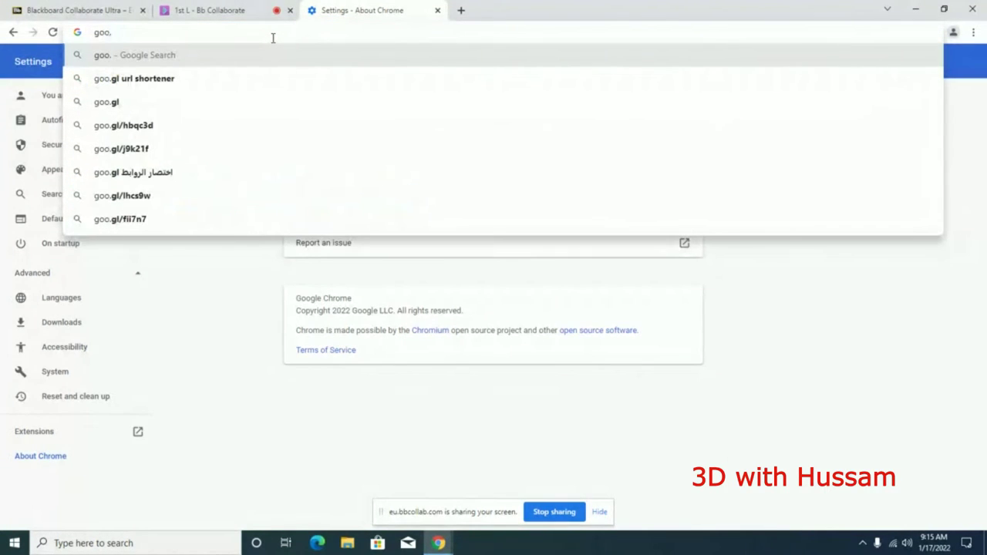
Open Google and search for 'autodesk free for student' using the suggestion.
{"action": "key", "text": "BackSpace"}
{"action": "key", "text": "Return"}
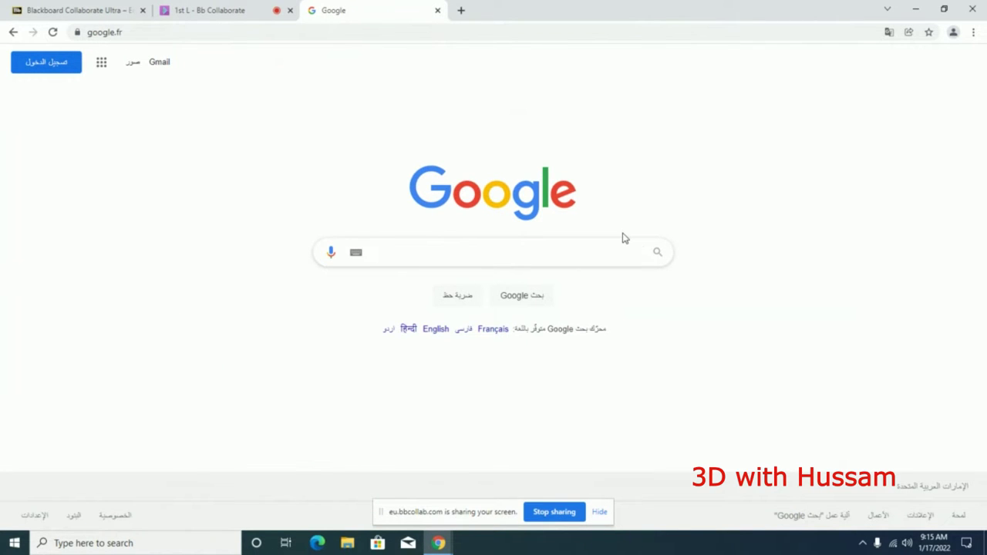
{"action": "type", "text": "u"}
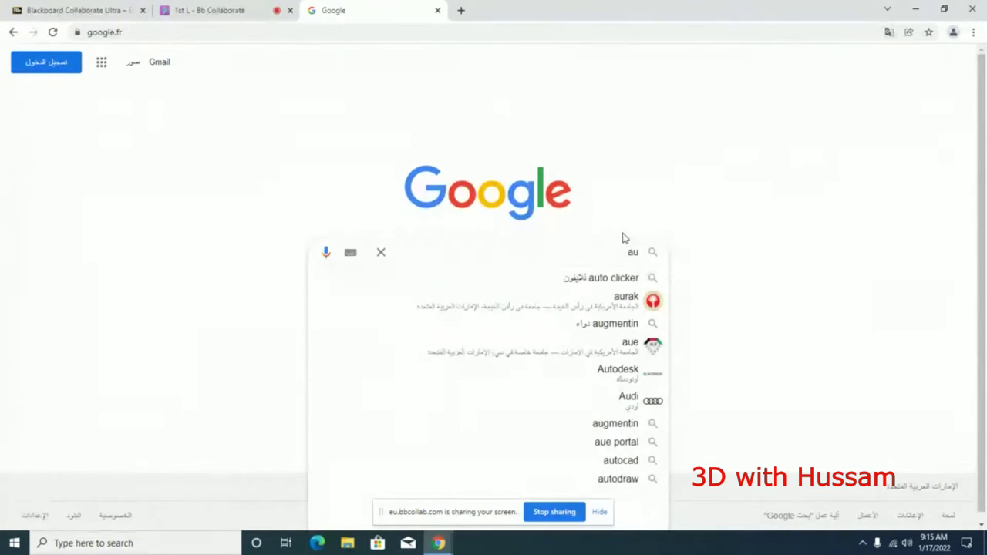
{"action": "type", "text": "todesk"}
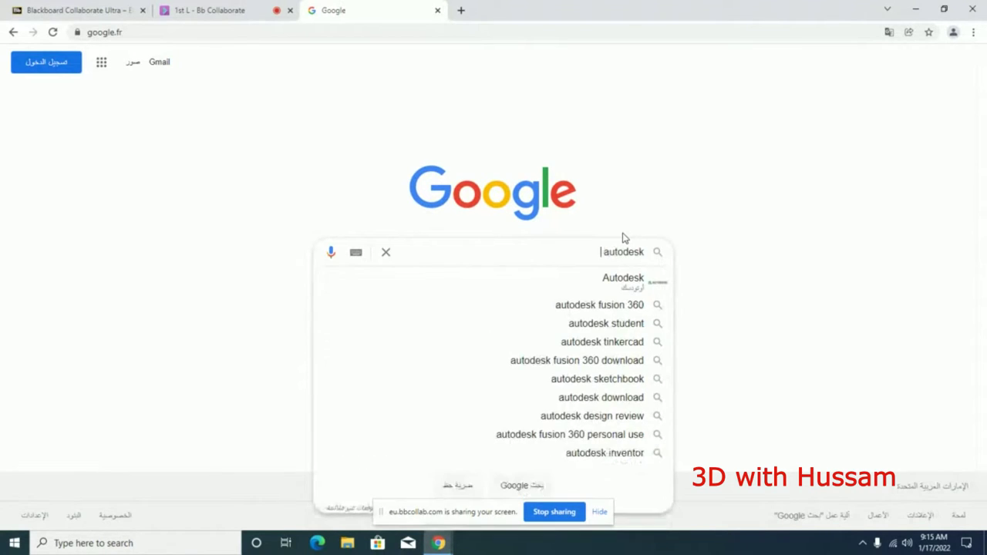
{"action": "type", "text": " free"}
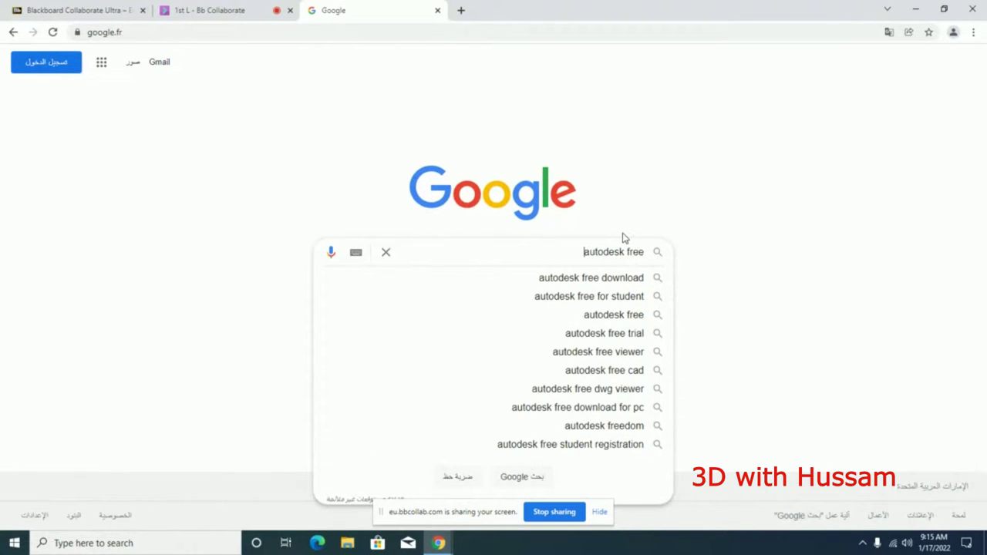
{"action": "key", "text": "Down"}
{"action": "key", "text": "Down"}
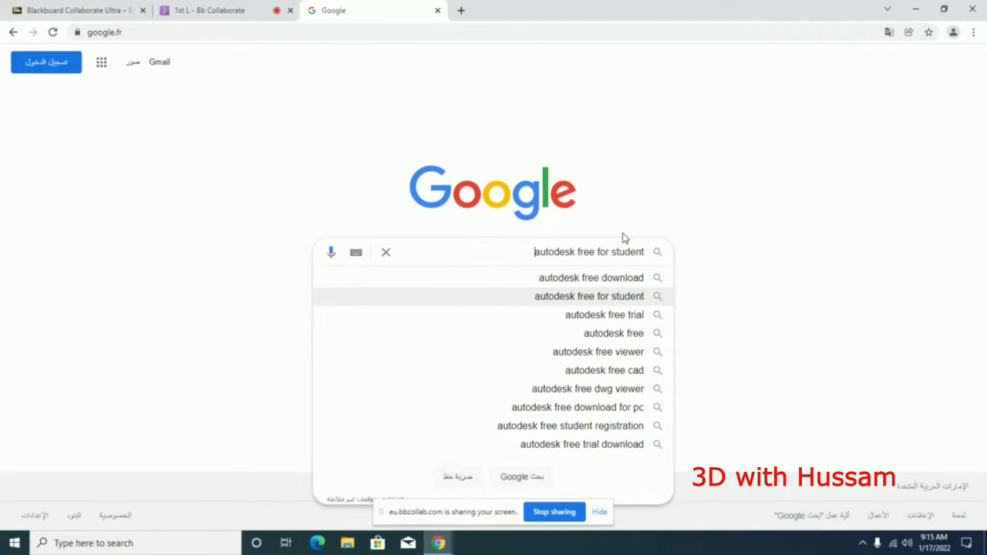
{"action": "key", "text": "Return"}
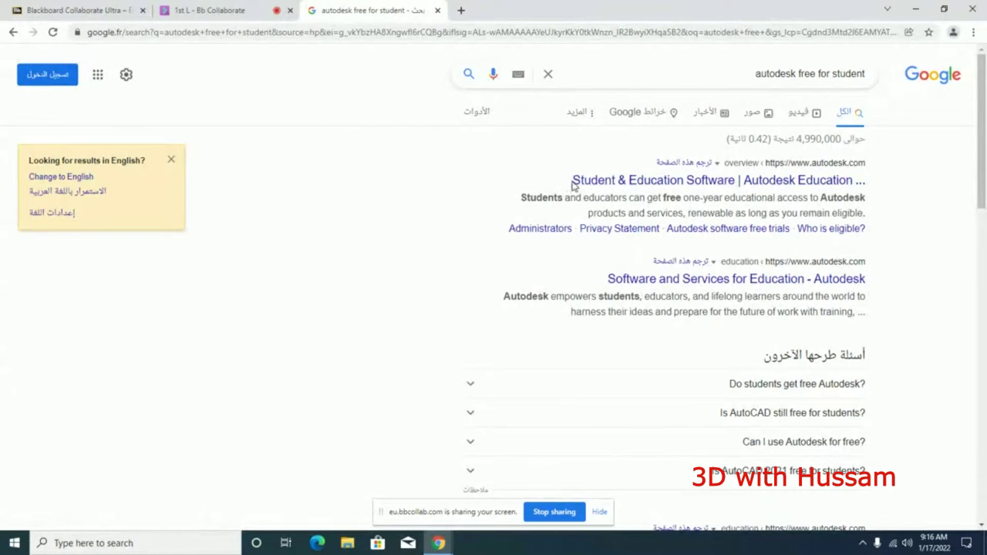
Open the Autodesk Student & Education Software result and dismiss the regional site popup.
{"action": "left_click", "coordinate": [648, 185]}
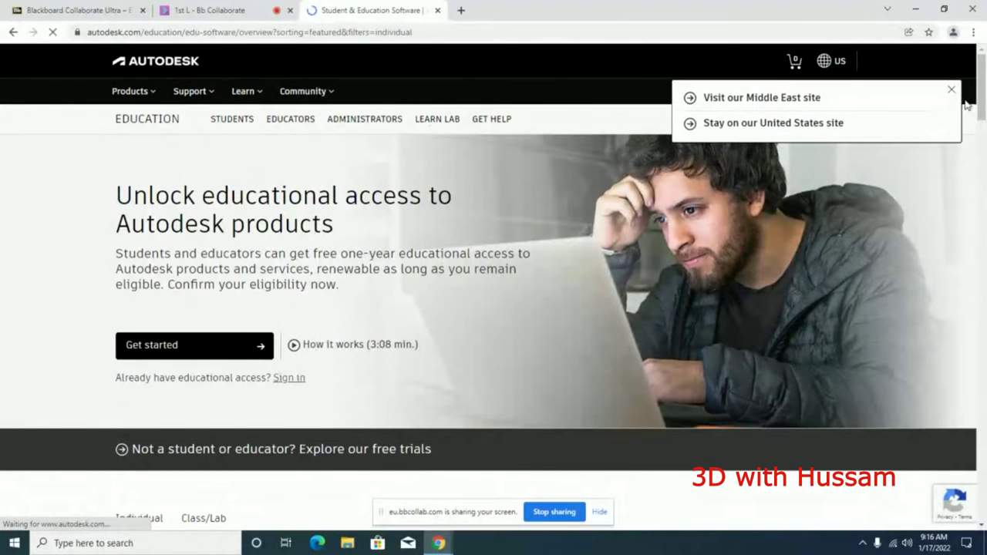
{"action": "left_click", "coordinate": [950, 90]}
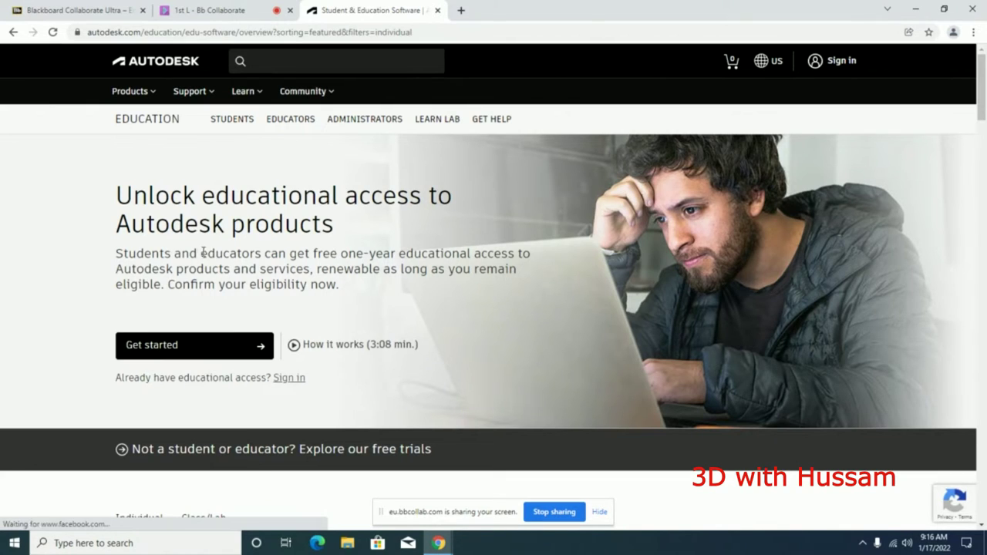
{"action": "left_click_drag", "start_coordinate": [201, 254], "coordinate": [243, 250]}
{"action": "left_click_drag", "start_coordinate": [313, 254], "coordinate": [339, 254]}
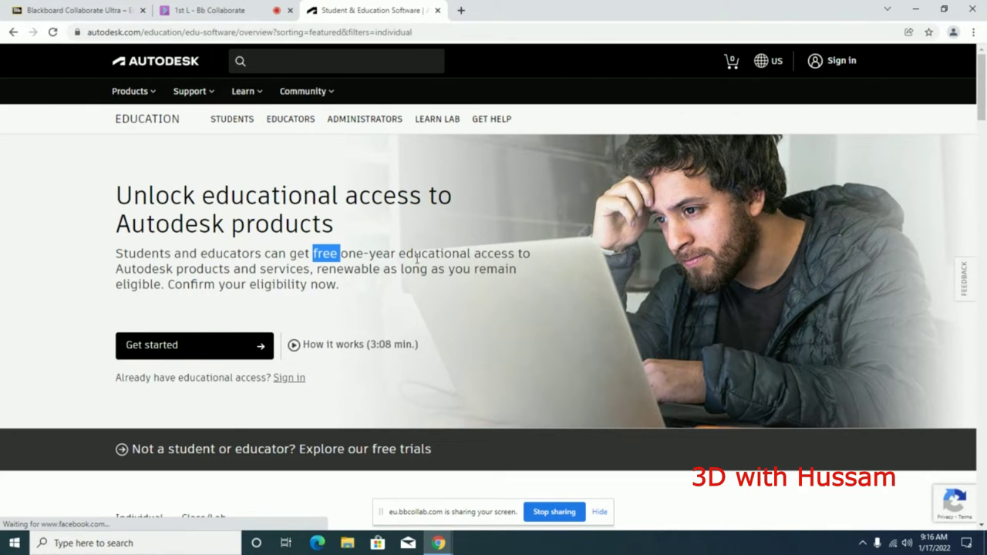
{"action": "left_click", "coordinate": [329, 256]}
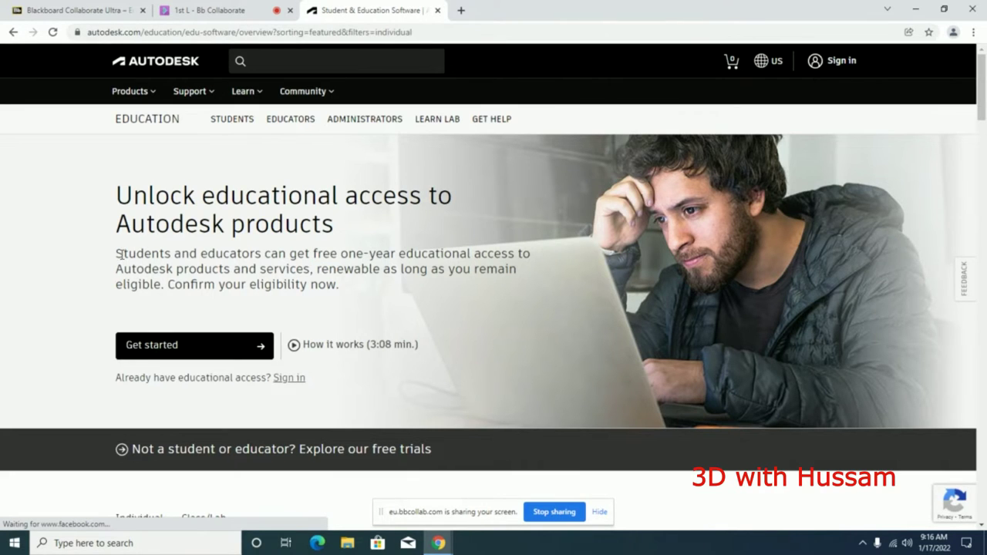
Highlight the intro's educators and one-year free access wording, then choose Get started.
{"action": "left_click_drag", "start_coordinate": [120, 260], "coordinate": [420, 347]}
{"action": "left_click", "coordinate": [217, 253]}
{"action": "left_click_drag", "start_coordinate": [208, 252], "coordinate": [231, 254]}
{"action": "left_click_drag", "start_coordinate": [316, 253], "coordinate": [391, 253]}
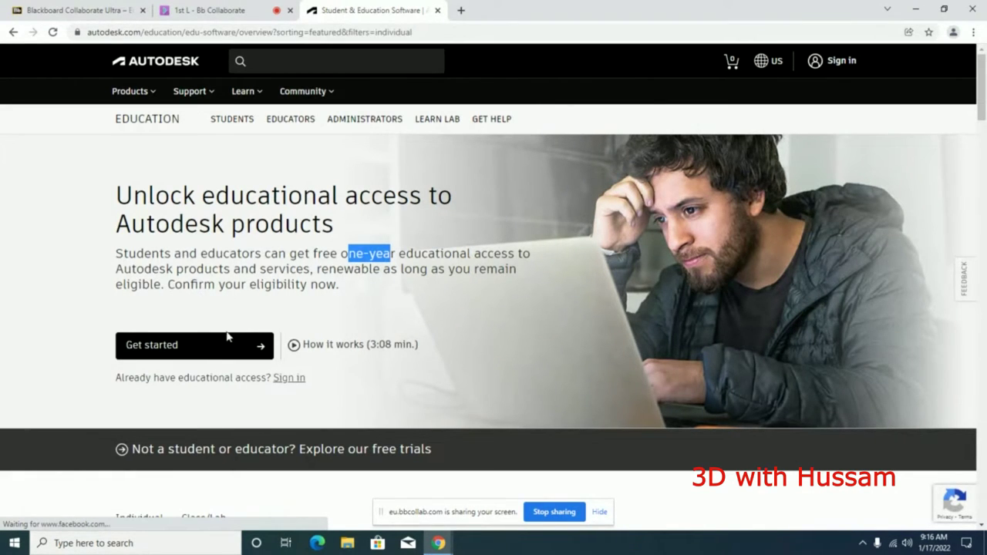
{"action": "left_click", "coordinate": [177, 346]}
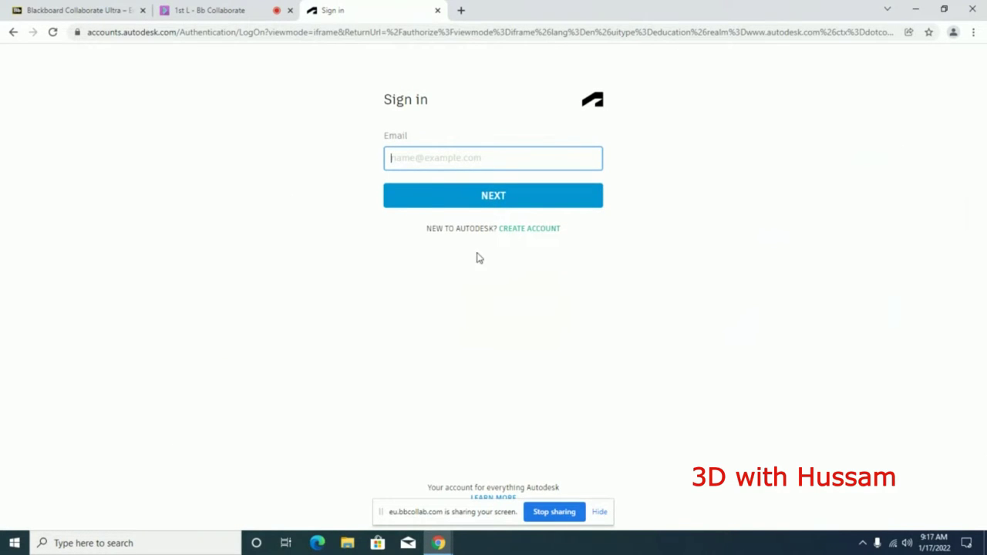
View the Create Account form, then go back three pages to the education overview.
{"action": "left_click", "coordinate": [522, 229]}
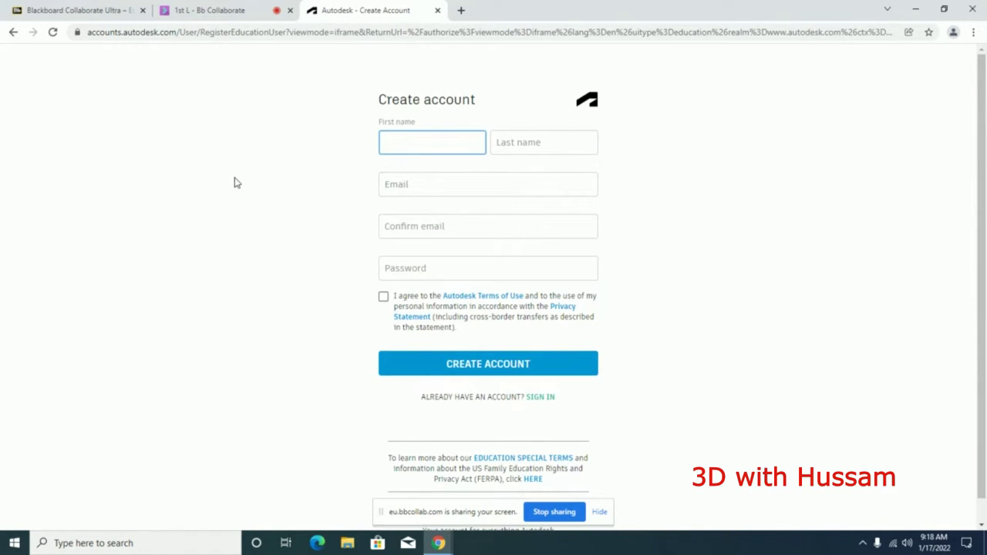
{"action": "left_click", "coordinate": [13, 33]}
{"action": "left_click", "coordinate": [12, 33]}
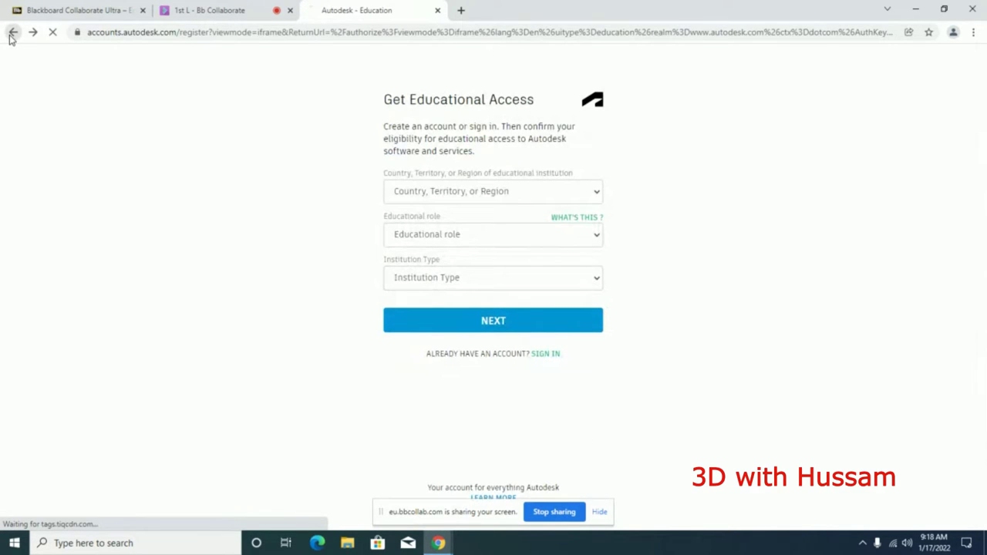
{"action": "left_click", "coordinate": [12, 34]}
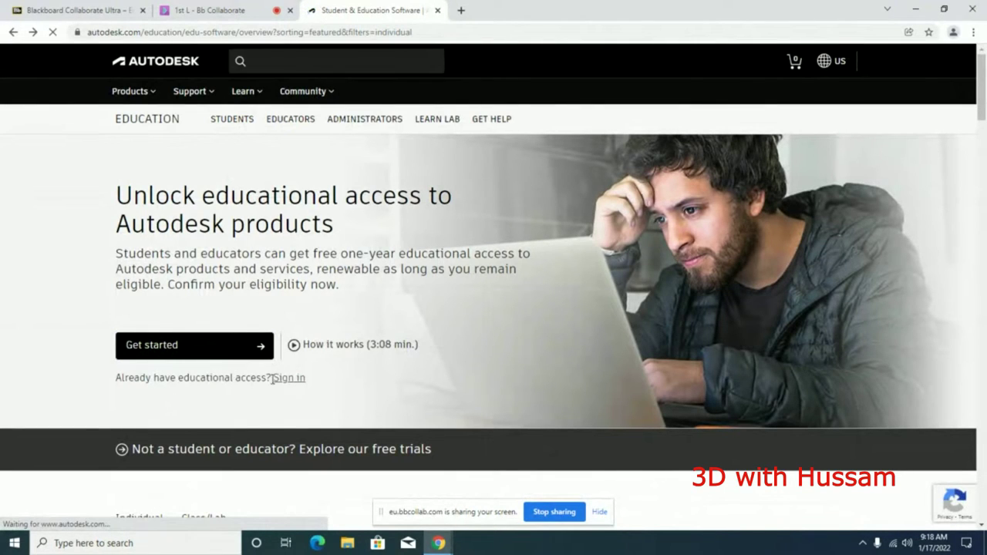
Scroll through the free education product cards to Inventor Professional and other Inventor products.
{"action": "scroll", "coordinate": [350, 357], "scroll_direction": "down", "scroll_amount": 1}
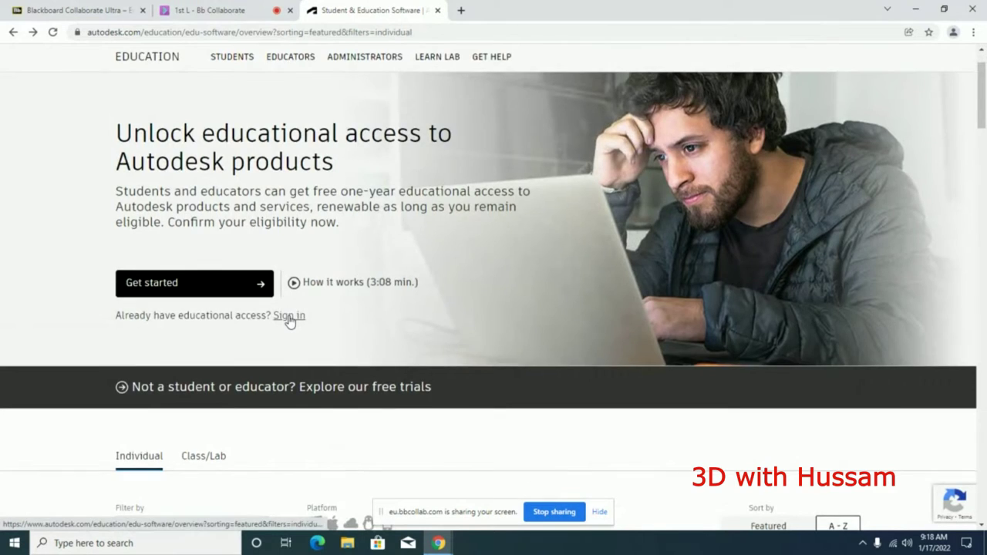
{"action": "scroll", "coordinate": [288, 319], "scroll_direction": "down", "scroll_amount": 3}
{"action": "scroll", "coordinate": [312, 123], "scroll_direction": "down", "scroll_amount": 3}
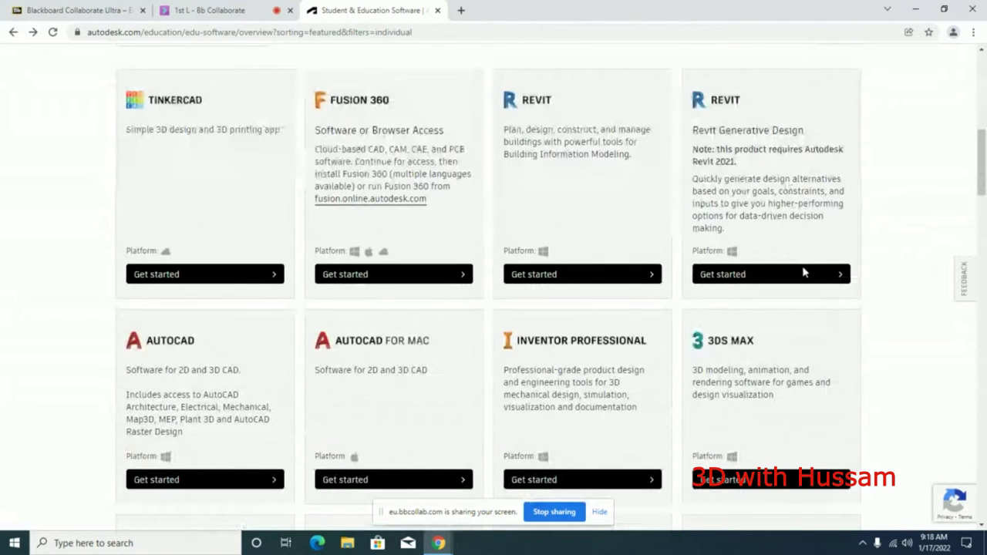
{"action": "scroll", "coordinate": [802, 275], "scroll_direction": "down", "scroll_amount": 1}
{"action": "scroll", "coordinate": [793, 262], "scroll_direction": "down", "scroll_amount": 3}
{"action": "scroll", "coordinate": [622, 178], "scroll_direction": "up", "scroll_amount": 1}
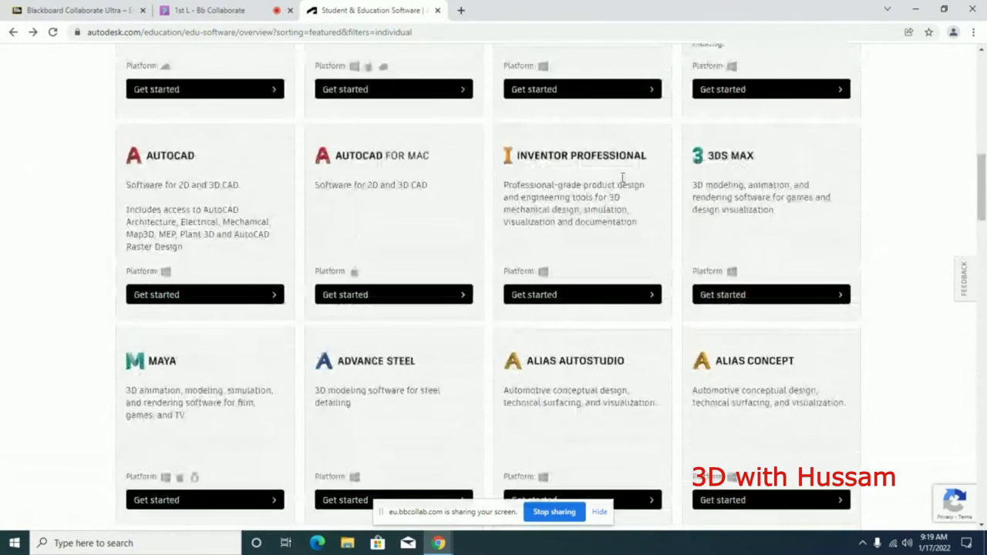
{"action": "scroll", "coordinate": [588, 166], "scroll_direction": "up", "scroll_amount": 2}
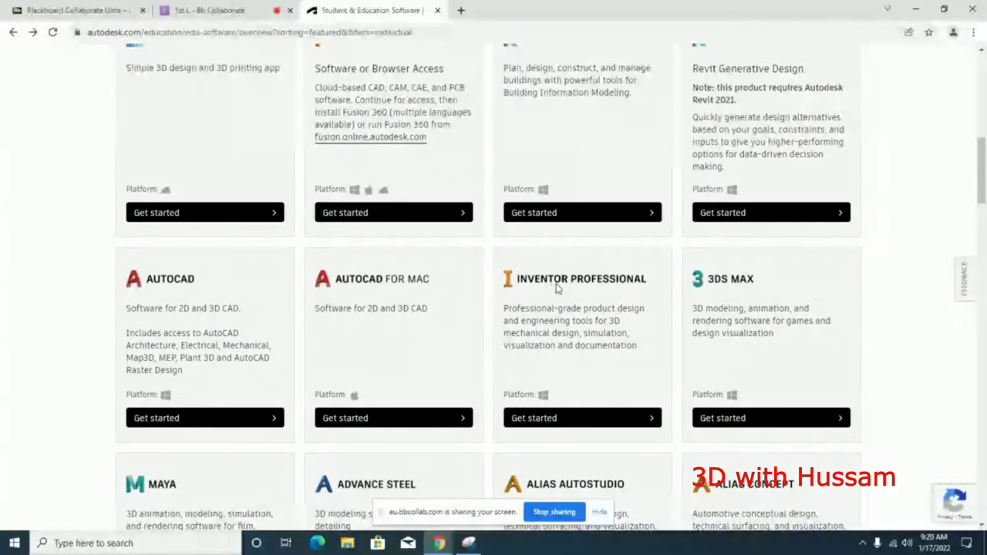
{"action": "scroll", "coordinate": [555, 287], "scroll_direction": "up", "scroll_amount": 1}
{"action": "scroll", "coordinate": [557, 287], "scroll_direction": "up", "scroll_amount": 3}
{"action": "scroll", "coordinate": [493, 280], "scroll_direction": "down", "scroll_amount": 2}
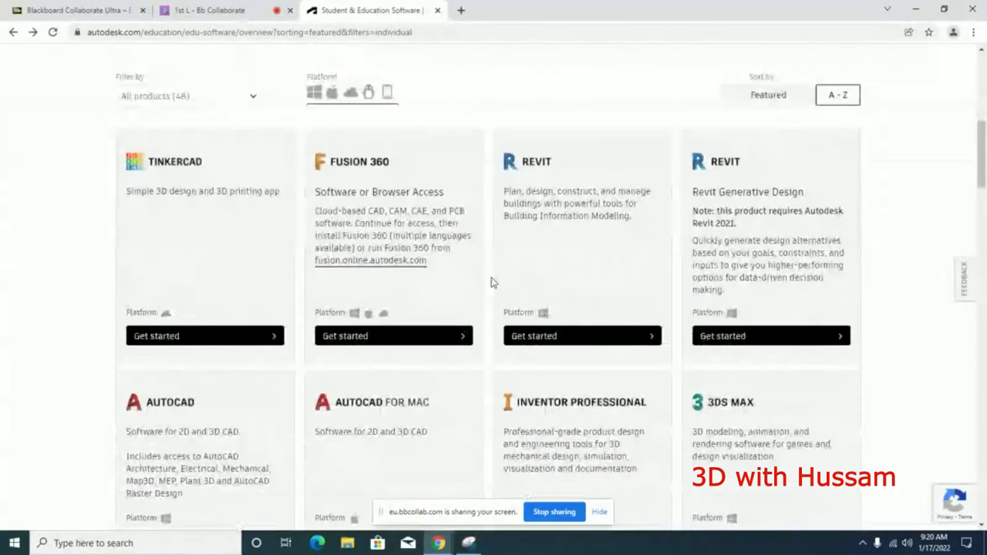
{"action": "scroll", "coordinate": [545, 324], "scroll_direction": "down", "scroll_amount": 3}
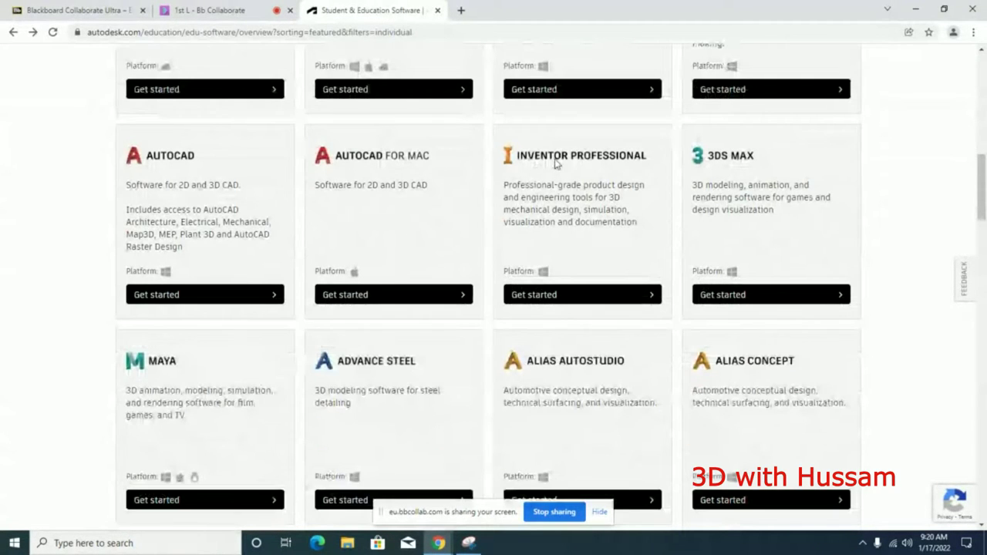
{"action": "scroll", "coordinate": [570, 202], "scroll_direction": "down", "scroll_amount": 1}
{"action": "scroll", "coordinate": [570, 202], "scroll_direction": "down", "scroll_amount": 10}
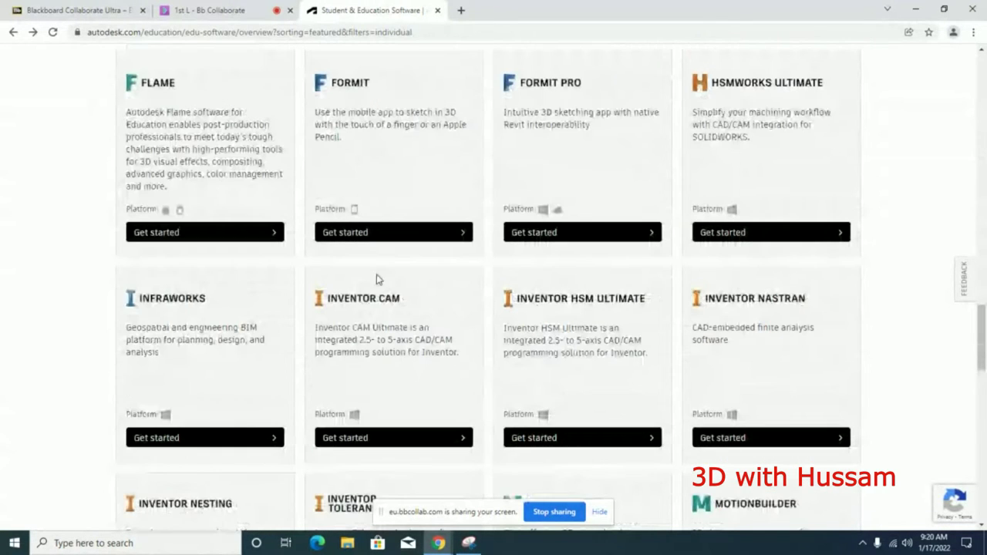
{"action": "scroll", "coordinate": [557, 295], "scroll_direction": "down", "scroll_amount": 1}
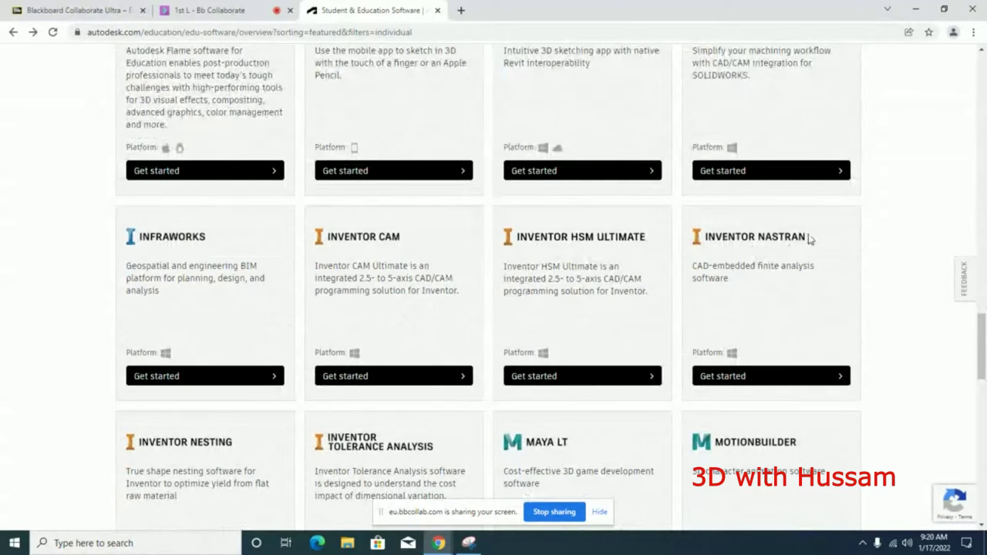
{"action": "scroll", "coordinate": [809, 238], "scroll_direction": "down", "scroll_amount": 1}
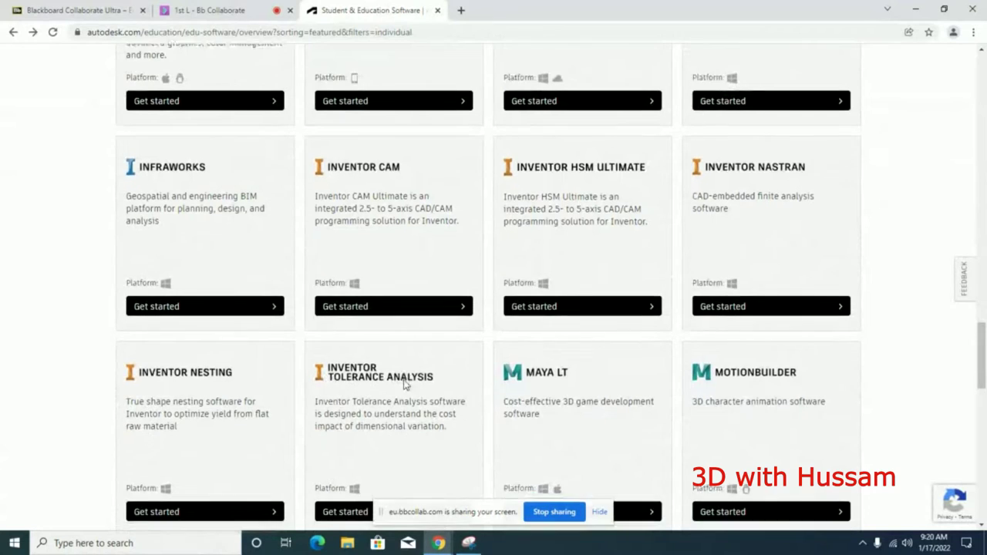
{"action": "scroll", "coordinate": [405, 383], "scroll_direction": "down", "scroll_amount": 1}
{"action": "scroll", "coordinate": [390, 323], "scroll_direction": "down", "scroll_amount": 2}
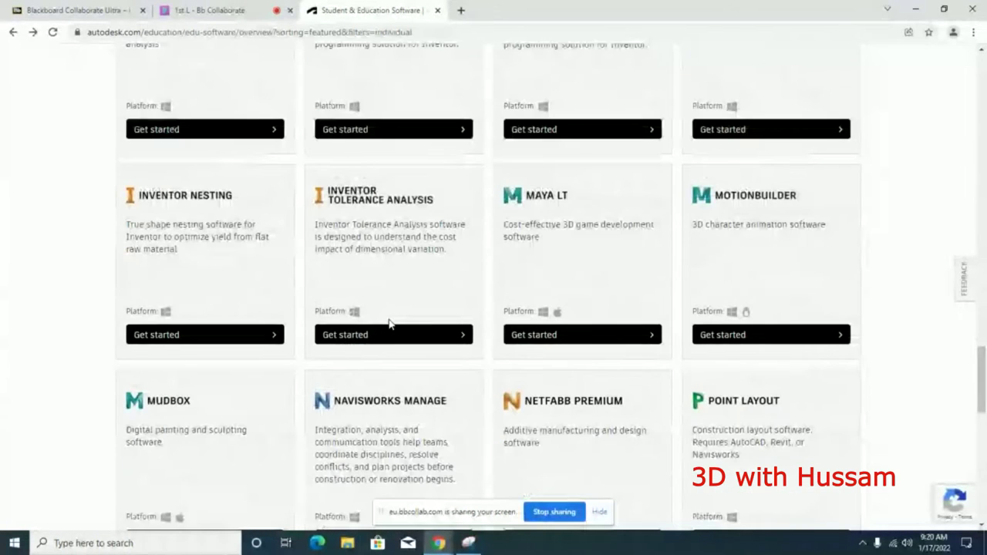
{"action": "scroll", "coordinate": [389, 324], "scroll_direction": "up", "scroll_amount": 4}
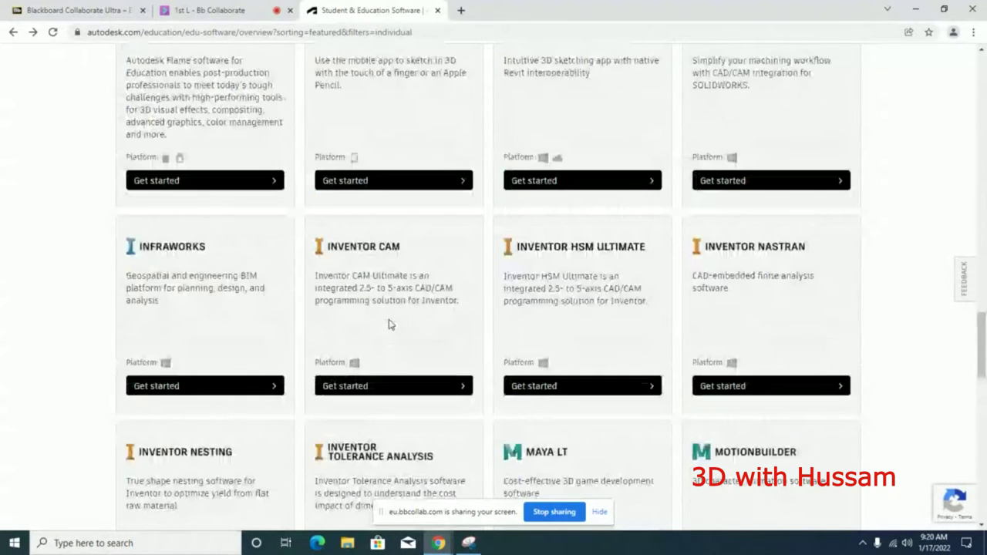
{"action": "scroll", "coordinate": [390, 324], "scroll_direction": "up", "scroll_amount": 8}
{"action": "scroll", "coordinate": [389, 323], "scroll_direction": "up", "scroll_amount": 8}
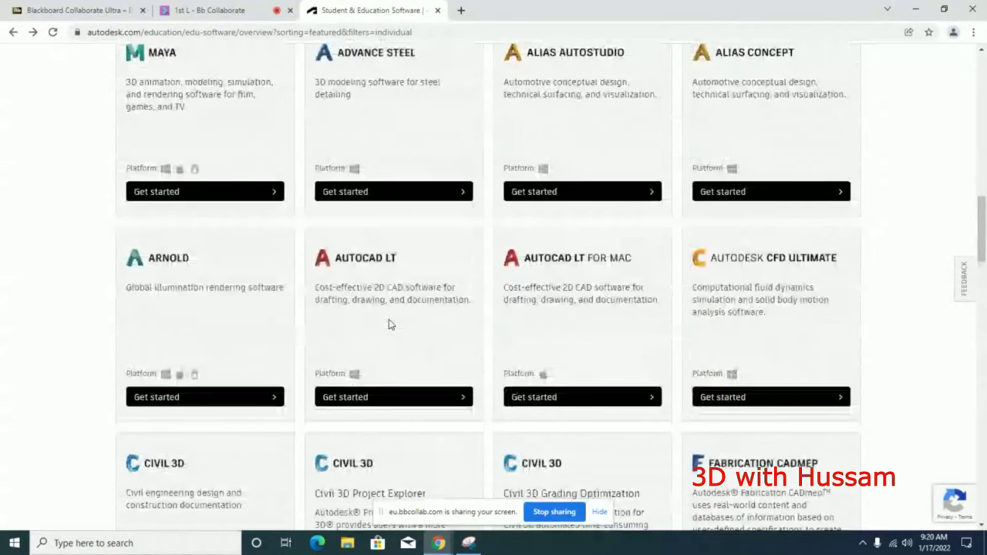
{"action": "scroll", "coordinate": [389, 324], "scroll_direction": "up", "scroll_amount": 3}
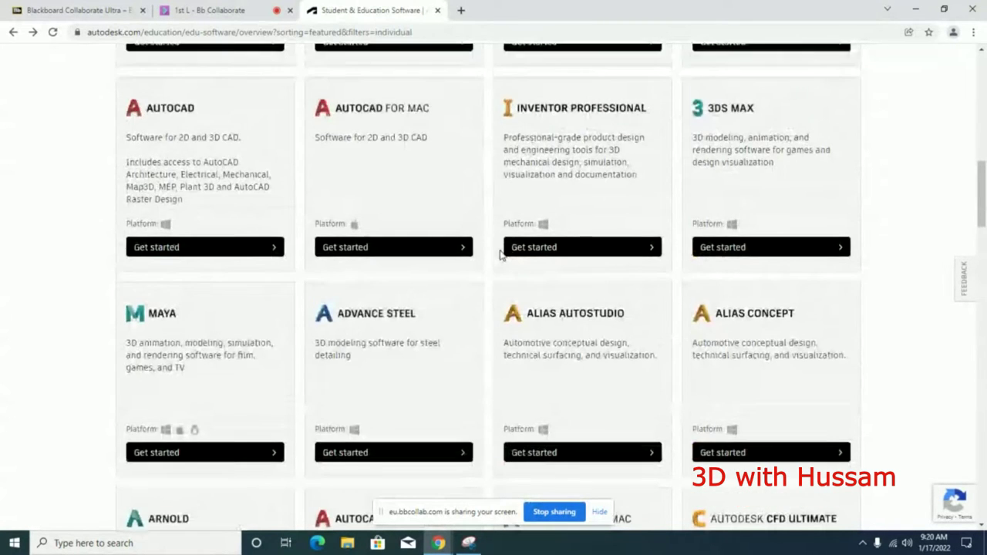
{"action": "scroll", "coordinate": [580, 229], "scroll_direction": "up", "scroll_amount": 2}
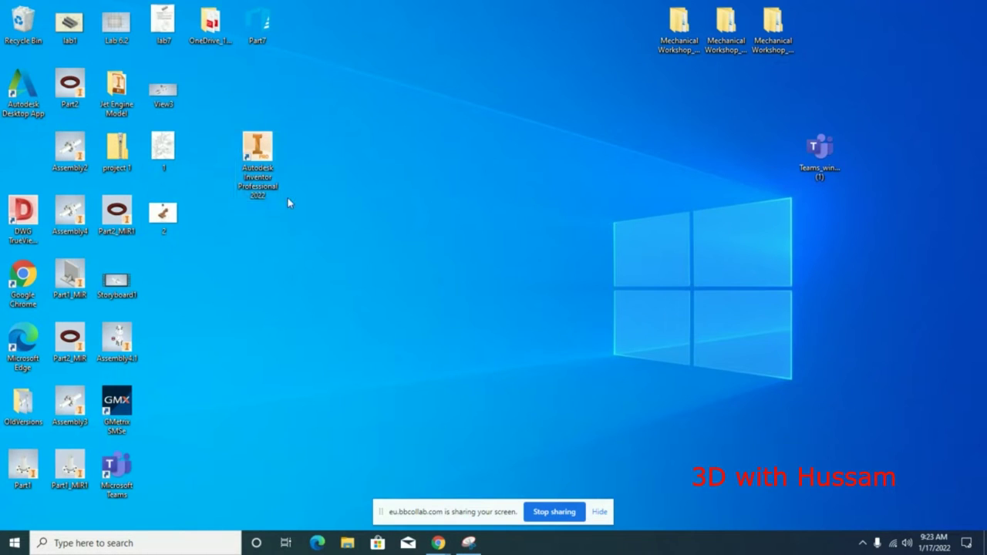
Launch Inventor Professional 2022 from its desktop shortcut and bring up the default template settings.
{"action": "double_click", "coordinate": [262, 143]}
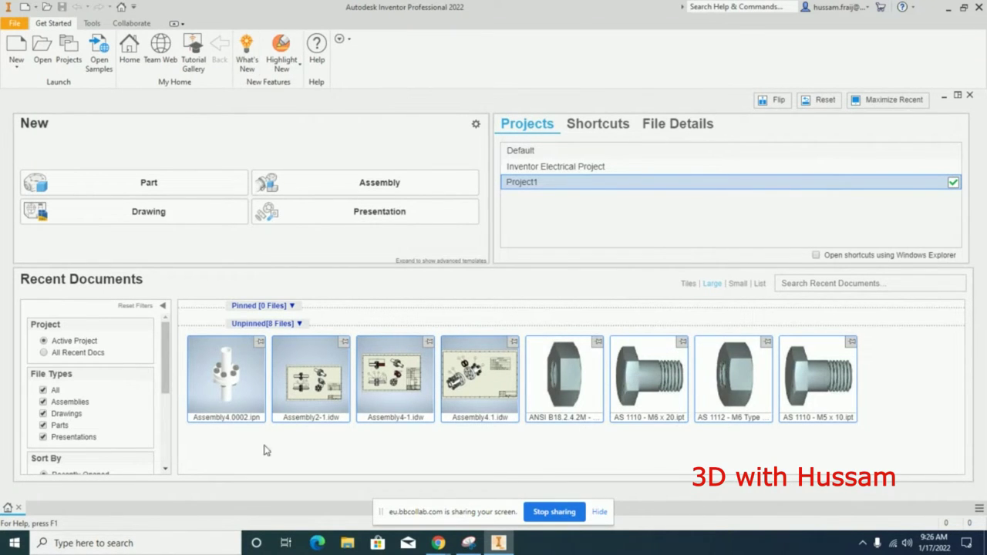
{"action": "left_click", "coordinate": [475, 125]}
Cancel the Configure Default Template dialog unchanged and glance at the New file options.
{"action": "left_click_drag", "start_coordinate": [206, 112], "coordinate": [517, 158]}
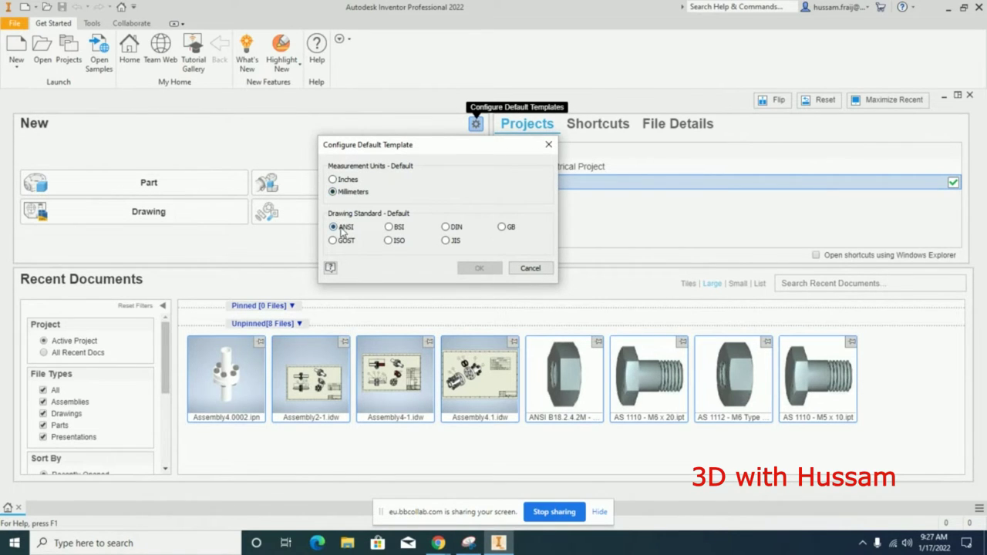
{"action": "left_click", "coordinate": [529, 268]}
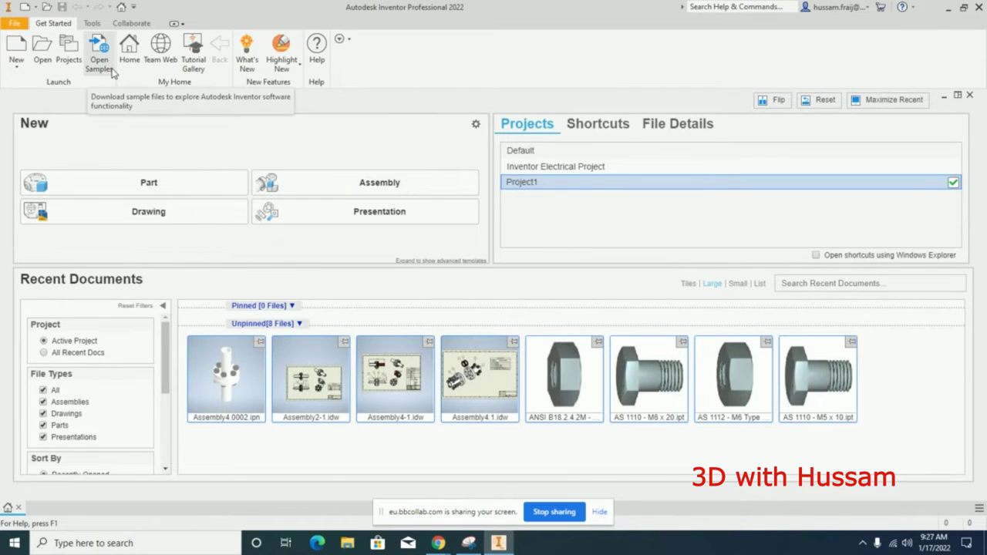
{"action": "left_click", "coordinate": [16, 68]}
{"action": "left_click", "coordinate": [205, 141]}
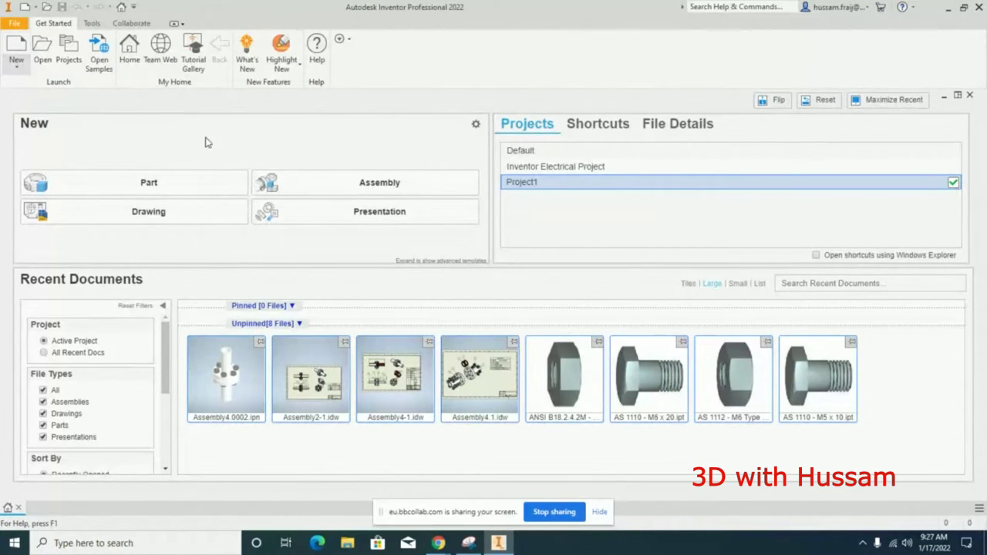
{"action": "left_click", "coordinate": [193, 49]}
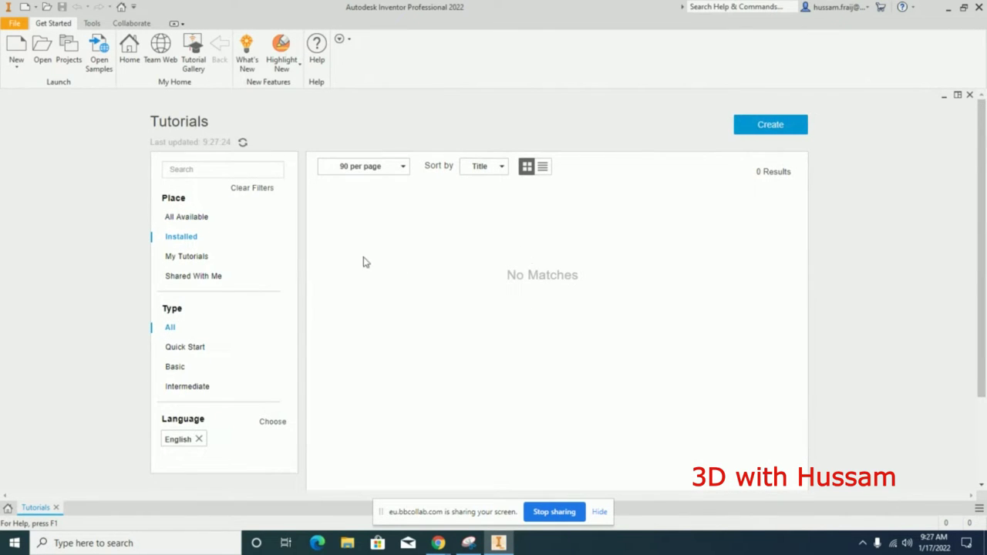
Filter the tutorial gallery to My Tutorials, then All Available, and scroll through the 91 tutorials.
{"action": "left_click", "coordinate": [185, 257]}
{"action": "scroll", "coordinate": [212, 391], "scroll_direction": "down", "scroll_amount": 3}
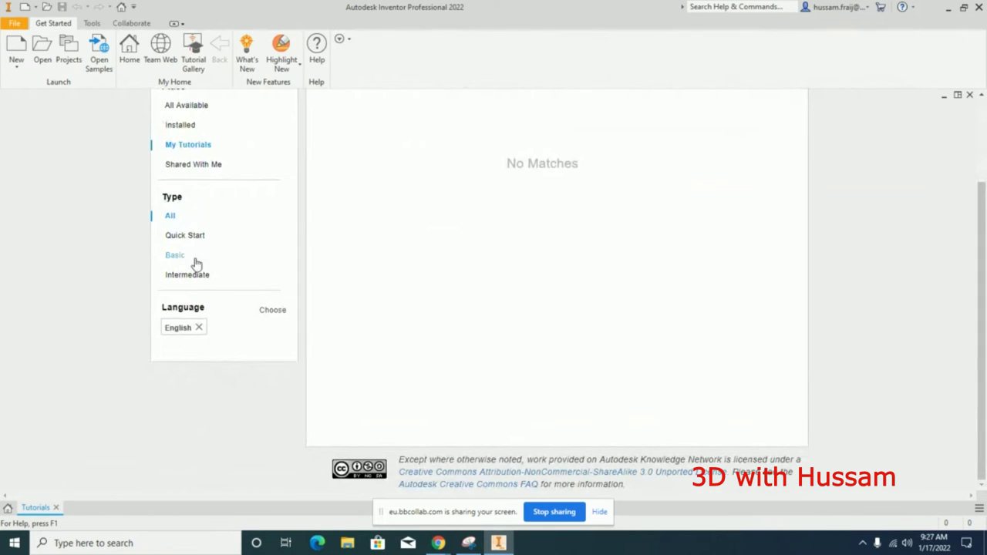
{"action": "scroll", "coordinate": [198, 270], "scroll_direction": "up", "scroll_amount": 3}
{"action": "left_click", "coordinate": [190, 219]}
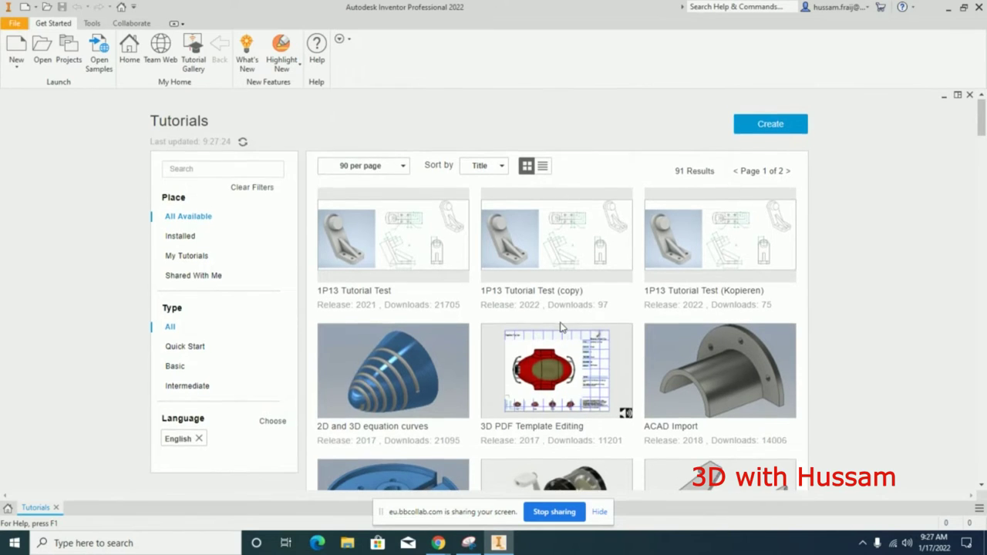
{"action": "scroll", "coordinate": [561, 327], "scroll_direction": "down", "scroll_amount": 1}
{"action": "scroll", "coordinate": [562, 328], "scroll_direction": "down", "scroll_amount": 4}
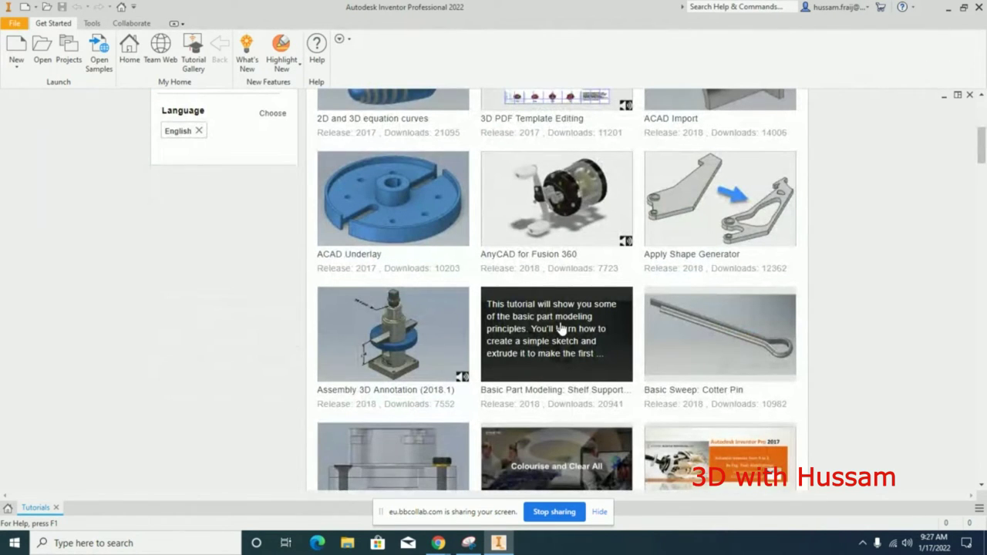
{"action": "scroll", "coordinate": [561, 328], "scroll_direction": "down", "scroll_amount": 4}
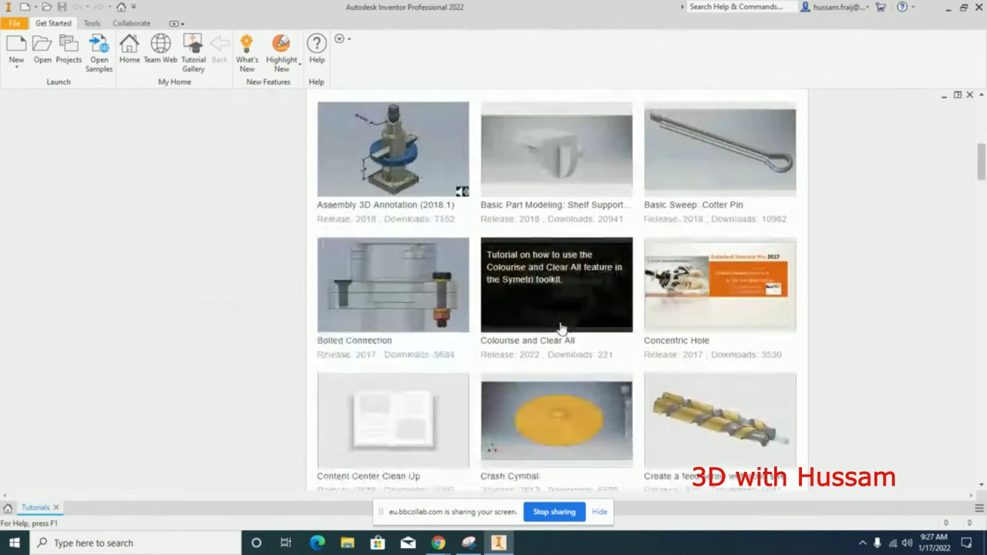
{"action": "scroll", "coordinate": [562, 329], "scroll_direction": "down", "scroll_amount": 2}
{"action": "scroll", "coordinate": [562, 328], "scroll_direction": "down", "scroll_amount": 1}
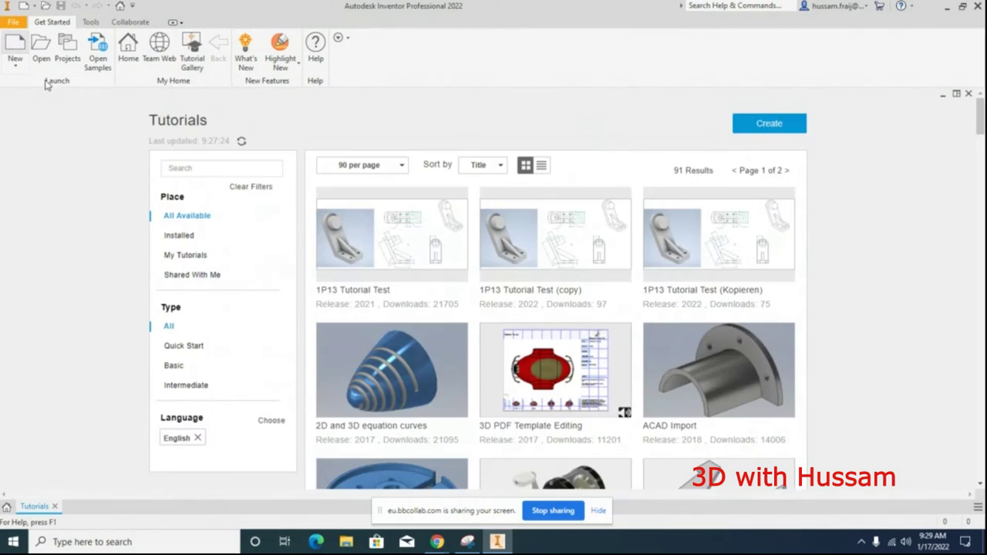
{"action": "left_click", "coordinate": [17, 46]}
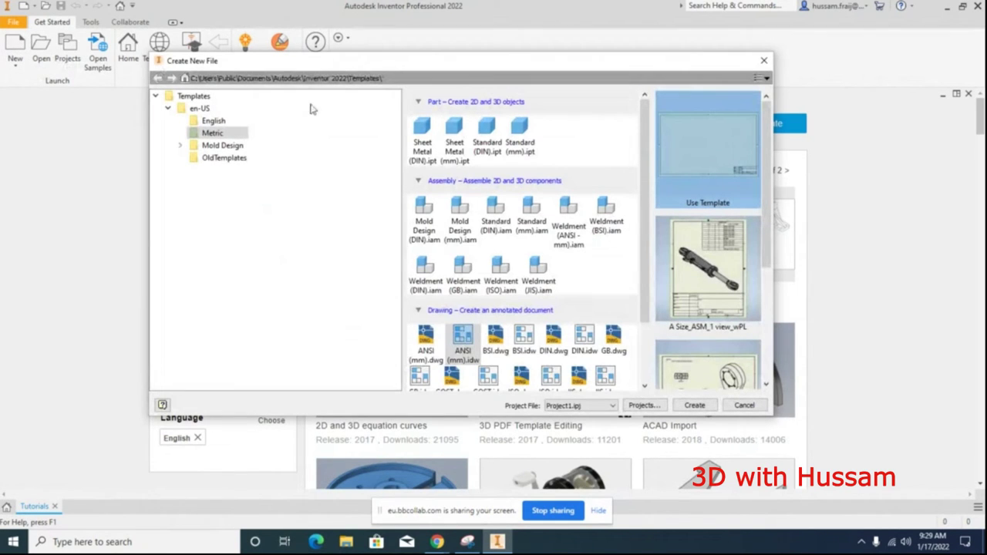
Browse the Templates, en-US, English and Metric folders in the Create New File tree.
{"action": "left_click", "coordinate": [193, 96]}
{"action": "left_click", "coordinate": [168, 108]}
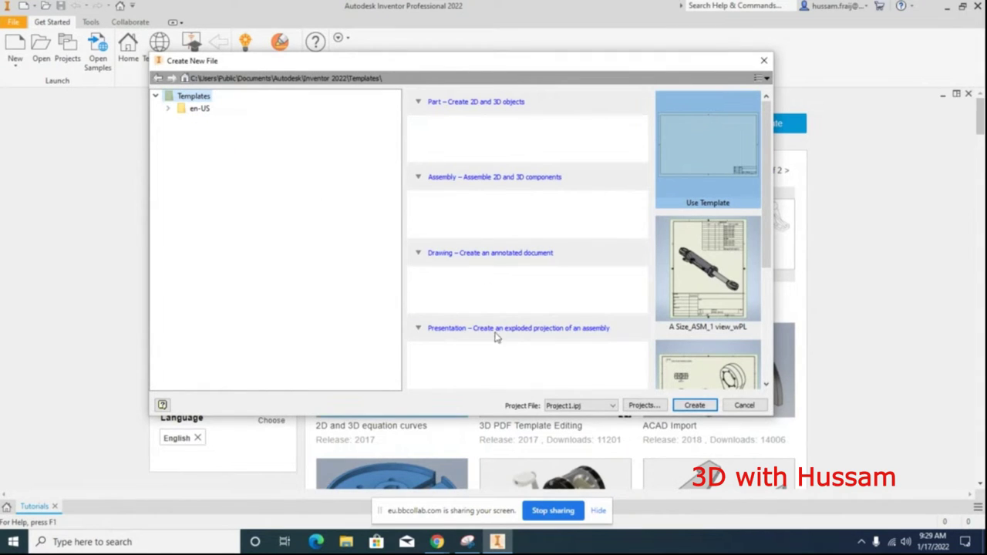
{"action": "left_click", "coordinate": [197, 108]}
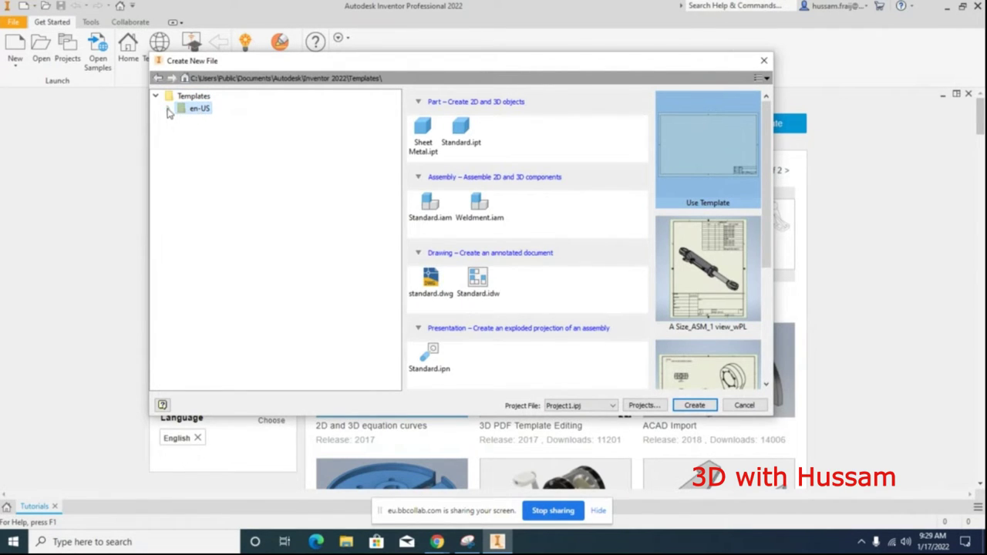
{"action": "left_click", "coordinate": [167, 109]}
{"action": "left_click", "coordinate": [215, 124]}
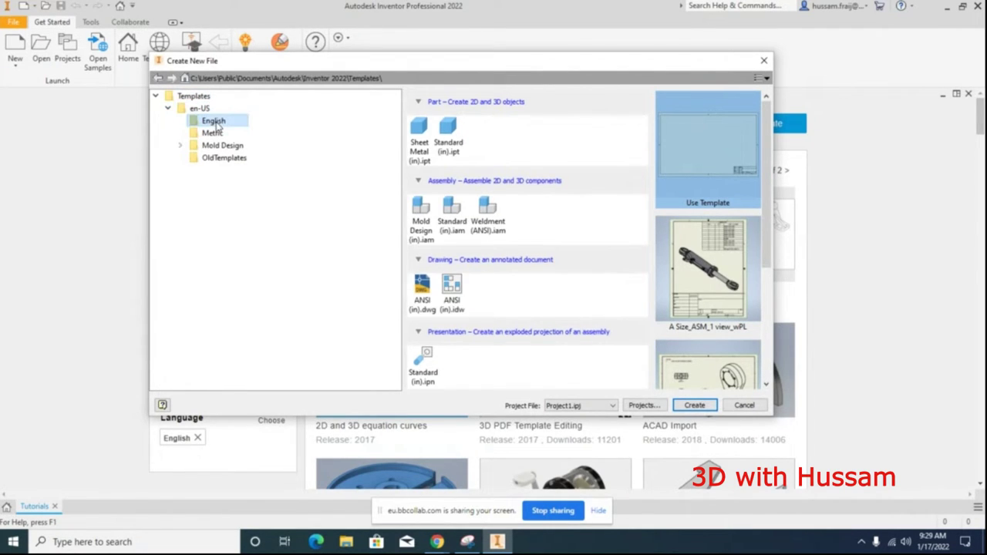
{"action": "left_click", "coordinate": [213, 133]}
{"action": "left_click", "coordinate": [215, 122]}
{"action": "left_click", "coordinate": [213, 133]}
{"action": "left_click", "coordinate": [215, 122]}
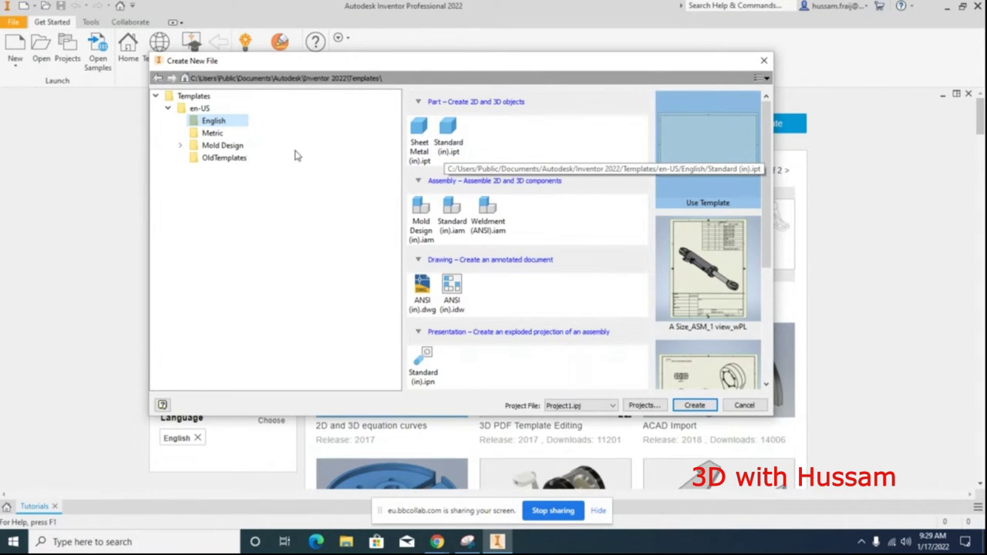
{"action": "left_click", "coordinate": [212, 133]}
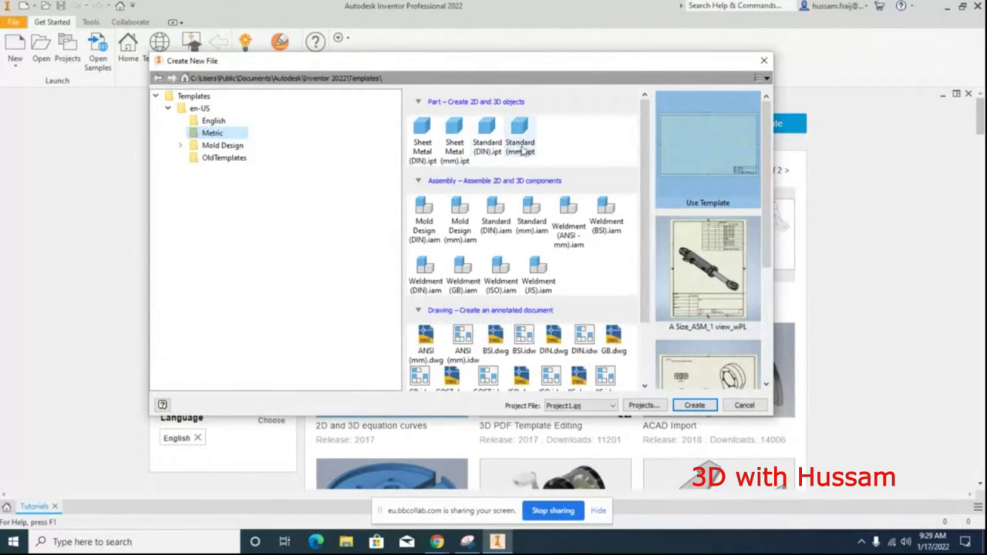
Enlarge the Create New File dialog and inspect the Metric, Mold Design and OldTemplates folders.
{"action": "mouse_move", "coordinate": [646, 155]}
{"action": "left_mouse_down"}
{"action": "mouse_move", "coordinate": [648, 231]}
{"action": "mouse_move", "coordinate": [623, 87]}
{"action": "left_mouse_up"}
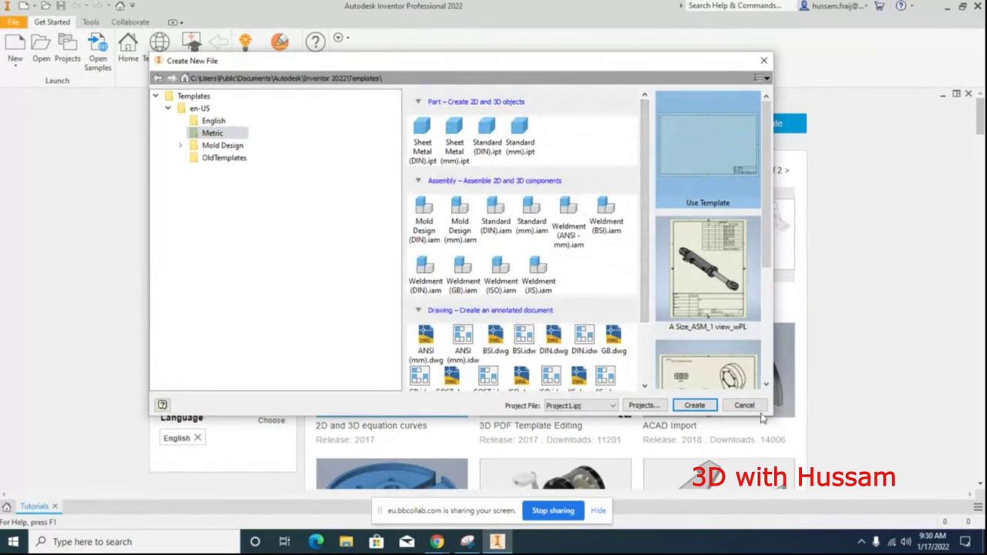
{"action": "left_click_drag", "start_coordinate": [771, 420], "coordinate": [831, 493]}
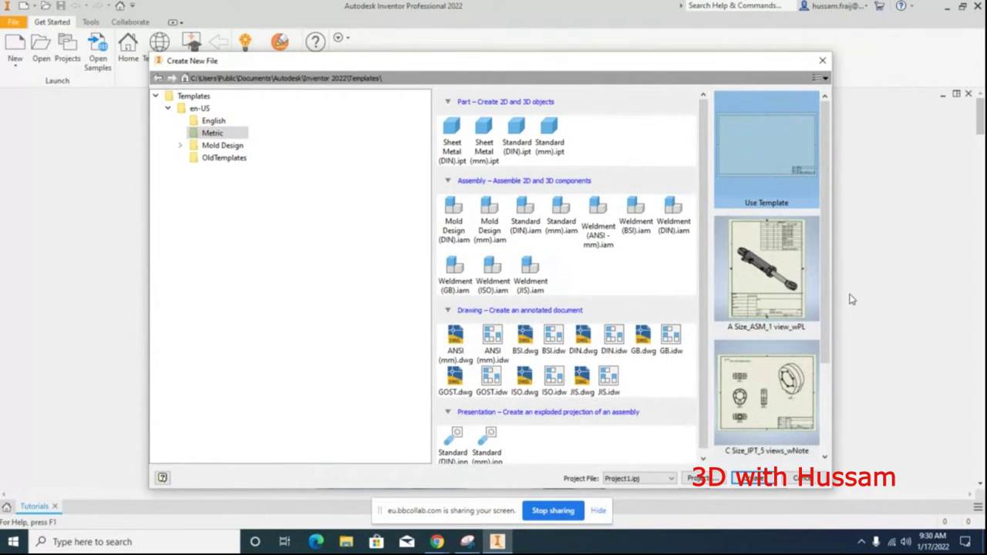
{"action": "left_click", "coordinate": [221, 122]}
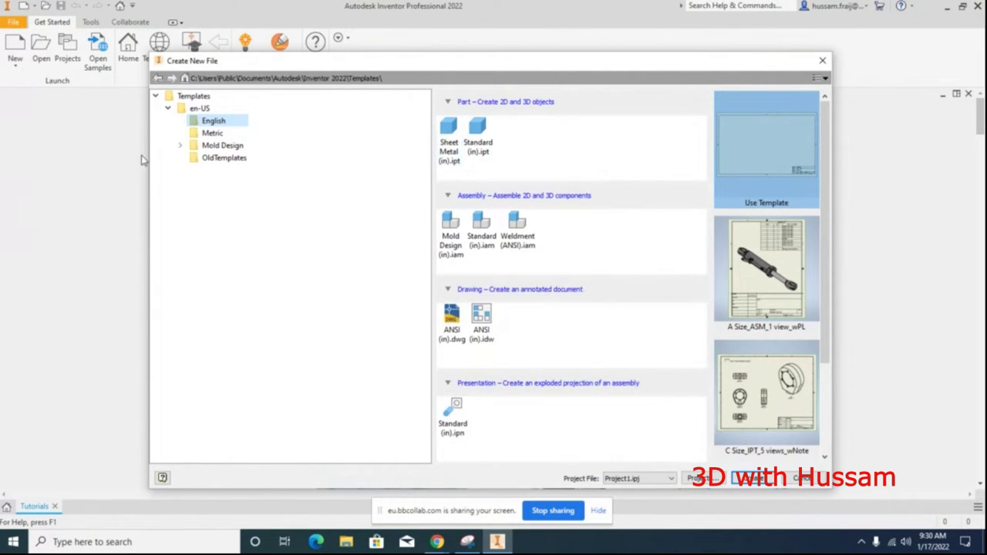
{"action": "left_click", "coordinate": [209, 133]}
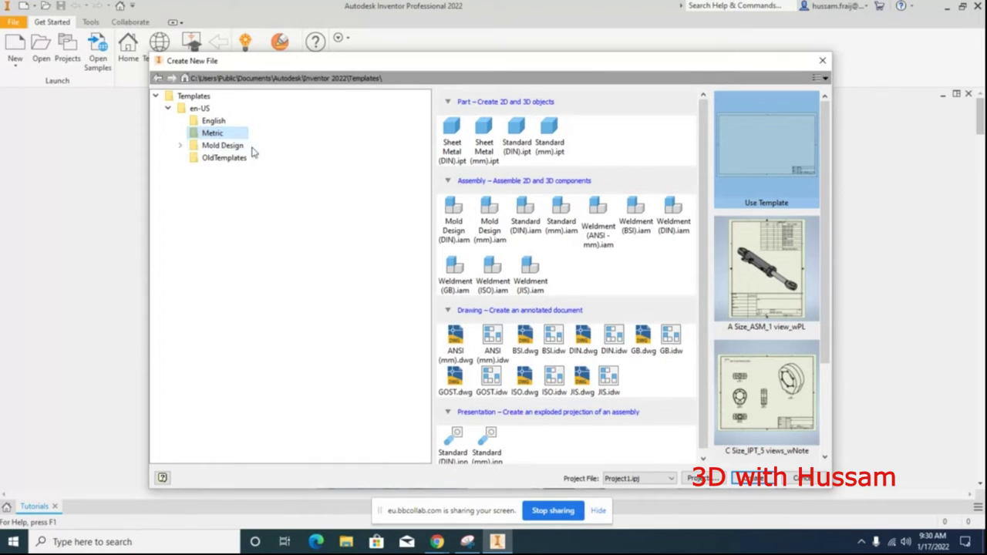
{"action": "left_click", "coordinate": [222, 147]}
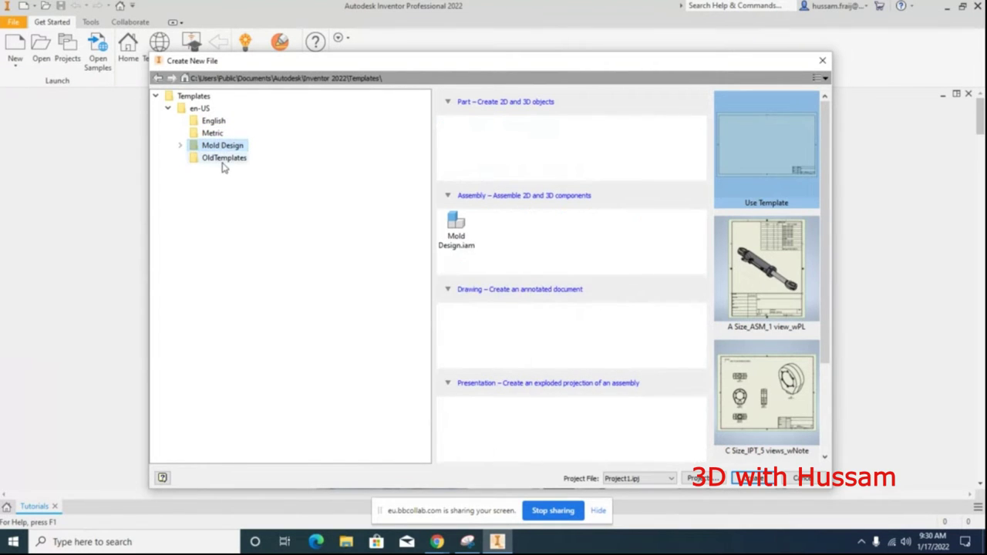
{"action": "left_click", "coordinate": [224, 158]}
{"action": "left_click", "coordinate": [225, 146]}
{"action": "left_click", "coordinate": [225, 157]}
{"action": "left_click", "coordinate": [225, 146]}
Toggle between the English and Metric template sets, settling on the English inch templates.
{"action": "left_click", "coordinate": [219, 122]}
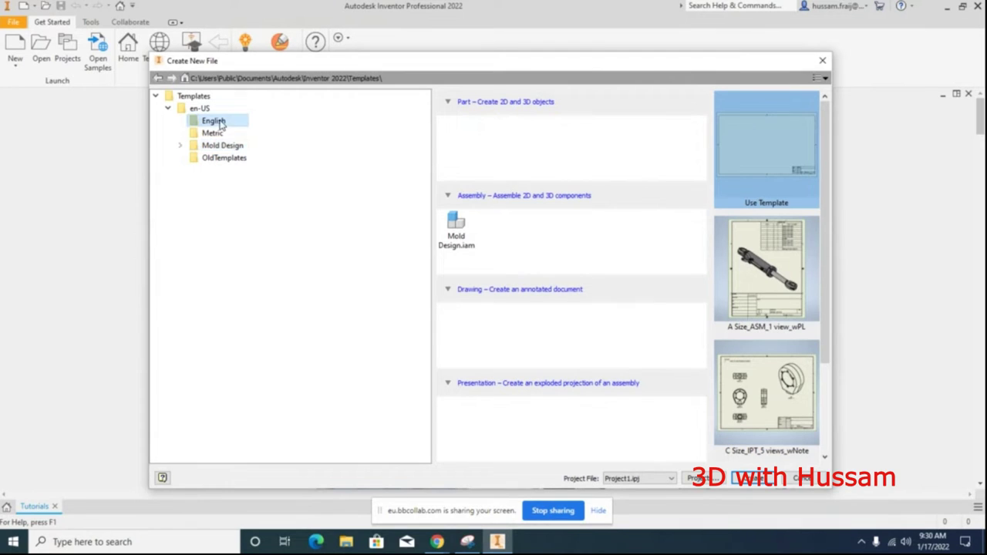
{"action": "left_click", "coordinate": [216, 133]}
{"action": "left_click", "coordinate": [214, 122]}
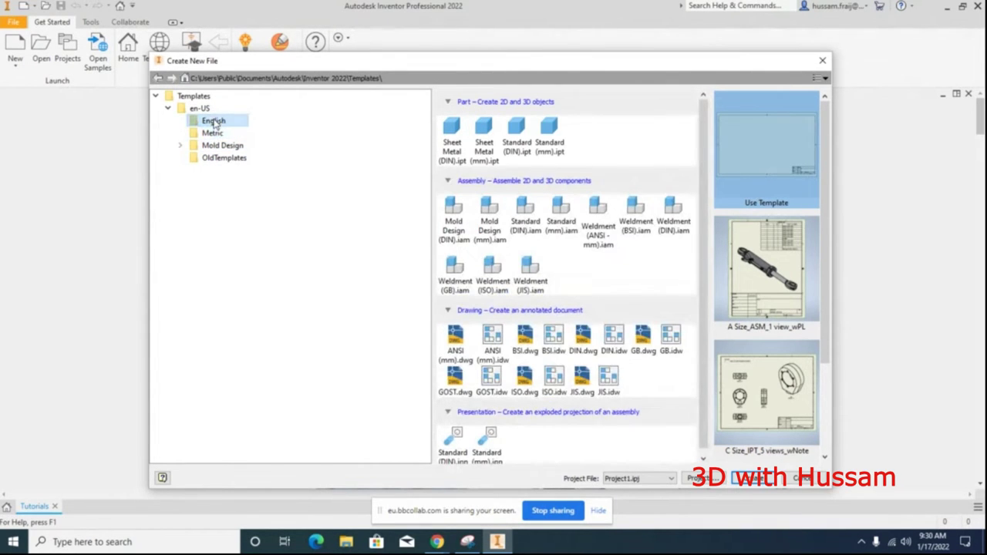
{"action": "left_click", "coordinate": [214, 133]}
{"action": "left_click", "coordinate": [213, 122]}
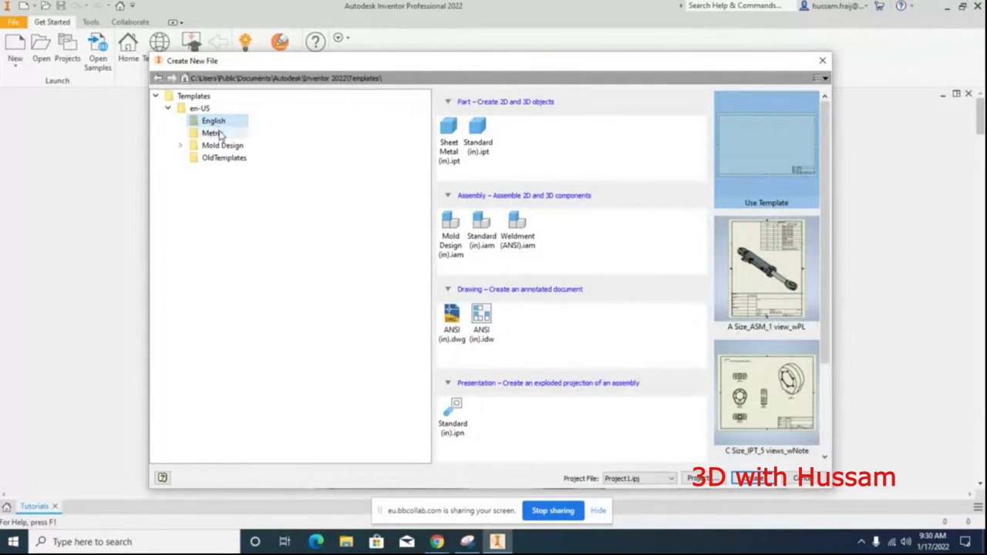
{"action": "left_click", "coordinate": [218, 133]}
{"action": "left_click", "coordinate": [215, 121]}
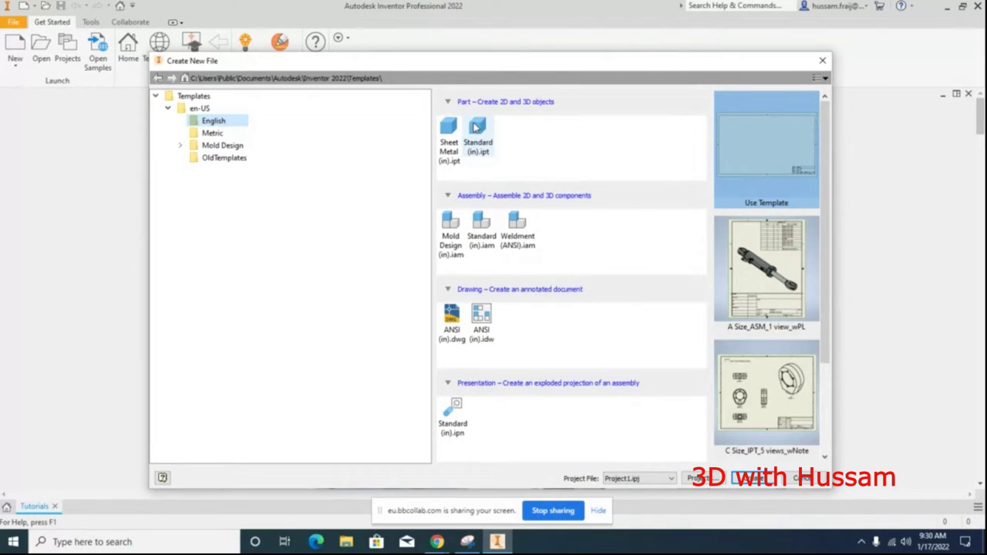
Compare the Mold Design (in).iam, Standard (in).ipt and Standard (in).iam template previews.
{"action": "left_click", "coordinate": [448, 218]}
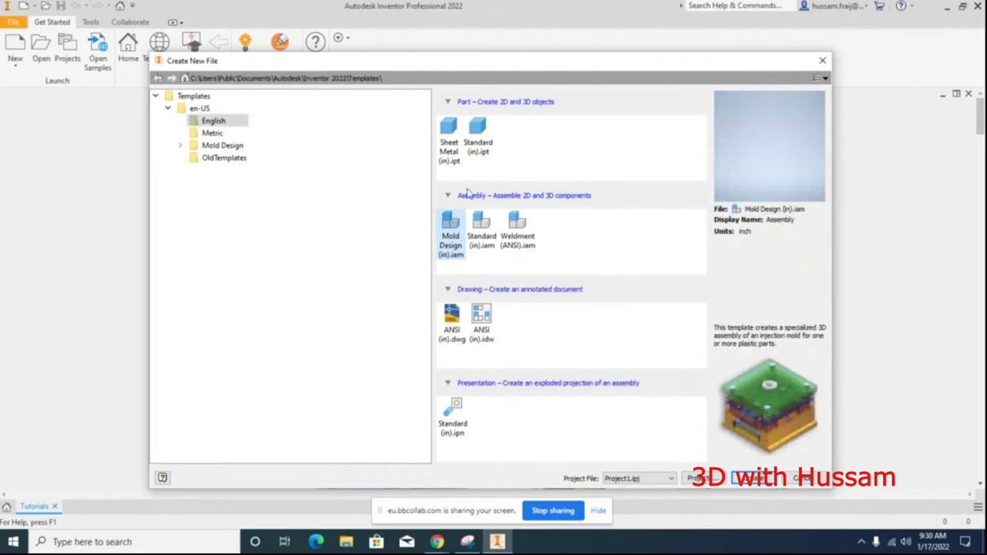
{"action": "left_click", "coordinate": [479, 131]}
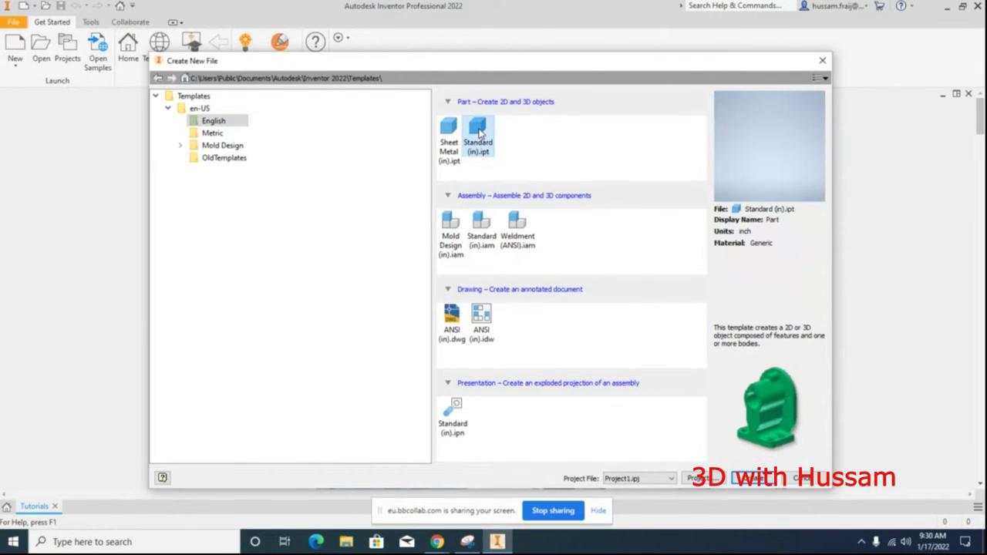
{"action": "left_click", "coordinate": [458, 218]}
{"action": "left_click", "coordinate": [478, 136]}
{"action": "left_click", "coordinate": [482, 223]}
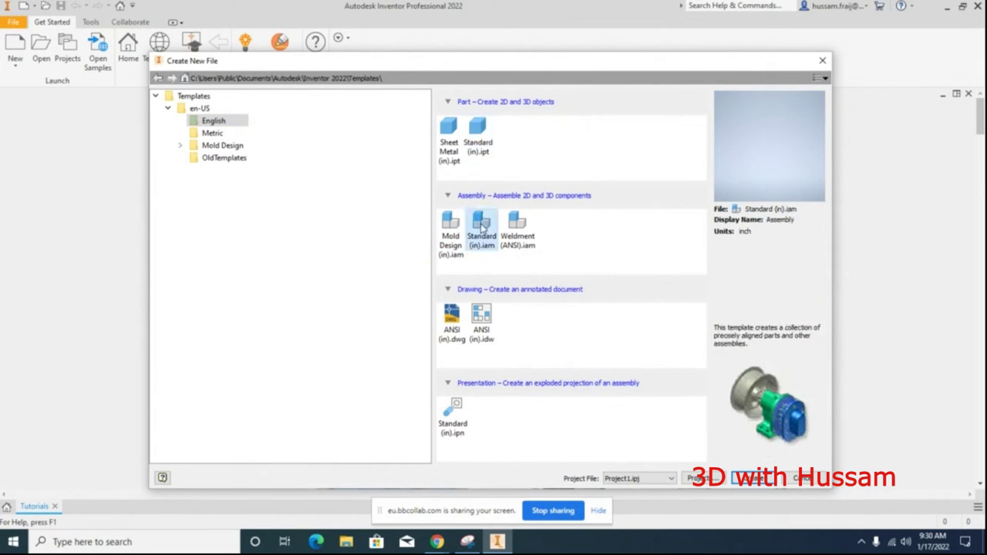
{"action": "left_click", "coordinate": [483, 146]}
{"action": "left_click", "coordinate": [486, 237]}
{"action": "left_click", "coordinate": [480, 145]}
{"action": "left_click", "coordinate": [483, 224]}
{"action": "left_click", "coordinate": [491, 144]}
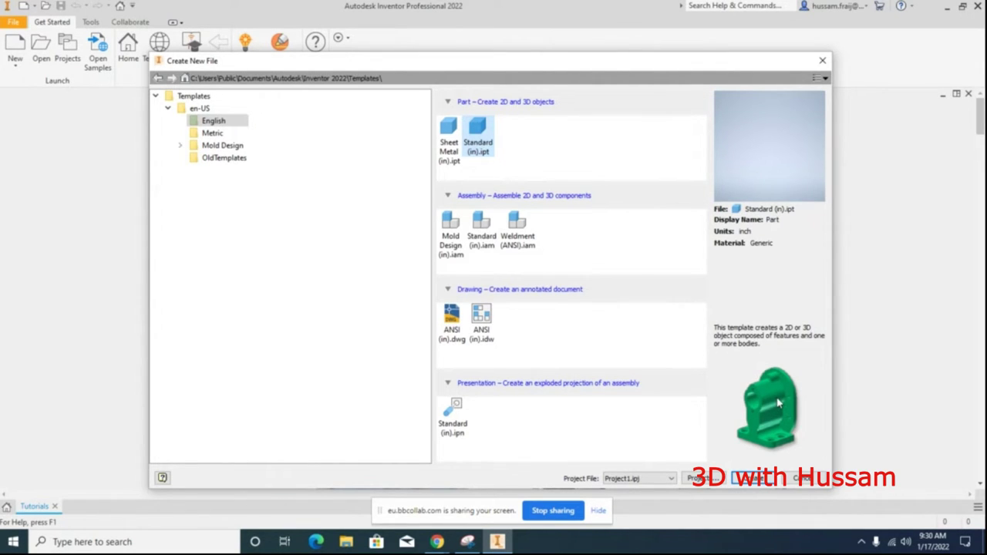
Preview Standard (in).iam, Standard (in).ipt, ANSI (in).idw and Standard (in).ipn, ending on the presentation template.
{"action": "left_click", "coordinate": [484, 231]}
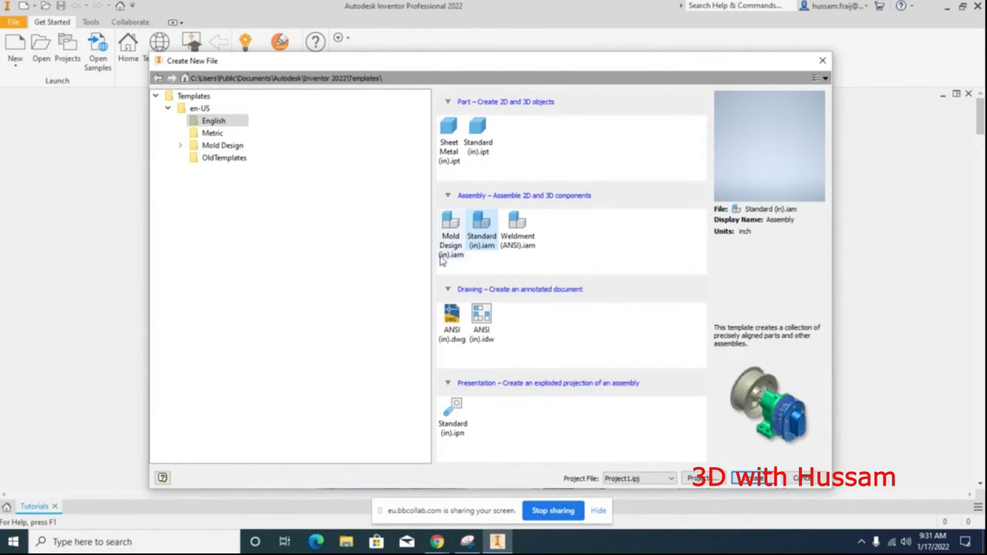
{"action": "left_click", "coordinate": [478, 135]}
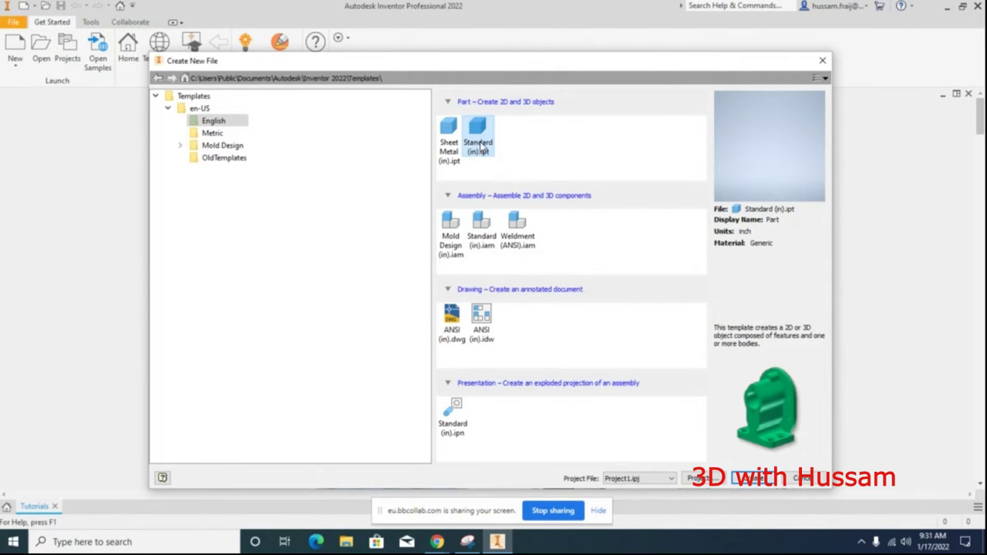
{"action": "left_click", "coordinate": [474, 233]}
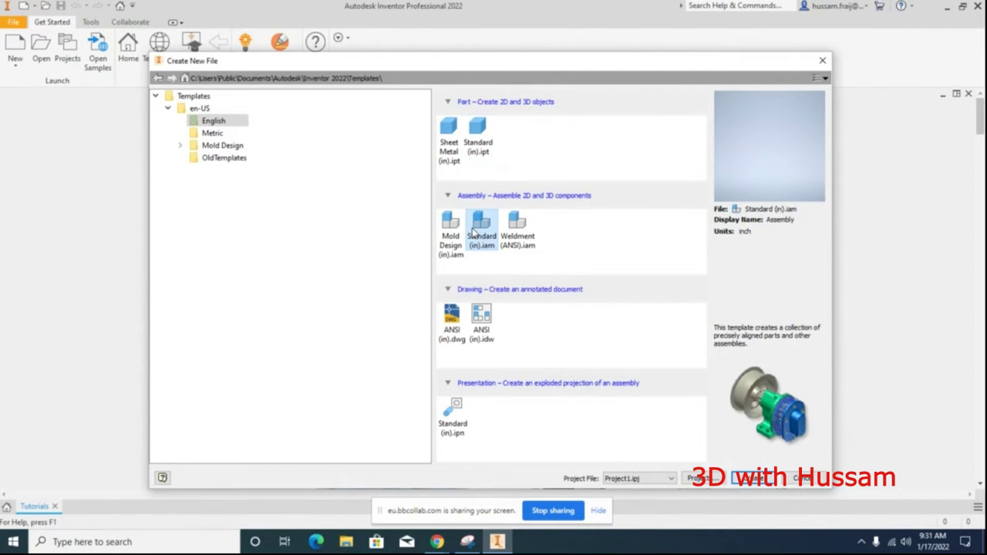
{"action": "left_click", "coordinate": [484, 323]}
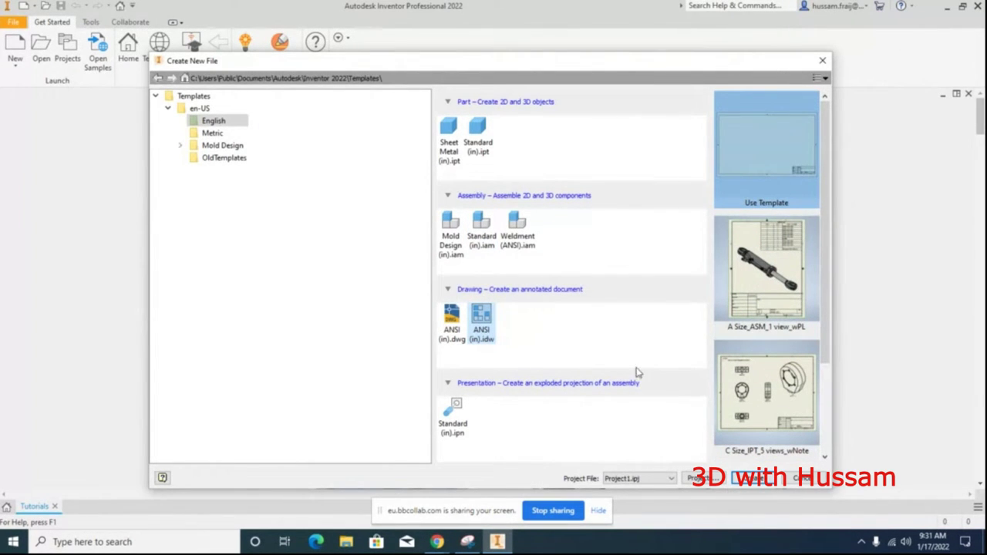
{"action": "left_click", "coordinate": [450, 403]}
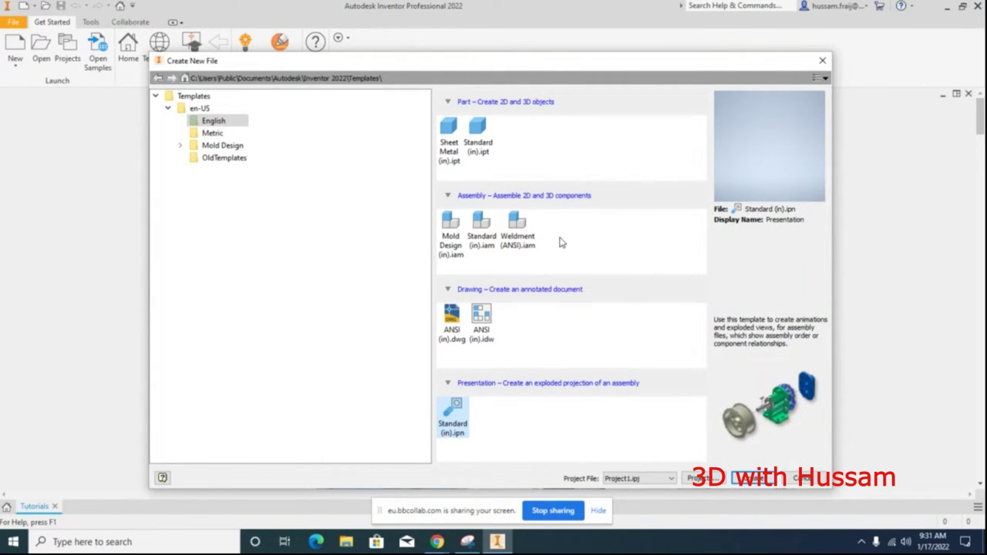
{"action": "left_click", "coordinate": [481, 232]}
{"action": "left_click", "coordinate": [481, 320]}
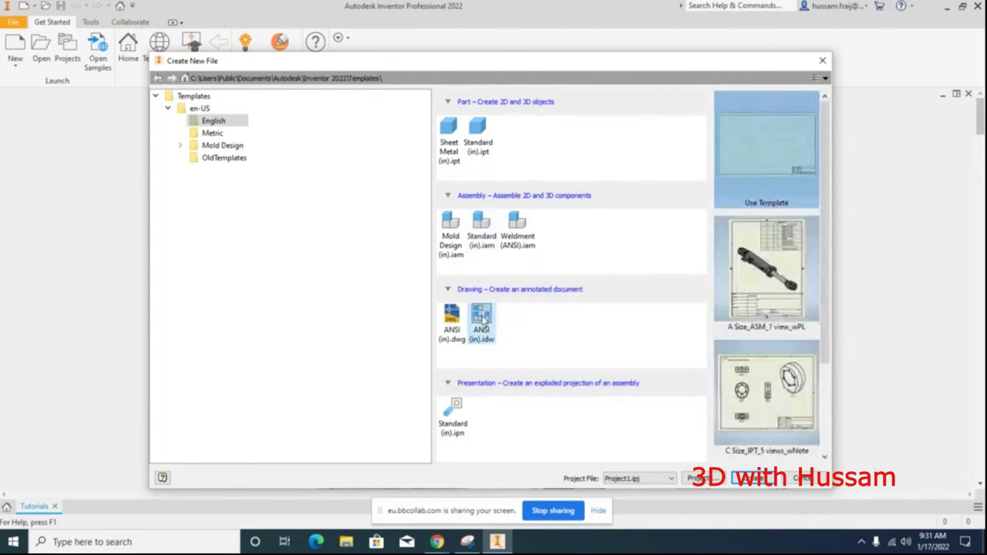
{"action": "left_click", "coordinate": [463, 414]}
{"action": "left_click", "coordinate": [478, 133]}
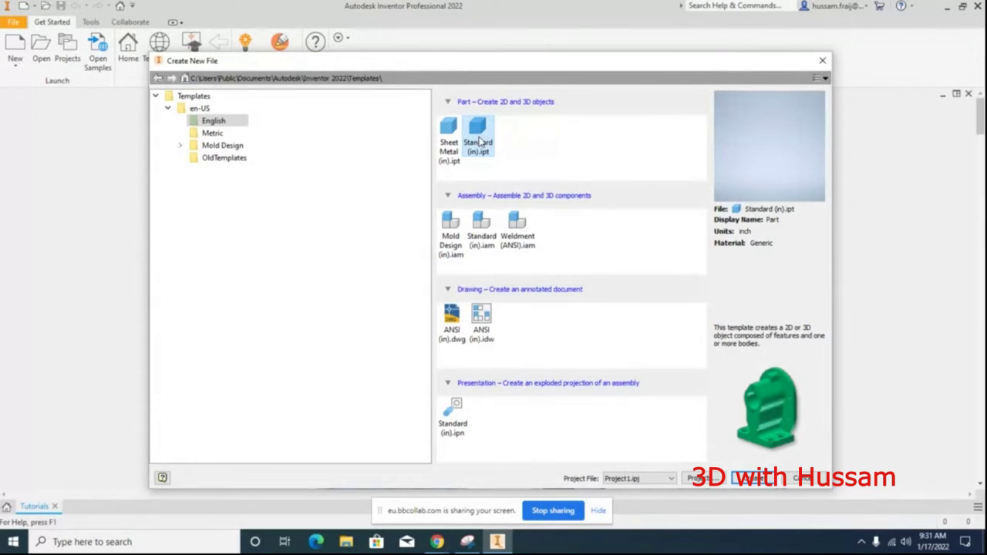
{"action": "left_click", "coordinate": [479, 226]}
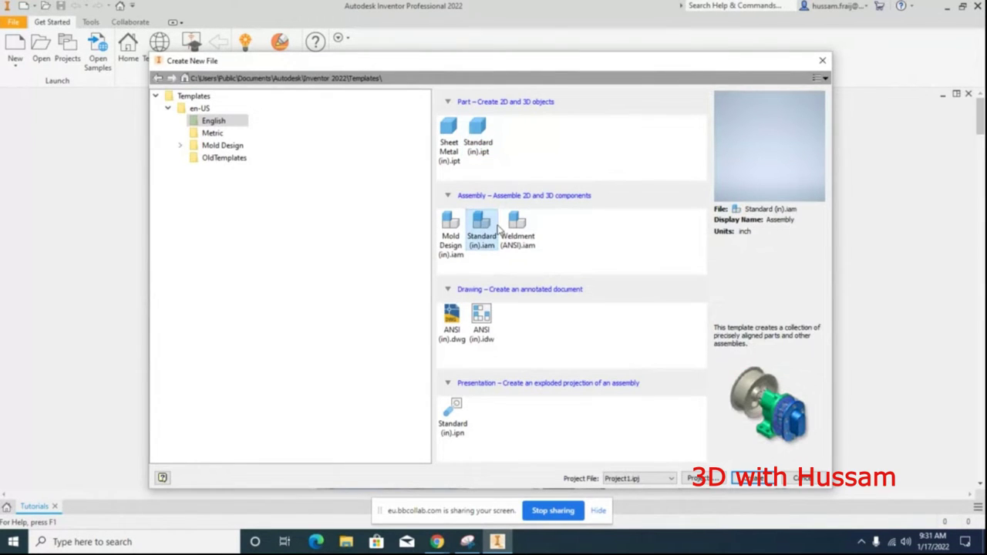
{"action": "left_click", "coordinate": [481, 324]}
{"action": "left_click", "coordinate": [462, 413]}
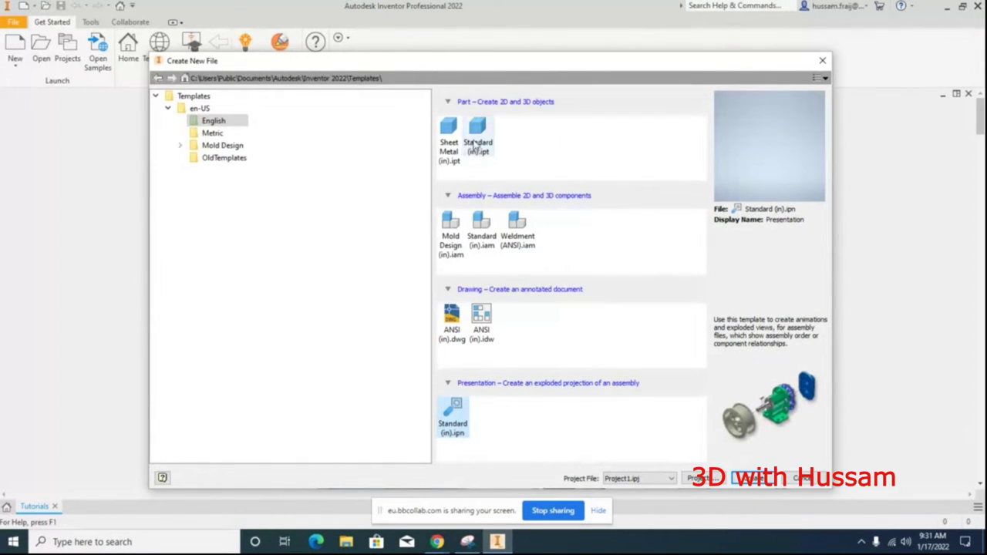
Compare Sheet Metal (in).ipt with Standard (in).ipt, then switch to the Metric template folder.
{"action": "left_click", "coordinate": [449, 146]}
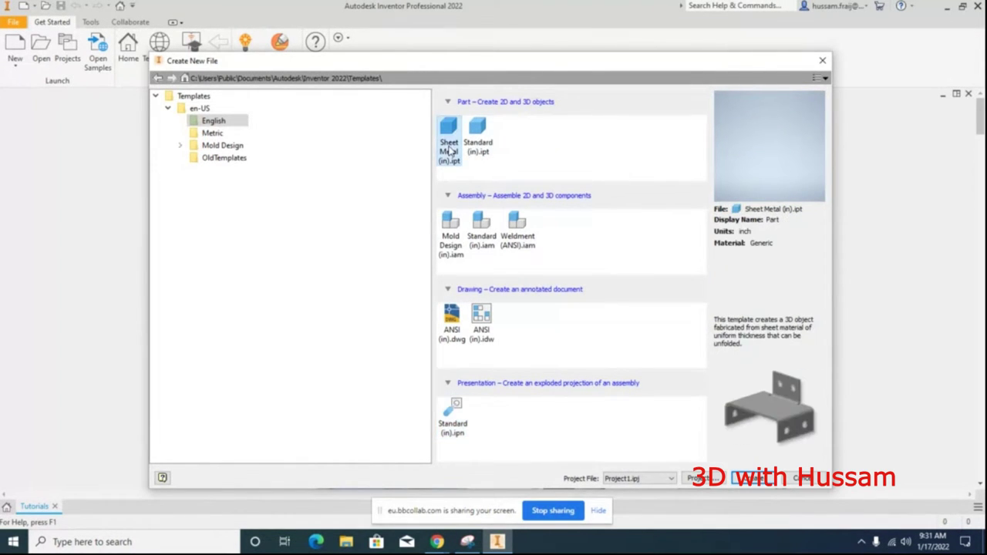
{"action": "left_click", "coordinate": [482, 137]}
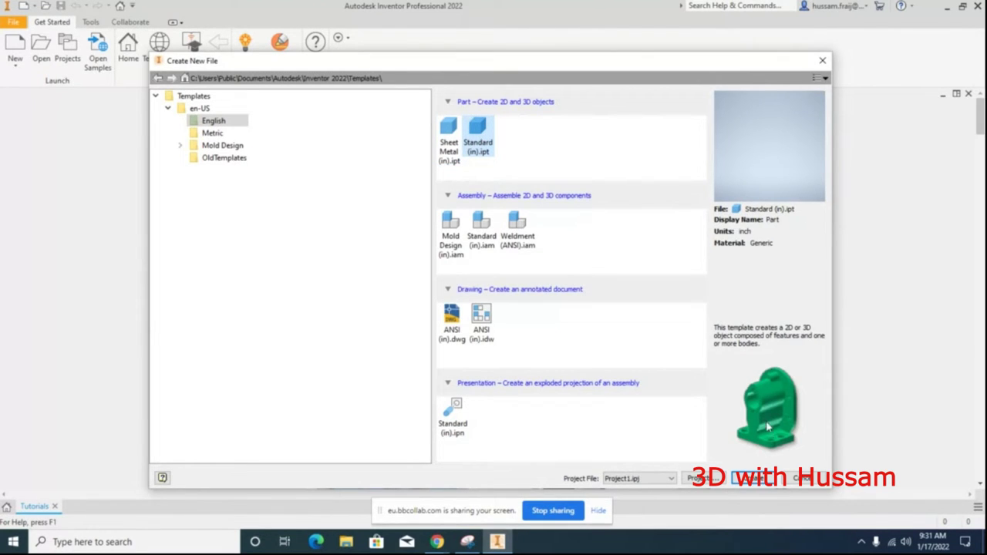
{"action": "left_click", "coordinate": [451, 135]}
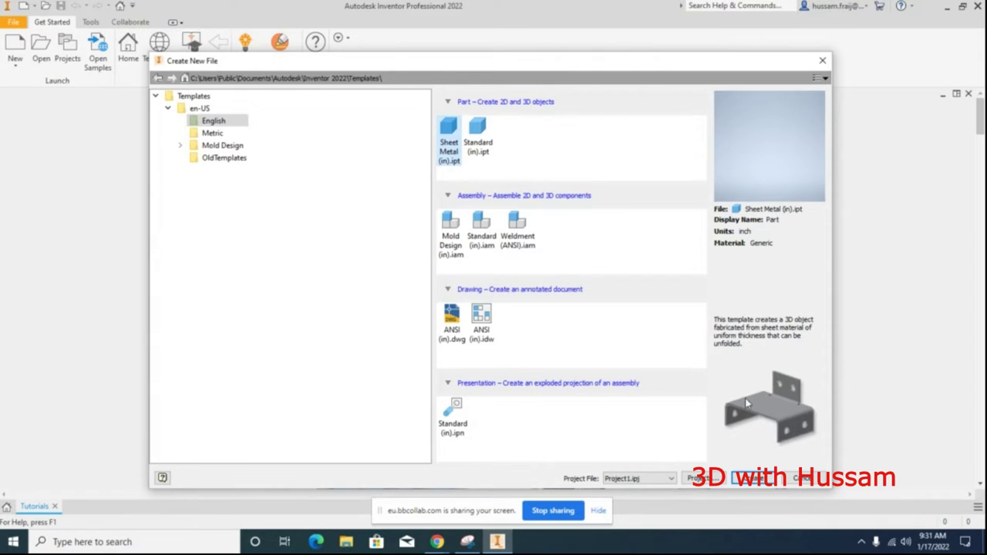
{"action": "left_click", "coordinate": [485, 137]}
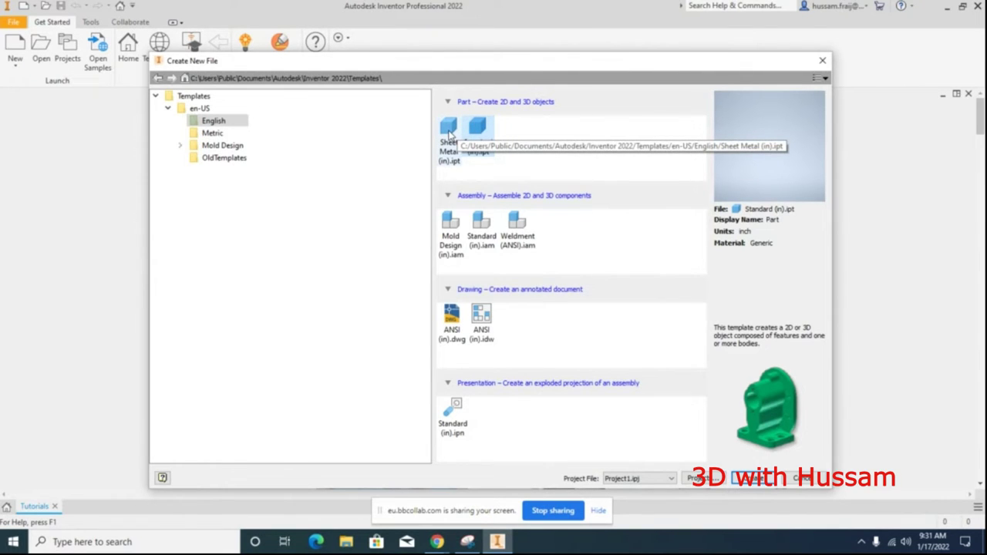
{"action": "left_click", "coordinate": [451, 132]}
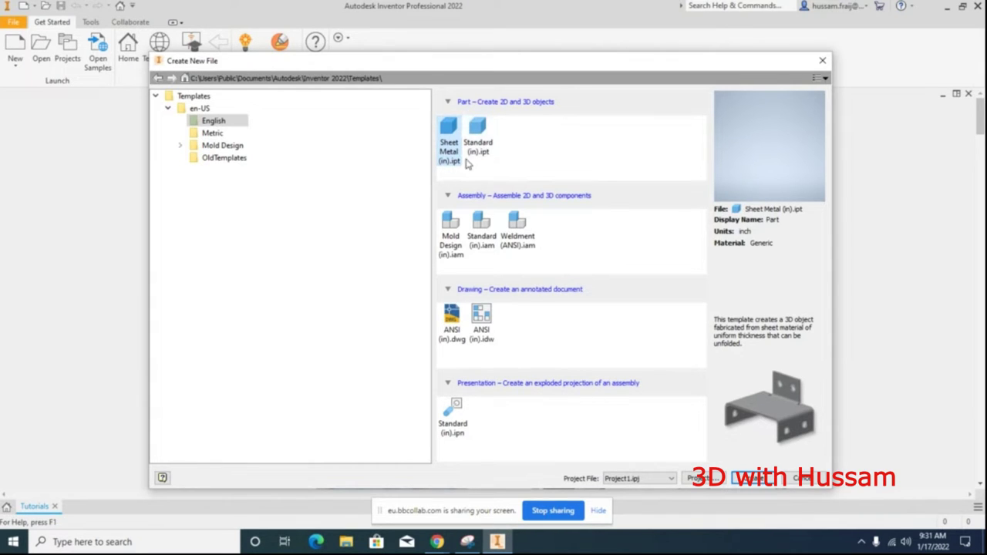
{"action": "left_click", "coordinate": [480, 133]}
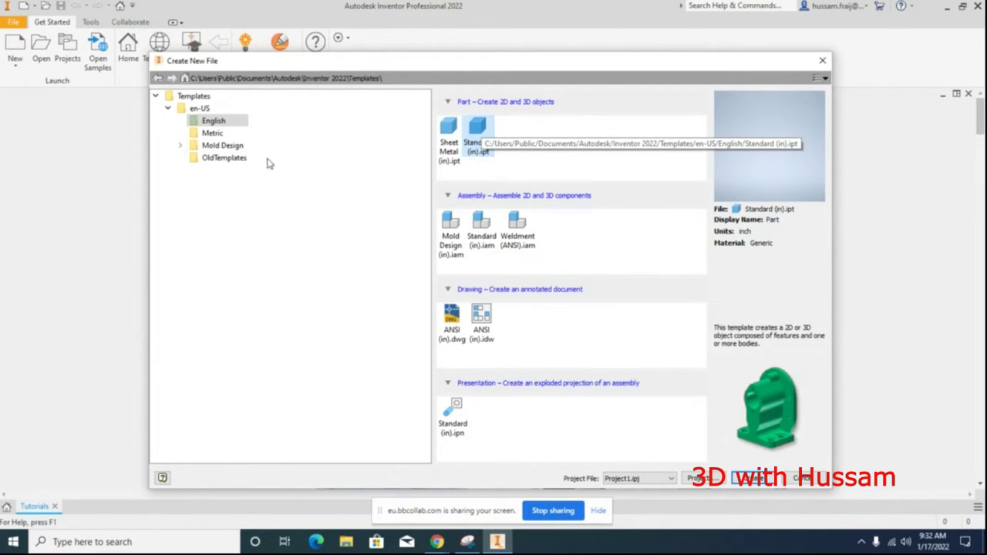
{"action": "left_click", "coordinate": [212, 133]}
Create a new part from the metric Standard (mm).ipt template.
{"action": "left_click", "coordinate": [554, 146]}
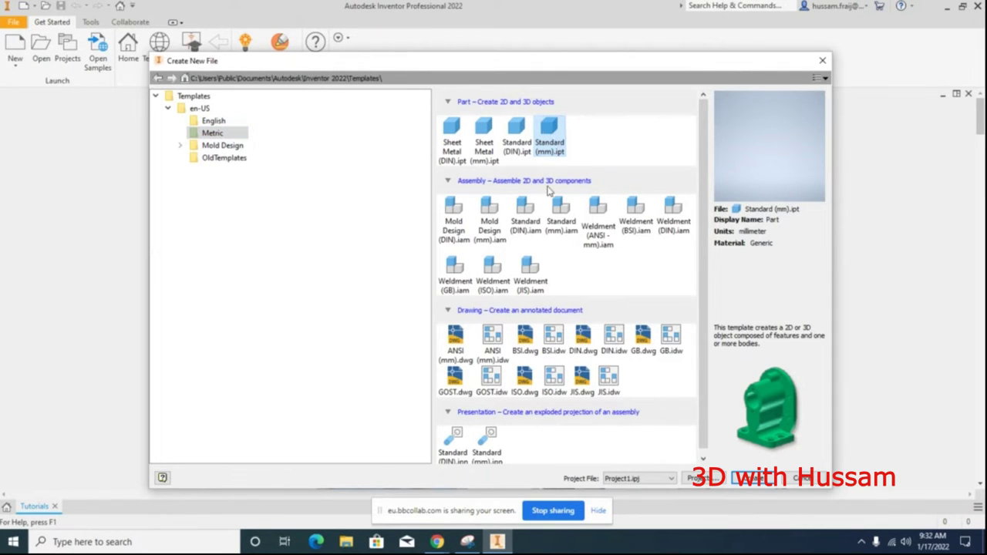
{"action": "left_click", "coordinate": [752, 477]}
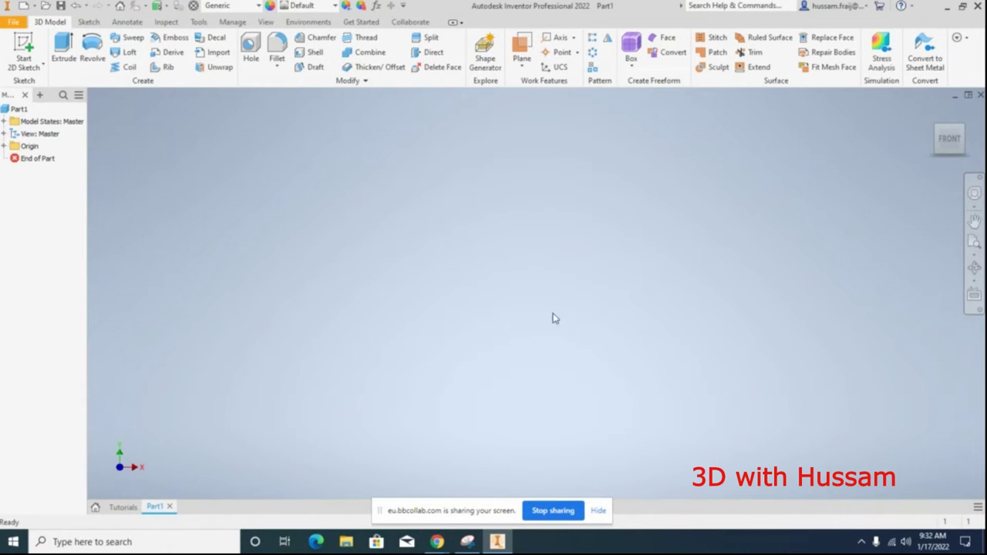
Switch between the Get Started home, Tutorials and Part1 tabs, ending on Tutorials.
{"action": "left_click", "coordinate": [96, 508]}
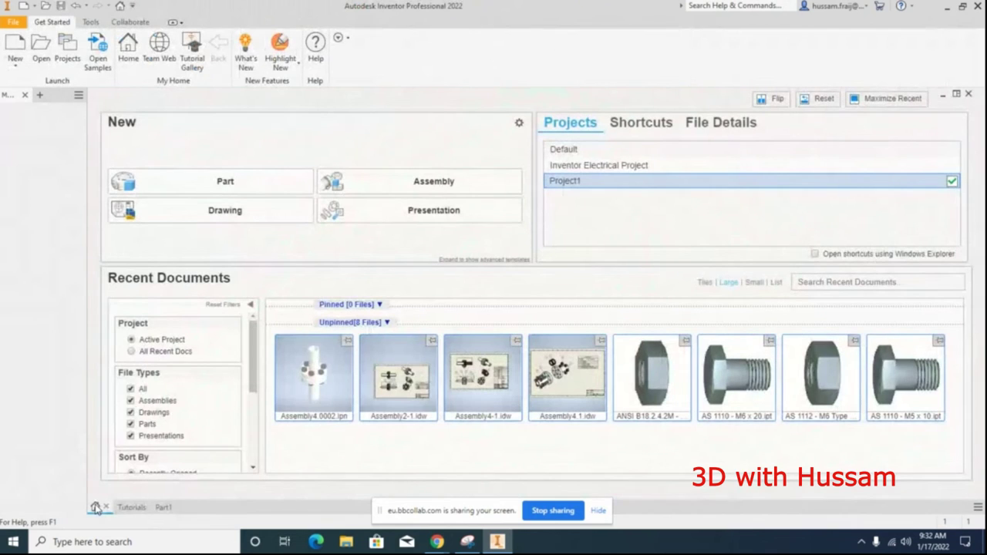
{"action": "left_click", "coordinate": [130, 508]}
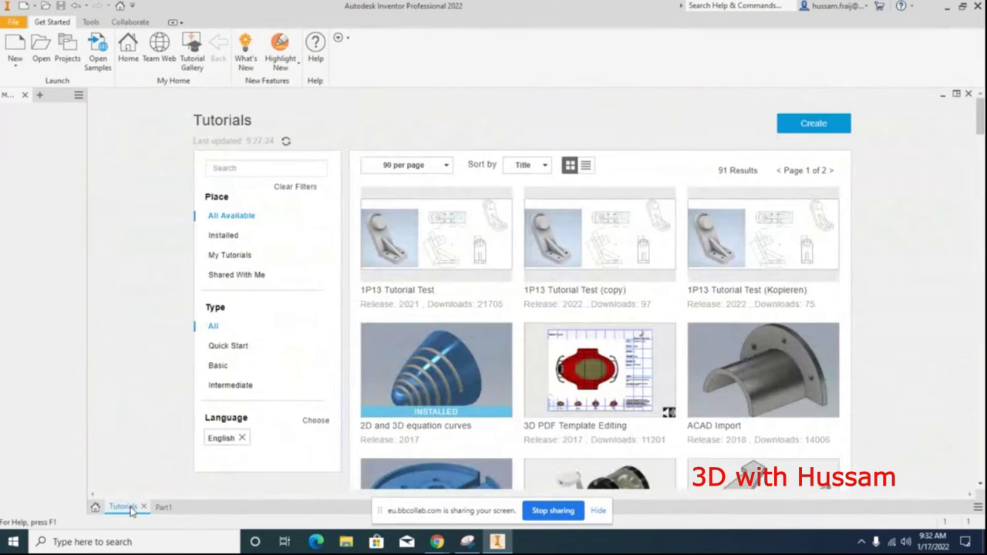
{"action": "left_click", "coordinate": [163, 508]}
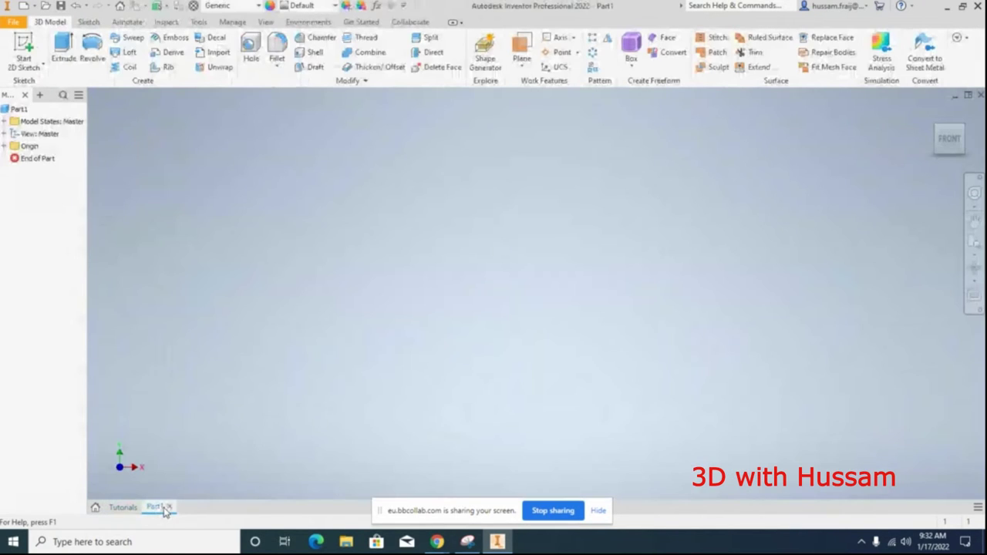
{"action": "left_click", "coordinate": [126, 508]}
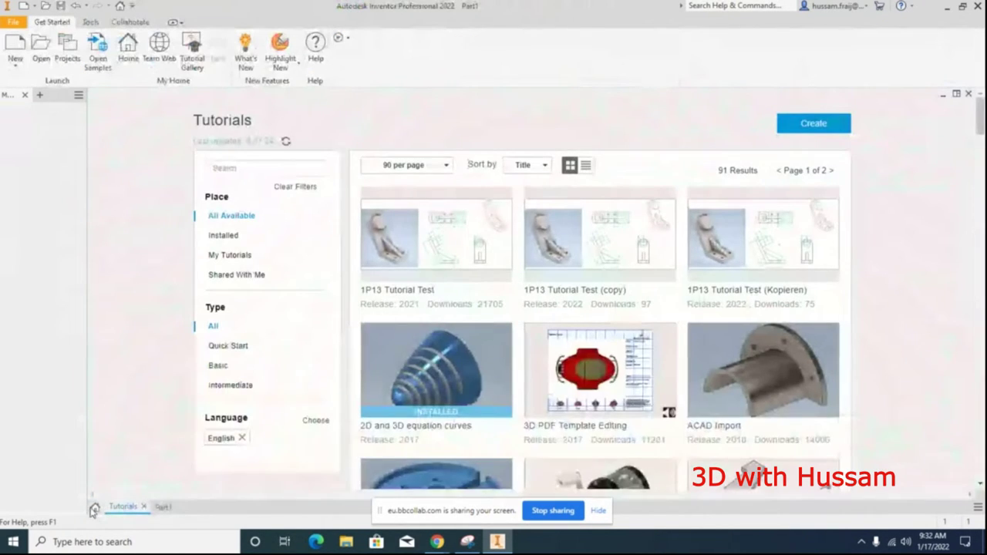
{"action": "left_click", "coordinate": [95, 508]}
{"action": "left_click", "coordinate": [123, 507]}
{"action": "left_click", "coordinate": [163, 507]}
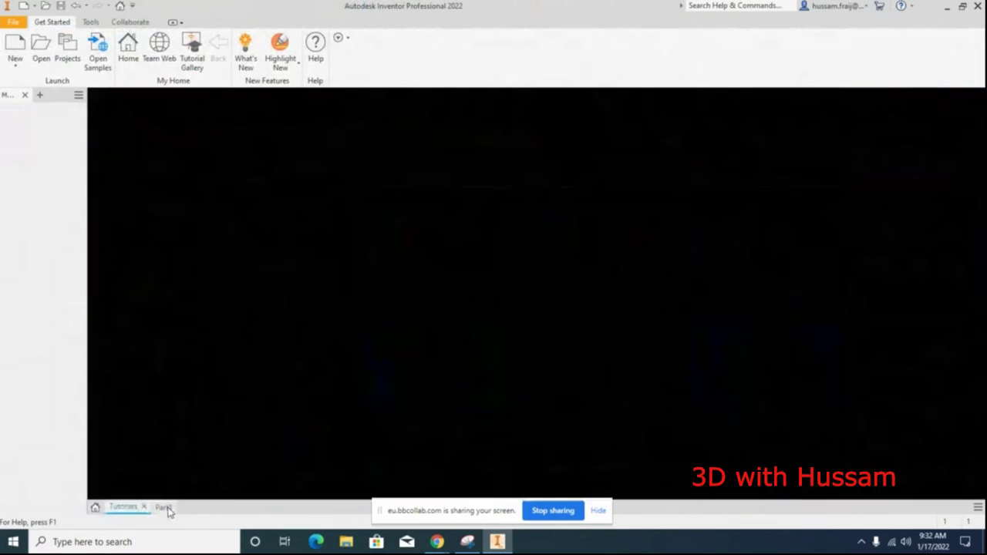
{"action": "left_click", "coordinate": [123, 507]}
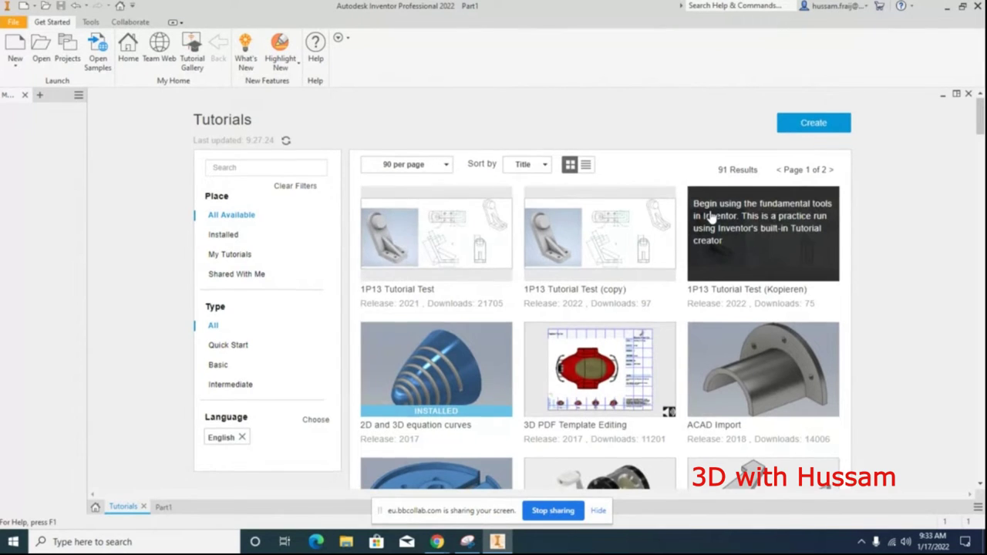
Browse down the Tutorials gallery, then go back to the empty Part1 document.
{"action": "scroll", "coordinate": [710, 216], "scroll_direction": "down", "scroll_amount": 1}
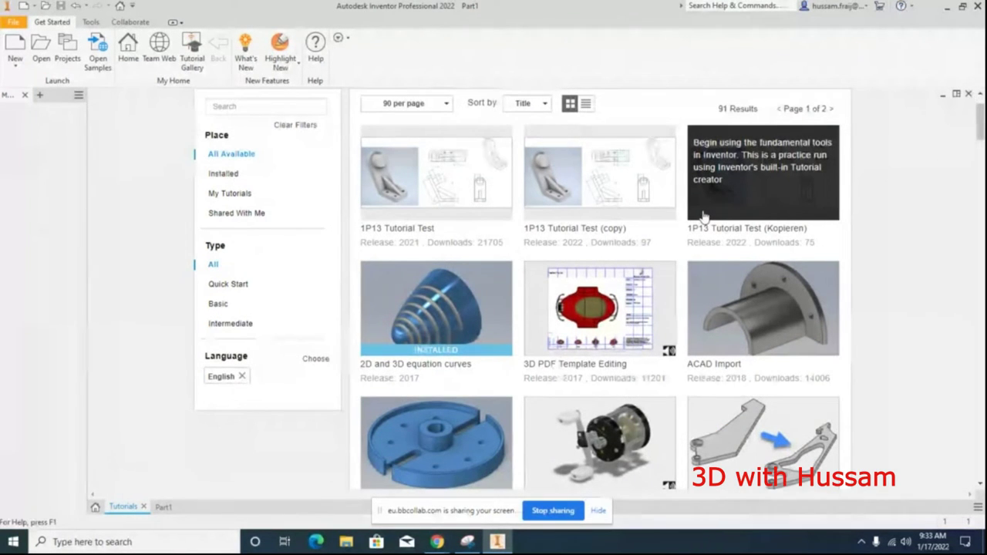
{"action": "scroll", "coordinate": [703, 217], "scroll_direction": "down", "scroll_amount": 3}
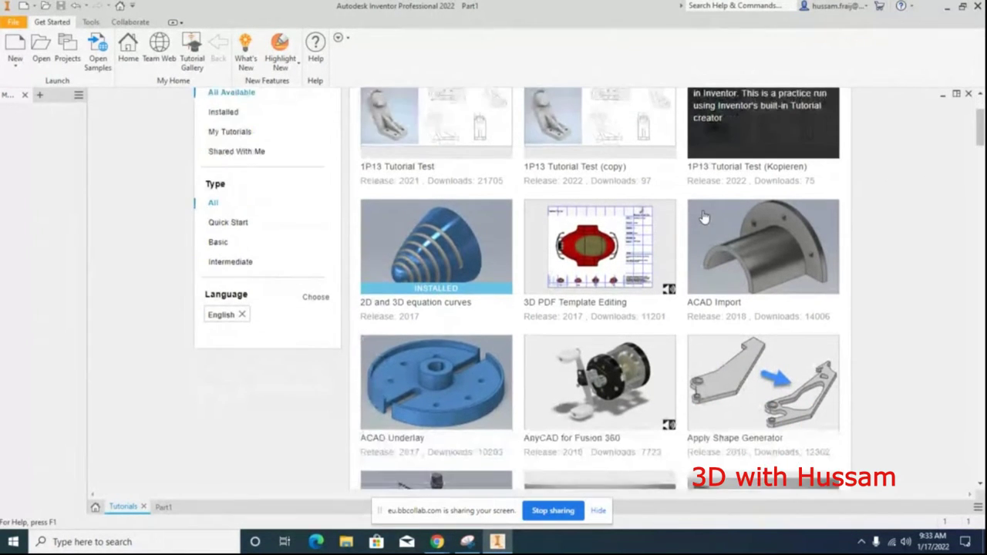
{"action": "scroll", "coordinate": [703, 216], "scroll_direction": "down", "scroll_amount": 2}
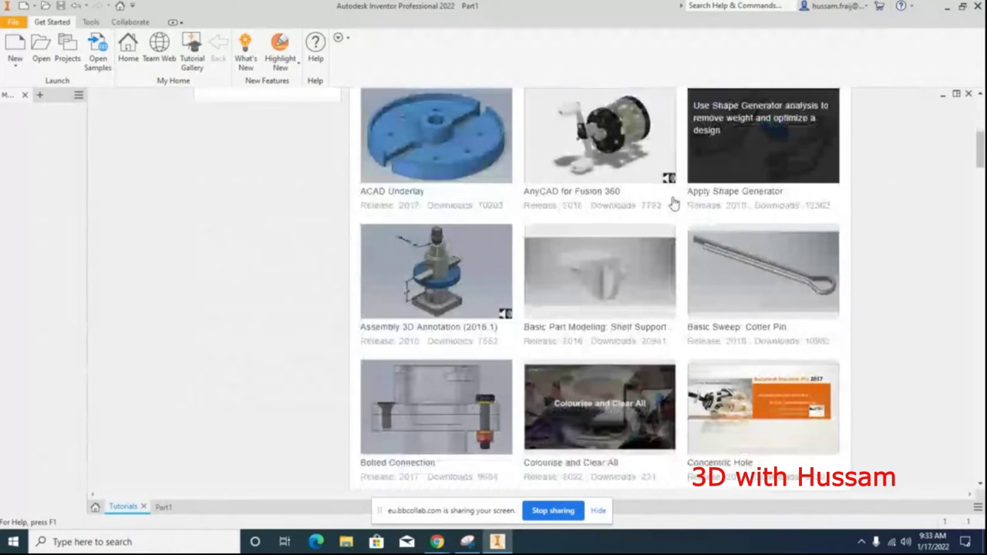
{"action": "scroll", "coordinate": [561, 218], "scroll_direction": "down", "scroll_amount": 3}
{"action": "scroll", "coordinate": [561, 218], "scroll_direction": "down", "scroll_amount": 5}
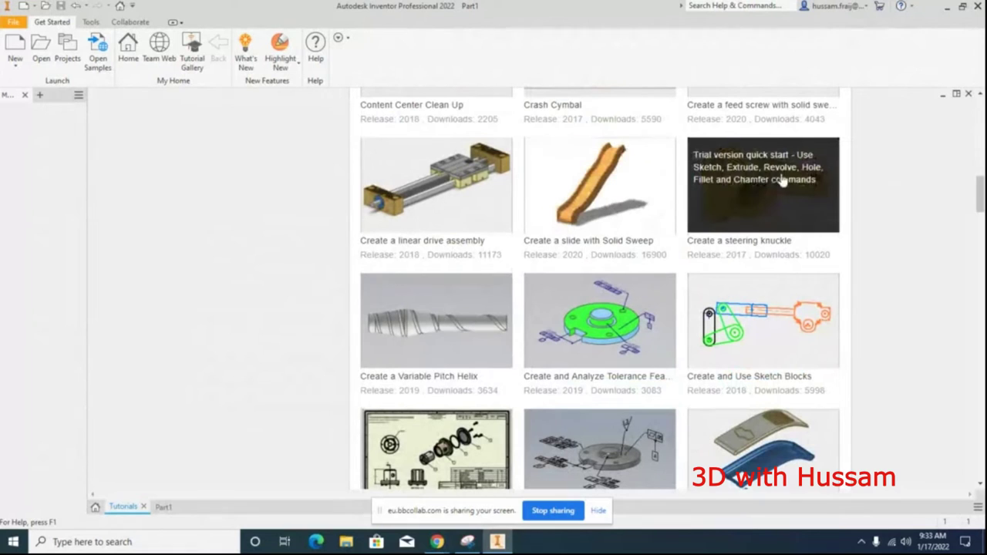
{"action": "mouse_move", "coordinate": [568, 196]}
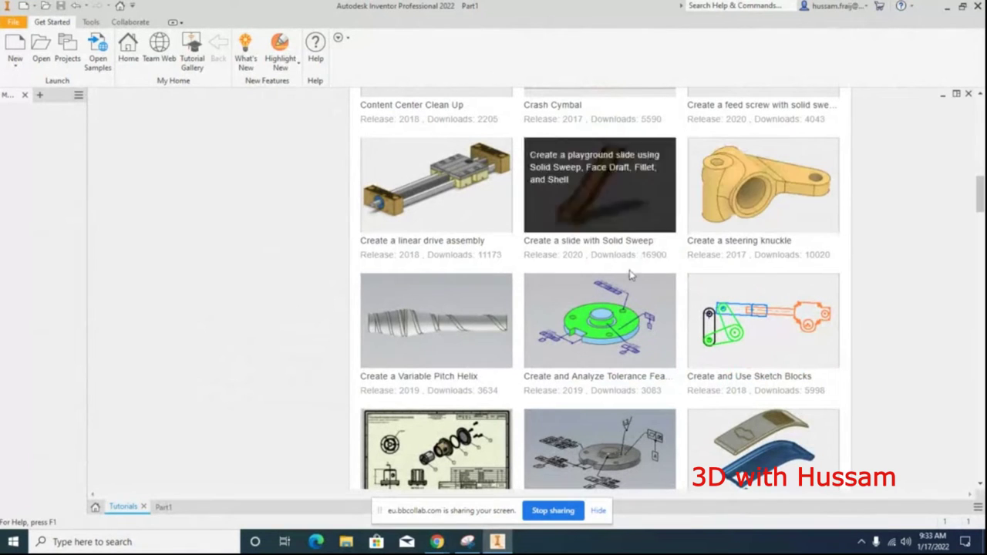
{"action": "scroll", "coordinate": [628, 276], "scroll_direction": "up", "scroll_amount": 1}
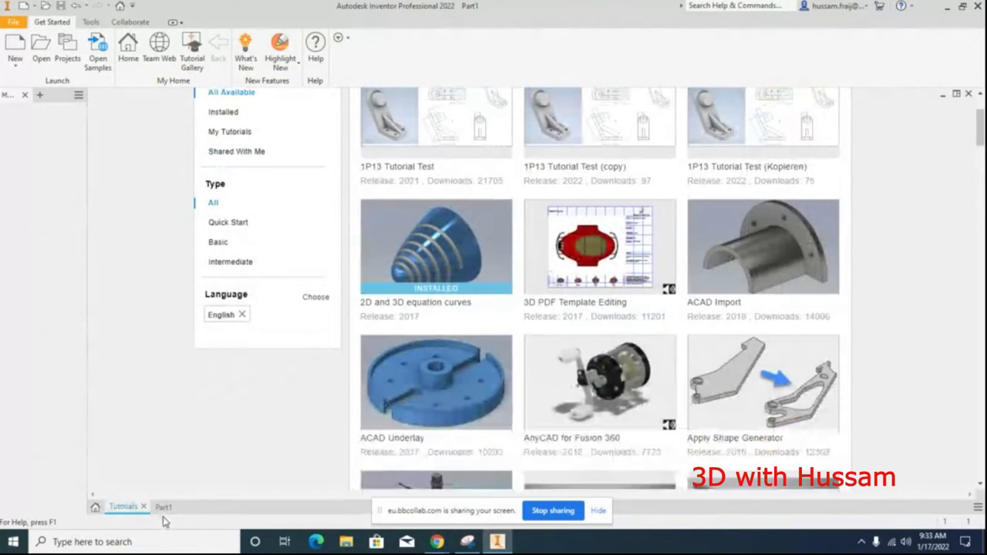
{"action": "left_click", "coordinate": [163, 508]}
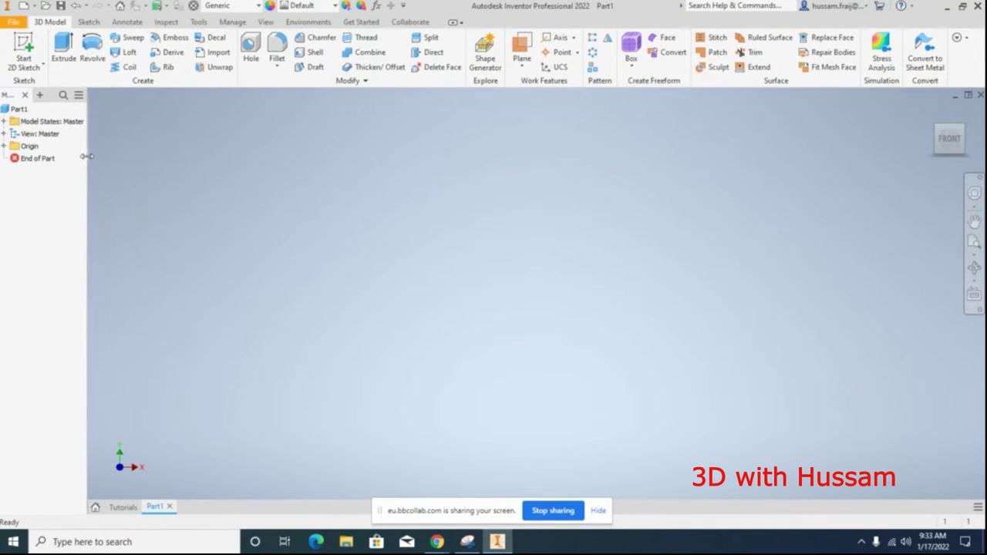
Widen the model browser and expand Origin, briefly previewing the XY Plane.
{"action": "left_click_drag", "start_coordinate": [85, 158], "coordinate": [142, 158]}
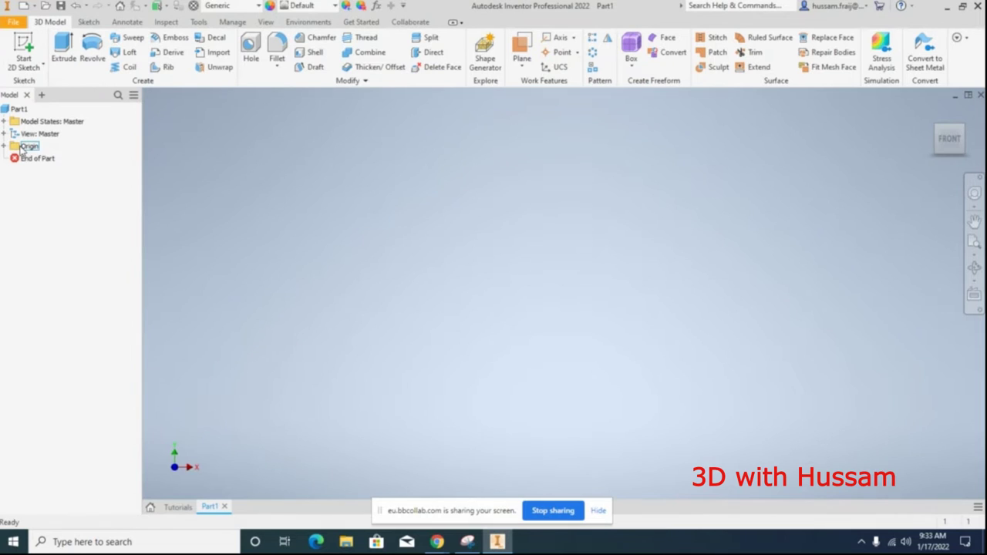
{"action": "left_click", "coordinate": [4, 146]}
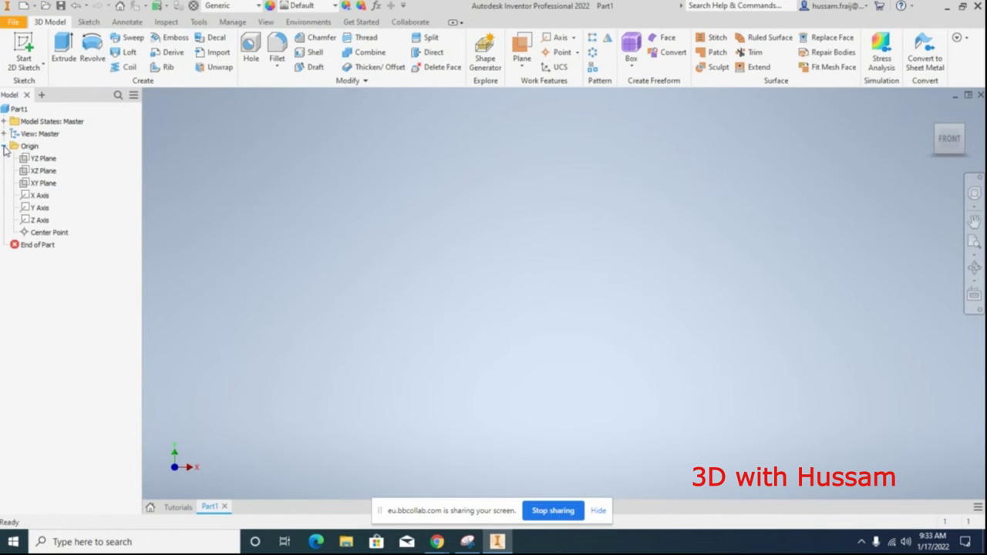
{"action": "left_click", "coordinate": [40, 183]}
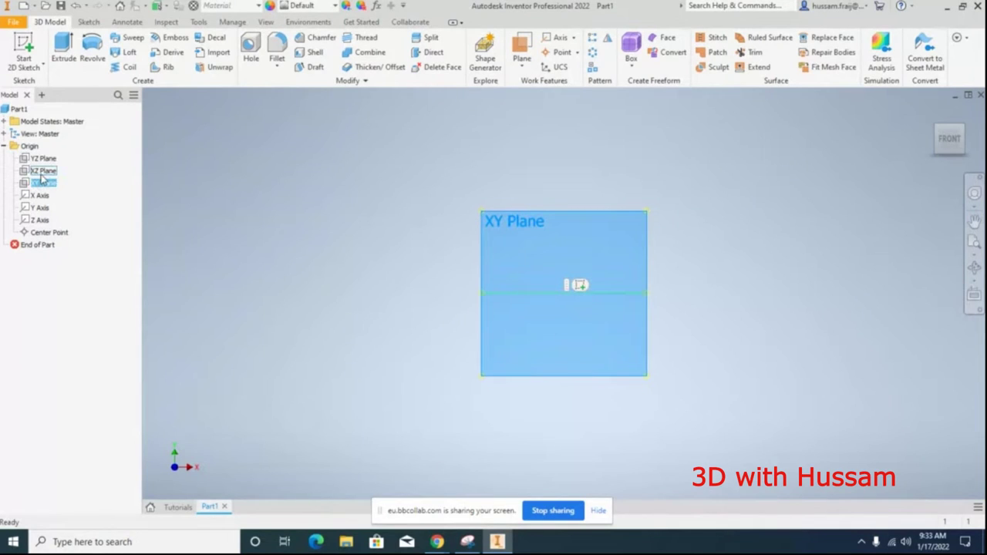
{"action": "left_click", "coordinate": [799, 180]}
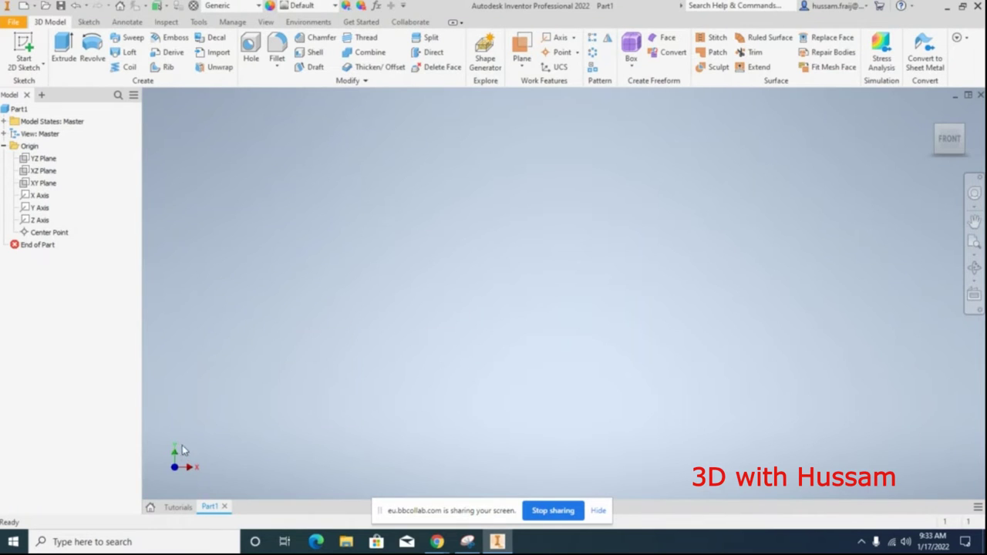
View the empty part from the ViewCube's TOP face, then return to the isometric Home view.
{"action": "mouse_move", "coordinate": [941, 127]}
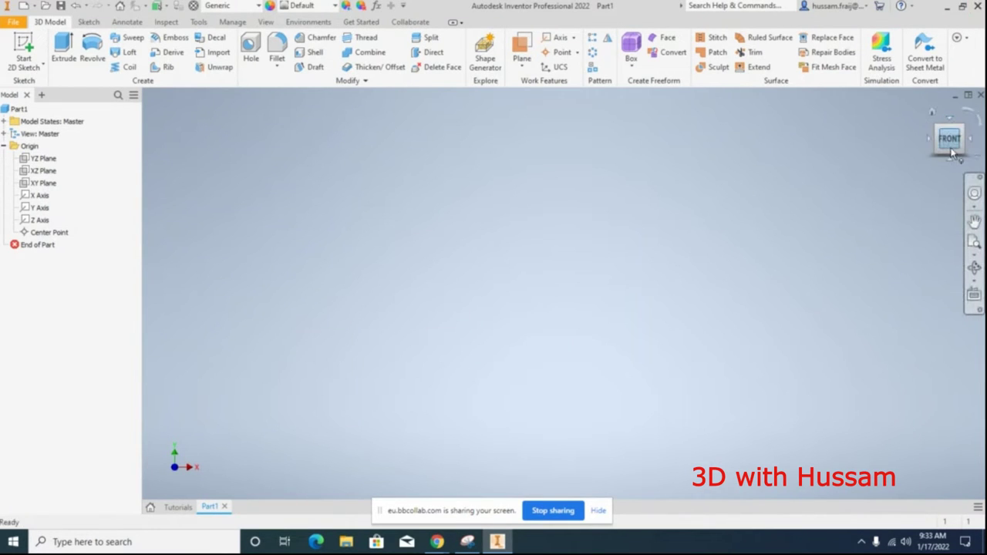
{"action": "left_click", "coordinate": [932, 113]}
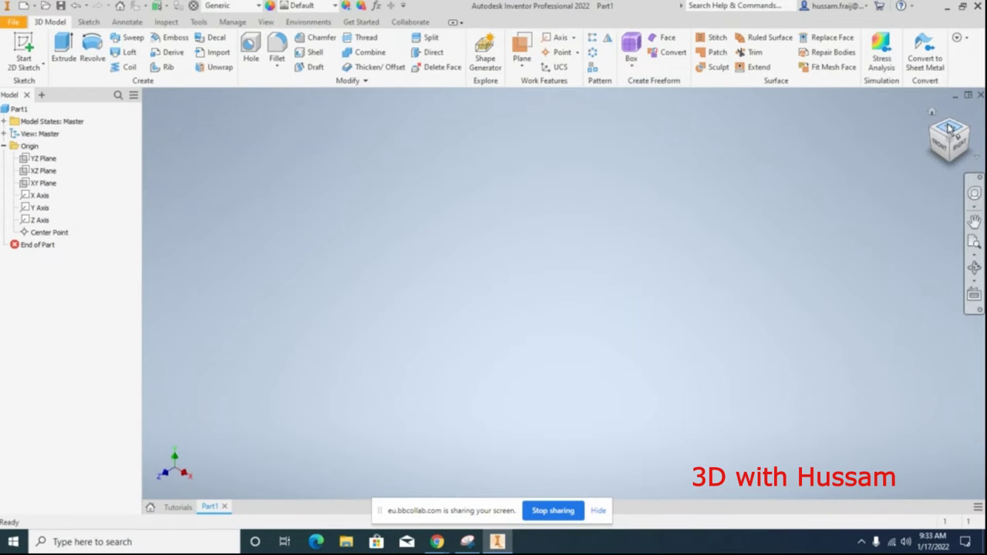
{"action": "left_click", "coordinate": [949, 129]}
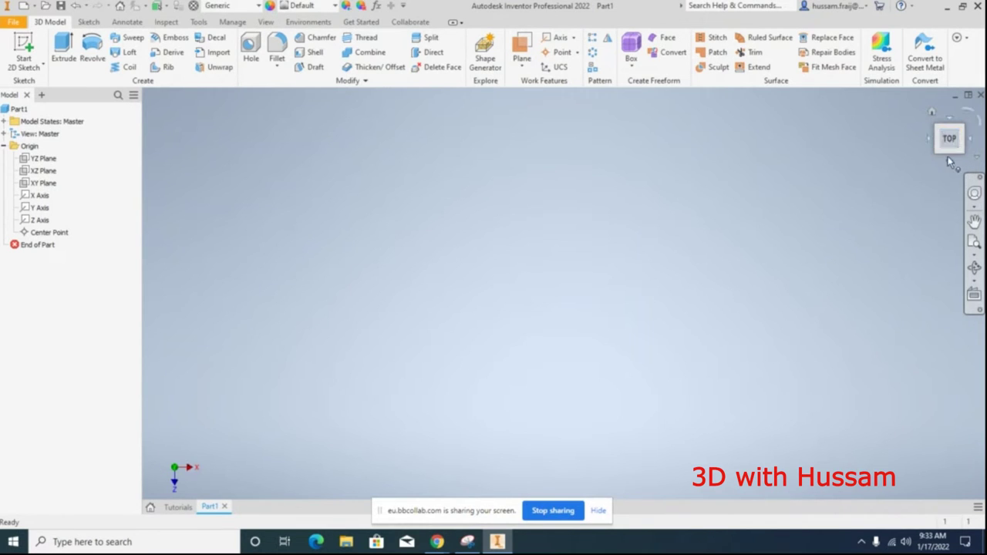
{"action": "left_click", "coordinate": [932, 113]}
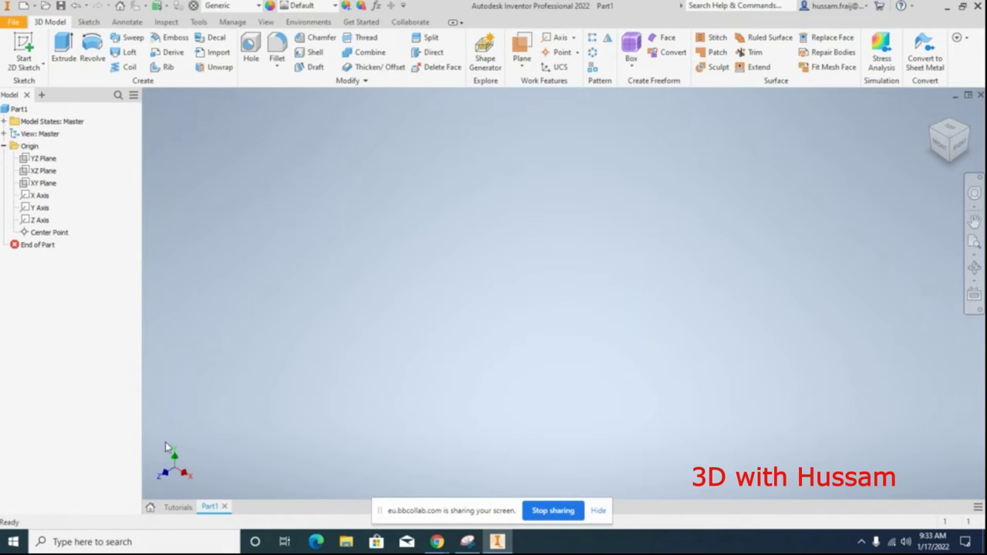
Preview the YZ, XZ and XY origin planes and bring up the YZ plane's actions without sketching.
{"action": "left_click", "coordinate": [46, 159]}
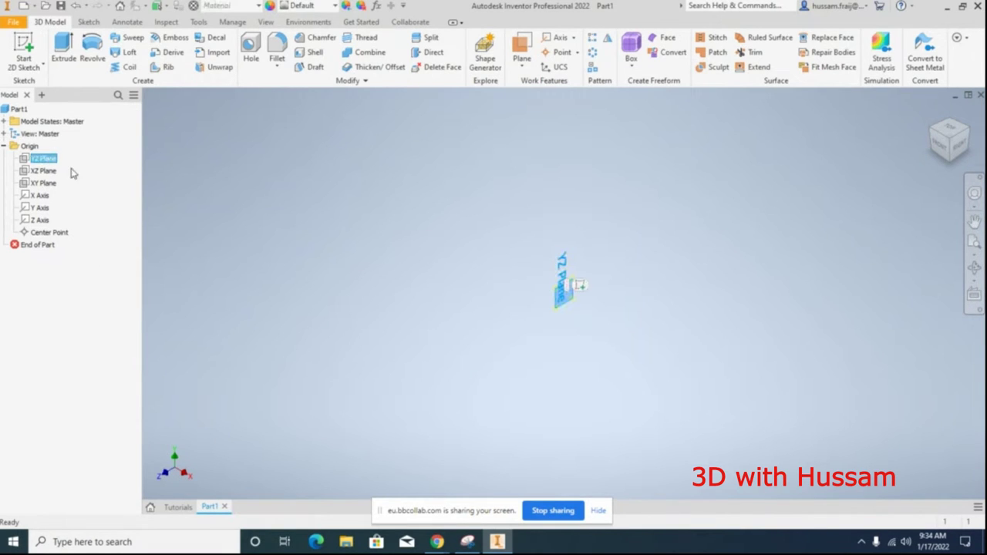
{"action": "scroll", "coordinate": [564, 306], "scroll_direction": "down", "scroll_amount": 5}
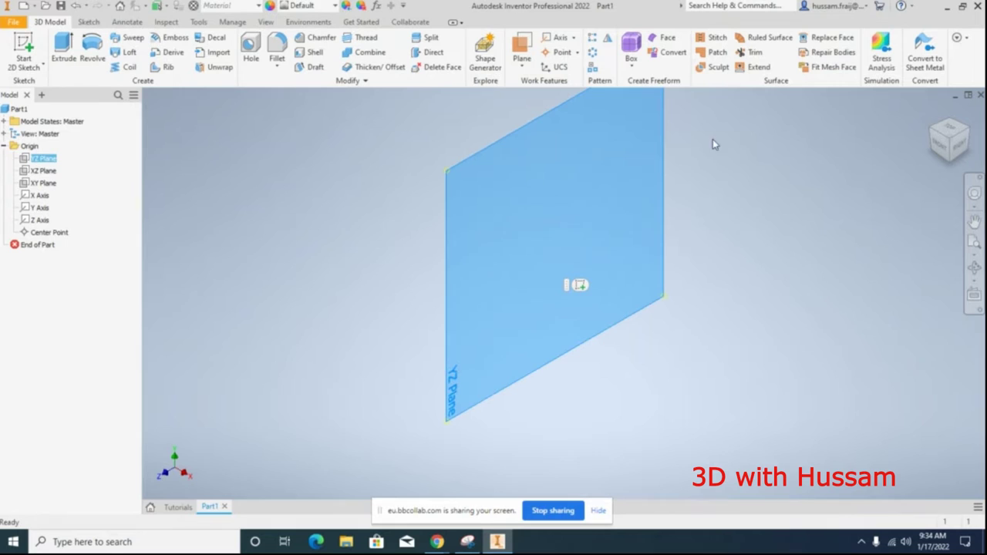
{"action": "left_click", "coordinate": [48, 170]}
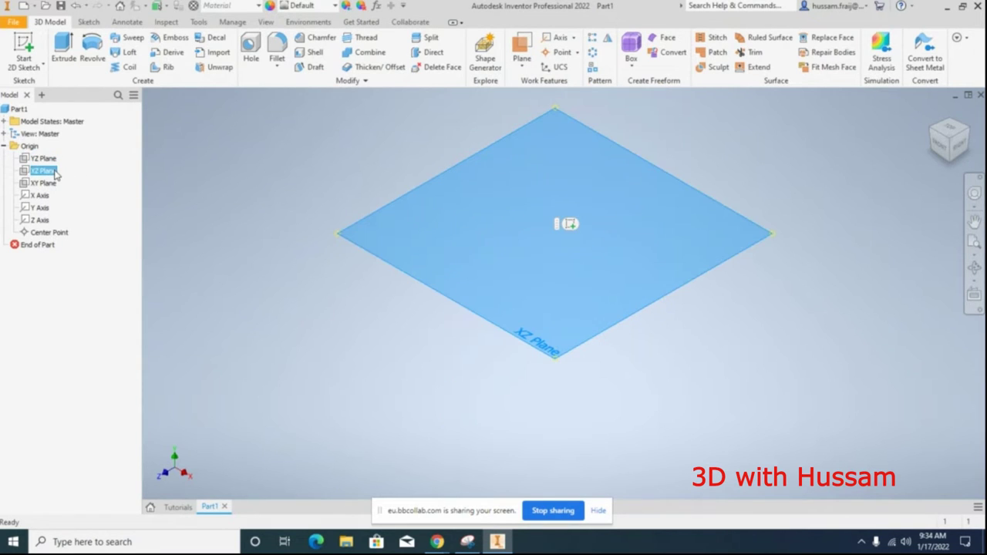
{"action": "left_click", "coordinate": [43, 183]}
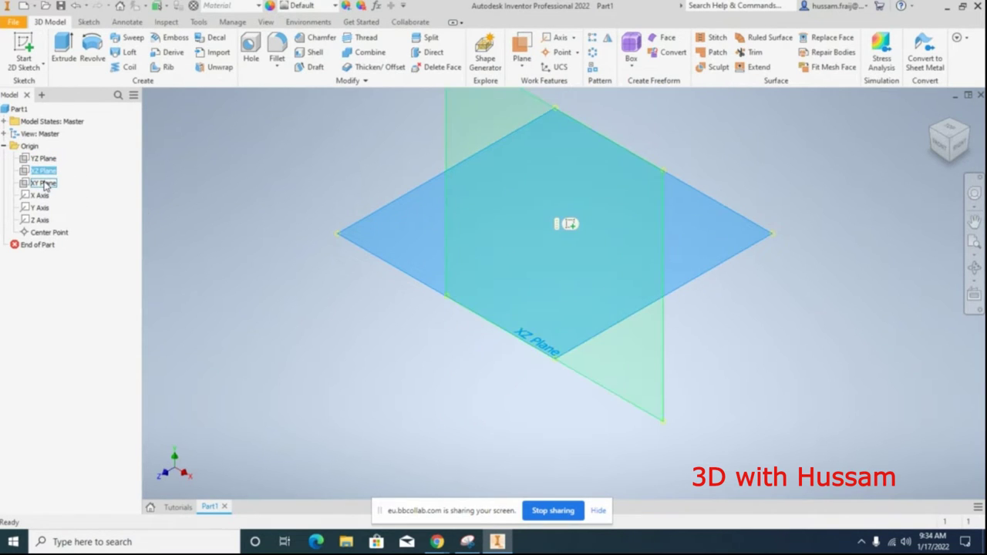
{"action": "scroll", "coordinate": [487, 401], "scroll_direction": "up", "scroll_amount": 3}
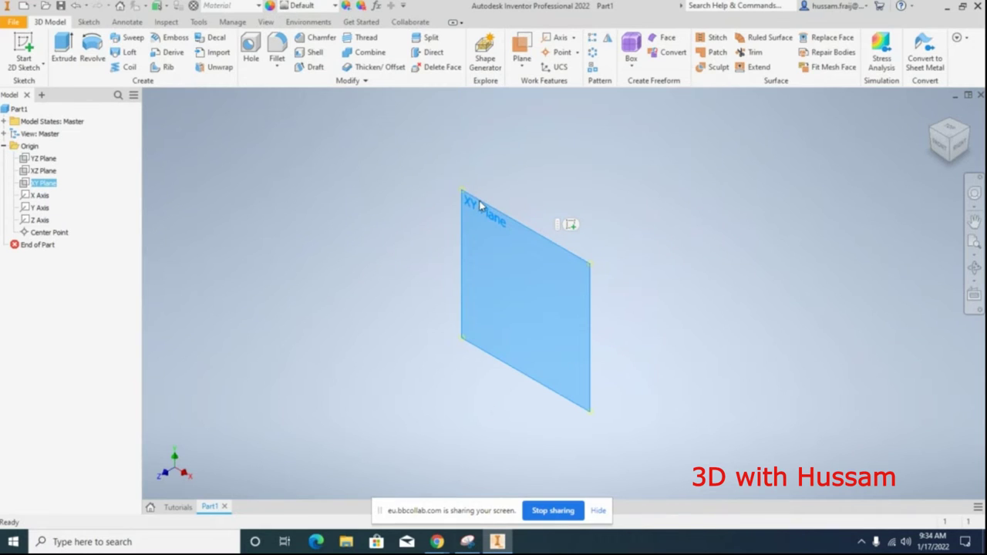
{"action": "left_click", "coordinate": [183, 163]}
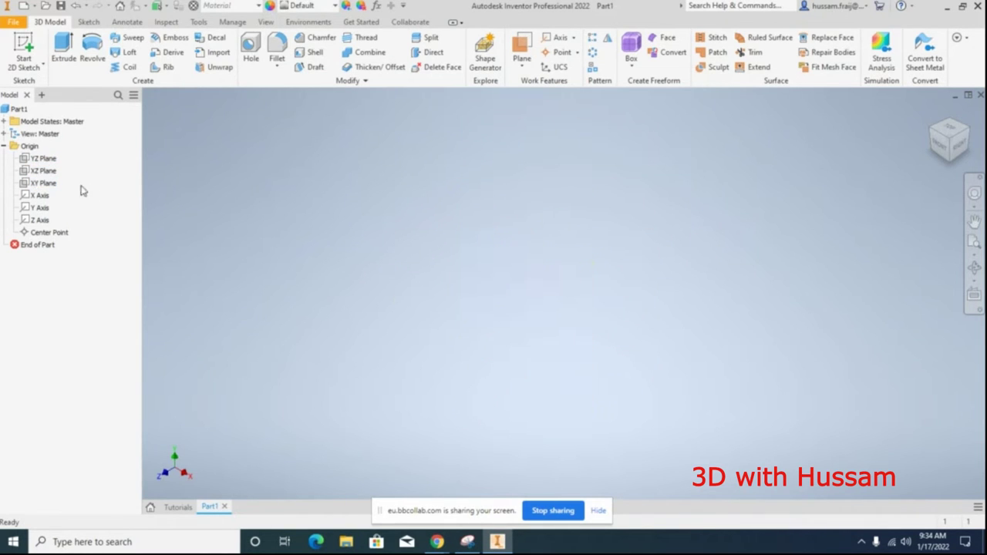
{"action": "left_click", "coordinate": [45, 159]}
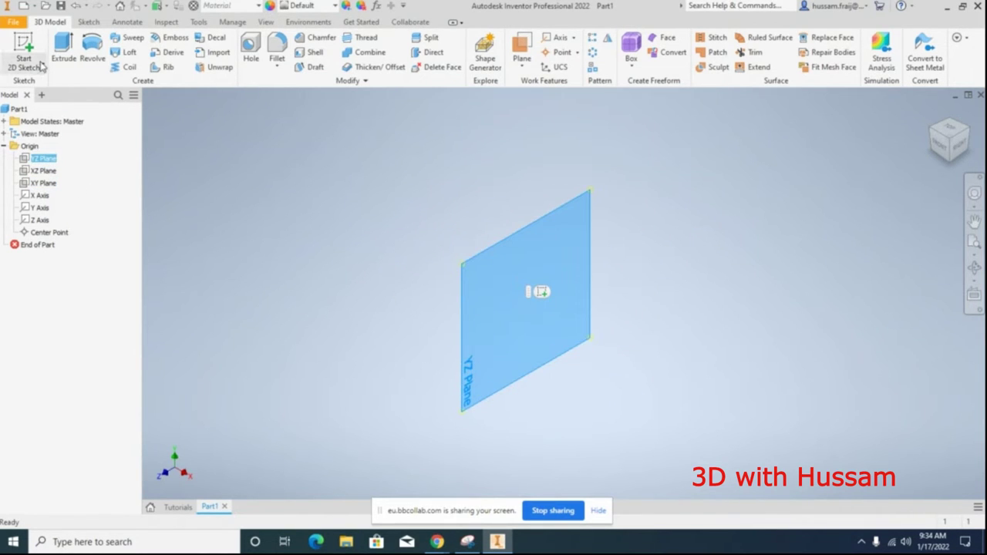
{"action": "left_click", "coordinate": [174, 213]}
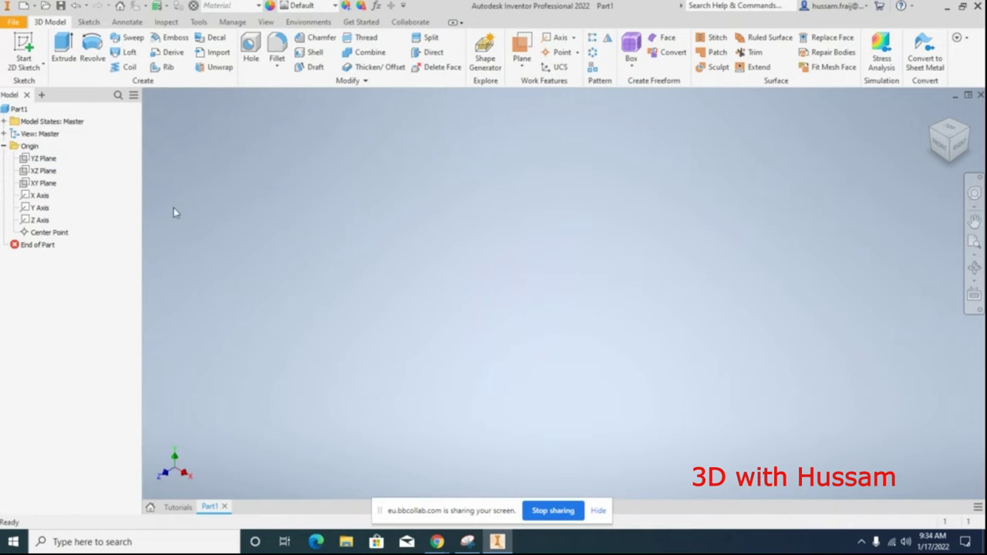
{"action": "right_click", "coordinate": [50, 160]}
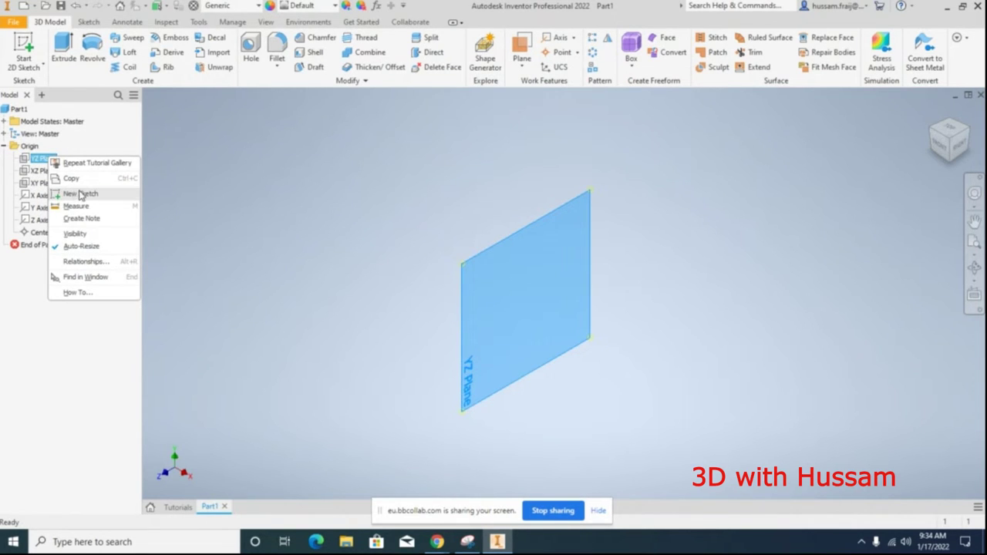
{"action": "key", "text": "Escape"}
{"action": "right_click", "coordinate": [46, 158]}
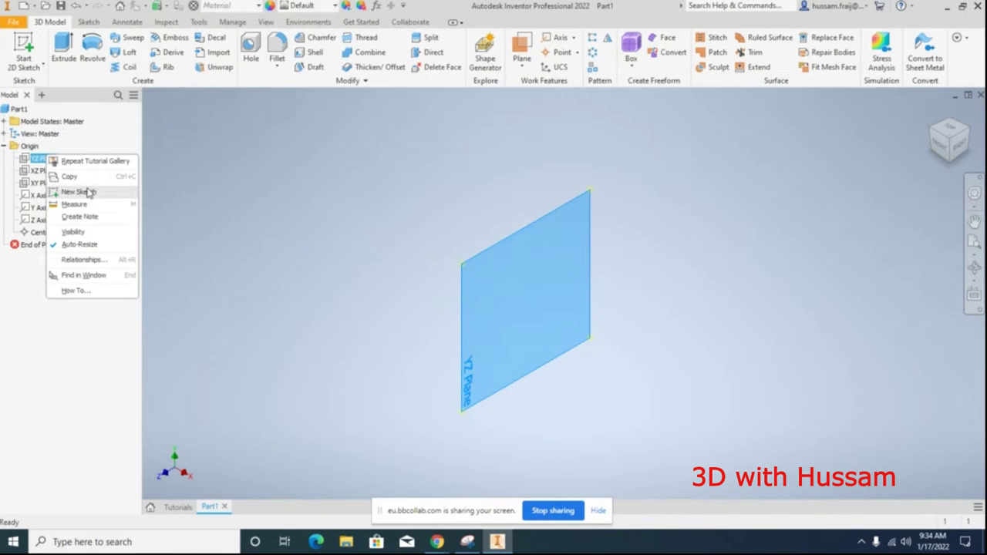
{"action": "left_click", "coordinate": [287, 193]}
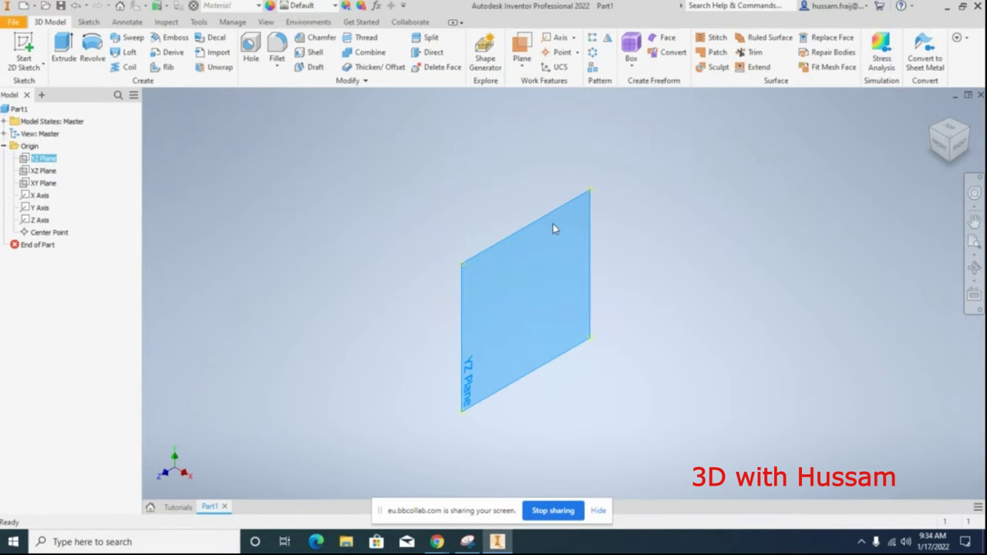
Compare the planes again, then start a new sketch on the XZ Plane.
{"action": "left_click", "coordinate": [47, 169]}
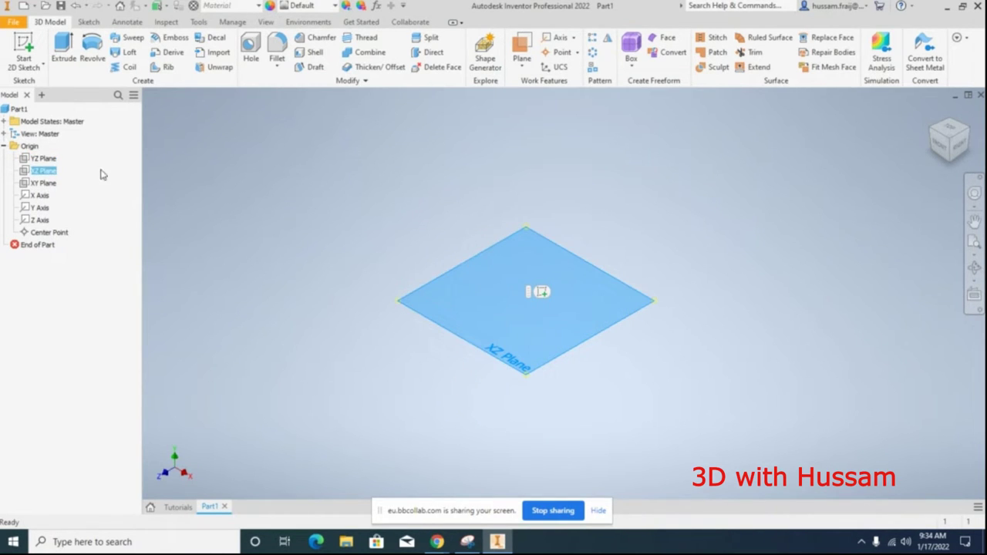
{"action": "left_click", "coordinate": [43, 183]}
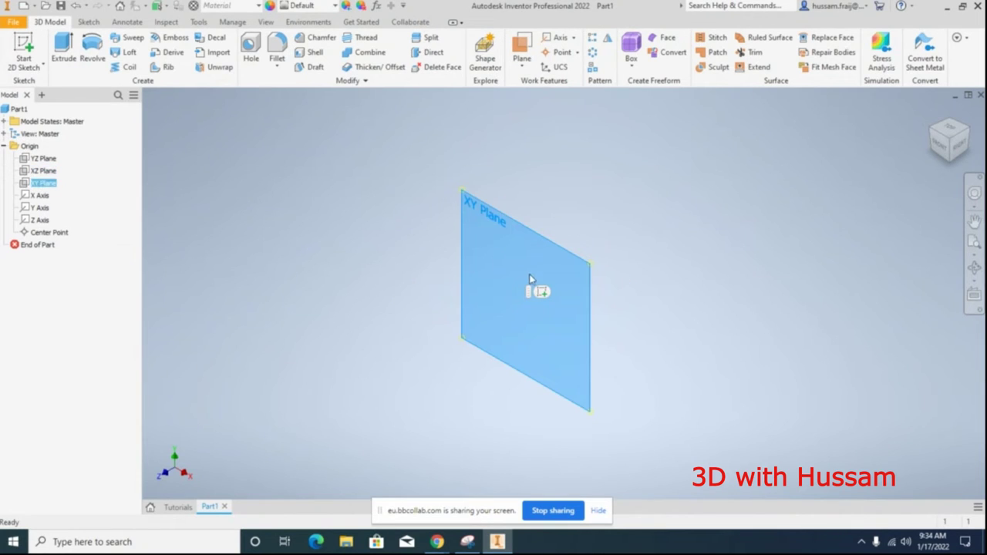
{"action": "left_click", "coordinate": [40, 171]}
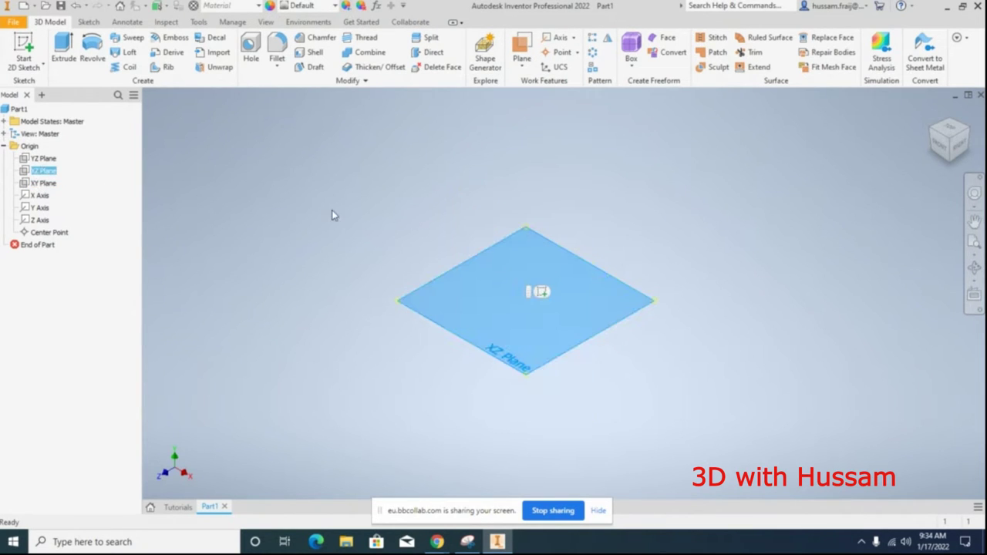
{"action": "left_click", "coordinate": [43, 158]}
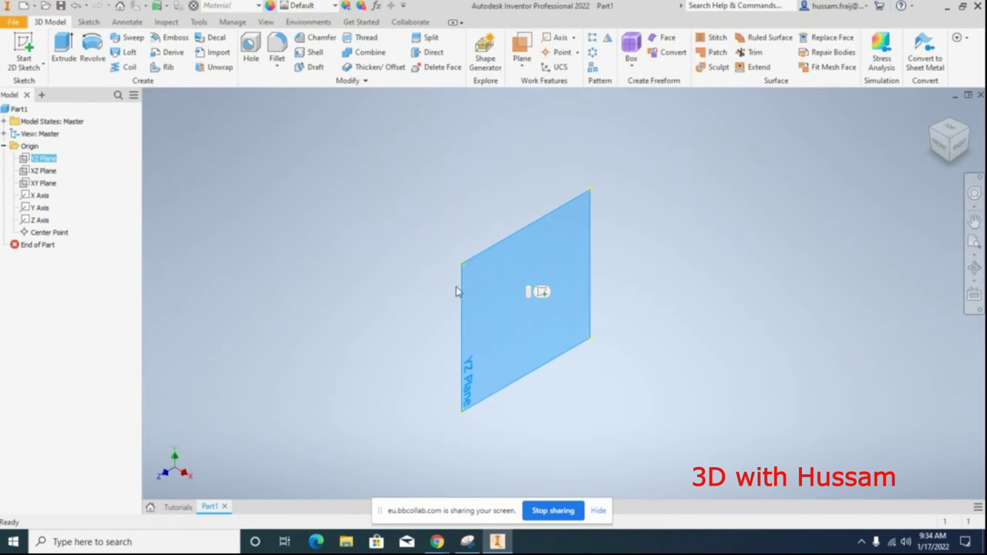
{"action": "left_click", "coordinate": [213, 223]}
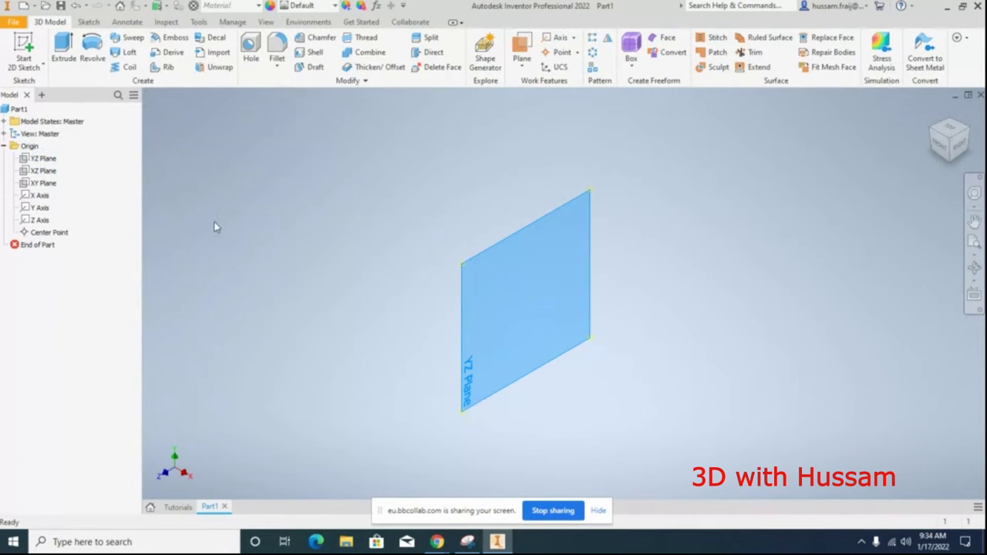
{"action": "left_click", "coordinate": [47, 170]}
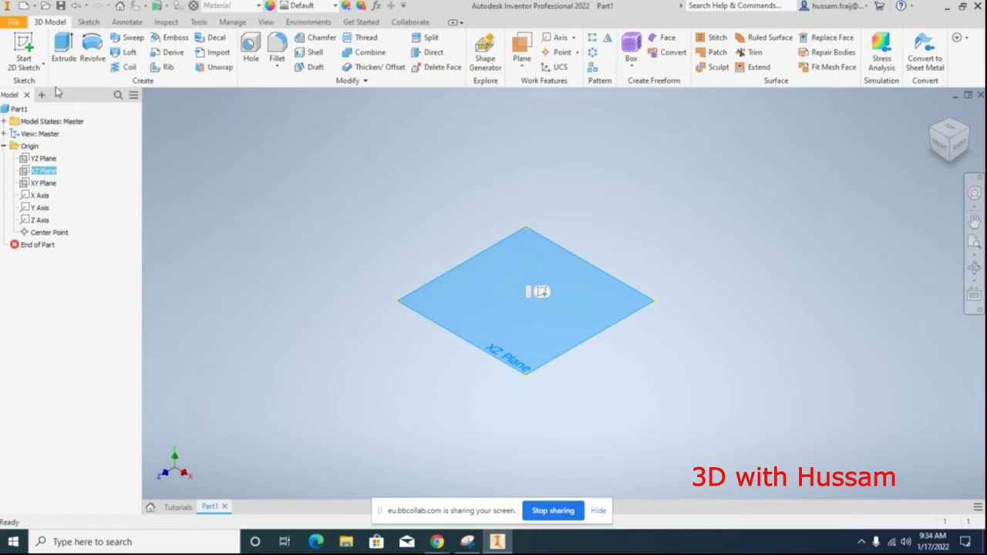
{"action": "left_click", "coordinate": [610, 333]}
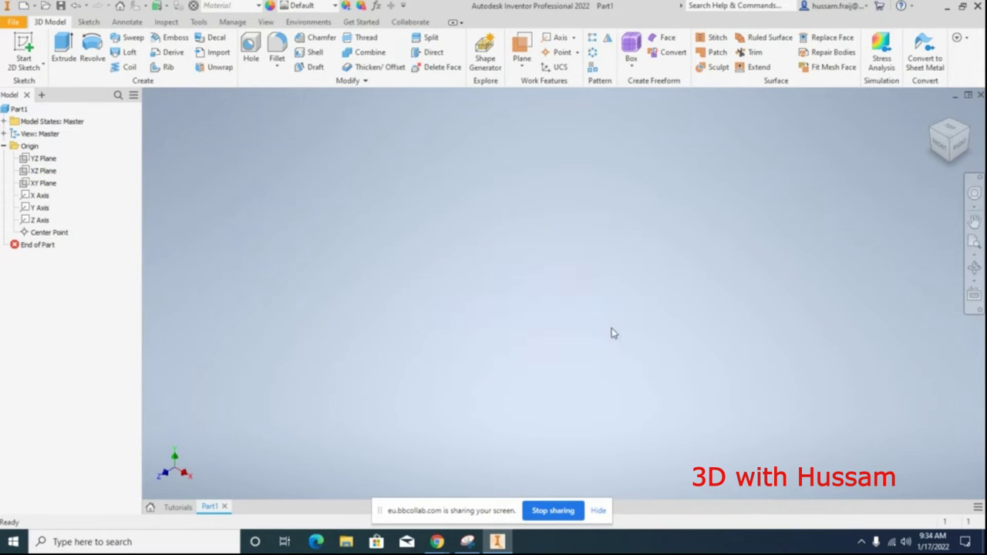
{"action": "left_click", "coordinate": [53, 170]}
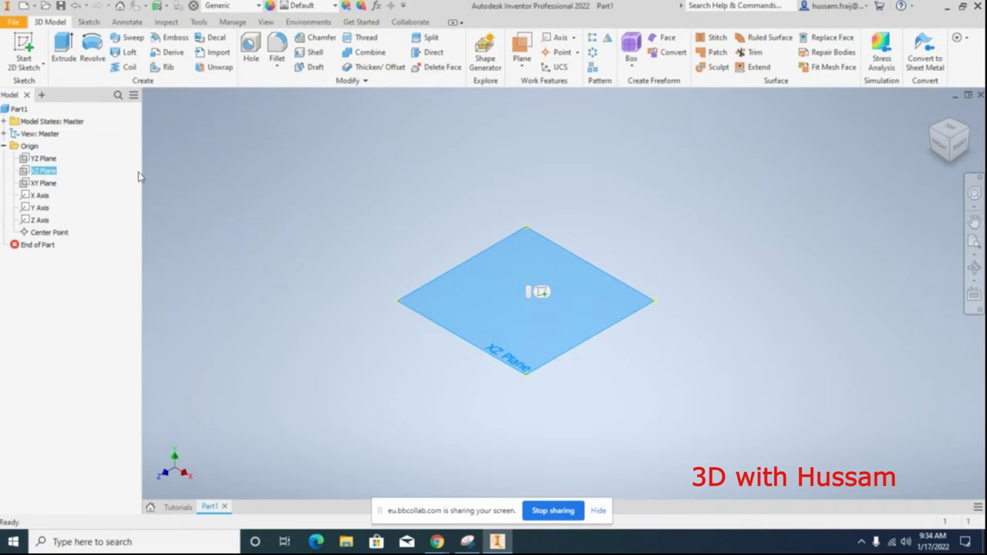
{"action": "left_click", "coordinate": [552, 298]}
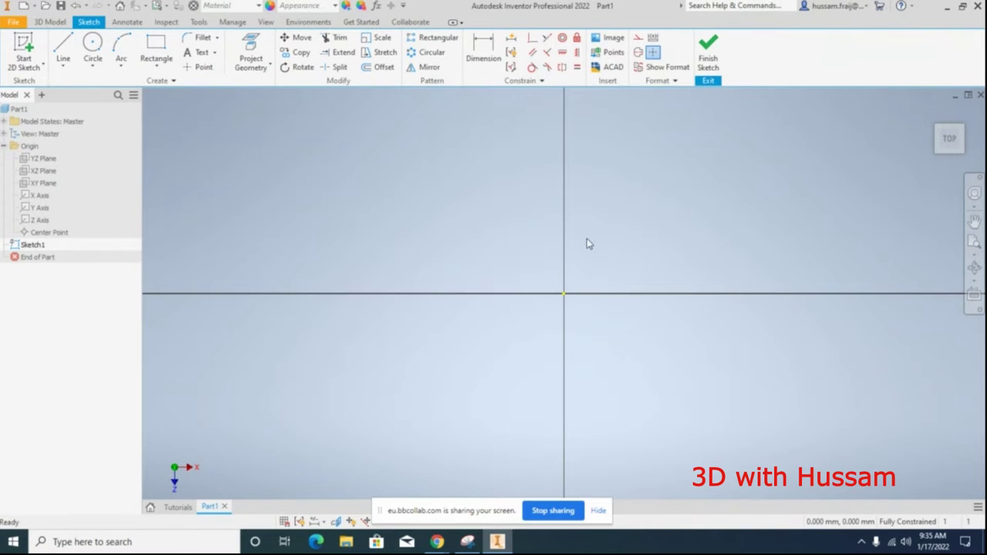
Draw a two-point rectangle spanning the sketch origin.
{"action": "scroll", "coordinate": [557, 366], "scroll_direction": "up", "scroll_amount": 2}
{"action": "scroll", "coordinate": [552, 242], "scroll_direction": "up", "scroll_amount": 2}
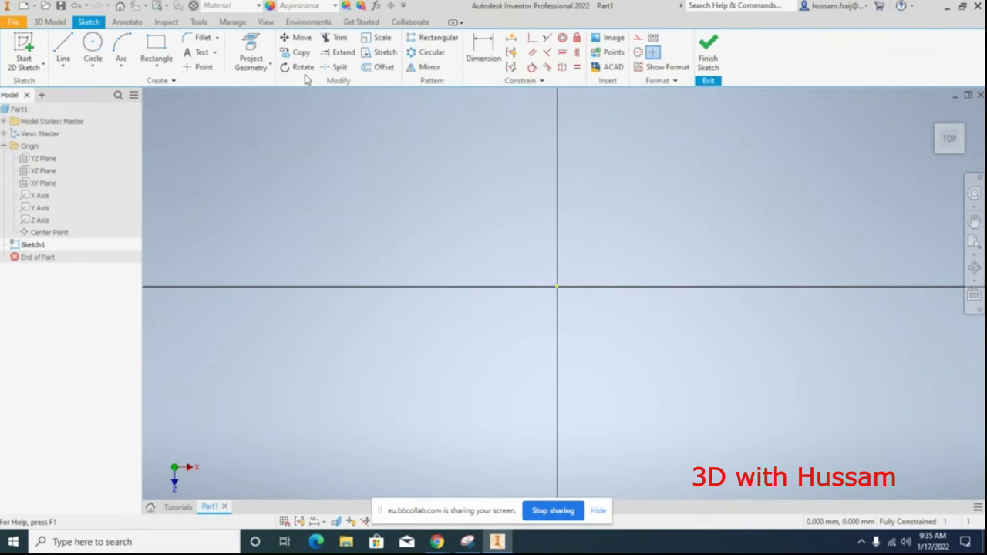
{"action": "left_click", "coordinate": [156, 48]}
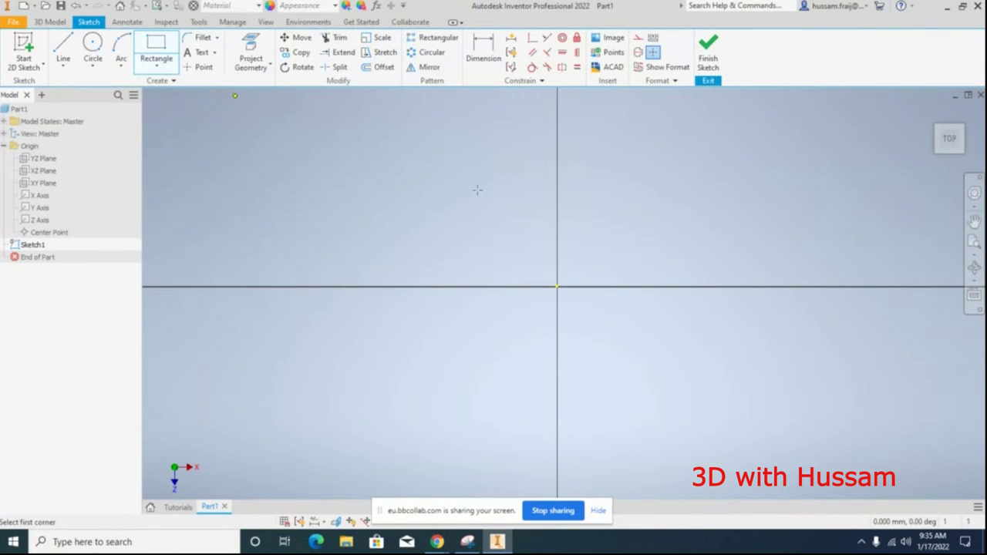
{"action": "left_click", "coordinate": [288, 172]}
{"action": "left_click", "coordinate": [736, 422]}
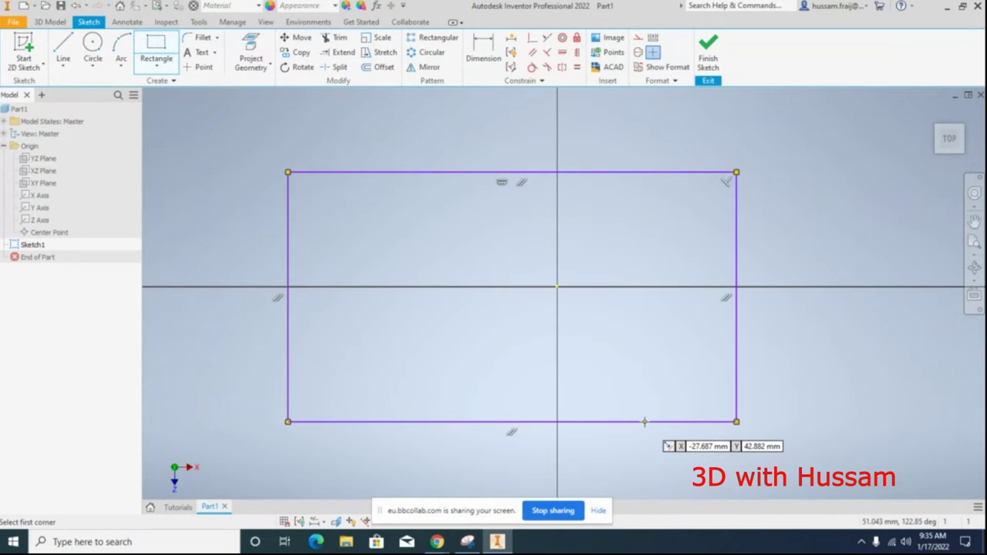
{"action": "scroll", "coordinate": [481, 126], "scroll_direction": "up", "scroll_amount": 5}
{"action": "scroll", "coordinate": [480, 126], "scroll_direction": "down", "scroll_amount": 3}
Add a 50 mm diameter circle below-left of the rectangle.
{"action": "key", "text": "c"}
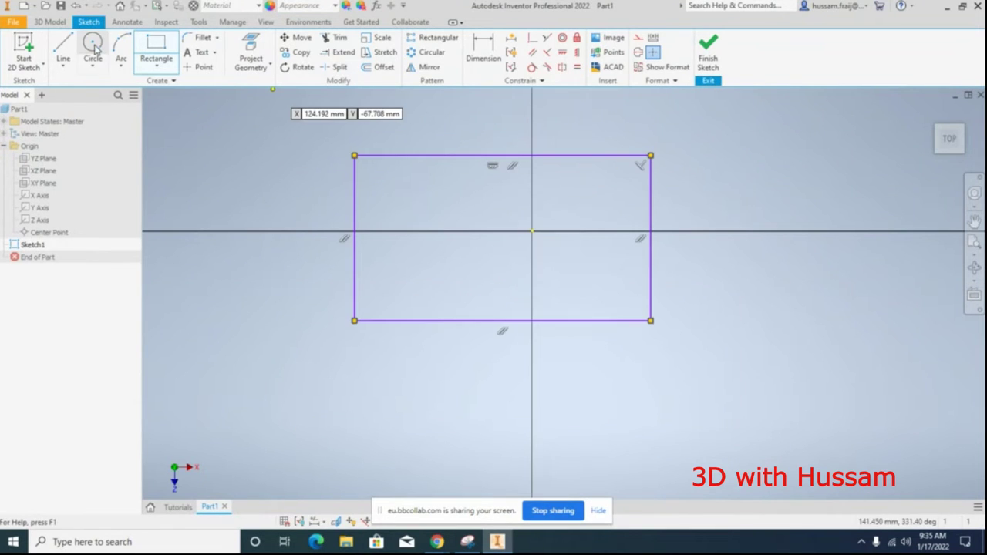
{"action": "left_click", "coordinate": [264, 368]}
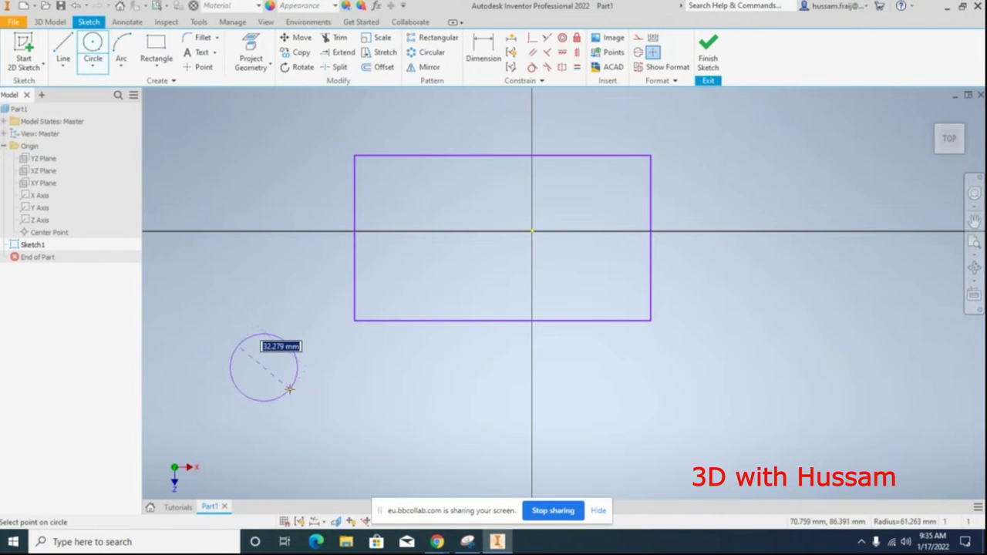
{"action": "type", "text": "50"}
{"action": "key", "text": "Return"}
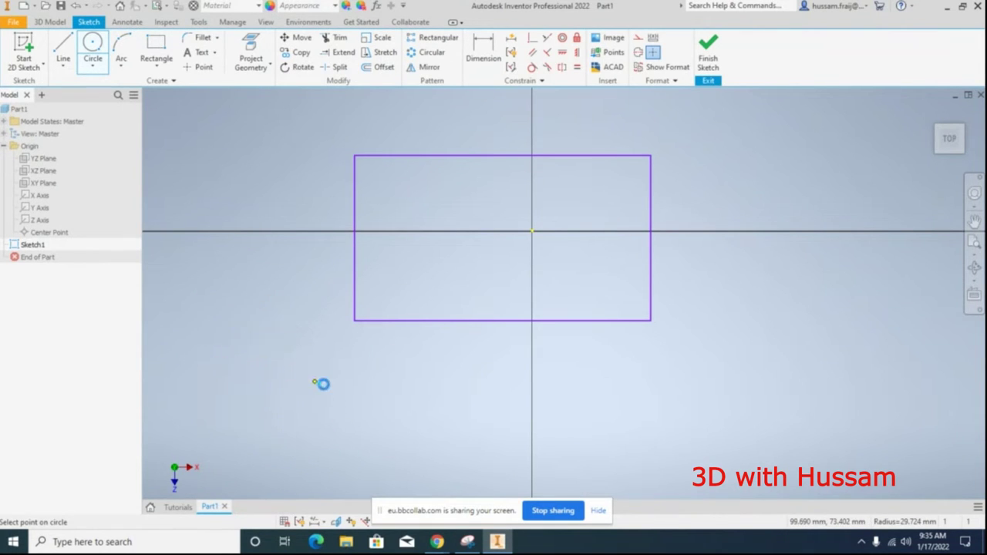
{"action": "right_click", "coordinate": [275, 249]}
{"action": "left_click", "coordinate": [275, 214]}
{"action": "left_click", "coordinate": [162, 46]}
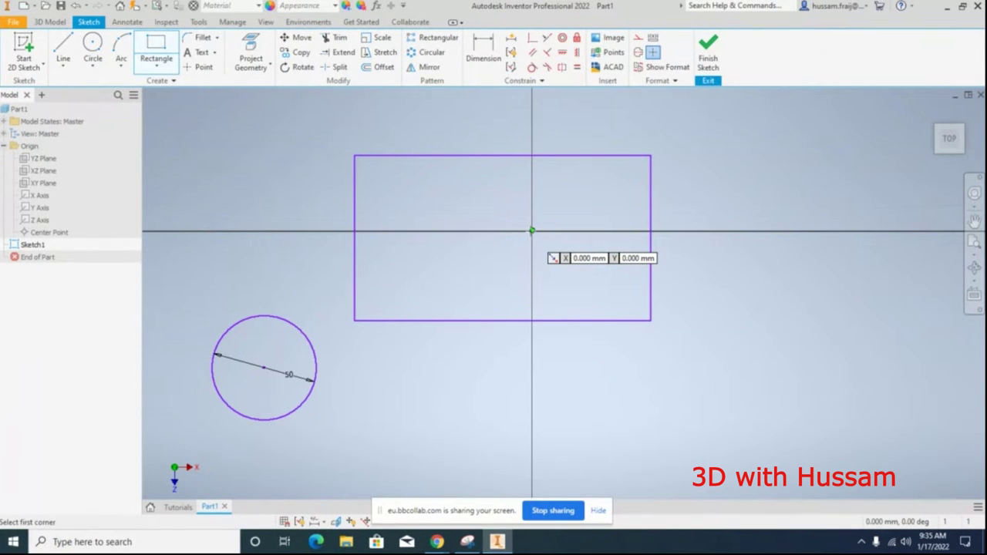
Draw a 100 × 80 mm rectangle starting at the origin.
{"action": "left_click", "coordinate": [532, 231]}
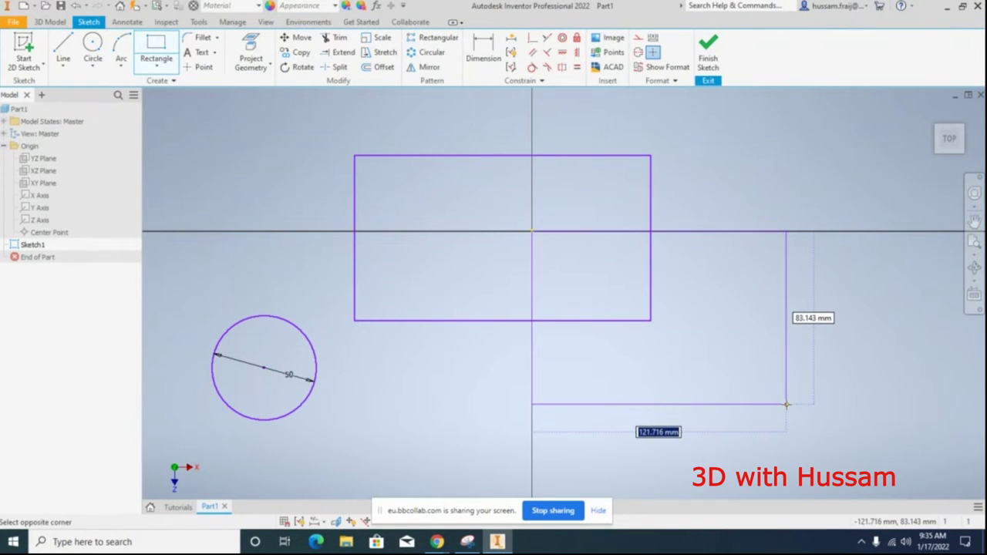
{"action": "type", "text": "100"}
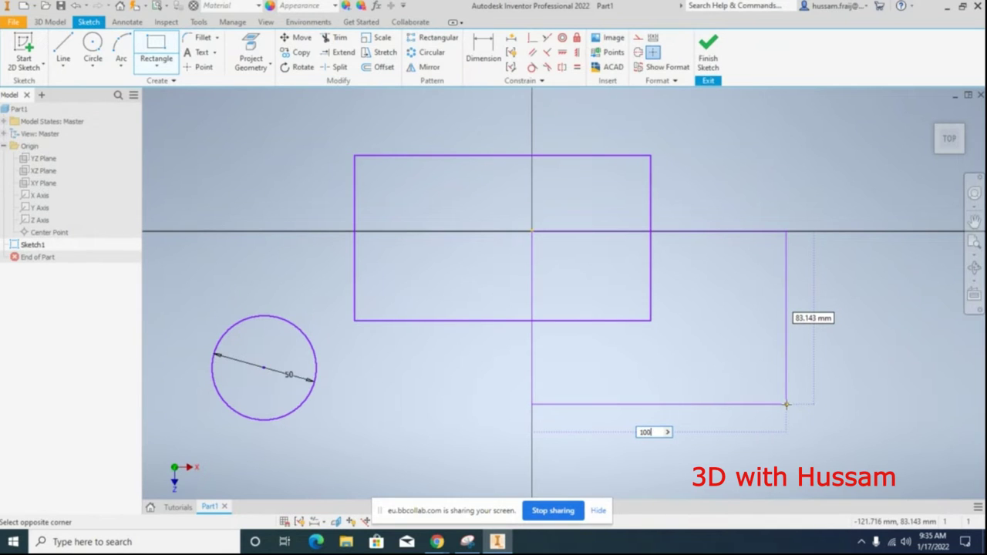
{"action": "key", "text": "Tab"}
{"action": "type", "text": "8"}
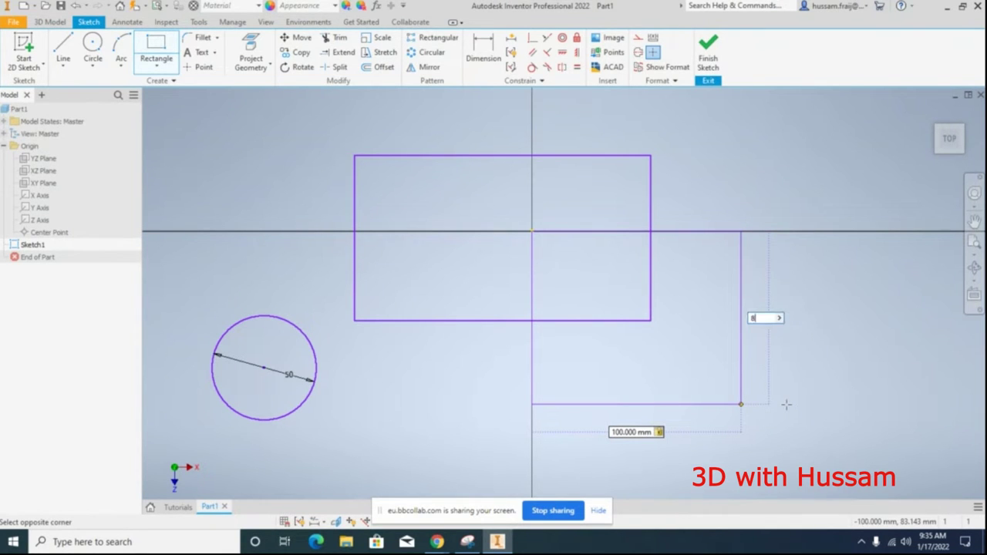
{"action": "type", "text": "0"}
{"action": "key", "text": "Return"}
{"action": "right_click", "coordinate": [745, 330]}
{"action": "left_click", "coordinate": [782, 326]}
Delete the older, larger rectangle.
{"action": "mouse_move", "coordinate": [617, 310]}
{"action": "left_mouse_down"}
{"action": "mouse_move", "coordinate": [314, 110]}
{"action": "mouse_move", "coordinate": [678, 368]}
{"action": "left_mouse_up"}
{"action": "left_click", "coordinate": [324, 115]}
{"action": "key", "text": "Delete"}
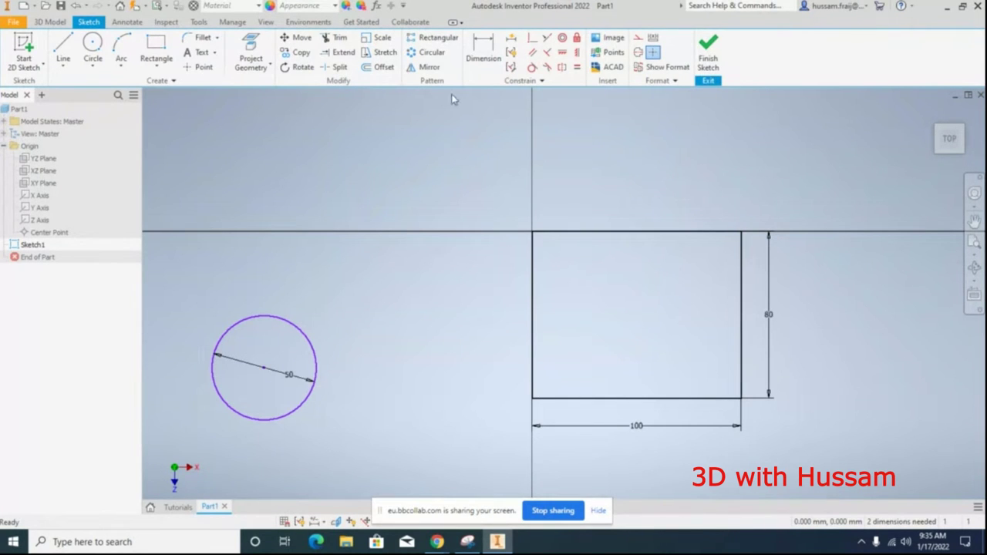
Draw a small two-point rectangle above right of the origin, then begin a line left of it.
{"action": "left_click", "coordinate": [164, 68]}
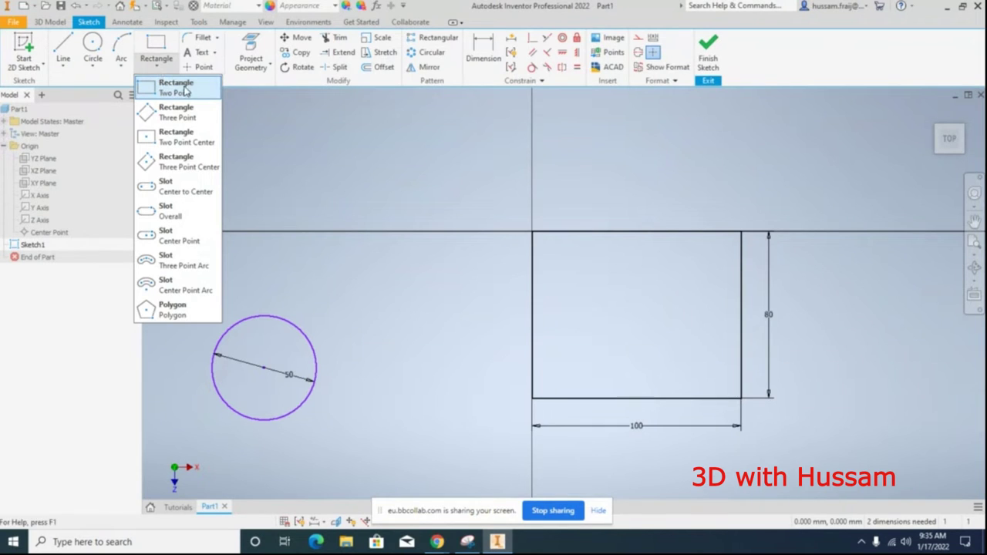
{"action": "left_click", "coordinate": [185, 89]}
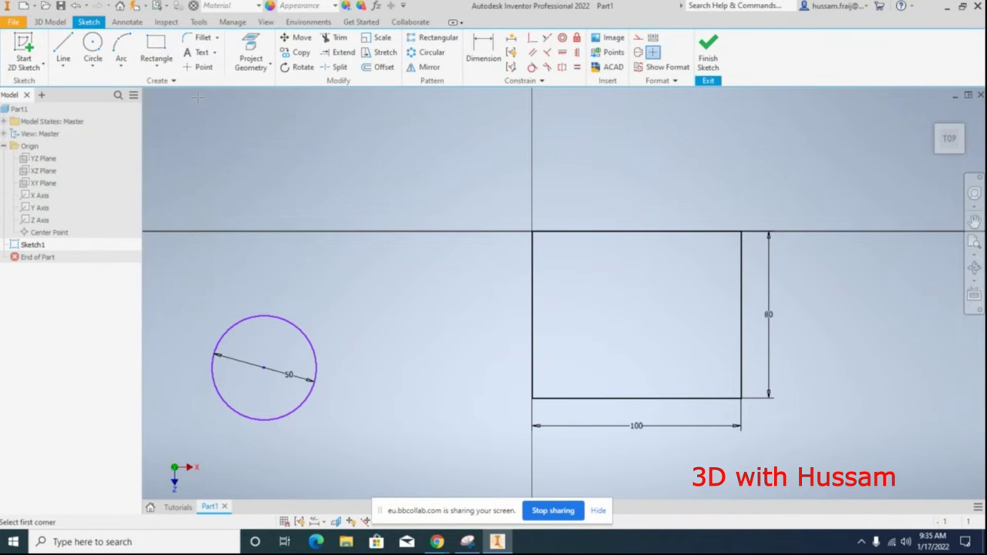
{"action": "left_click", "coordinate": [600, 122]}
{"action": "left_click", "coordinate": [695, 172]}
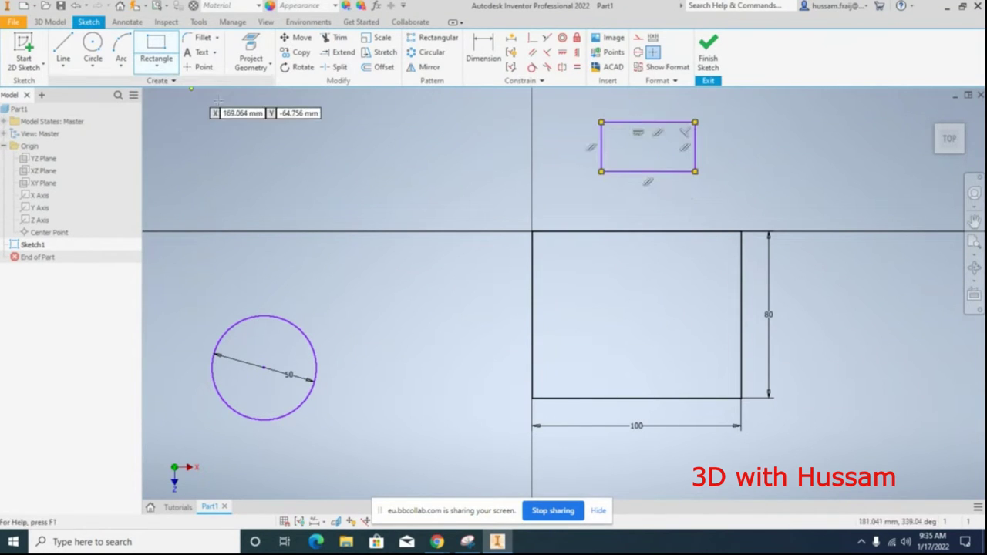
{"action": "left_click", "coordinate": [163, 65]}
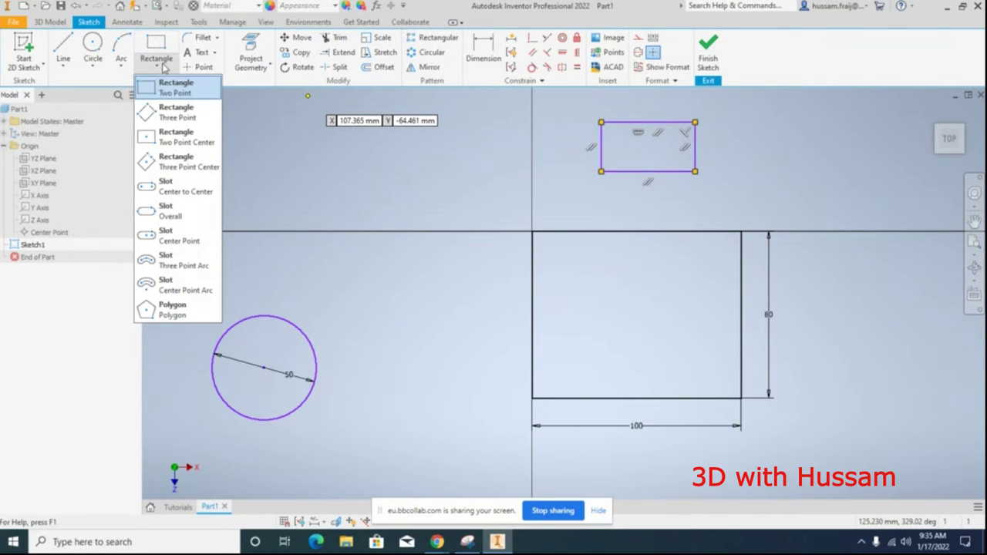
{"action": "left_click", "coordinate": [162, 111]}
{"action": "key", "text": "l"}
{"action": "left_click", "coordinate": [488, 195]}
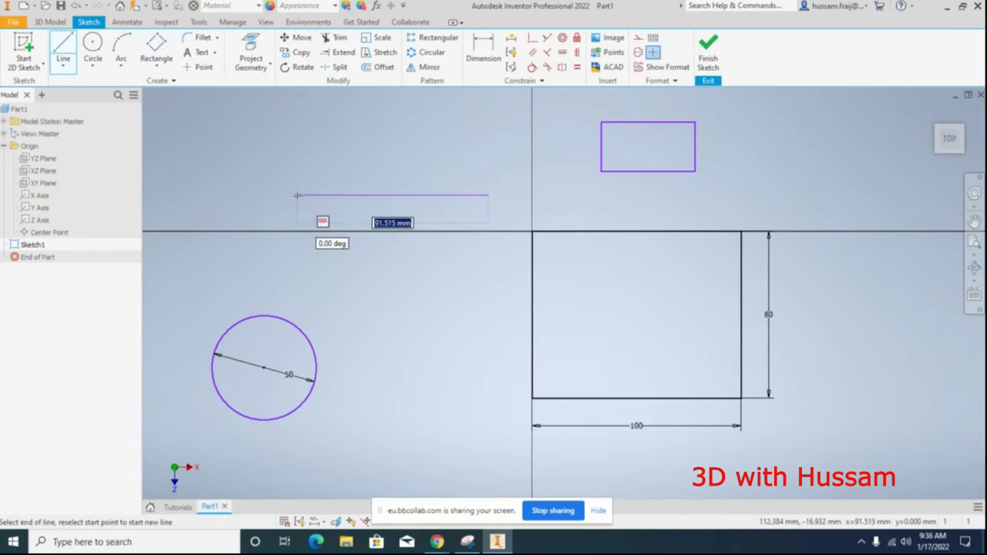
Draw a horizontal line followed by an angled line segment.
{"action": "left_click", "coordinate": [297, 196]}
{"action": "left_click", "coordinate": [416, 137]}
{"action": "right_click", "coordinate": [485, 116]}
{"action": "left_click", "coordinate": [480, 150]}
Dimension the angle between the horizontal and angled lines as 20°.
{"action": "left_click", "coordinate": [488, 46]}
{"action": "left_click", "coordinate": [393, 196]}
{"action": "left_click", "coordinate": [385, 158]}
{"action": "left_click", "coordinate": [410, 161]}
{"action": "type", "text": "20"}
{"action": "key", "text": "Return"}
{"action": "right_click", "coordinate": [427, 311]}
{"action": "left_click", "coordinate": [539, 304]}
{"action": "scroll", "coordinate": [435, 323], "scroll_direction": "down", "scroll_amount": 4}
{"action": "scroll", "coordinate": [424, 282], "scroll_direction": "up", "scroll_amount": 8}
{"action": "scroll", "coordinate": [689, 306], "scroll_direction": "down", "scroll_amount": 4}
{"action": "scroll", "coordinate": [696, 380], "scroll_direction": "up", "scroll_amount": 3}
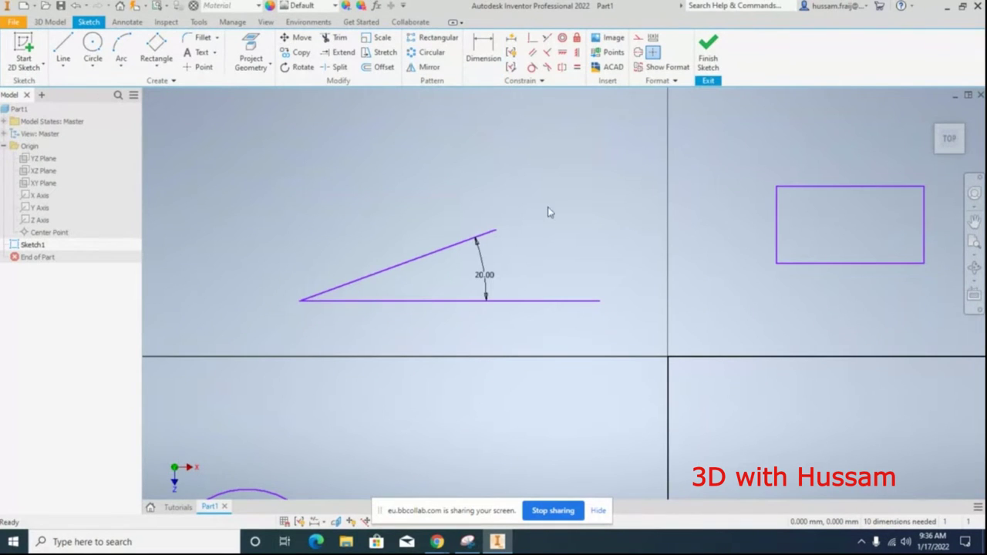
Draw a three-point rectangle aligned with the angled line's two endpoints.
{"action": "left_click", "coordinate": [157, 75]}
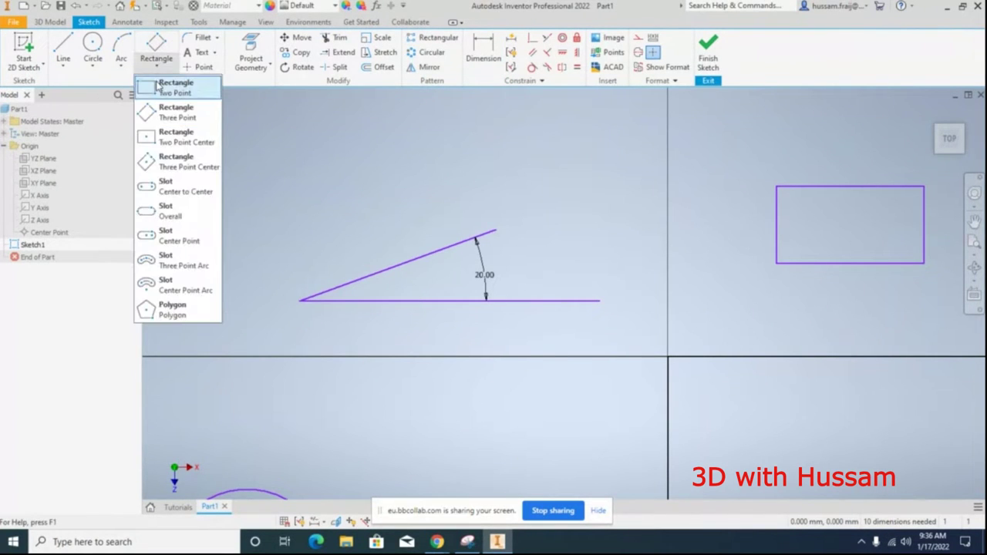
{"action": "left_click", "coordinate": [166, 90]}
{"action": "left_click", "coordinate": [264, 181]}
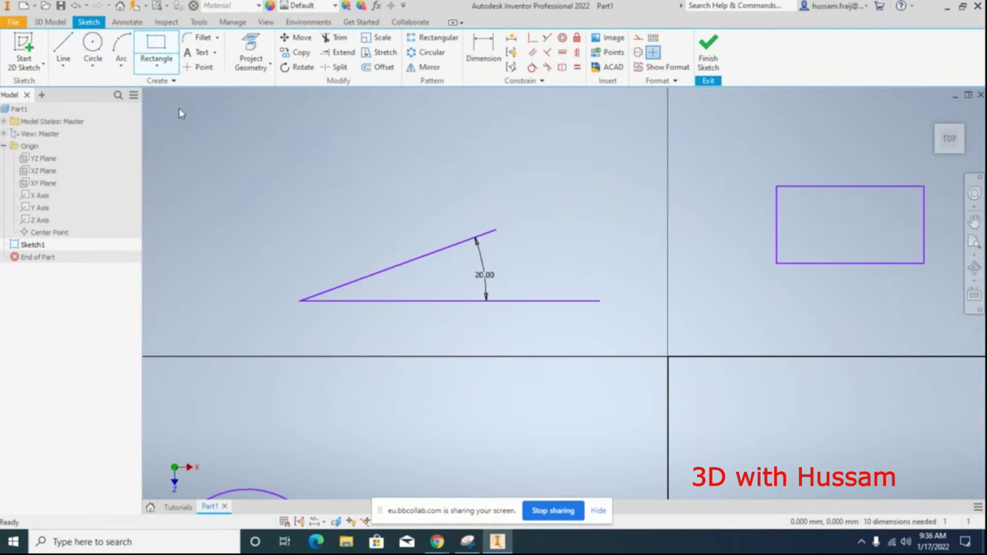
{"action": "left_click", "coordinate": [157, 71]}
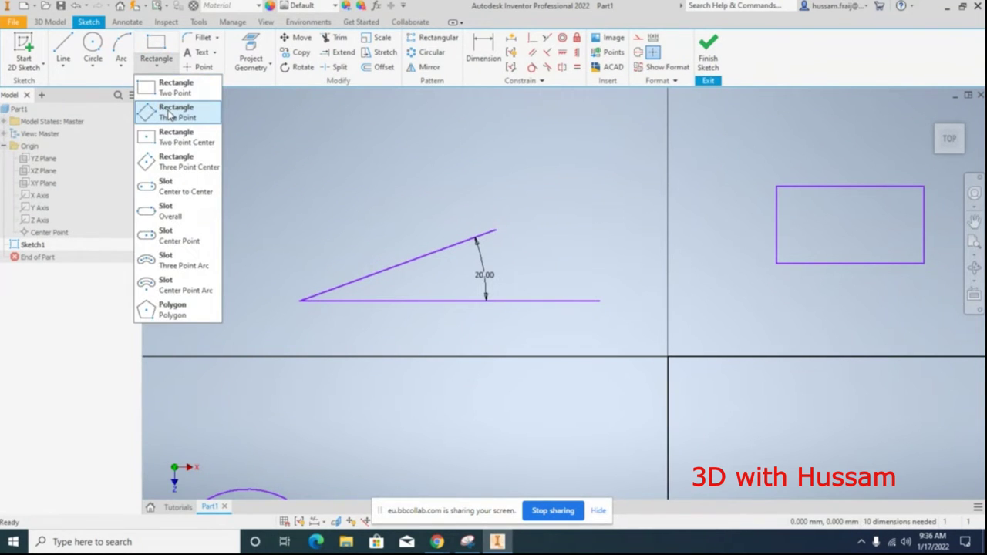
{"action": "left_click", "coordinate": [170, 115]}
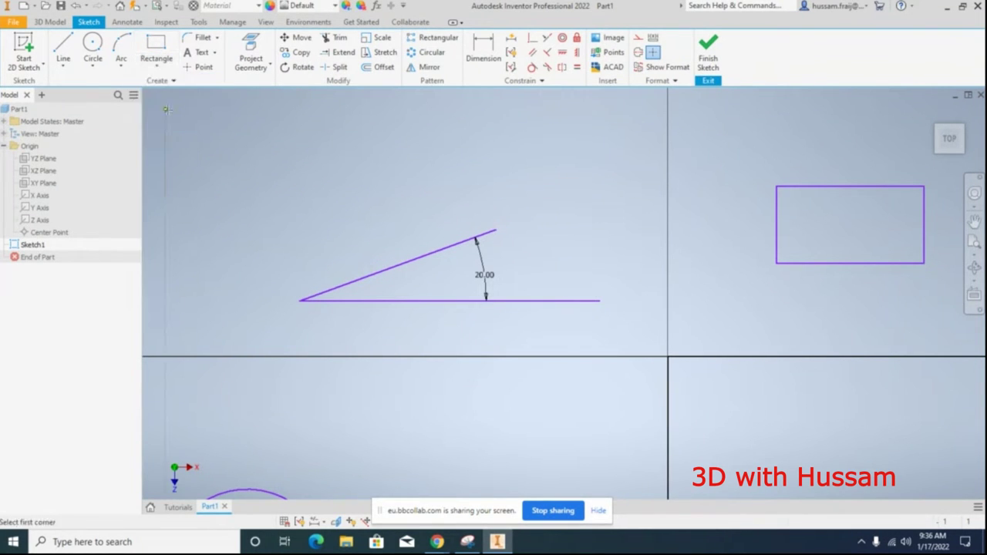
{"action": "left_click", "coordinate": [300, 300]}
{"action": "left_click", "coordinate": [495, 228]}
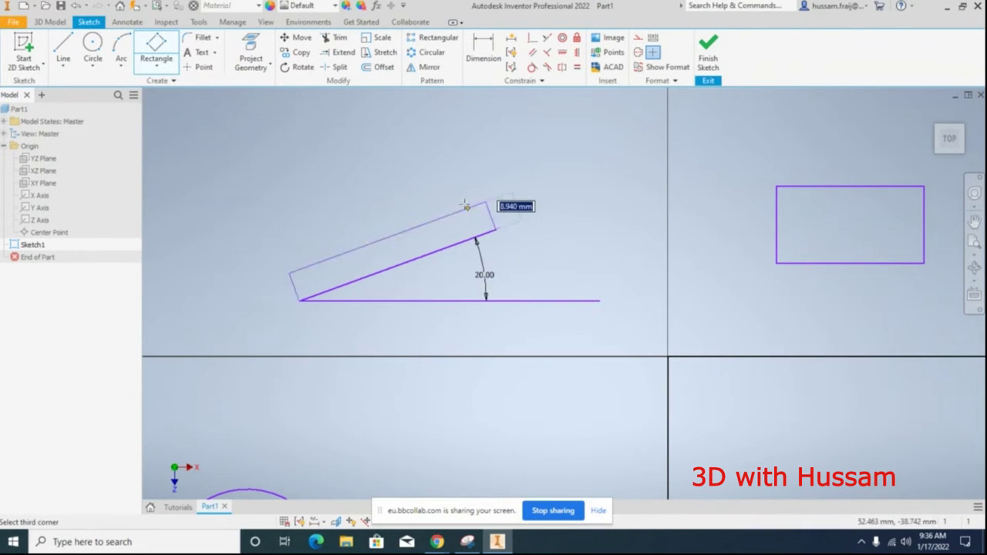
{"action": "left_click", "coordinate": [414, 126]}
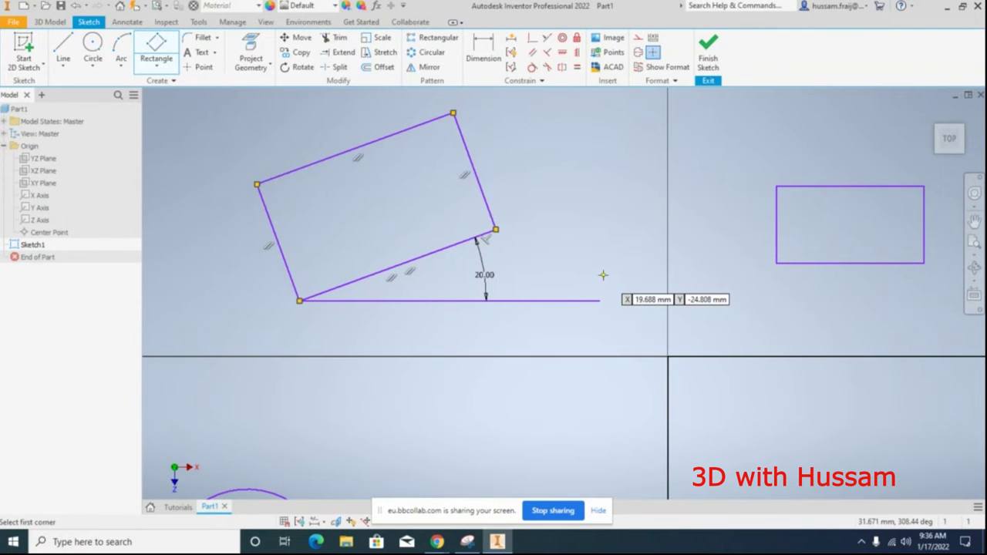
{"action": "right_click", "coordinate": [577, 186]}
{"action": "key", "text": "Escape"}
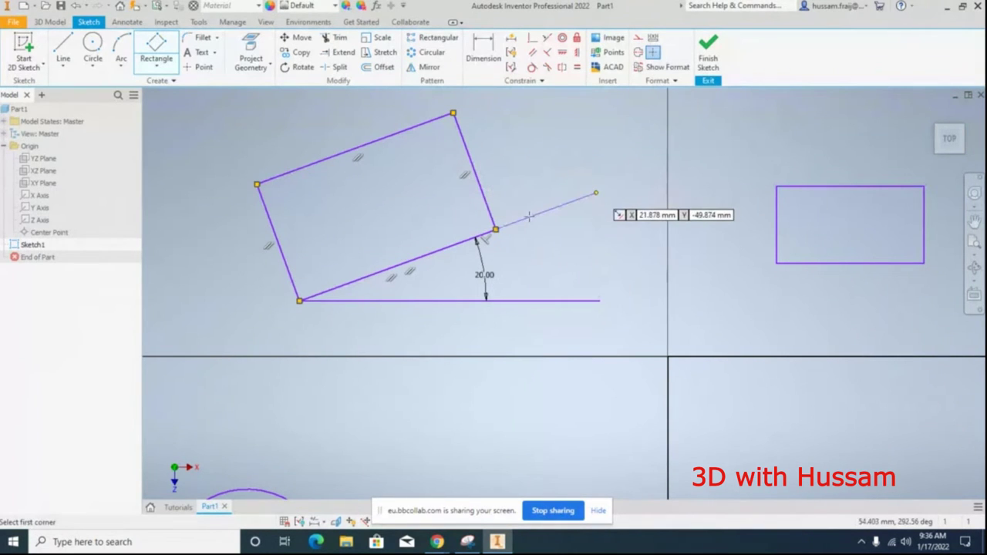
{"action": "scroll", "coordinate": [443, 225], "scroll_direction": "down", "scroll_amount": 3}
{"action": "left_click", "coordinate": [160, 62]}
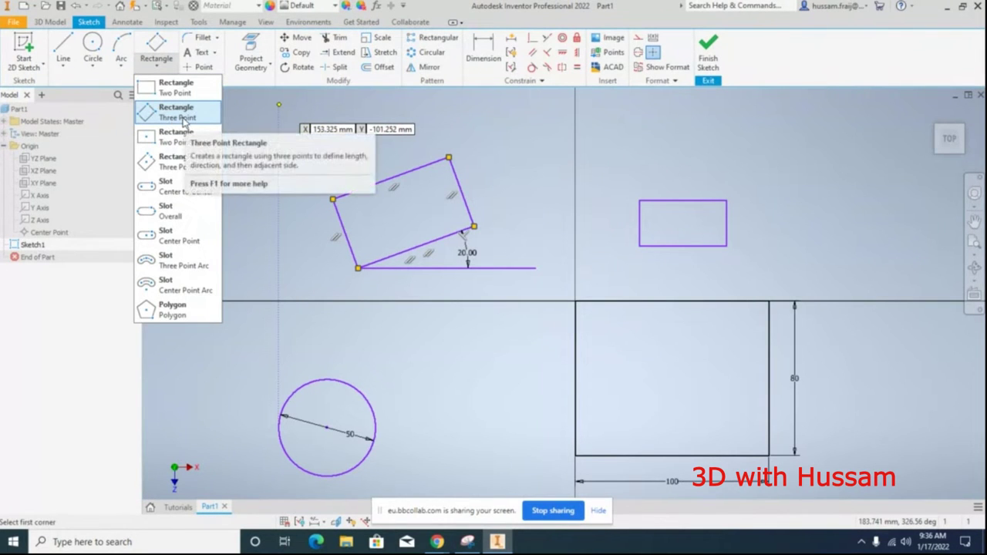
{"action": "left_click", "coordinate": [156, 61]}
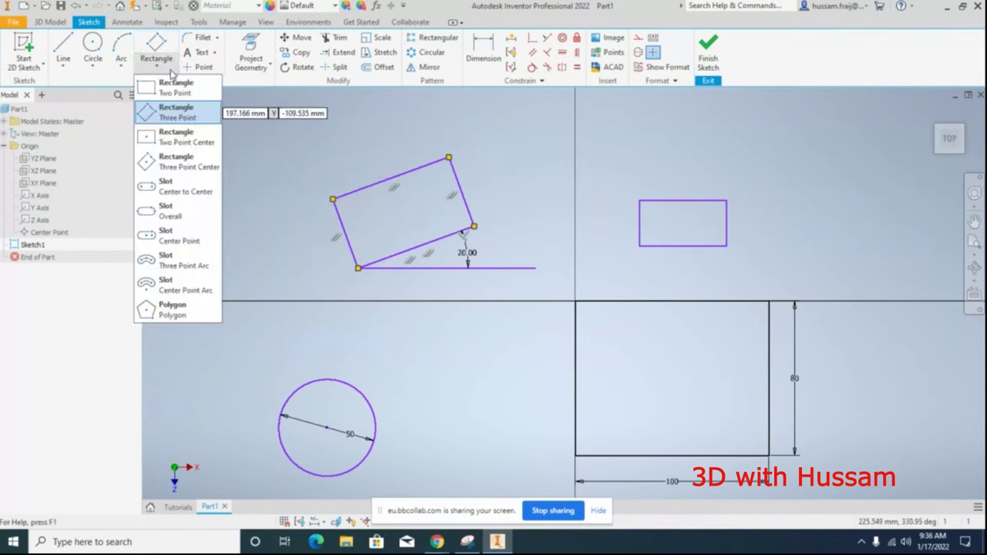
Draw a 50 × 50 mm center-point square and move it below right of the 100 × 80 rectangle.
{"action": "left_click", "coordinate": [189, 140]}
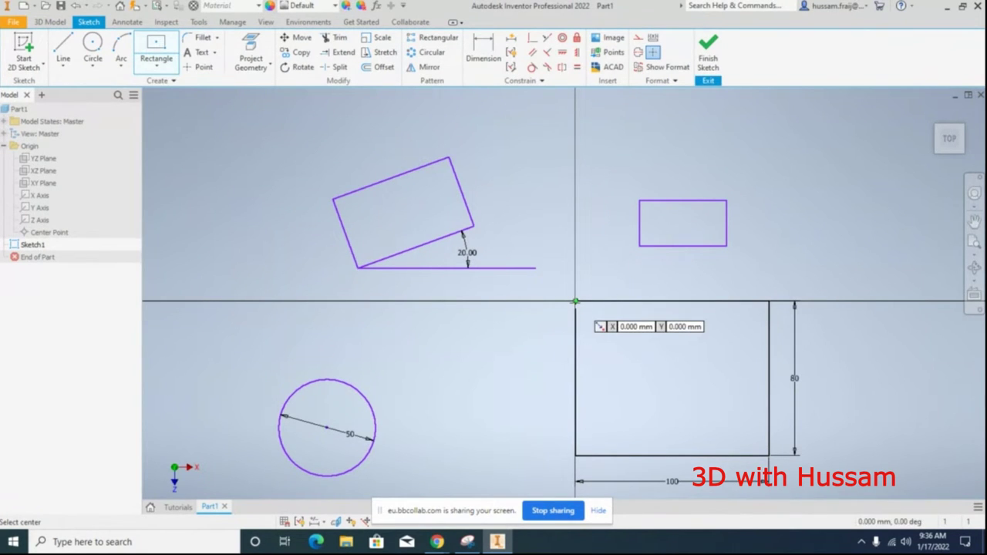
{"action": "scroll", "coordinate": [634, 177], "scroll_direction": "down", "scroll_amount": 2}
{"action": "left_click", "coordinate": [691, 155]}
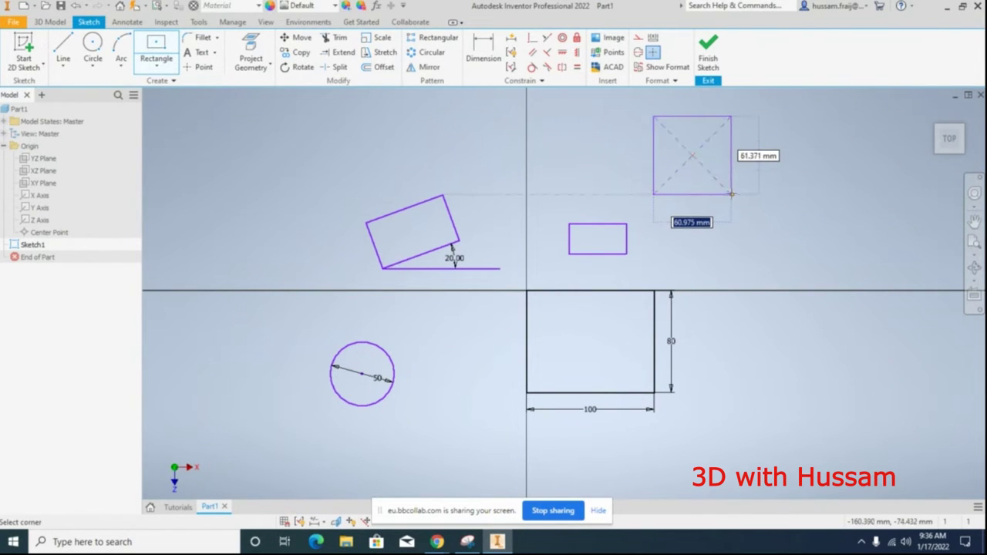
{"action": "type", "text": "50"}
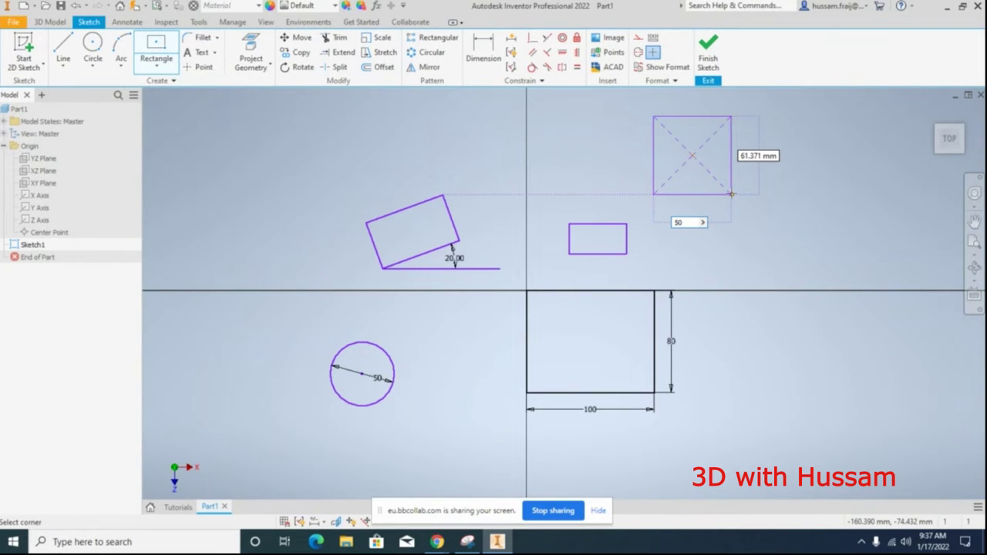
{"action": "key", "text": "Tab"}
{"action": "type", "text": "50"}
{"action": "key", "text": "Return"}
{"action": "right_click", "coordinate": [761, 232]}
{"action": "left_click", "coordinate": [794, 229]}
{"action": "left_click_drag", "start_coordinate": [713, 168], "coordinate": [808, 378]}
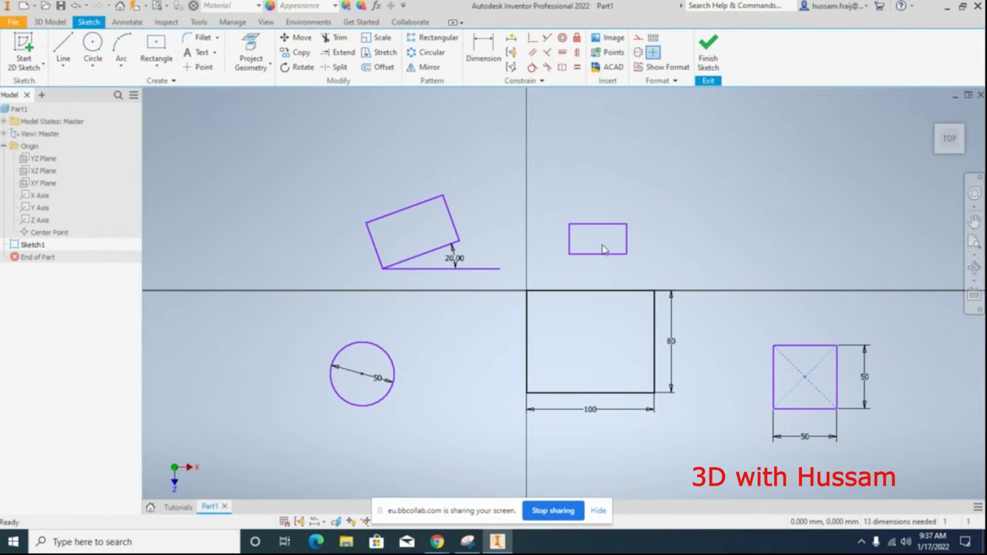
Draw a horizontal line at the upper left of the sketch.
{"action": "left_click", "coordinate": [65, 68]}
{"action": "left_click", "coordinate": [83, 94]}
{"action": "left_click", "coordinate": [290, 160]}
{"action": "left_click", "coordinate": [451, 159]}
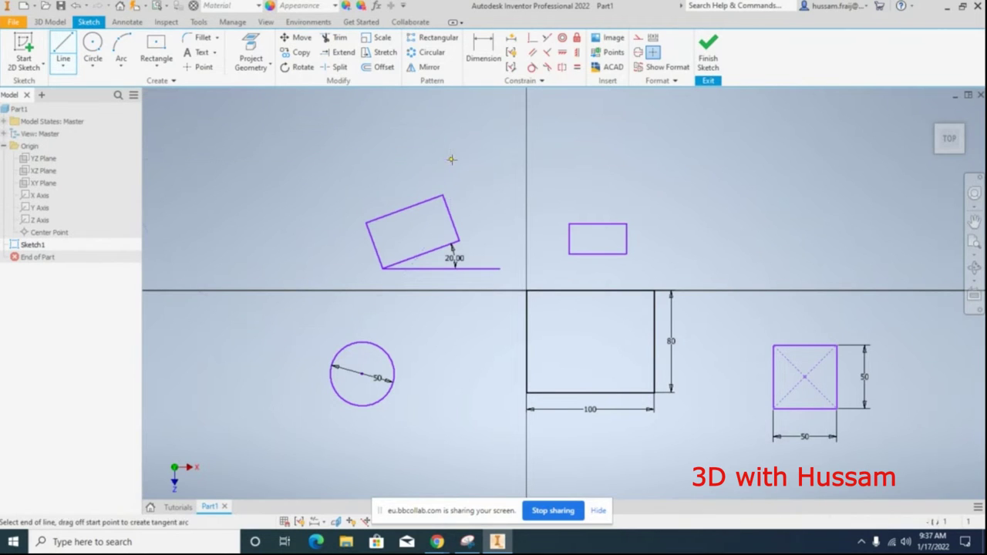
{"action": "key", "text": "Escape"}
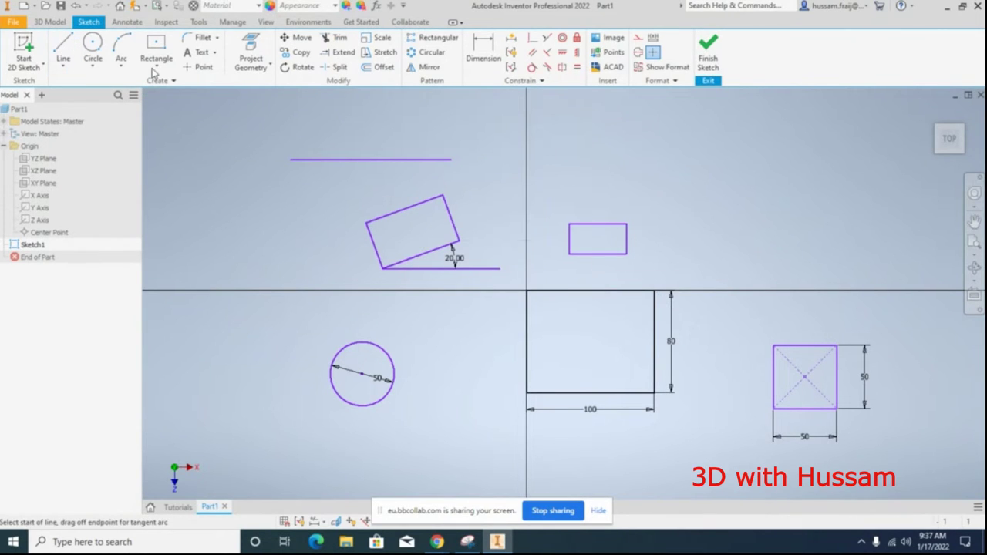
Draw a tilted line 50 mm long at 150° to the right of the vertical axis.
{"action": "left_click", "coordinate": [575, 177]}
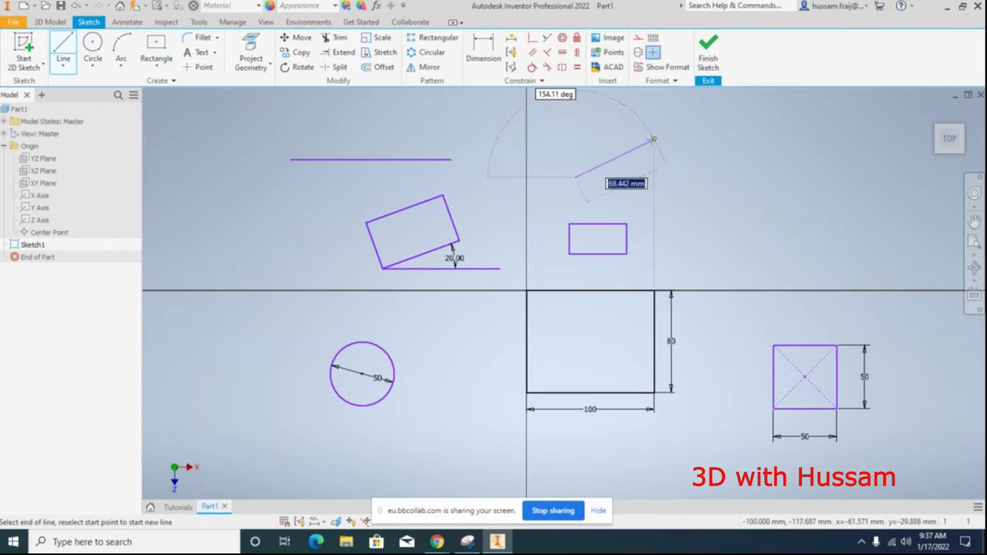
{"action": "type", "text": "50"}
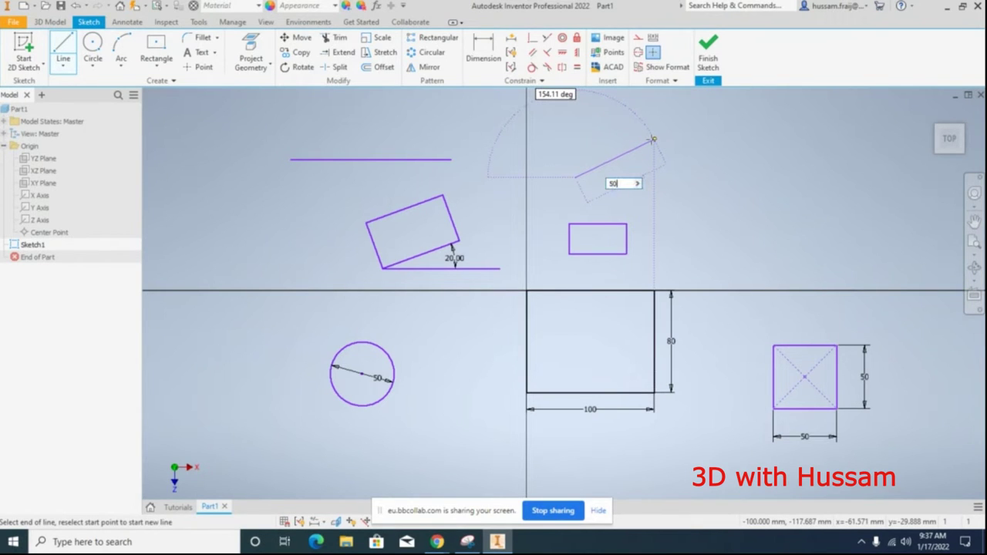
{"action": "key", "text": "Tab"}
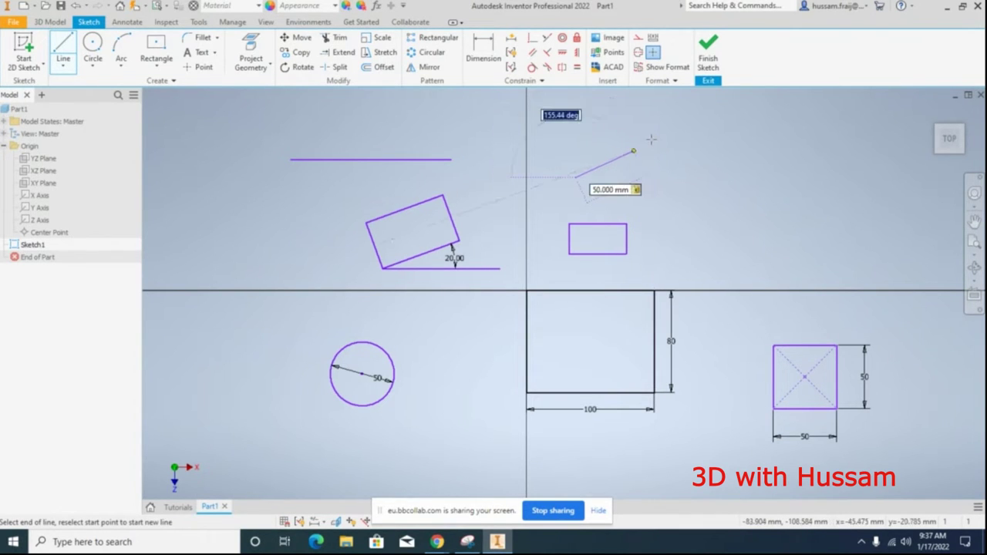
{"action": "type", "text": "1"}
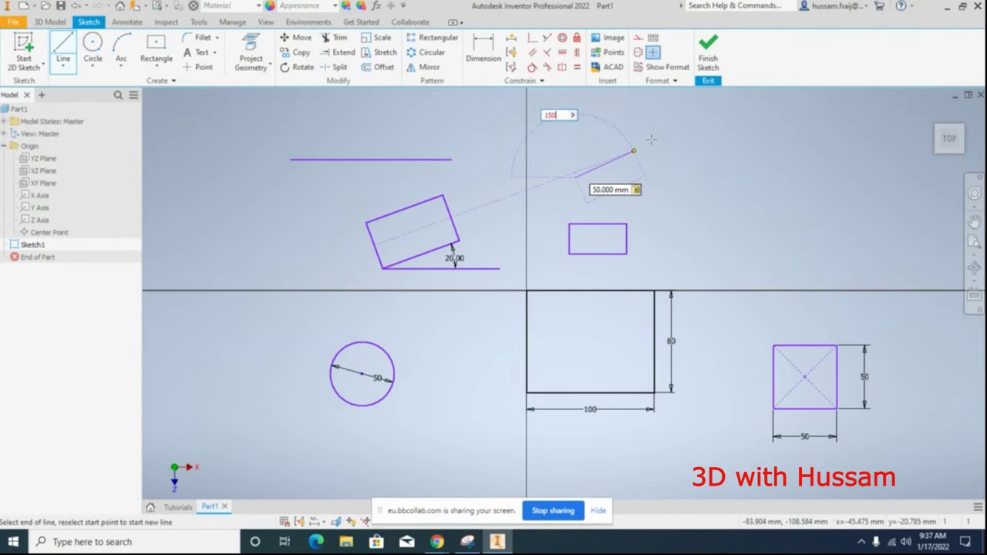
{"action": "type", "text": "50"}
{"action": "key", "text": "Return"}
{"action": "right_click", "coordinate": [728, 150]}
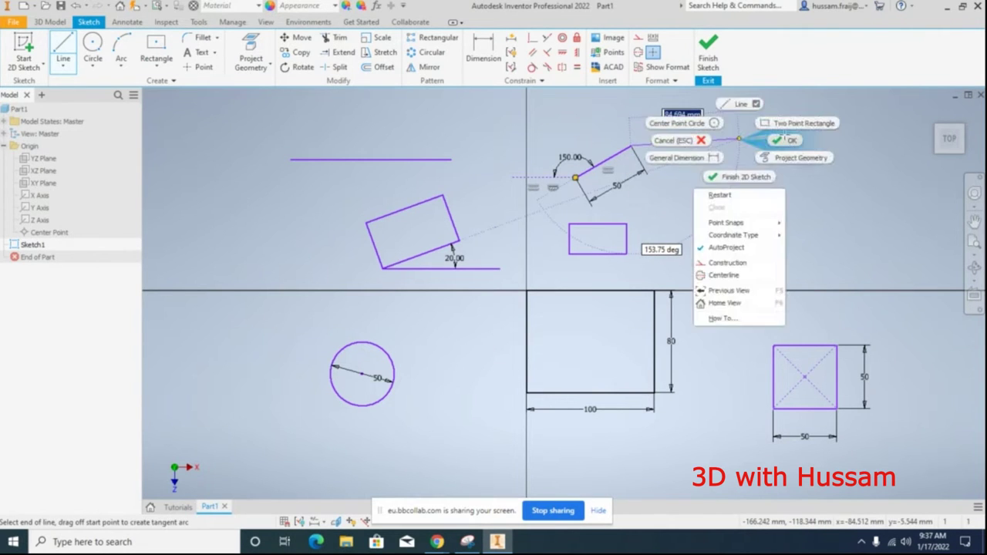
{"action": "left_click", "coordinate": [665, 141]}
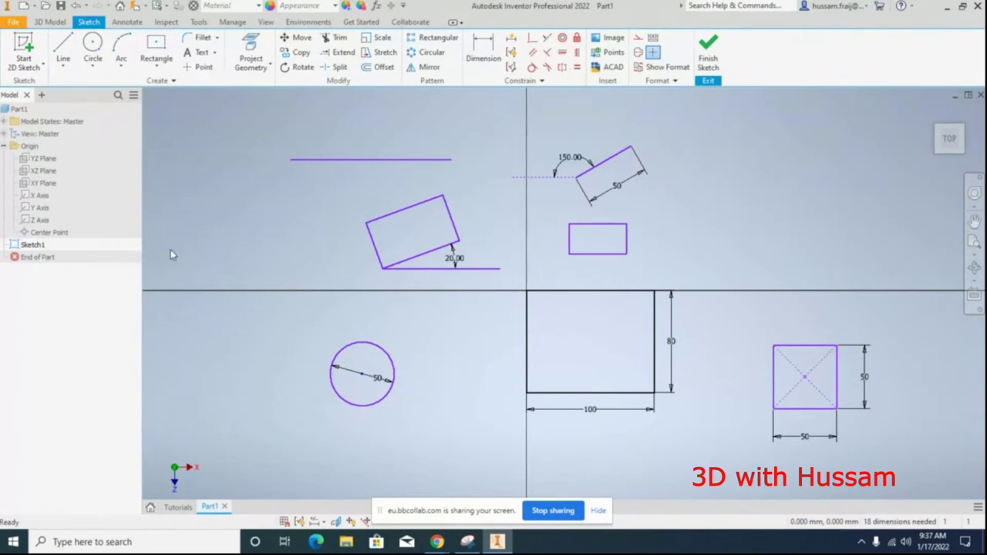
{"action": "left_click", "coordinate": [63, 66]}
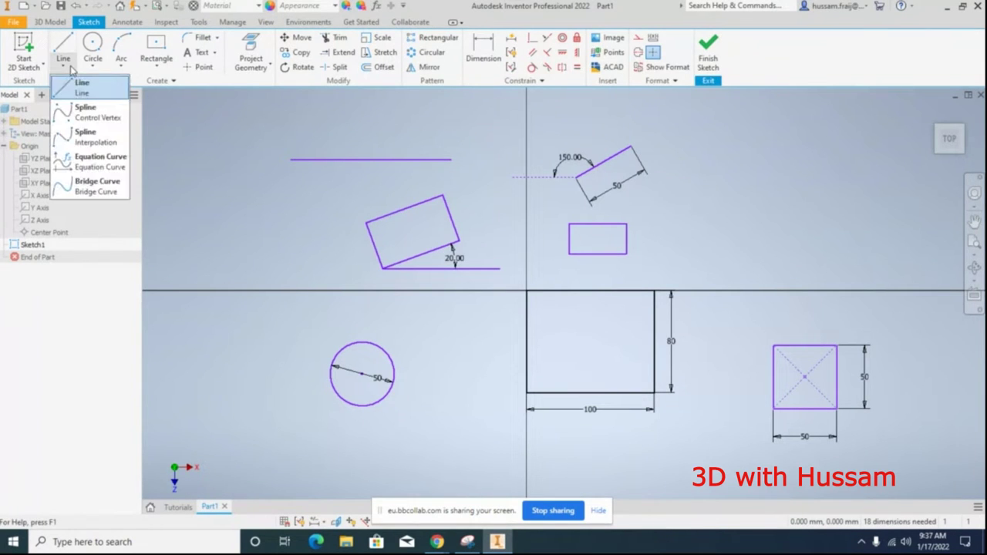
Draw a four-point control-vertex spline sweeping around the 50 mm circle.
{"action": "left_click", "coordinate": [80, 116]}
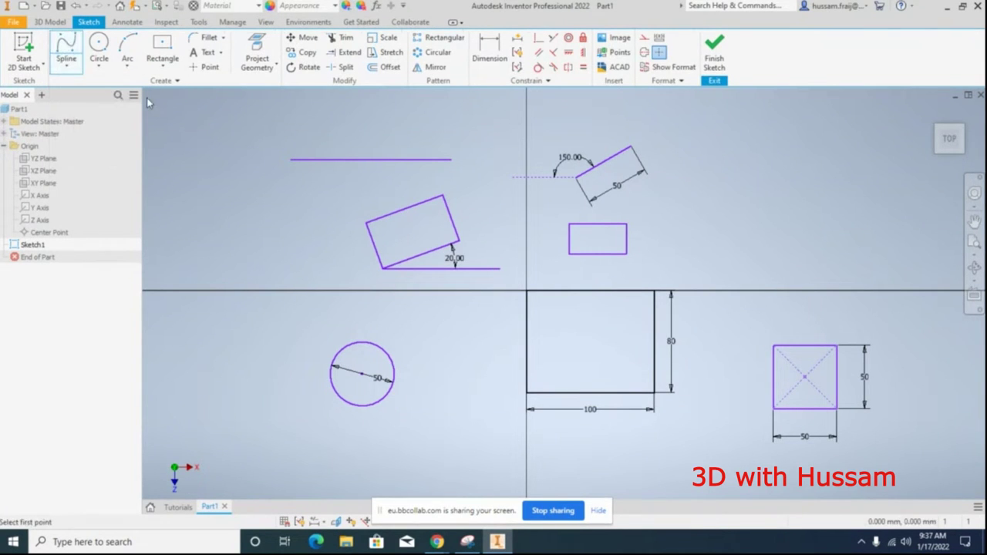
{"action": "scroll", "coordinate": [604, 237], "scroll_direction": "down", "scroll_amount": 3}
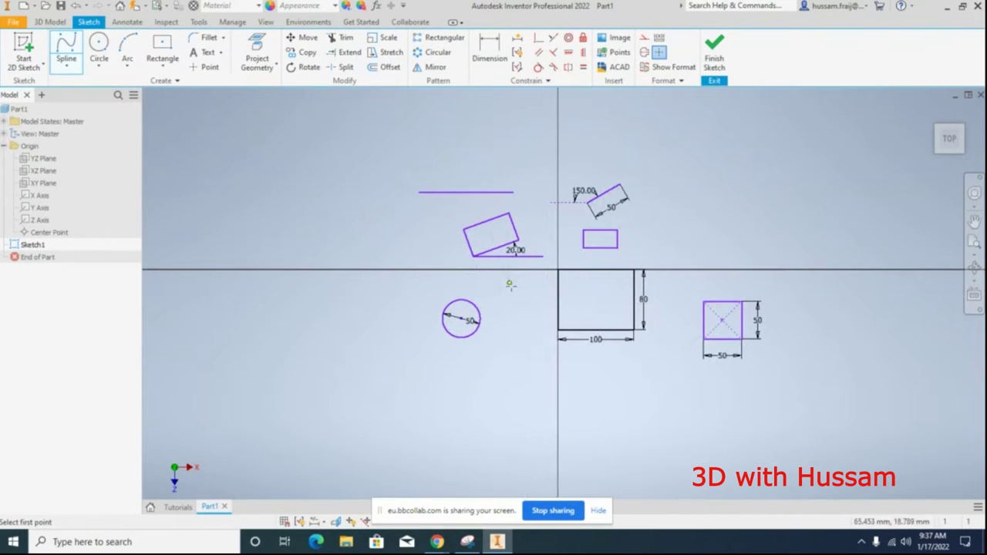
{"action": "left_click", "coordinate": [541, 293]}
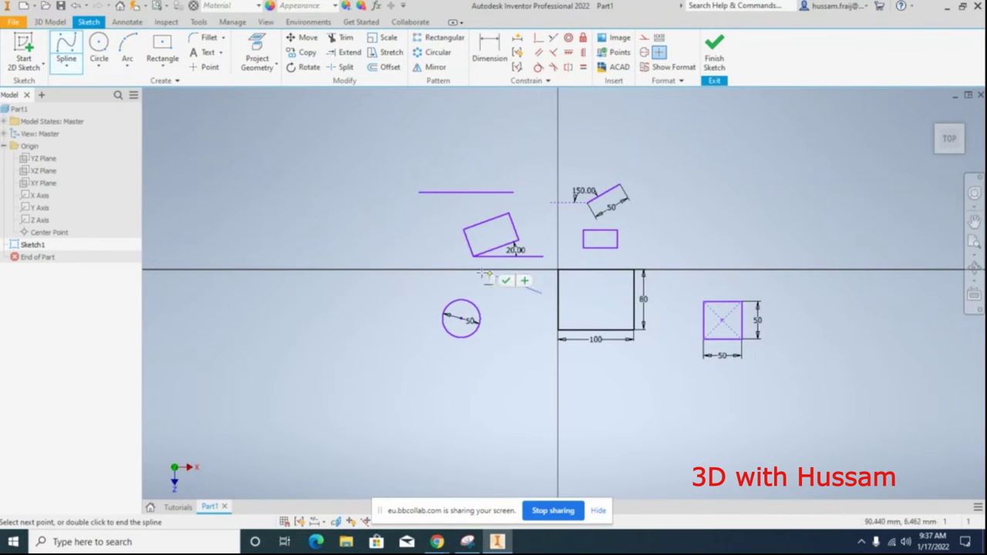
{"action": "left_click", "coordinate": [407, 304]}
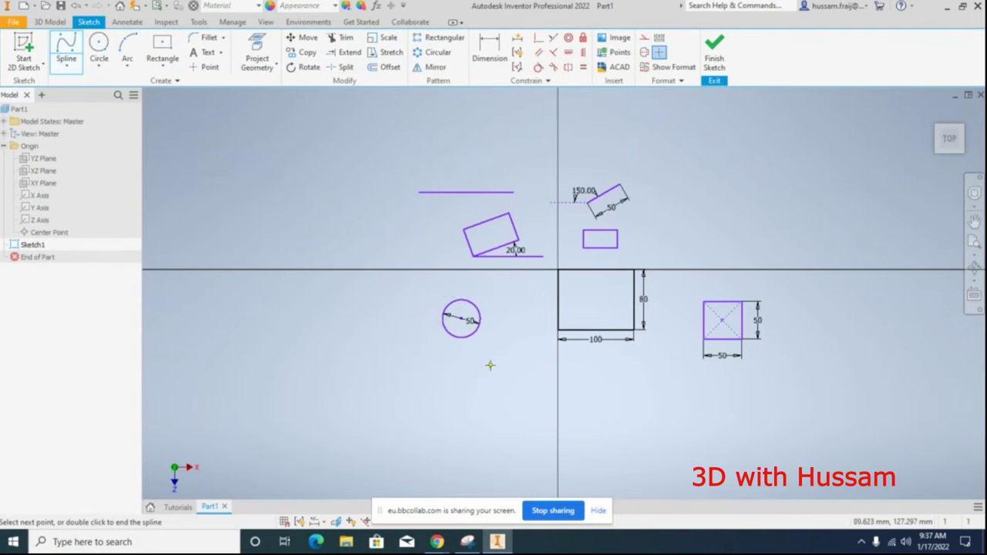
{"action": "left_click", "coordinate": [516, 394]}
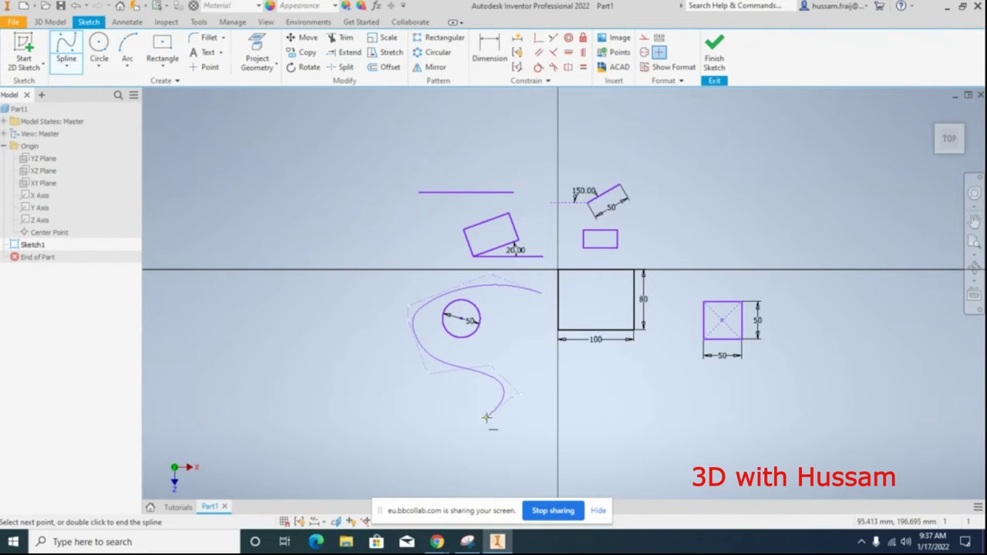
{"action": "left_click", "coordinate": [397, 460]}
{"action": "right_click", "coordinate": [384, 420]}
{"action": "left_click", "coordinate": [452, 421]}
{"action": "right_click", "coordinate": [392, 248]}
{"action": "left_click", "coordinate": [489, 245]}
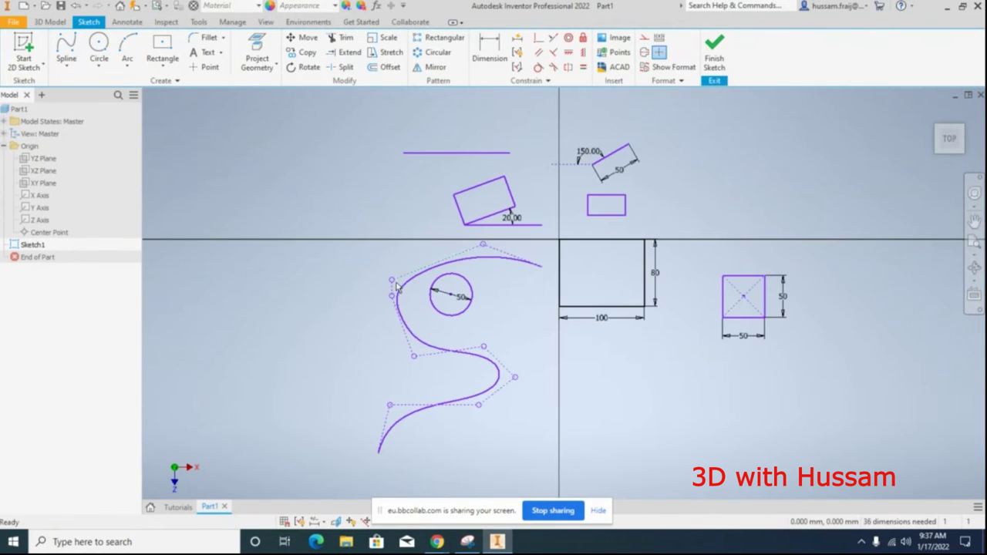
Drag the spline's control vertices to reshape it into a large, smooth S-curve.
{"action": "left_click_drag", "start_coordinate": [391, 281], "coordinate": [378, 255]}
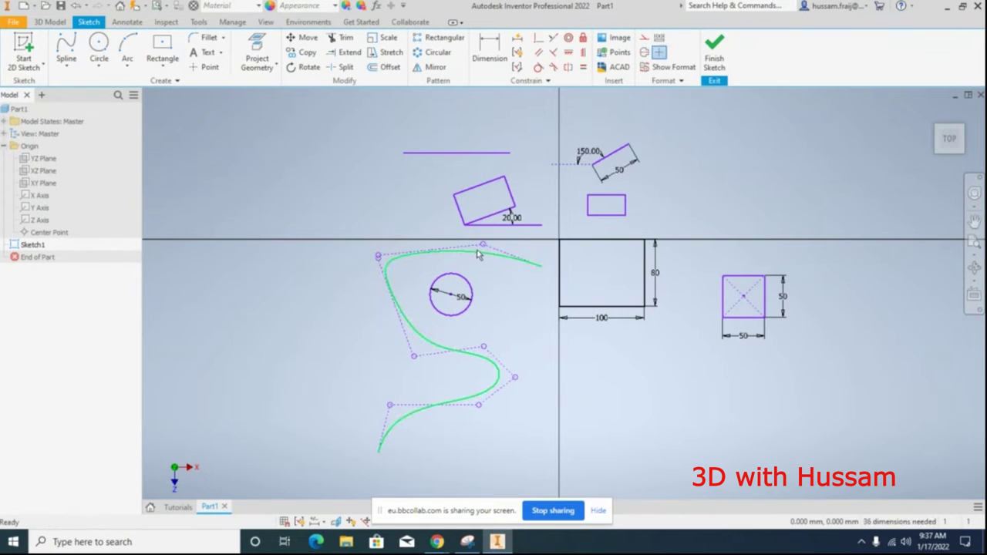
{"action": "left_click_drag", "start_coordinate": [541, 266], "coordinate": [541, 244]}
{"action": "left_click_drag", "start_coordinate": [416, 360], "coordinate": [372, 371]}
{"action": "left_click_drag", "start_coordinate": [482, 349], "coordinate": [515, 331]}
{"action": "left_click_drag", "start_coordinate": [515, 378], "coordinate": [472, 418]}
{"action": "left_click_drag", "start_coordinate": [388, 423], "coordinate": [371, 406]}
{"action": "left_click_drag", "start_coordinate": [378, 454], "coordinate": [368, 451]}
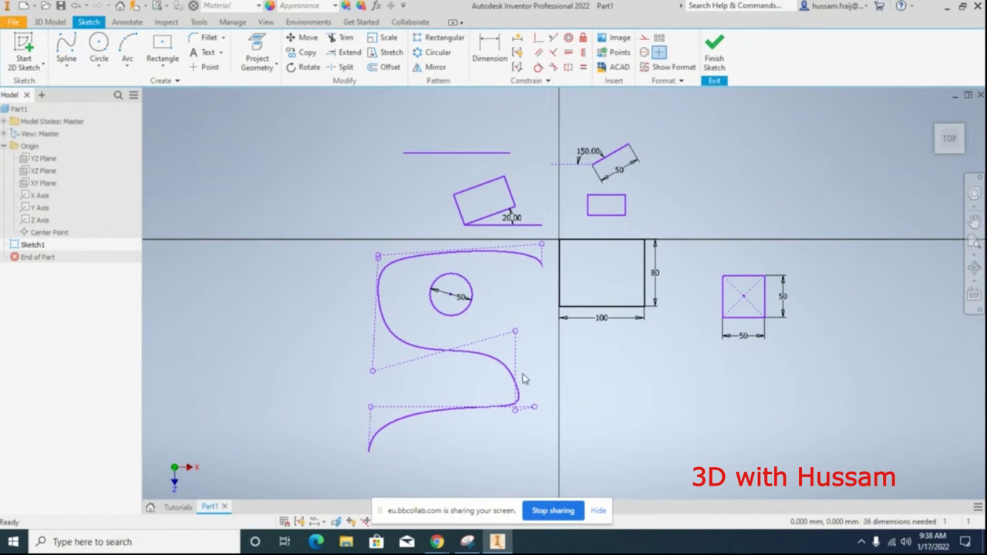
{"action": "left_click_drag", "start_coordinate": [523, 378], "coordinate": [538, 387]}
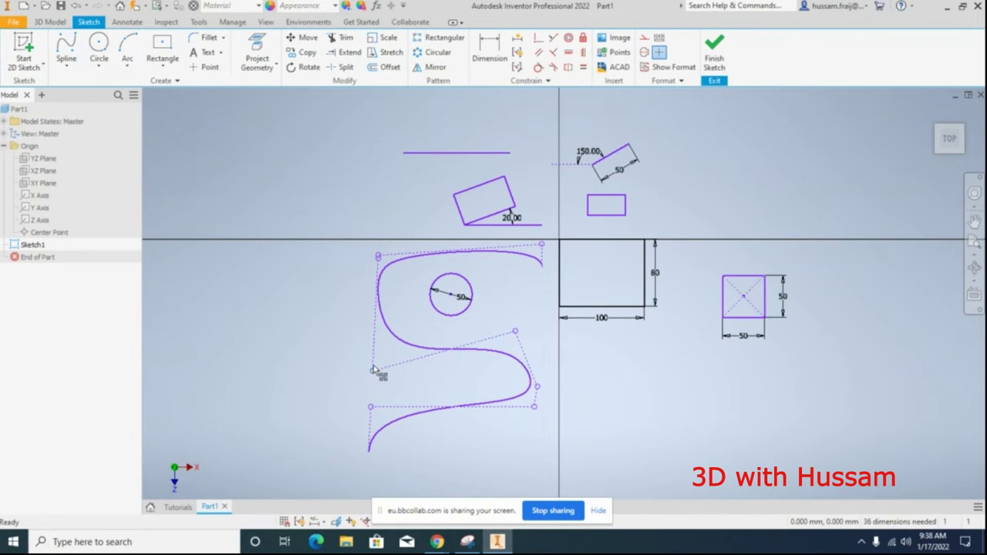
{"action": "left_click_drag", "start_coordinate": [372, 373], "coordinate": [373, 348]}
{"action": "left_click_drag", "start_coordinate": [515, 332], "coordinate": [537, 348]}
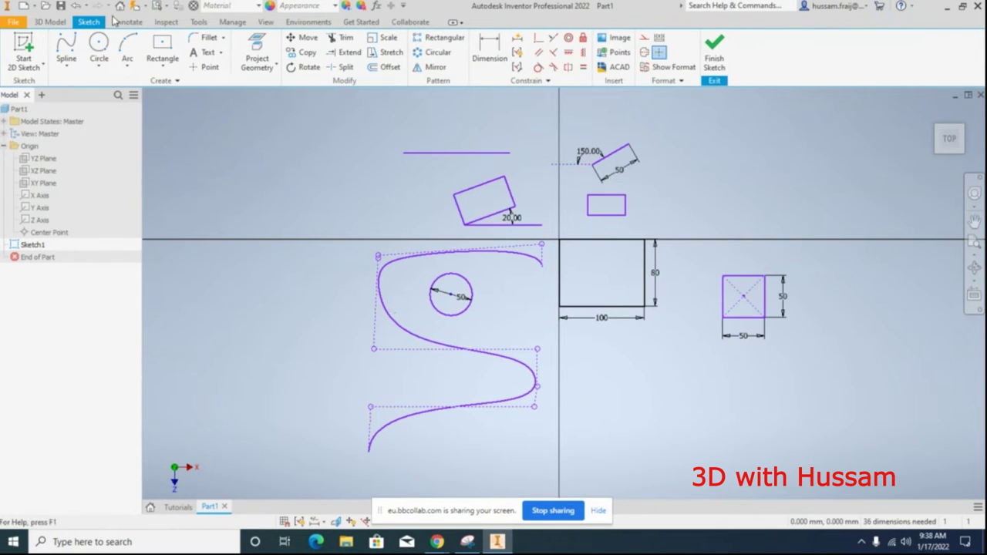
{"action": "left_click", "coordinate": [66, 68]}
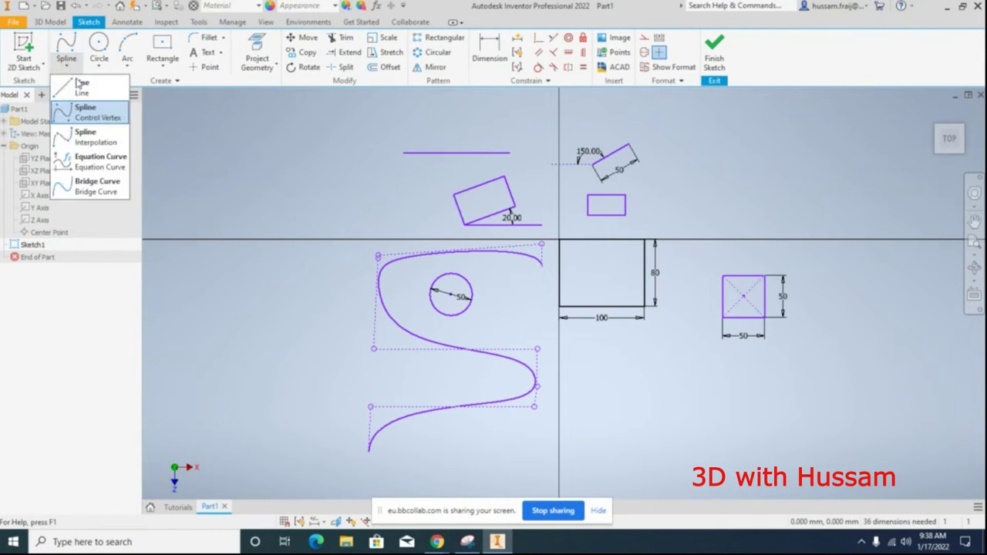
Draw a five-point wavy interpolation spline left of the large curve.
{"action": "left_click", "coordinate": [87, 140]}
{"action": "left_click", "coordinate": [309, 281]}
{"action": "left_click", "coordinate": [256, 303]}
{"action": "left_click", "coordinate": [305, 344]}
{"action": "left_click", "coordinate": [256, 376]}
{"action": "left_click", "coordinate": [253, 406]}
{"action": "left_click", "coordinate": [271, 413]}
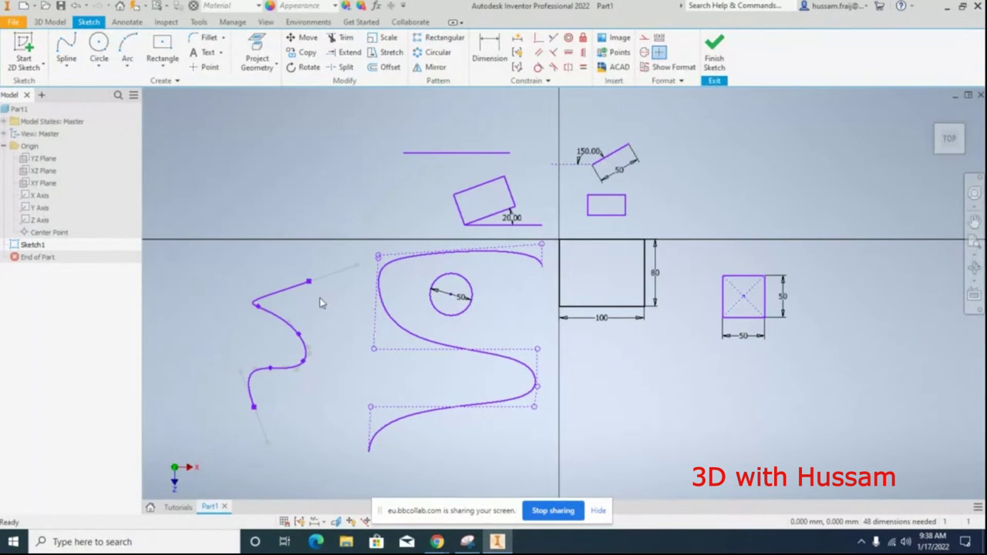
{"action": "right_click", "coordinate": [354, 280]}
{"action": "key", "text": "Escape"}
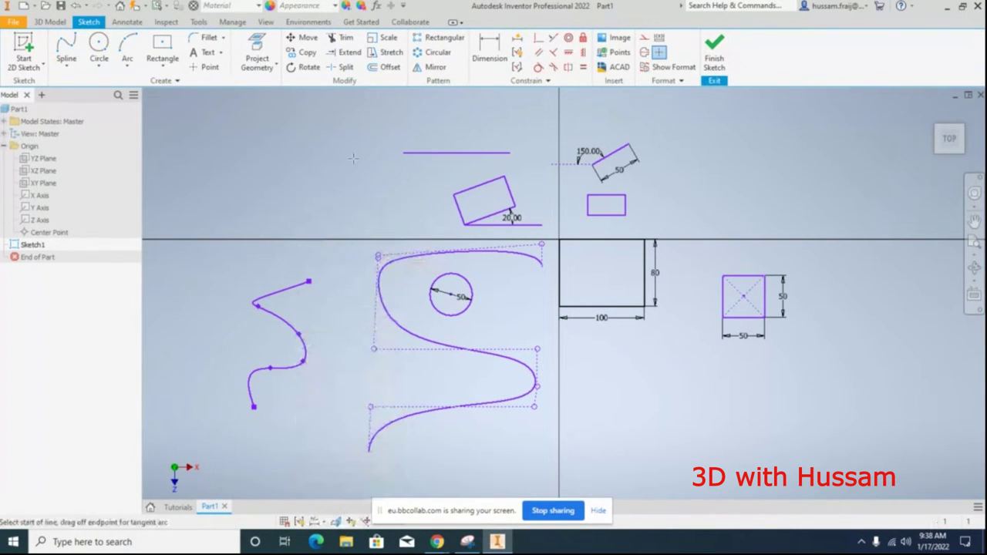
{"action": "key", "text": "l"}
{"action": "key", "text": "Escape"}
Drag points on both splines to deepen the left spline's loops and reshape the large curve.
{"action": "left_click_drag", "start_coordinate": [260, 307], "coordinate": [244, 293]}
{"action": "left_click_drag", "start_coordinate": [303, 334], "coordinate": [318, 332]}
{"action": "left_click_drag", "start_coordinate": [372, 351], "coordinate": [375, 348]}
{"action": "left_click_drag", "start_coordinate": [378, 260], "coordinate": [369, 232]}
{"action": "left_click_drag", "start_coordinate": [300, 367], "coordinate": [209, 350]}
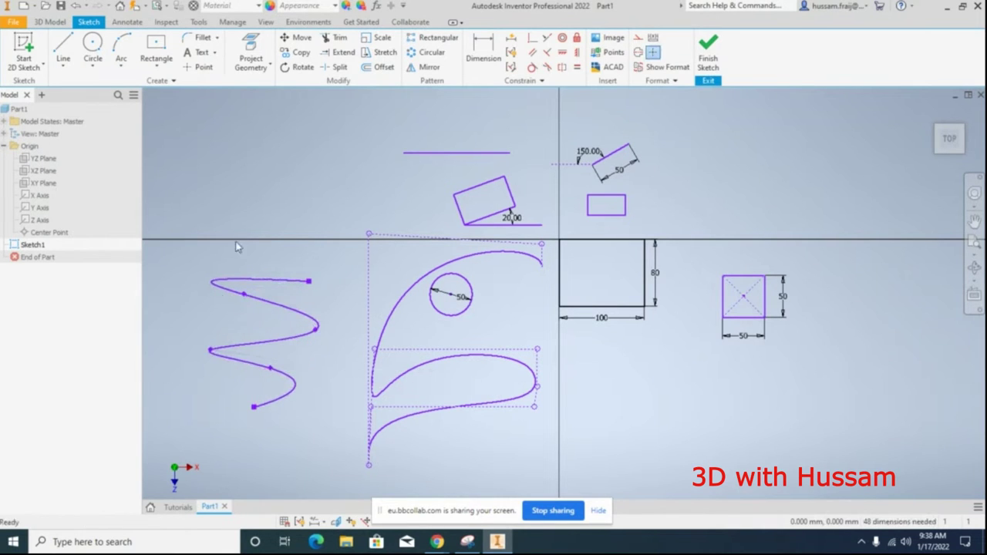
Draw a center-point circle at the upper left.
{"action": "left_click", "coordinate": [93, 68]}
{"action": "left_click", "coordinate": [100, 91]}
{"action": "left_click", "coordinate": [289, 185]}
{"action": "left_click", "coordinate": [322, 185]}
Draw a circle tangent to the small rectangle's top, right and bottom edges.
{"action": "left_click", "coordinate": [103, 69]}
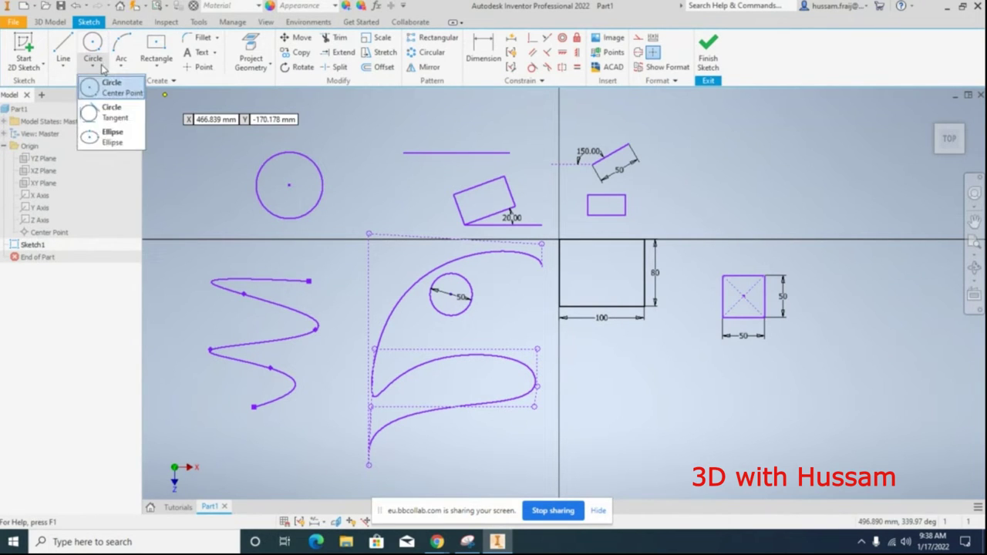
{"action": "left_click", "coordinate": [113, 112]}
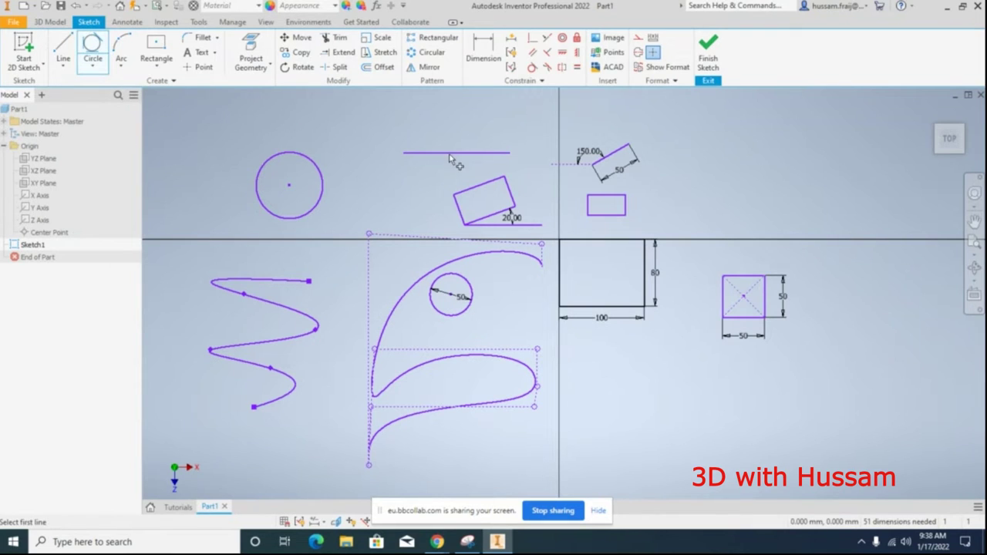
{"action": "scroll", "coordinate": [670, 197], "scroll_direction": "up", "scroll_amount": 5}
{"action": "left_click", "coordinate": [487, 199]}
{"action": "left_click", "coordinate": [515, 229]}
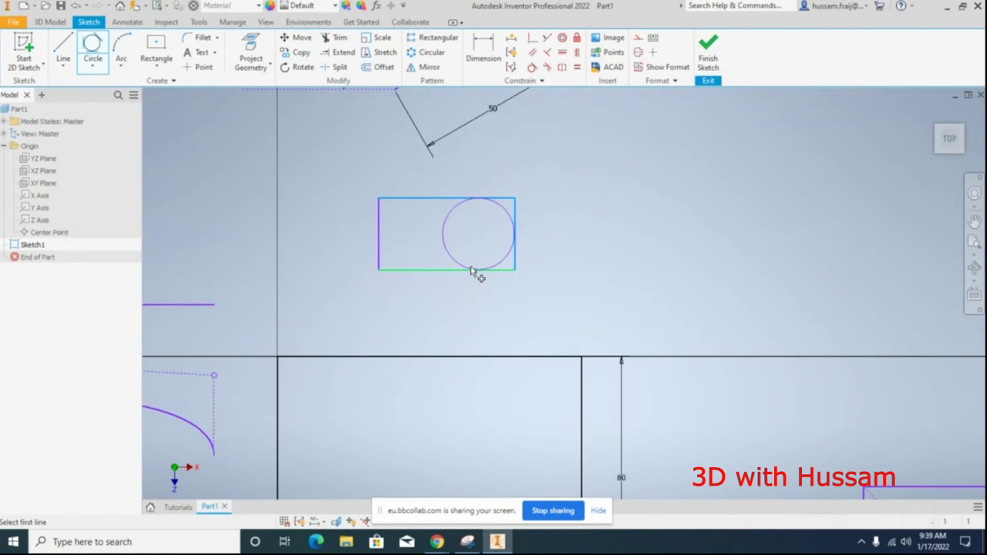
{"action": "left_click", "coordinate": [472, 269]}
{"action": "scroll", "coordinate": [586, 227], "scroll_direction": "down", "scroll_amount": 2}
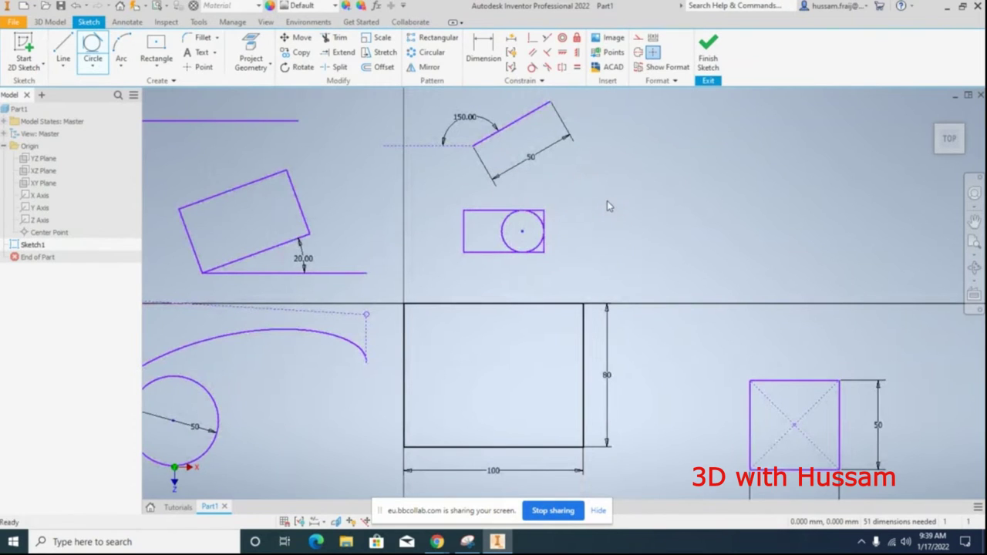
{"action": "left_click", "coordinate": [93, 67]}
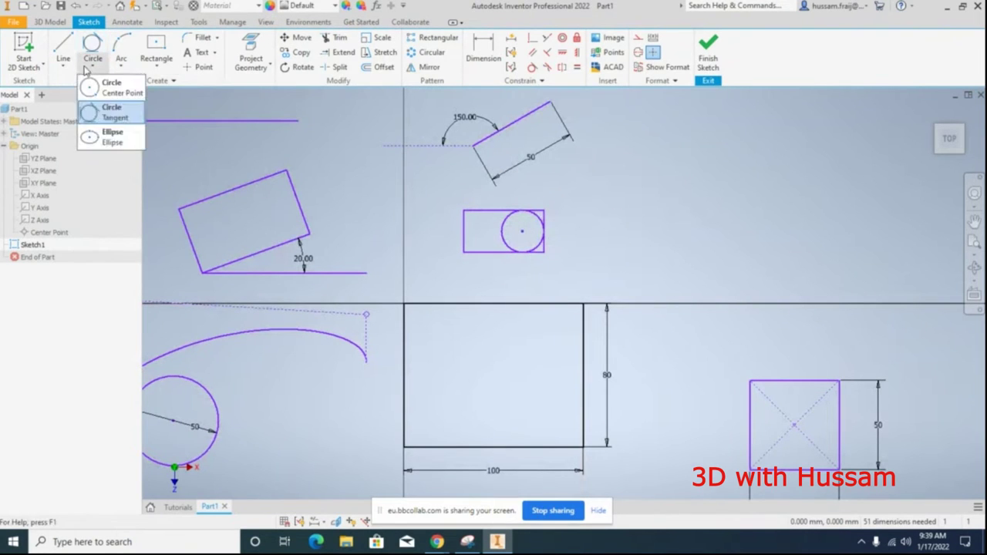
Draw two crossing ellipses and a small ellipse right of the small rectangle.
{"action": "left_click", "coordinate": [109, 136]}
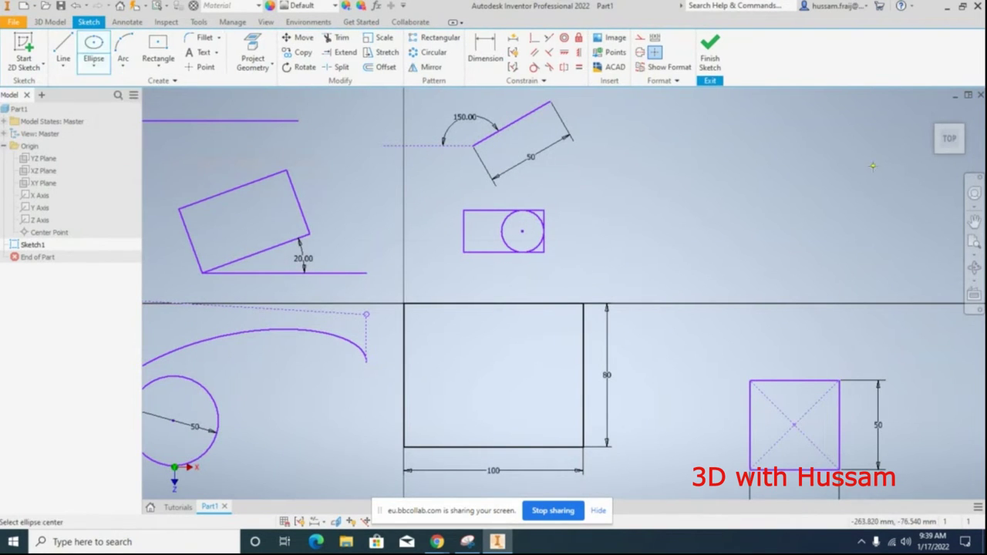
{"action": "left_click", "coordinate": [682, 239]}
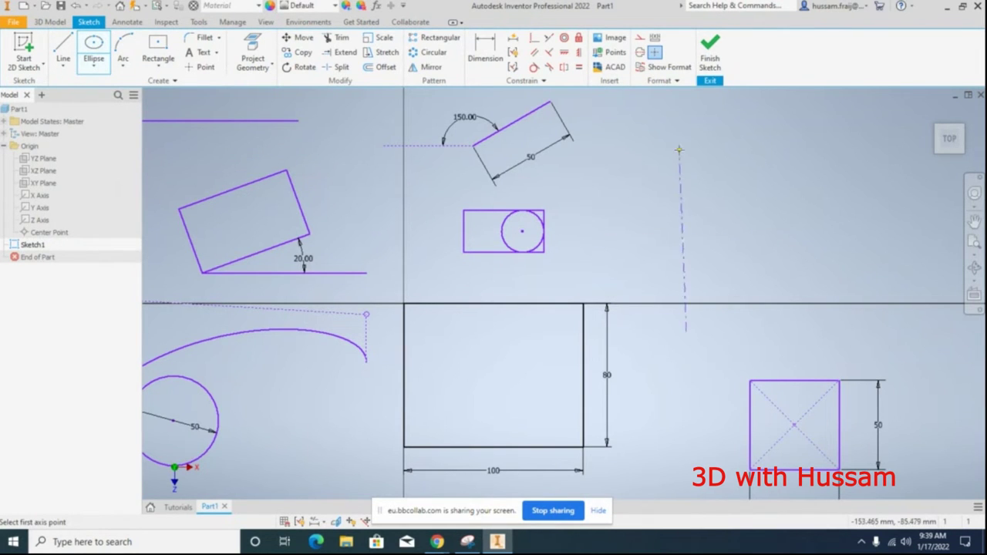
{"action": "left_click", "coordinate": [769, 240]}
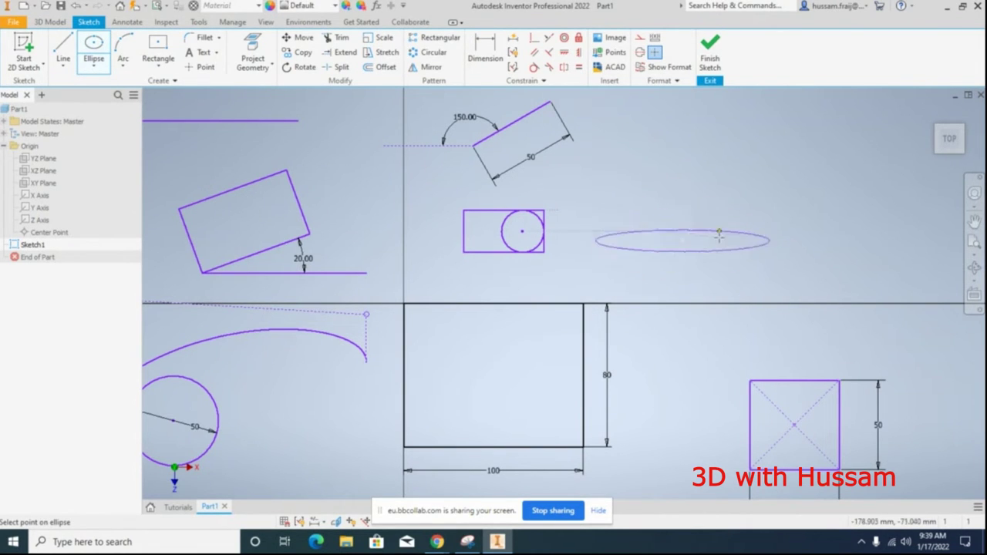
{"action": "left_click", "coordinate": [655, 274]}
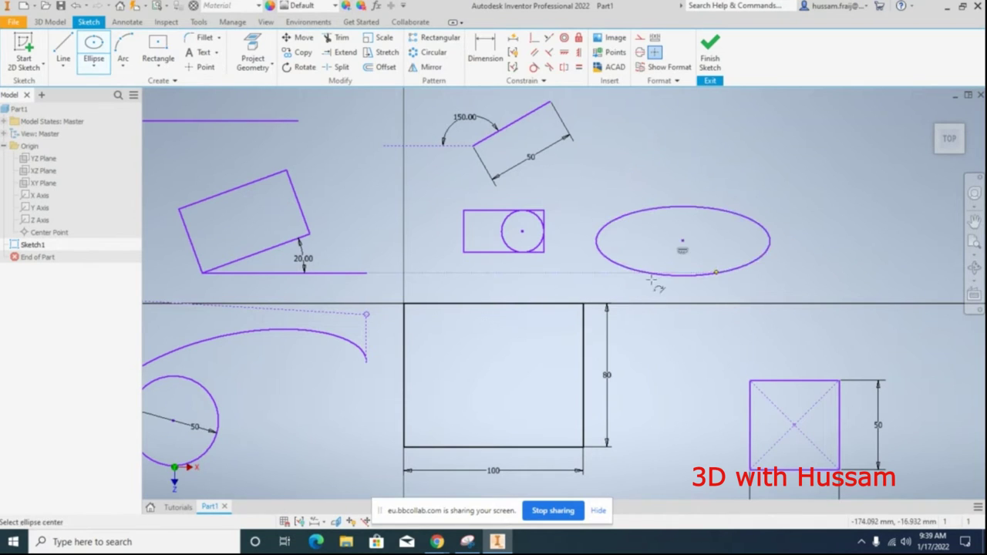
{"action": "left_click", "coordinate": [670, 174]}
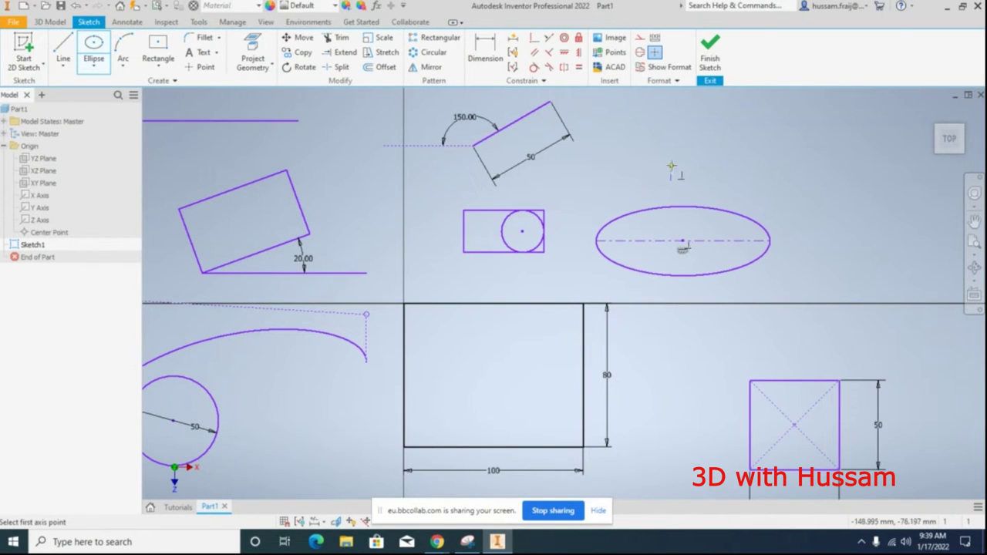
{"action": "left_click", "coordinate": [671, 101]}
{"action": "left_click", "coordinate": [646, 124]}
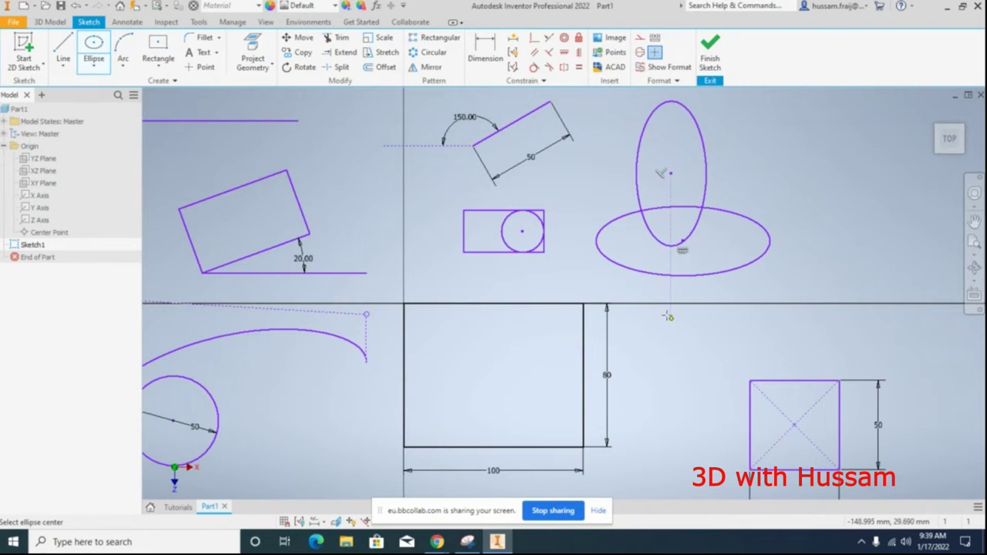
{"action": "scroll", "coordinate": [668, 316], "scroll_direction": "up", "scroll_amount": 3}
{"action": "left_click", "coordinate": [669, 377]}
{"action": "left_click", "coordinate": [733, 377]}
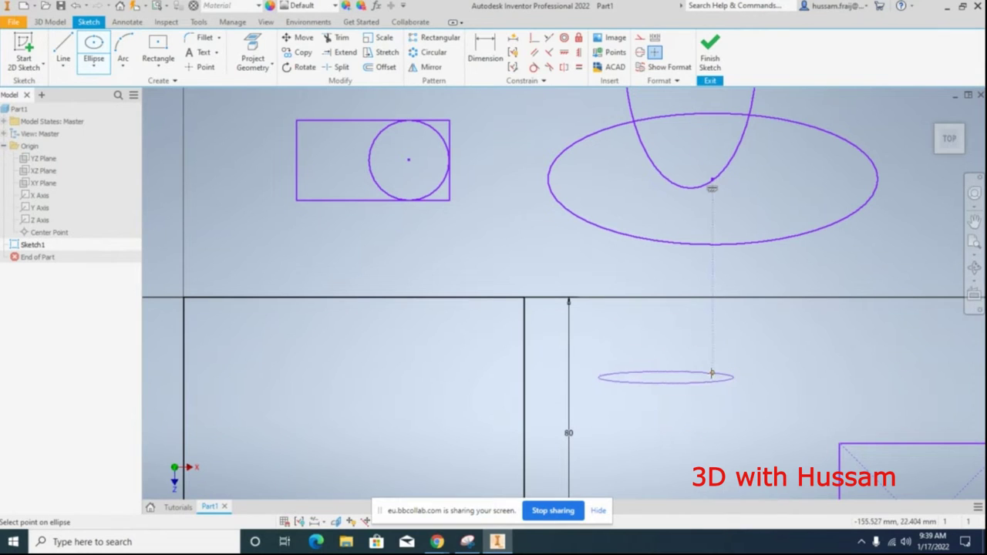
{"action": "left_click", "coordinate": [707, 362]}
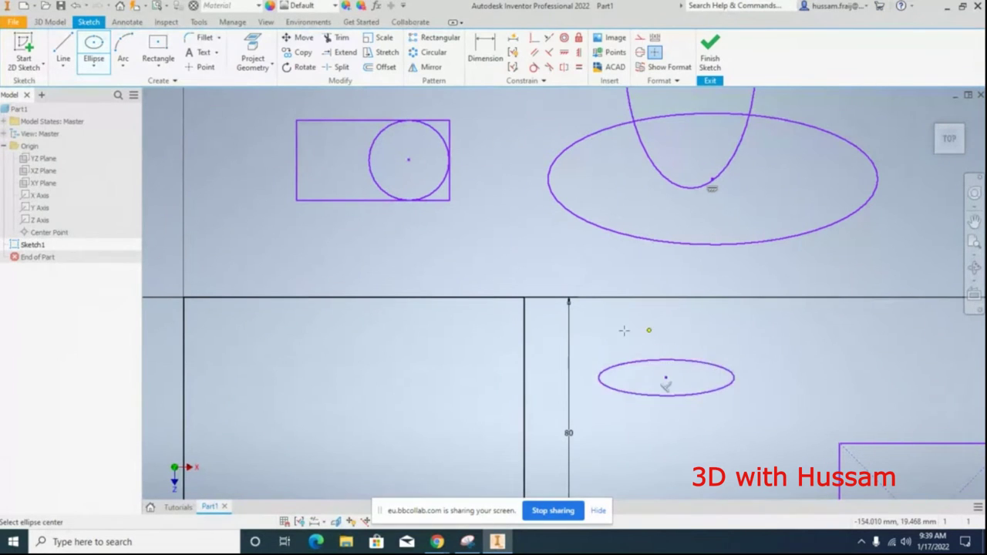
{"action": "scroll", "coordinate": [600, 327], "scroll_direction": "down", "scroll_amount": 5}
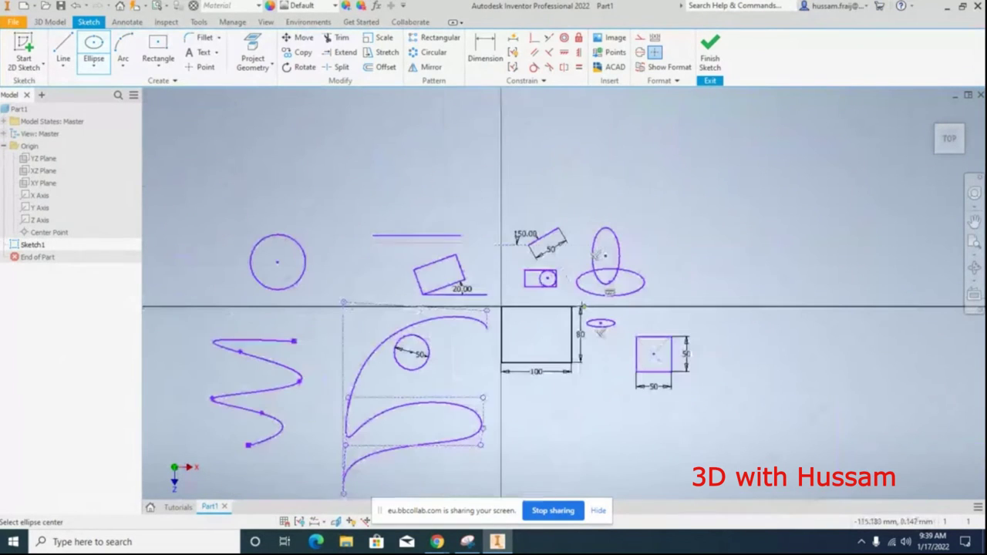
Draw a three-point arc above the small rectangle.
{"action": "left_click", "coordinate": [93, 67]}
{"action": "left_click", "coordinate": [123, 67]}
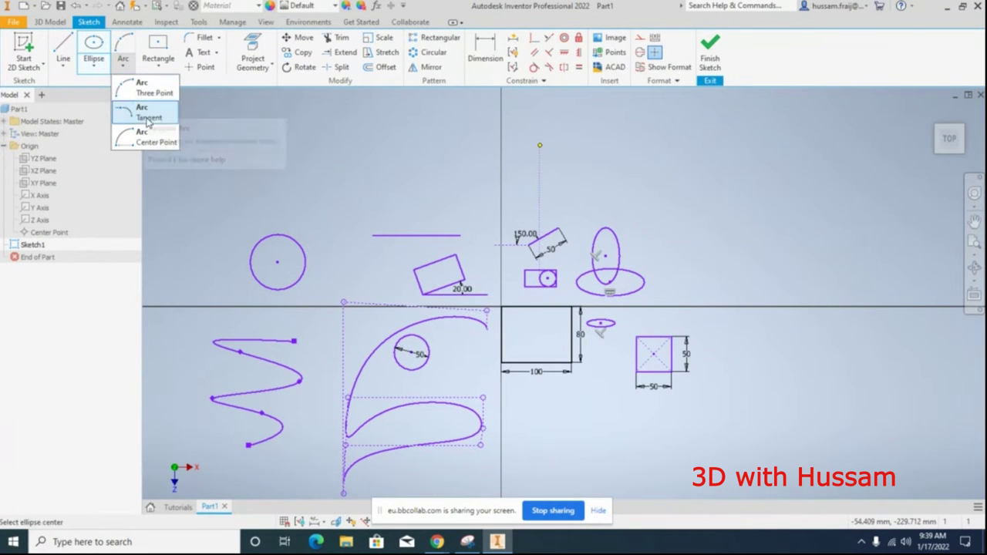
{"action": "left_click", "coordinate": [146, 88]}
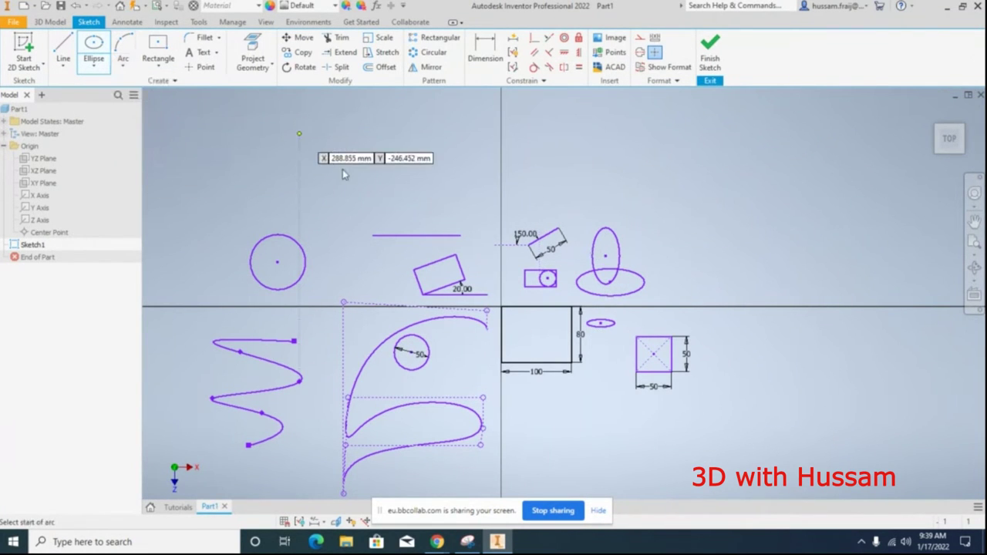
{"action": "scroll", "coordinate": [463, 216], "scroll_direction": "down", "scroll_amount": 3}
{"action": "left_click", "coordinate": [466, 214]}
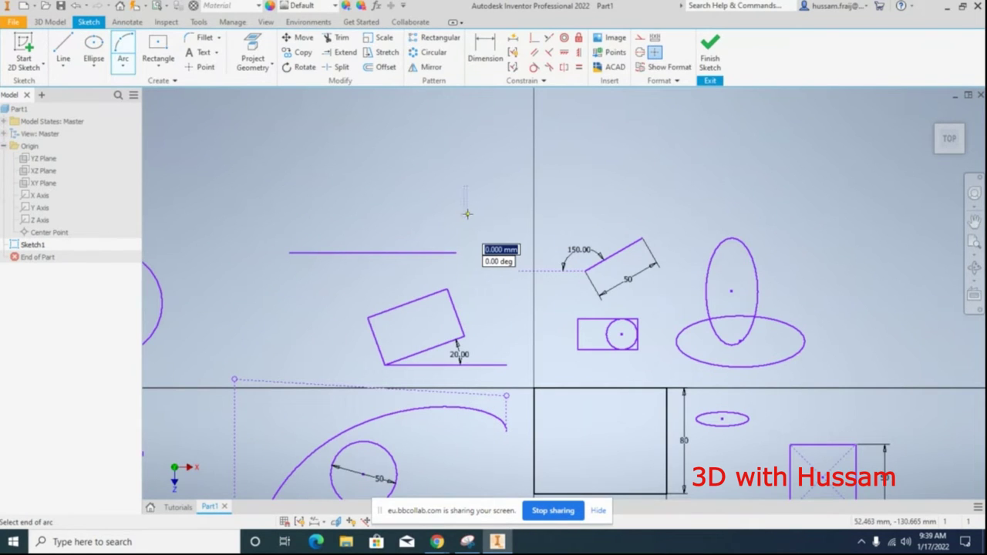
{"action": "left_click", "coordinate": [633, 212]}
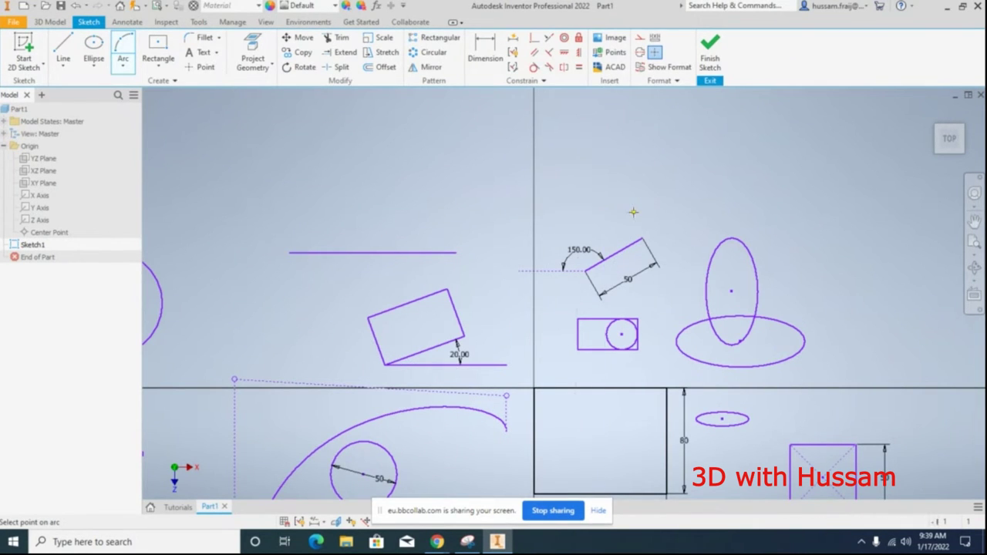
{"action": "left_click", "coordinate": [578, 187]}
{"action": "scroll", "coordinate": [686, 283], "scroll_direction": "down", "scroll_amount": 3}
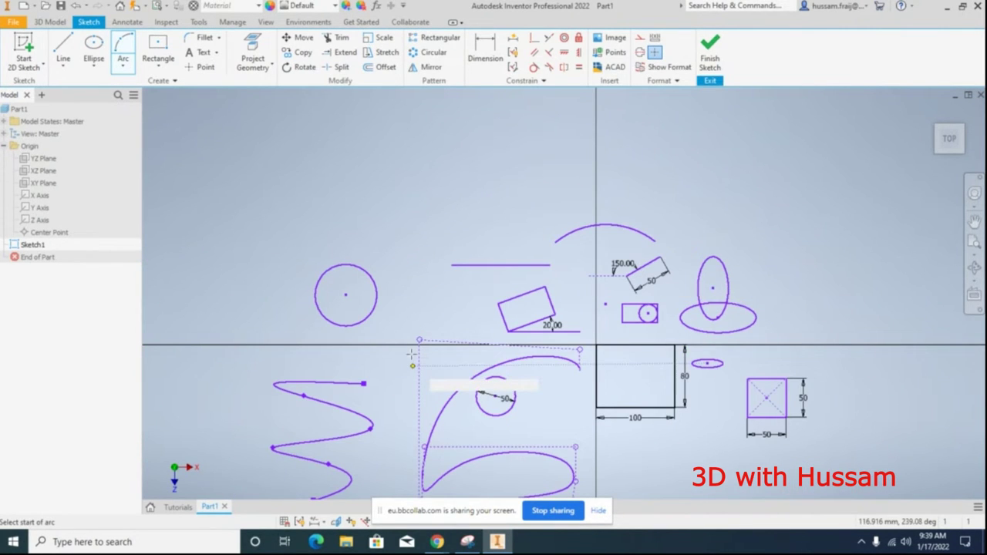
{"action": "scroll", "coordinate": [419, 260], "scroll_direction": "up", "scroll_amount": 5}
{"action": "scroll", "coordinate": [465, 229], "scroll_direction": "down", "scroll_amount": 4}
Draw a tangent arc curving up-left from the line's left end and constrain it tangent to the line.
{"action": "left_click", "coordinate": [121, 67]}
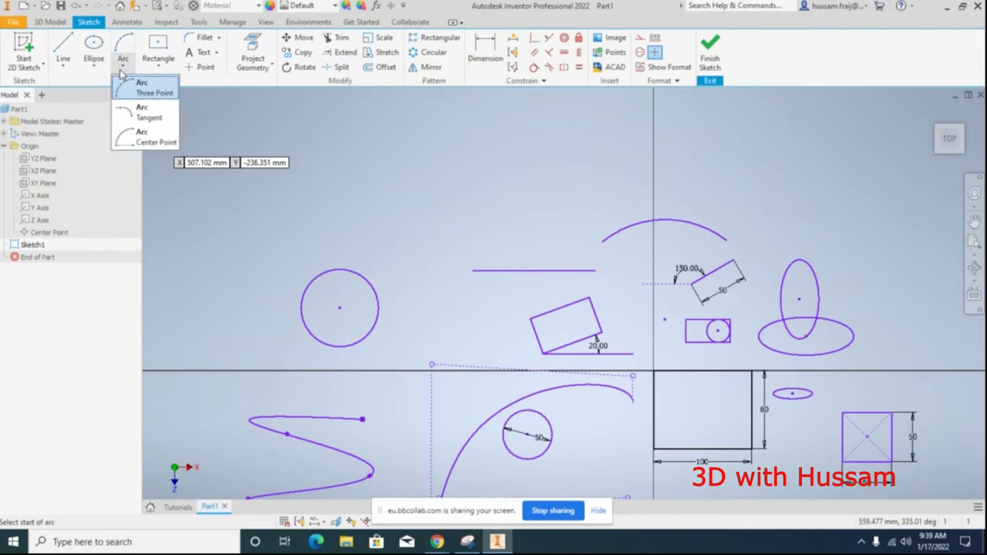
{"action": "left_click", "coordinate": [144, 113]}
{"action": "scroll", "coordinate": [617, 181], "scroll_direction": "up", "scroll_amount": 3}
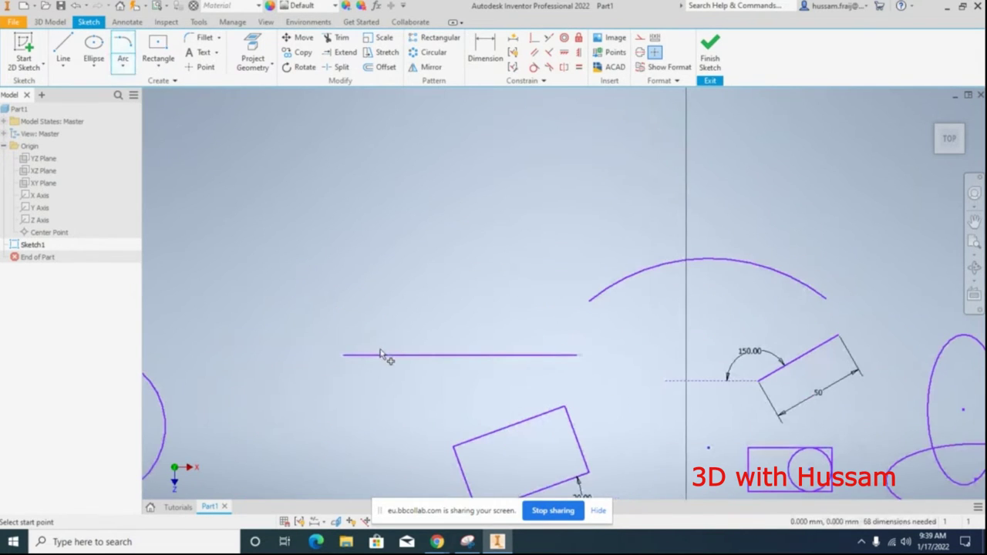
{"action": "left_click", "coordinate": [377, 354]}
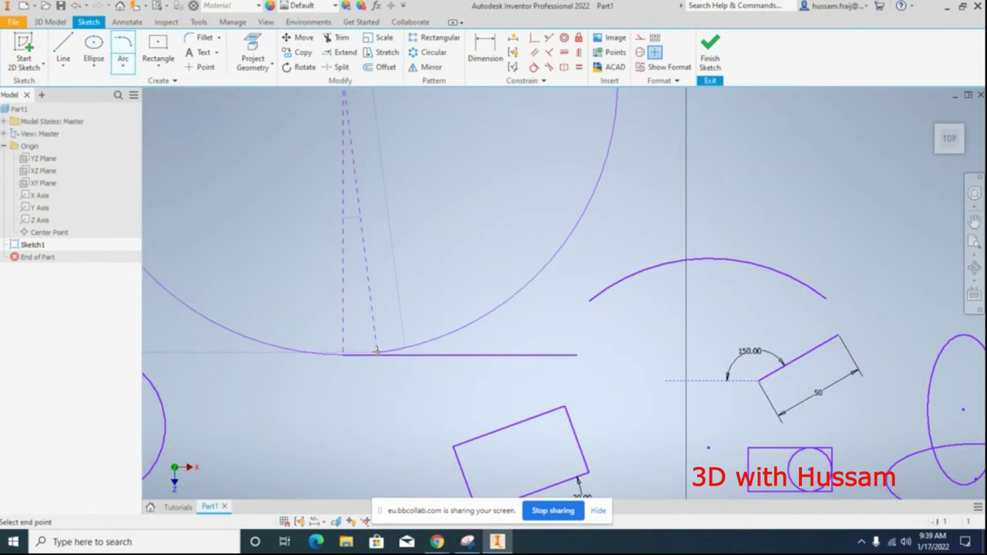
{"action": "left_click", "coordinate": [200, 232]}
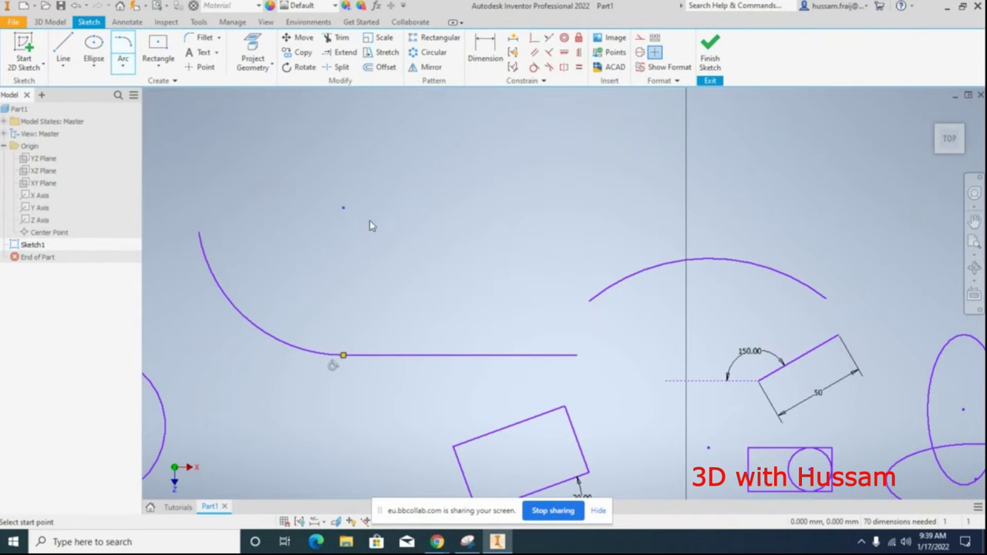
{"action": "key", "text": "Escape"}
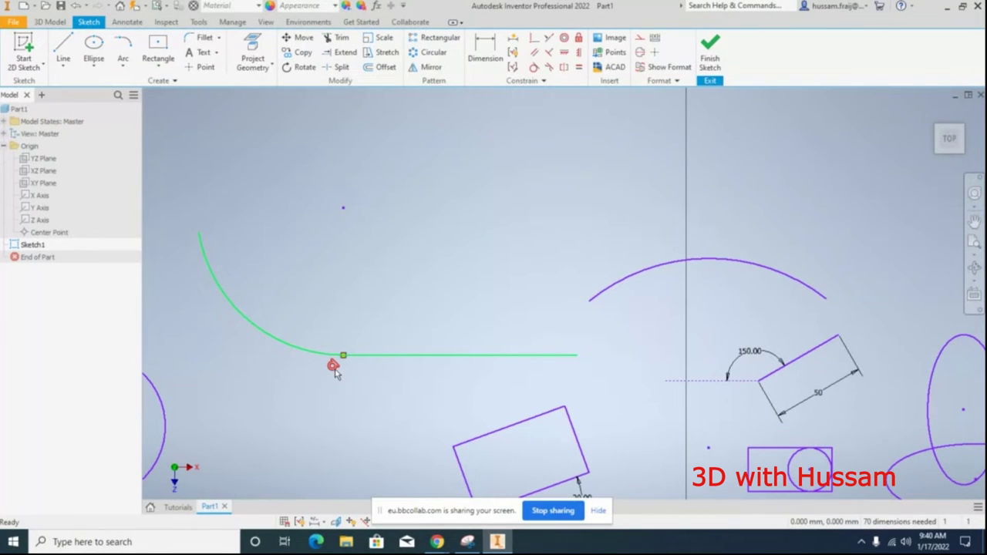
{"action": "left_click", "coordinate": [335, 369]}
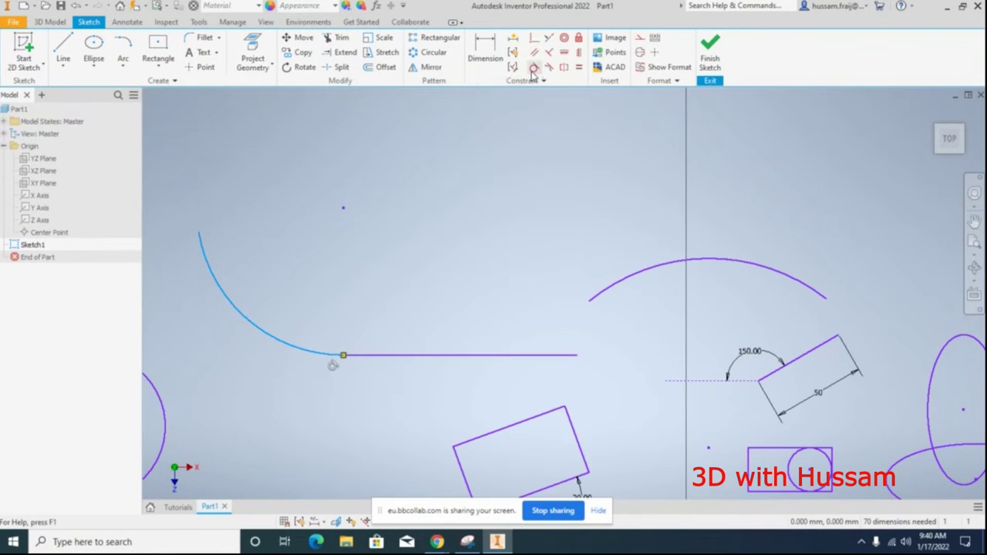
{"action": "left_click", "coordinate": [533, 68]}
{"action": "key", "text": "Escape"}
{"action": "scroll", "coordinate": [457, 171], "scroll_direction": "down", "scroll_amount": 3}
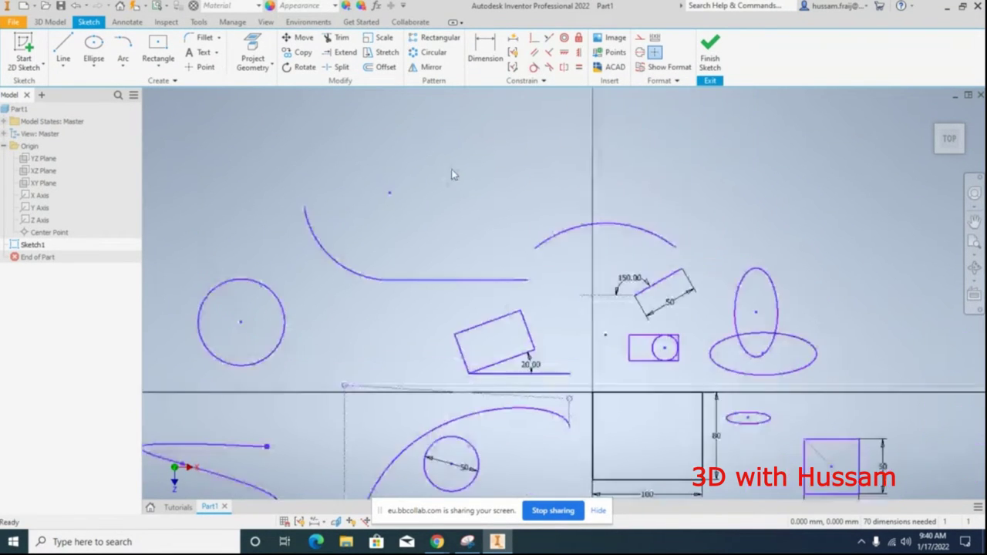
Draw a center-point arc centred on the existing point inside the tangent arc.
{"action": "left_click", "coordinate": [123, 68]}
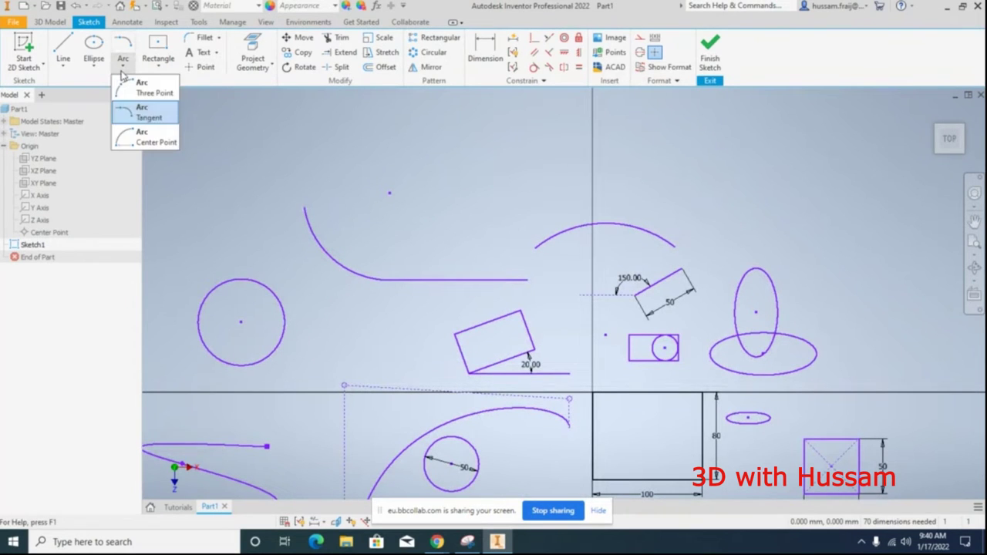
{"action": "left_click", "coordinate": [154, 146]}
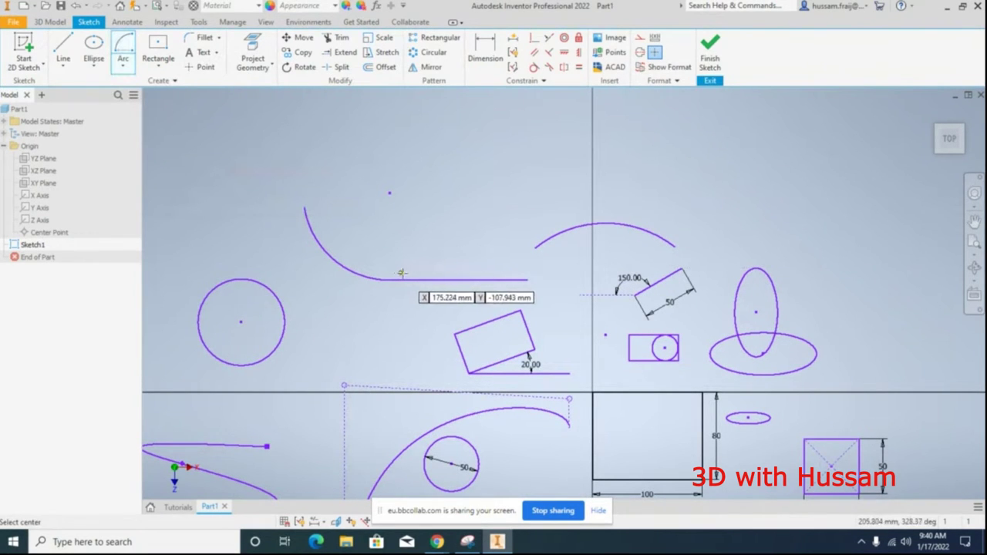
{"action": "left_click", "coordinate": [390, 192]}
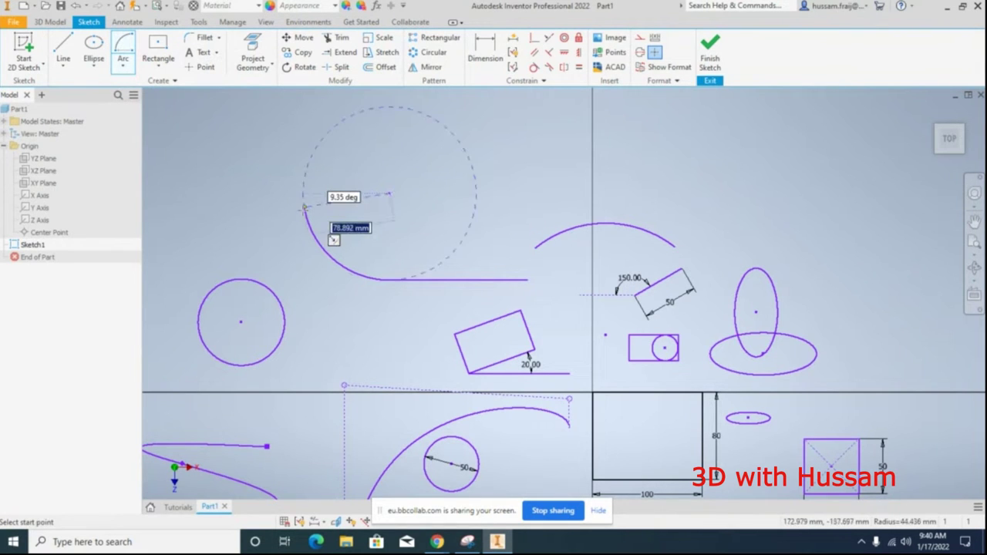
{"action": "left_click", "coordinate": [326, 232]}
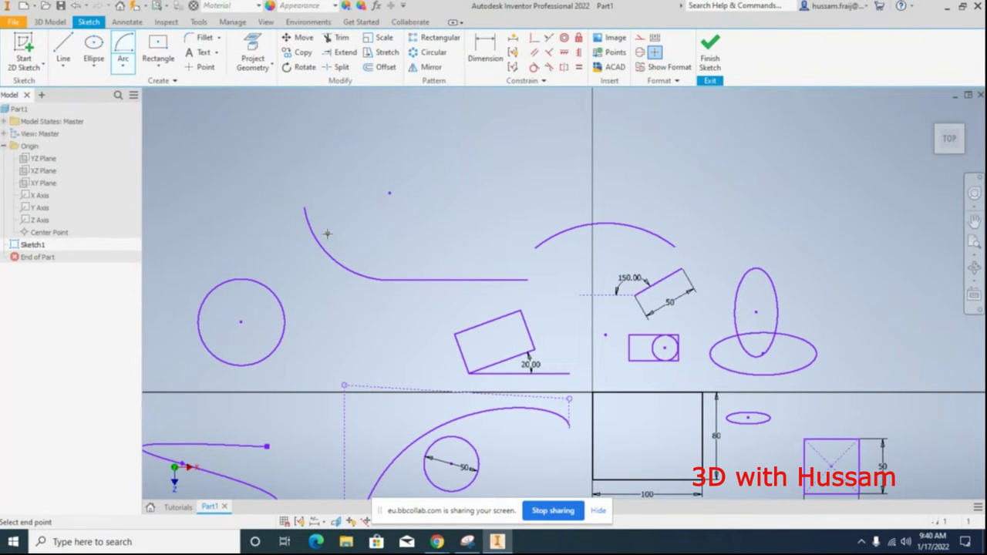
{"action": "left_click", "coordinate": [383, 264]}
{"action": "key", "text": "Escape"}
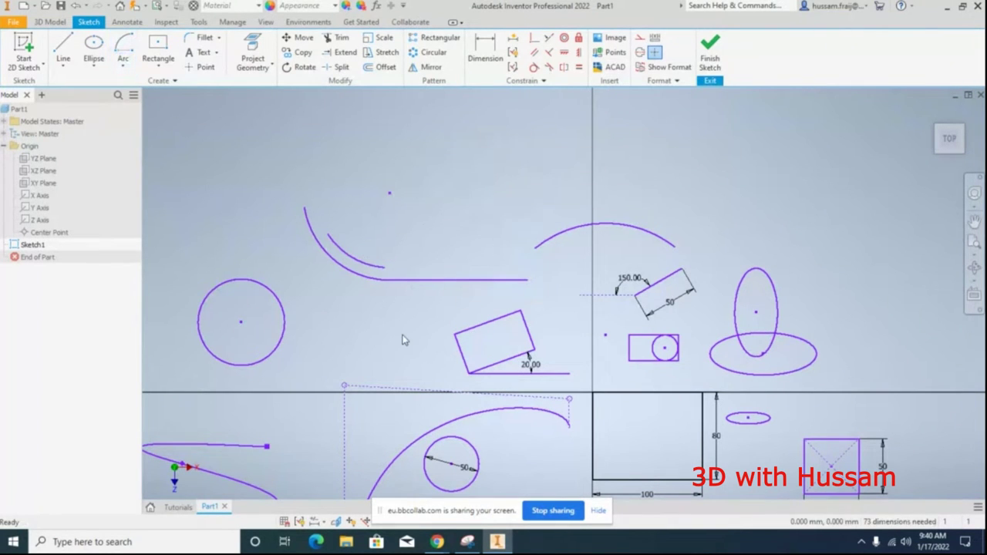
{"action": "left_click", "coordinate": [173, 70]}
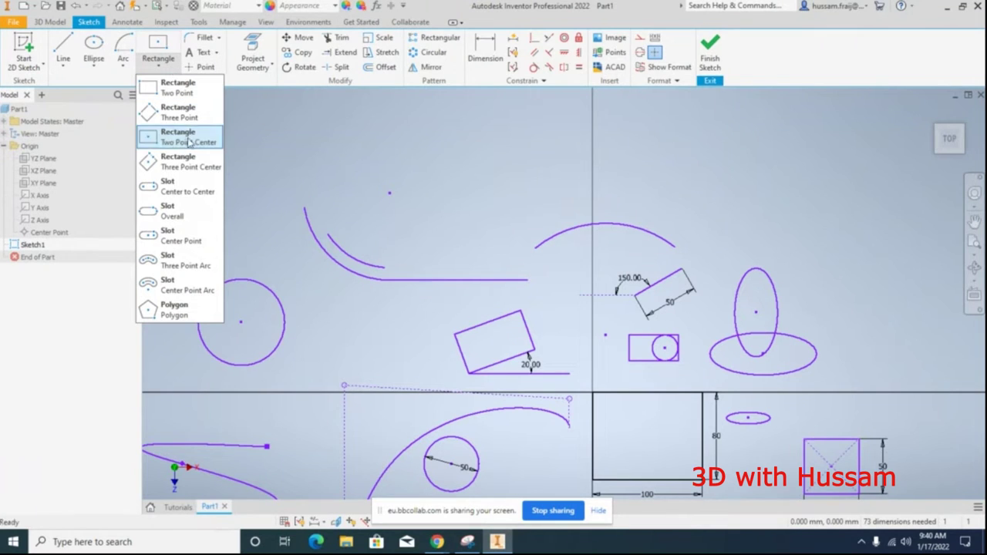
Draw a center-to-center slot 100 long and 40 wide.
{"action": "left_click", "coordinate": [186, 191]}
{"action": "left_click", "coordinate": [437, 160]}
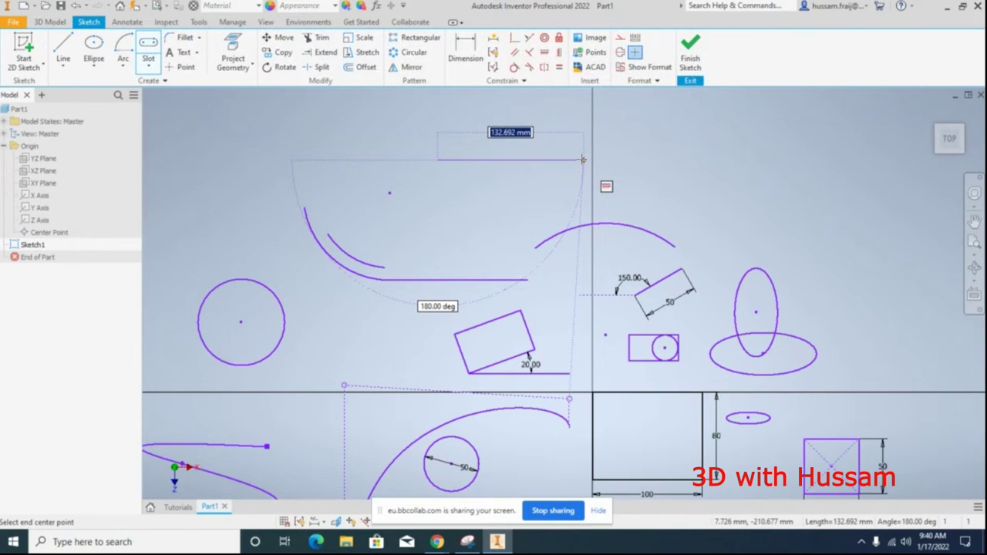
{"action": "type", "text": "100"}
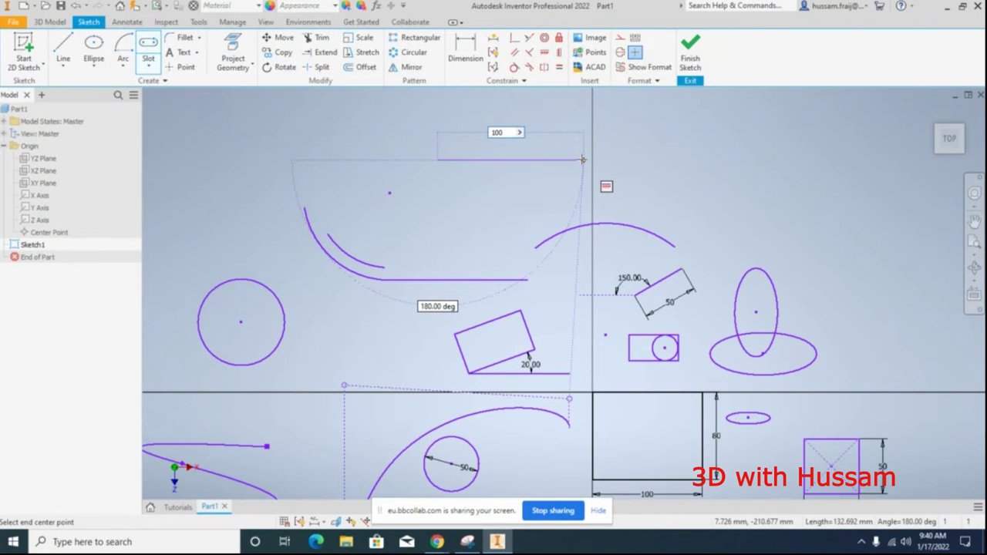
{"action": "key", "text": "Return"}
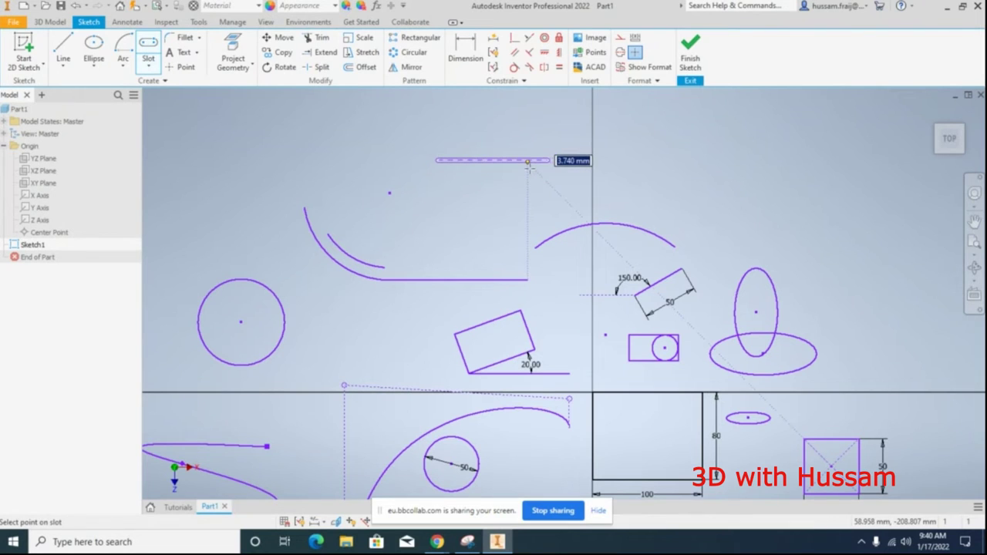
{"action": "type", "text": "40"}
{"action": "key", "text": "Return"}
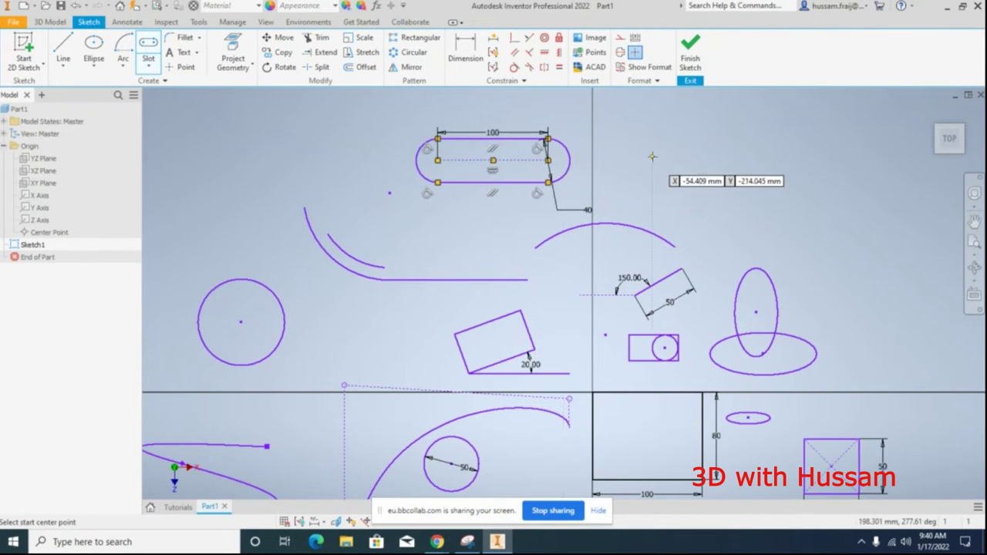
Add a driven dimension for the slot's height between its top and bottom edges.
{"action": "right_click", "coordinate": [651, 157]}
{"action": "left_click", "coordinate": [593, 171]}
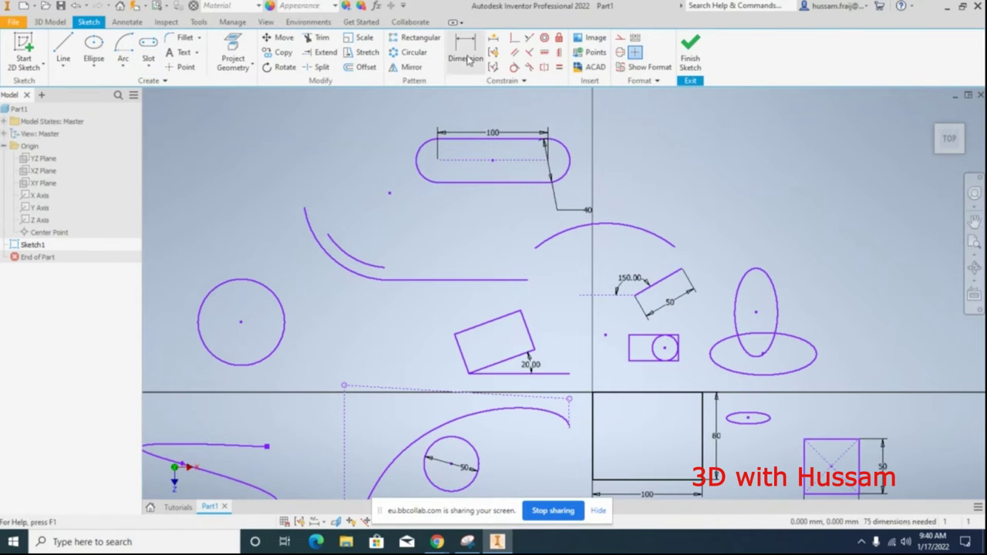
{"action": "left_click", "coordinate": [453, 141]}
{"action": "left_click", "coordinate": [464, 182]}
{"action": "left_click", "coordinate": [386, 160]}
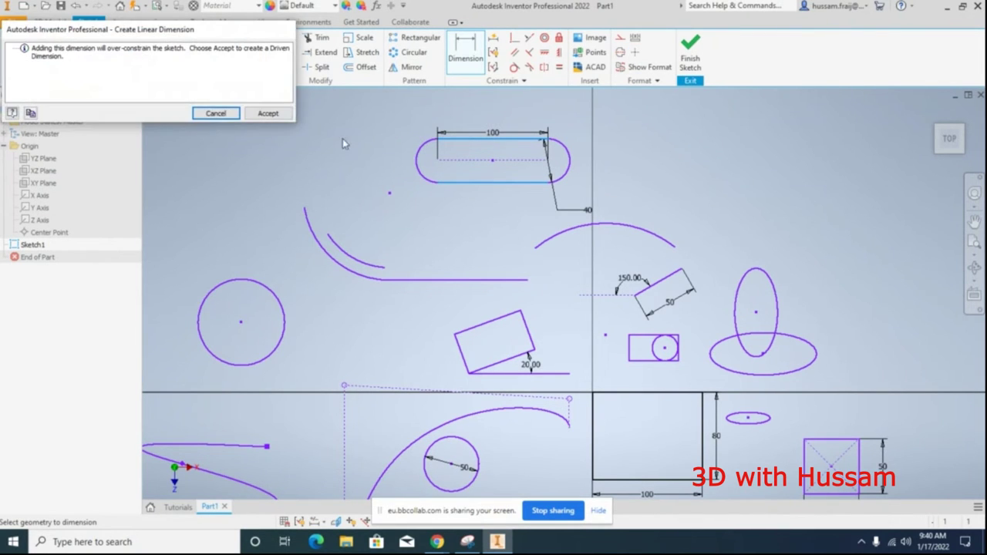
{"action": "left_click", "coordinate": [266, 113]}
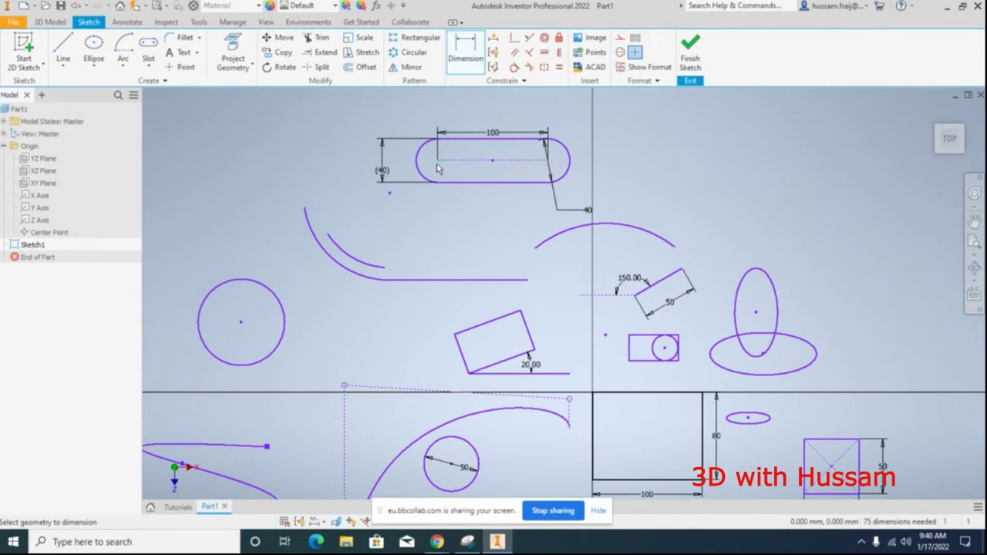
{"action": "scroll", "coordinate": [386, 161], "scroll_direction": "up", "scroll_amount": 3}
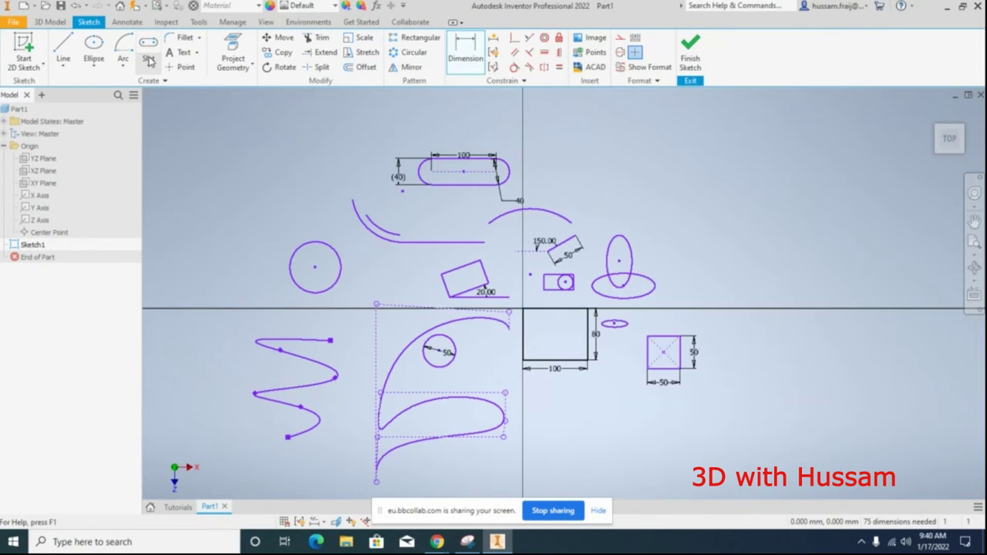
Draw a three-point arc slot following the upper arc from end to end.
{"action": "left_click", "coordinate": [149, 61]}
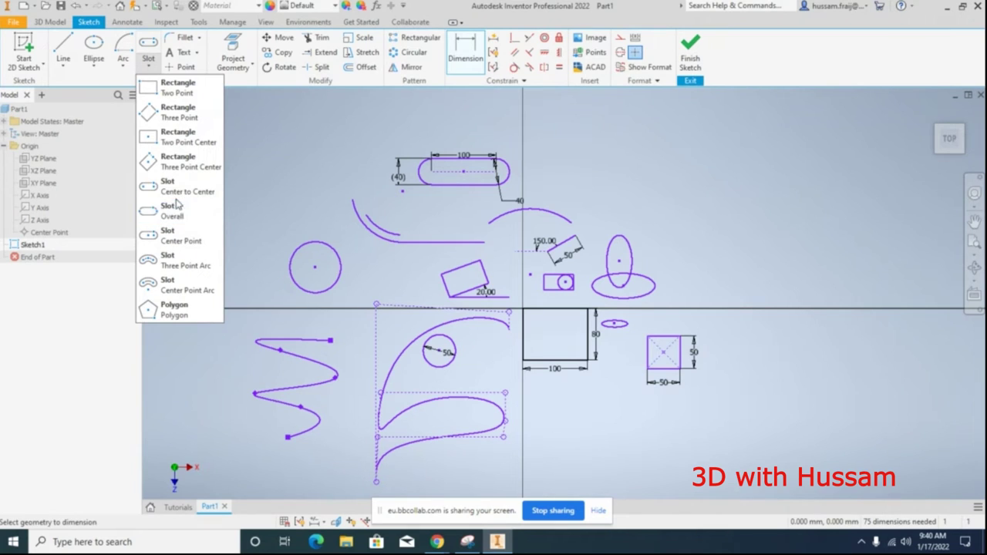
{"action": "left_click", "coordinate": [192, 266]}
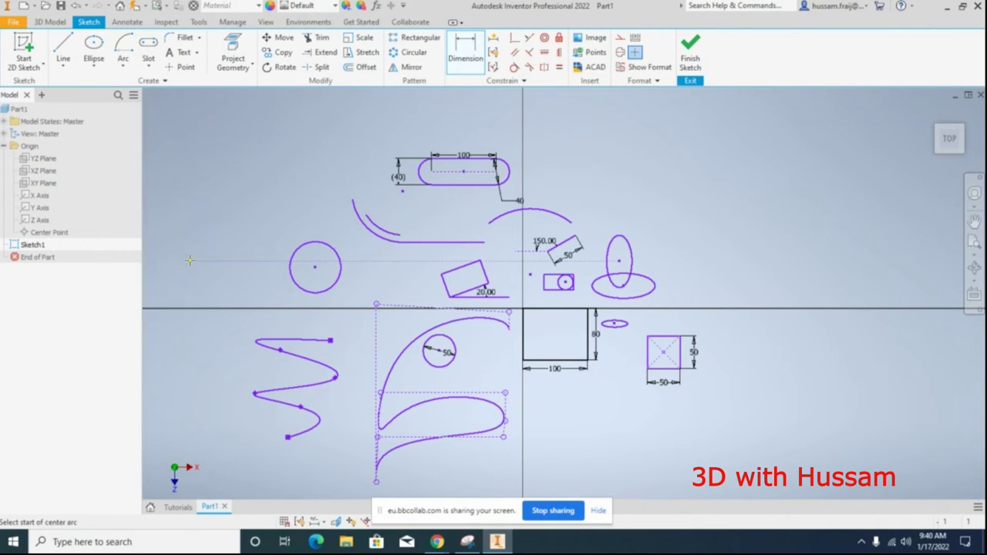
{"action": "scroll", "coordinate": [557, 207], "scroll_direction": "down", "scroll_amount": 6}
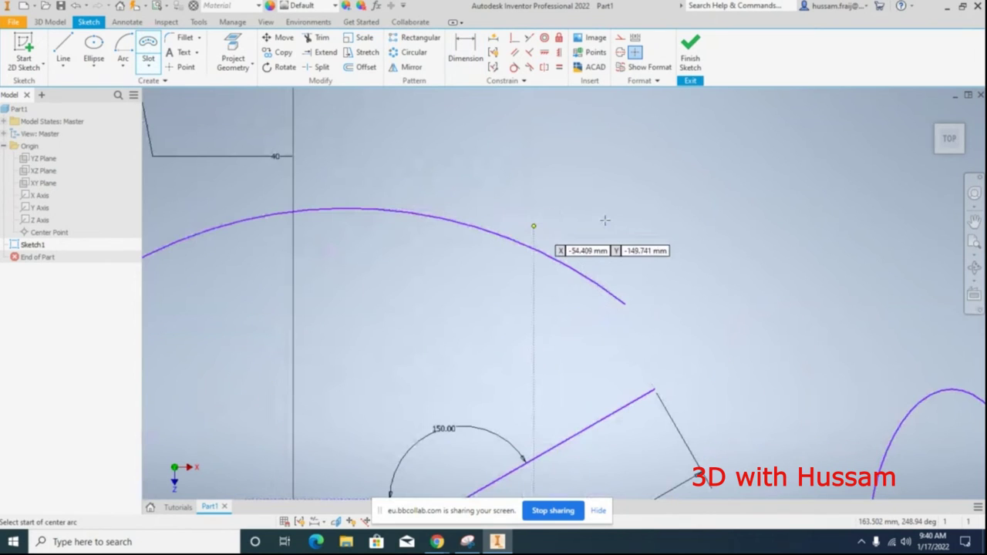
{"action": "scroll", "coordinate": [604, 221], "scroll_direction": "up", "scroll_amount": 3}
{"action": "left_click", "coordinate": [307, 267]}
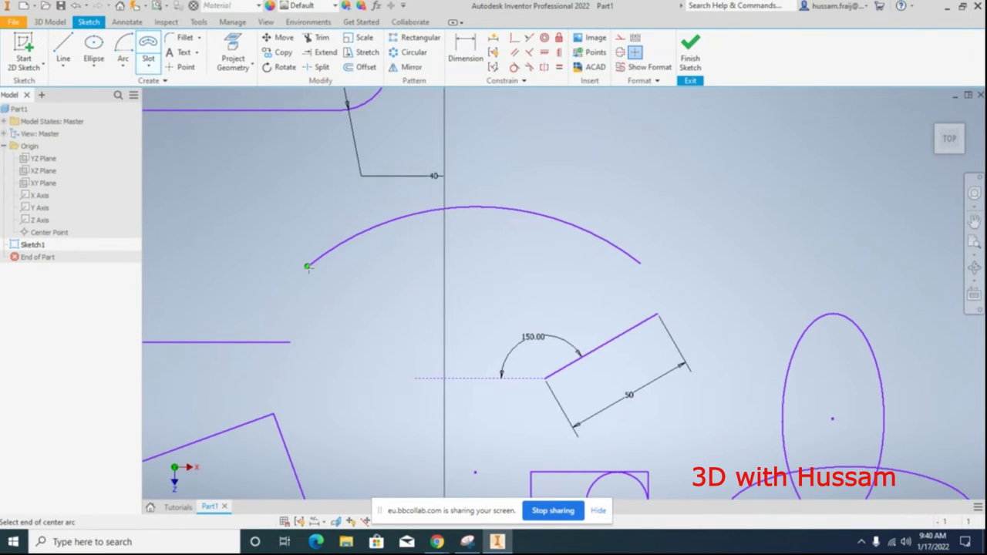
{"action": "left_click", "coordinate": [639, 263]}
{"action": "left_click", "coordinate": [473, 206]}
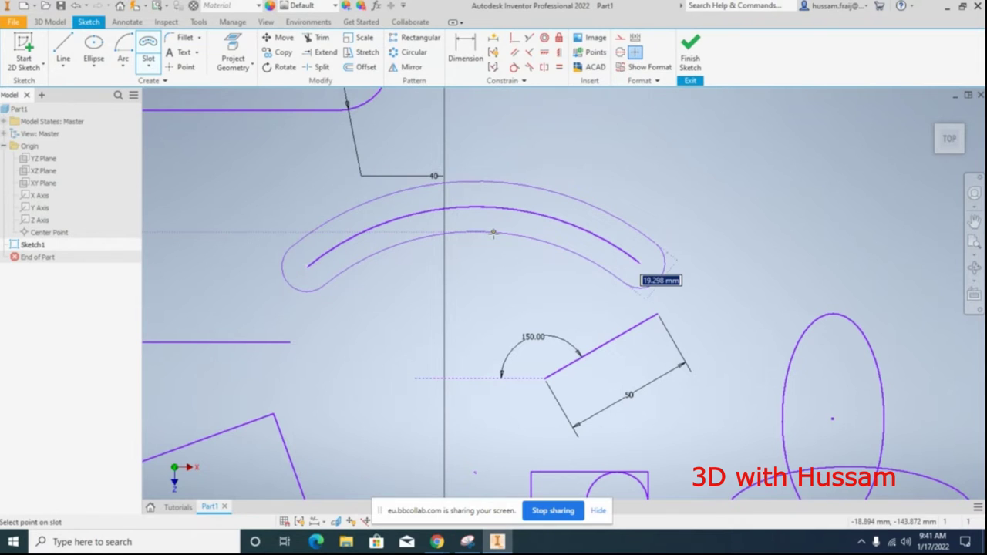
{"action": "left_click", "coordinate": [494, 238]}
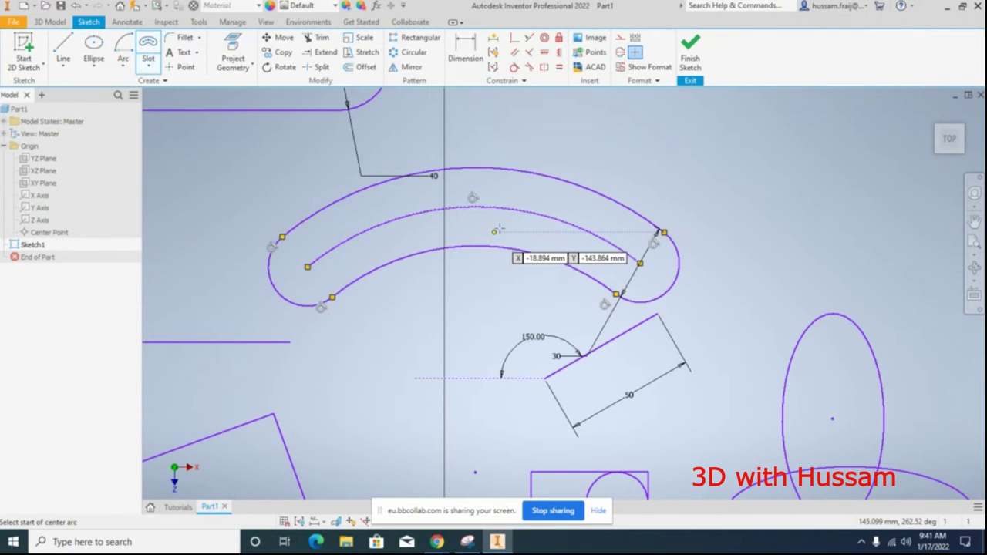
{"action": "scroll", "coordinate": [555, 198], "scroll_direction": "down", "scroll_amount": 3}
{"action": "left_click", "coordinate": [148, 67]}
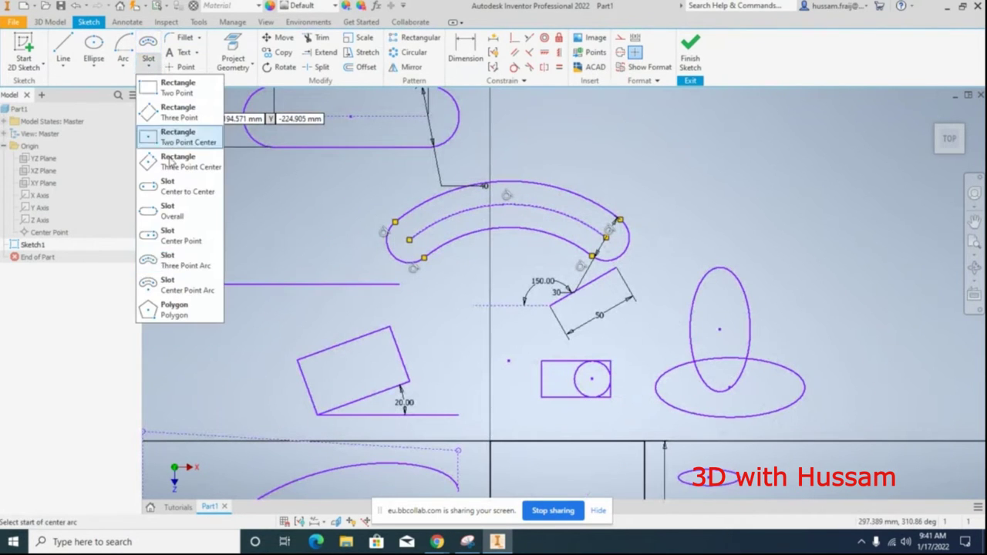
{"action": "left_click", "coordinate": [186, 309]}
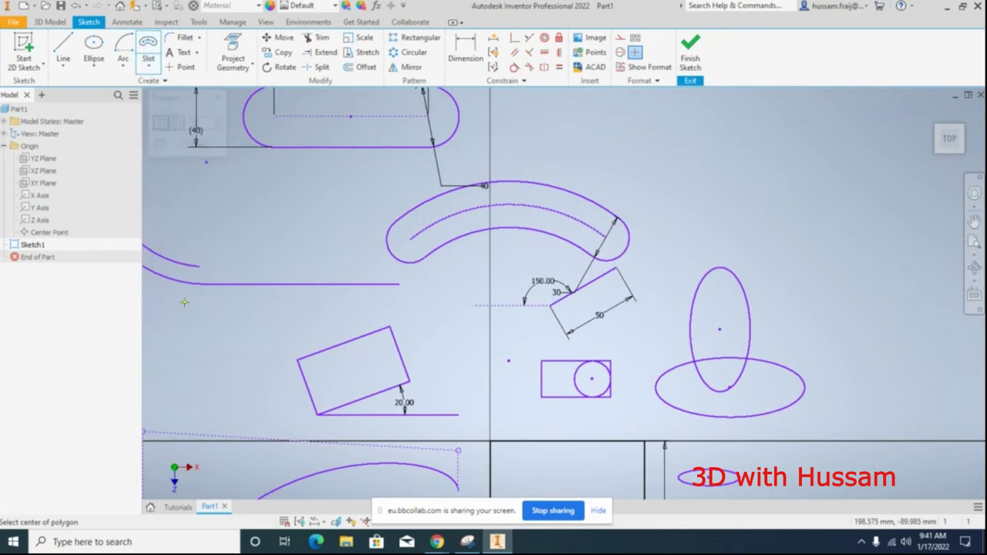
Draw a five-sided polygon at the right of the sketch.
{"action": "mouse_move", "coordinate": [199, 106]}
{"action": "left_mouse_down"}
{"action": "mouse_move", "coordinate": [784, 120]}
{"action": "mouse_move", "coordinate": [650, 153]}
{"action": "mouse_move", "coordinate": [591, 147]}
{"action": "left_mouse_up"}
{"action": "scroll", "coordinate": [523, 231], "scroll_direction": "down", "scroll_amount": 3}
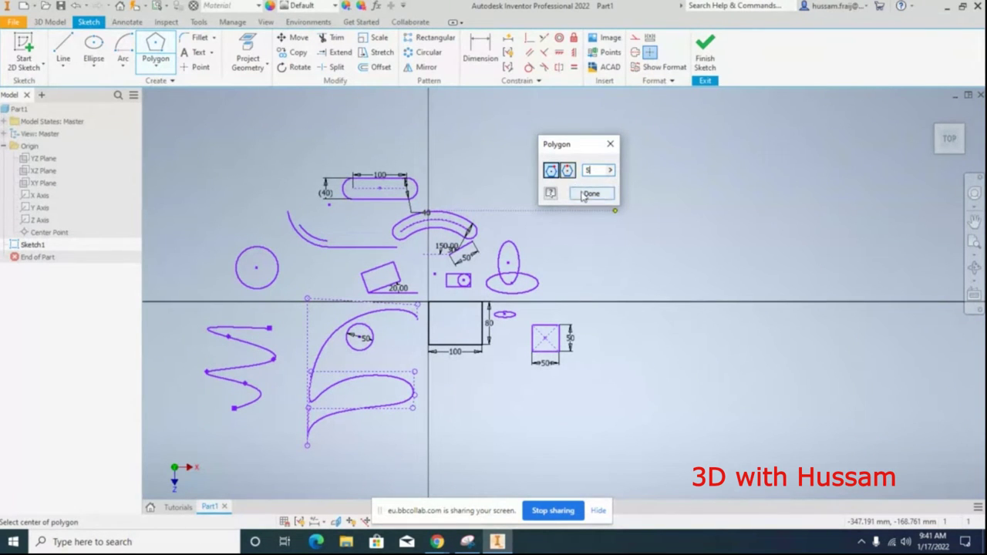
{"action": "left_click", "coordinate": [591, 193]}
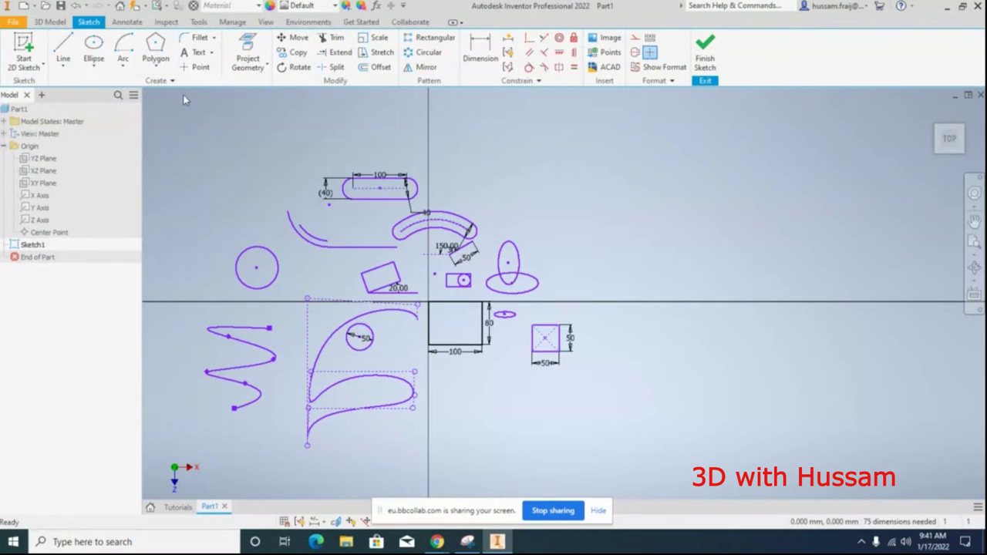
{"action": "left_click", "coordinate": [155, 48]}
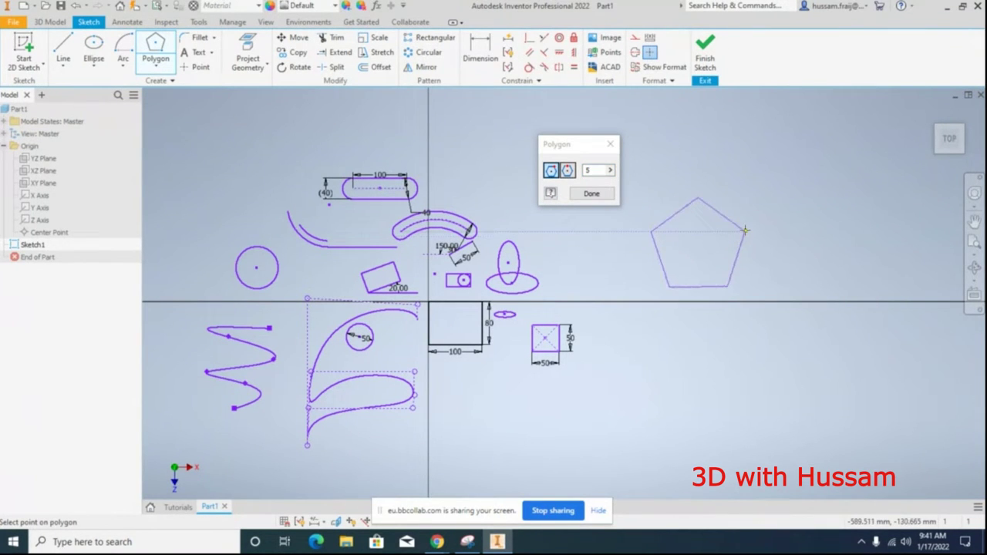
{"action": "left_click", "coordinate": [744, 230]}
Change the side count to 7 and draw a heptagon above the pentagon, then close Polygon.
{"action": "double_click", "coordinate": [590, 169]}
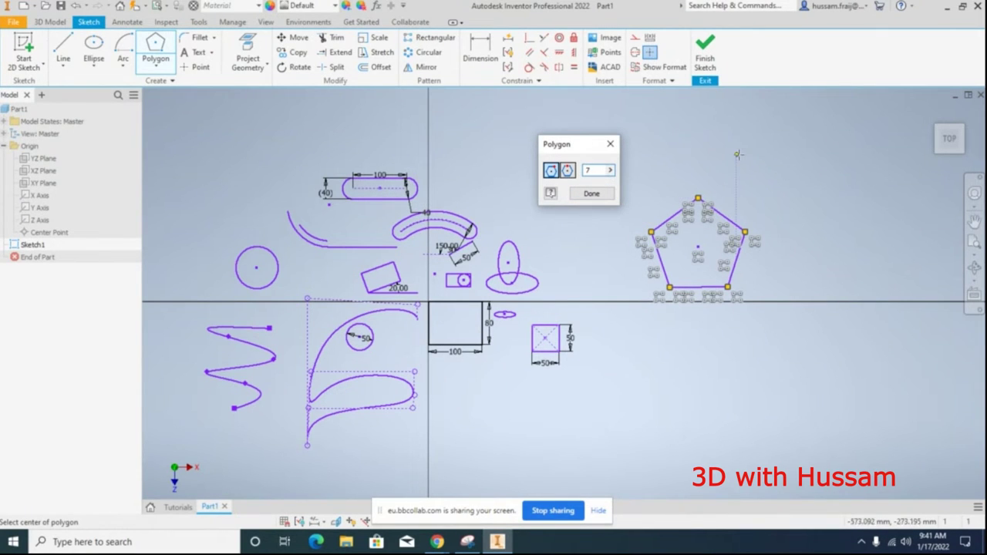
{"action": "left_click", "coordinate": [768, 154]}
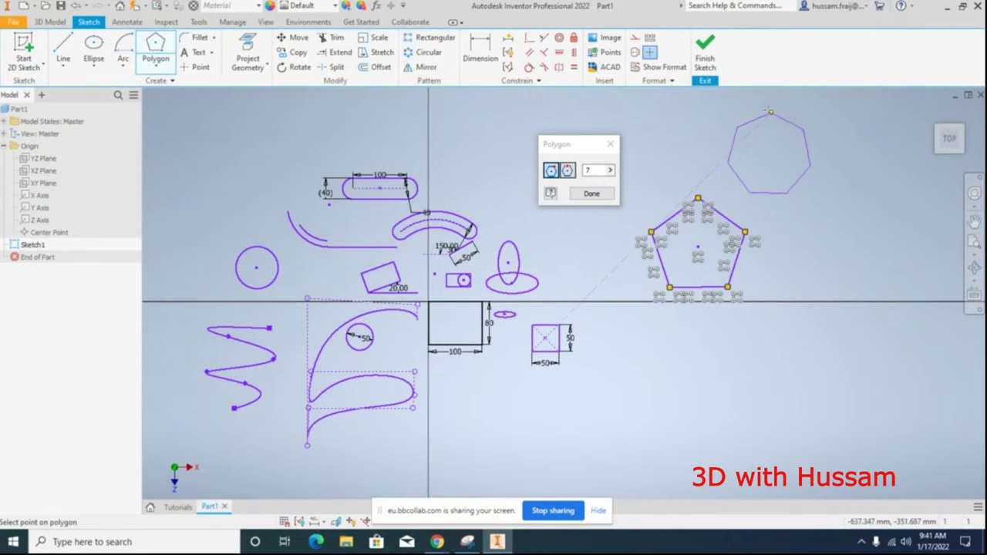
{"action": "left_click", "coordinate": [805, 133]}
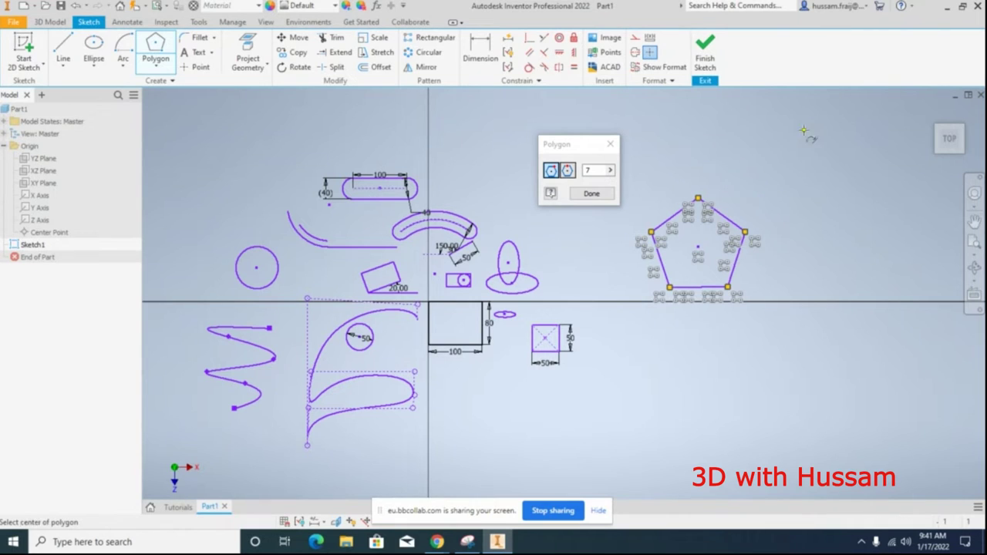
{"action": "left_click", "coordinate": [612, 146]}
{"action": "scroll", "coordinate": [539, 247], "scroll_direction": "down", "scroll_amount": 5}
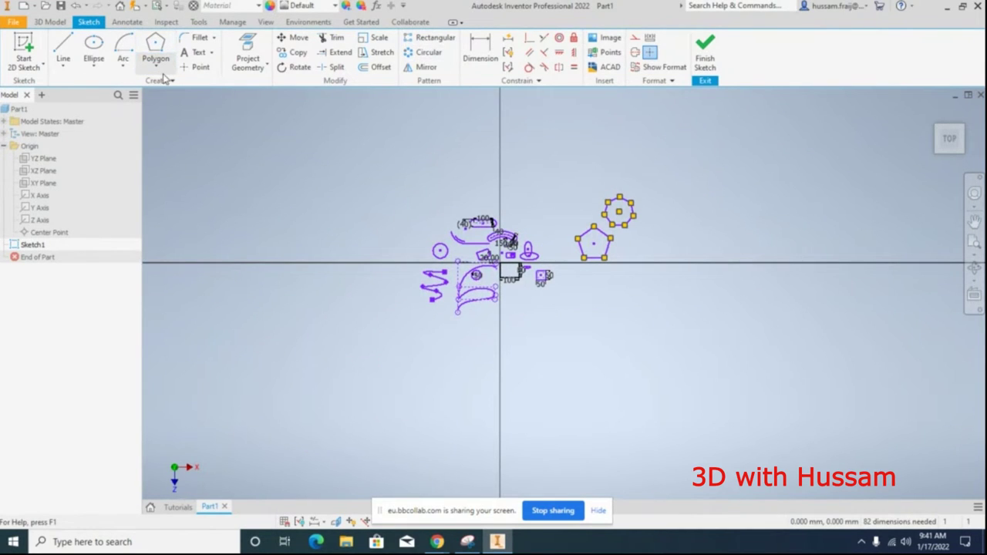
Fillet the tilted rectangle's top-right and top-left corners with a 5 mm radius.
{"action": "left_click", "coordinate": [199, 39]}
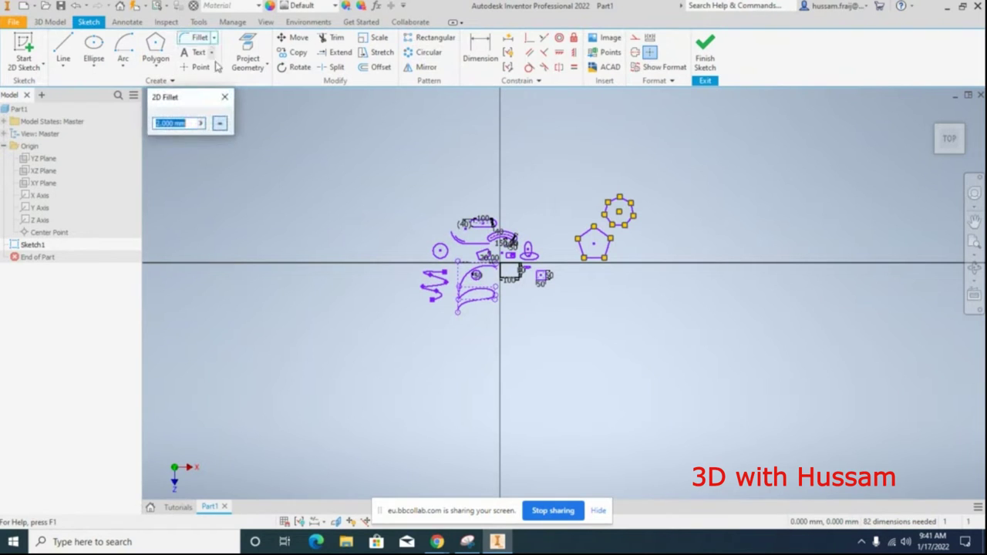
{"action": "left_click", "coordinate": [226, 98]}
{"action": "left_click", "coordinate": [213, 37]}
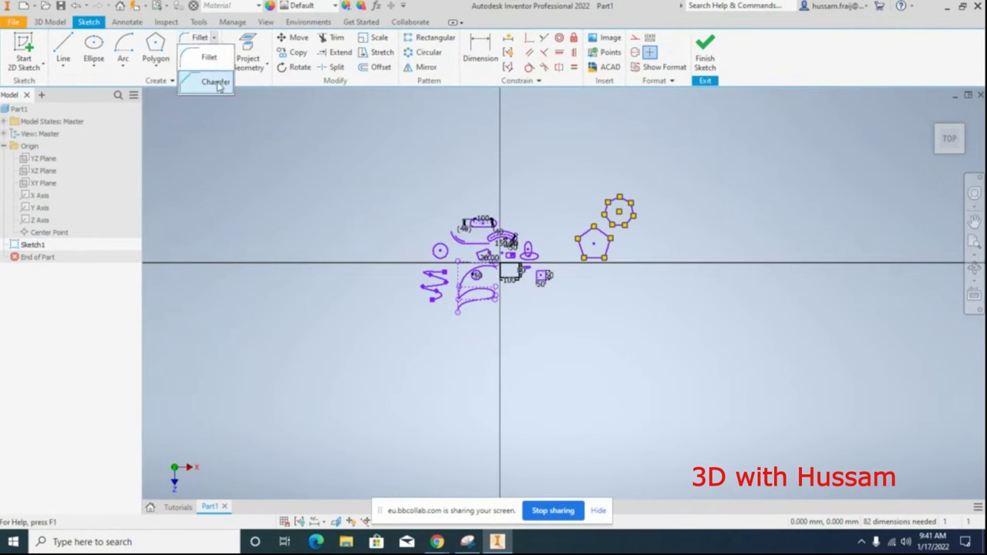
{"action": "scroll", "coordinate": [488, 257], "scroll_direction": "down", "scroll_amount": 5}
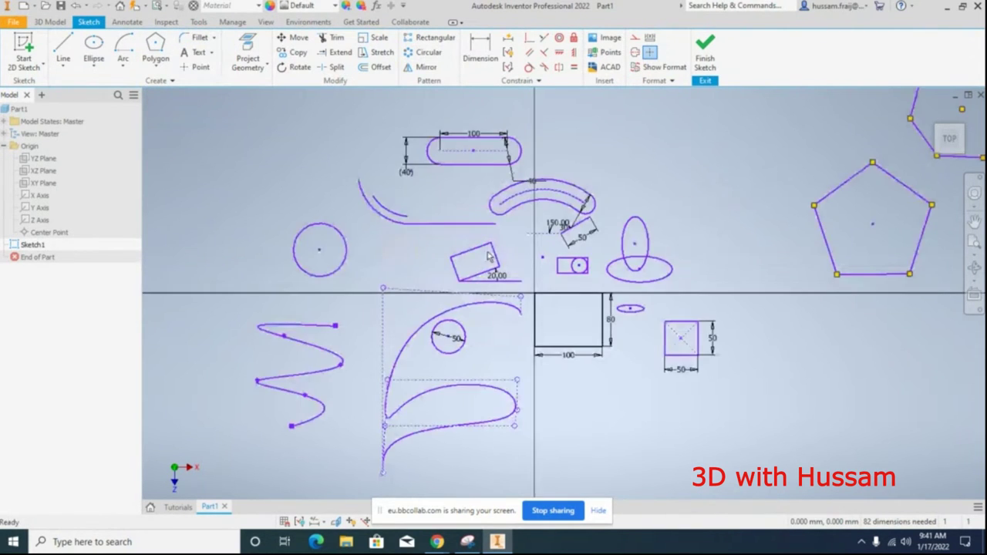
{"action": "scroll", "coordinate": [487, 257], "scroll_direction": "down", "scroll_amount": 5}
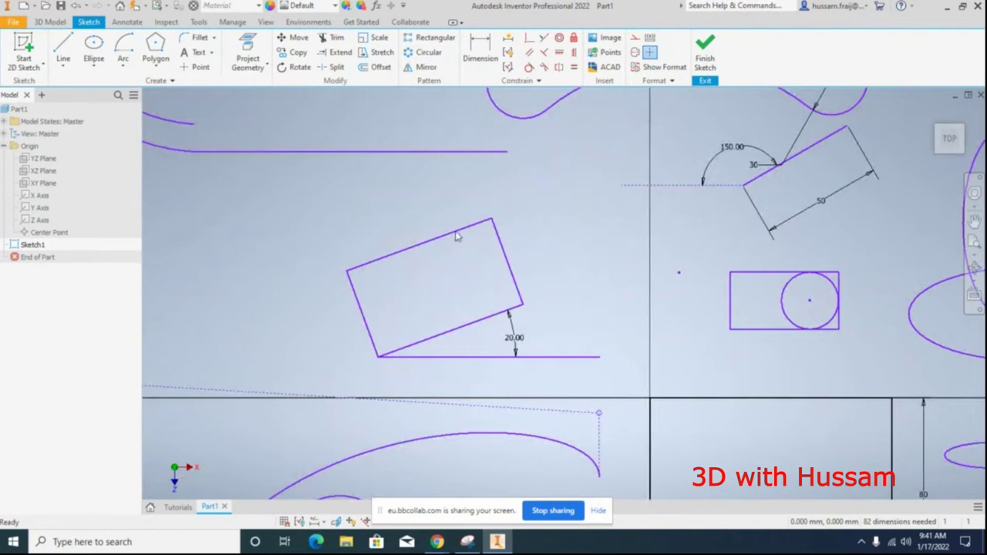
{"action": "scroll", "coordinate": [448, 285], "scroll_direction": "down", "scroll_amount": 2}
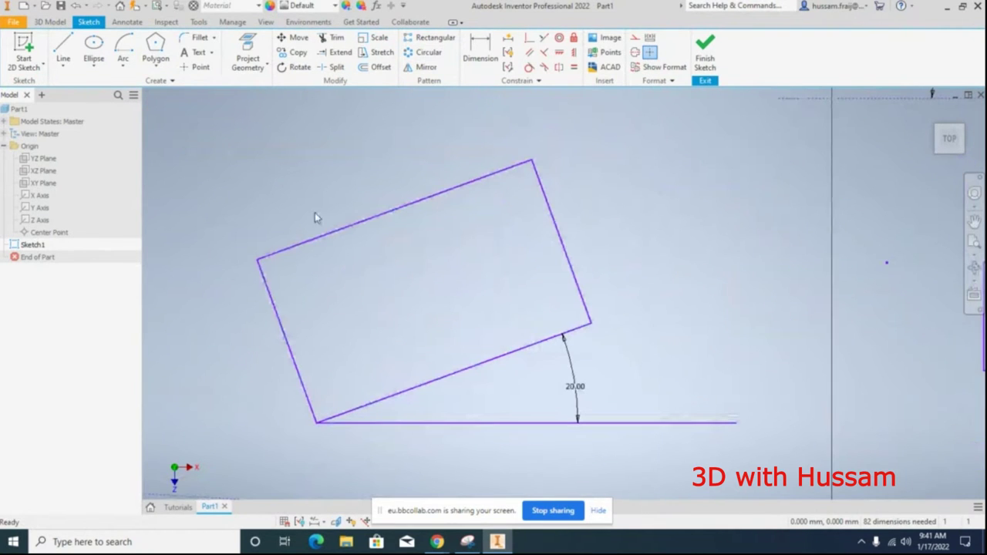
{"action": "left_click", "coordinate": [191, 38]}
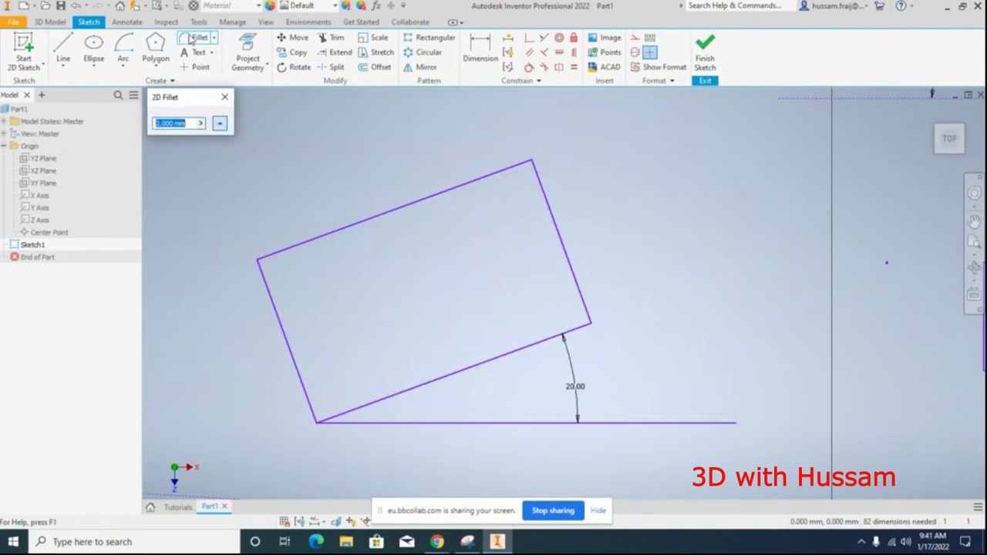
{"action": "left_click", "coordinate": [479, 180]}
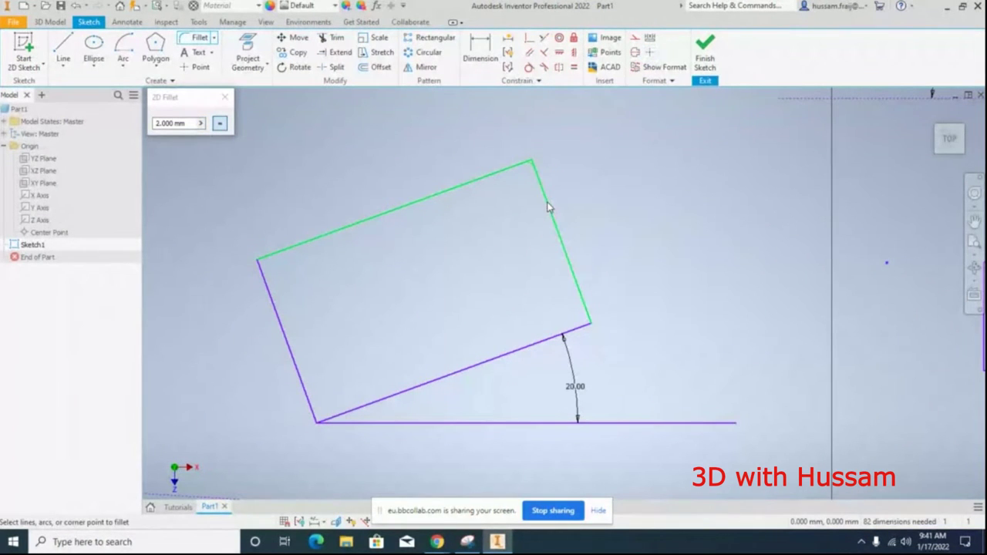
{"action": "left_click_drag", "start_coordinate": [191, 125], "coordinate": [150, 128]}
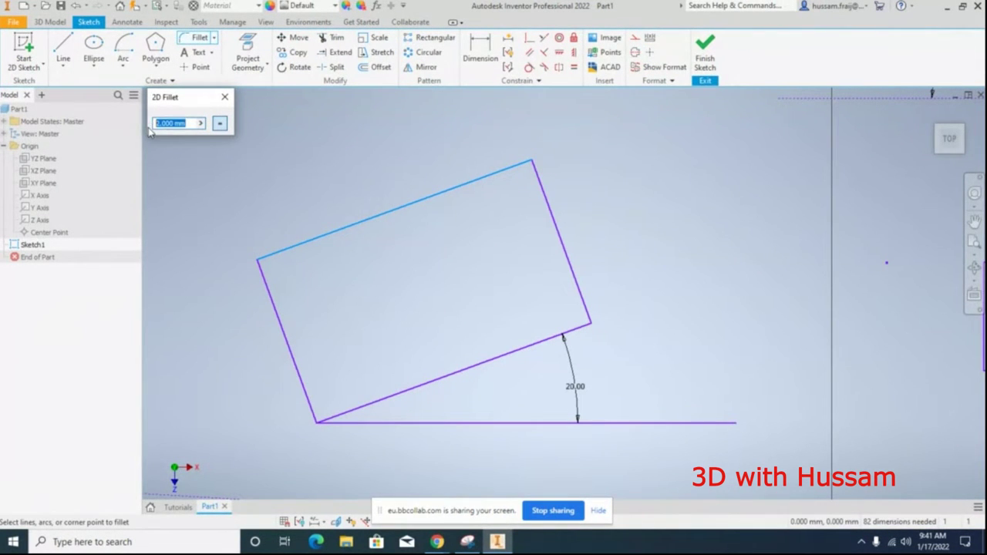
{"action": "left_click", "coordinate": [549, 208]}
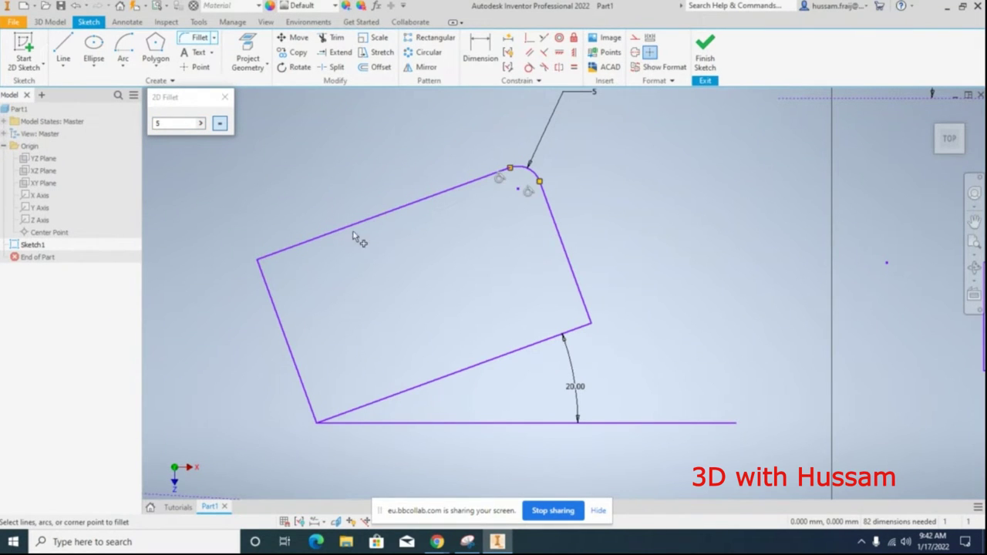
{"action": "left_click", "coordinate": [279, 312]}
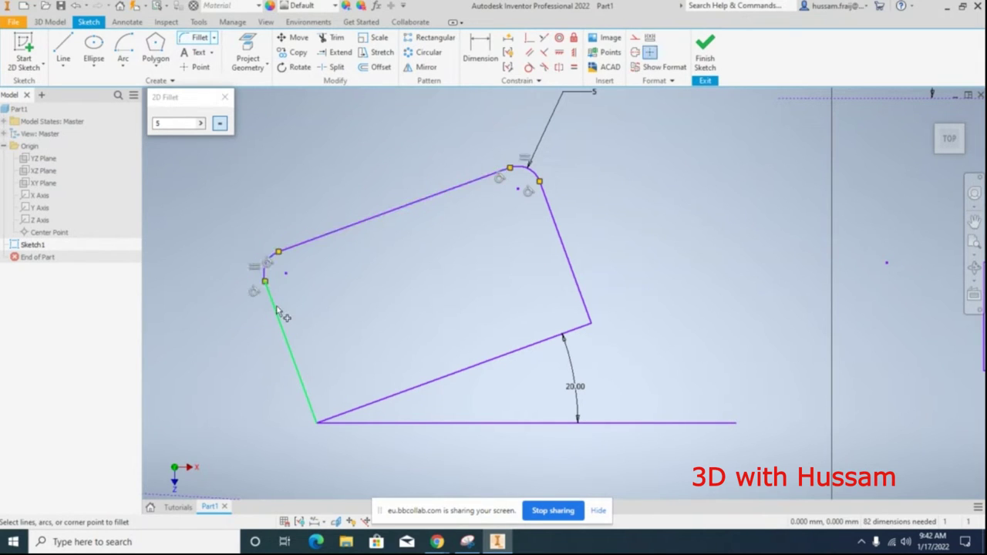
{"action": "left_click", "coordinate": [225, 97]}
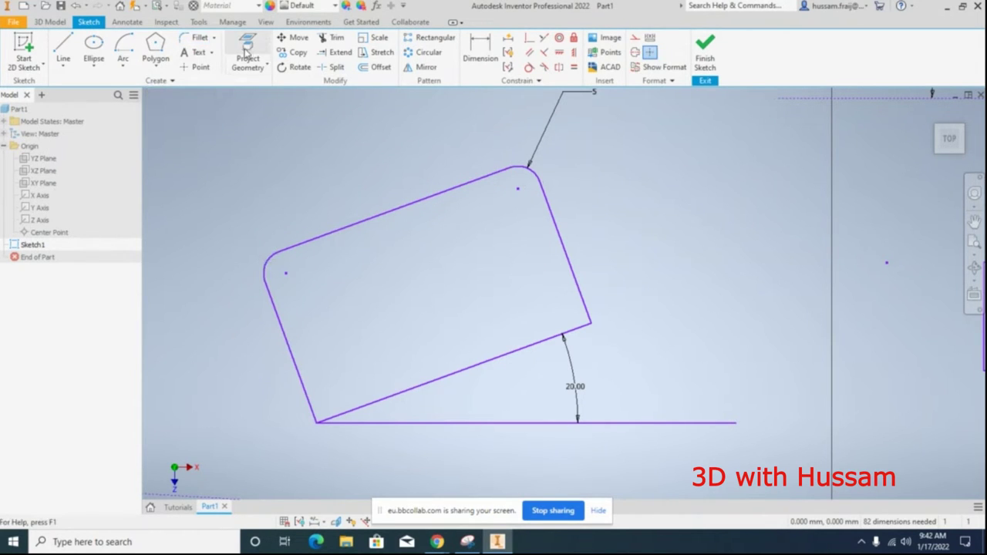
Chamfer the rectangle's bottom-right and bottom-left corners with equal 5 mm distances.
{"action": "left_click", "coordinate": [215, 38]}
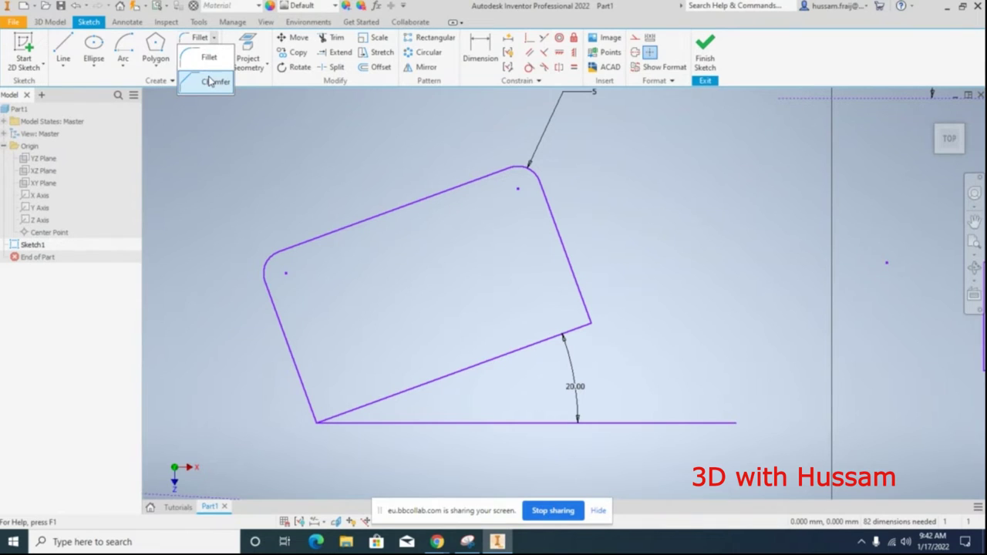
{"action": "left_click", "coordinate": [211, 81]}
{"action": "left_click_drag", "start_coordinate": [244, 133], "coordinate": [206, 128]}
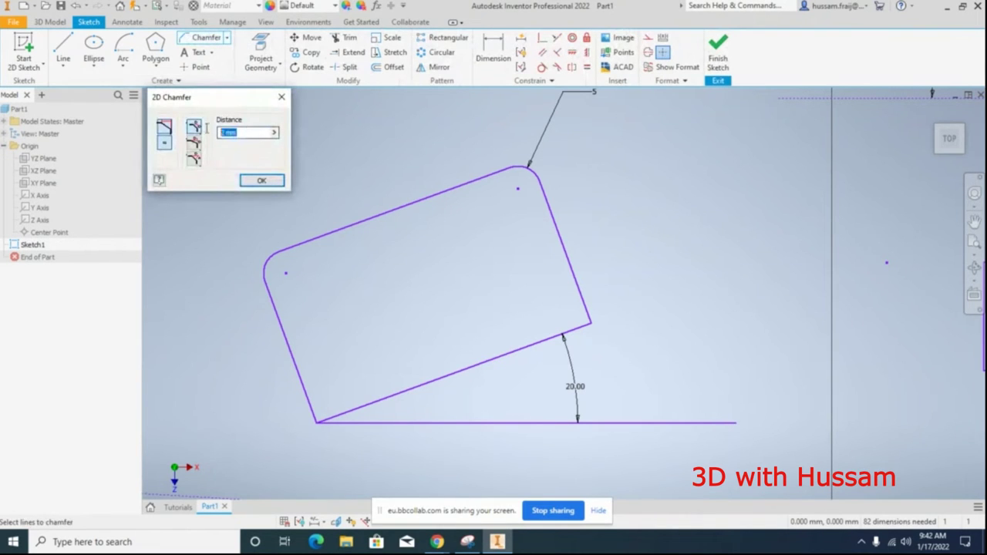
{"action": "left_click", "coordinate": [565, 260]}
{"action": "left_click", "coordinate": [539, 347]}
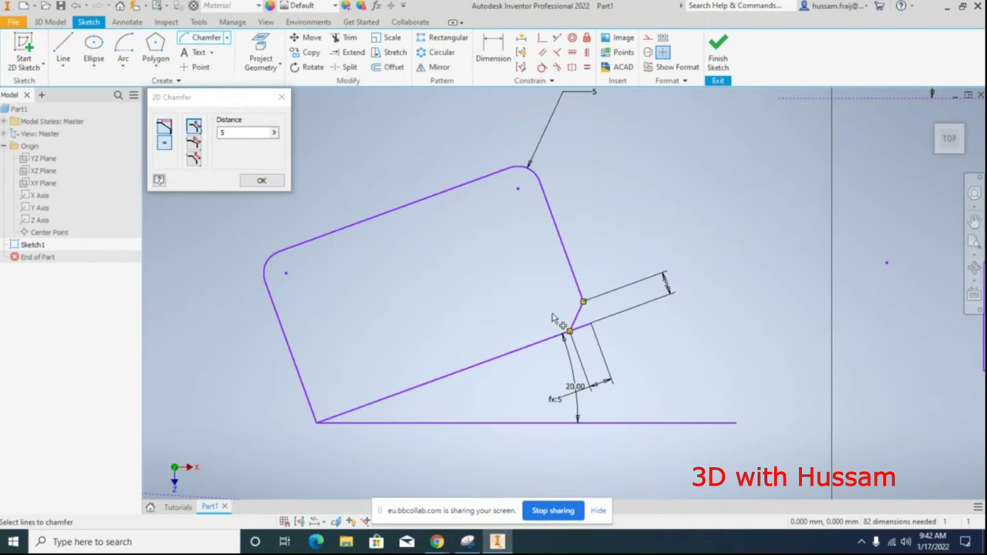
{"action": "left_click", "coordinate": [304, 393]}
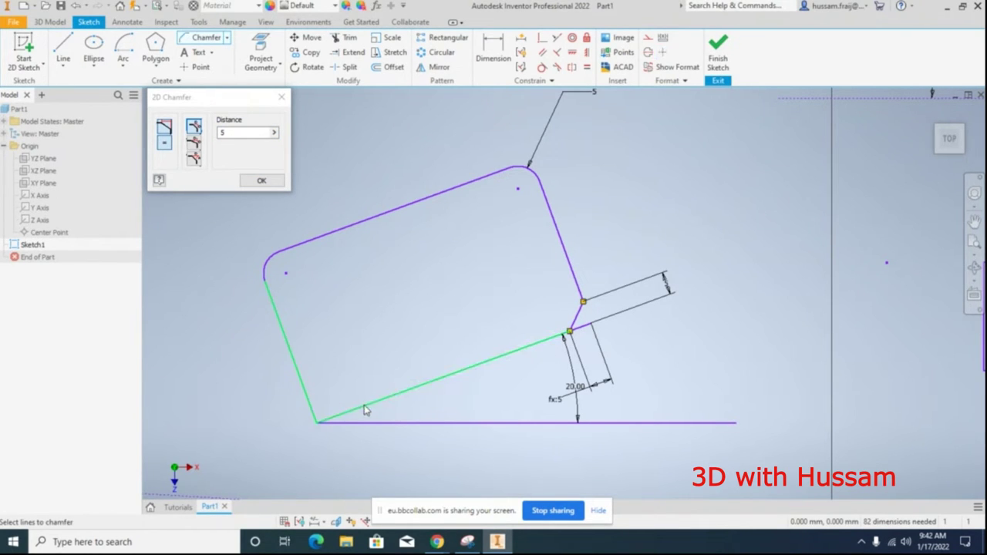
{"action": "left_click", "coordinate": [364, 404]}
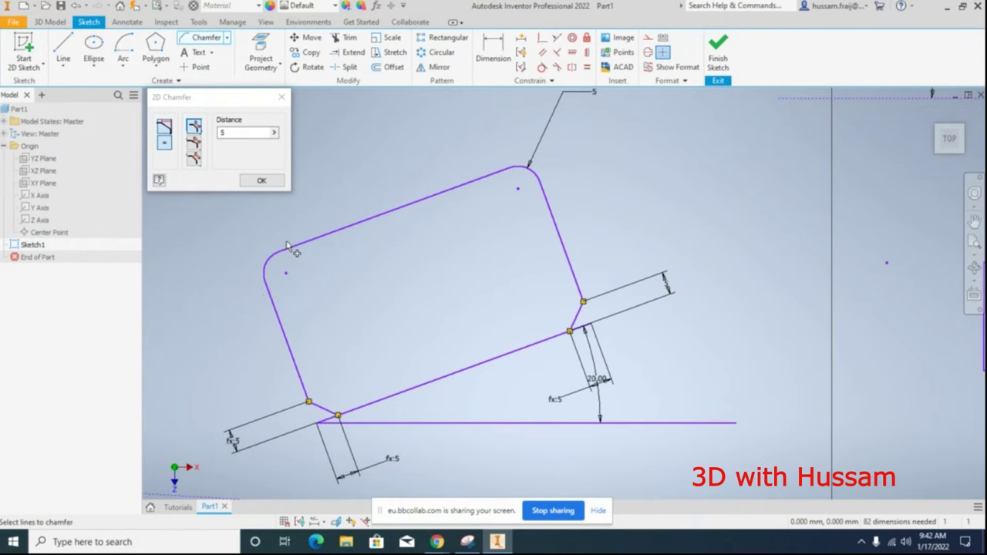
{"action": "left_click", "coordinate": [261, 180]}
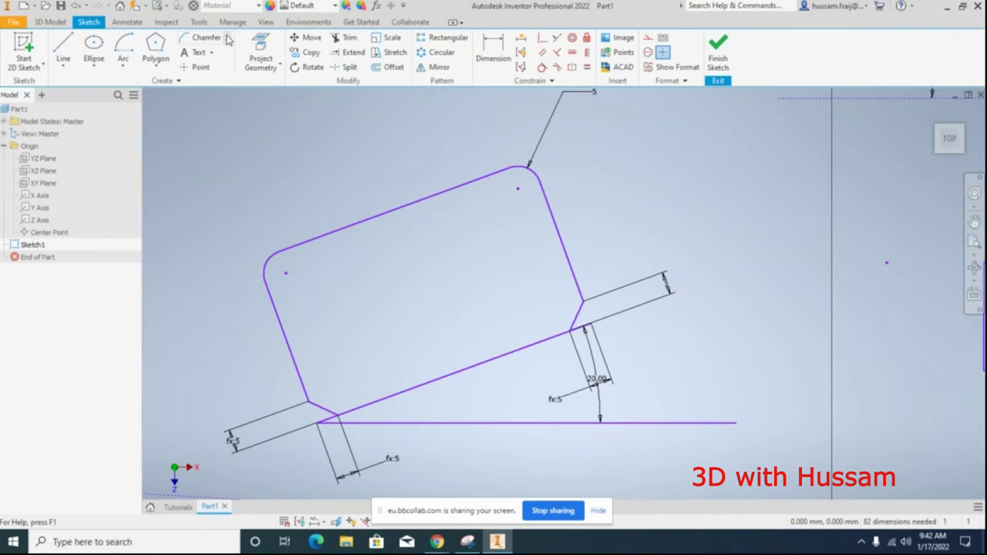
{"action": "left_click", "coordinate": [226, 37]}
{"action": "scroll", "coordinate": [260, 113], "scroll_direction": "down", "scroll_amount": 3}
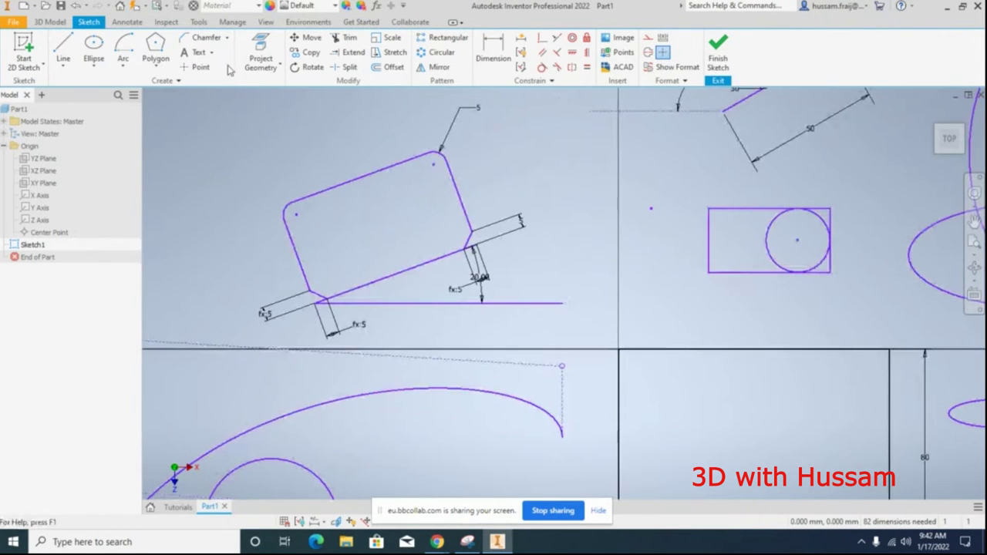
Place a sketch text box containing the user's name left of the tilted rectangle.
{"action": "left_click", "coordinate": [199, 53]}
{"action": "scroll", "coordinate": [546, 231], "scroll_direction": "down", "scroll_amount": 4}
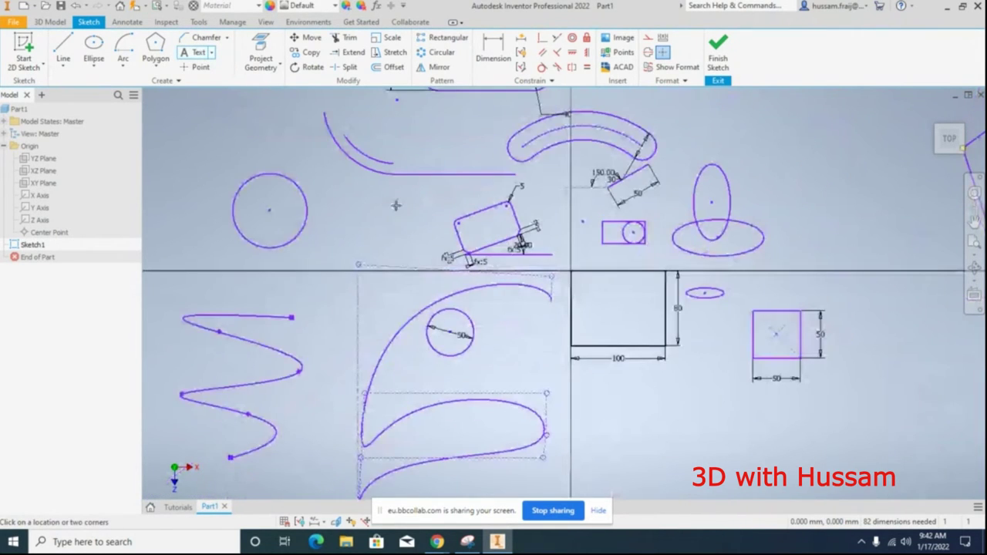
{"action": "scroll", "coordinate": [352, 220], "scroll_direction": "up", "scroll_amount": 5}
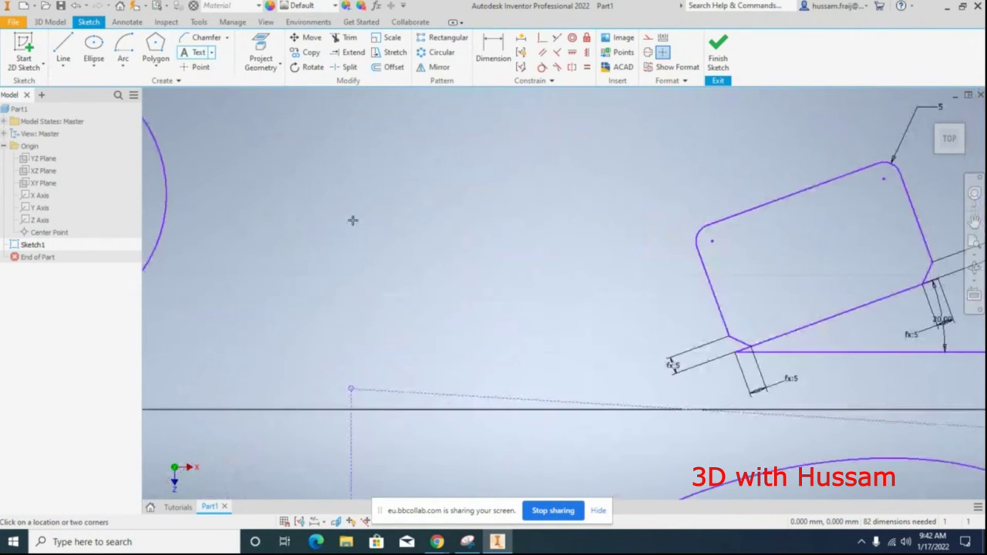
{"action": "left_click", "coordinate": [513, 289]}
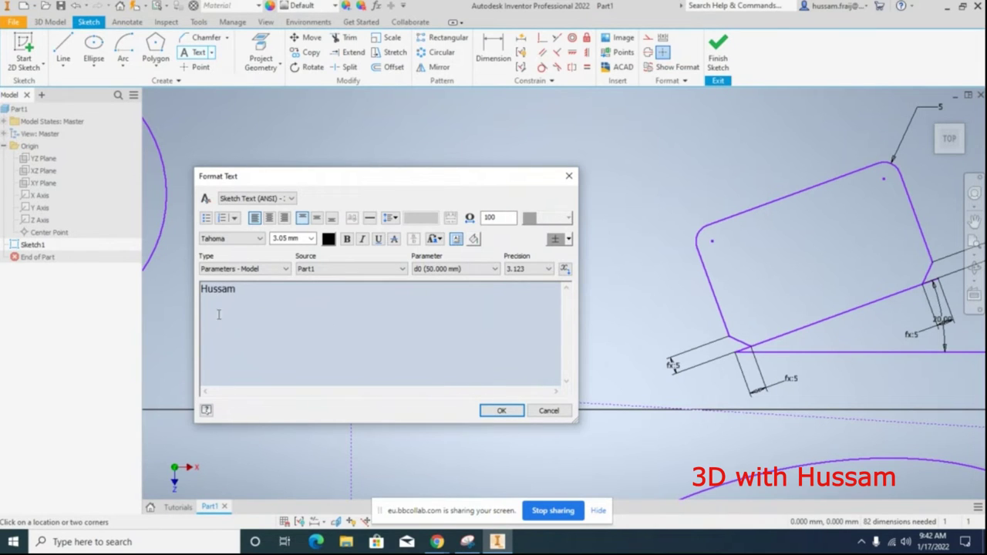
{"action": "double_click", "coordinate": [262, 289]}
{"action": "left_click", "coordinate": [280, 237]}
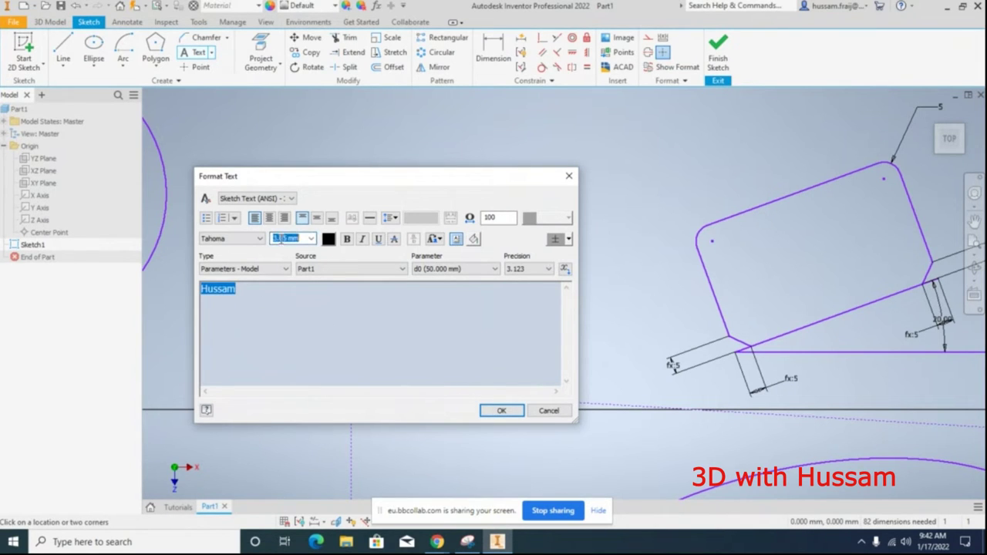
{"action": "key", "text": "Return"}
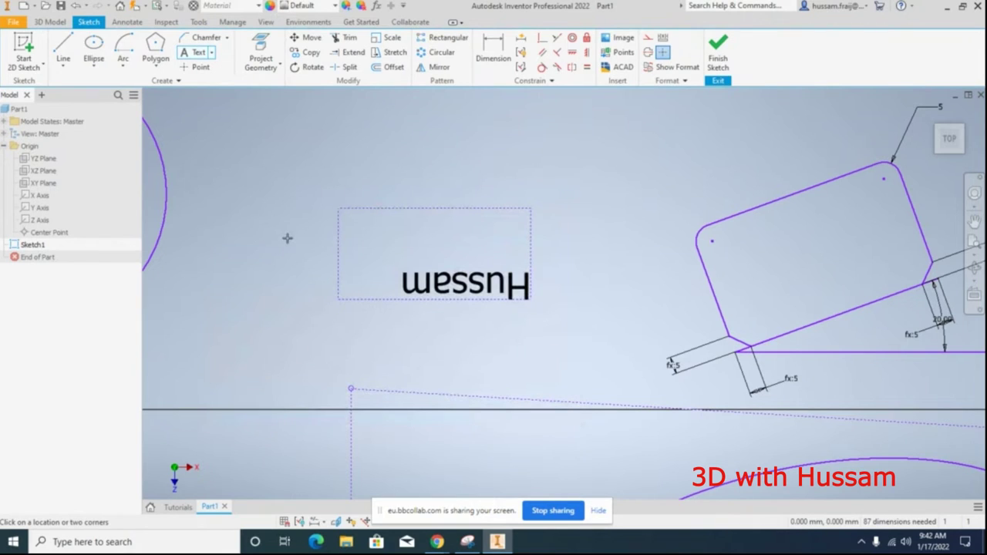
{"action": "right_click", "coordinate": [535, 208]}
Rotate the upside-down name text about its corner so it reads upright, then shift it up-left.
{"action": "left_click", "coordinate": [571, 202]}
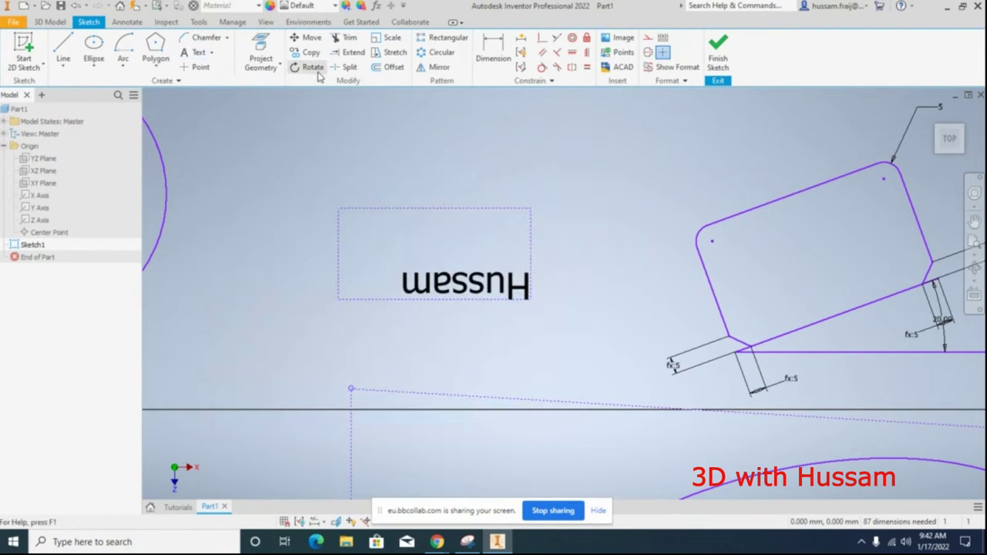
{"action": "left_click", "coordinate": [312, 67]}
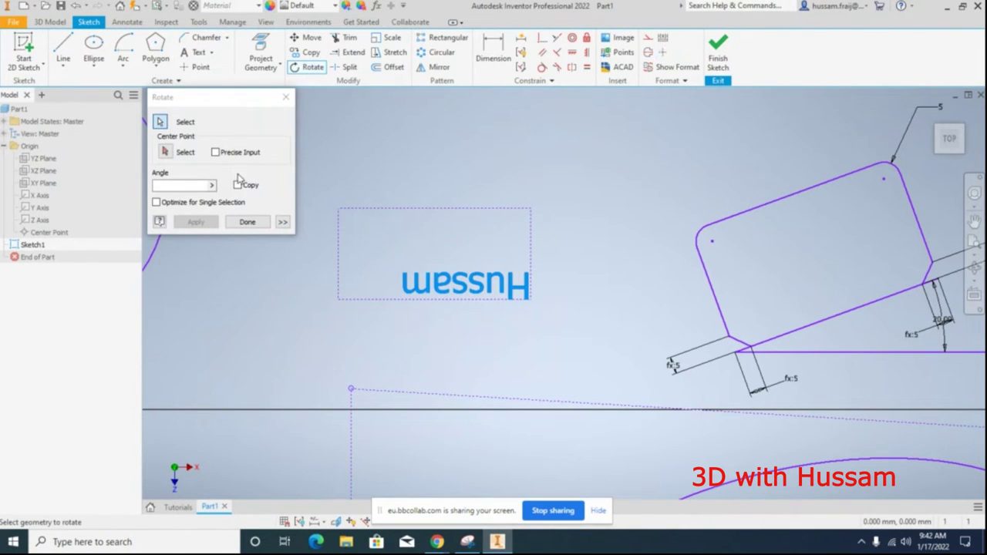
{"action": "left_click", "coordinate": [529, 299]}
{"action": "key", "text": "Escape"}
{"action": "left_click", "coordinate": [164, 151]}
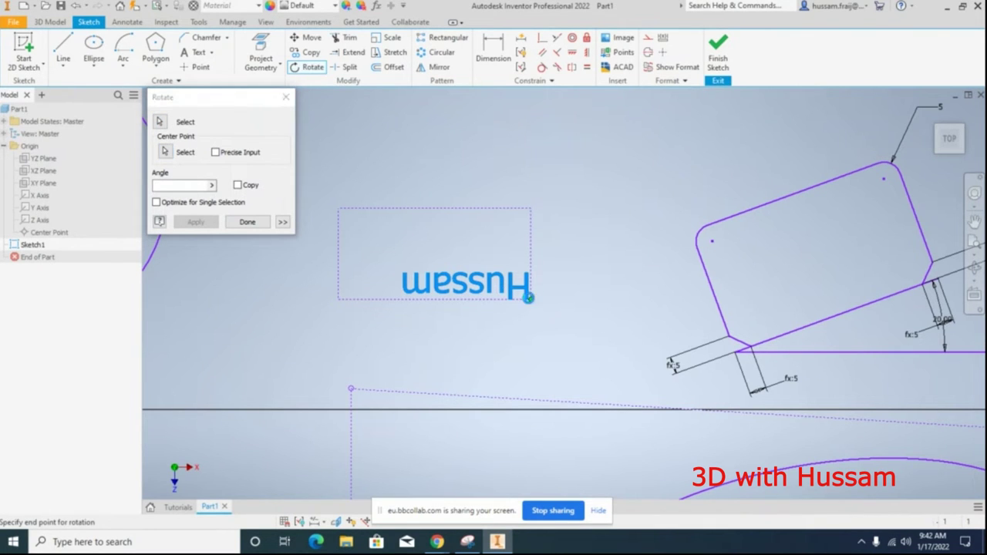
{"action": "left_click", "coordinate": [532, 299]}
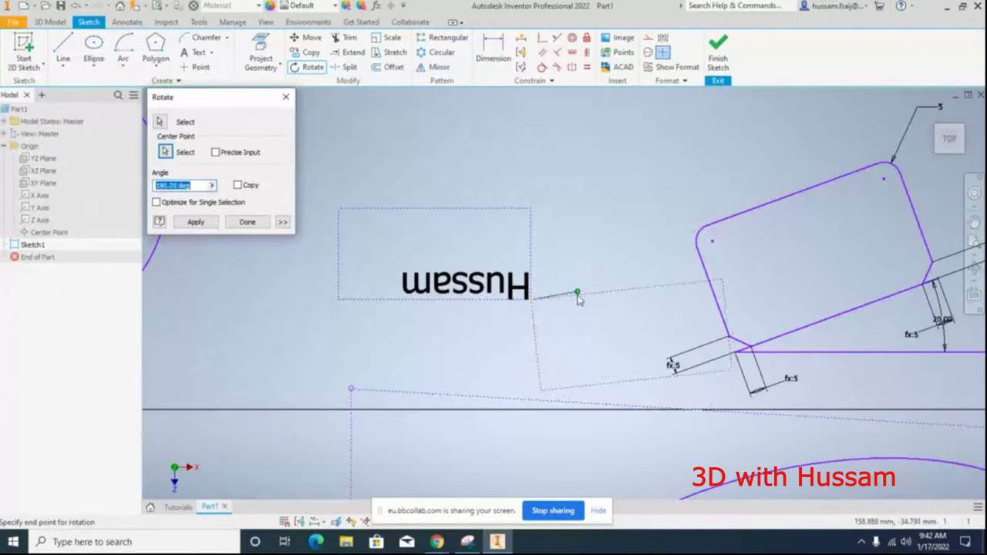
{"action": "left_click", "coordinate": [578, 304]}
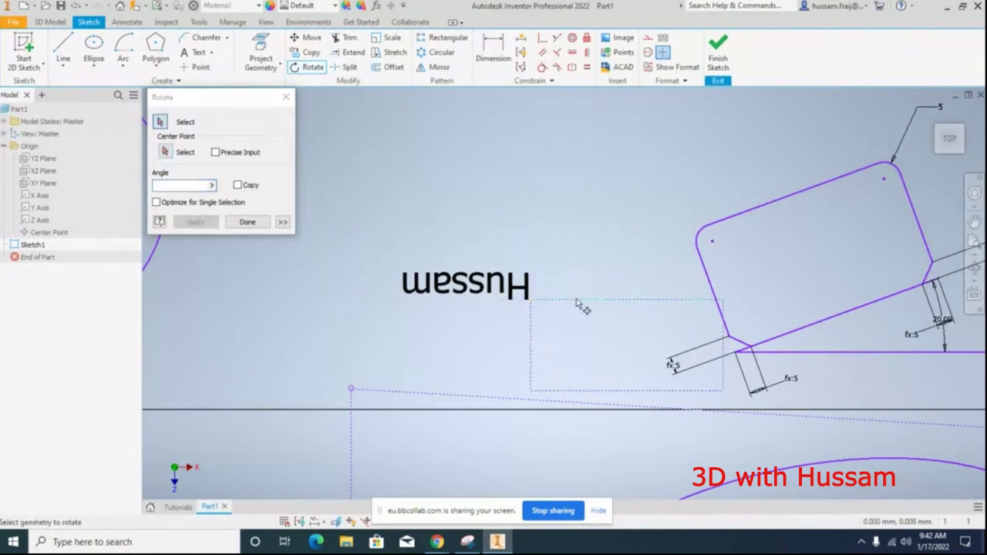
{"action": "left_click", "coordinate": [247, 222]}
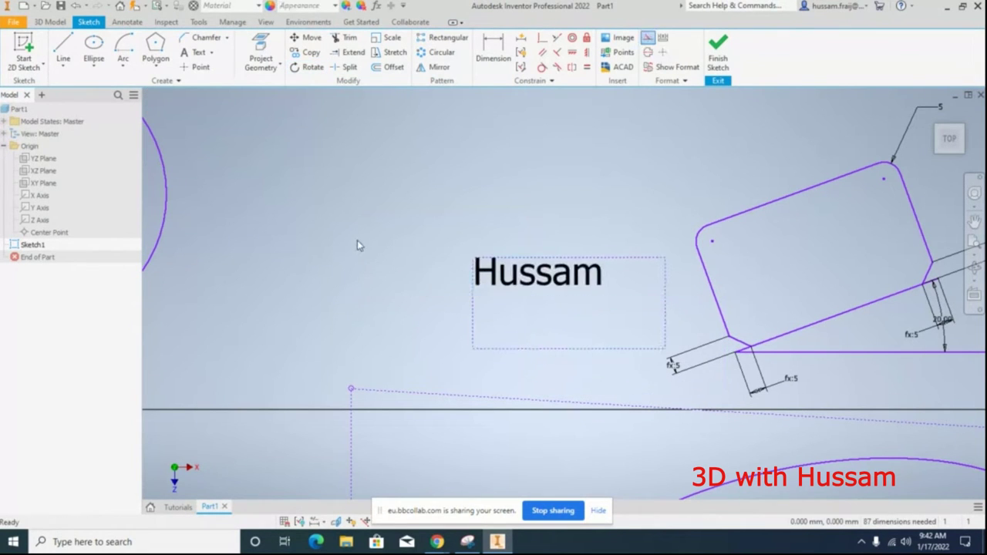
{"action": "left_click_drag", "start_coordinate": [478, 269], "coordinate": [318, 221]}
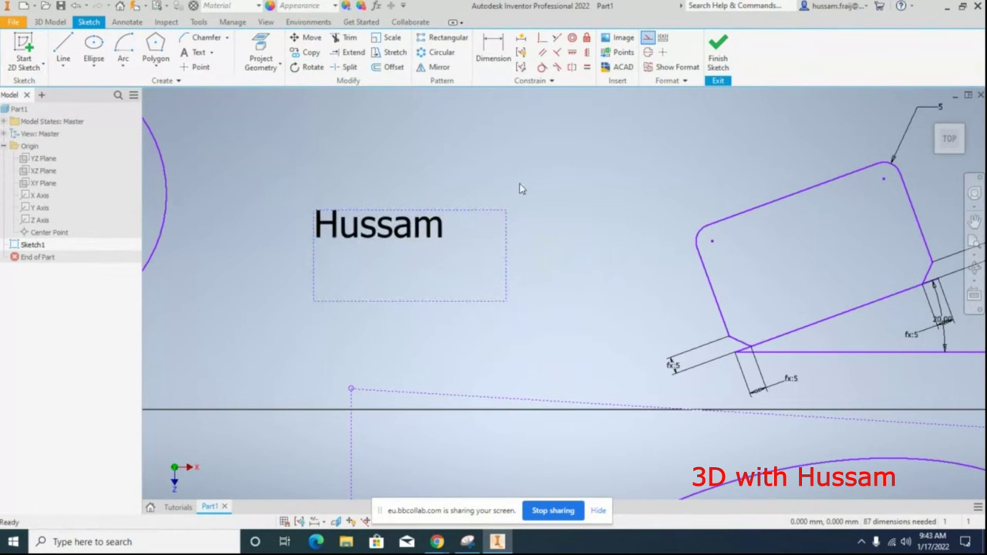
Set the name text's size to 10 mm.
{"action": "left_click", "coordinate": [402, 240]}
{"action": "double_click", "coordinate": [402, 241]}
{"action": "key", "text": "ctrl+a"}
{"action": "left_click", "coordinate": [306, 238]}
{"action": "type", "text": "1"}
{"action": "key", "text": "Return"}
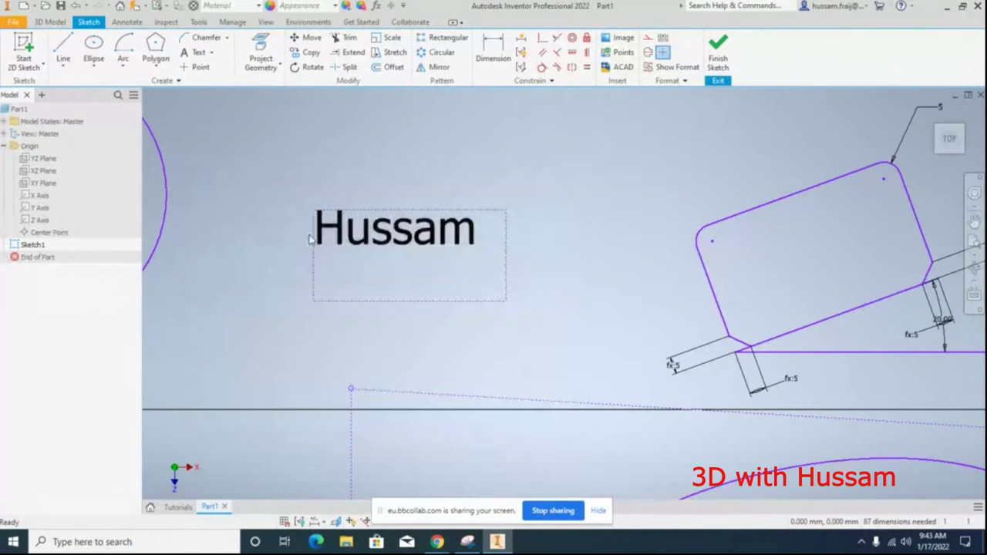
Make the name text blue and adjust its width percentage.
{"action": "double_click", "coordinate": [353, 235]}
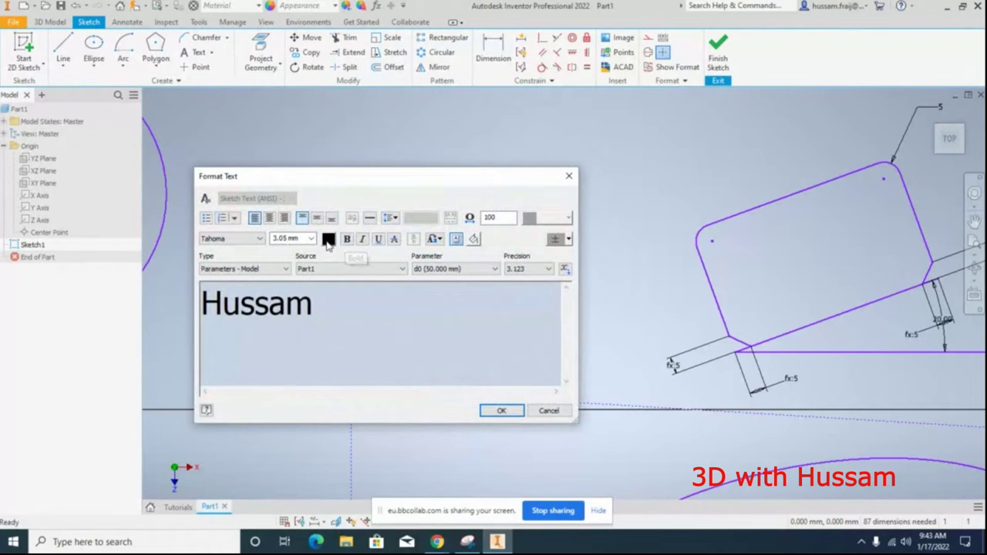
{"action": "key", "text": "ctrl+a"}
{"action": "left_click", "coordinate": [328, 237]}
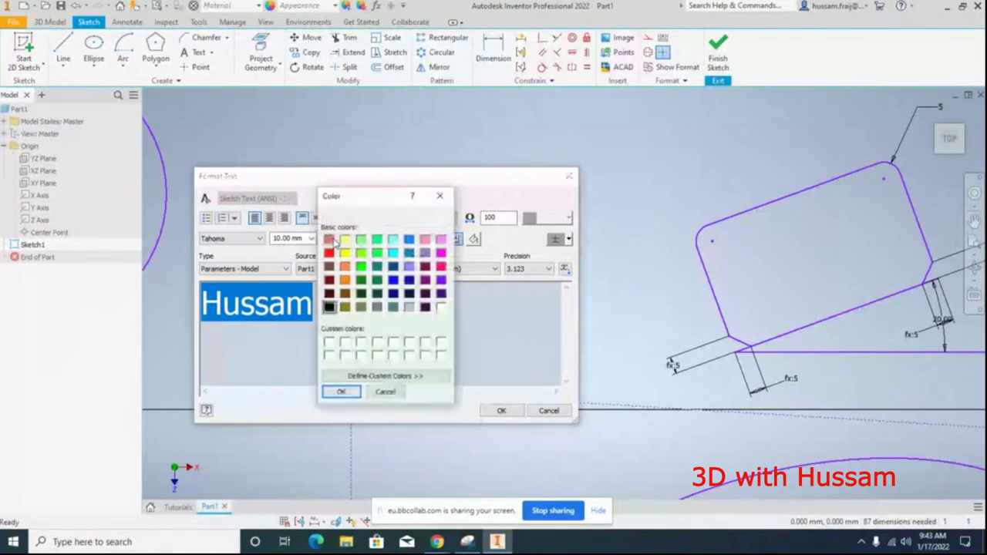
{"action": "left_click", "coordinate": [395, 281]}
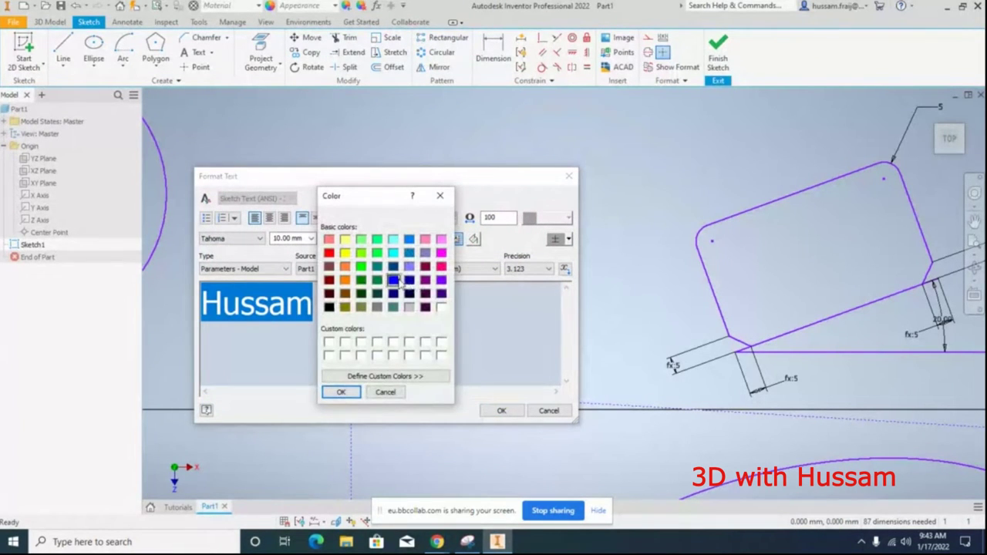
{"action": "left_click", "coordinate": [340, 392]}
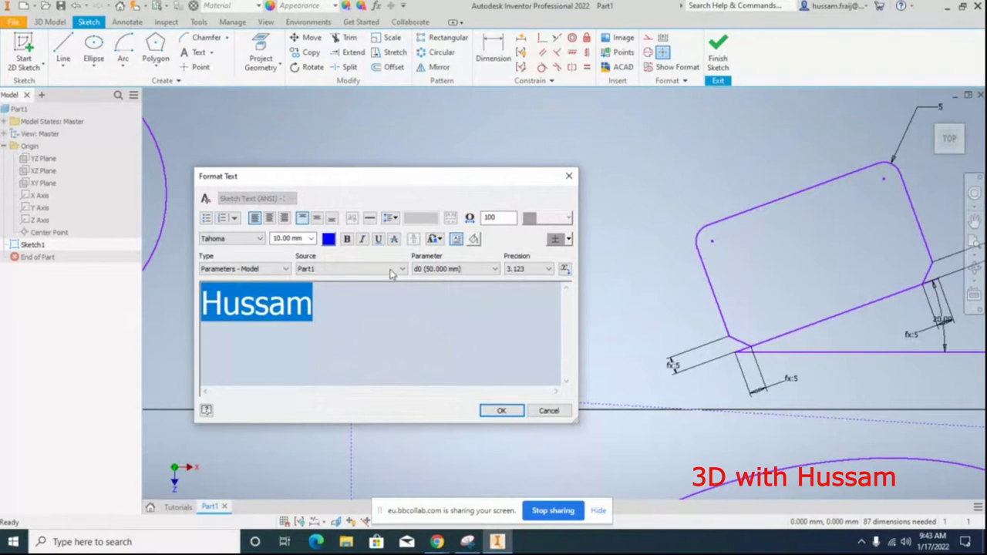
{"action": "double_click", "coordinate": [498, 218]}
{"action": "left_click", "coordinate": [501, 411]}
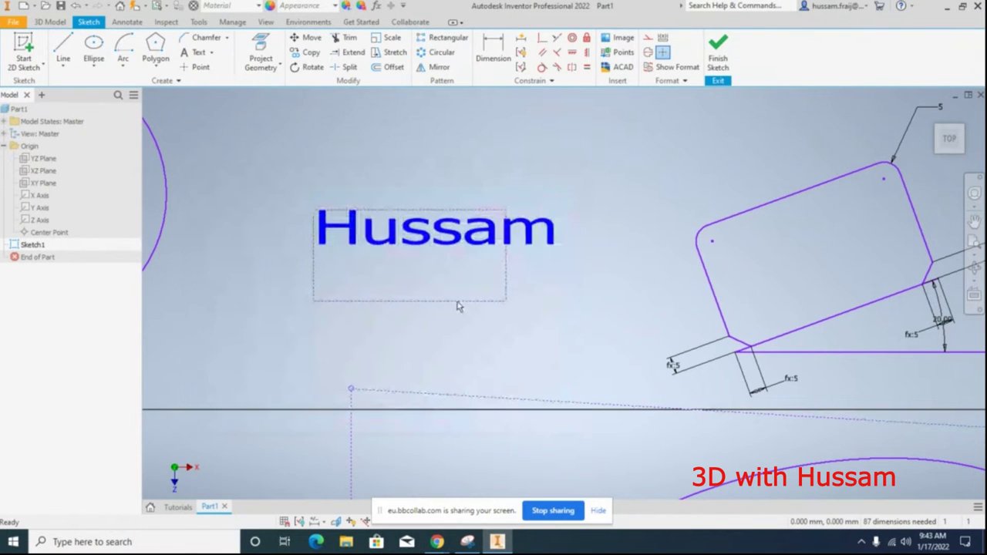
Keep the text font as Tahoma and fit the whole sketch in view.
{"action": "double_click", "coordinate": [444, 244]}
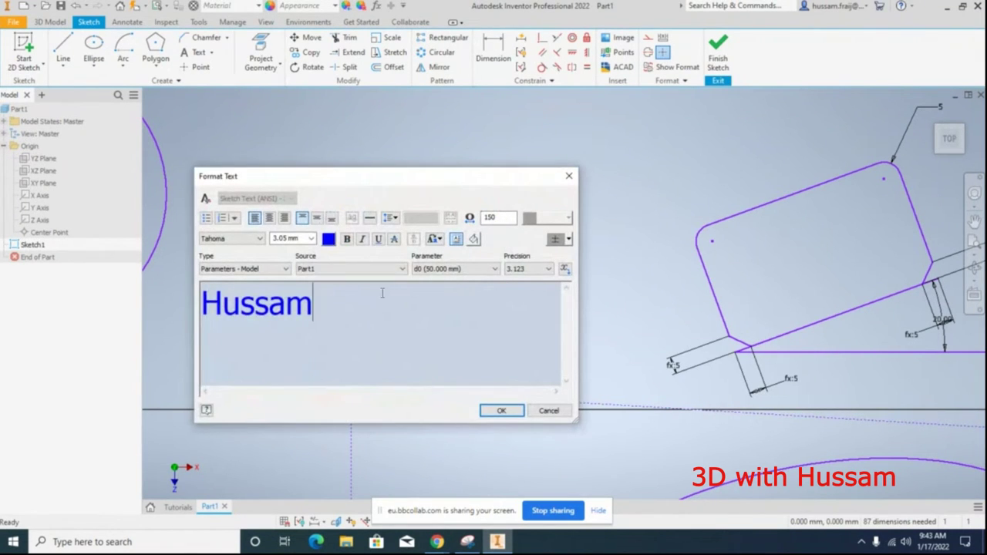
{"action": "left_click", "coordinate": [249, 240]}
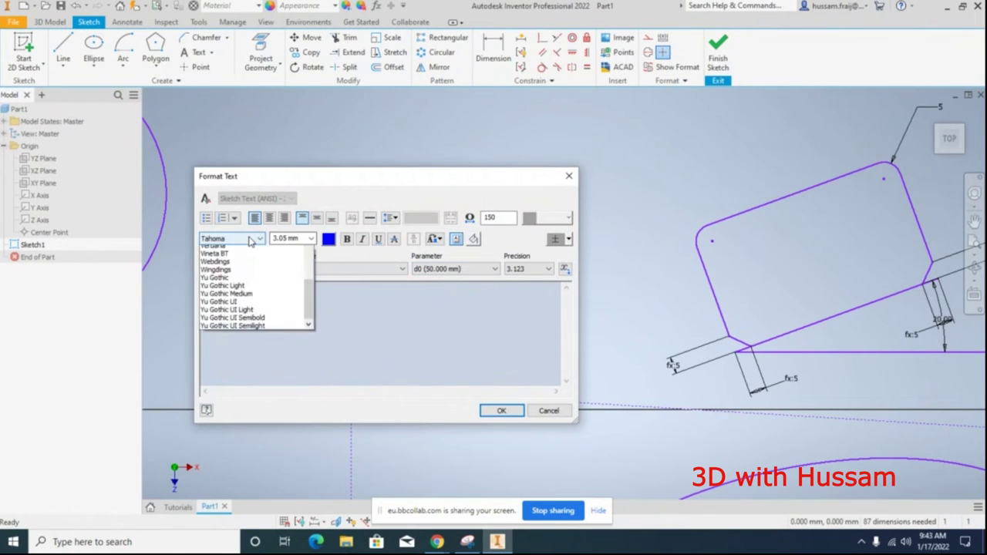
{"action": "left_click", "coordinate": [254, 280]}
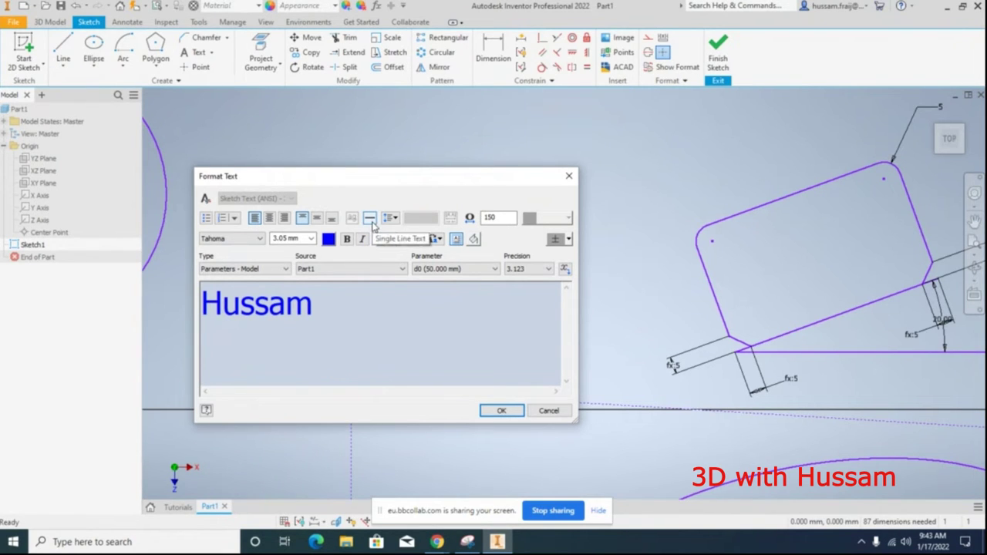
{"action": "left_click", "coordinate": [548, 411]}
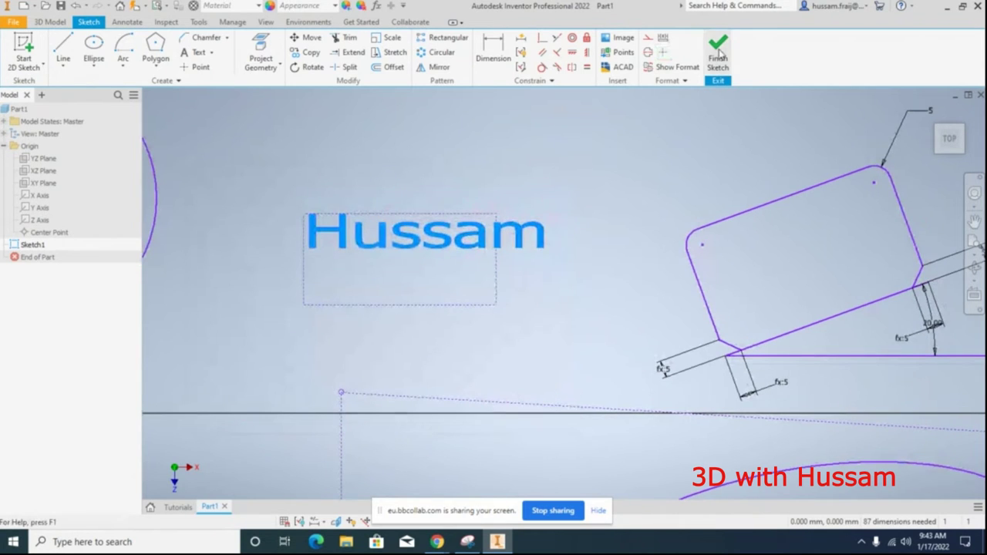
{"action": "scroll", "coordinate": [549, 254], "scroll_direction": "down", "scroll_amount": 5}
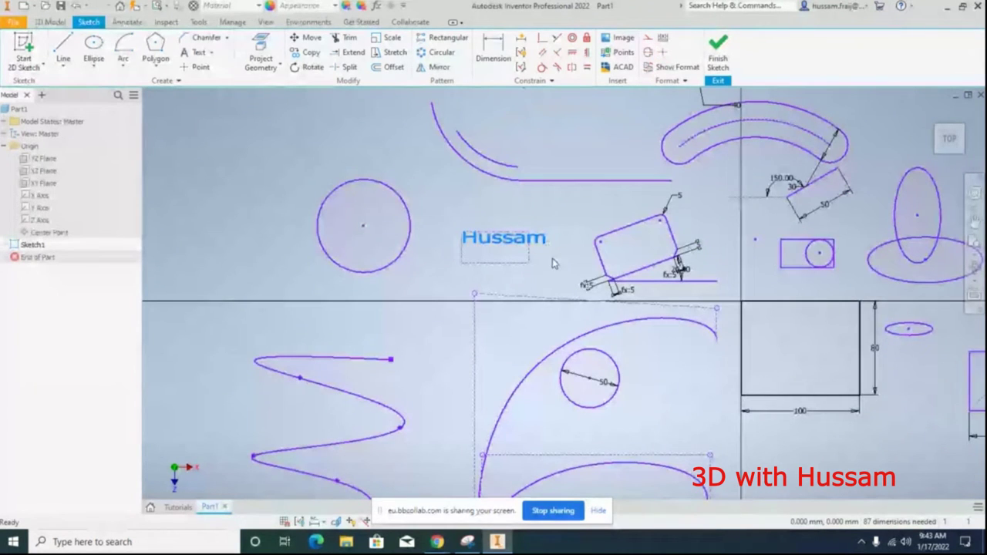
{"action": "middle_click_drag", "start_coordinate": [541, 265], "coordinate": [495, 289]}
{"action": "left_click_drag", "start_coordinate": [472, 264], "coordinate": [458, 264]}
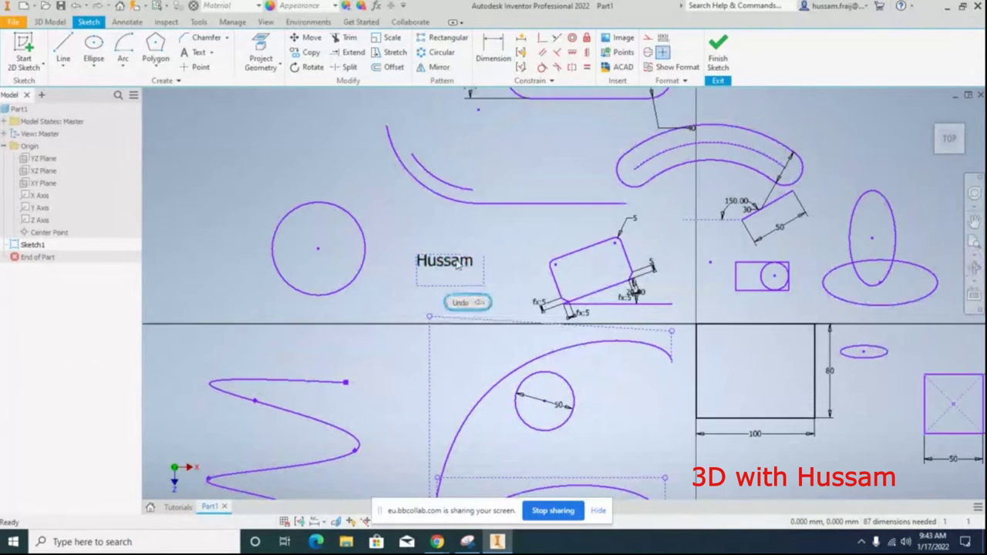
{"action": "key", "text": "Home"}
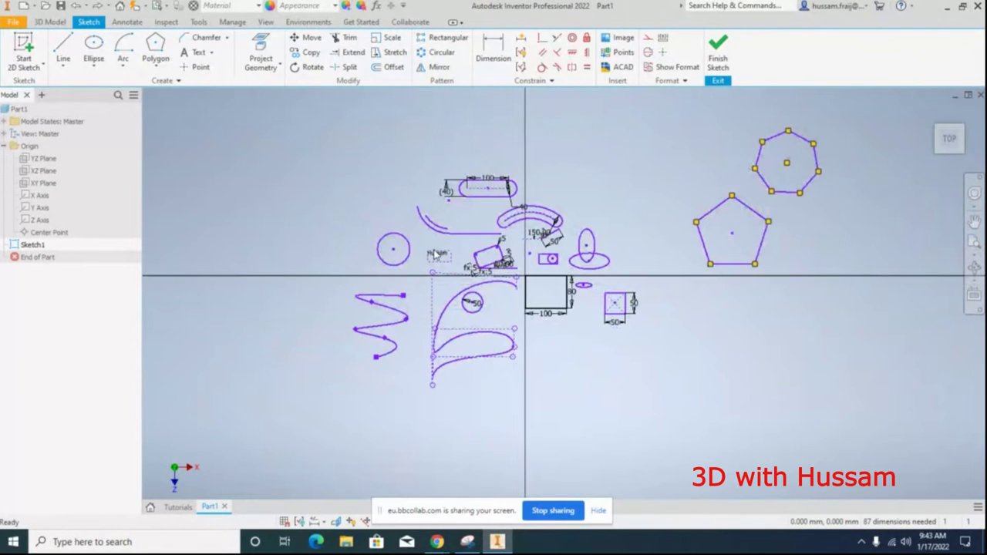
{"action": "left_click", "coordinate": [212, 66]}
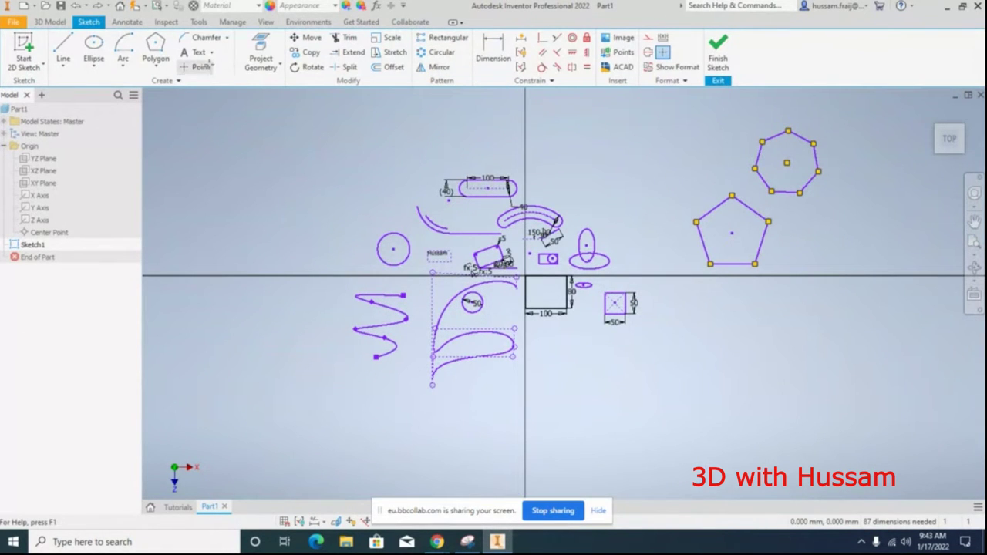
Place three sketch points above-left of the circle.
{"action": "scroll", "coordinate": [360, 202], "scroll_direction": "down", "scroll_amount": 5}
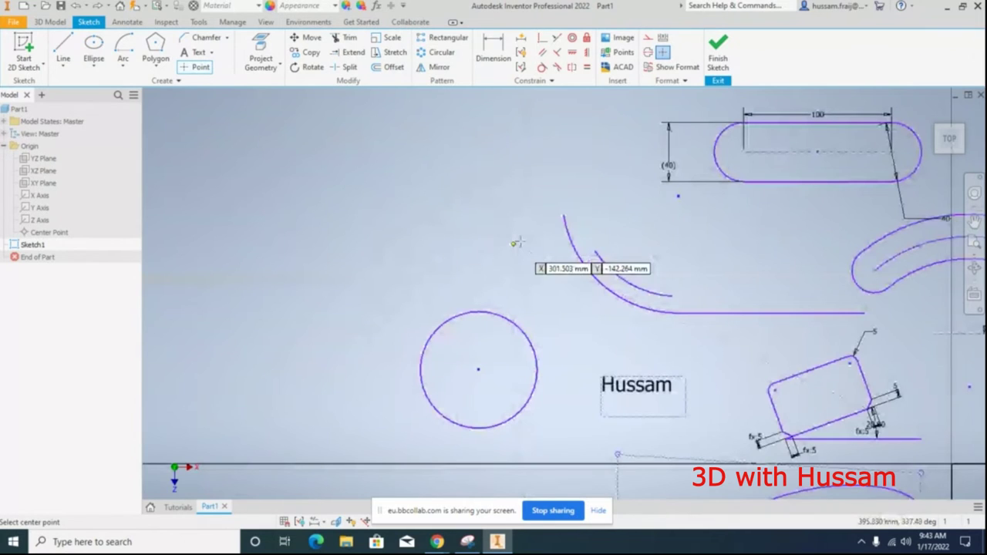
{"action": "left_click", "coordinate": [454, 228]}
{"action": "left_click", "coordinate": [336, 345]}
{"action": "left_click", "coordinate": [329, 423]}
{"action": "right_click", "coordinate": [331, 236]}
{"action": "left_click", "coordinate": [396, 233]}
Dimension the points 70 mm apart horizontally and 70 mm apart vertically.
{"action": "left_click", "coordinate": [486, 52]}
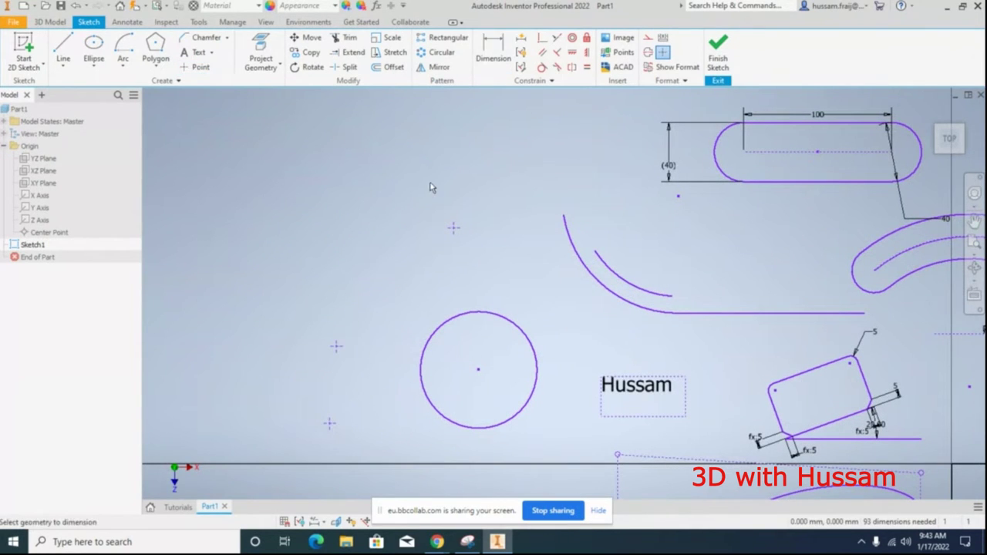
{"action": "left_click", "coordinate": [453, 228]}
{"action": "left_click", "coordinate": [337, 347]}
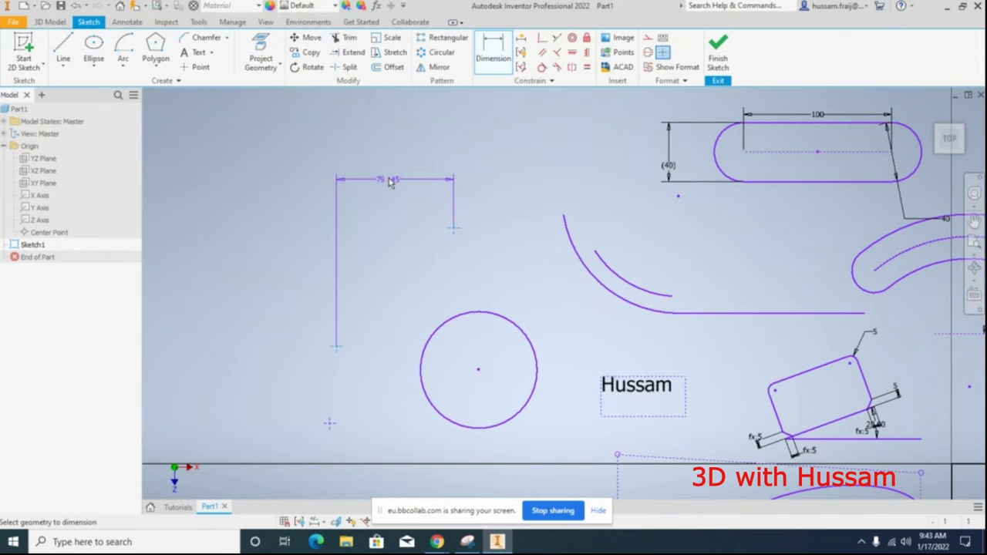
{"action": "left_click", "coordinate": [389, 178]}
{"action": "type", "text": "70"}
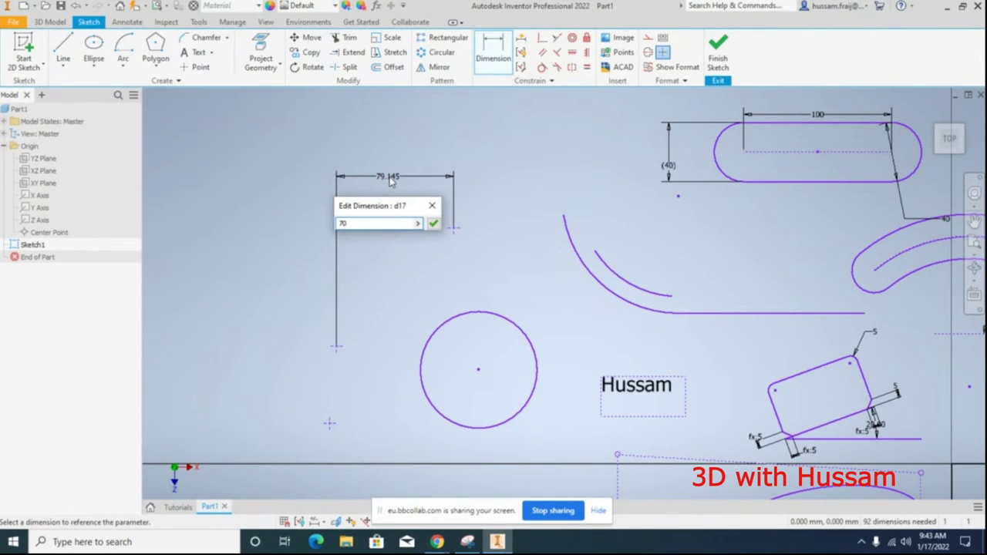
{"action": "key", "text": "Return"}
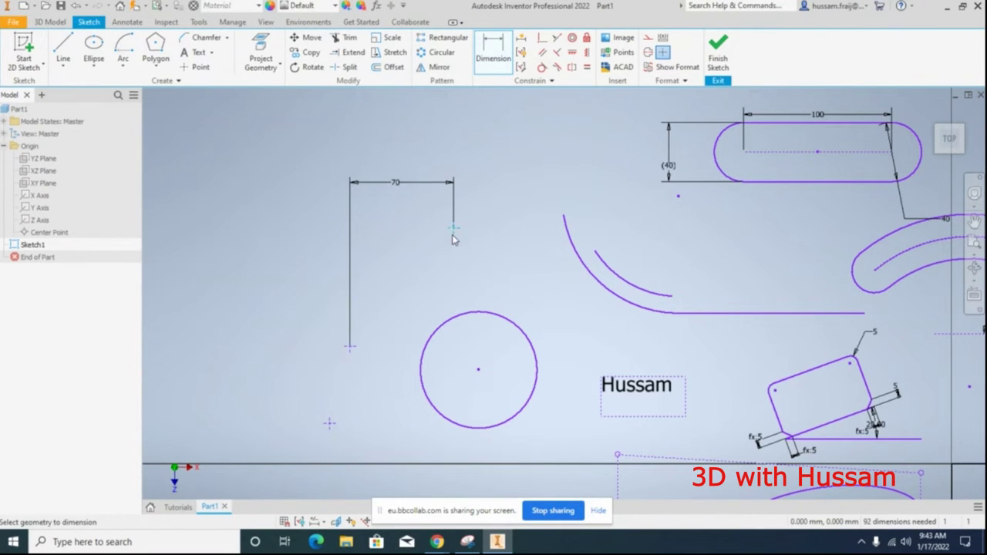
{"action": "left_click", "coordinate": [348, 345]}
{"action": "left_click", "coordinate": [298, 283]}
{"action": "type", "text": "70"}
{"action": "key", "text": "Return"}
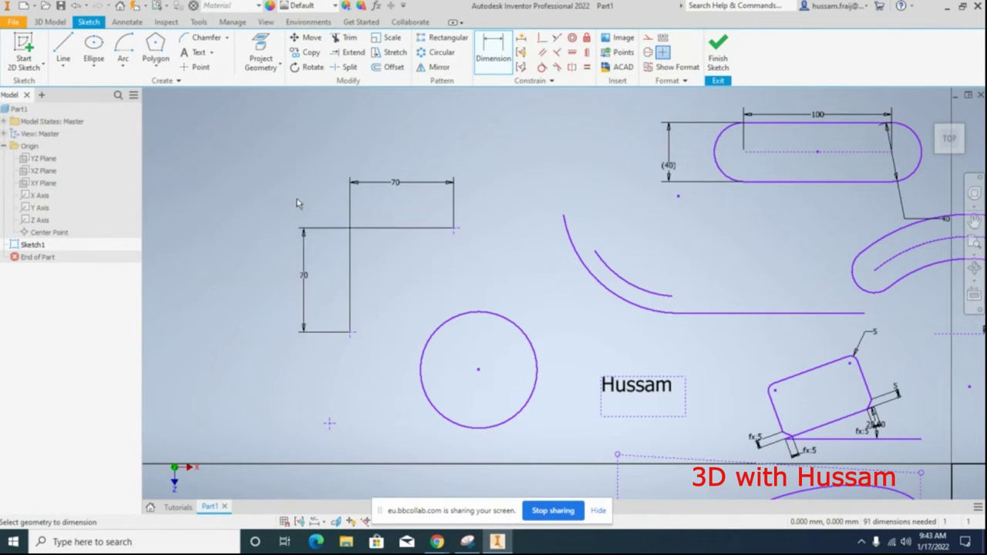
{"action": "scroll", "coordinate": [312, 158], "scroll_direction": "down", "scroll_amount": 2}
{"action": "scroll", "coordinate": [308, 158], "scroll_direction": "down", "scroll_amount": 2}
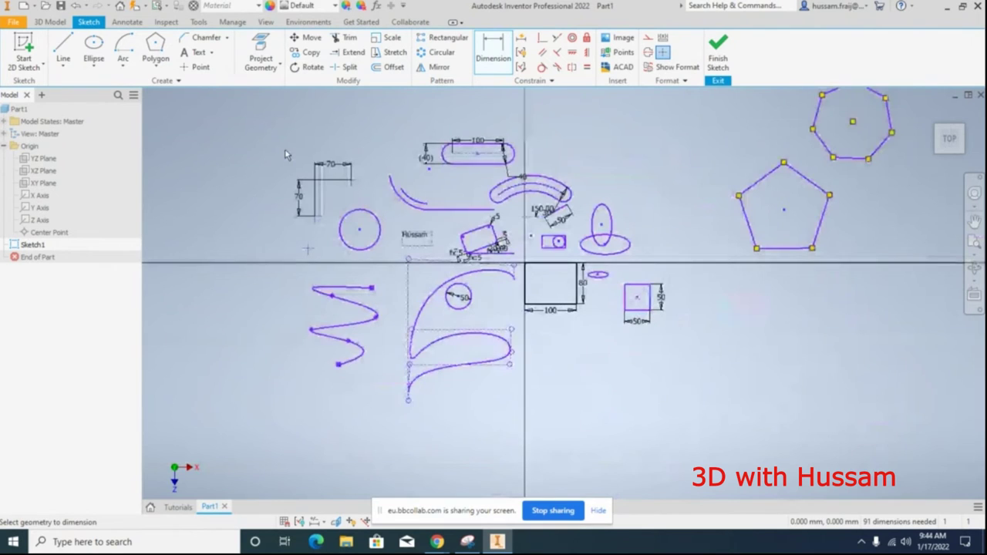
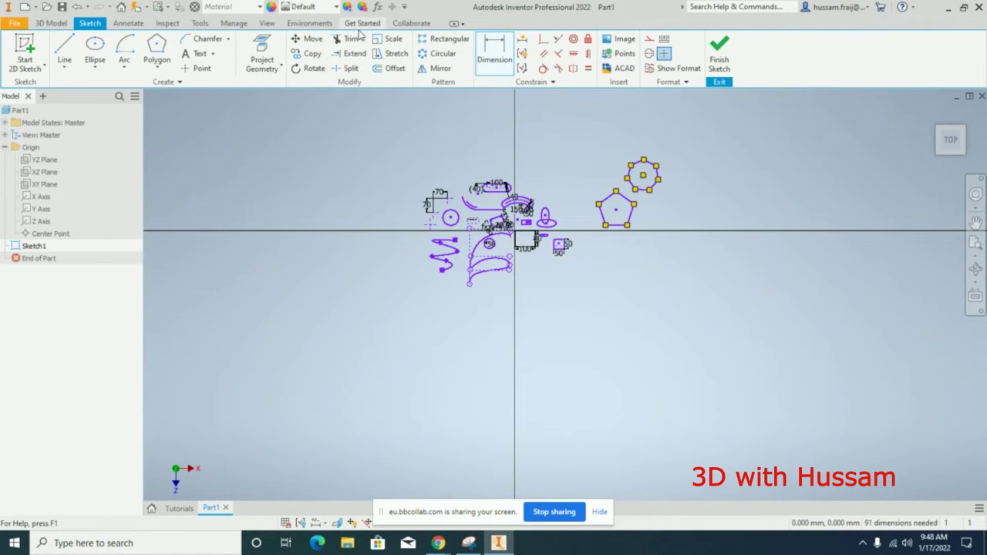
Move the heptagon and pentagon pair, based on the heptagon centre, to the sketch's left side.
{"action": "scroll", "coordinate": [522, 183], "scroll_direction": "down", "scroll_amount": 3}
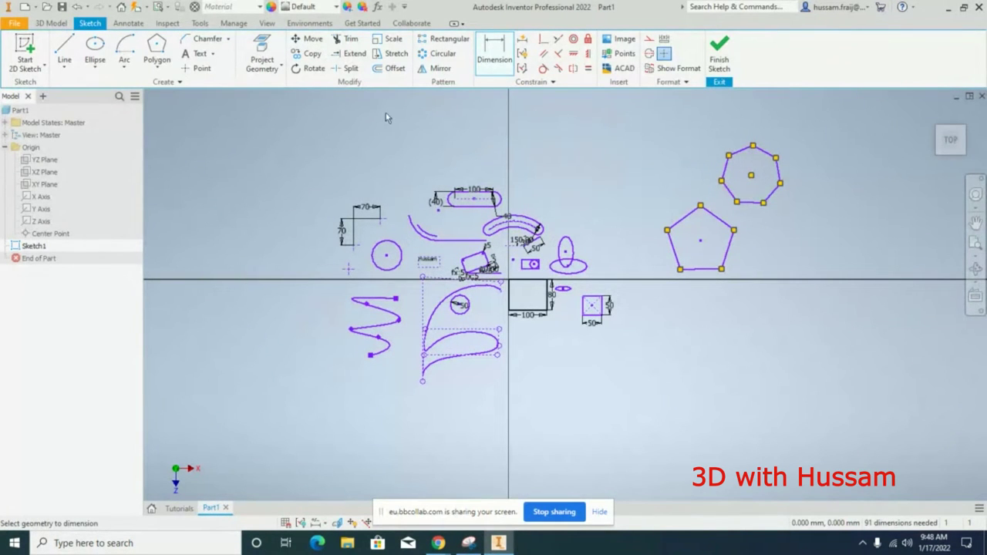
{"action": "left_click", "coordinate": [312, 40]}
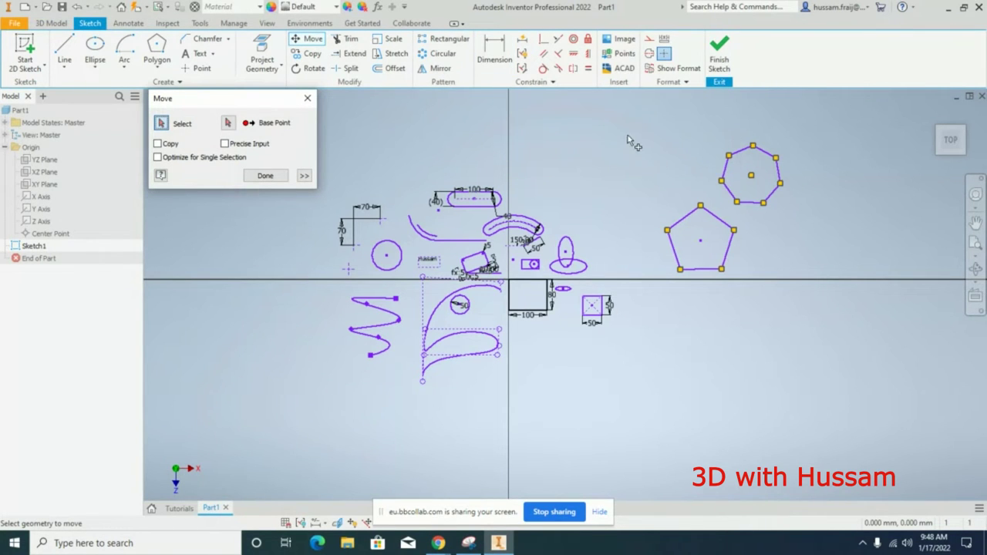
{"action": "left_click_drag", "start_coordinate": [632, 131], "coordinate": [815, 313]}
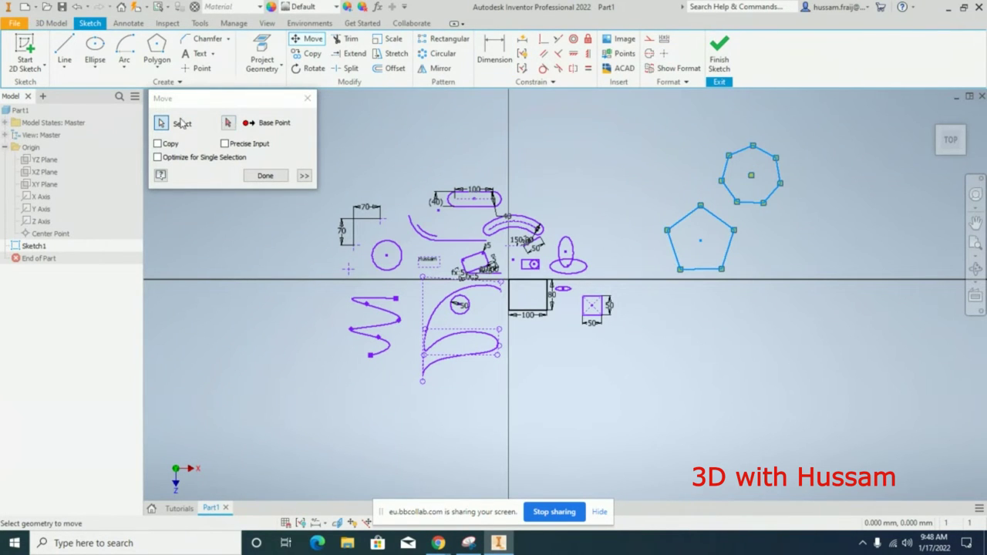
{"action": "left_click", "coordinate": [229, 124]}
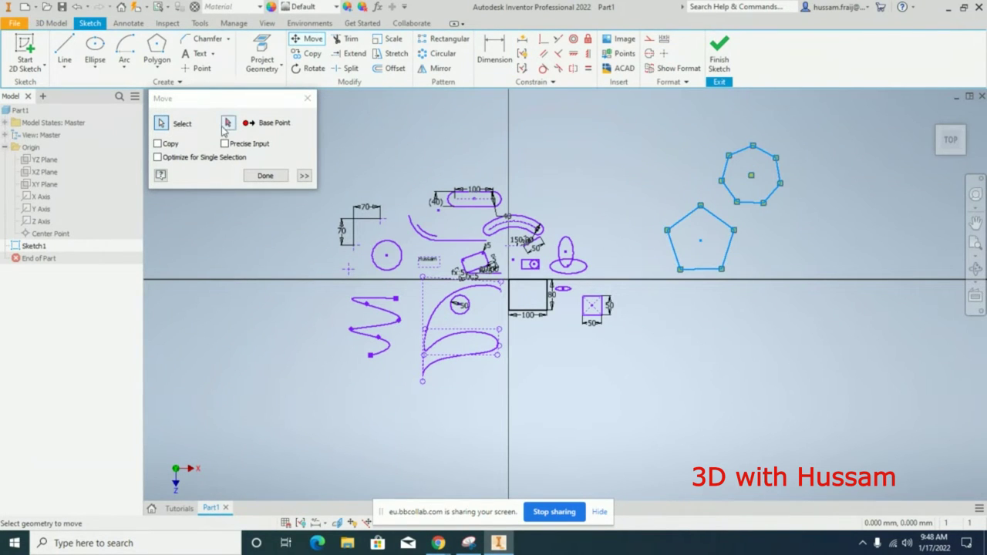
{"action": "left_click", "coordinate": [752, 175]}
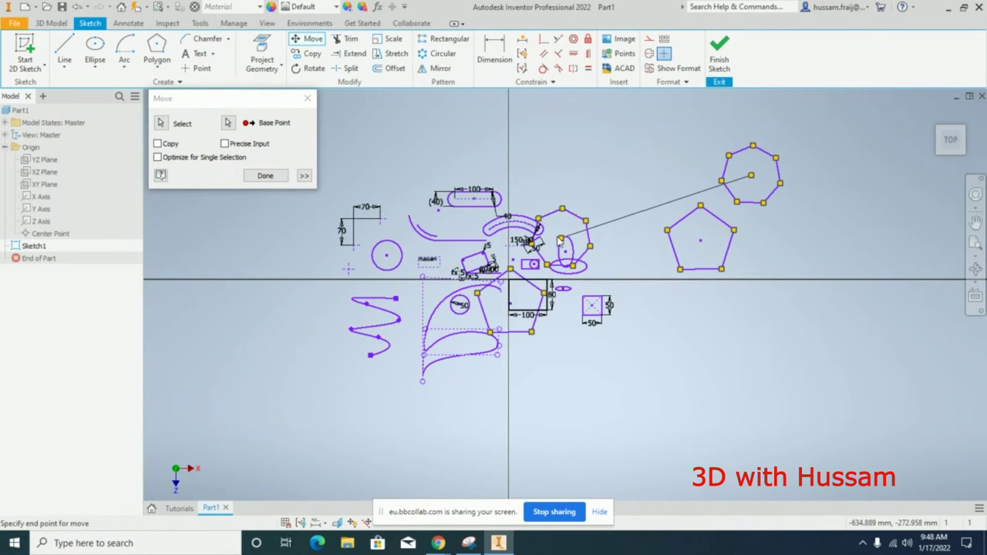
{"action": "left_click", "coordinate": [273, 263]}
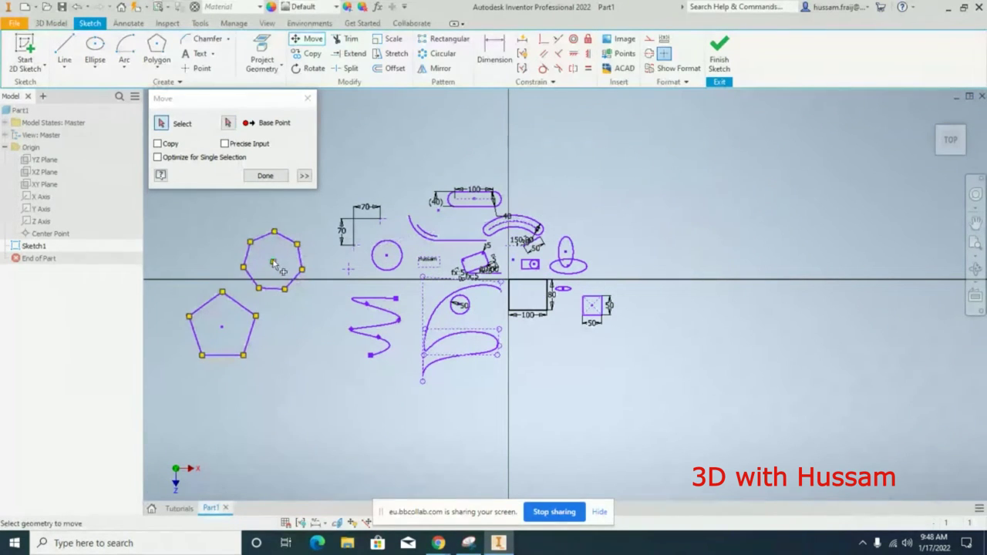
{"action": "left_click", "coordinate": [266, 176]}
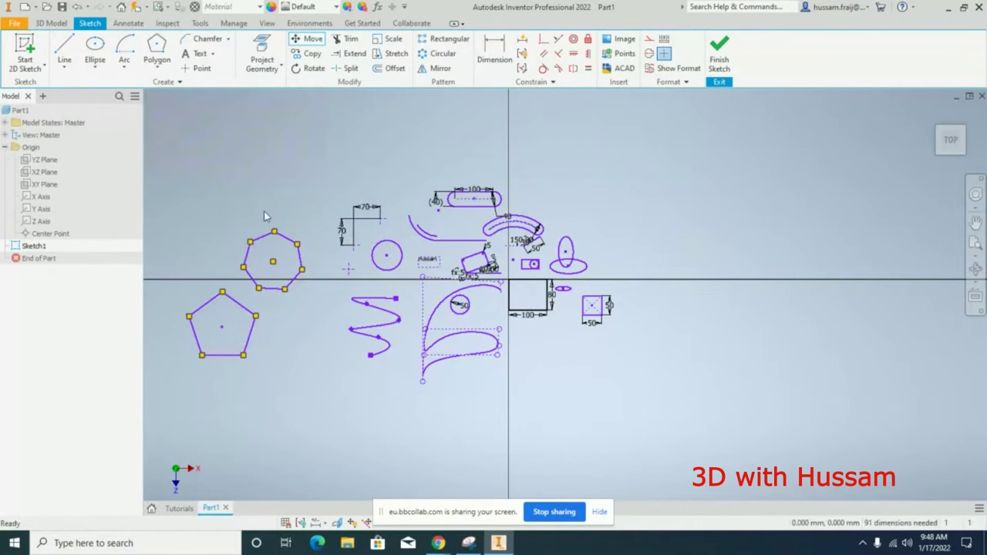
{"action": "left_click", "coordinate": [311, 53]}
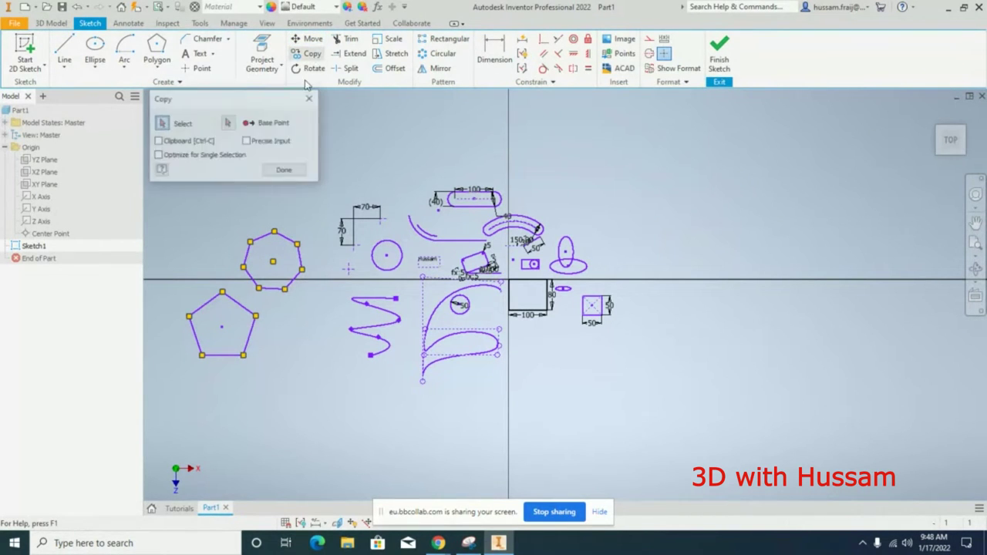
Copy the polygon pair from the heptagon centre to four spots along the sketch's upper right.
{"action": "left_click_drag", "start_coordinate": [321, 380], "coordinate": [179, 206]}
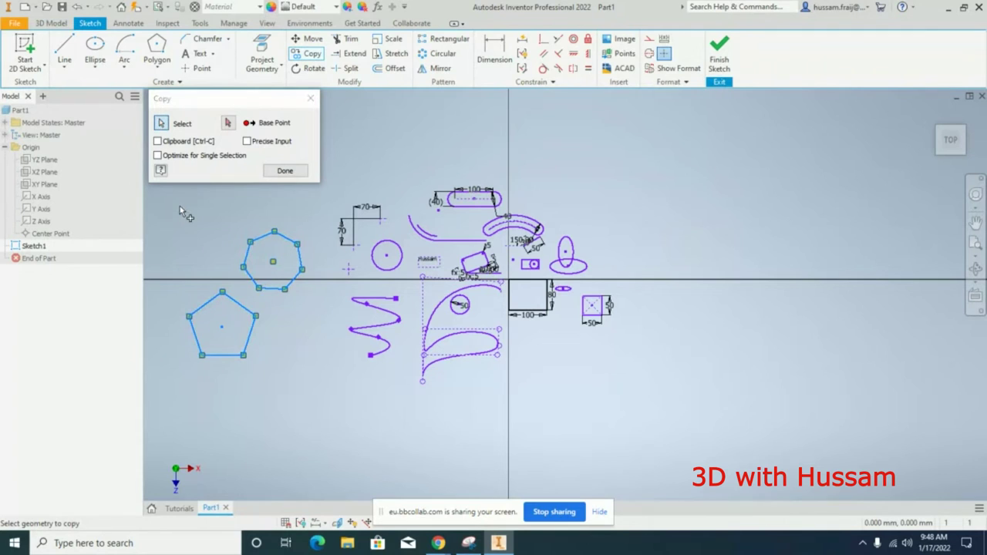
{"action": "left_click", "coordinate": [228, 123]}
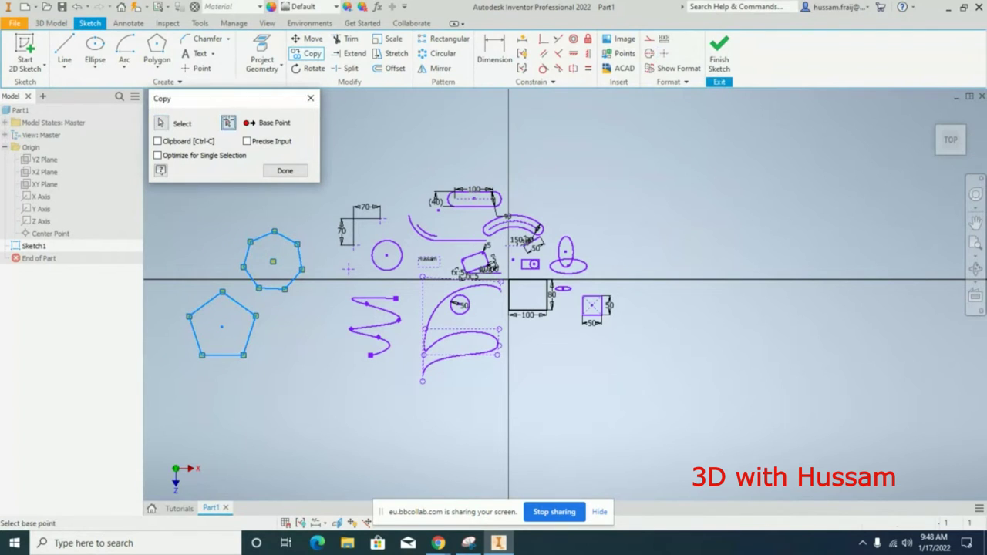
{"action": "left_click", "coordinate": [273, 263]}
{"action": "left_click", "coordinate": [694, 152]}
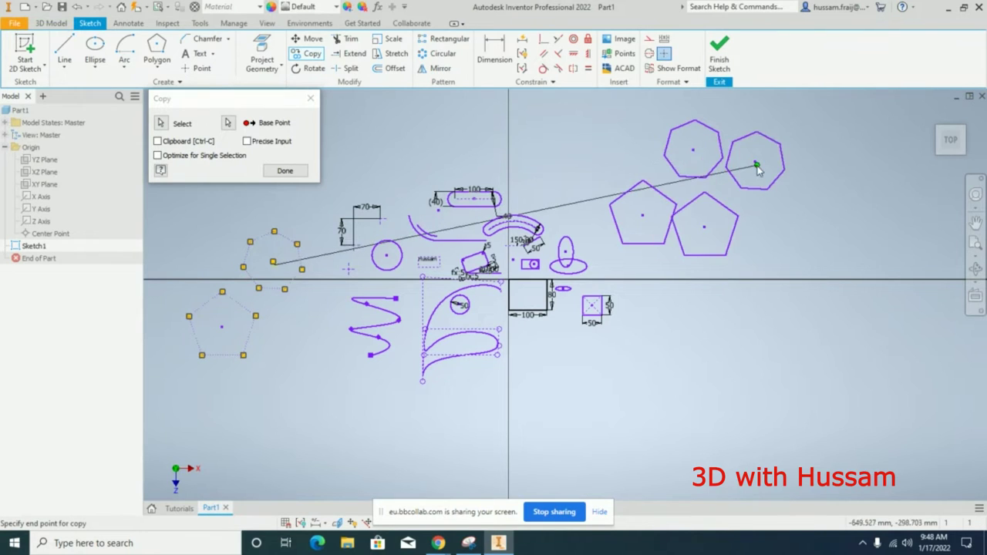
{"action": "left_click", "coordinate": [774, 146]}
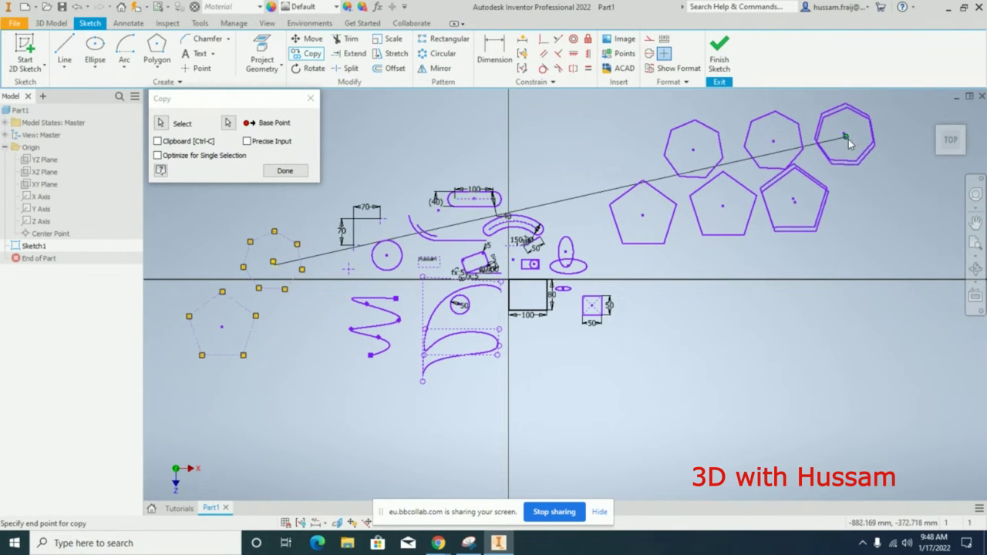
{"action": "left_click", "coordinate": [851, 143]}
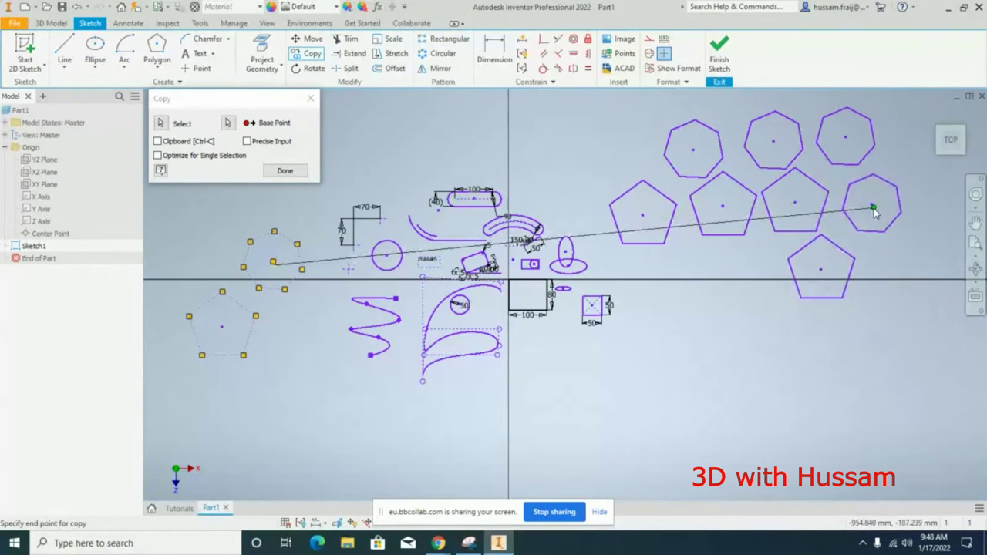
{"action": "left_click", "coordinate": [875, 214]}
{"action": "right_click", "coordinate": [672, 254]}
{"action": "left_click", "coordinate": [713, 249]}
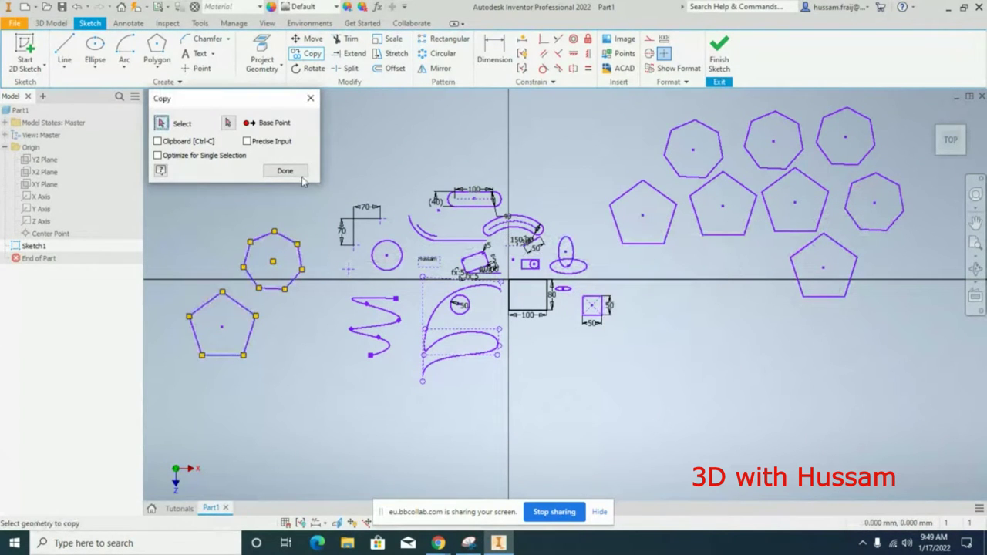
{"action": "left_click", "coordinate": [284, 171]}
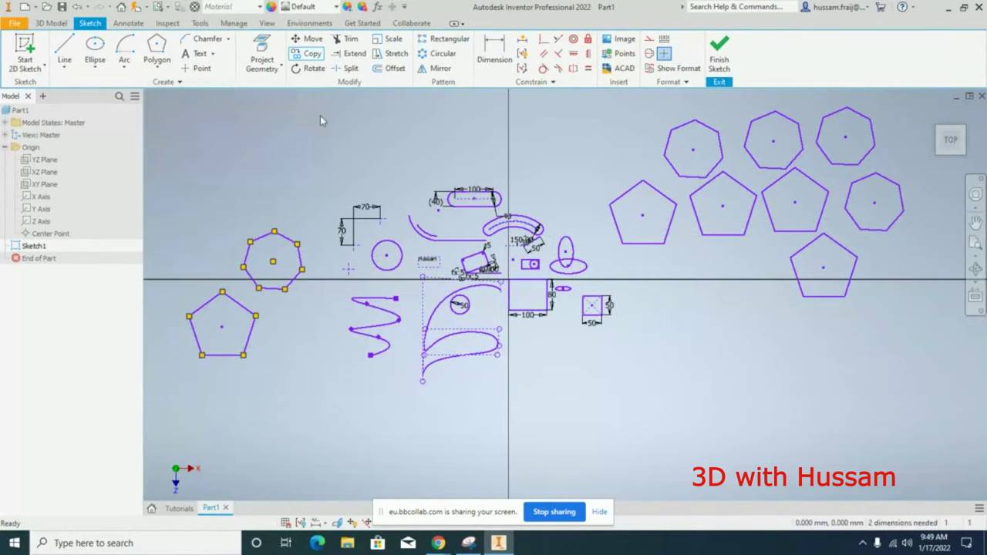
Rotate the zigzag spline about its lower endpoint, applying 30° and then 45°.
{"action": "left_click", "coordinate": [312, 69]}
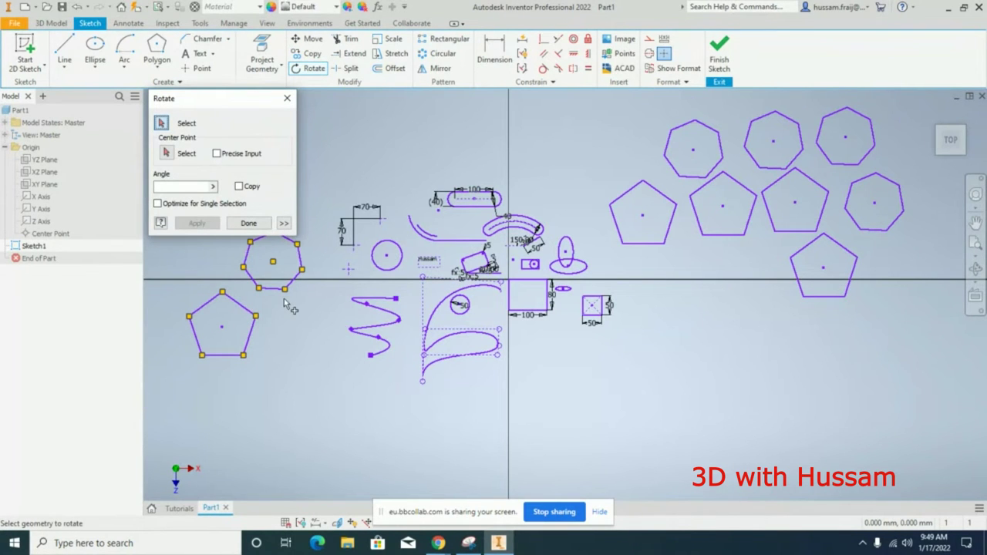
{"action": "scroll", "coordinate": [289, 300], "scroll_direction": "down", "scroll_amount": 3}
{"action": "left_click", "coordinate": [482, 395]}
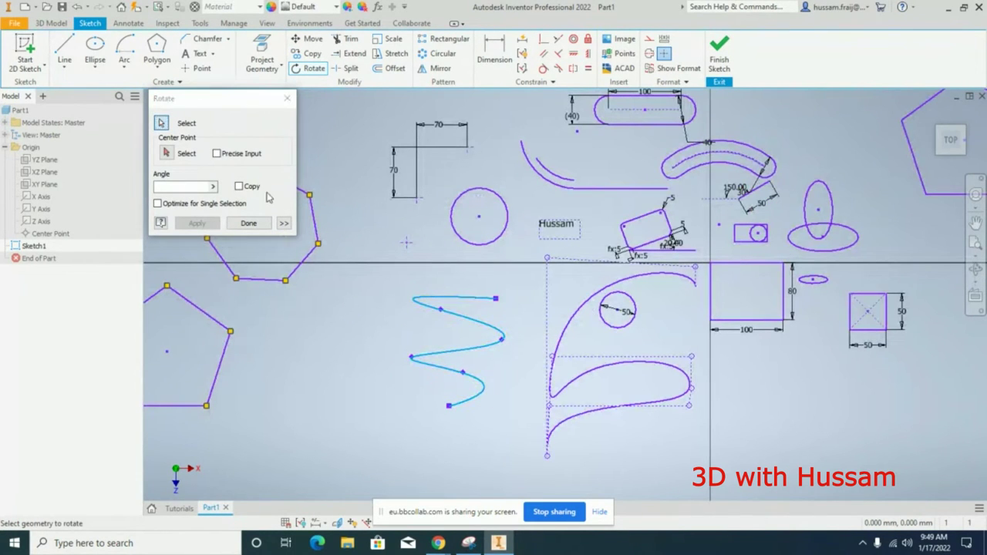
{"action": "left_click", "coordinate": [167, 153]}
{"action": "left_click", "coordinate": [448, 405]}
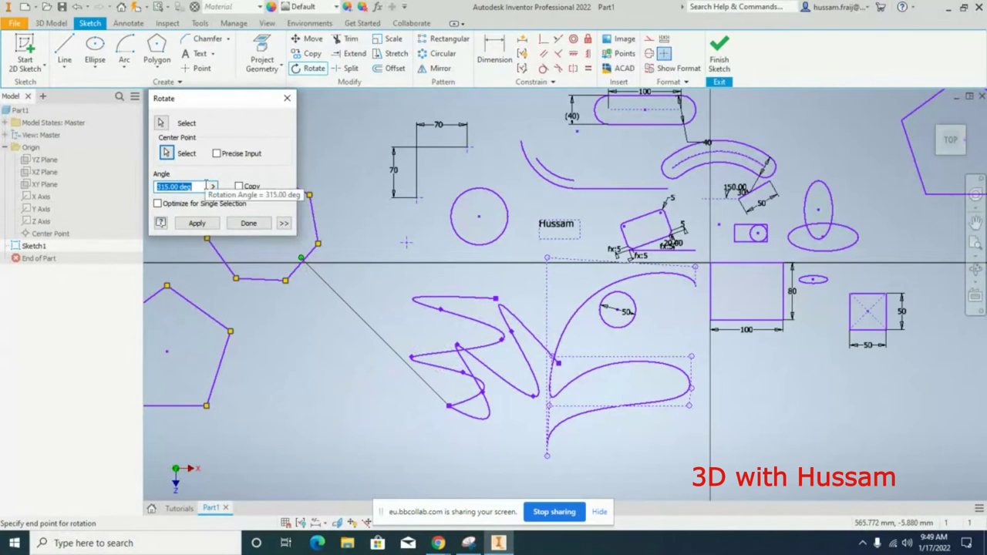
{"action": "type", "text": "30"}
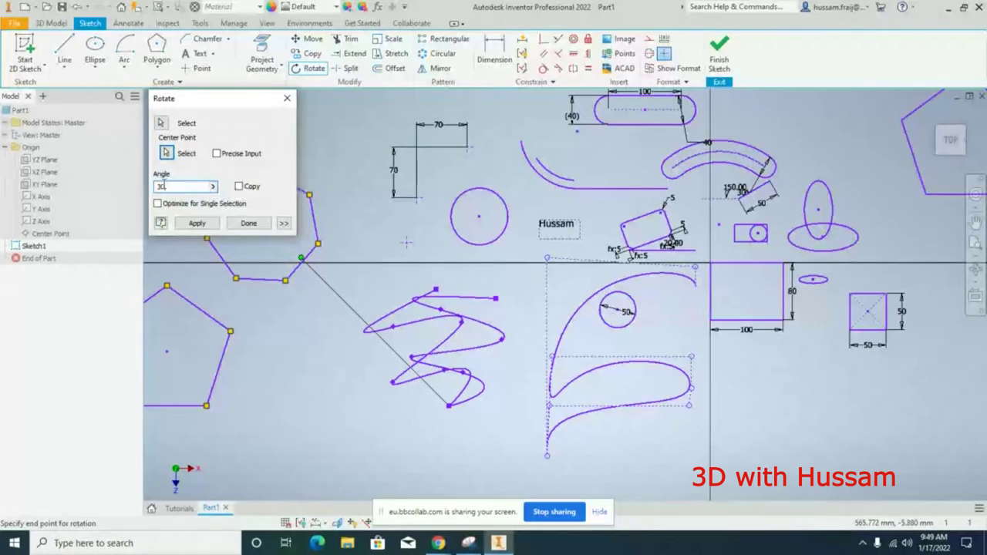
{"action": "left_click", "coordinate": [197, 222]}
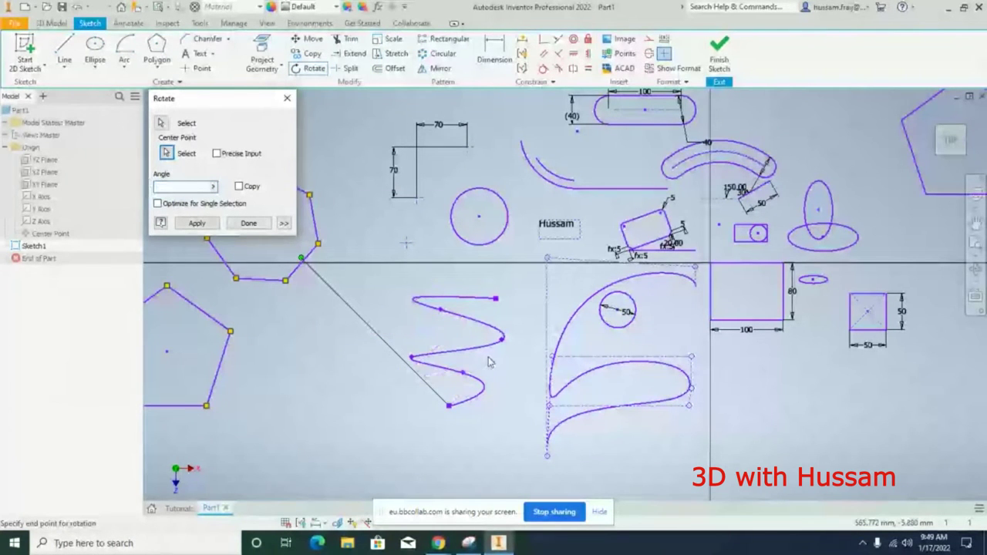
{"action": "type", "text": "45"}
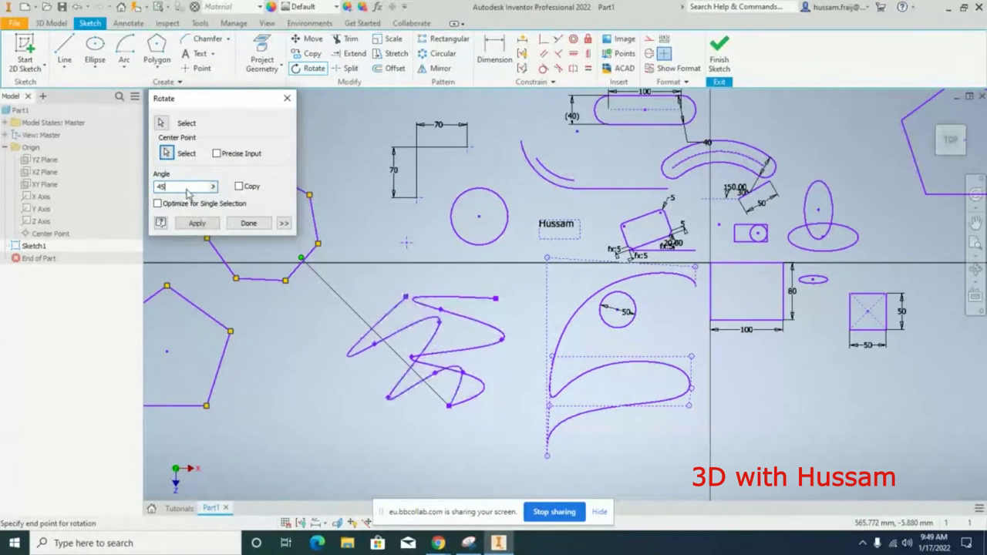
{"action": "left_click", "coordinate": [197, 223]}
{"action": "left_click", "coordinate": [166, 154]}
{"action": "left_click", "coordinate": [161, 123]}
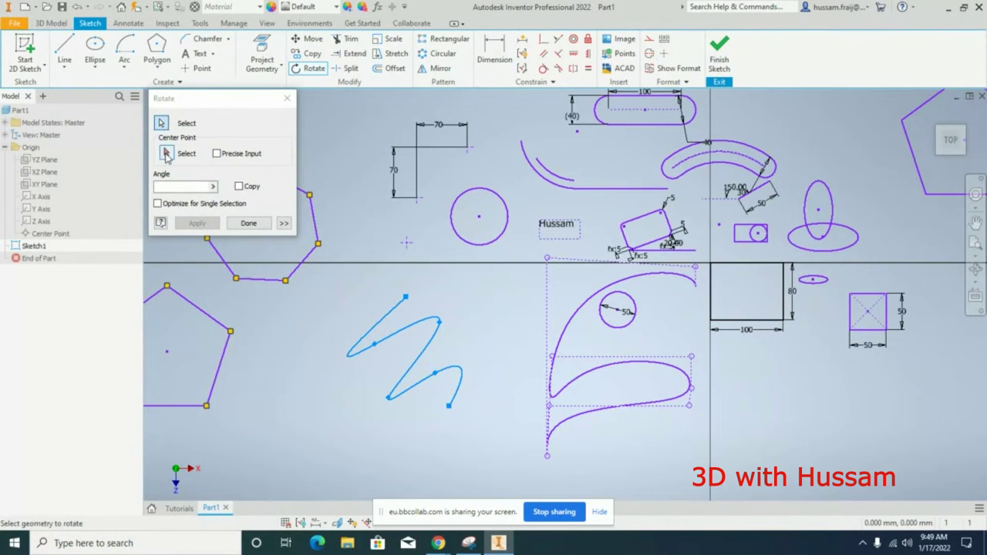
{"action": "left_click", "coordinate": [287, 98]}
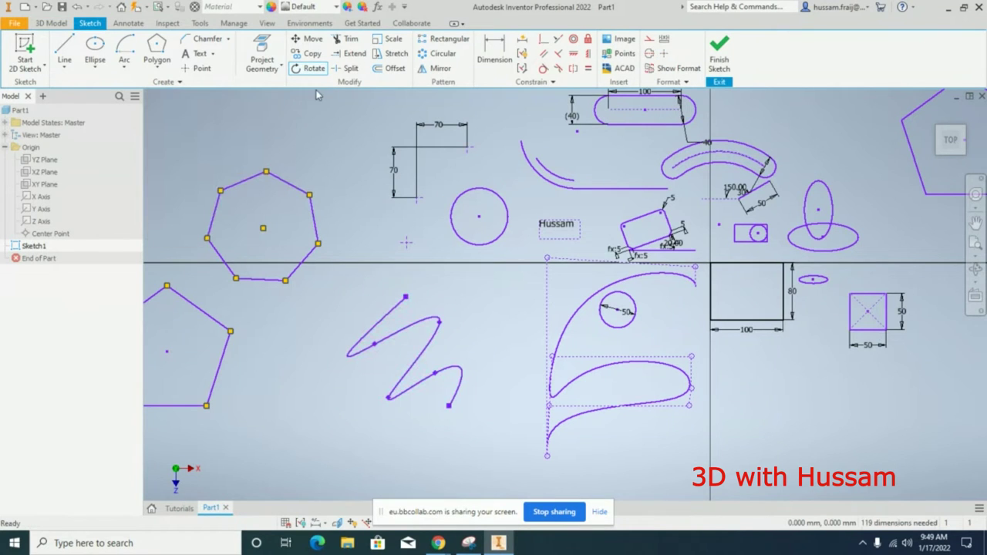
Attempt another rotation of the zigzag spline, then abandon it.
{"action": "scroll", "coordinate": [409, 253], "scroll_direction": "down", "scroll_amount": 3}
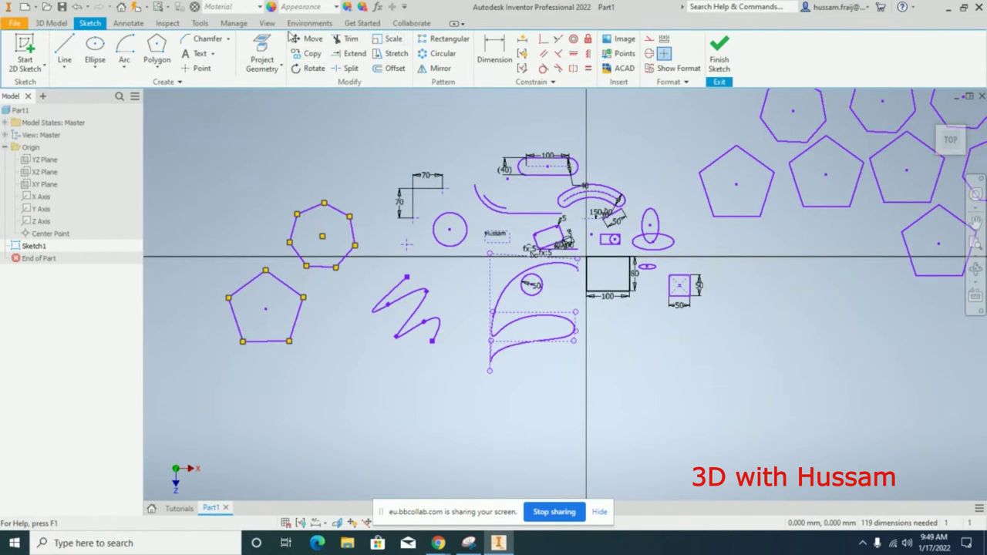
{"action": "left_click", "coordinate": [313, 69]}
{"action": "left_click_drag", "start_coordinate": [361, 263], "coordinate": [378, 283]}
{"action": "left_click_drag", "start_coordinate": [316, 423], "coordinate": [318, 424]}
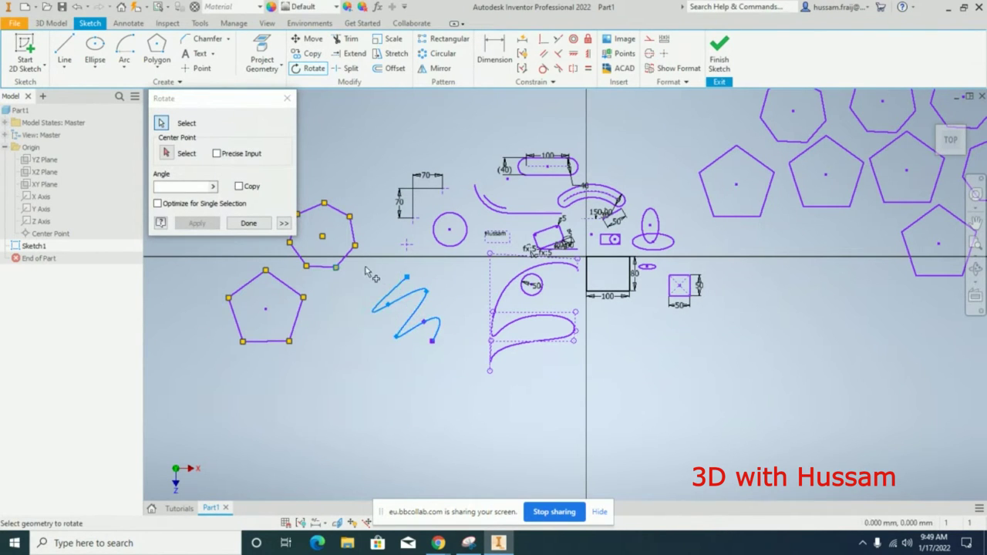
{"action": "mouse_move", "coordinate": [354, 266]}
{"action": "left_mouse_down"}
{"action": "mouse_move", "coordinate": [399, 286]}
{"action": "mouse_move", "coordinate": [466, 368]}
{"action": "mouse_move", "coordinate": [352, 255]}
{"action": "left_mouse_up"}
{"action": "left_click_drag", "start_coordinate": [397, 287], "coordinate": [434, 379]}
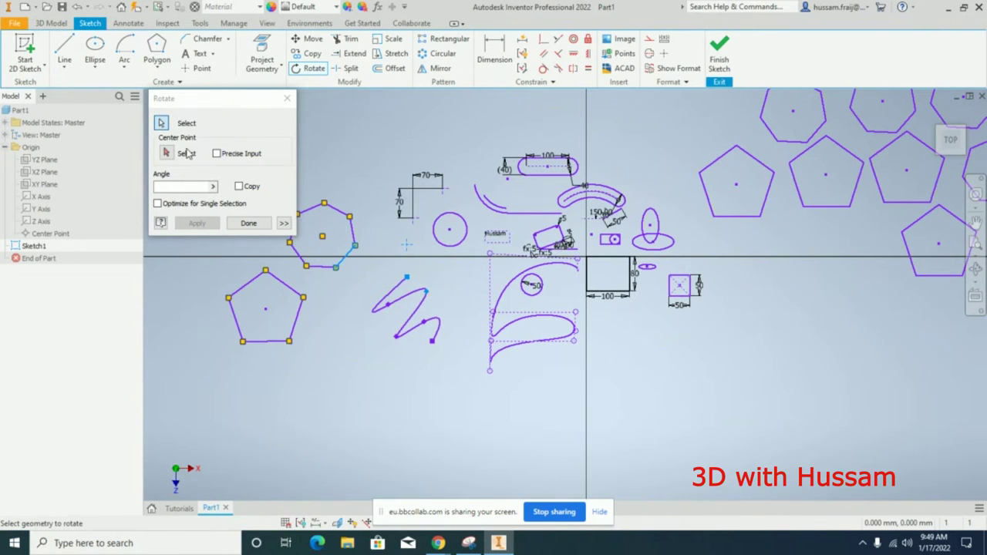
{"action": "left_click", "coordinate": [287, 98]}
{"action": "left_click", "coordinate": [309, 39]}
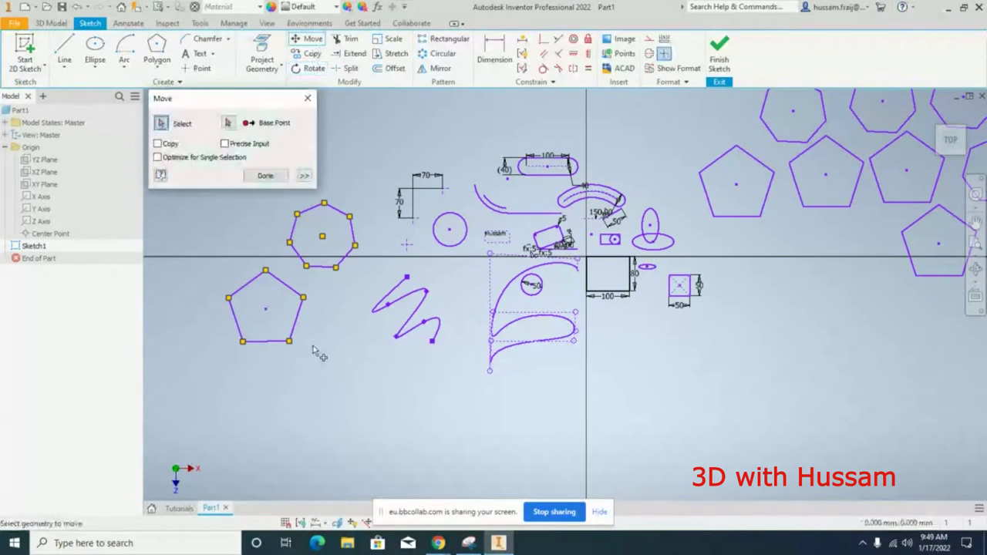
Begin moving the left pentagon from its lower-right corner, then cancel that move.
{"action": "left_click_drag", "start_coordinate": [315, 356], "coordinate": [195, 269]}
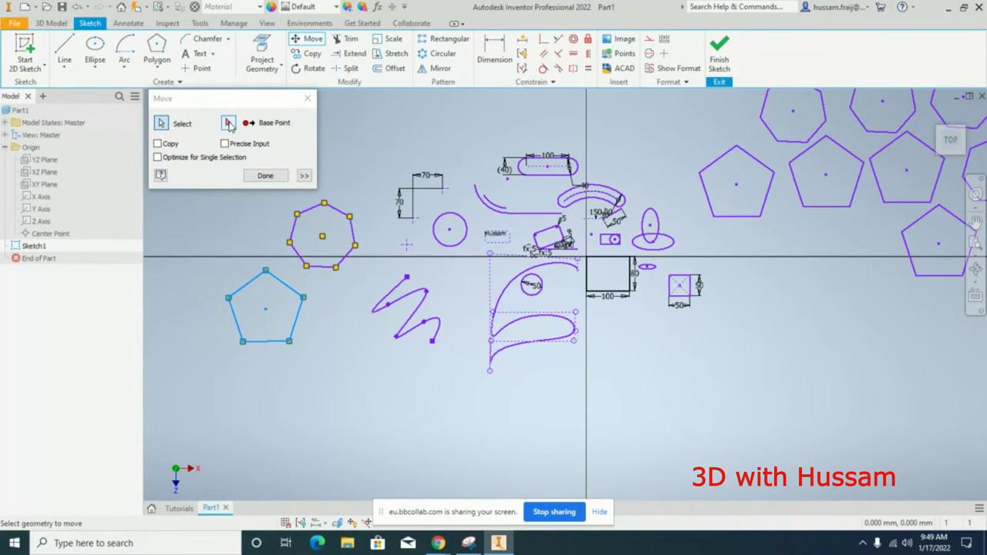
{"action": "left_click_drag", "start_coordinate": [251, 286], "coordinate": [318, 337]}
{"action": "left_click", "coordinate": [228, 124]}
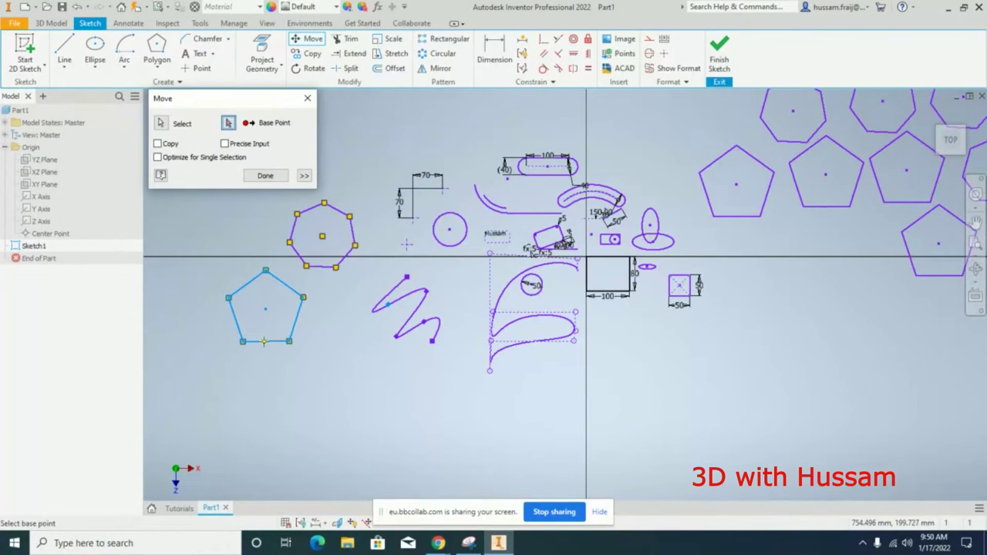
{"action": "left_click", "coordinate": [289, 340]}
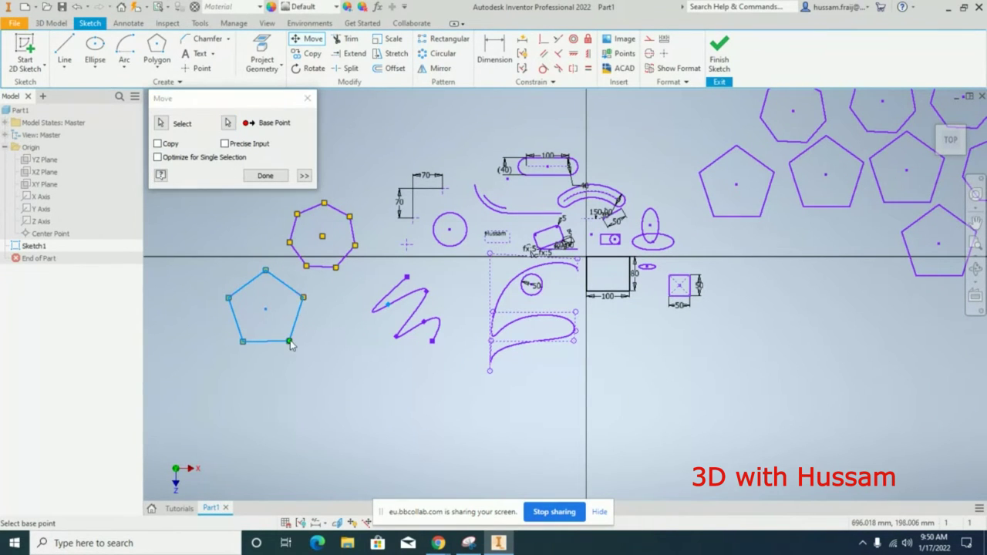
{"action": "left_click", "coordinate": [428, 286]}
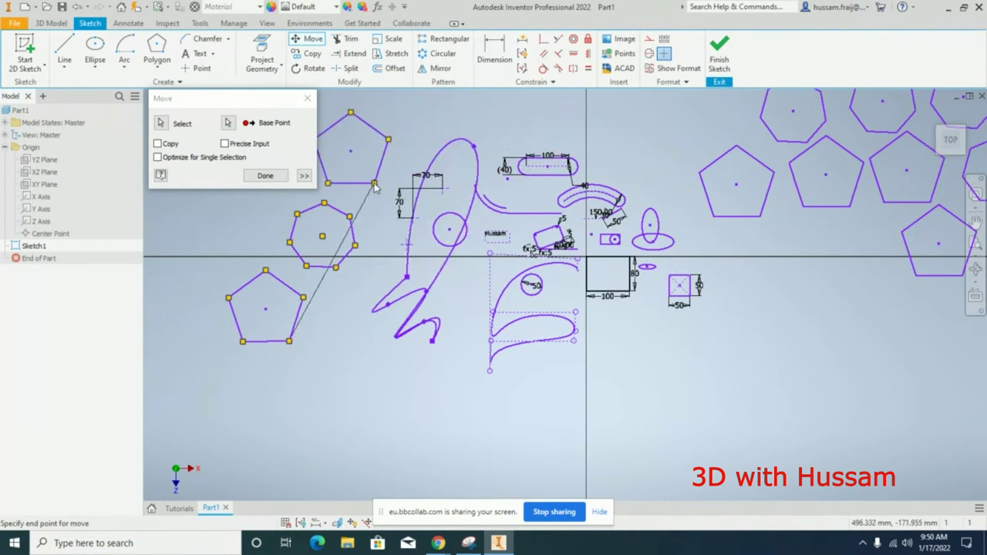
{"action": "left_click", "coordinate": [307, 98]}
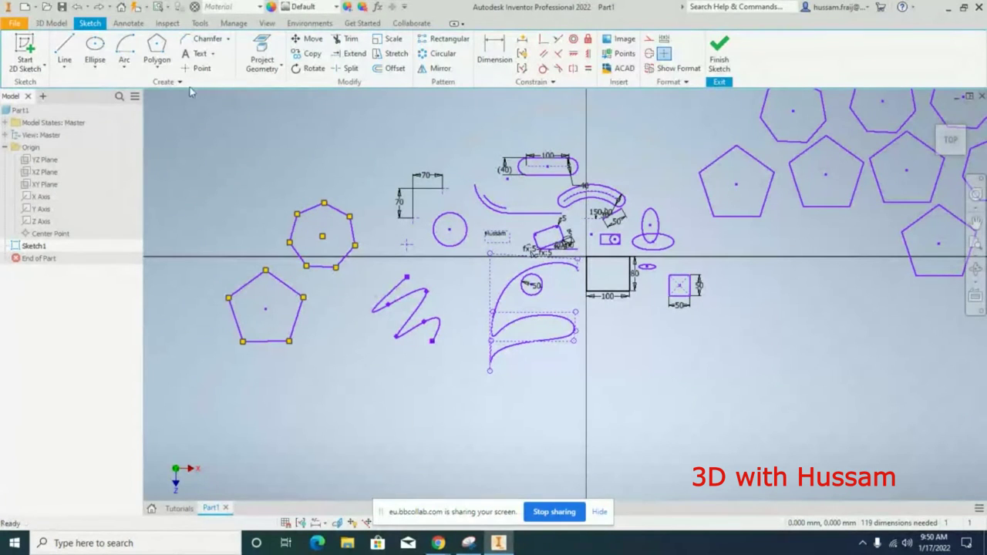
Move the left pentagon by its top vertex to the lower right, below the small square.
{"action": "left_click", "coordinate": [310, 40]}
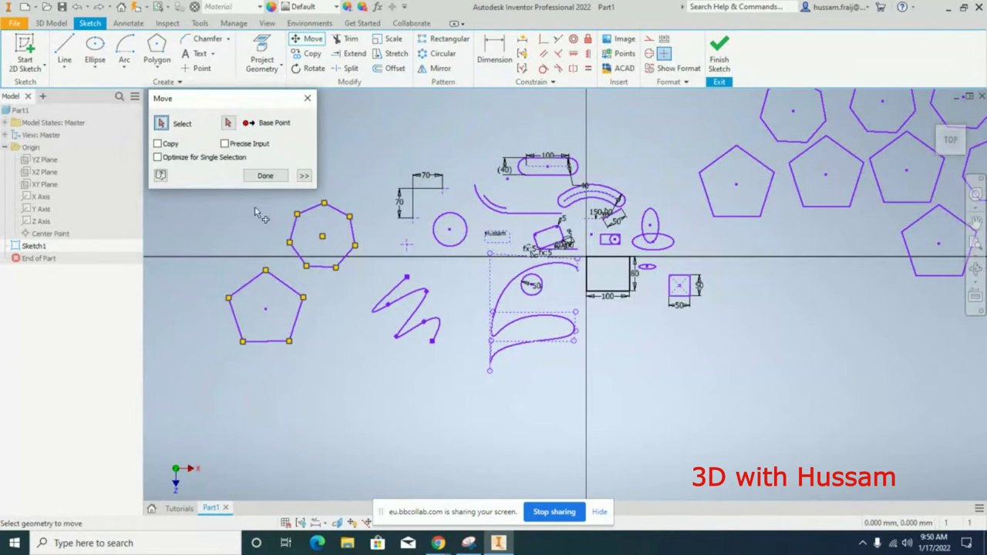
{"action": "left_click_drag", "start_coordinate": [306, 343], "coordinate": [220, 267]}
{"action": "left_click", "coordinate": [228, 123]}
{"action": "left_click", "coordinate": [265, 270]}
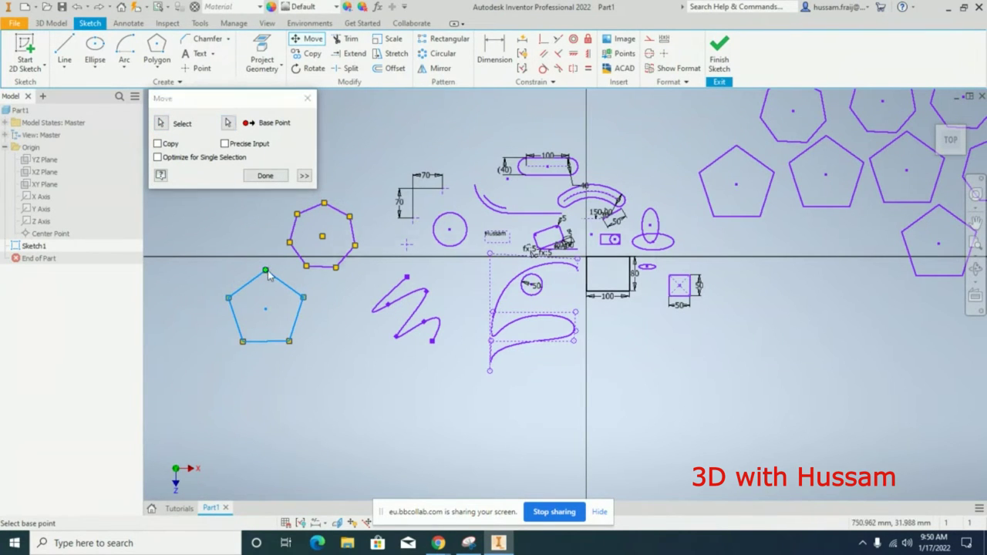
{"action": "left_click", "coordinate": [430, 286]}
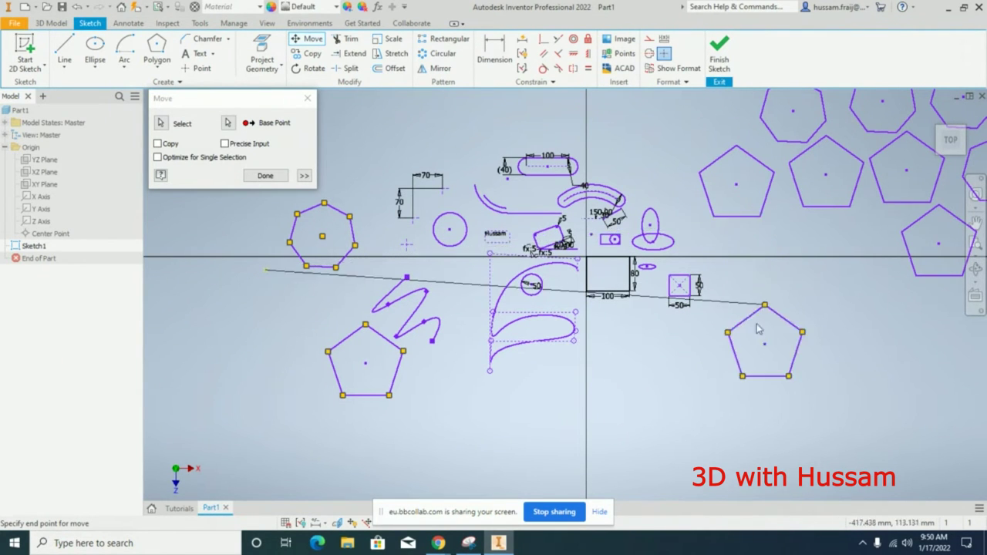
{"action": "left_click", "coordinate": [750, 335]}
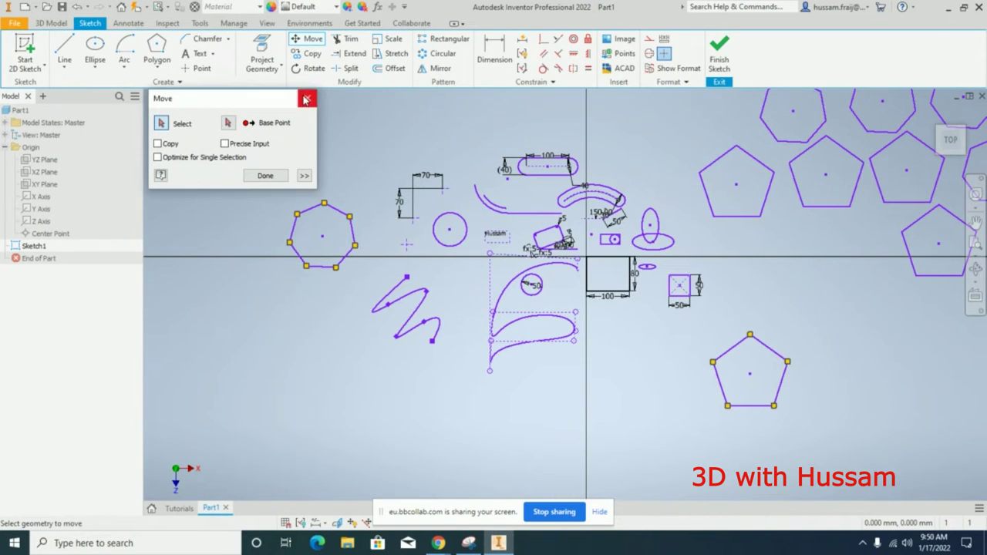
{"action": "left_click", "coordinate": [307, 98]}
{"action": "left_click", "coordinate": [308, 69]}
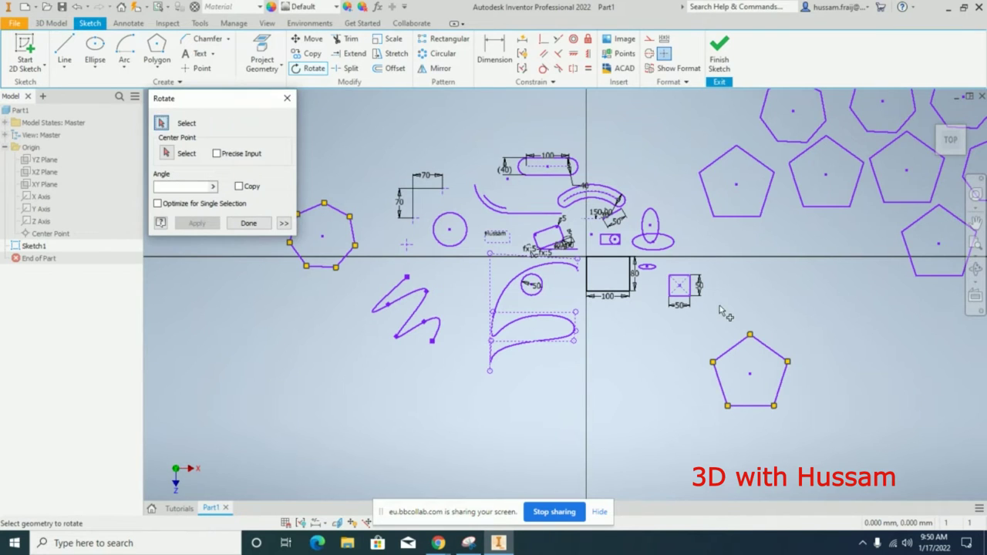
Rotate the spline curves 270° about their bottom endpoint, removing their constraints.
{"action": "scroll", "coordinate": [594, 362], "scroll_direction": "up", "scroll_amount": 3}
{"action": "left_click", "coordinate": [507, 281]}
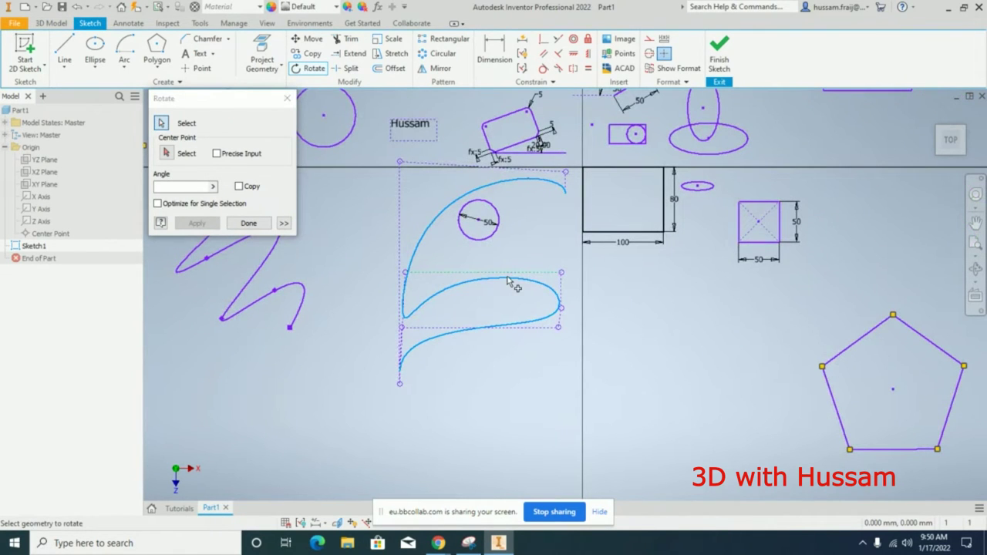
{"action": "left_click", "coordinate": [168, 152]}
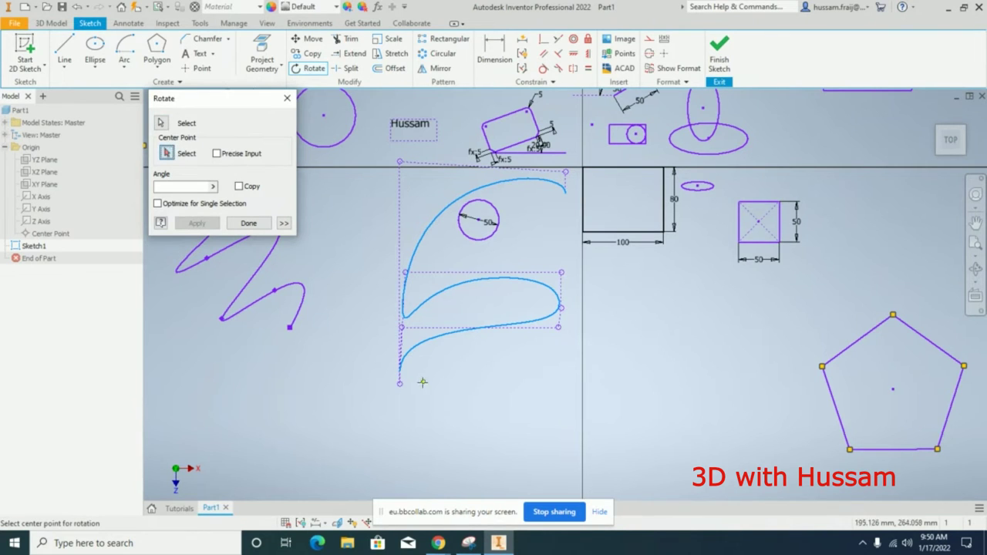
{"action": "left_click", "coordinate": [400, 370]}
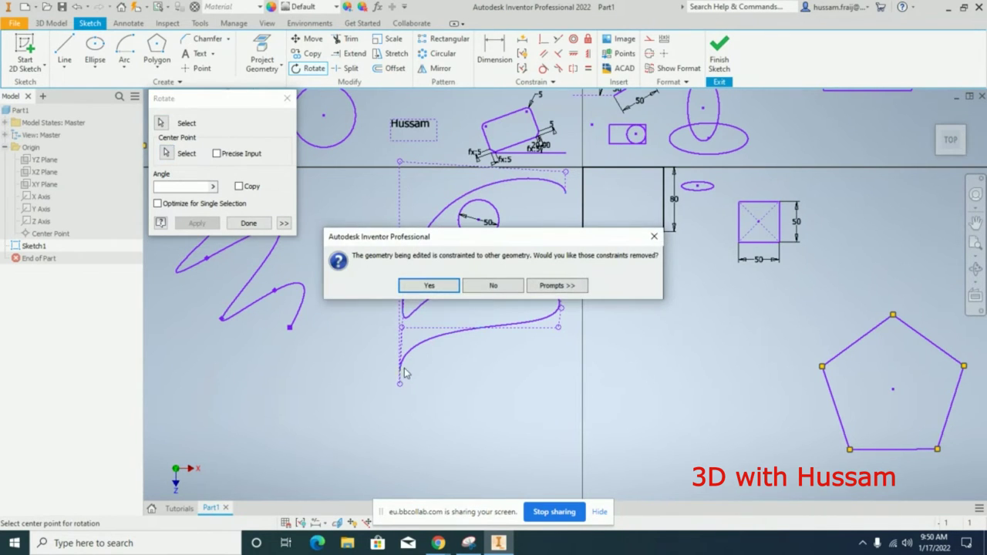
{"action": "left_click", "coordinate": [430, 285]}
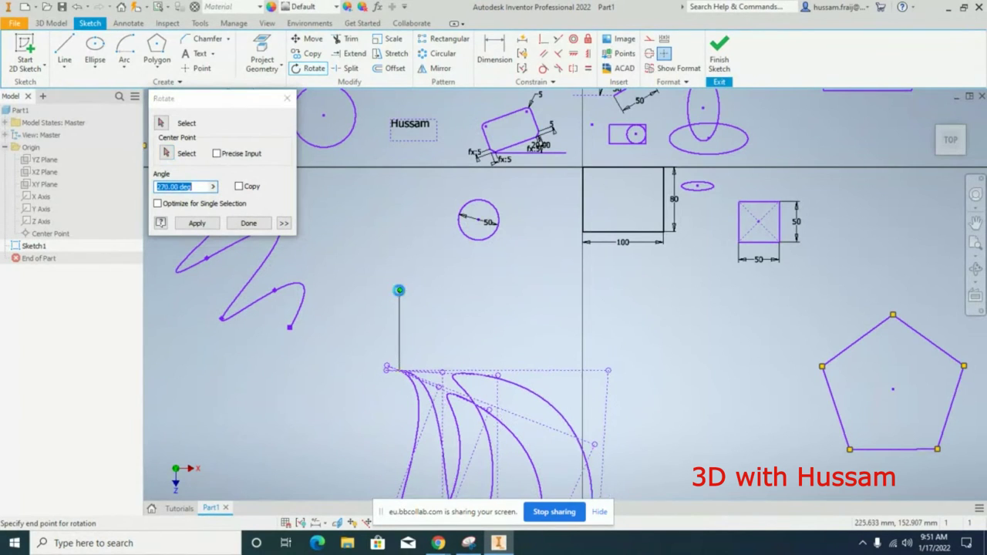
{"action": "left_click", "coordinate": [400, 293]}
{"action": "scroll", "coordinate": [445, 290], "scroll_direction": "up", "scroll_amount": 2}
{"action": "right_click", "coordinate": [451, 296]}
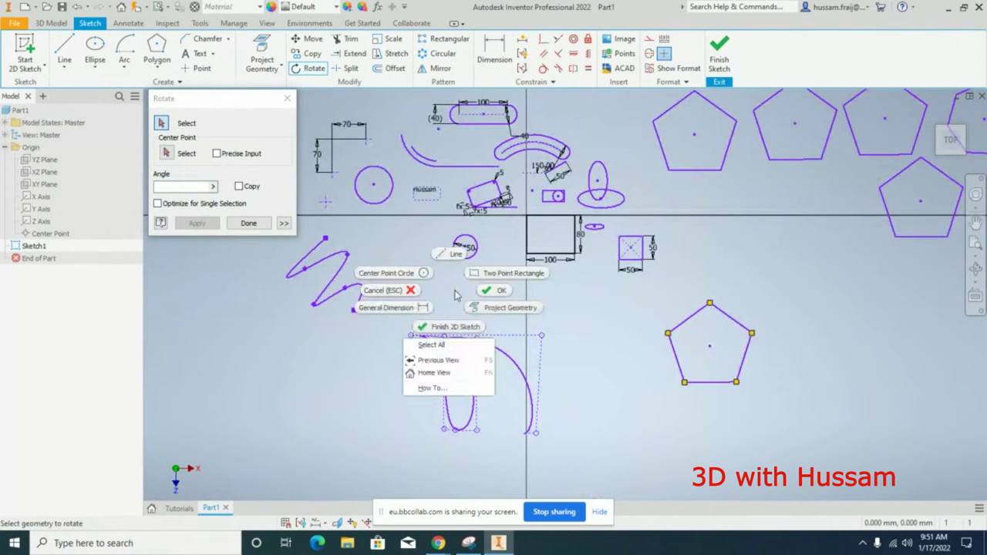
{"action": "left_click", "coordinate": [494, 289]}
{"action": "left_click", "coordinate": [509, 314]}
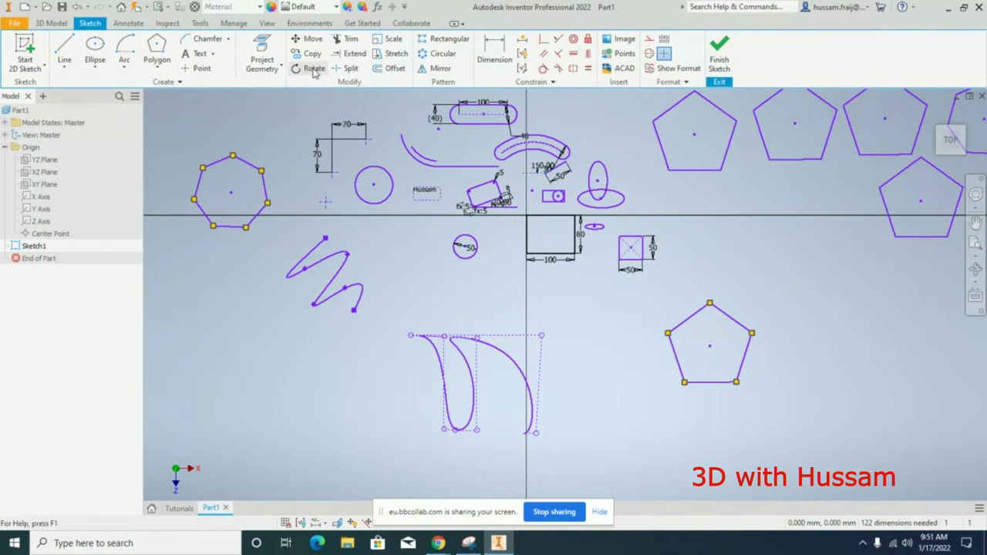
{"action": "left_click", "coordinate": [380, 42]}
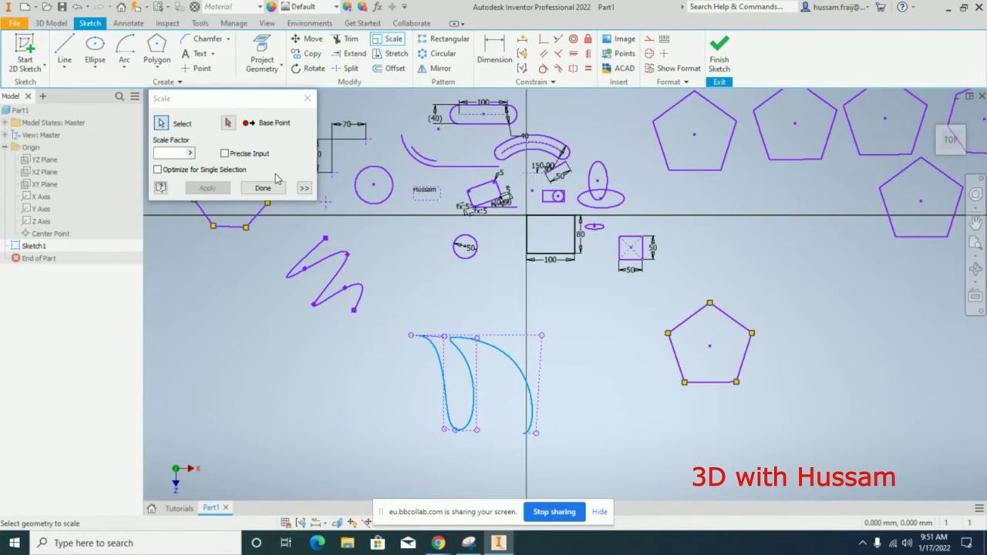
Scale the rotated spline curves by a factor of 0.5 about a base point on them.
{"action": "left_click", "coordinate": [228, 123]}
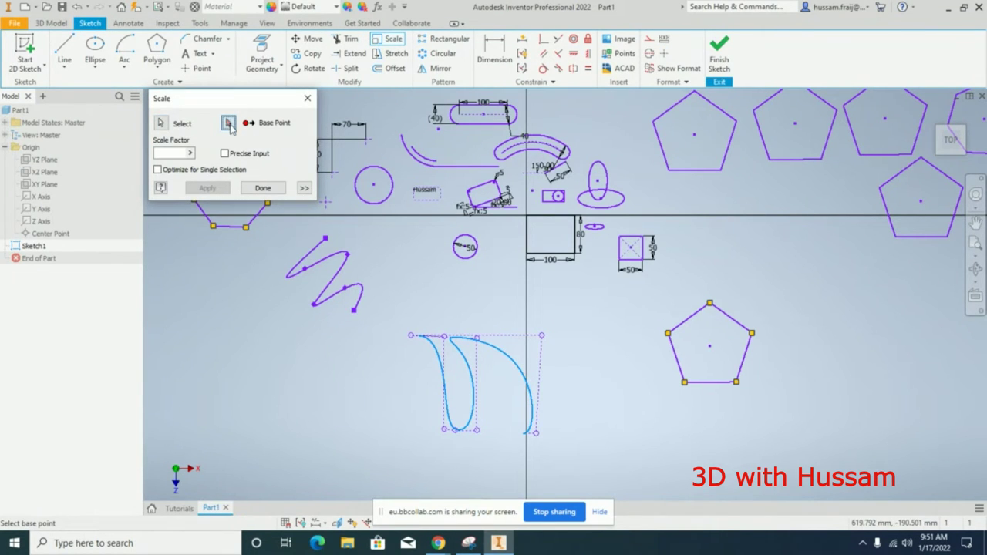
{"action": "left_click", "coordinate": [488, 369]}
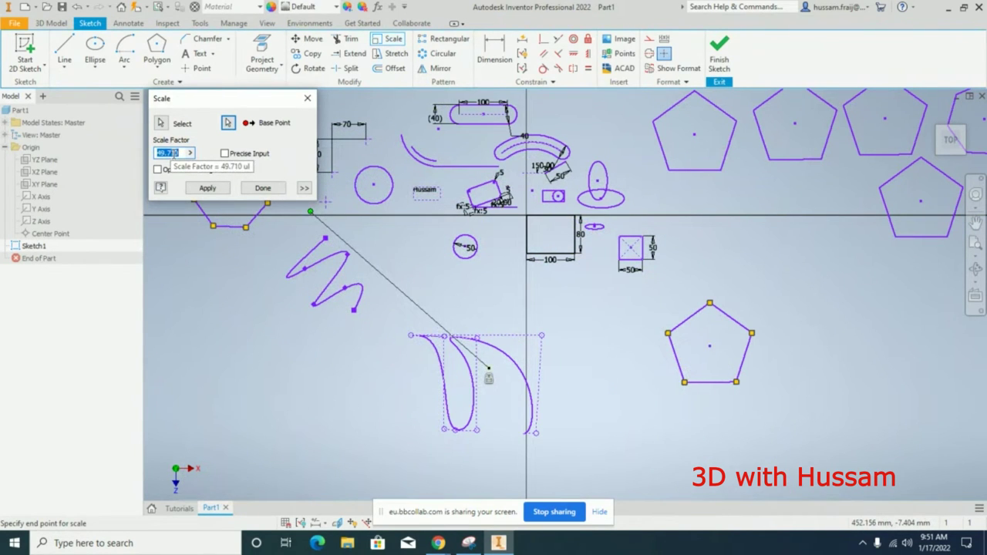
{"action": "type", "text": "0.5"}
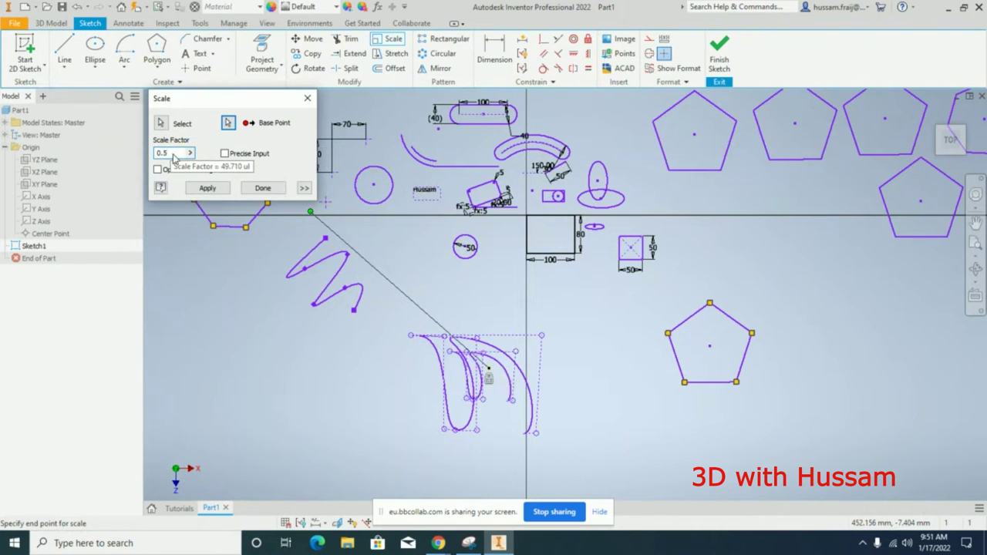
{"action": "key", "text": "Return"}
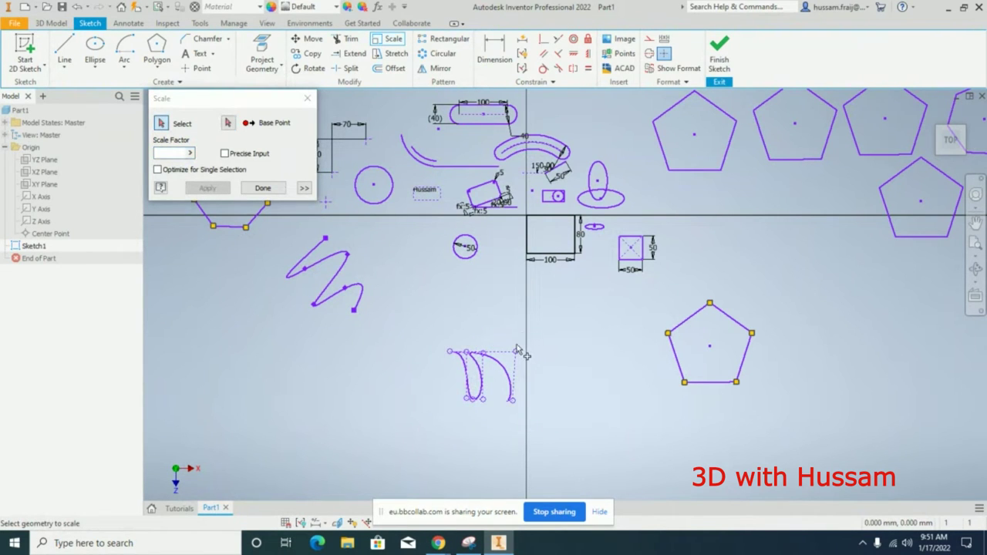
{"action": "left_click", "coordinate": [263, 187]}
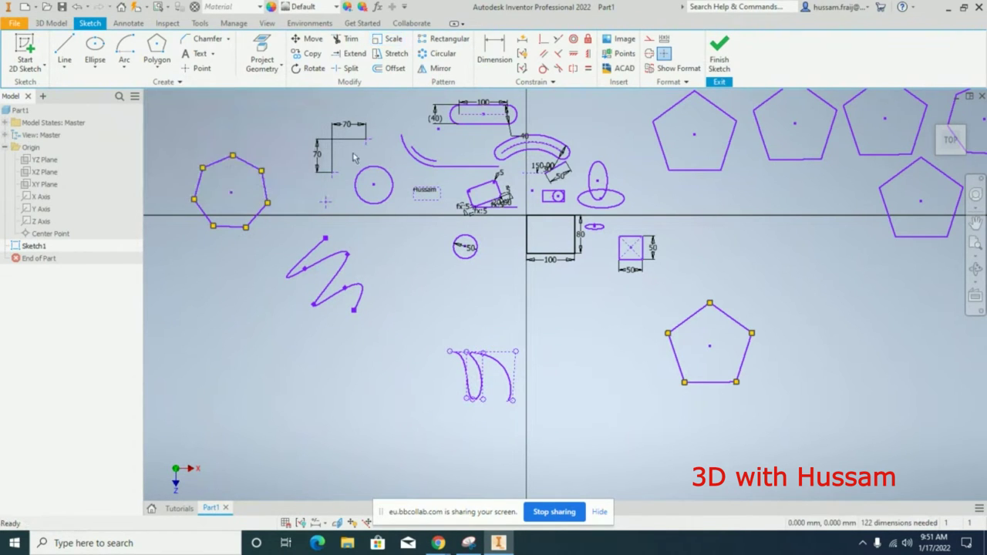
Relocate the half-size spline curves up next to the small 50 circle, left of centre.
{"action": "left_click", "coordinate": [307, 39]}
{"action": "left_click_drag", "start_coordinate": [416, 324], "coordinate": [587, 460]}
{"action": "left_click", "coordinate": [228, 123]}
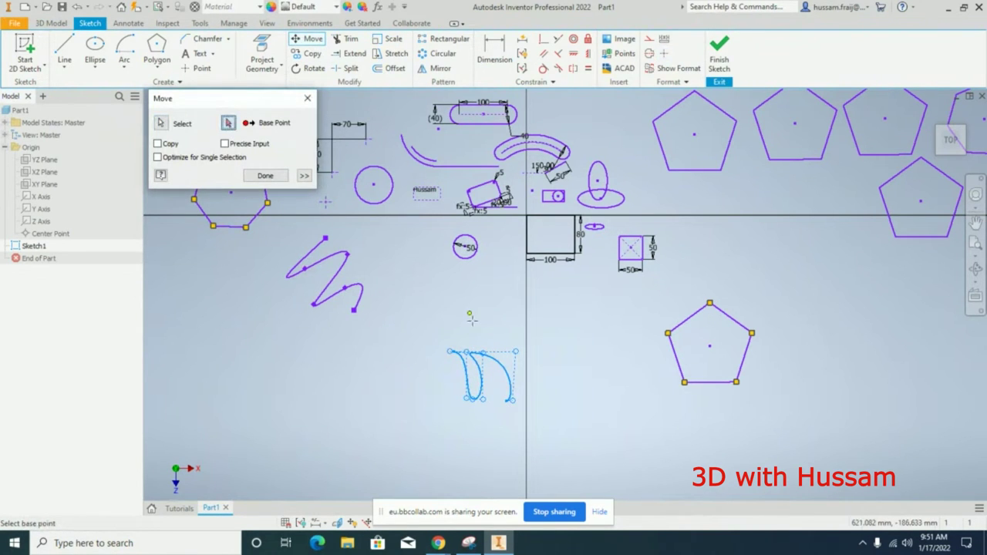
{"action": "left_click", "coordinate": [502, 362]}
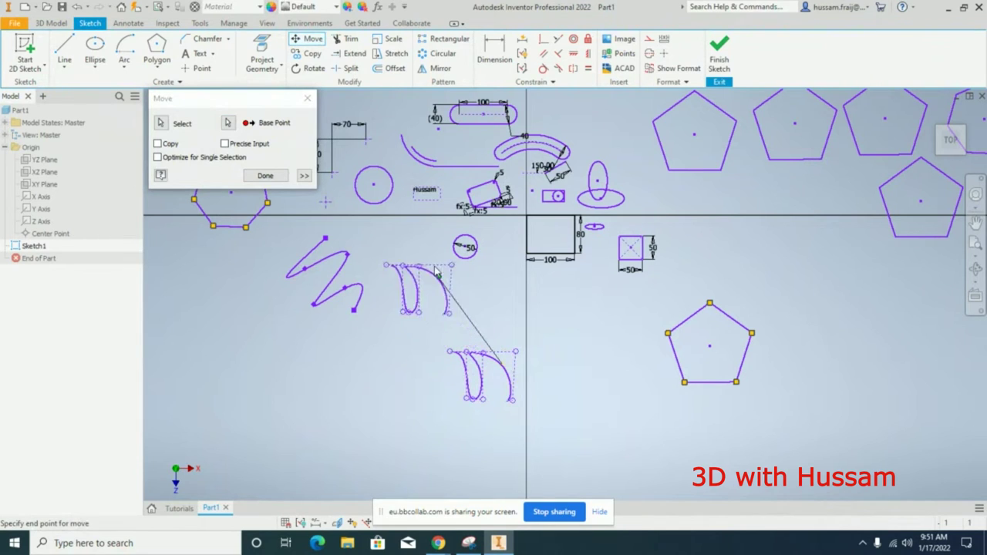
{"action": "left_click", "coordinate": [417, 229]}
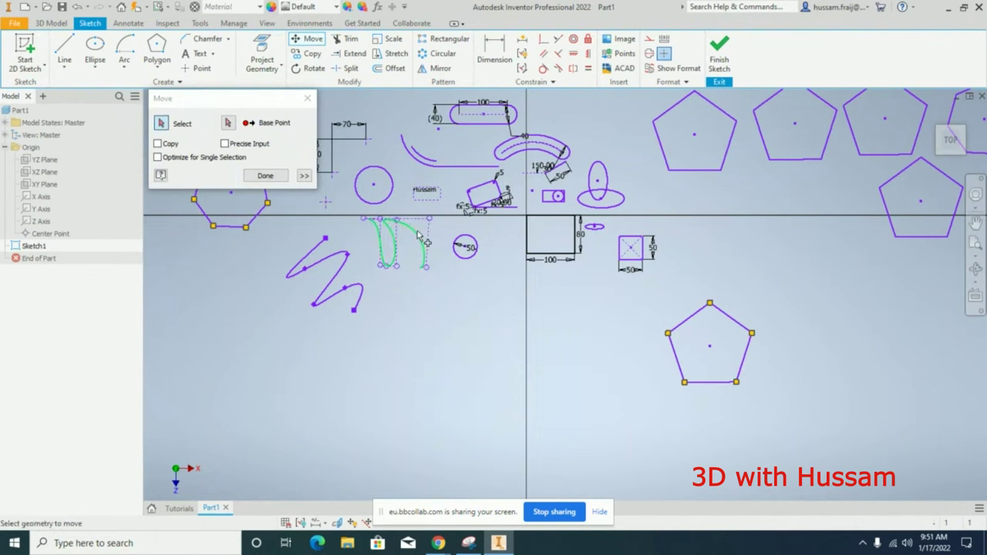
{"action": "left_click", "coordinate": [265, 175]}
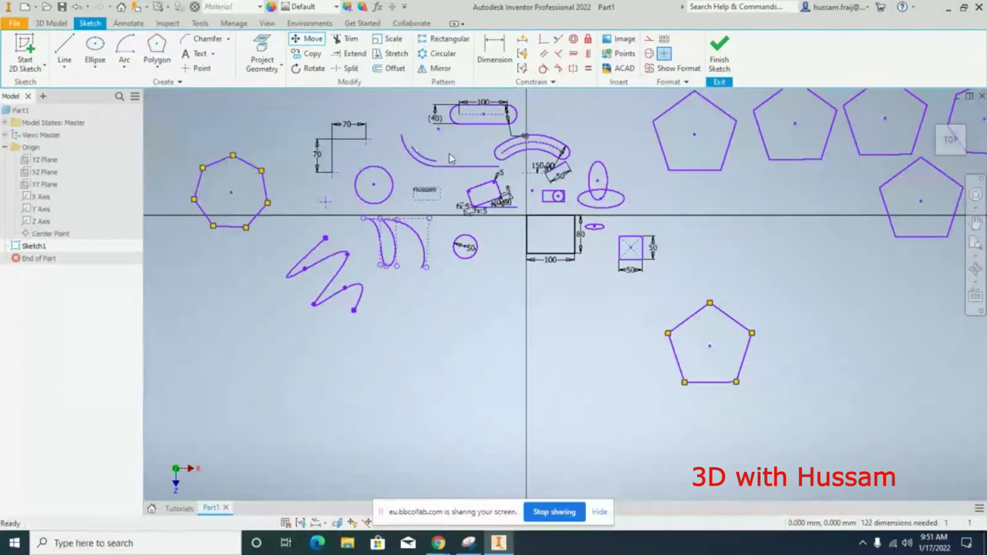
Offset the curved slot outward by 8.907 mm.
{"action": "left_click", "coordinate": [389, 71]}
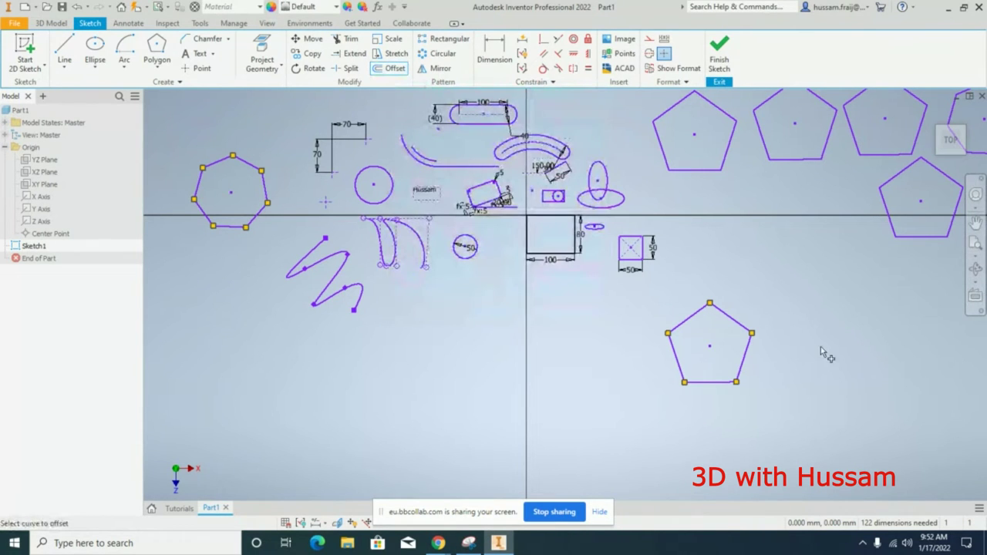
{"action": "left_click", "coordinate": [735, 326]}
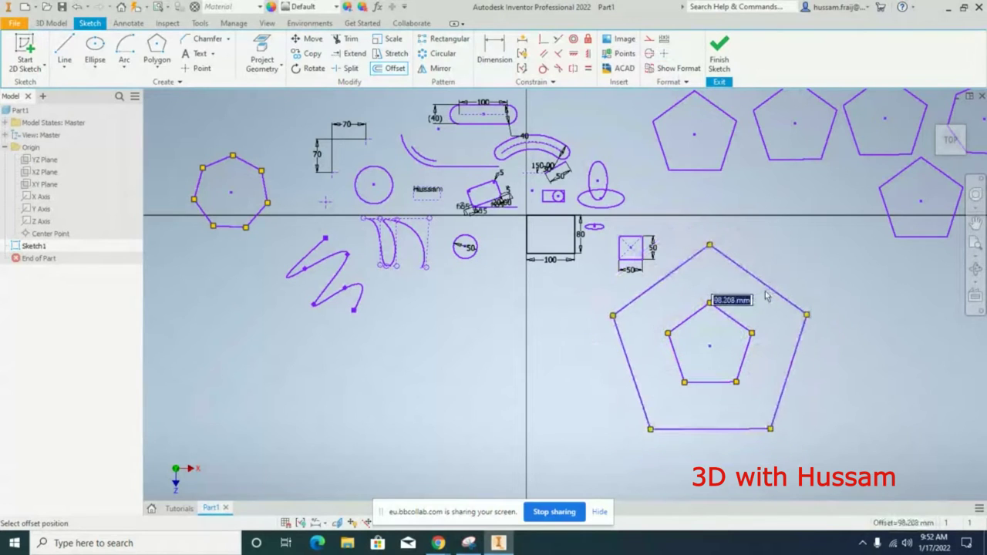
{"action": "key", "text": "Escape"}
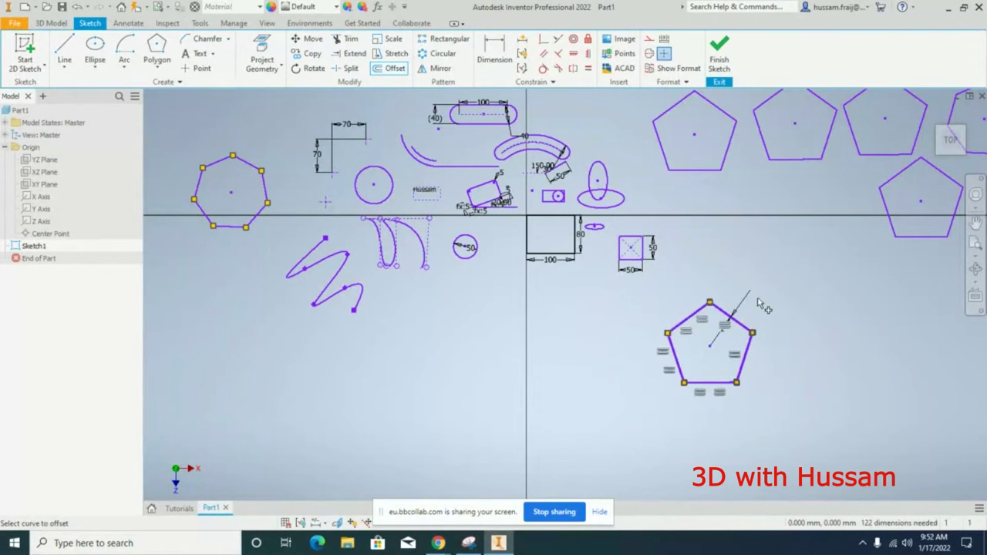
{"action": "scroll", "coordinate": [717, 350], "scroll_direction": "up", "scroll_amount": 5}
{"action": "scroll", "coordinate": [697, 245], "scroll_direction": "down", "scroll_amount": 4}
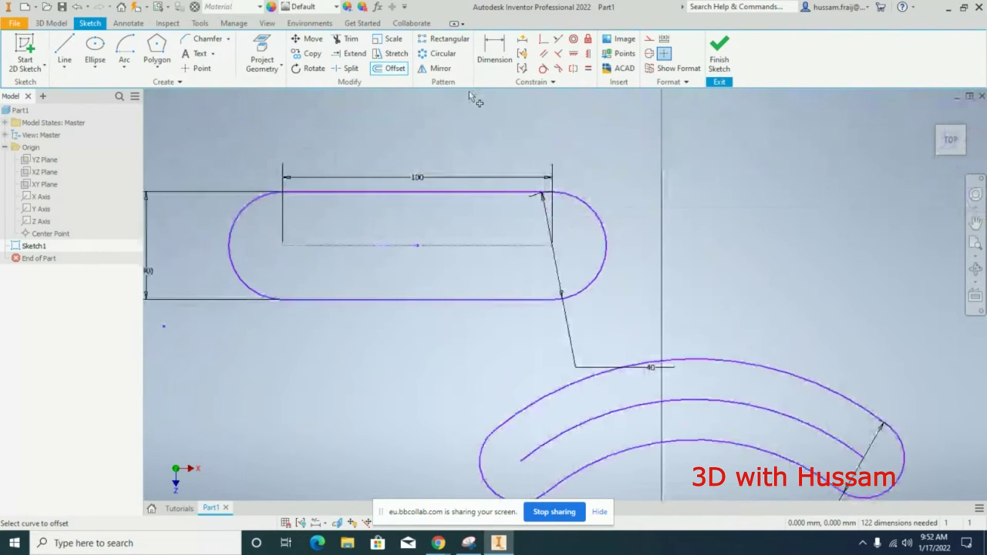
{"action": "middle_click_drag", "start_coordinate": [831, 386], "coordinate": [688, 231]}
{"action": "left_click", "coordinate": [688, 229]}
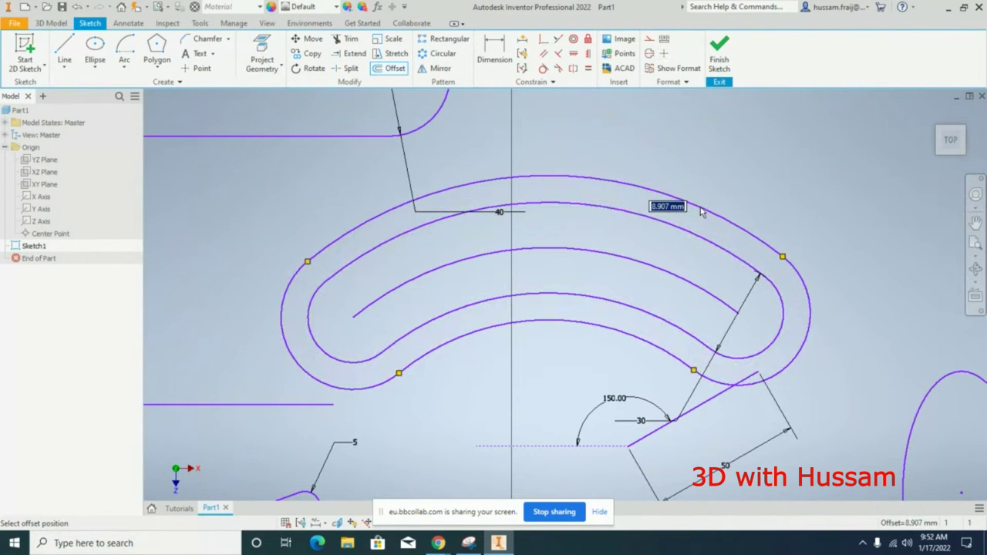
{"action": "left_click", "coordinate": [703, 214]}
{"action": "scroll", "coordinate": [729, 290], "scroll_direction": "down", "scroll_amount": 3}
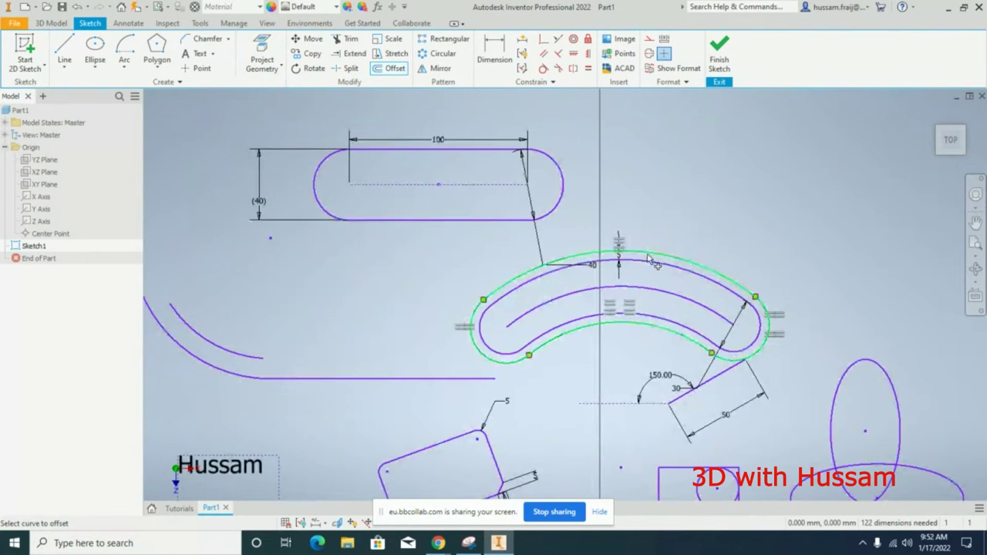
{"action": "scroll", "coordinate": [664, 219], "scroll_direction": "down", "scroll_amount": 3}
Offset the straight 100 slot with a surrounding 12.464 mm outline.
{"action": "left_click", "coordinate": [394, 68]}
{"action": "left_click", "coordinate": [527, 177]}
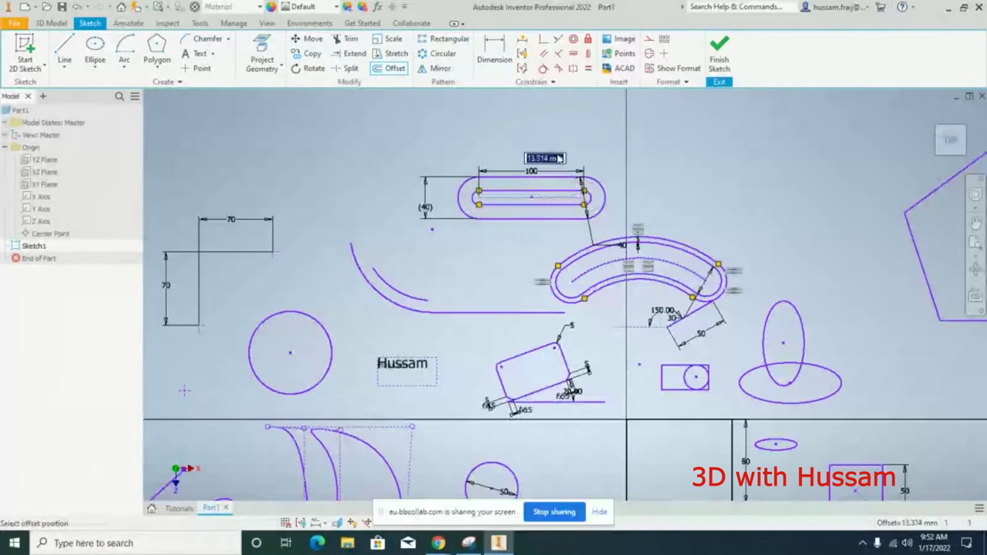
{"action": "scroll", "coordinate": [560, 158], "scroll_direction": "up", "scroll_amount": 3}
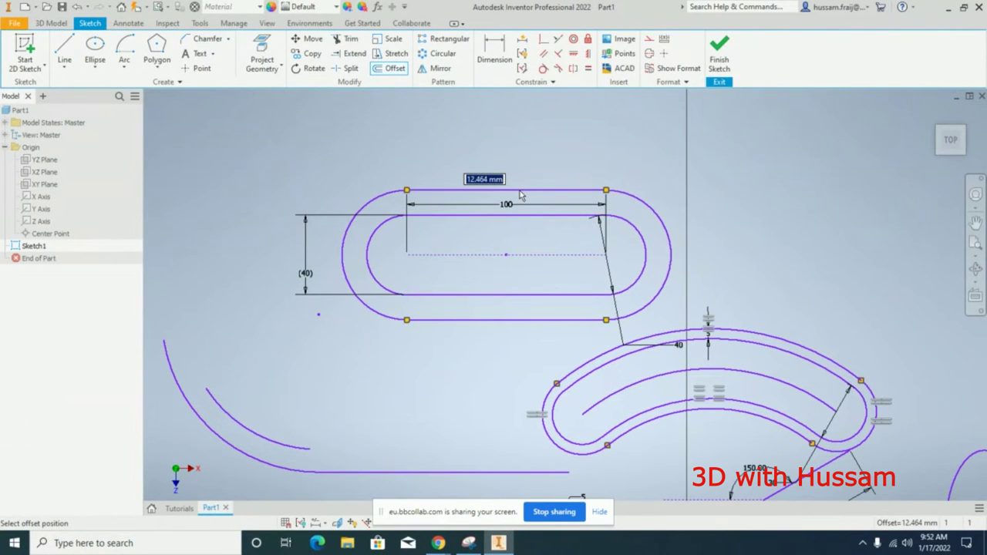
{"action": "left_click", "coordinate": [521, 196]}
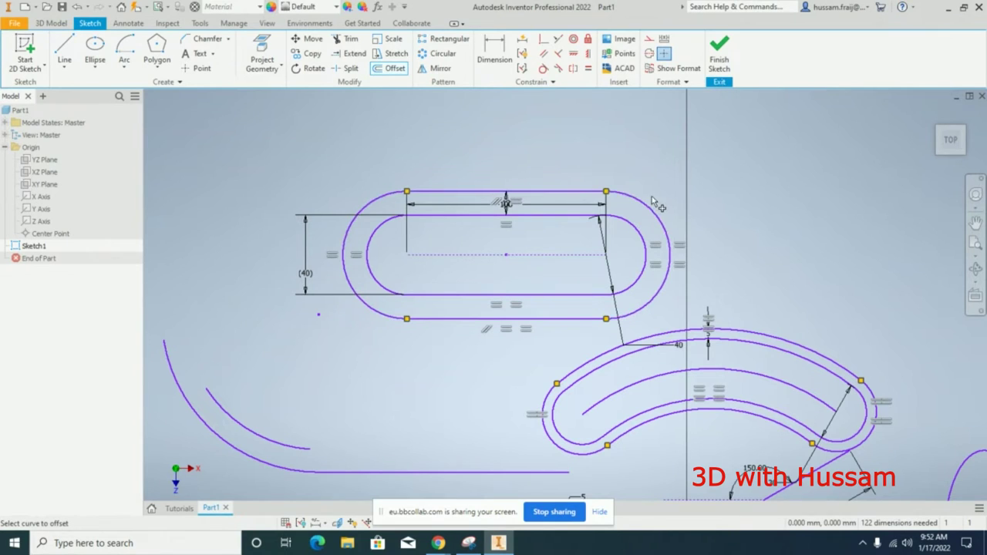
{"action": "right_click", "coordinate": [611, 179]}
{"action": "left_click", "coordinate": [652, 157]}
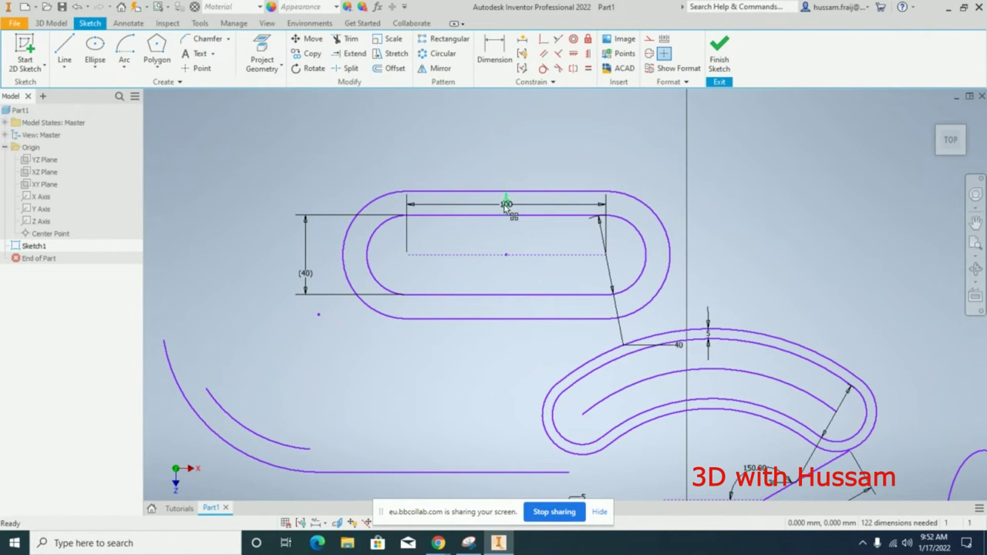
Dimension the gap between the offset outline and the slot's top line as 6 mm.
{"action": "key", "text": "d"}
{"action": "left_click", "coordinate": [505, 195]}
{"action": "left_click", "coordinate": [566, 215]}
{"action": "left_click", "coordinate": [567, 152]}
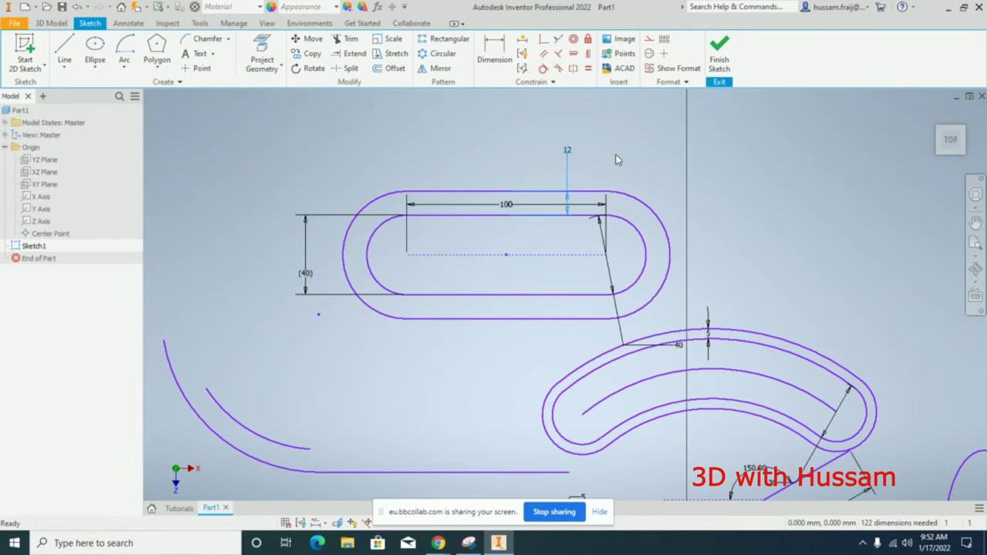
{"action": "left_click", "coordinate": [568, 151]}
{"action": "type", "text": "6"}
{"action": "key", "text": "Return"}
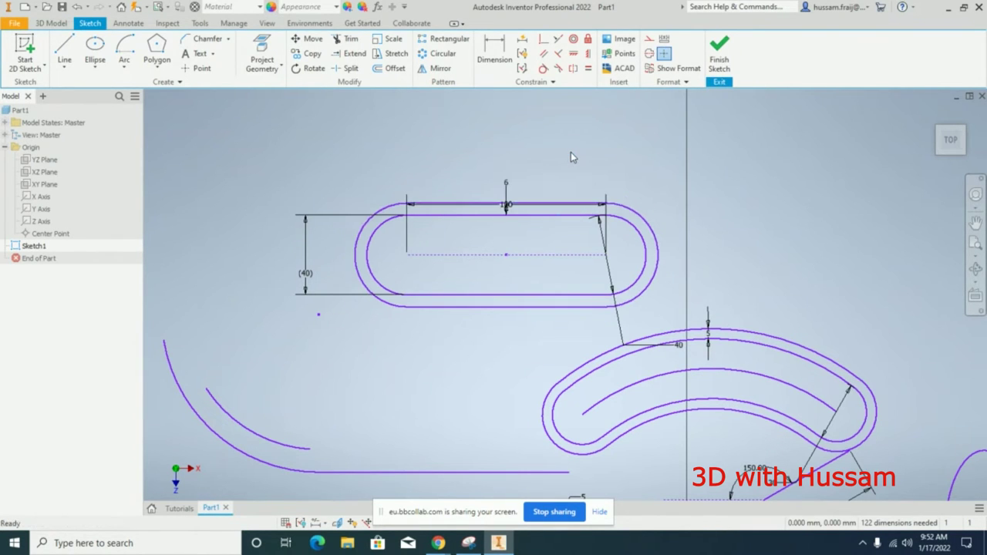
Reposition the gap and 100 dimensions, then change the gap to 10 mm.
{"action": "left_click_drag", "start_coordinate": [510, 205], "coordinate": [544, 206]}
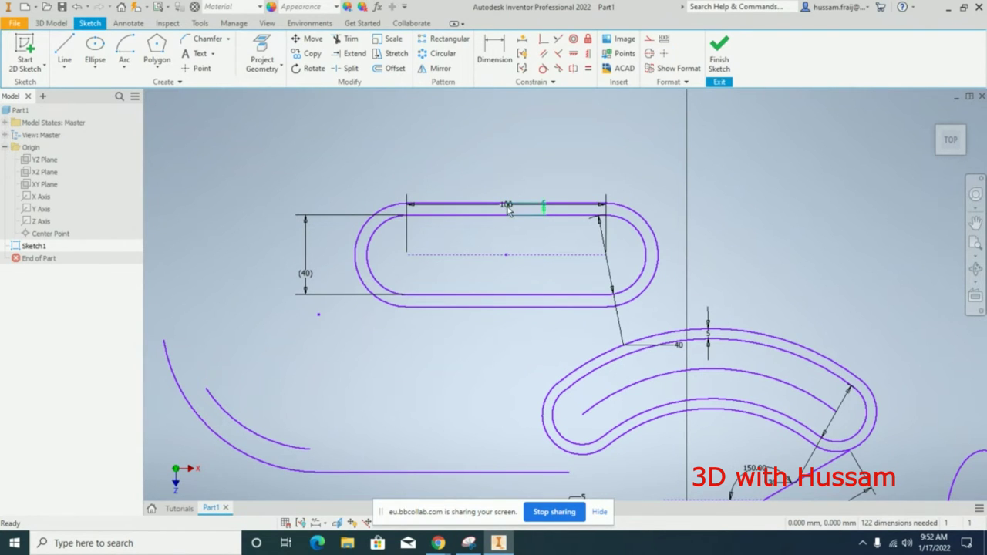
{"action": "left_click_drag", "start_coordinate": [505, 205], "coordinate": [509, 233]}
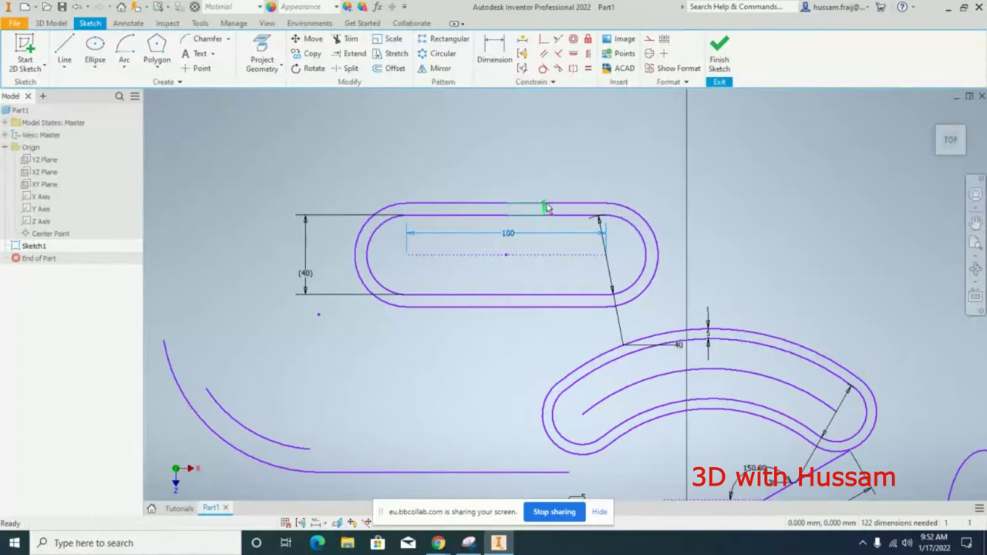
{"action": "left_click", "coordinate": [545, 207]}
{"action": "left_click_drag", "start_coordinate": [553, 195], "coordinate": [577, 176]}
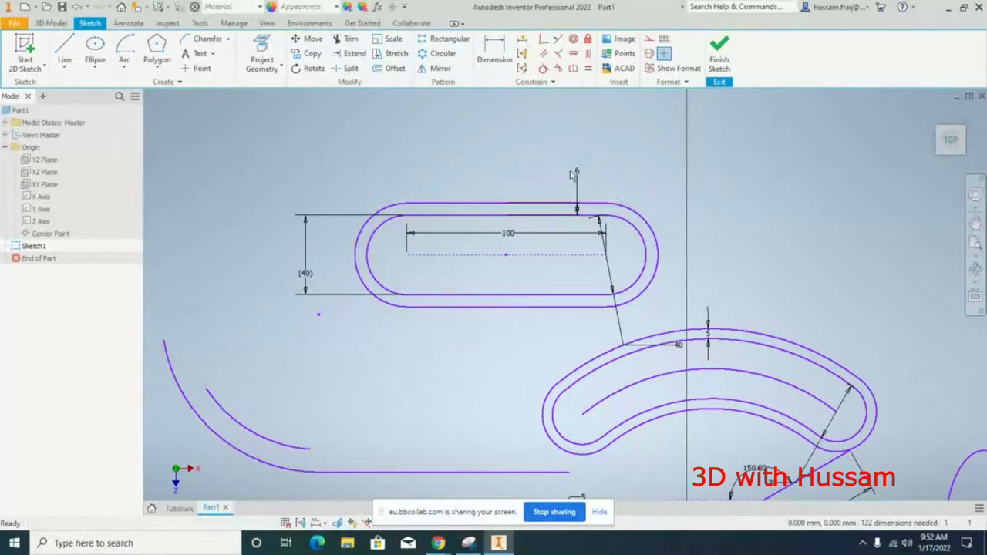
{"action": "double_click", "coordinate": [578, 172]}
{"action": "type", "text": "10"}
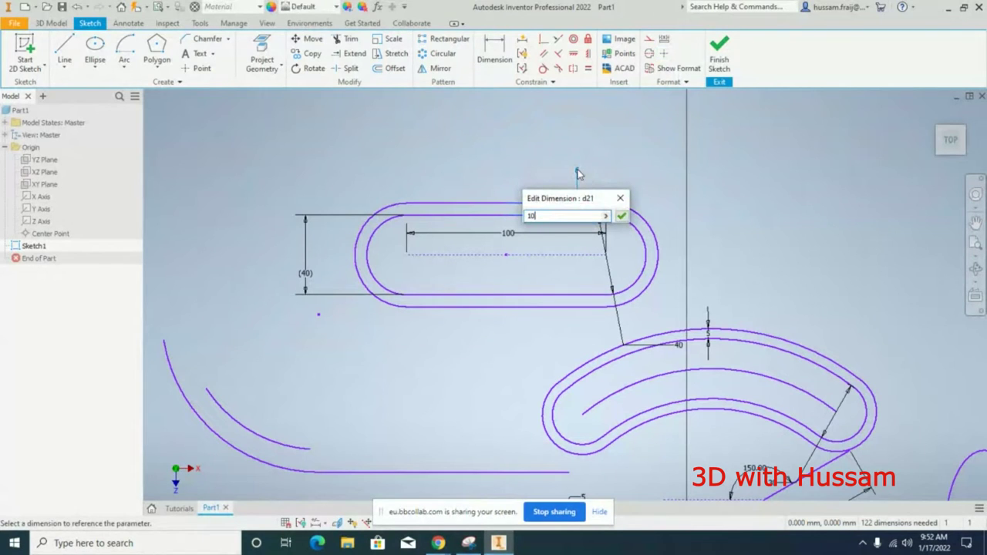
{"action": "key", "text": "Return"}
{"action": "scroll", "coordinate": [572, 169], "scroll_direction": "down", "scroll_amount": 2}
{"action": "double_click", "coordinate": [625, 291]}
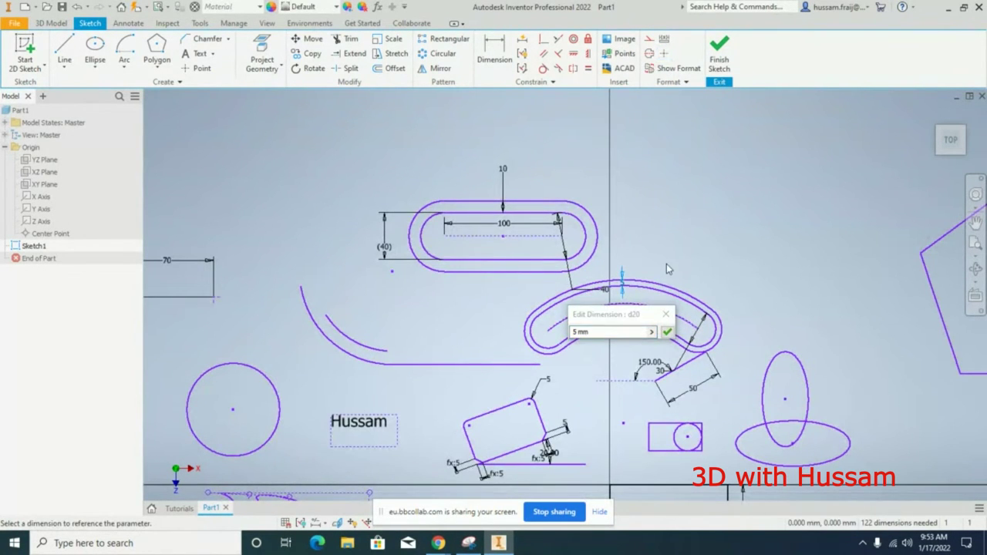
{"action": "scroll", "coordinate": [666, 264], "scroll_direction": "down", "scroll_amount": 2}
{"action": "key", "text": "Escape"}
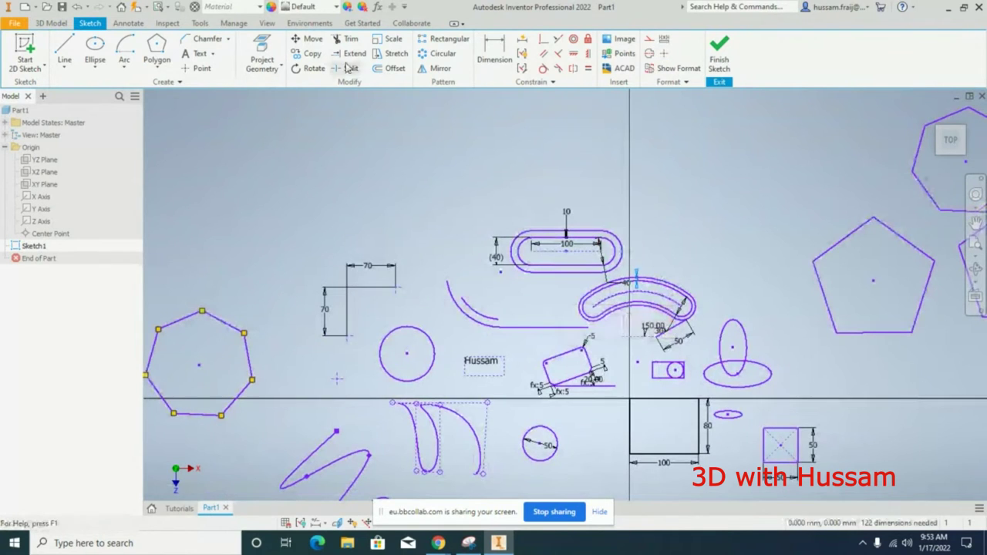
Stretch the slot's left end leftward, relaxing constraints, making it about 251.945 wide.
{"action": "left_click", "coordinate": [396, 54]}
{"action": "scroll", "coordinate": [467, 153], "scroll_direction": "up", "scroll_amount": 3}
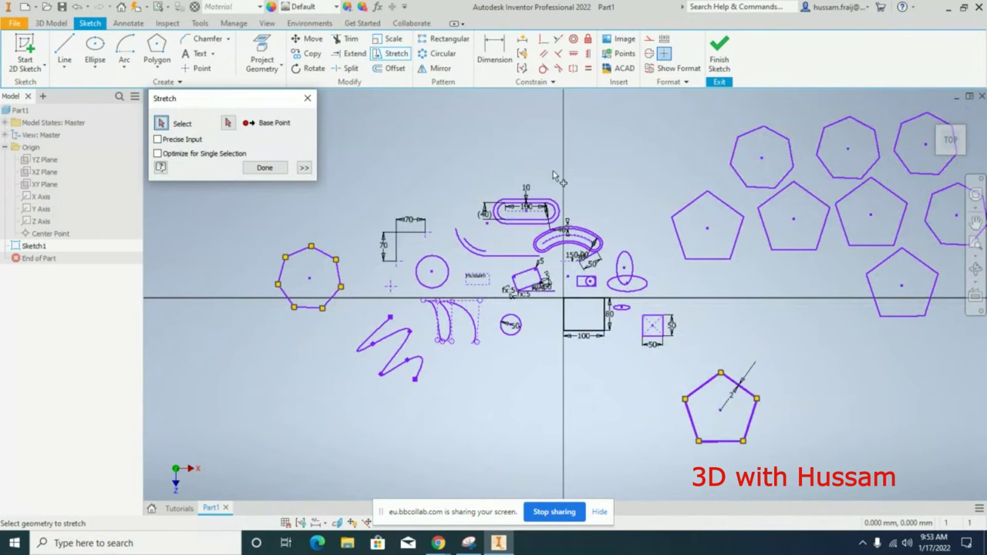
{"action": "scroll", "coordinate": [449, 206], "scroll_direction": "down", "scroll_amount": 5}
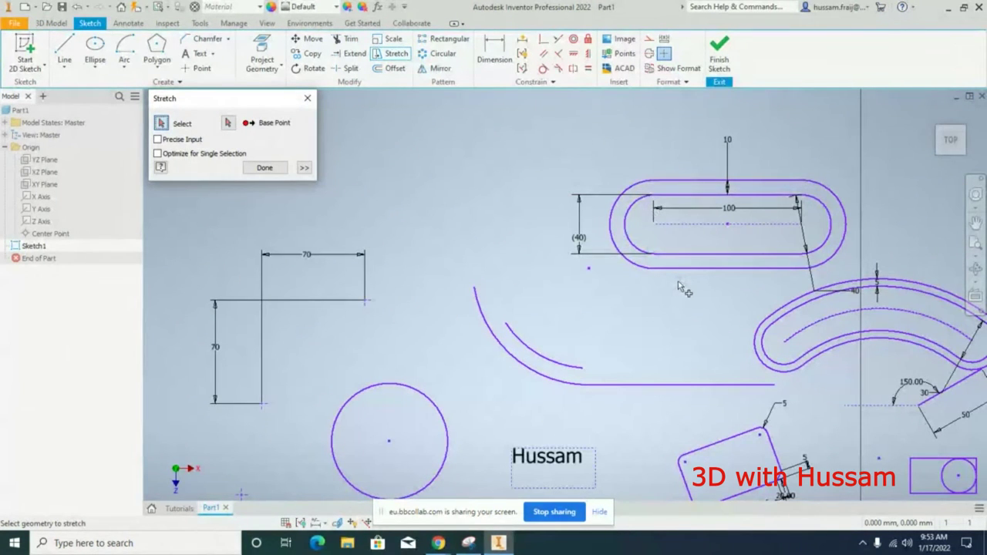
{"action": "left_click_drag", "start_coordinate": [693, 296], "coordinate": [564, 156]}
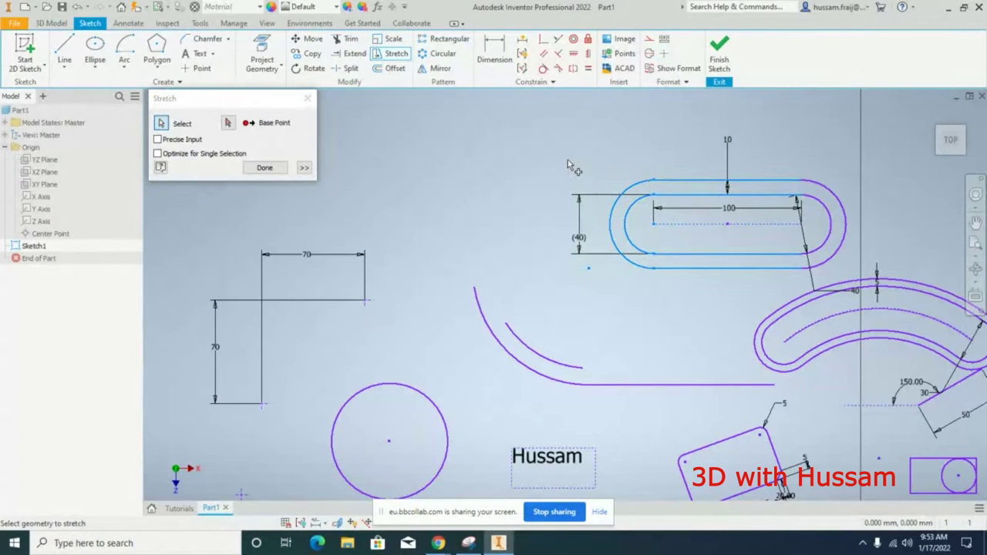
{"action": "left_click", "coordinate": [228, 123]}
{"action": "left_click", "coordinate": [653, 224]}
{"action": "left_click", "coordinate": [437, 293]}
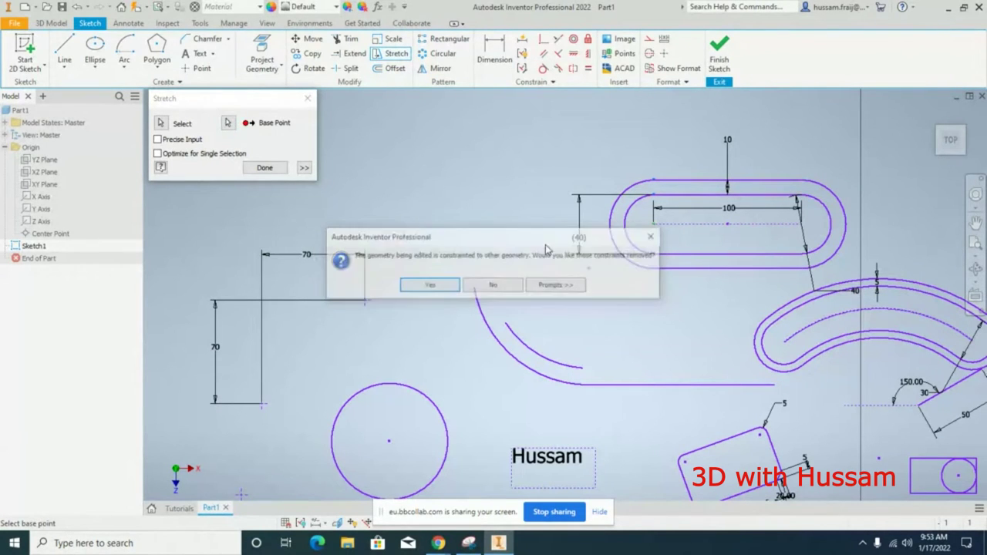
{"action": "left_click", "coordinate": [429, 286]}
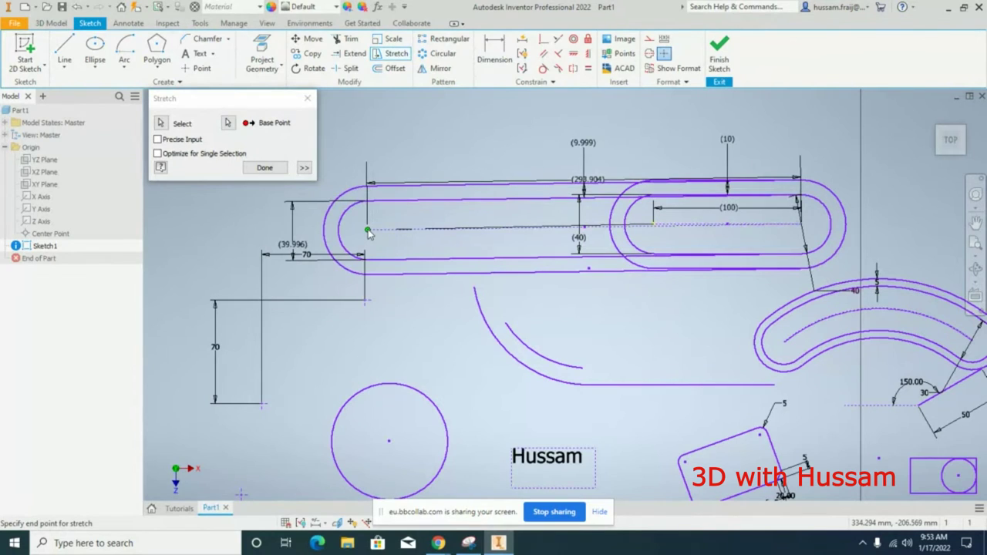
{"action": "left_click", "coordinate": [421, 228]}
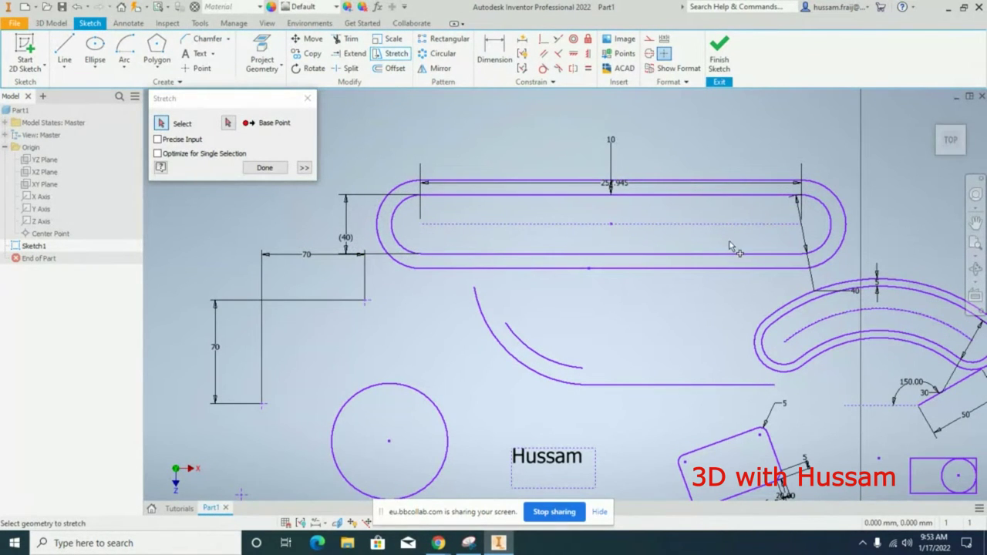
{"action": "left_click", "coordinate": [264, 167]}
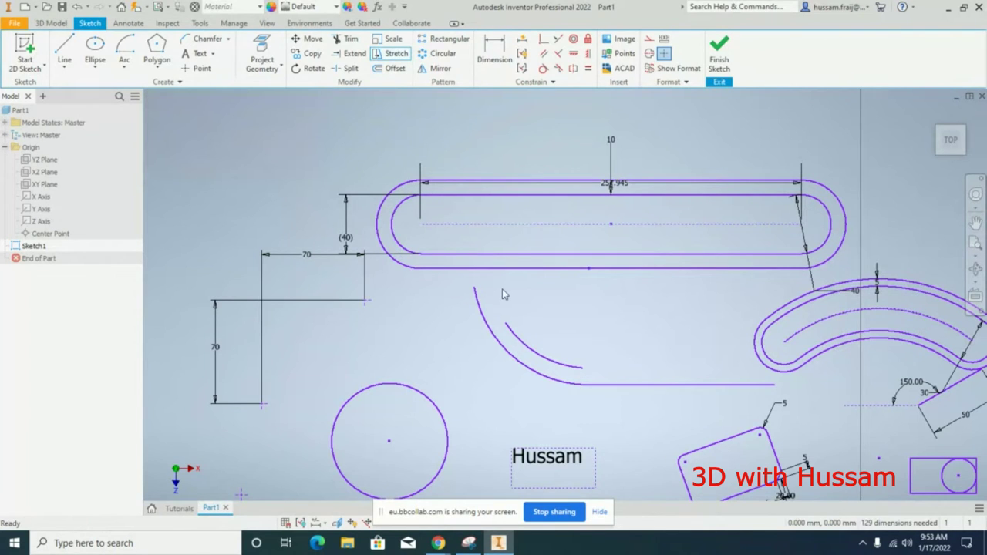
{"action": "scroll", "coordinate": [523, 216], "scroll_direction": "down", "scroll_amount": 3}
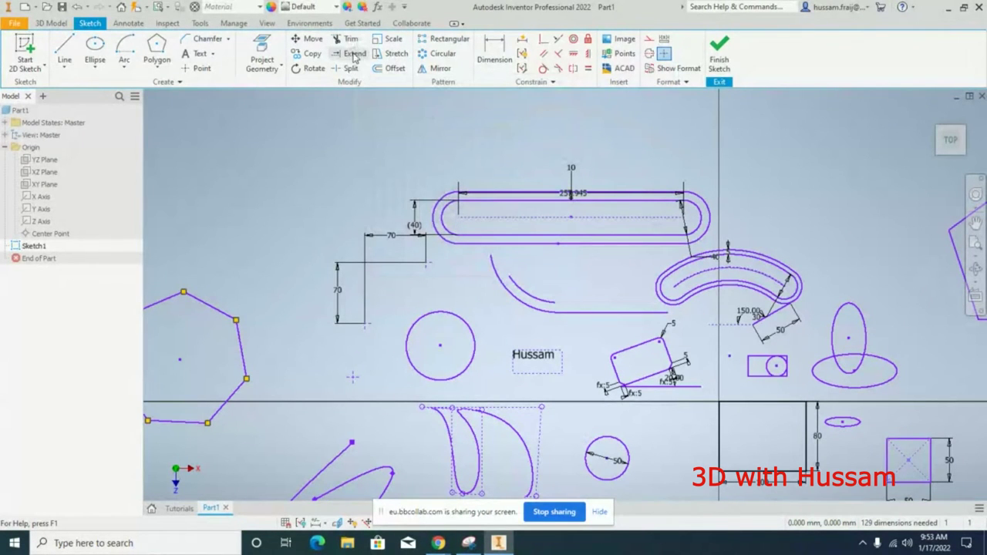
Draw a diagonal line from above the heptagon down-left, cutting straight across it.
{"action": "scroll", "coordinate": [646, 163], "scroll_direction": "down", "scroll_amount": 3}
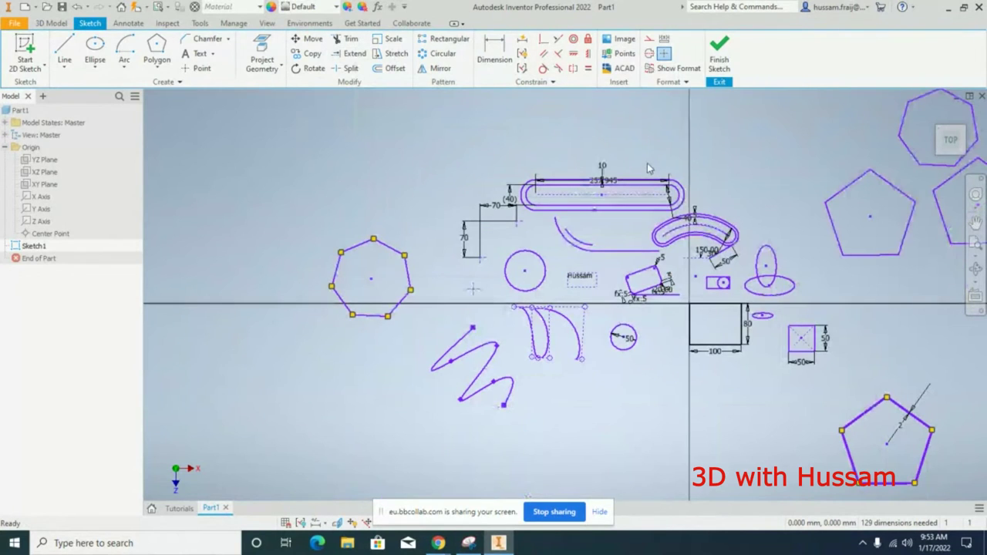
{"action": "left_click", "coordinate": [64, 48]}
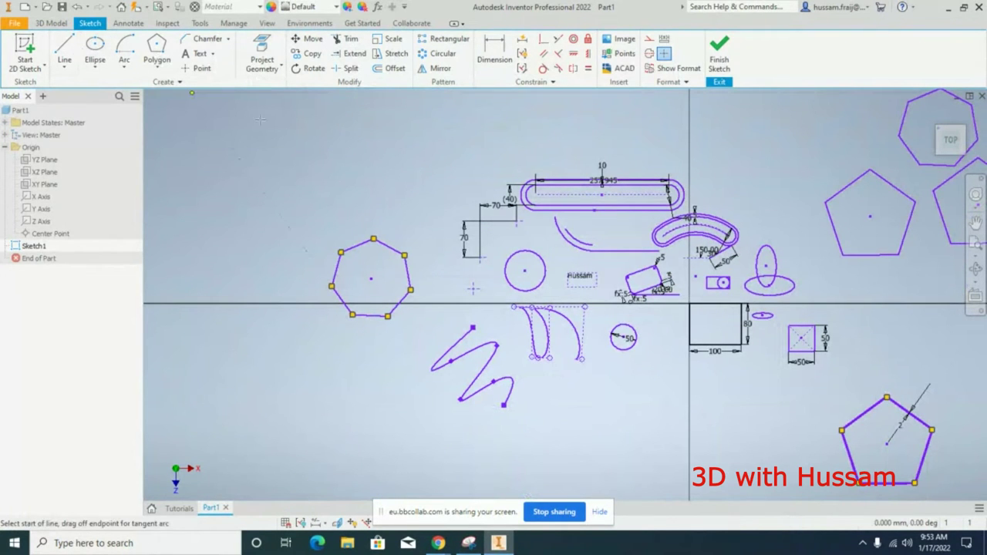
{"action": "left_click", "coordinate": [429, 195]}
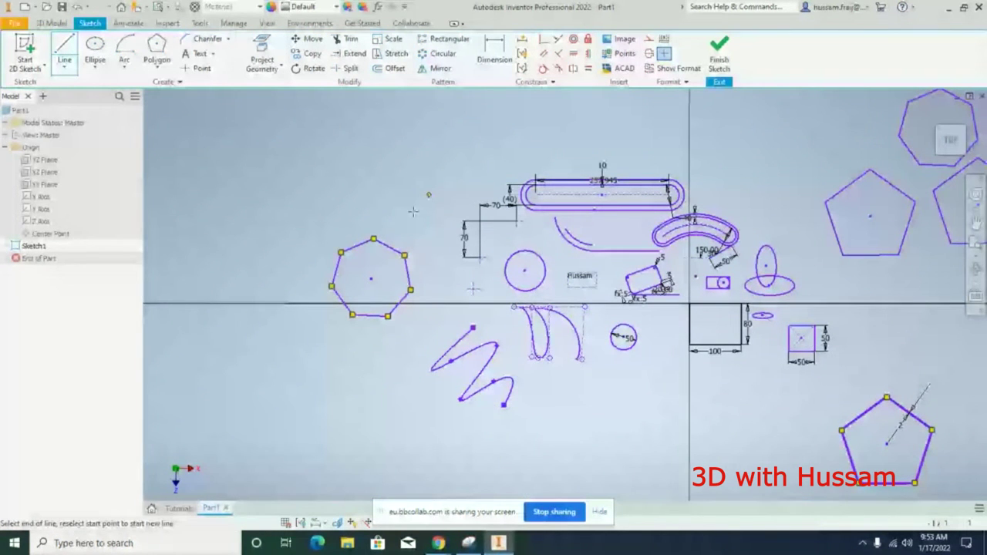
{"action": "left_click", "coordinate": [327, 325]}
{"action": "right_click", "coordinate": [434, 322]}
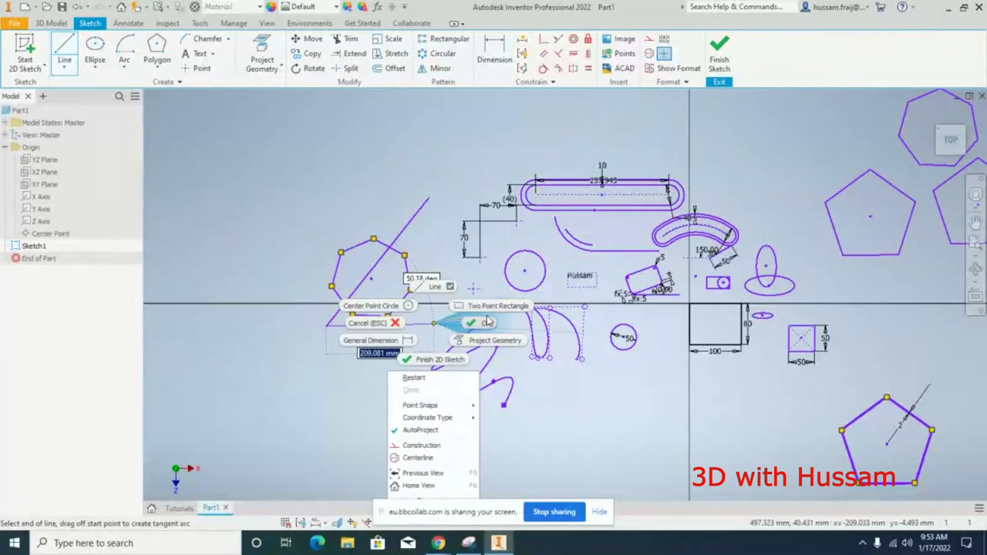
{"action": "left_click", "coordinate": [482, 323]}
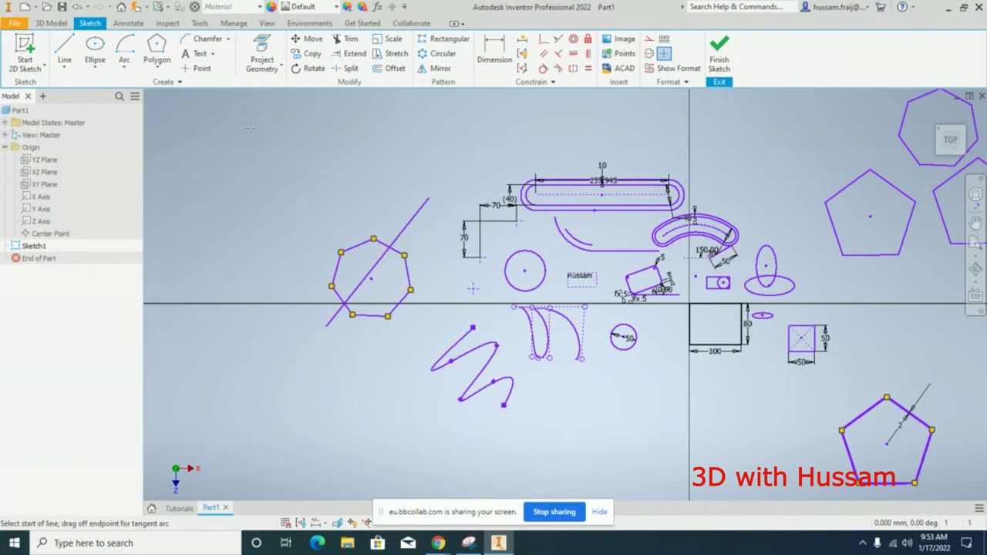
Draw a second, longer diagonal line below the heptagon.
{"action": "left_click", "coordinate": [393, 347]}
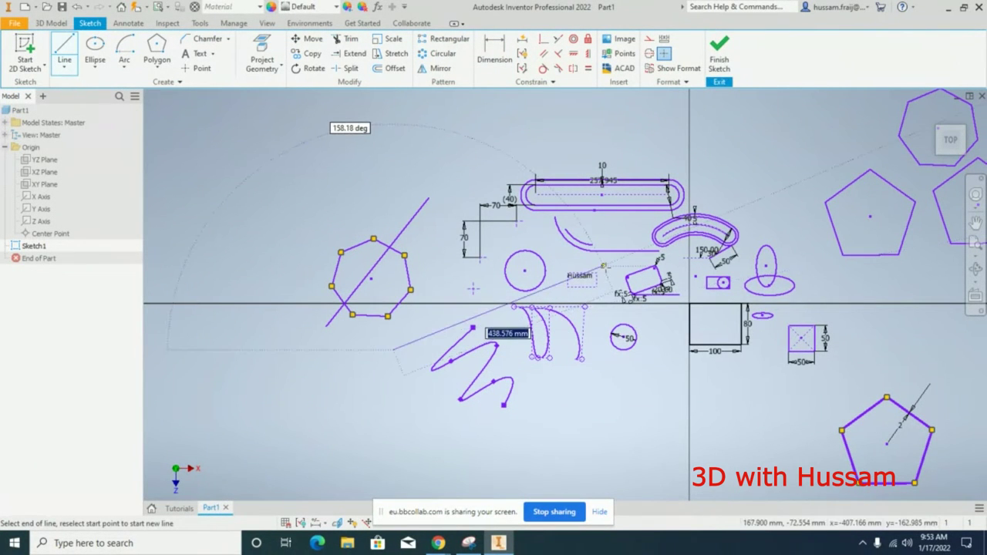
{"action": "left_click", "coordinate": [537, 239]}
{"action": "right_click", "coordinate": [514, 142]}
{"action": "left_click", "coordinate": [559, 143]}
{"action": "scroll", "coordinate": [270, 218], "scroll_direction": "down", "scroll_amount": 3}
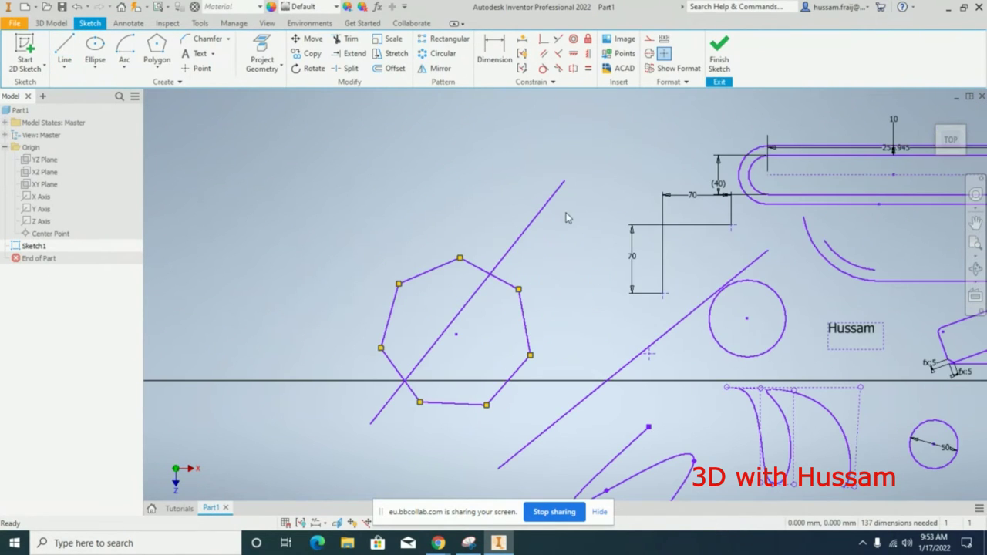
Trim the diagonal line's overhanging ends and every heptagon edge right of the line.
{"action": "left_click", "coordinate": [347, 38]}
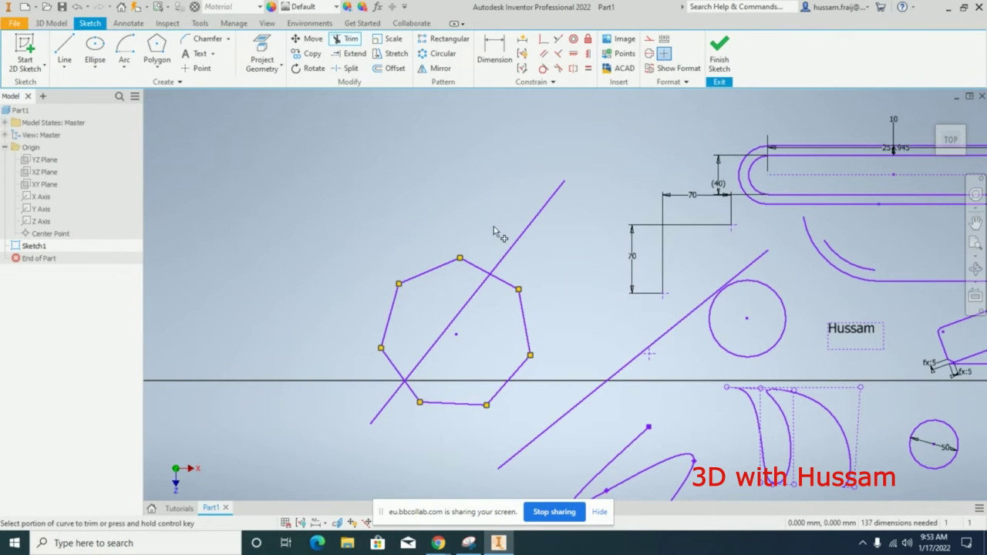
{"action": "left_click", "coordinate": [505, 264]}
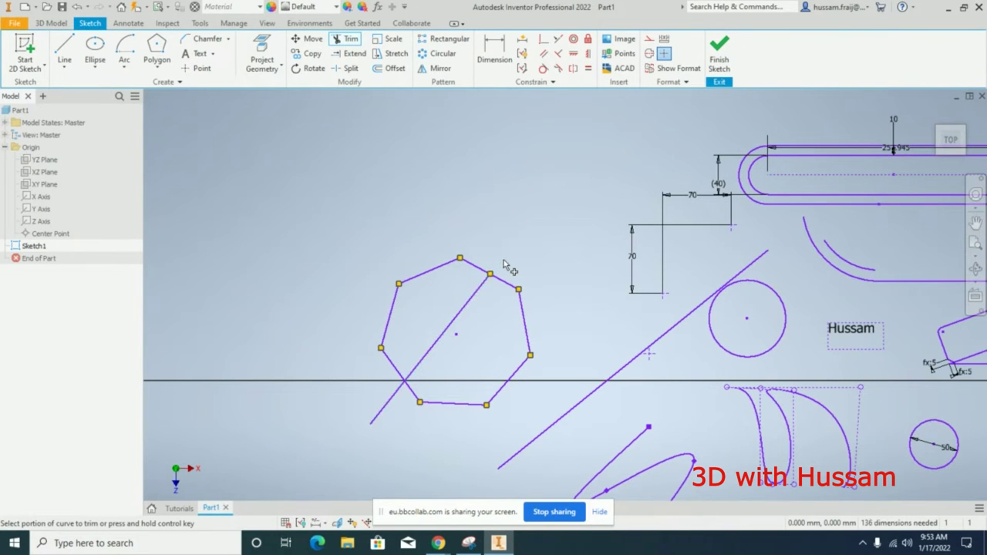
{"action": "left_click", "coordinate": [505, 284]}
{"action": "left_click", "coordinate": [412, 392]}
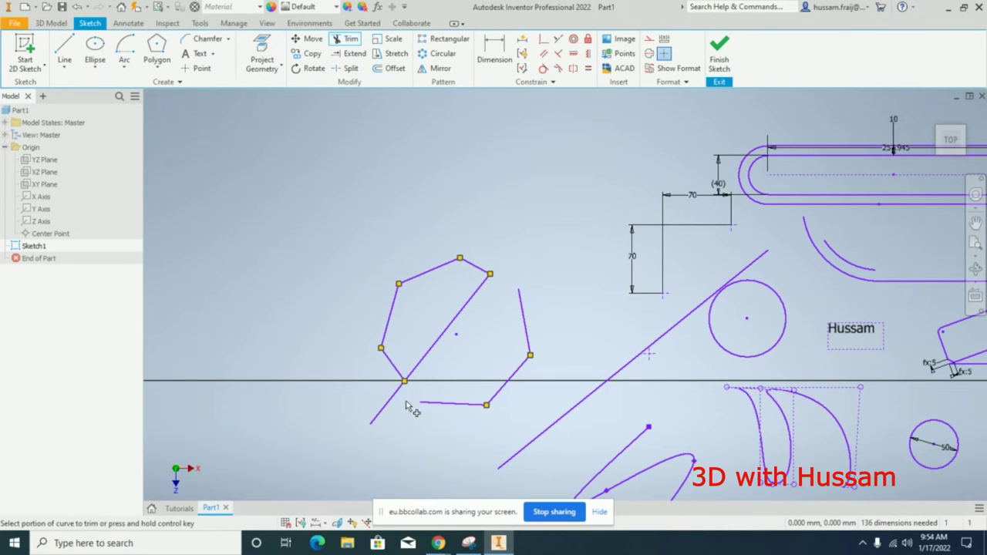
{"action": "left_click", "coordinate": [388, 404]}
{"action": "left_click_drag", "start_coordinate": [561, 306], "coordinate": [517, 329], "text": "ctrl"}
{"action": "mouse_move", "coordinate": [516, 379]}
{"action": "left_mouse_down"}
{"action": "mouse_move", "coordinate": [476, 405]}
{"action": "mouse_move", "coordinate": [453, 411]}
{"action": "left_mouse_up"}
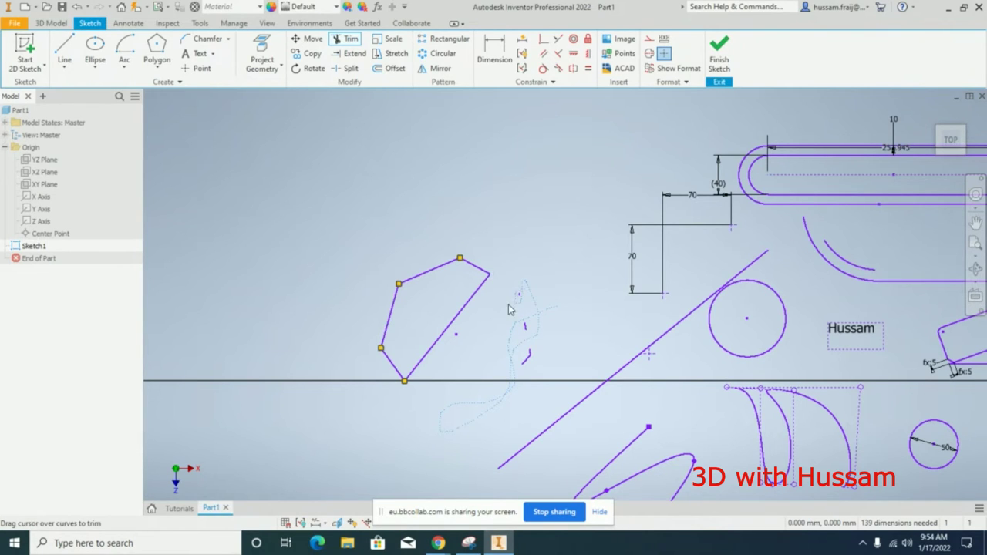
{"action": "mouse_move", "coordinate": [503, 333]}
{"action": "left_mouse_down"}
{"action": "mouse_move", "coordinate": [520, 374]}
{"action": "mouse_move", "coordinate": [540, 319]}
{"action": "mouse_move", "coordinate": [568, 321]}
{"action": "mouse_move", "coordinate": [523, 364]}
{"action": "mouse_move", "coordinate": [531, 326]}
{"action": "mouse_move", "coordinate": [526, 355]}
{"action": "mouse_move", "coordinate": [518, 319]}
{"action": "mouse_move", "coordinate": [529, 322]}
{"action": "mouse_move", "coordinate": [501, 340]}
{"action": "left_mouse_up"}
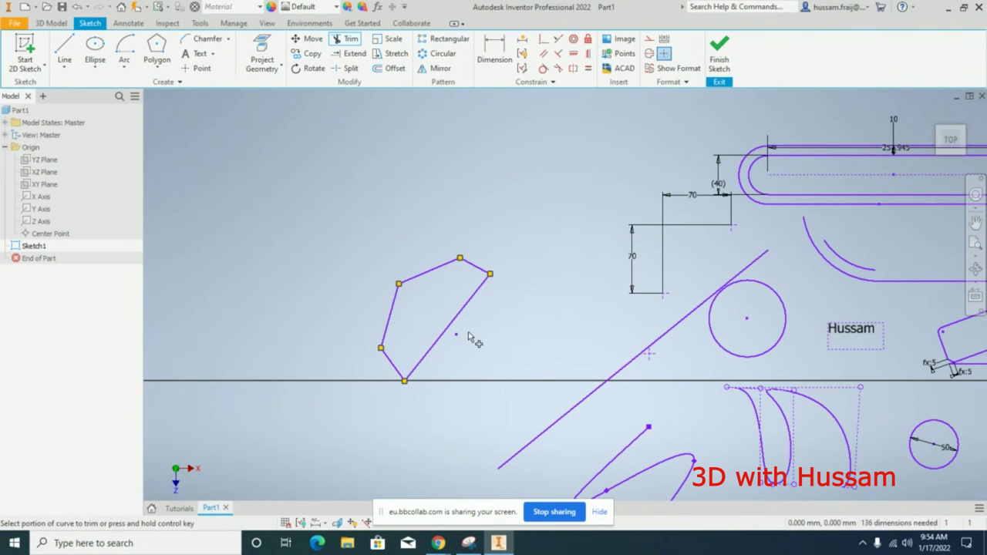
{"action": "right_click", "coordinate": [545, 225]}
{"action": "left_click", "coordinate": [578, 224]}
{"action": "scroll", "coordinate": [407, 121], "scroll_direction": "up", "scroll_amount": 3}
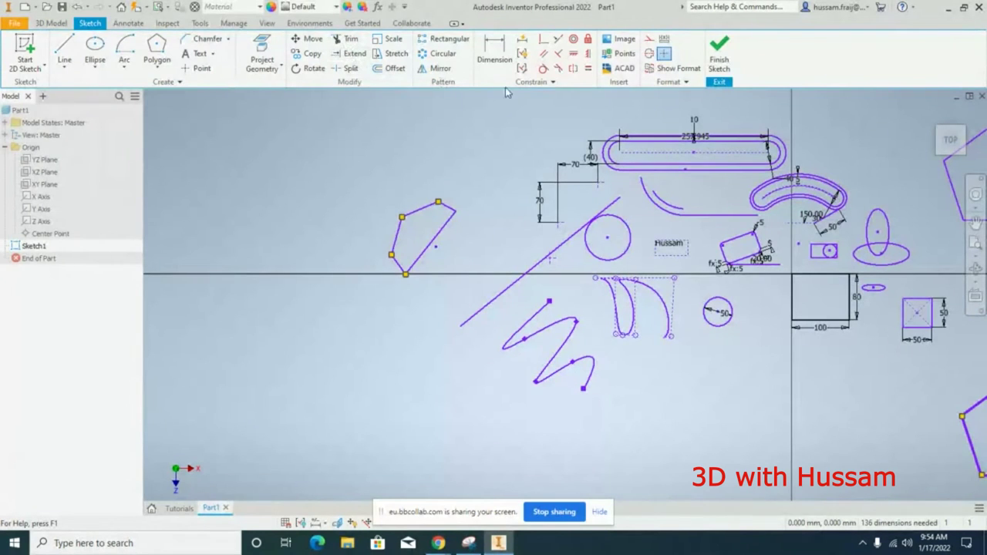
Shorten the long diagonal line, extend it to the slot's bottom edge, and undo an arc extension.
{"action": "scroll", "coordinate": [650, 188], "scroll_direction": "down", "scroll_amount": 3}
{"action": "left_click_drag", "start_coordinate": [592, 209], "coordinate": [447, 306]}
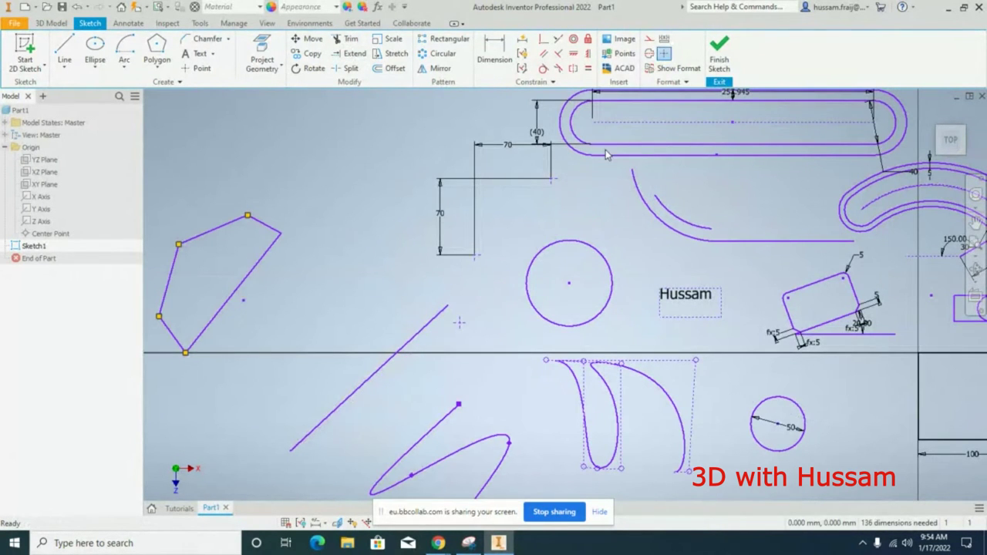
{"action": "left_click", "coordinate": [351, 53]}
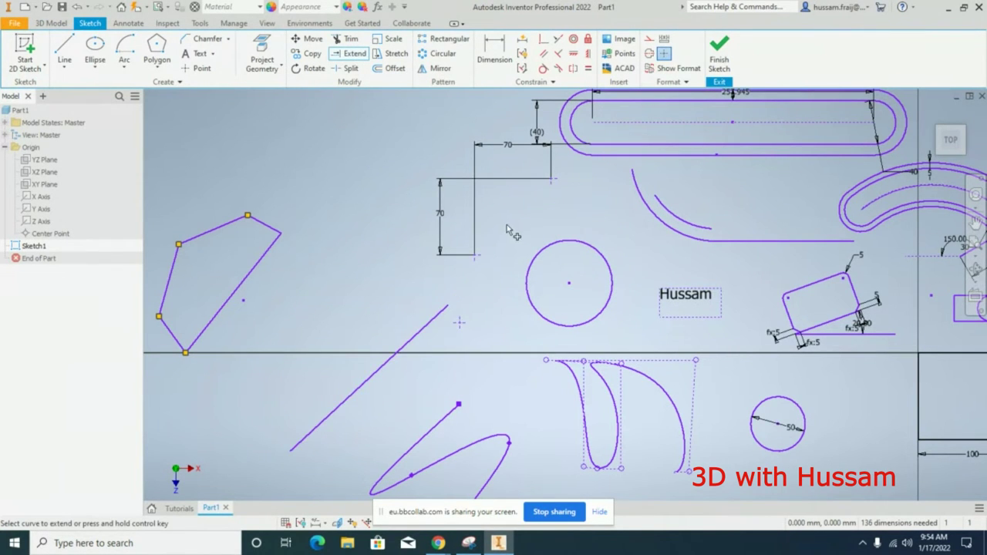
{"action": "left_click", "coordinate": [450, 312]}
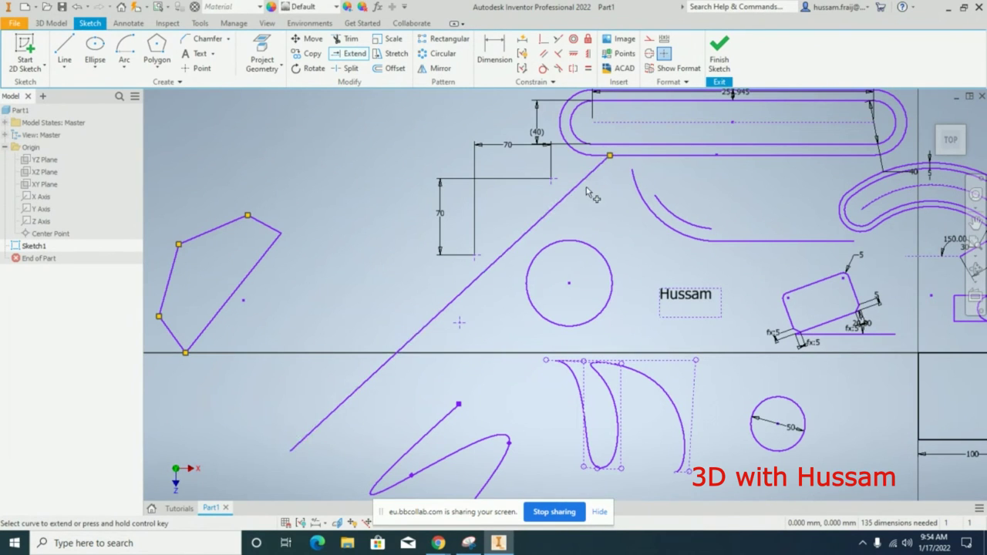
{"action": "left_click", "coordinate": [666, 204]}
{"action": "left_click", "coordinate": [636, 193]}
{"action": "scroll", "coordinate": [702, 227], "scroll_direction": "up", "scroll_amount": 3}
{"action": "key", "text": "ctrl+z"}
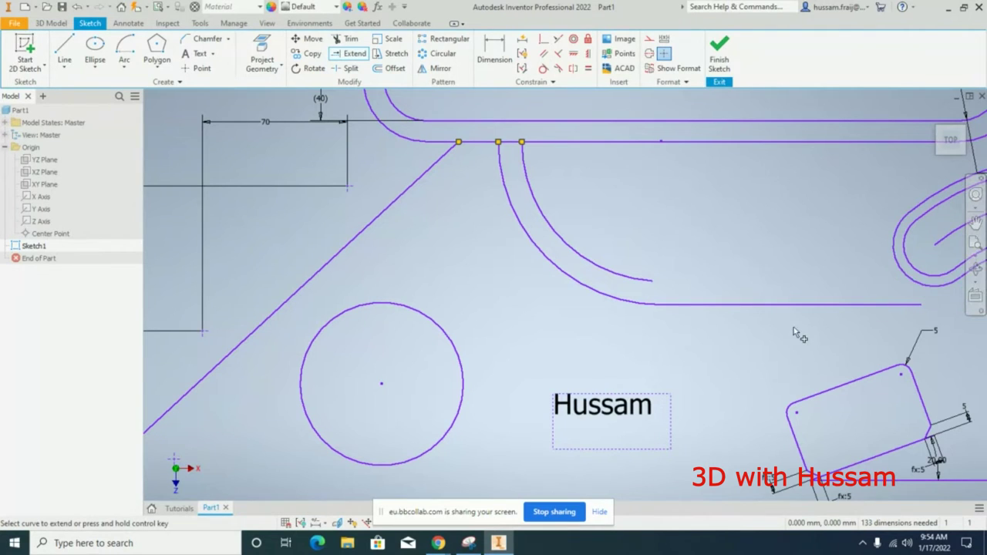
{"action": "key", "text": "Escape"}
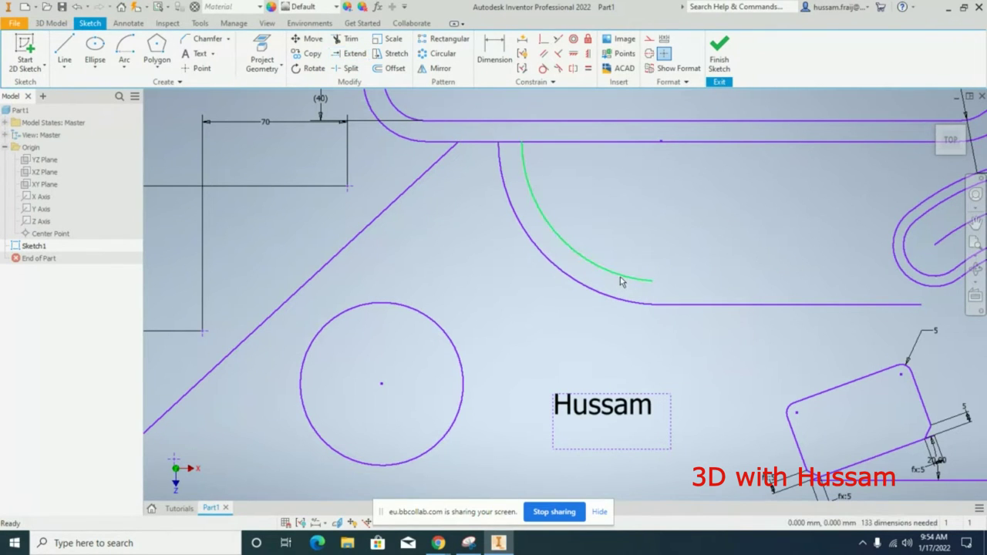
Extend the inner arc up to the slot's top line.
{"action": "left_click", "coordinate": [621, 281]}
{"action": "left_click", "coordinate": [670, 304]}
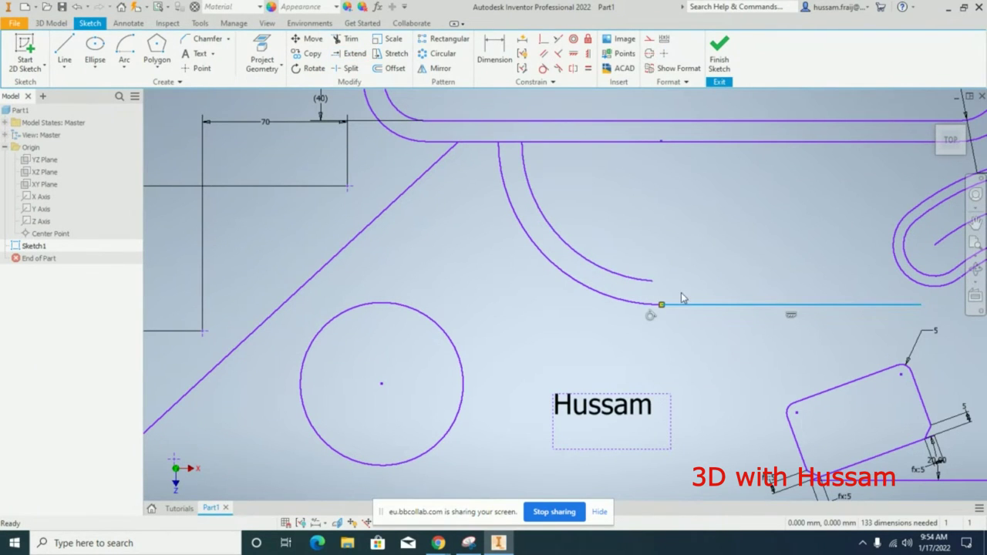
{"action": "left_click", "coordinate": [629, 297]}
{"action": "left_click", "coordinate": [668, 272]}
{"action": "left_click", "coordinate": [352, 53]}
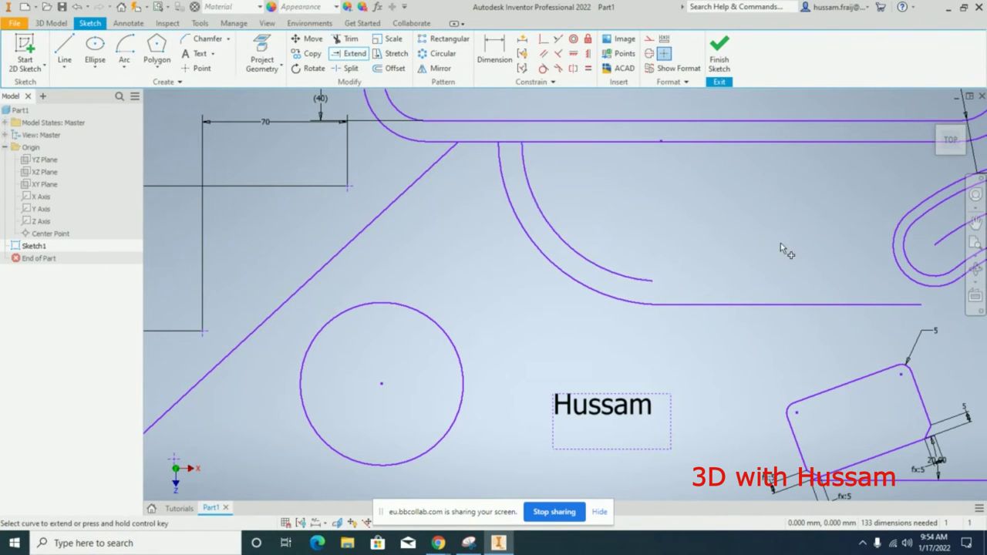
{"action": "left_click", "coordinate": [607, 276]}
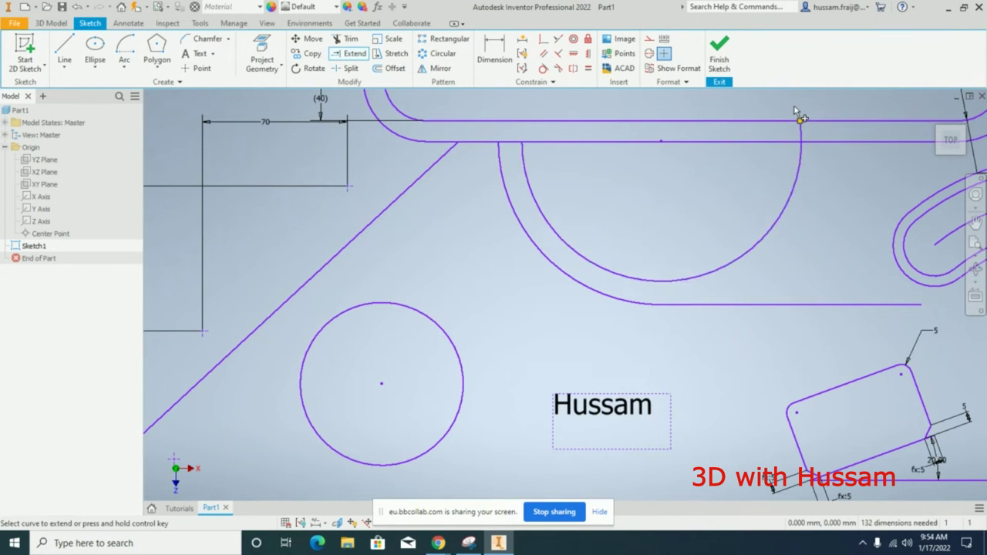
{"action": "scroll", "coordinate": [788, 278], "scroll_direction": "down", "scroll_amount": 2}
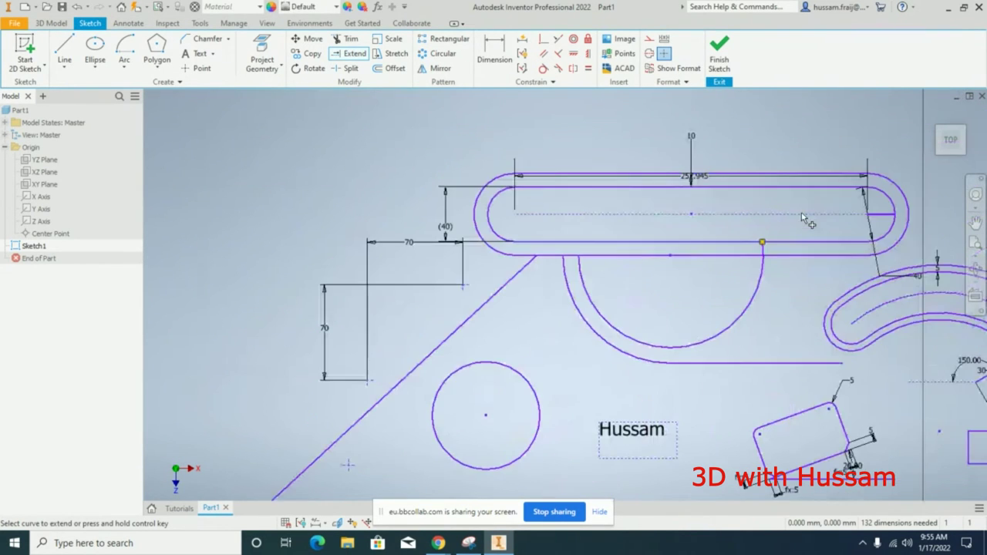
Extend the outer arc around the slot into a full circle, and the horizontal line rightward.
{"action": "left_click", "coordinate": [763, 255]}
{"action": "left_click", "coordinate": [754, 210]}
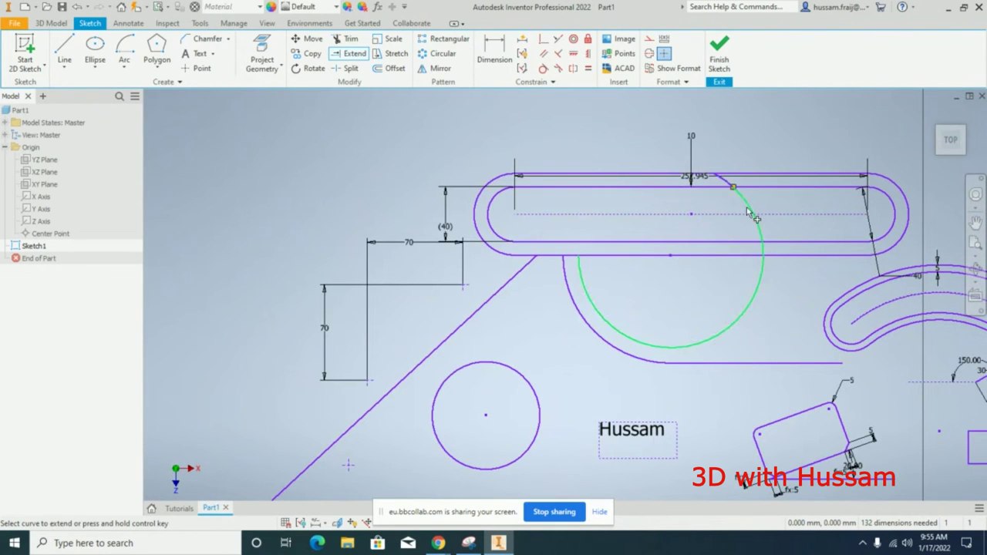
{"action": "left_click", "coordinate": [744, 203]}
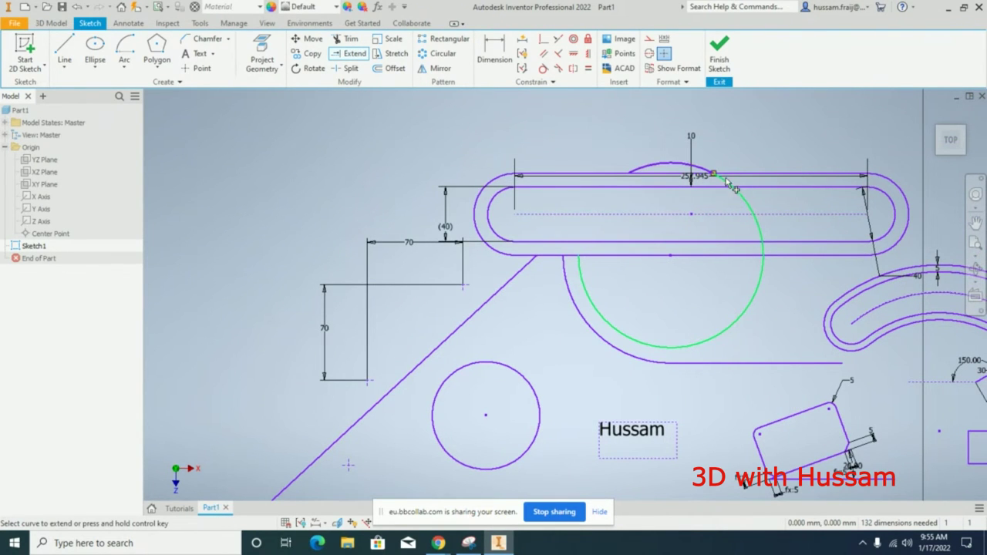
{"action": "left_click", "coordinate": [665, 167]}
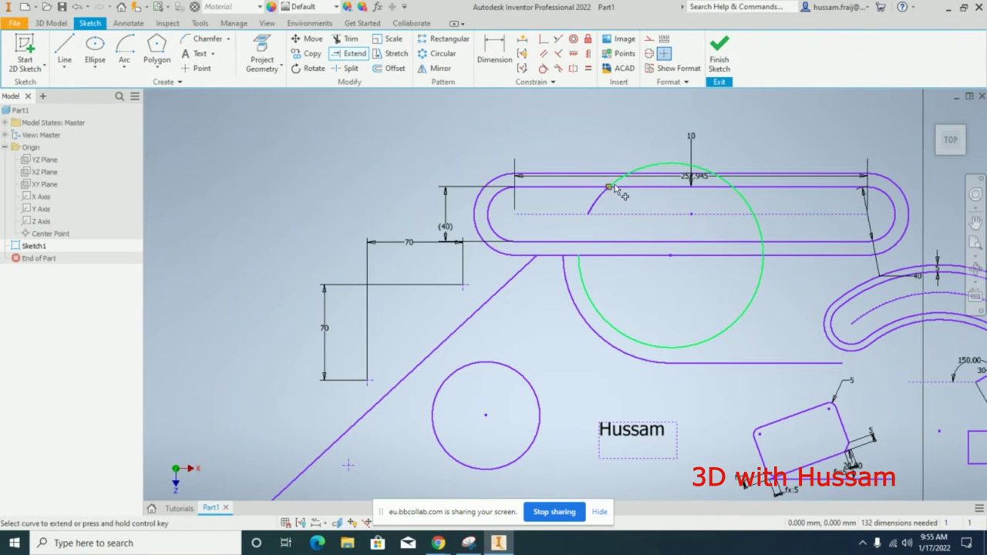
{"action": "left_click", "coordinate": [600, 200]}
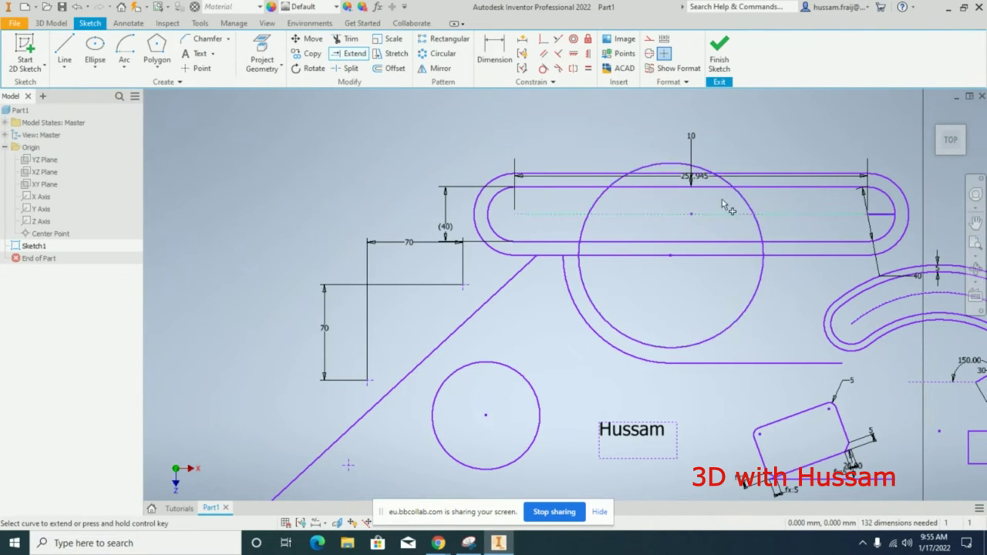
{"action": "left_click", "coordinate": [769, 362]}
{"action": "scroll", "coordinate": [636, 345], "scroll_direction": "down", "scroll_amount": 5}
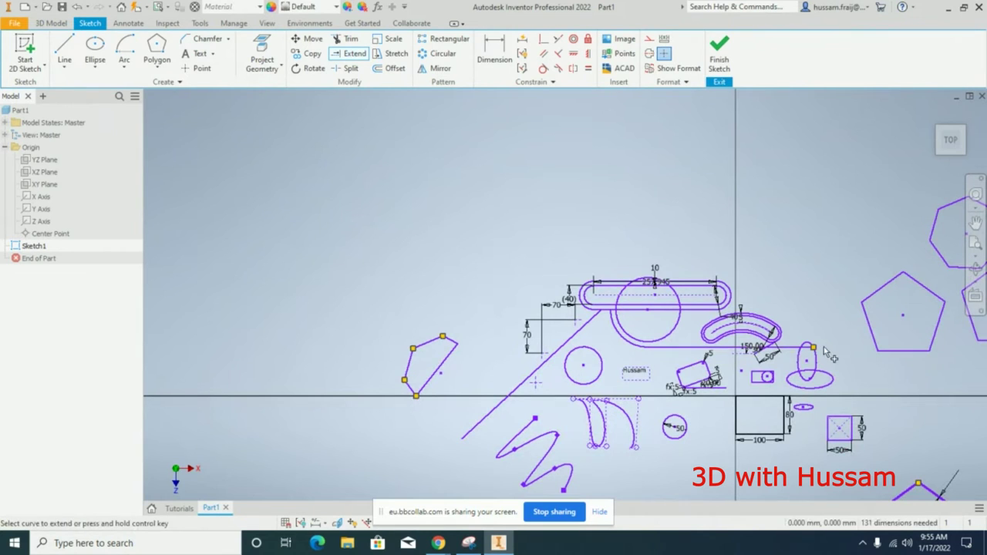
Cancel Extend and window-select the cluster of pentagons and heptagons.
{"action": "scroll", "coordinate": [744, 318], "scroll_direction": "down", "scroll_amount": 5}
{"action": "scroll", "coordinate": [744, 317], "scroll_direction": "up", "scroll_amount": 3}
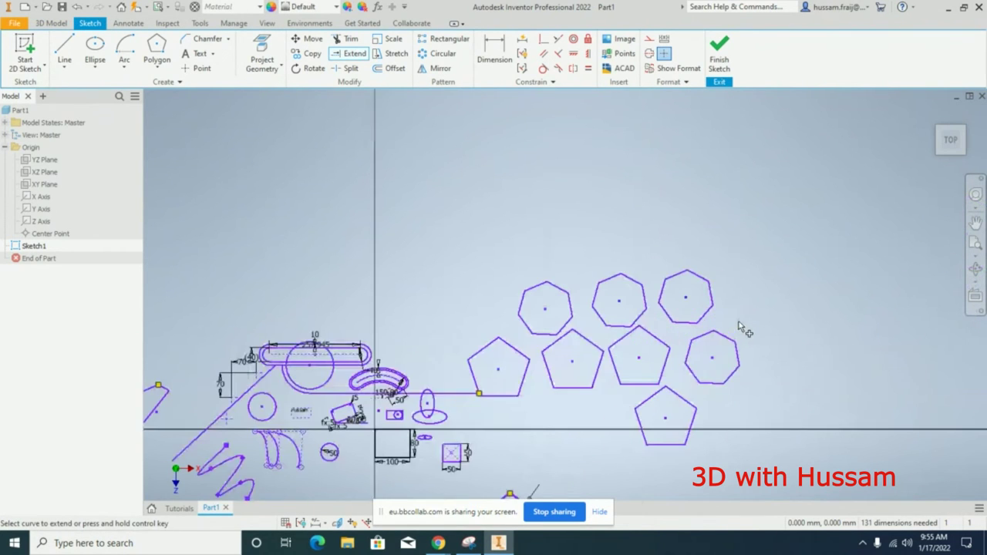
{"action": "scroll", "coordinate": [643, 270], "scroll_direction": "down", "scroll_amount": 2}
{"action": "right_click", "coordinate": [670, 224]}
{"action": "key", "text": "Escape"}
{"action": "left_click_drag", "start_coordinate": [713, 385], "coordinate": [535, 258]}
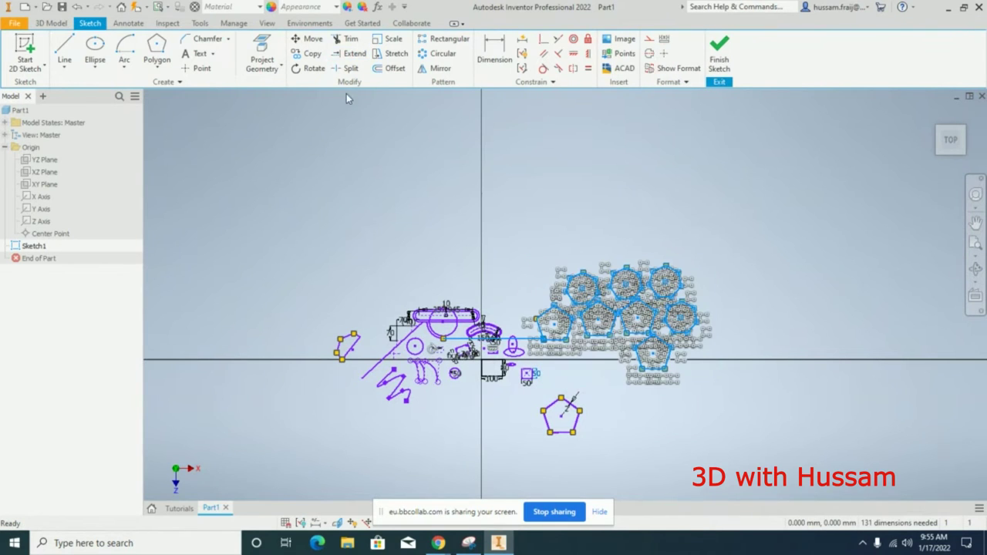
Move the selected polygons above the long slot, keeping their constraints.
{"action": "left_click", "coordinate": [311, 39]}
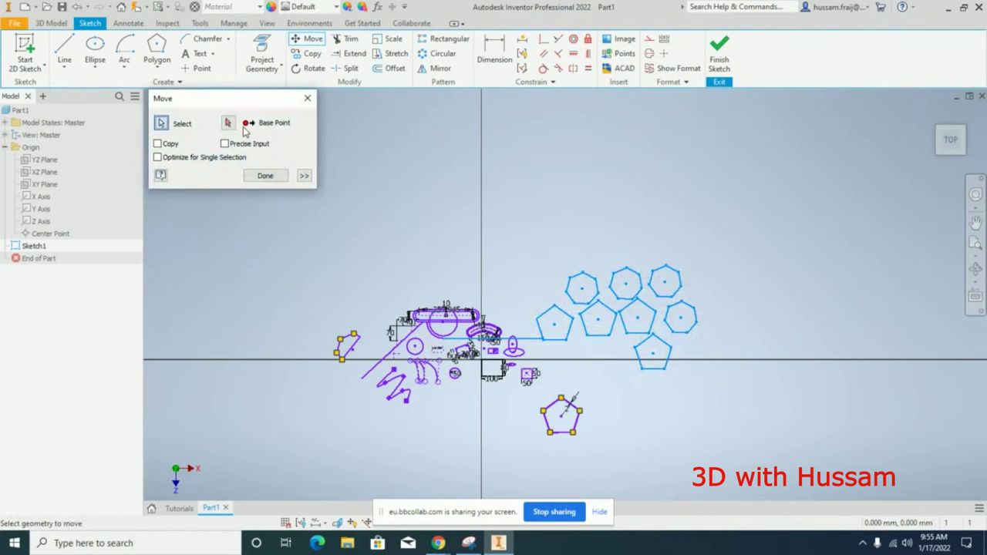
{"action": "left_click", "coordinate": [228, 123]}
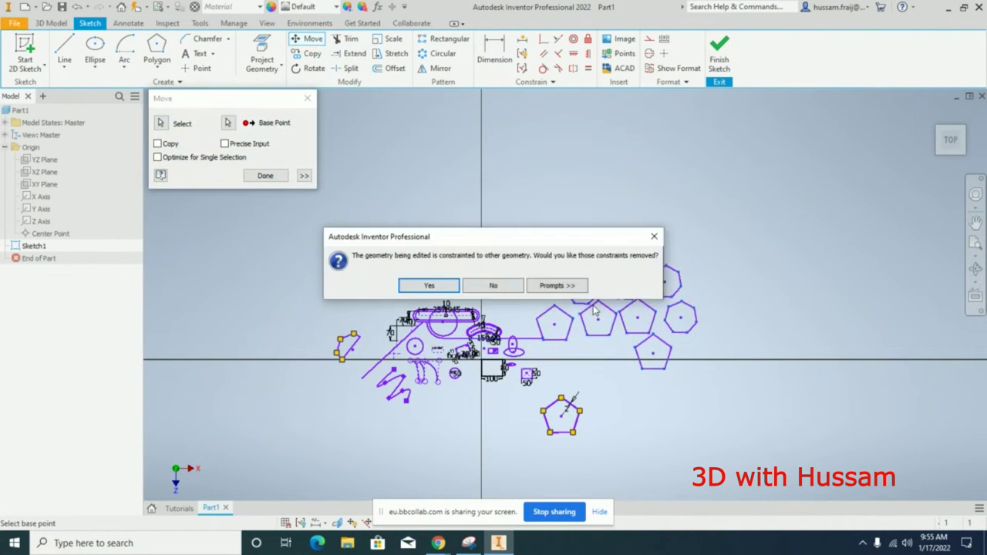
{"action": "left_click", "coordinate": [467, 286]}
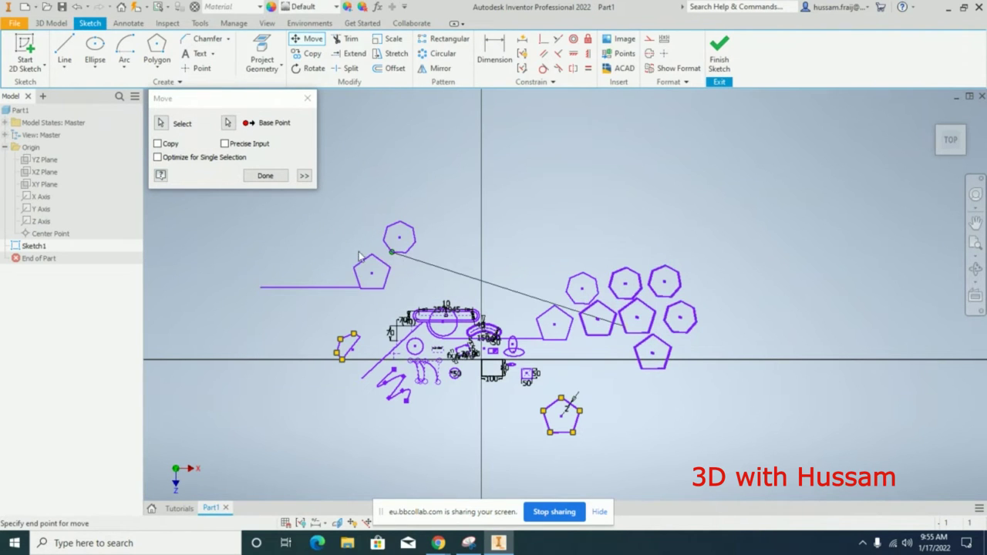
{"action": "left_click", "coordinate": [373, 266]}
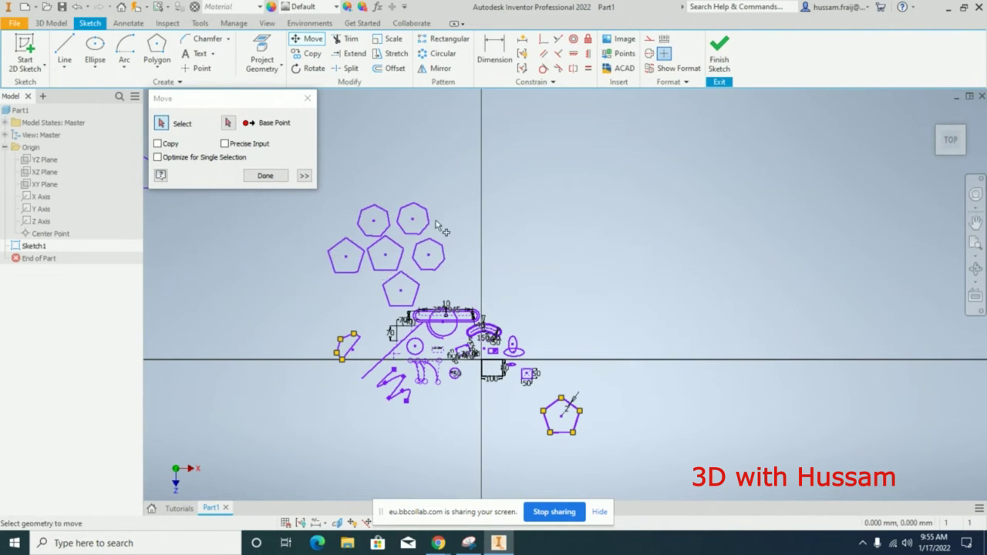
{"action": "left_click", "coordinate": [266, 176]}
{"action": "scroll", "coordinate": [444, 319], "scroll_direction": "up", "scroll_amount": 5}
{"action": "scroll", "coordinate": [431, 332], "scroll_direction": "down", "scroll_amount": 3}
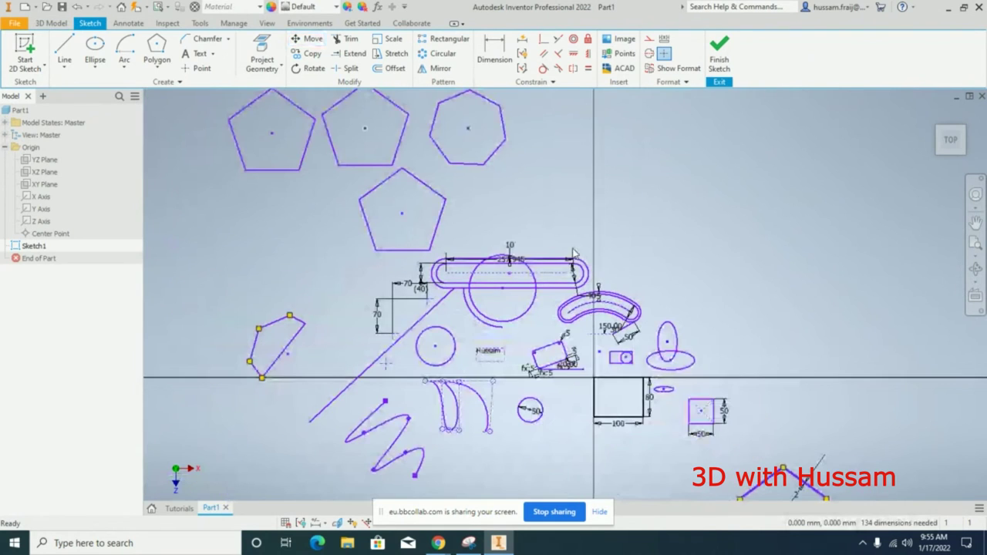
{"action": "right_click", "coordinate": [639, 259]}
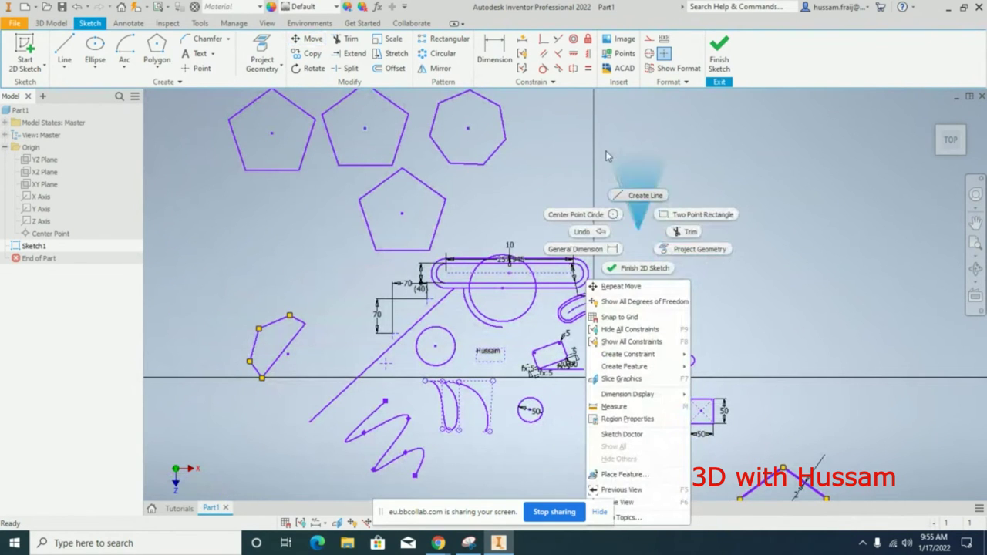
Draw a short line near the ellipse and drag it upward.
{"action": "left_click", "coordinate": [625, 168]}
{"action": "right_click", "coordinate": [626, 210]}
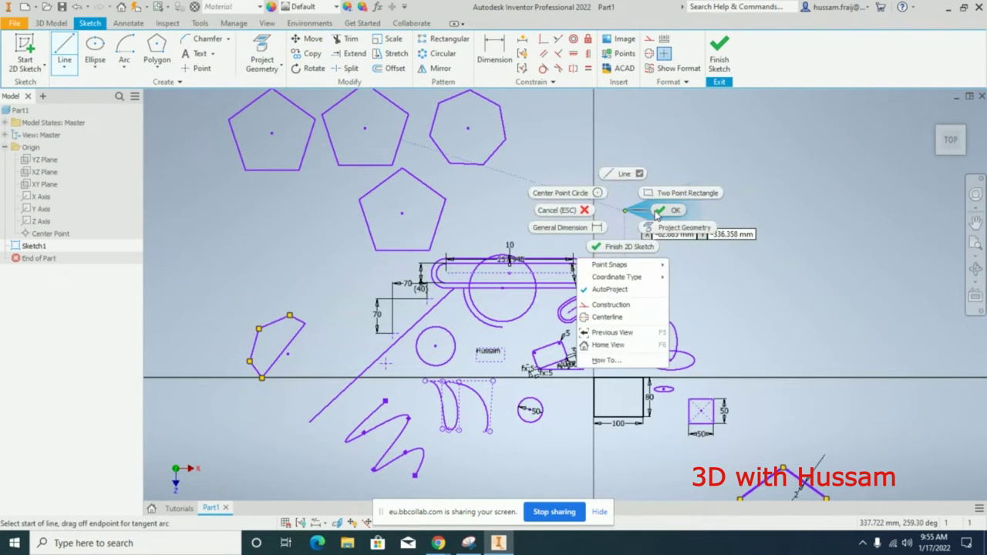
{"action": "left_click", "coordinate": [656, 212]}
{"action": "scroll", "coordinate": [679, 318], "scroll_direction": "up", "scroll_amount": 3}
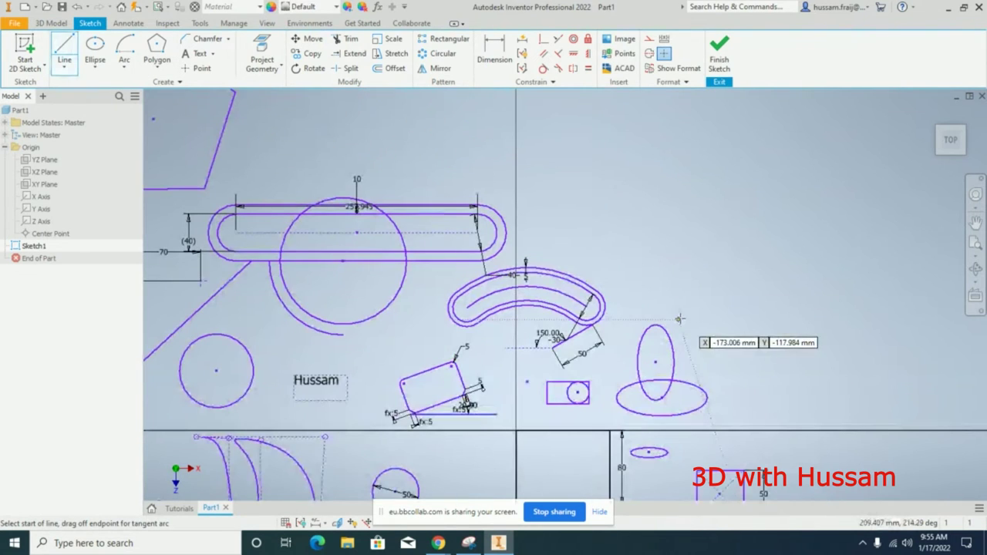
{"action": "left_click", "coordinate": [661, 243]}
{"action": "right_click", "coordinate": [664, 244]}
{"action": "left_click", "coordinate": [704, 233]}
{"action": "mouse_move", "coordinate": [616, 243]}
{"action": "left_mouse_down"}
{"action": "mouse_move", "coordinate": [592, 191]}
{"action": "mouse_move", "coordinate": [606, 203]}
{"action": "left_mouse_up"}
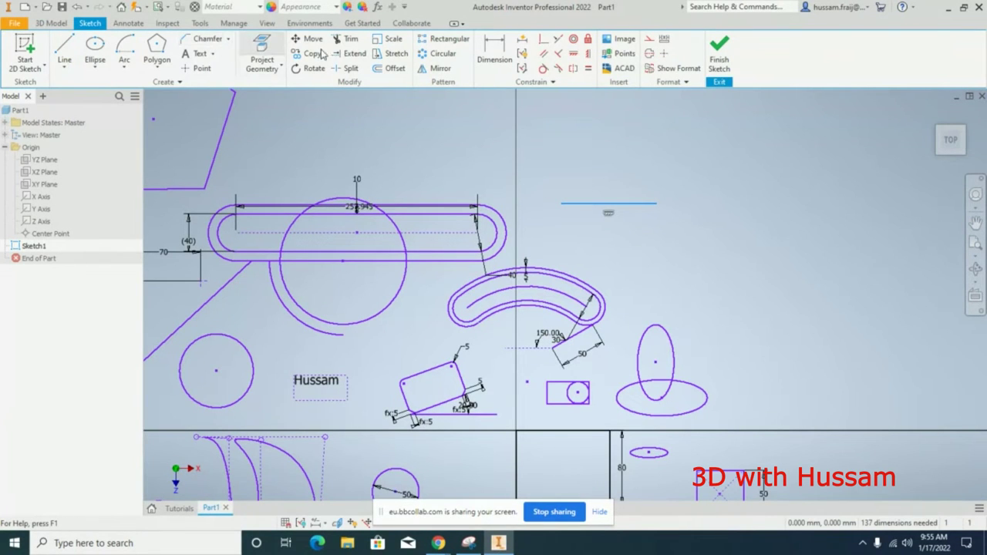
Extend the new line, then drag a small red sketch item down and right.
{"action": "left_click", "coordinate": [353, 53]}
{"action": "left_click", "coordinate": [652, 206]}
{"action": "scroll", "coordinate": [619, 216], "scroll_direction": "down", "scroll_amount": 3}
{"action": "right_click", "coordinate": [644, 223]}
{"action": "left_click", "coordinate": [691, 223]}
{"action": "mouse_move", "coordinate": [621, 217]}
{"action": "left_mouse_down"}
{"action": "mouse_move", "coordinate": [728, 225]}
{"action": "mouse_move", "coordinate": [840, 320]}
{"action": "left_mouse_up"}
{"action": "scroll", "coordinate": [488, 289], "scroll_direction": "down", "scroll_amount": 4}
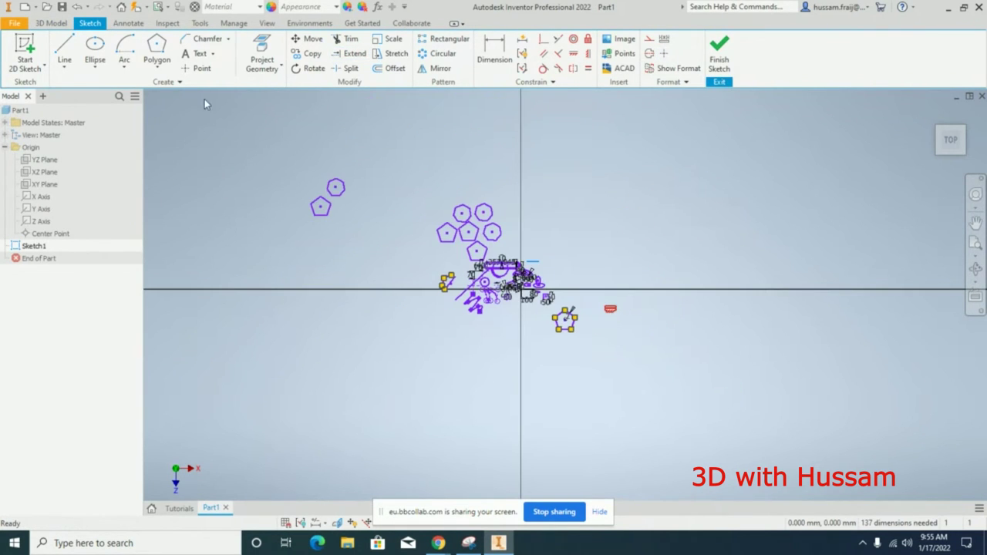
Draw a vertical line on the right side of the sketch.
{"action": "left_click", "coordinate": [65, 48]}
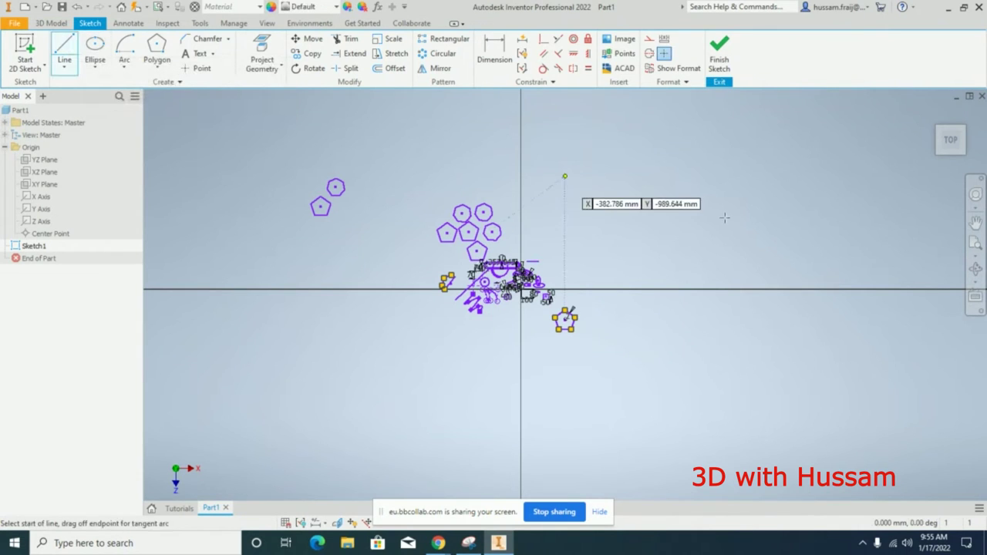
{"action": "left_click", "coordinate": [719, 205]}
{"action": "left_click", "coordinate": [719, 336]}
{"action": "right_click", "coordinate": [756, 260]}
{"action": "left_click", "coordinate": [784, 259]}
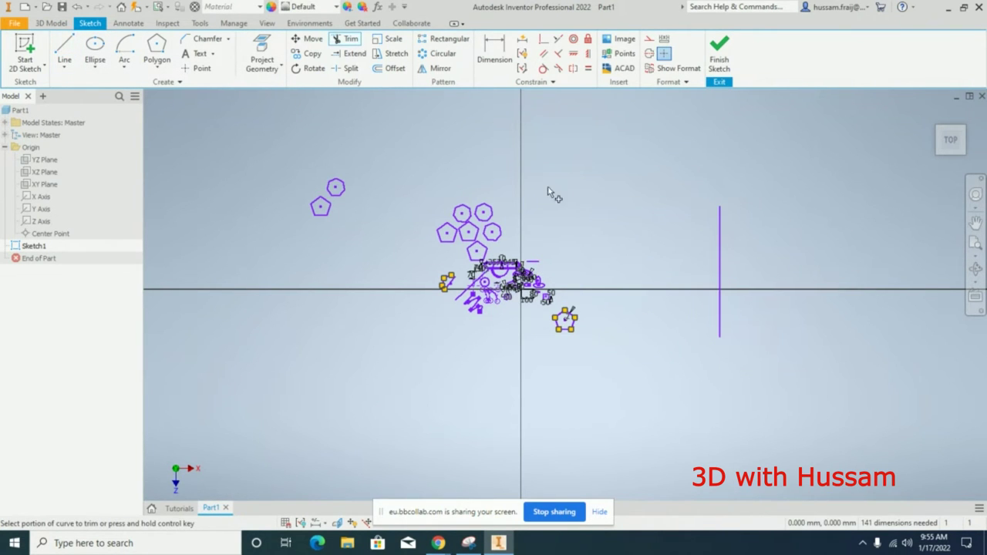
{"action": "scroll", "coordinate": [550, 194], "scroll_direction": "down", "scroll_amount": 3}
Tilt the vertical line into a long diagonal sloping down past the horizontal axis.
{"action": "left_click", "coordinate": [350, 53]}
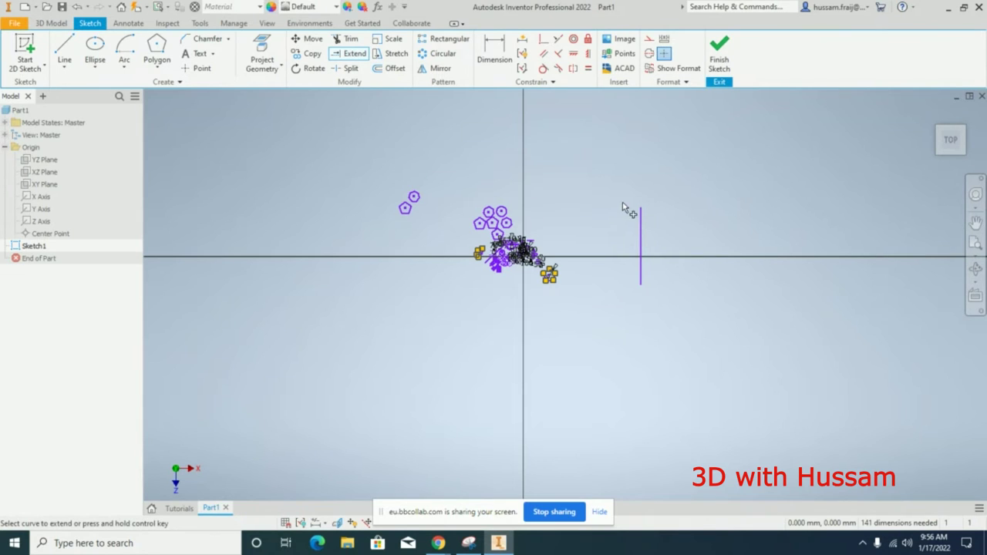
{"action": "right_click", "coordinate": [696, 208]}
{"action": "left_click", "coordinate": [656, 202]}
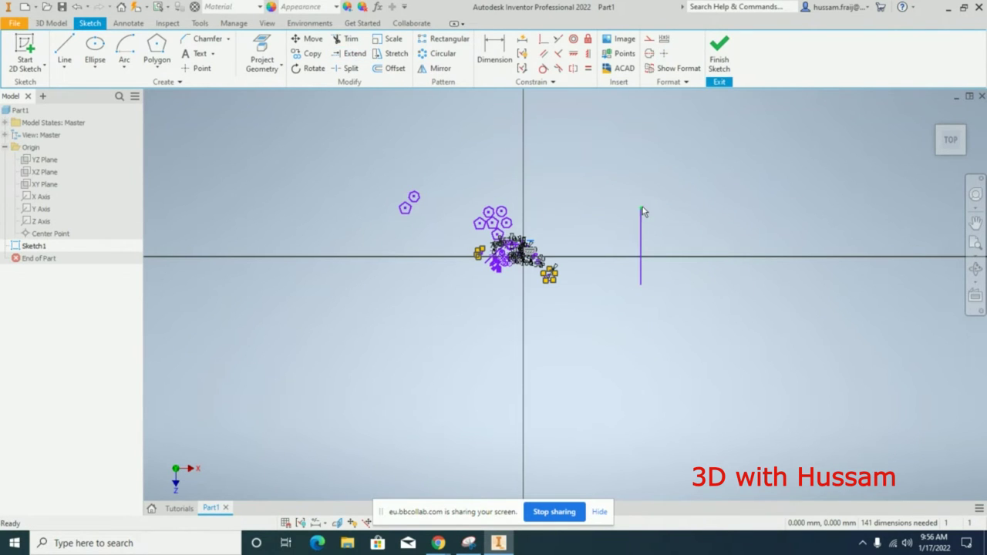
{"action": "left_click_drag", "start_coordinate": [642, 207], "coordinate": [549, 232]}
{"action": "left_click", "coordinate": [353, 53]}
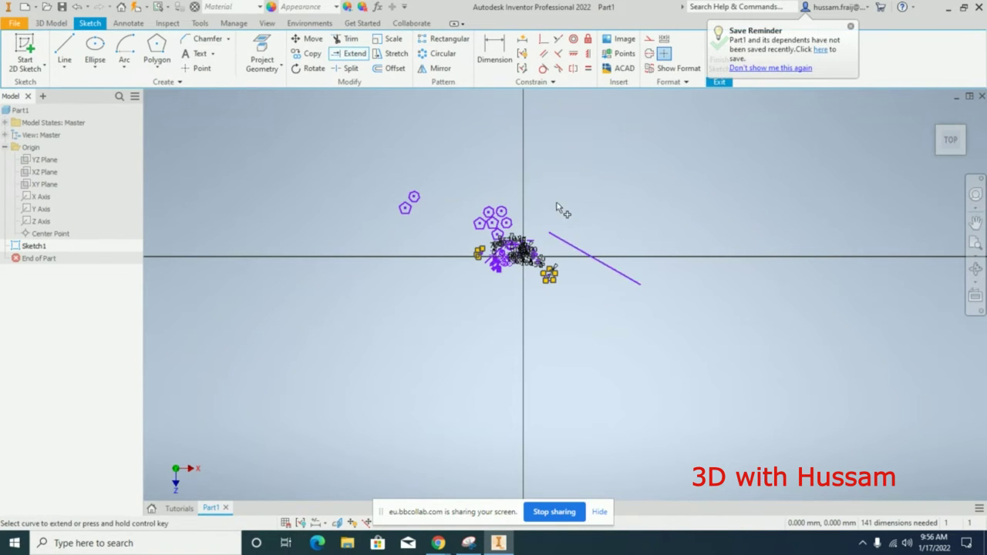
{"action": "scroll", "coordinate": [555, 234], "scroll_direction": "up", "scroll_amount": 5}
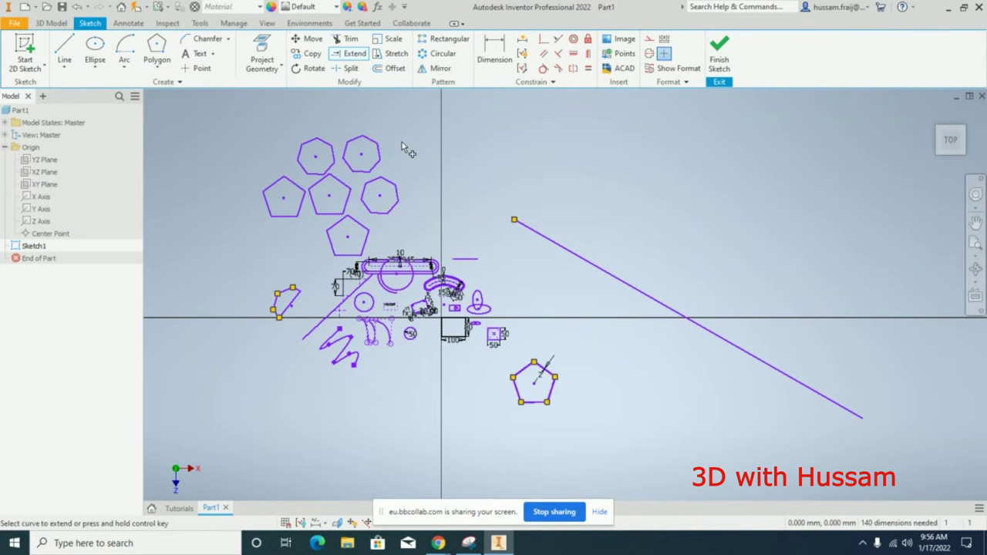
Dismiss the Extend warning, then draw and delete a test vertical line from the pentagon.
{"action": "left_click", "coordinate": [503, 333]}
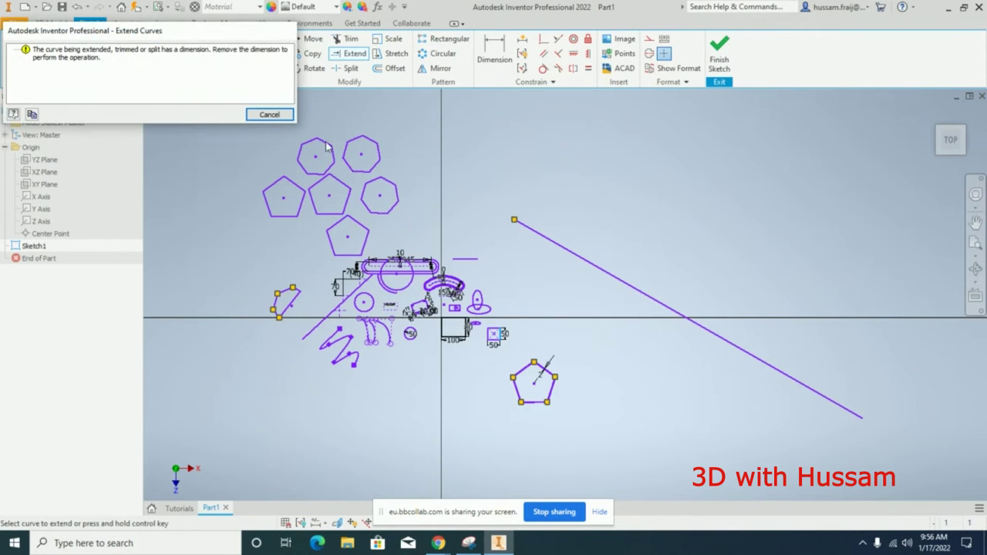
{"action": "left_click", "coordinate": [269, 114]}
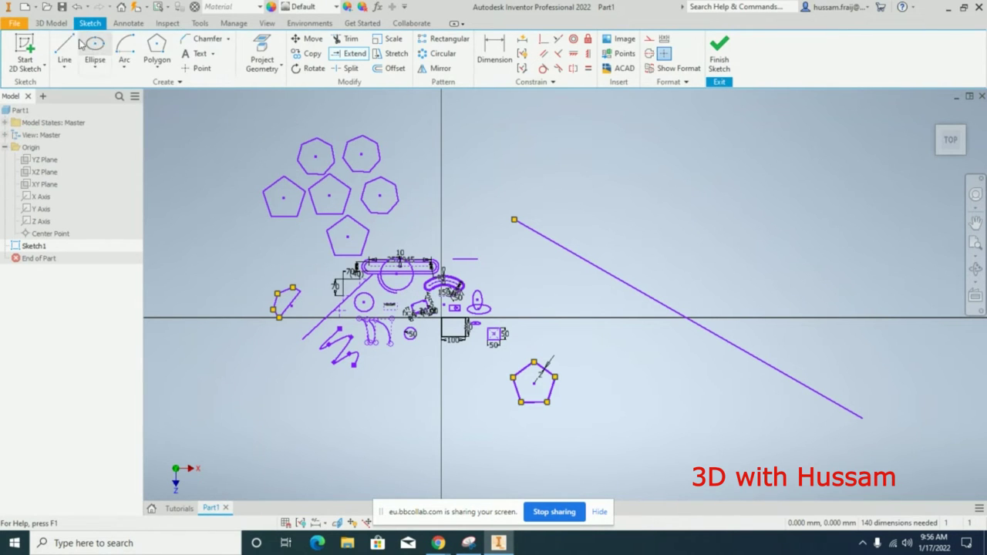
{"action": "left_click", "coordinate": [500, 293]}
{"action": "key", "text": "Escape"}
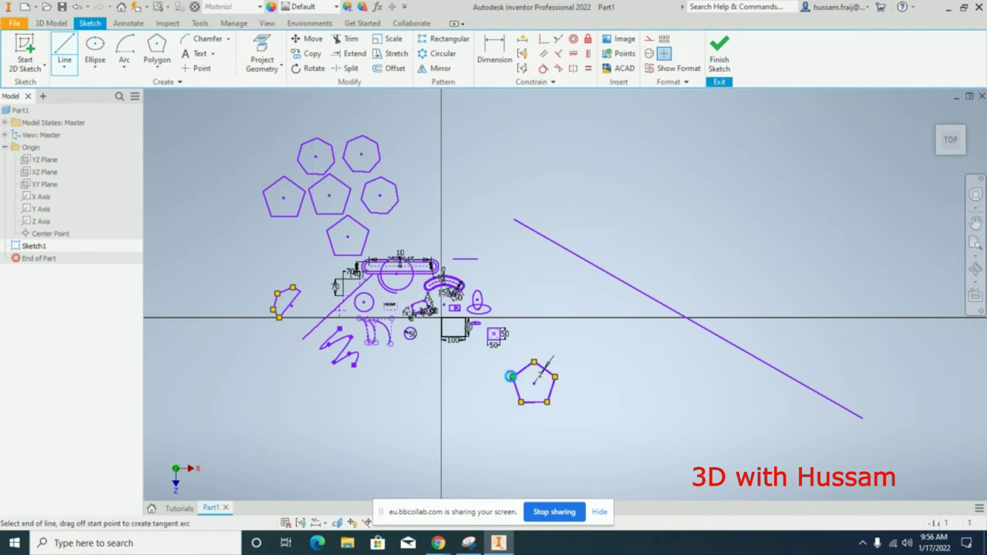
{"action": "left_click", "coordinate": [512, 377]}
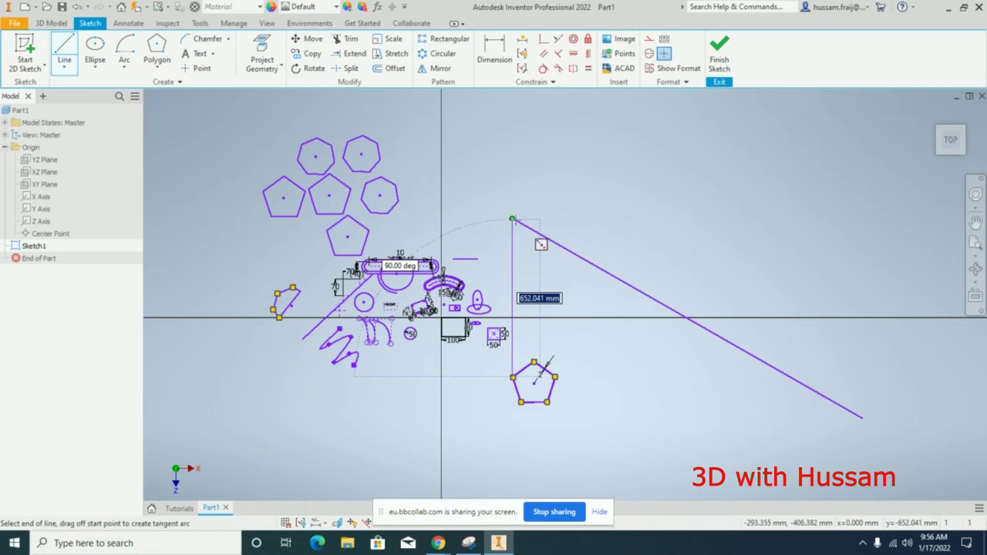
{"action": "left_click", "coordinate": [512, 219]}
{"action": "key", "text": "Escape"}
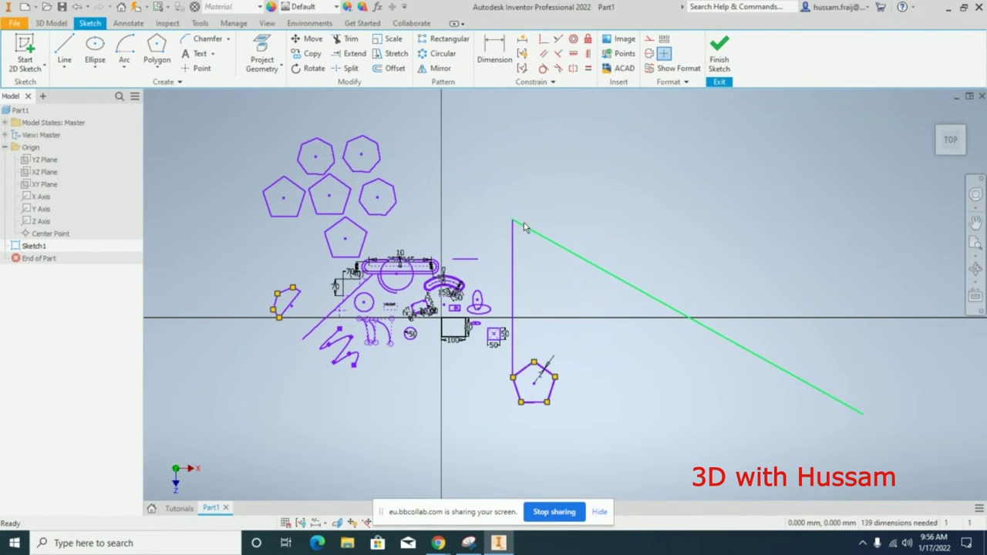
{"action": "left_click", "coordinate": [515, 312]}
{"action": "key", "text": "Delete"}
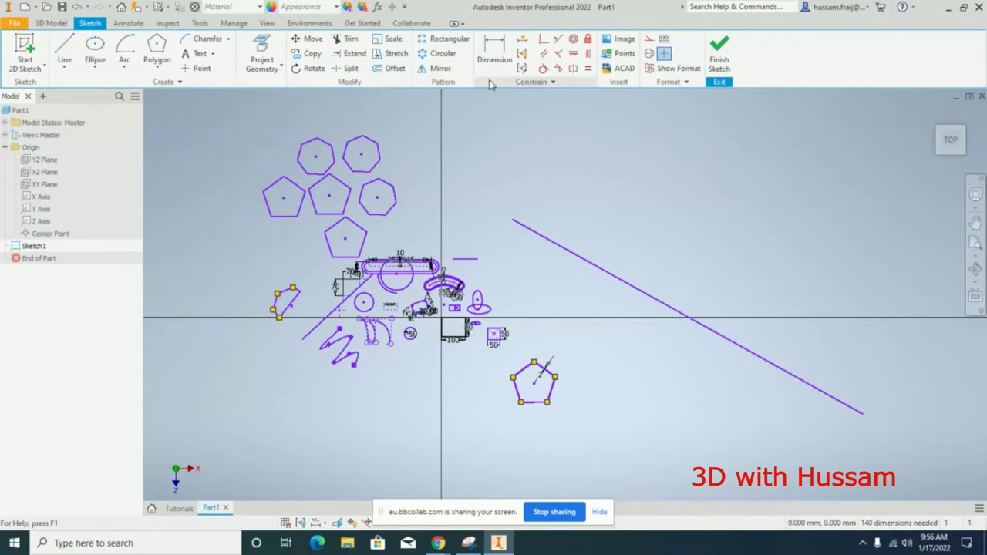
Extend the long diagonal line up-left until it meets the heptagon.
{"action": "left_click", "coordinate": [354, 53]}
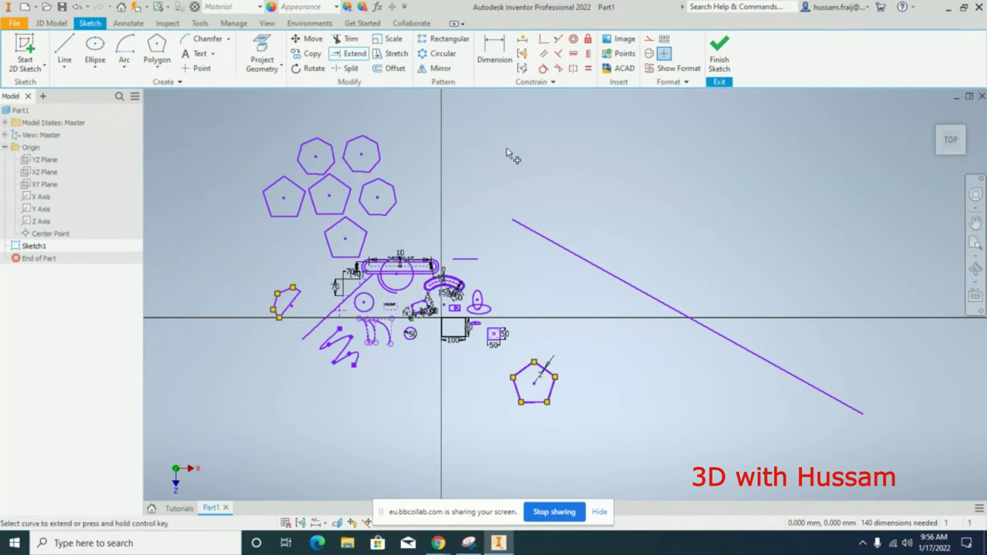
{"action": "left_click", "coordinate": [521, 224]}
{"action": "right_click", "coordinate": [486, 142]}
Split the large circle where it crosses the slot and delete the piece between the slot walls.
{"action": "left_click", "coordinate": [529, 134]}
{"action": "scroll", "coordinate": [573, 187], "scroll_direction": "down", "scroll_amount": 3}
{"action": "left_click", "coordinate": [348, 68]}
{"action": "scroll", "coordinate": [466, 257], "scroll_direction": "up", "scroll_amount": 4}
{"action": "scroll", "coordinate": [466, 256], "scroll_direction": "up", "scroll_amount": 3}
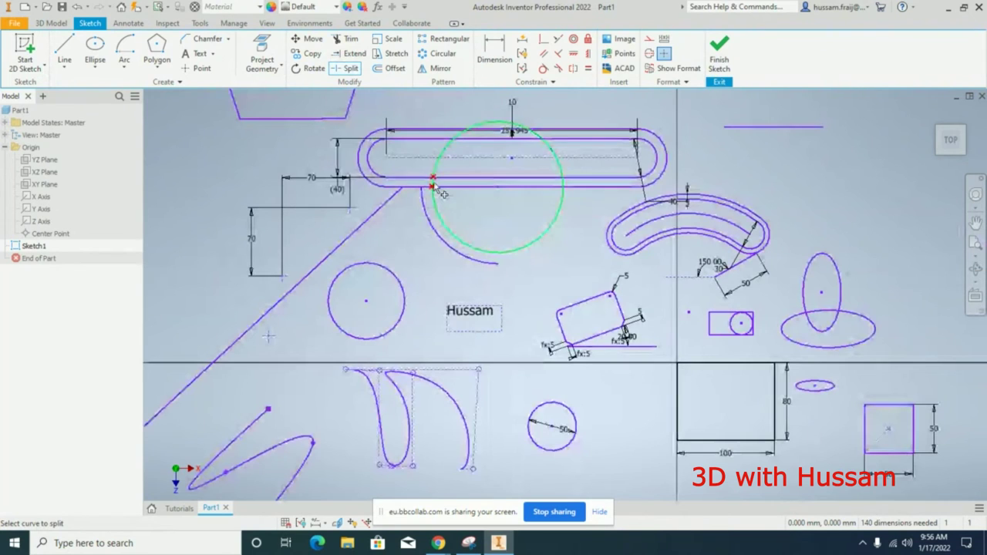
{"action": "scroll", "coordinate": [447, 171], "scroll_direction": "up", "scroll_amount": 3}
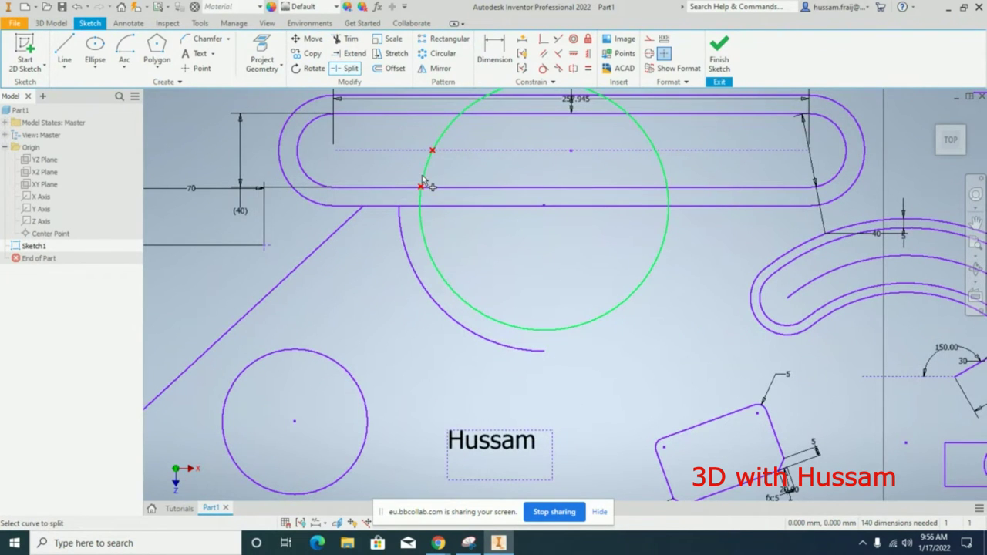
{"action": "left_click", "coordinate": [421, 219]}
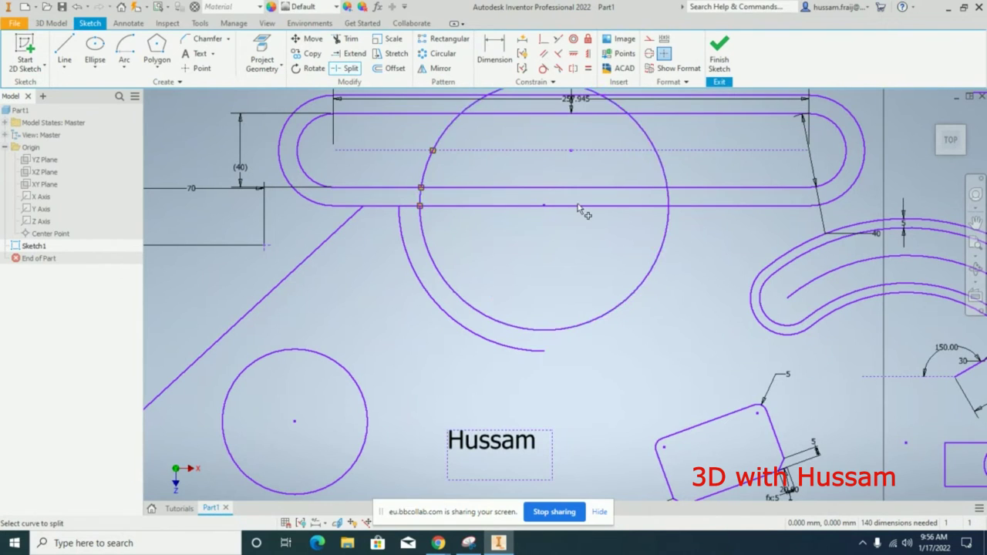
{"action": "left_click", "coordinate": [668, 195]}
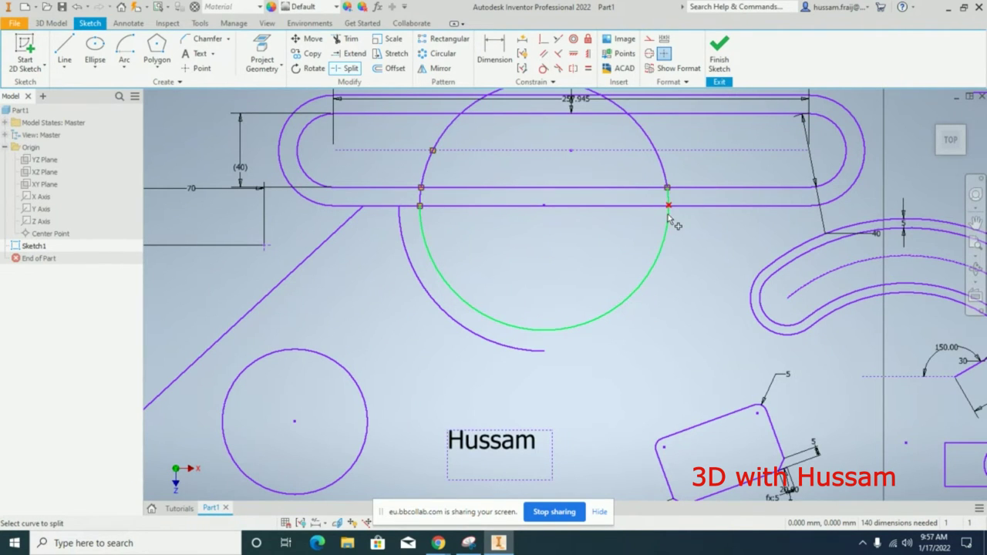
{"action": "right_click", "coordinate": [583, 165]}
{"action": "left_click", "coordinate": [667, 189]}
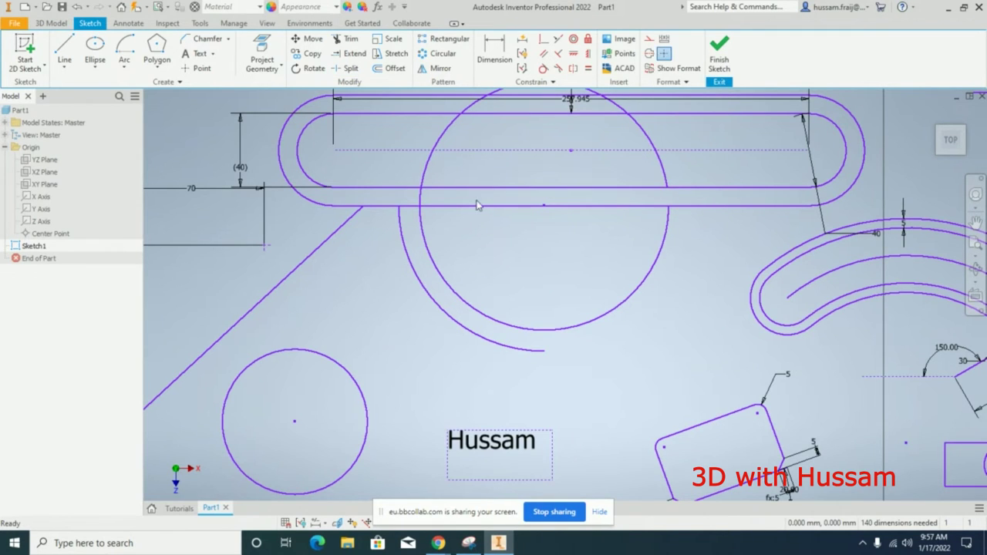
{"action": "left_click", "coordinate": [422, 199]}
{"action": "key", "text": "Delete"}
Draw a centre-point circle on the slot, then delete it.
{"action": "scroll", "coordinate": [508, 168], "scroll_direction": "down", "scroll_amount": 3}
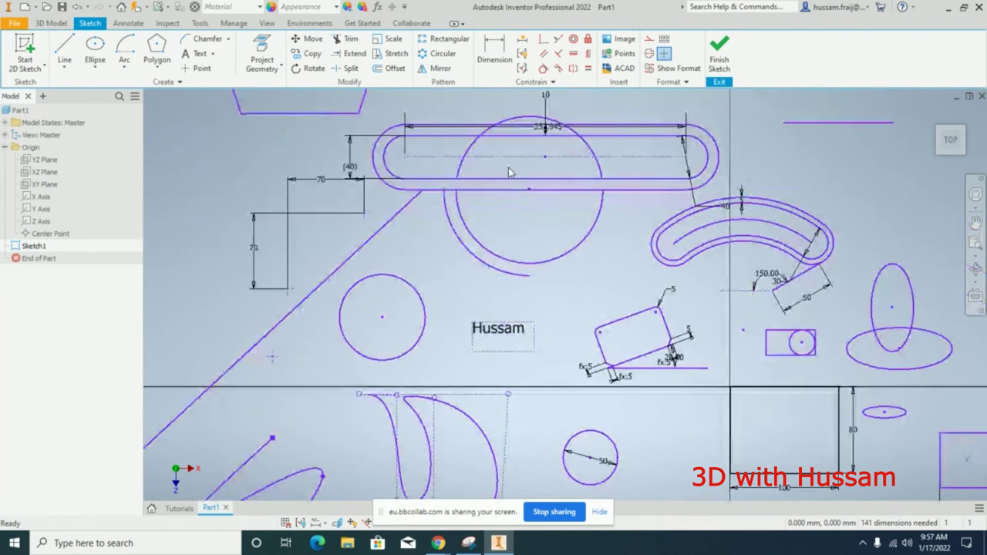
{"action": "left_click", "coordinate": [95, 68]}
{"action": "left_click", "coordinate": [105, 86]}
{"action": "scroll", "coordinate": [617, 220], "scroll_direction": "up", "scroll_amount": 4}
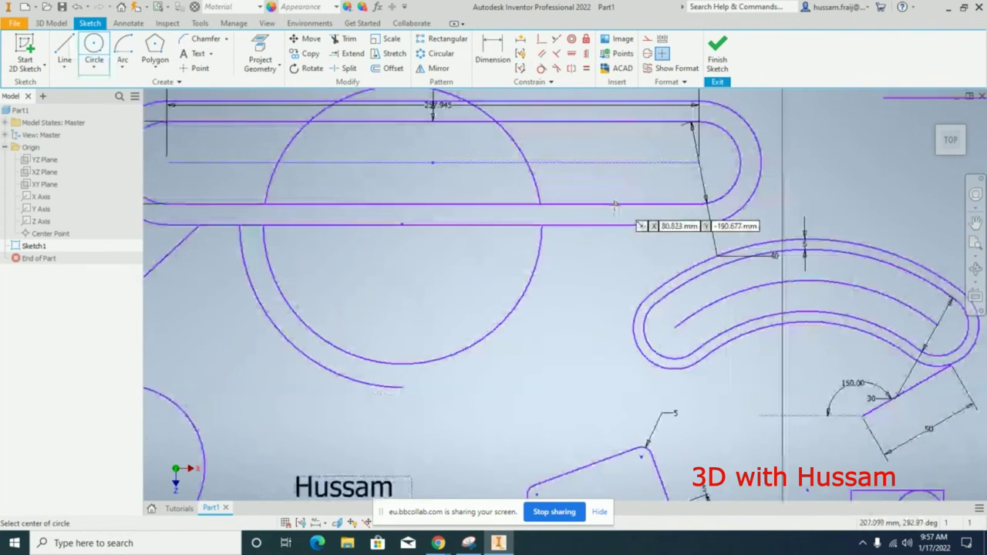
{"action": "left_click", "coordinate": [605, 225]}
{"action": "left_click", "coordinate": [634, 194]}
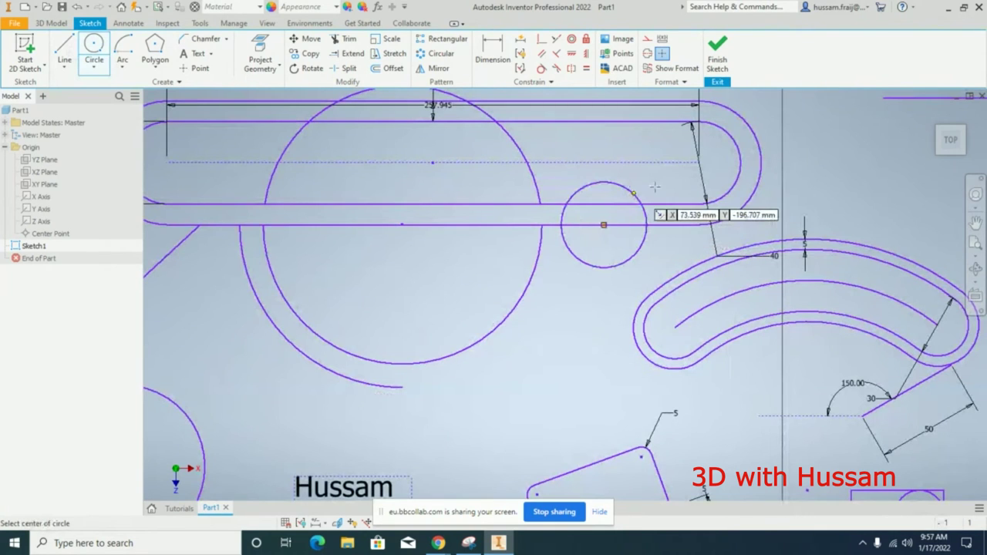
{"action": "key", "text": "Escape"}
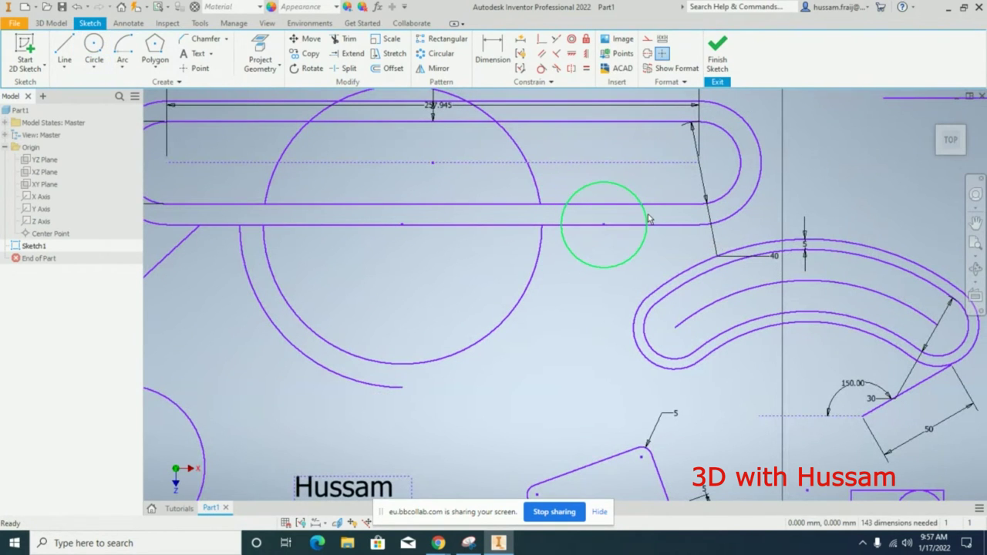
{"action": "key", "text": "Delete"}
{"action": "key", "text": "ctrl+z"}
{"action": "right_click", "coordinate": [647, 218]}
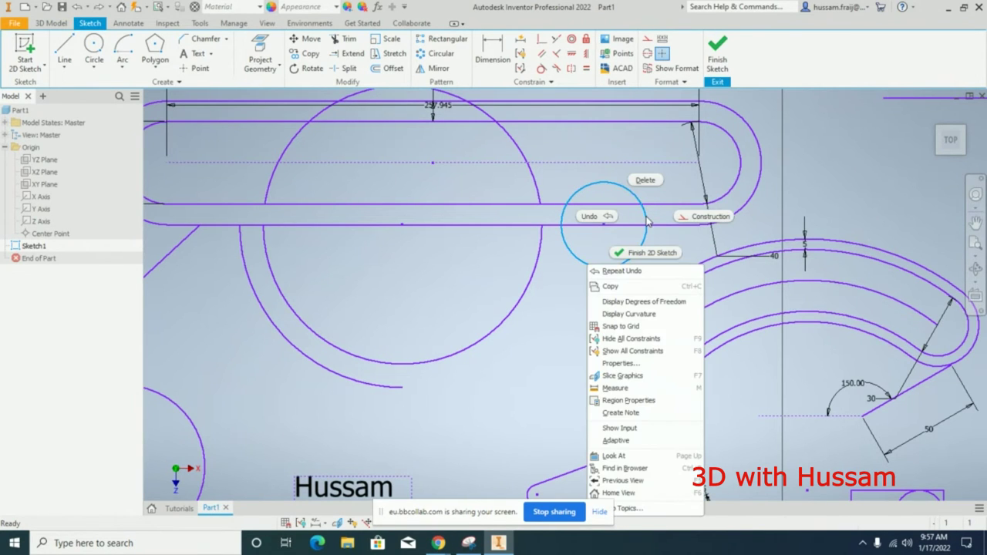
{"action": "left_click", "coordinate": [645, 182]}
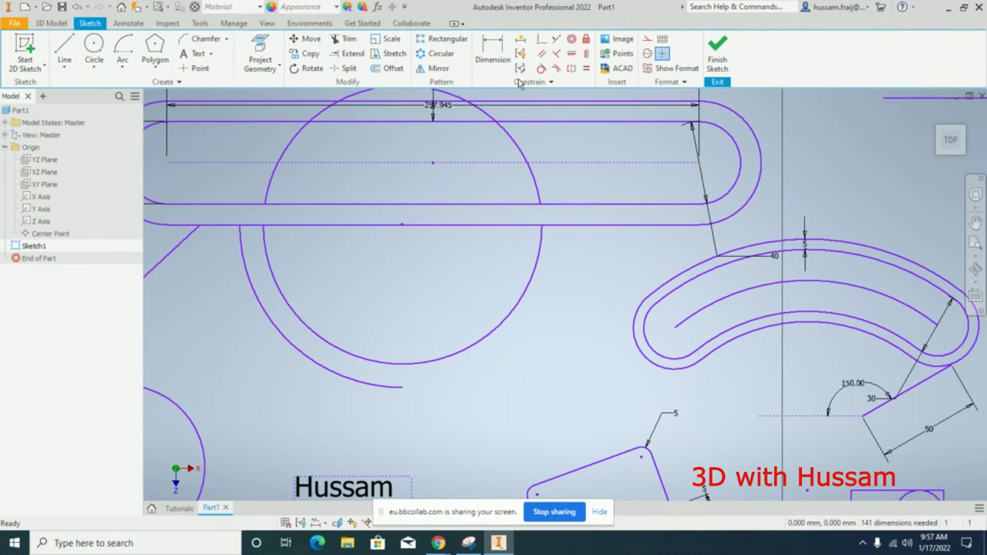
Draw a smaller circle centred near the slot's right end, overlapping the slot.
{"action": "left_click", "coordinate": [94, 48]}
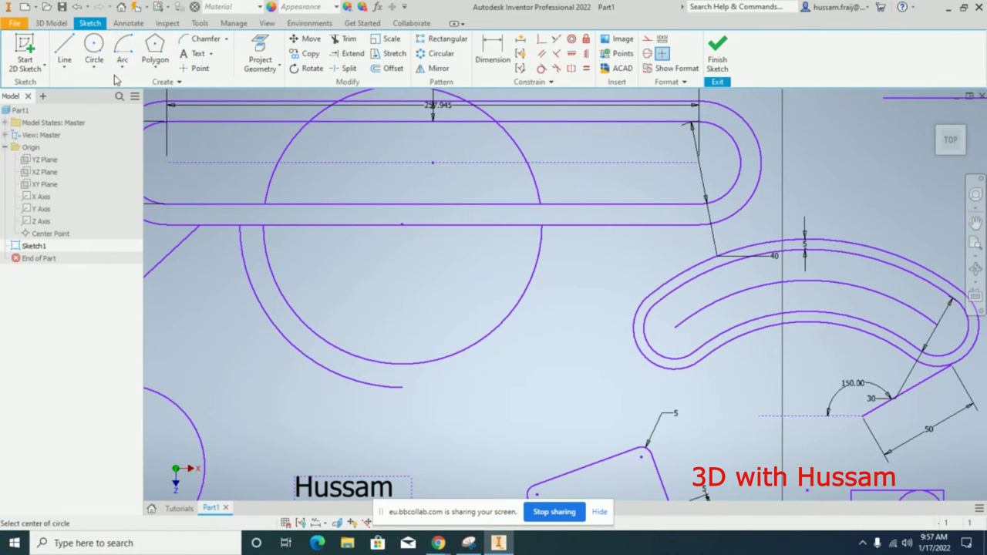
{"action": "left_click", "coordinate": [607, 216]}
{"action": "left_click", "coordinate": [642, 264]}
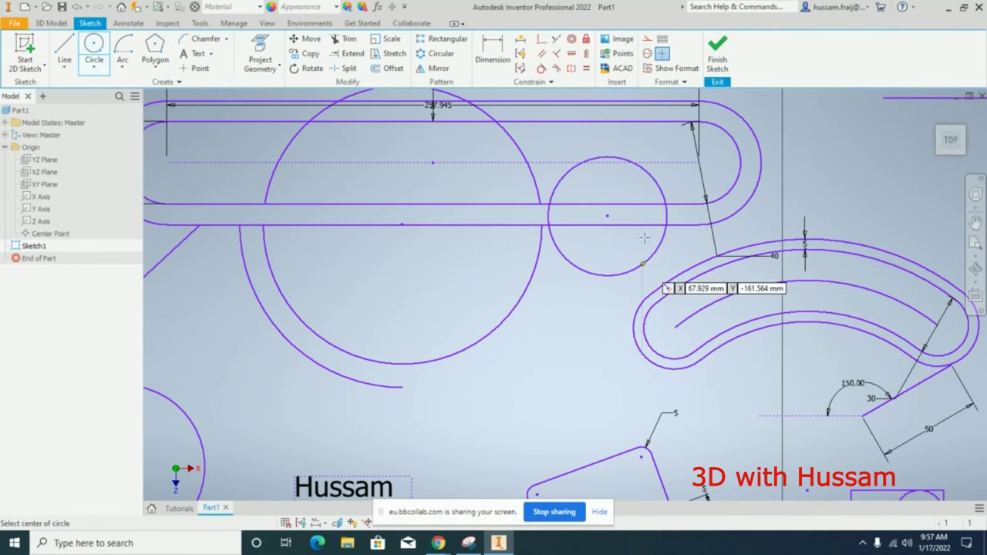
{"action": "right_click", "coordinate": [841, 136]}
{"action": "left_click", "coordinate": [841, 104]}
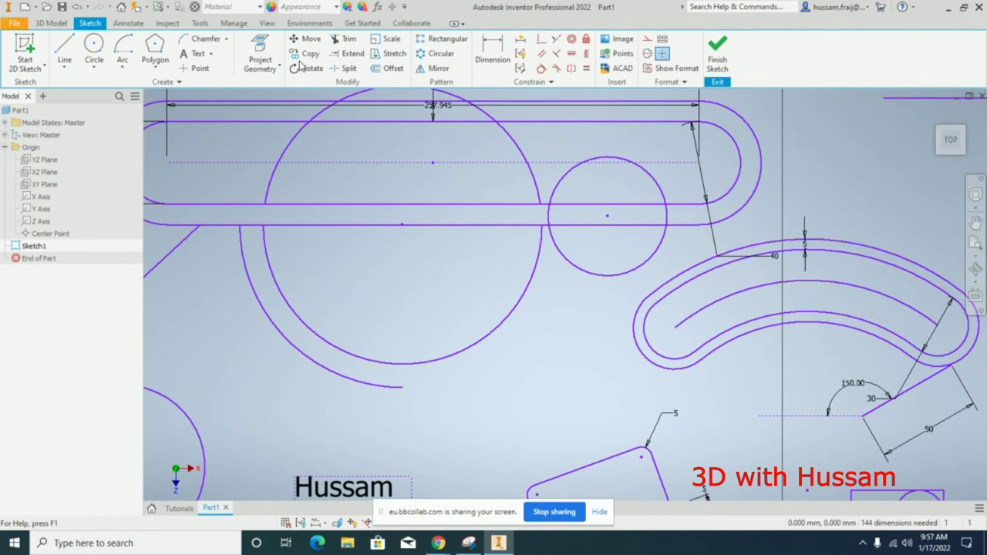
Split the small circle at the slot lines and delete its piece between them.
{"action": "left_click", "coordinate": [353, 69]}
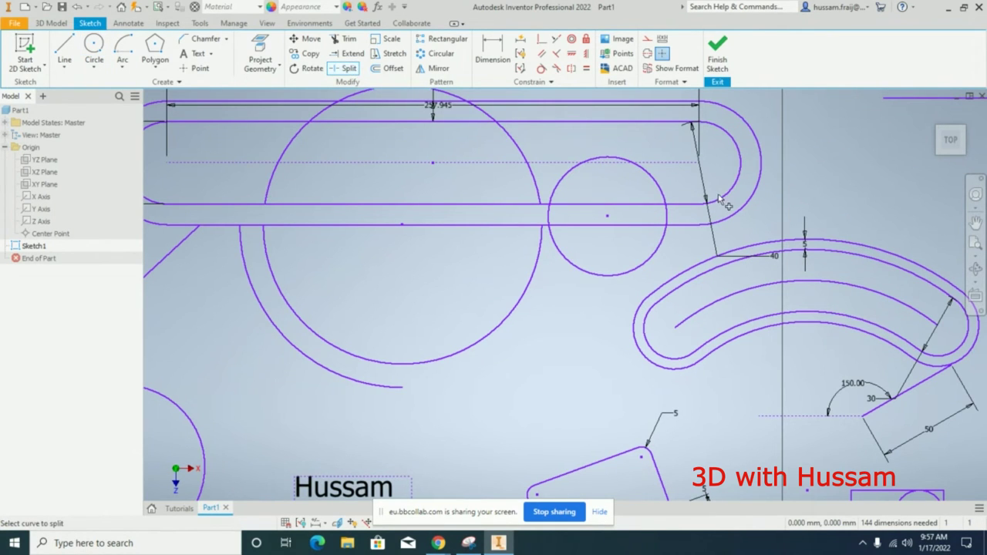
{"action": "left_click", "coordinate": [668, 216]}
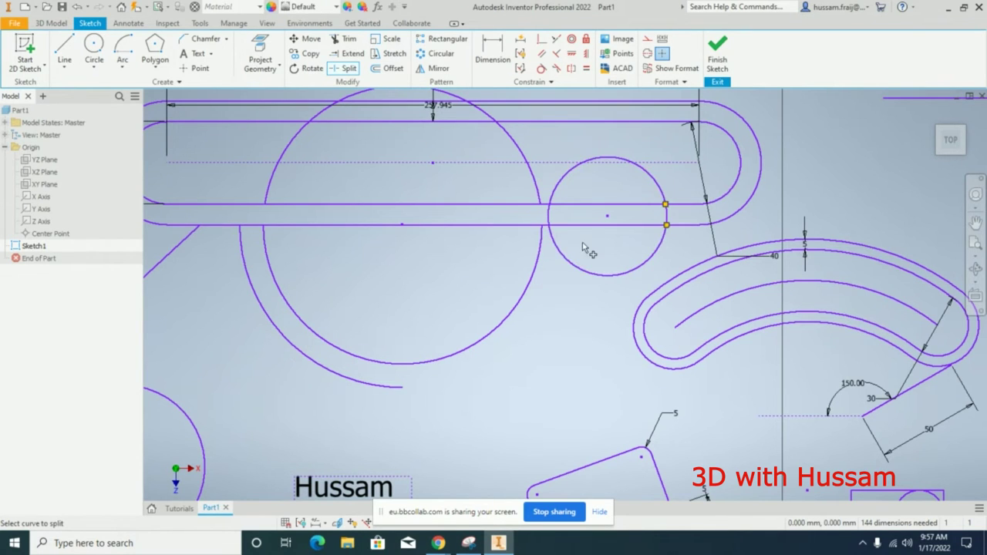
{"action": "left_click", "coordinate": [555, 221]}
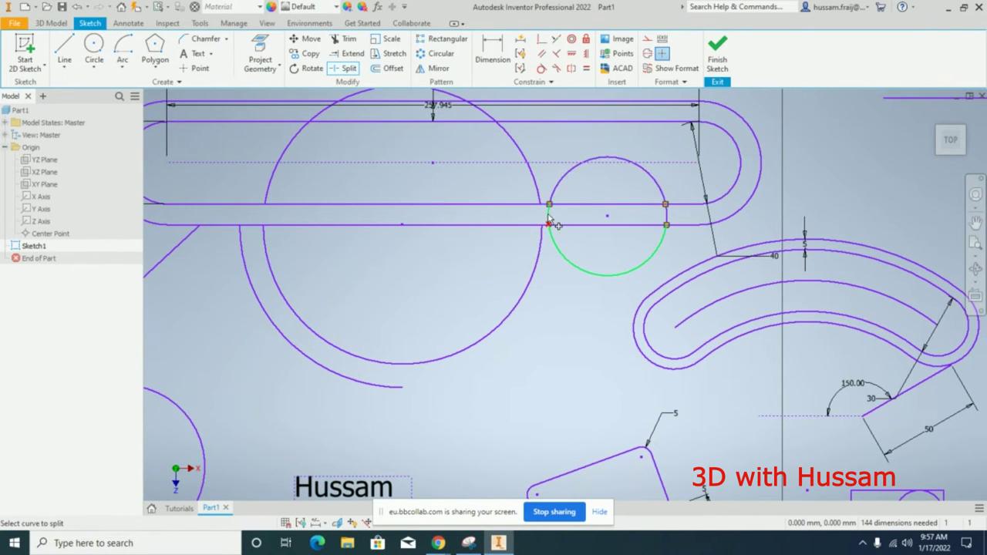
{"action": "left_click", "coordinate": [550, 223]}
{"action": "right_click", "coordinate": [581, 162]}
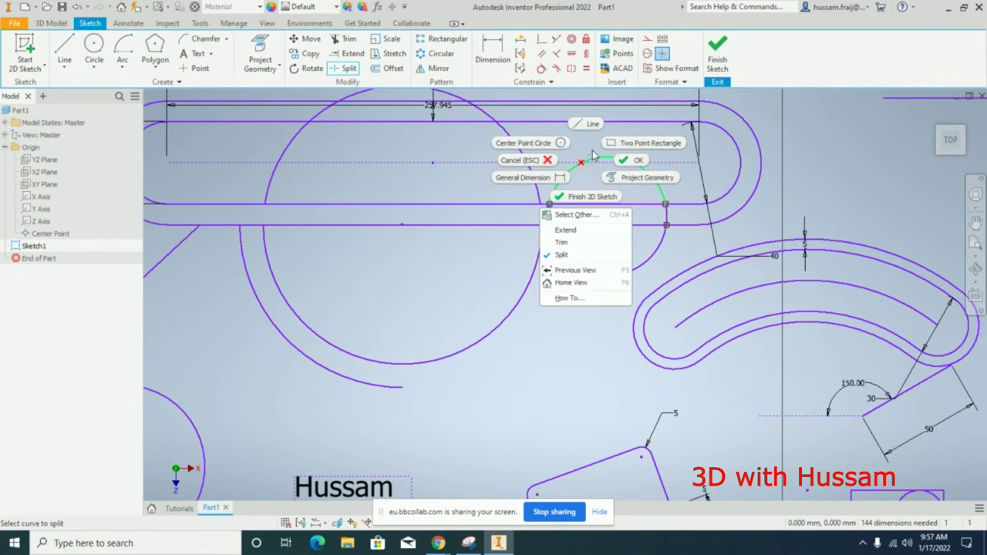
{"action": "left_click", "coordinate": [625, 160]}
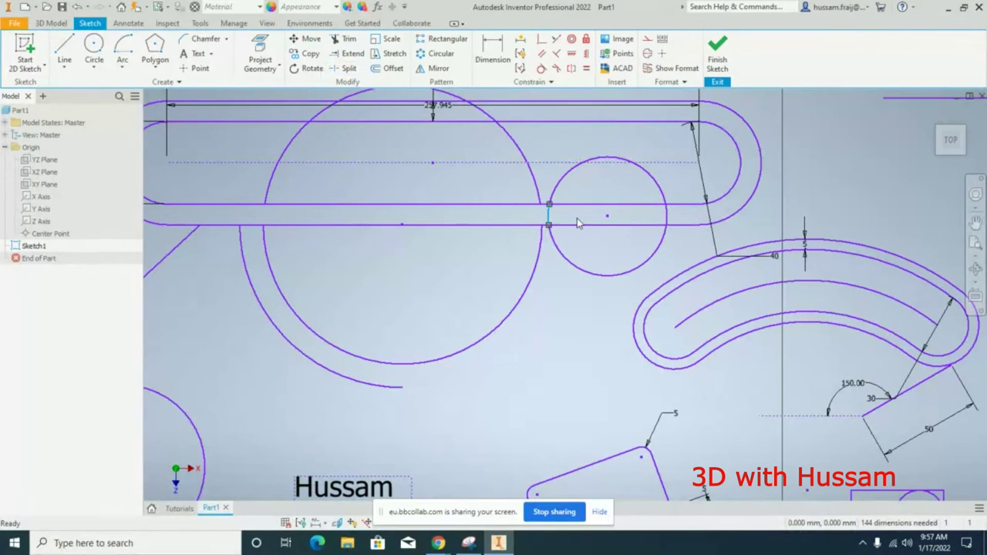
{"action": "key", "text": "Delete"}
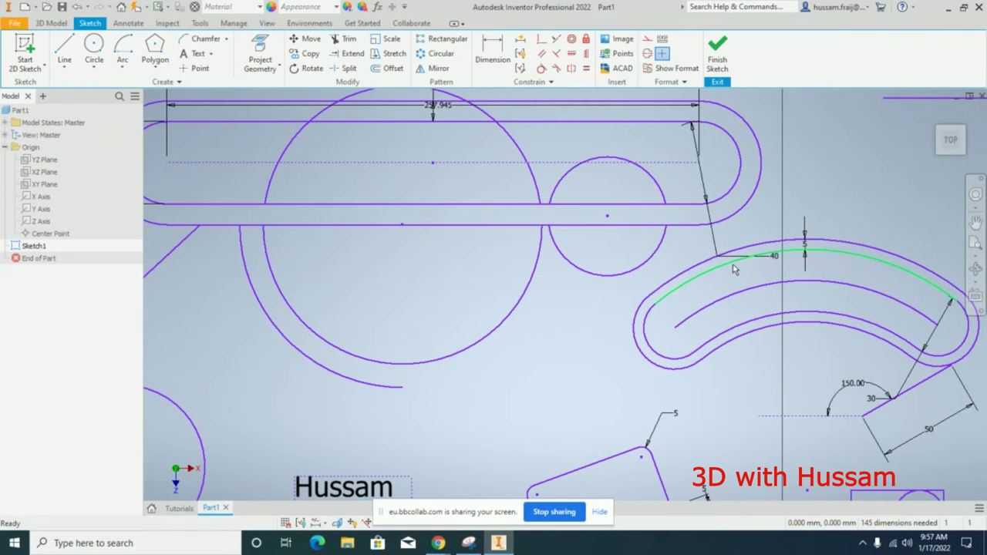
Window-select all of Sketch1's existing geometry and delete it.
{"action": "scroll", "coordinate": [497, 337], "scroll_direction": "down", "scroll_amount": 2}
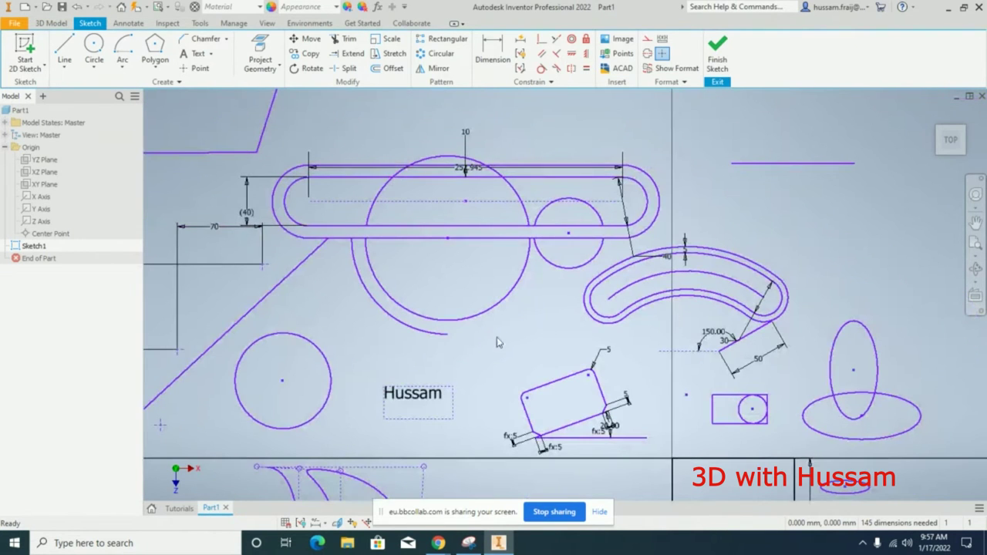
{"action": "scroll", "coordinate": [497, 337], "scroll_direction": "down", "scroll_amount": 2}
{"action": "scroll", "coordinate": [471, 135], "scroll_direction": "down", "scroll_amount": 2}
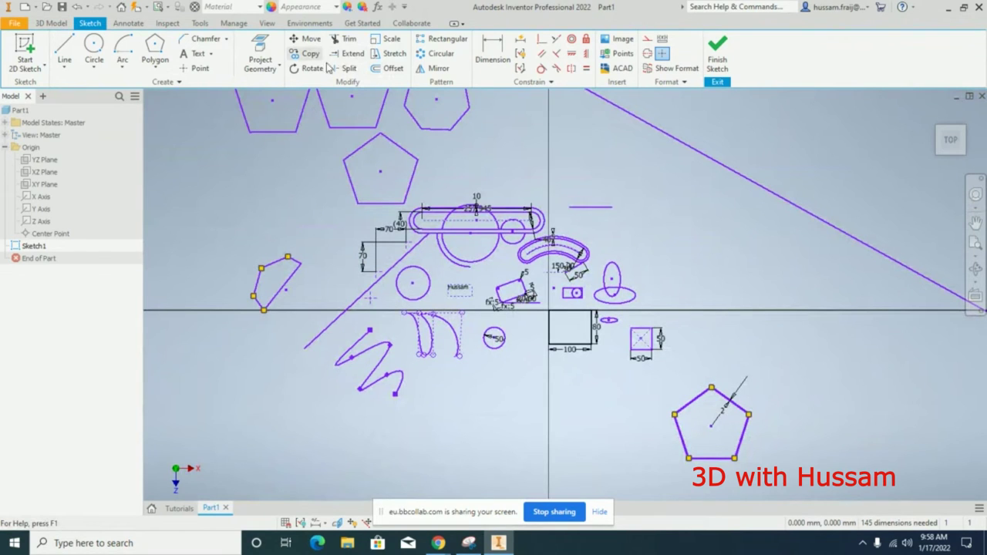
{"action": "scroll", "coordinate": [400, 128], "scroll_direction": "down", "scroll_amount": 2}
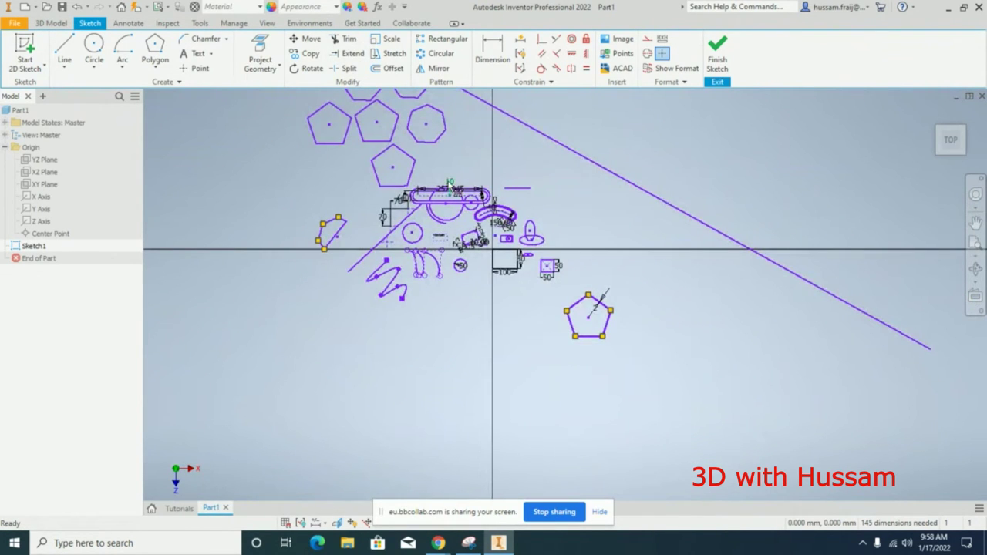
{"action": "scroll", "coordinate": [423, 126], "scroll_direction": "down", "scroll_amount": 2}
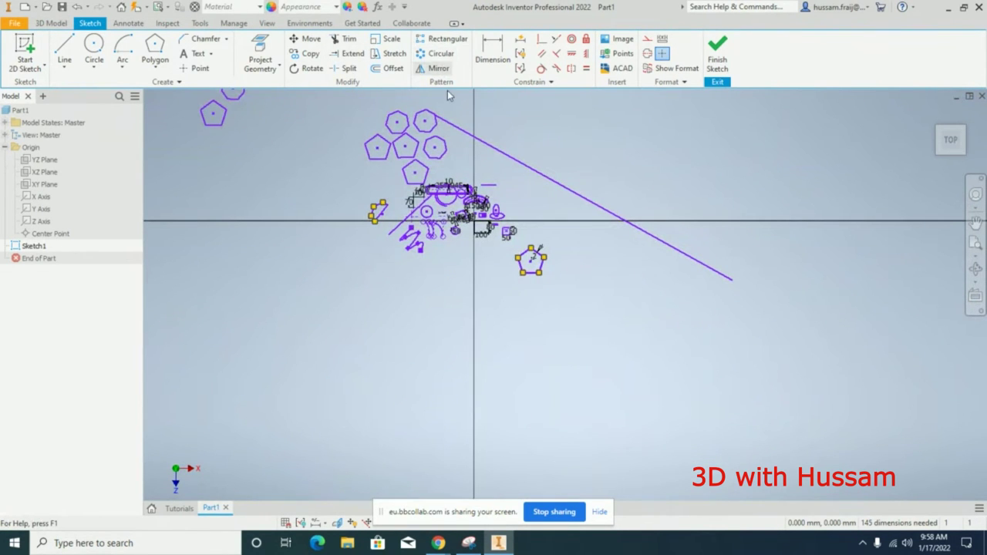
{"action": "scroll", "coordinate": [427, 127], "scroll_direction": "up", "scroll_amount": 2}
{"action": "scroll", "coordinate": [428, 127], "scroll_direction": "down", "scroll_amount": 4}
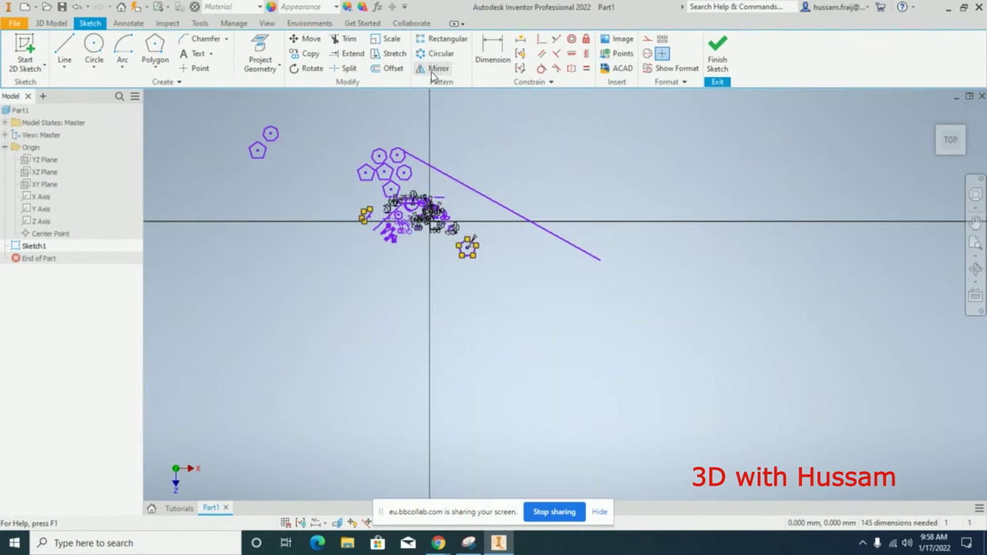
{"action": "left_click_drag", "start_coordinate": [235, 112], "coordinate": [663, 308]}
{"action": "key", "text": "Delete"}
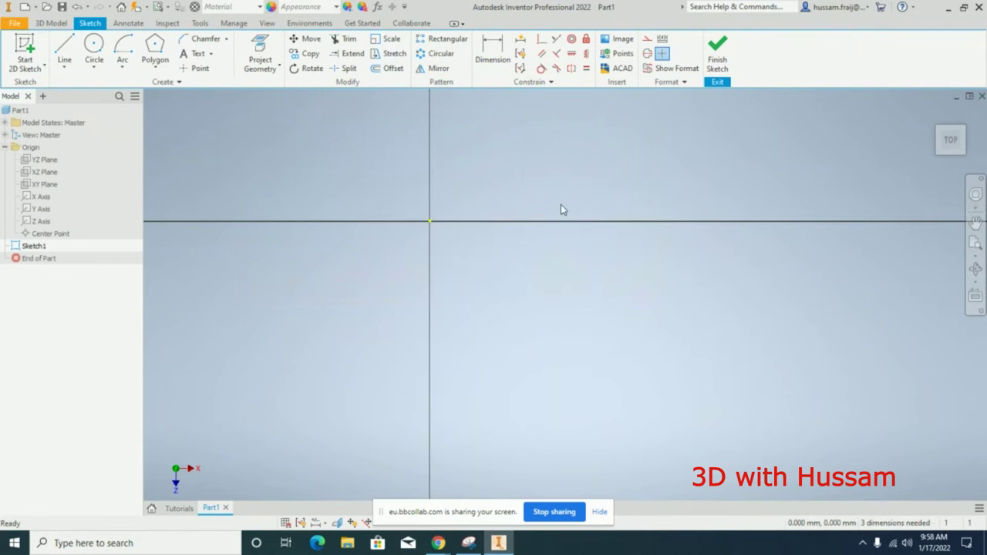
Draw a seven-sided polygon centred above and right of the origin.
{"action": "left_click", "coordinate": [156, 52]}
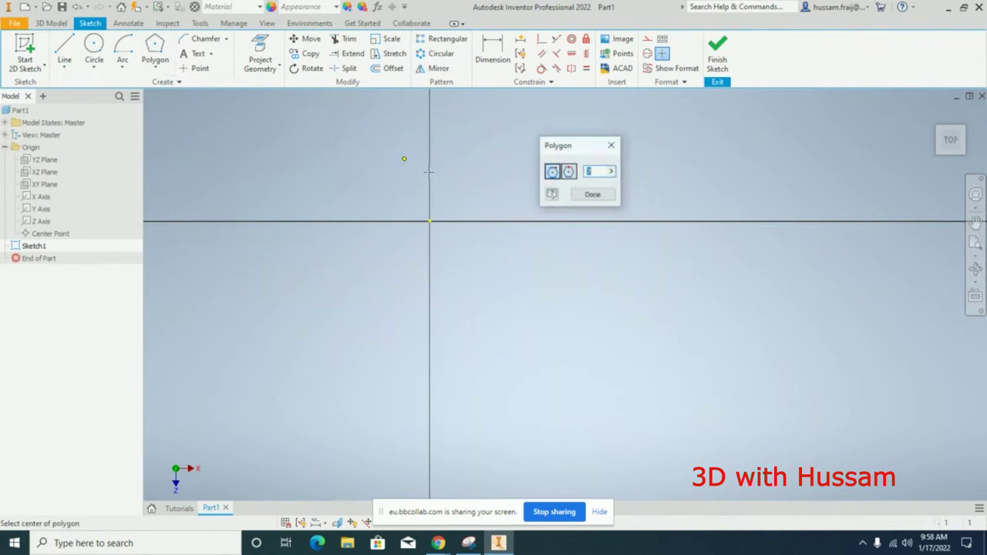
{"action": "left_click", "coordinate": [591, 193]}
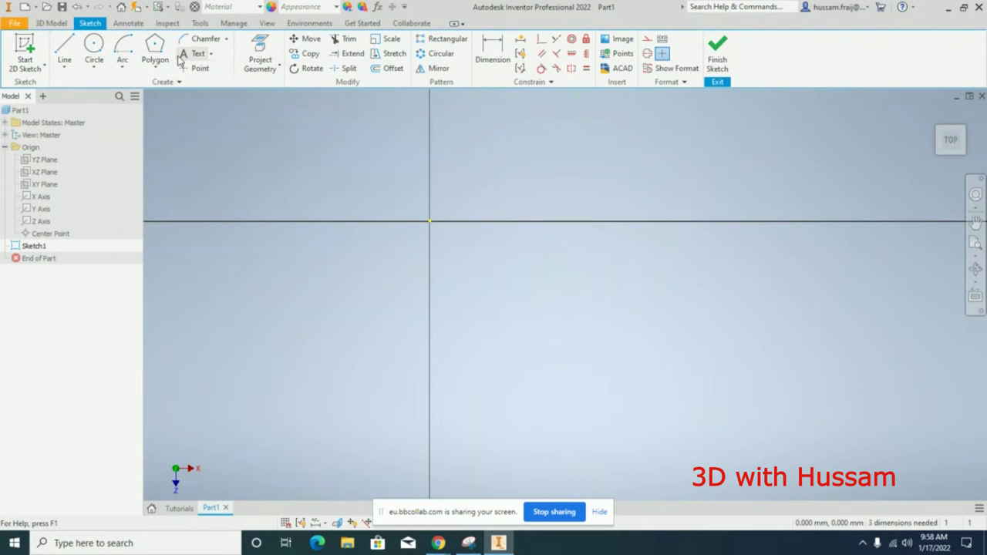
{"action": "left_click", "coordinate": [156, 50]}
{"action": "left_click", "coordinate": [446, 193]}
{"action": "left_click", "coordinate": [459, 196]}
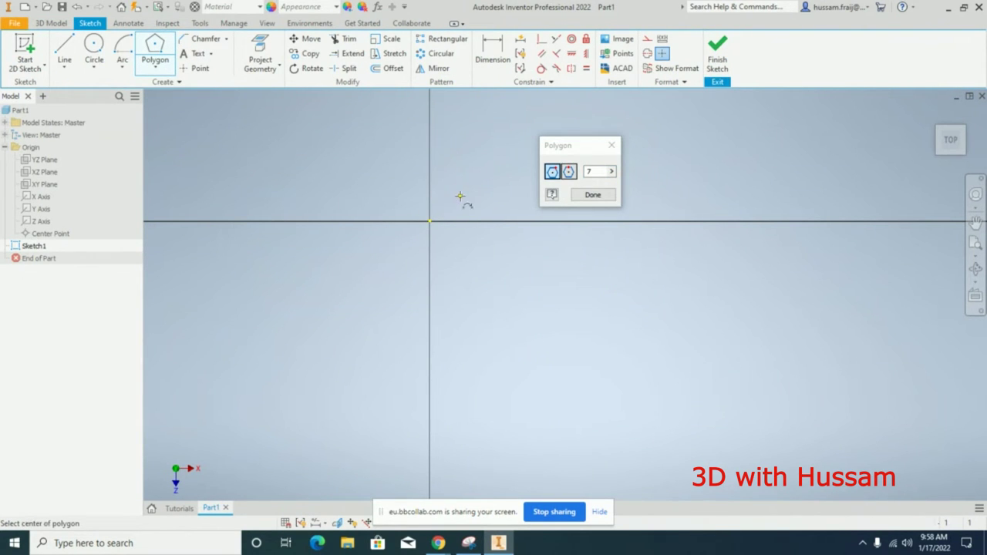
{"action": "left_click", "coordinate": [592, 195]}
{"action": "scroll", "coordinate": [453, 190], "scroll_direction": "up", "scroll_amount": 5}
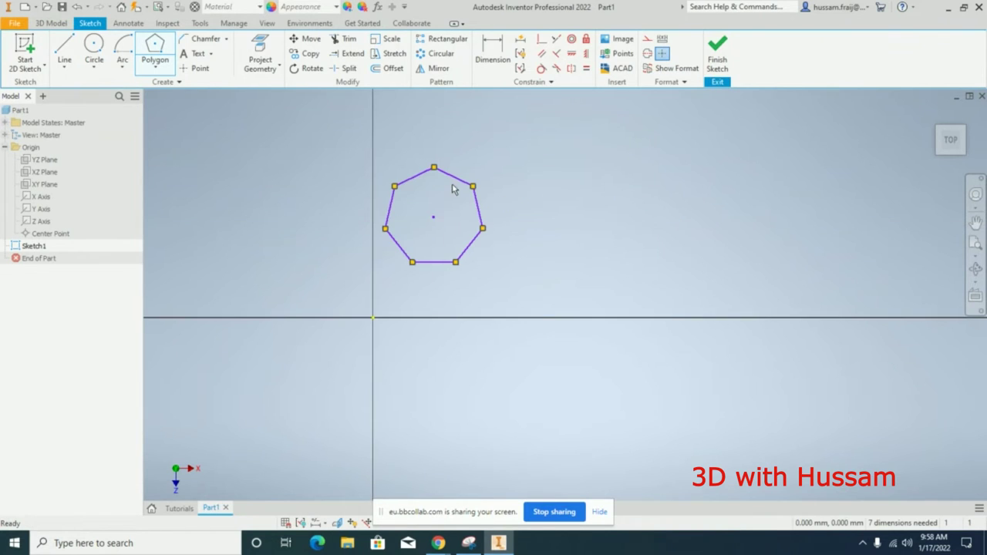
{"action": "right_click", "coordinate": [556, 131]}
{"action": "left_click", "coordinate": [548, 113]}
Draw an L-shaped vertical and horizontal line pair left of the heptagon.
{"action": "left_click", "coordinate": [449, 42]}
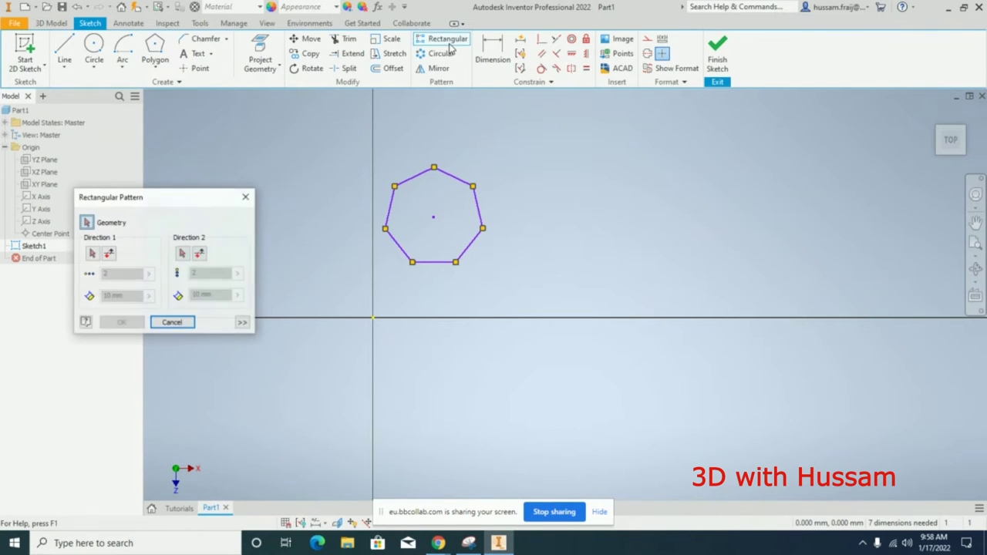
{"action": "left_click", "coordinate": [244, 199]}
{"action": "left_click", "coordinate": [64, 56]}
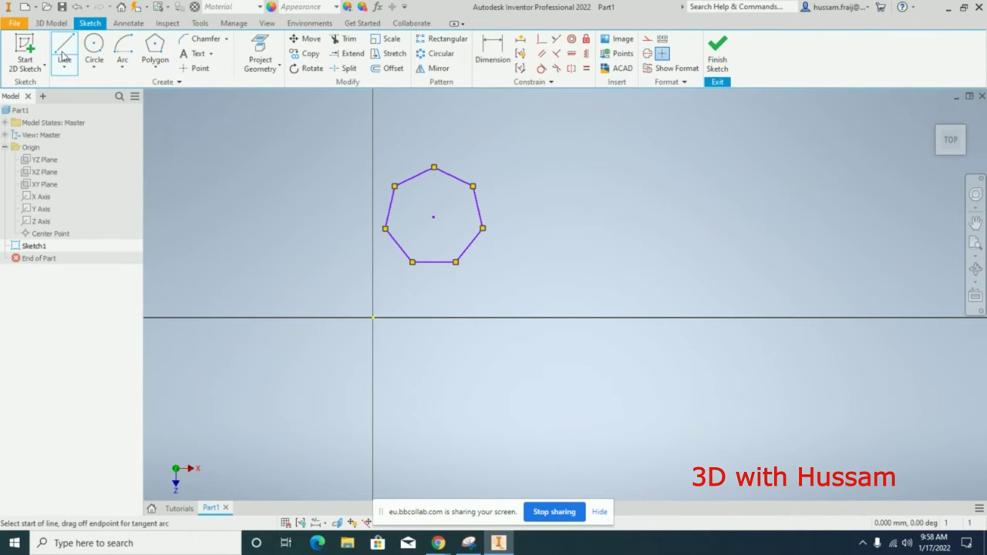
{"action": "left_click", "coordinate": [245, 268]}
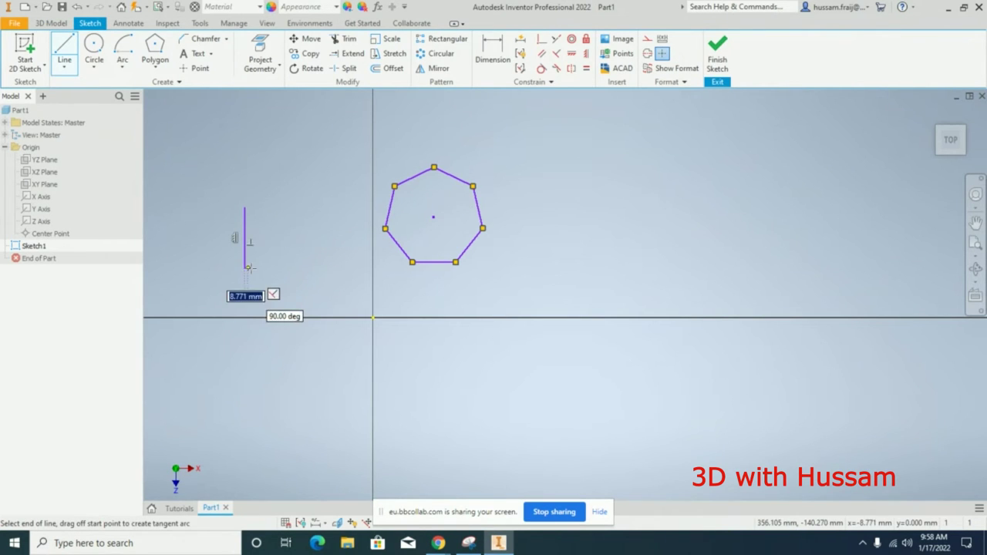
{"action": "right_click", "coordinate": [299, 204]}
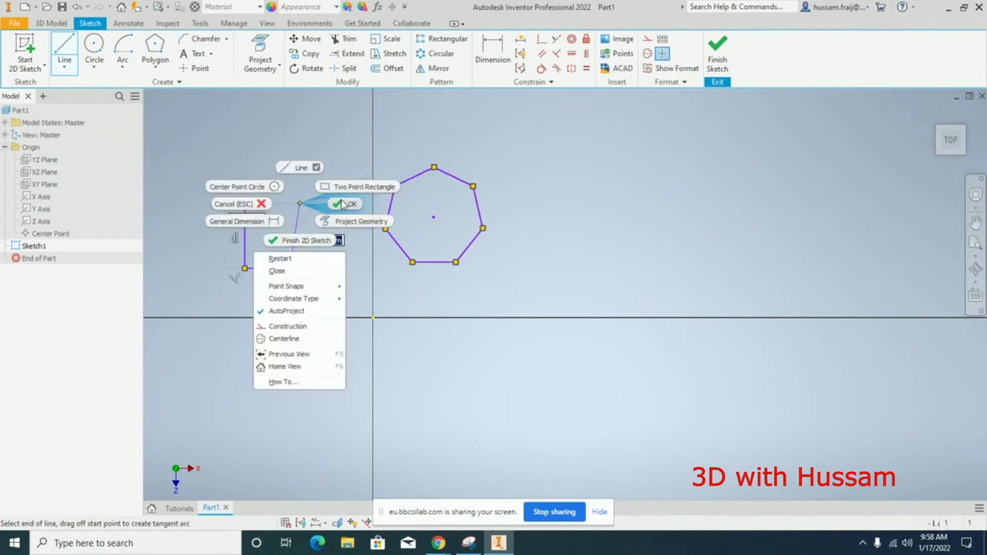
{"action": "left_click", "coordinate": [343, 204]}
Start a rectangular pattern on the heptagon, cancel it, and reopen it.
{"action": "left_click", "coordinate": [448, 40]}
{"action": "left_click_drag", "start_coordinate": [355, 146], "coordinate": [506, 299]}
{"action": "left_click_drag", "start_coordinate": [176, 197], "coordinate": [246, 319]}
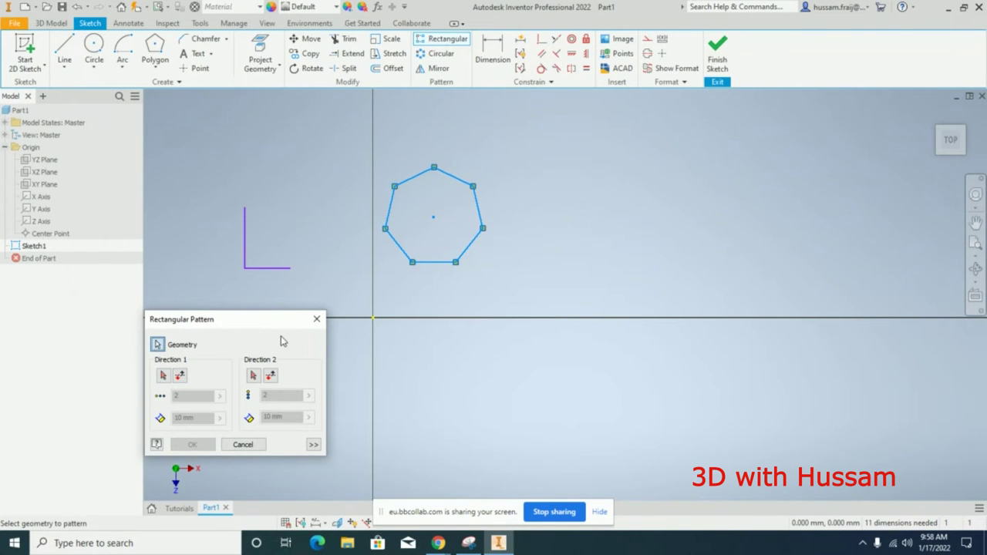
{"action": "left_click", "coordinate": [316, 318]}
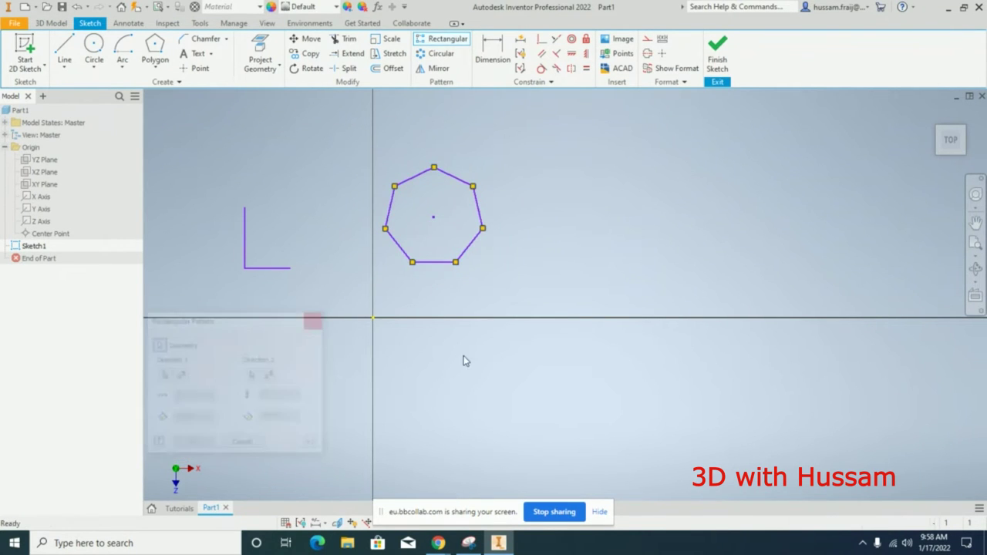
{"action": "left_click", "coordinate": [451, 42]}
Select the heptagon as pattern geometry and the horizontal line as Direction 1.
{"action": "left_click_drag", "start_coordinate": [275, 322], "coordinate": [300, 299]}
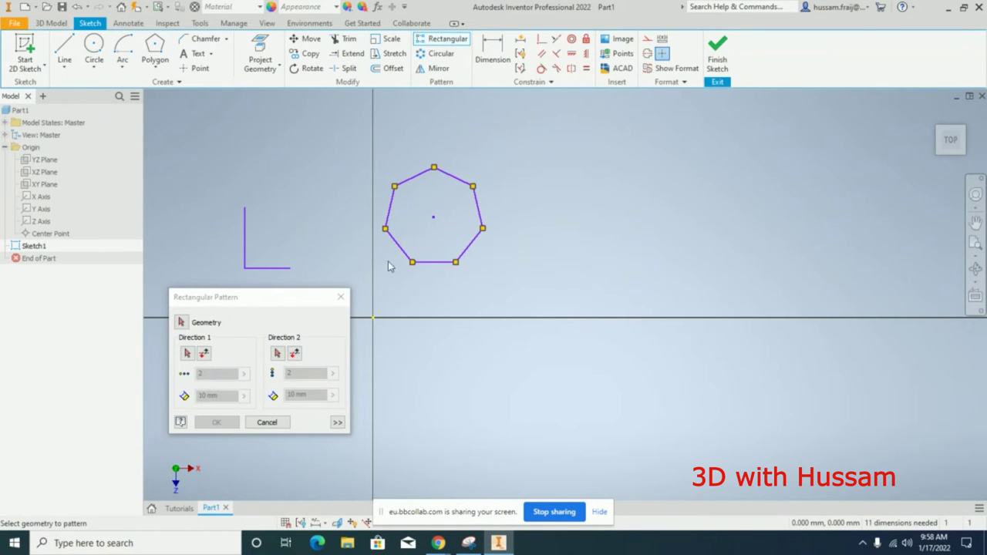
{"action": "left_click", "coordinate": [202, 322]}
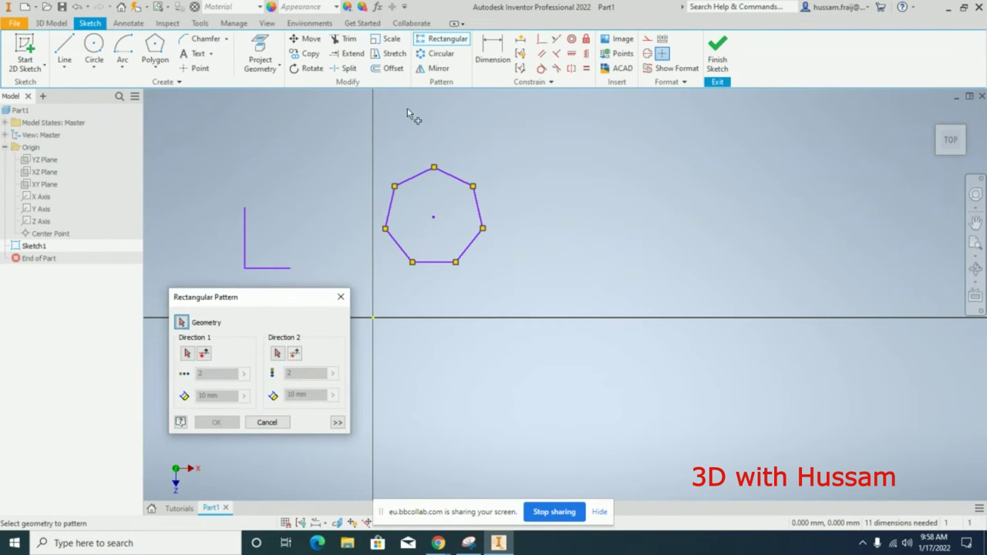
{"action": "left_click_drag", "start_coordinate": [357, 137], "coordinate": [537, 299]}
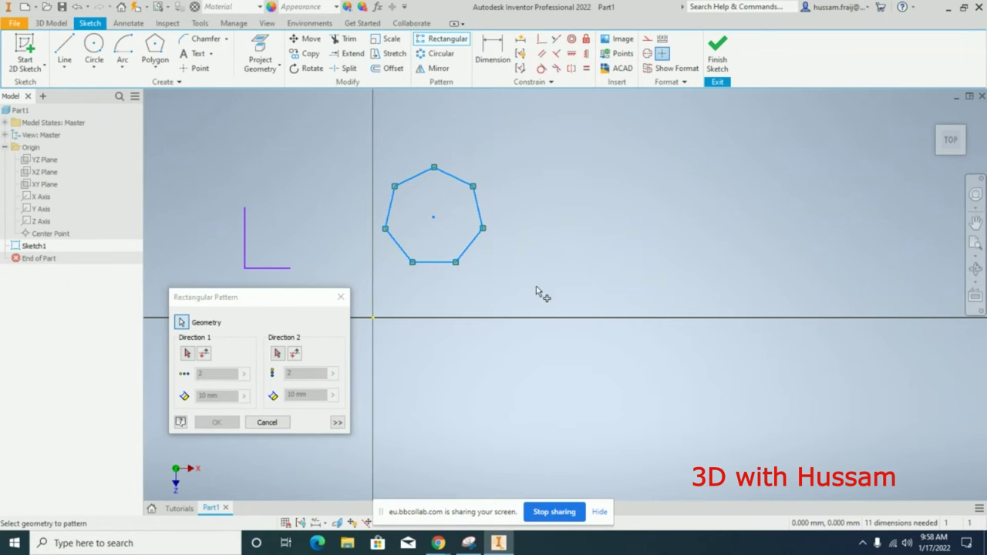
{"action": "left_click", "coordinate": [188, 353]}
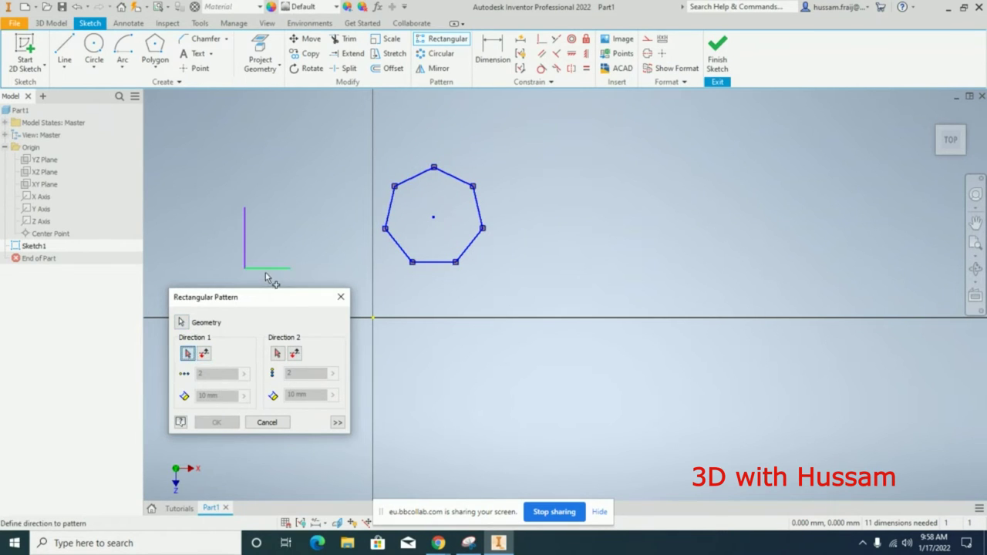
{"action": "left_click", "coordinate": [265, 270]}
Set 5 copies at 300 spacing and create the row pattern.
{"action": "left_click", "coordinate": [199, 374]}
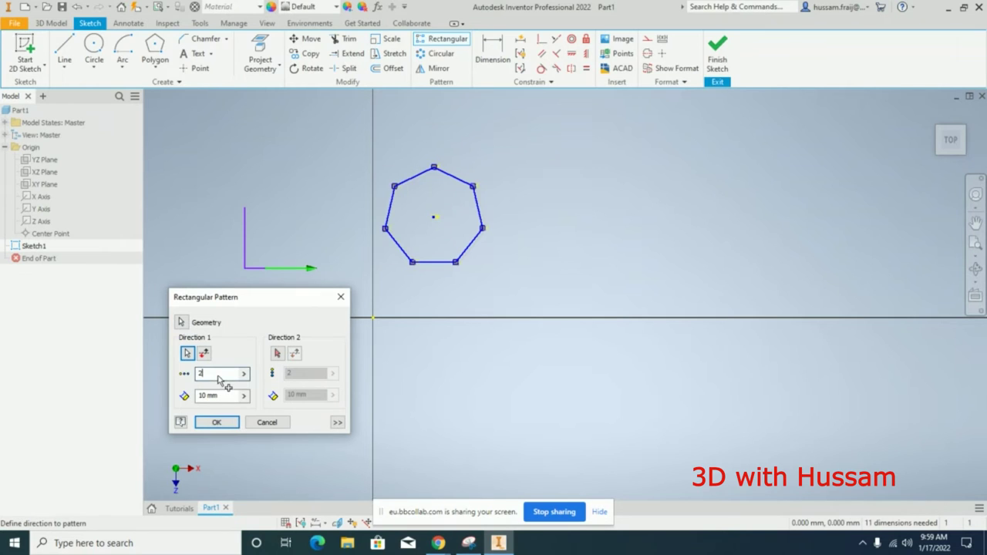
{"action": "type", "text": "5"}
{"action": "key", "text": "Tab"}
{"action": "type", "text": "100"}
{"action": "double_click", "coordinate": [199, 396]}
{"action": "type", "text": "300"}
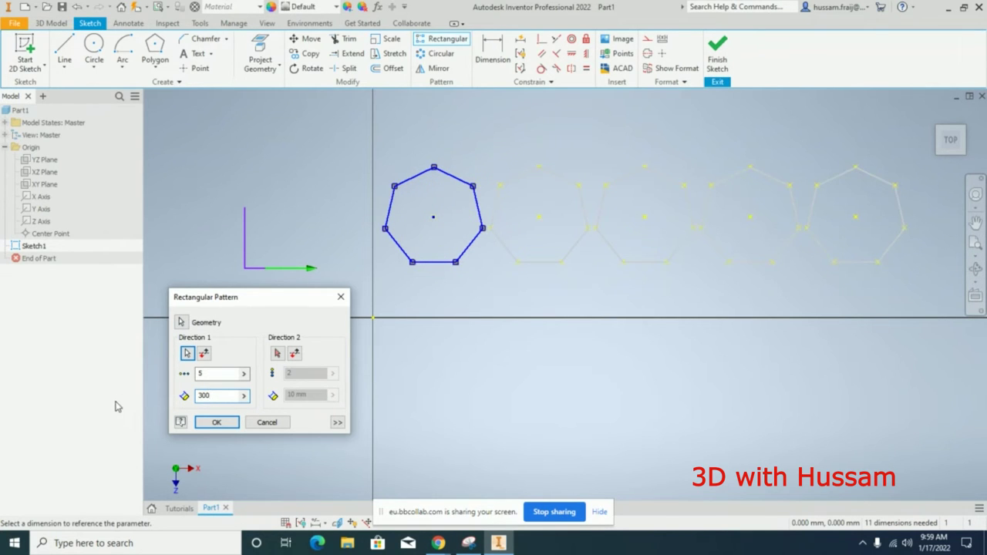
{"action": "left_click", "coordinate": [216, 423]}
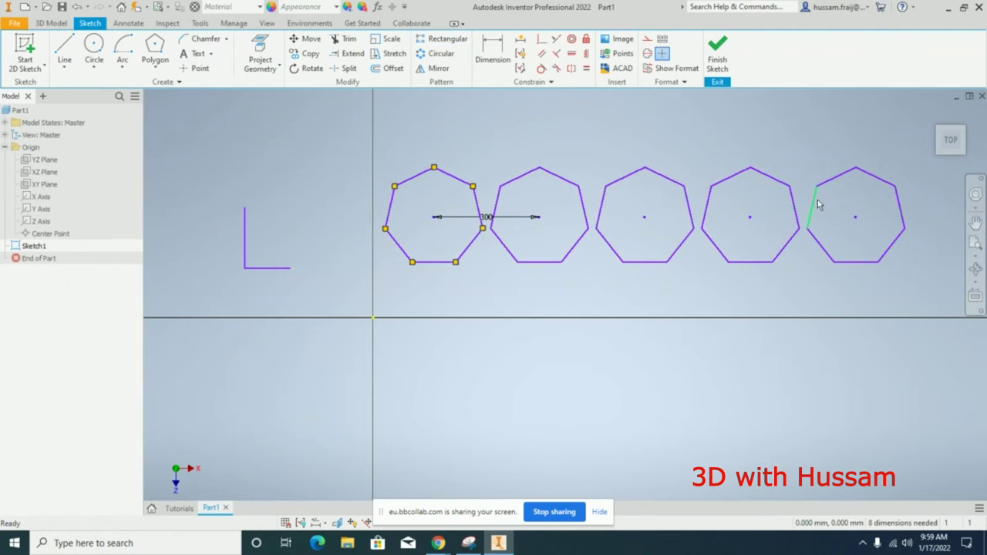
Move the 300 dimension above the heptagons and check the heptagons' context menus.
{"action": "left_click_drag", "start_coordinate": [487, 218], "coordinate": [491, 164]}
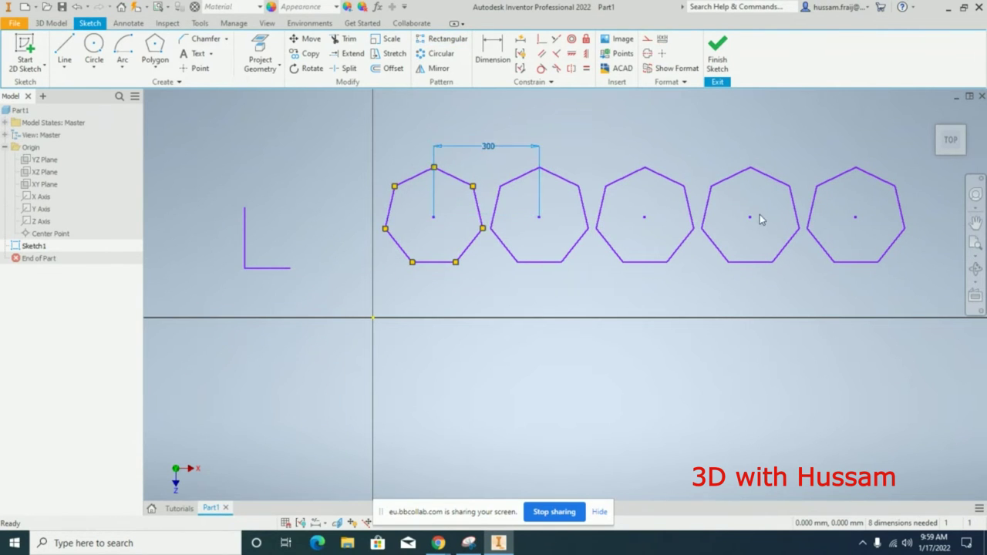
{"action": "right_click", "coordinate": [458, 187]}
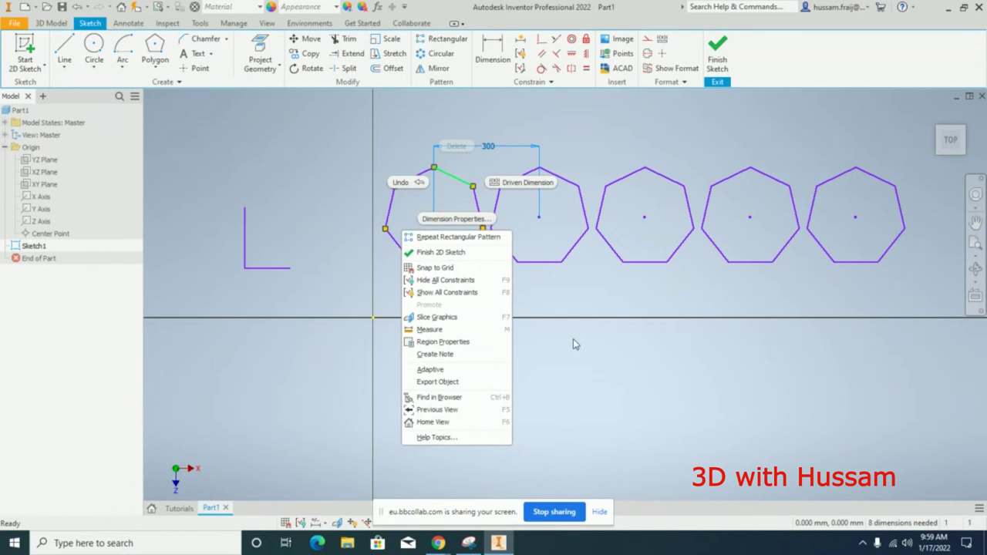
{"action": "key", "text": "Escape"}
{"action": "right_click", "coordinate": [542, 263]}
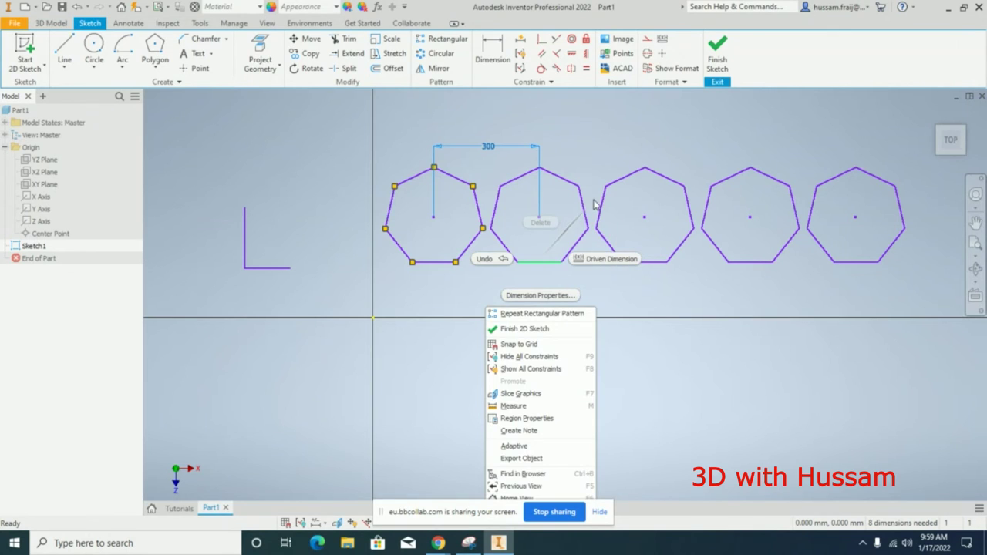
{"action": "key", "text": "Escape"}
{"action": "right_click", "coordinate": [552, 177]}
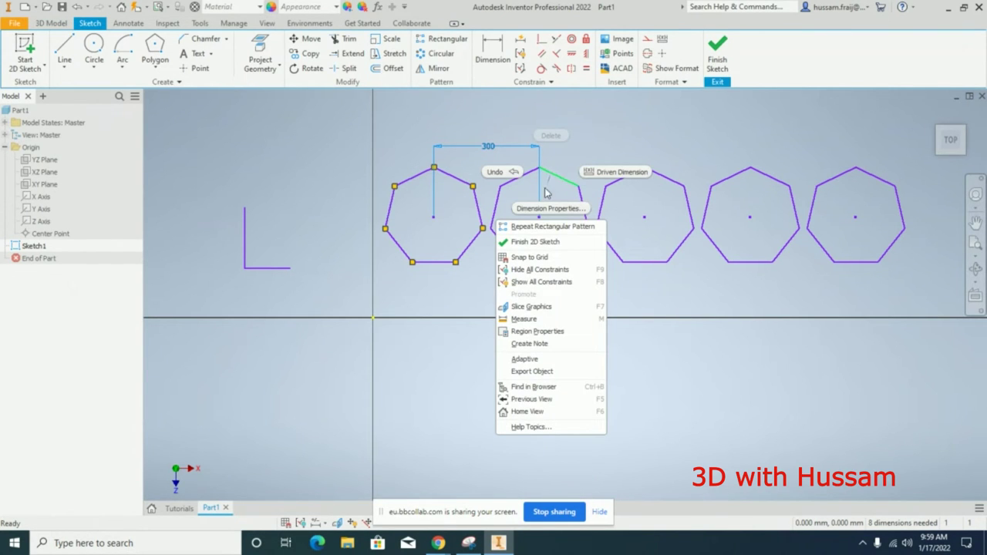
{"action": "left_click", "coordinate": [500, 195]}
Open the row pattern for editing, close it unchanged, and undo it.
{"action": "right_click", "coordinate": [497, 209]}
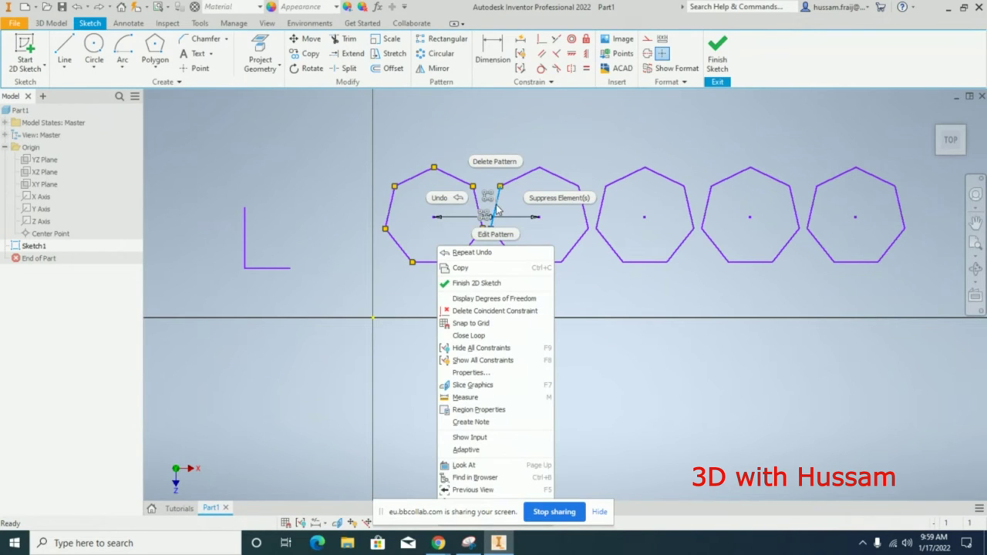
{"action": "left_click", "coordinate": [495, 234]}
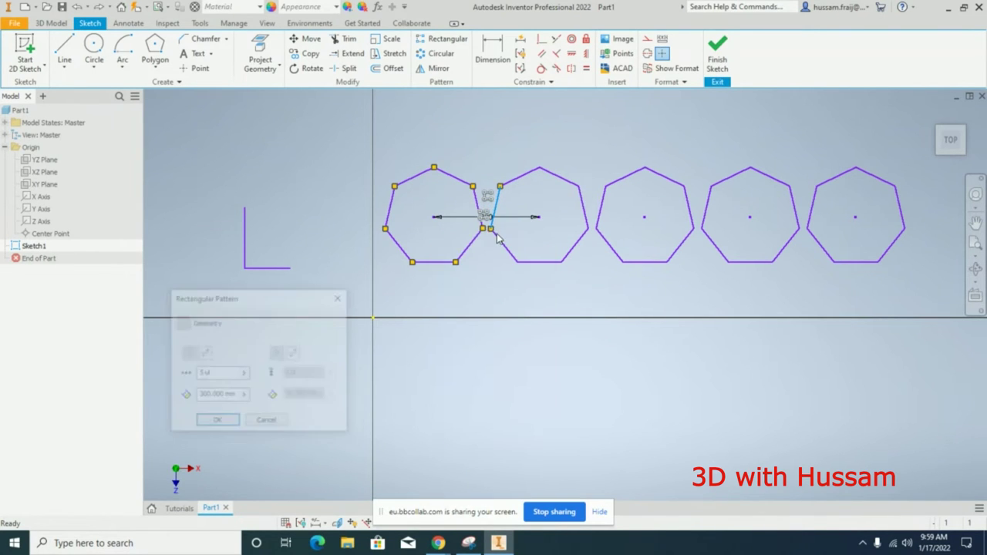
{"action": "left_click_drag", "start_coordinate": [309, 298], "coordinate": [294, 138]}
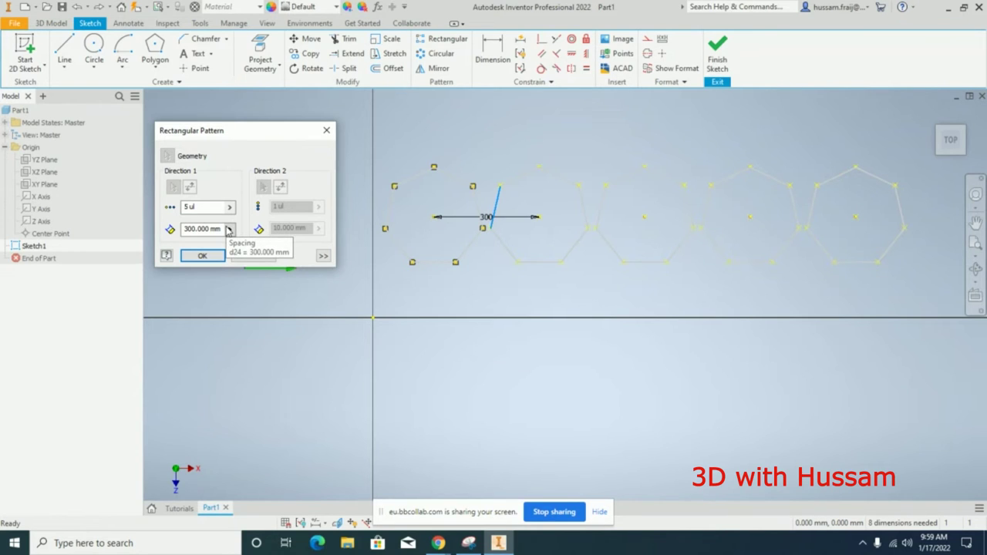
{"action": "left_click", "coordinate": [327, 132]}
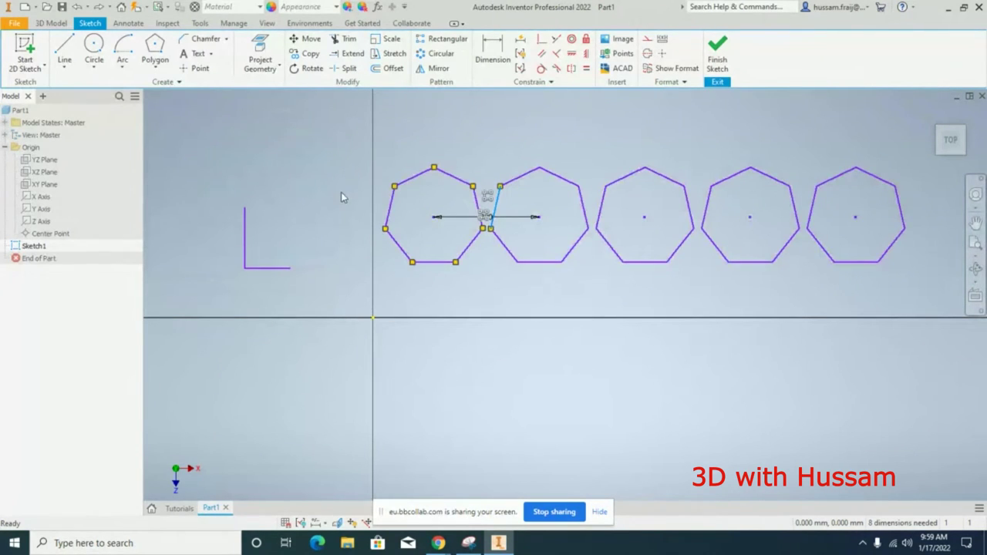
{"action": "key", "text": "ctrl+z"}
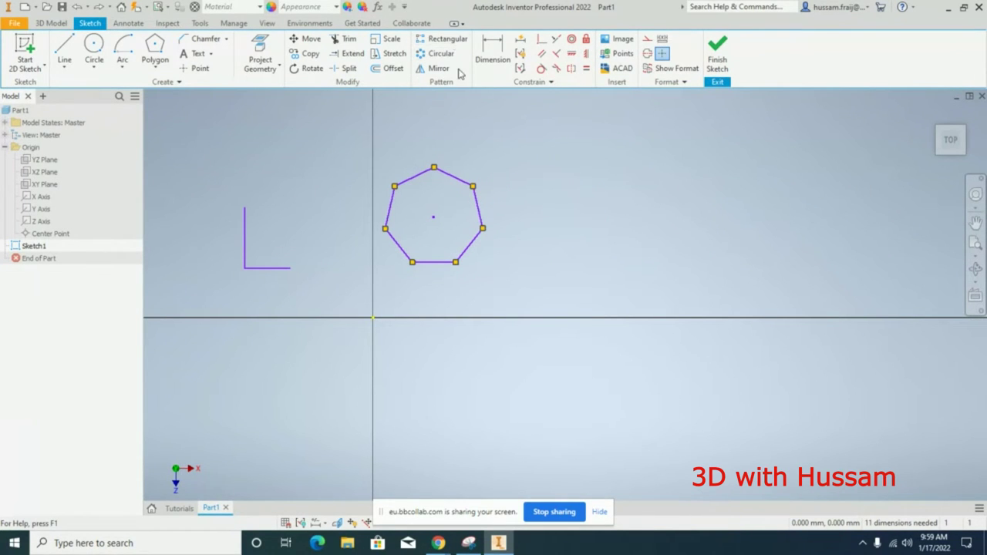
Start a new rectangular pattern of the heptagon along the vertical line.
{"action": "left_click", "coordinate": [440, 39]}
{"action": "left_click_drag", "start_coordinate": [368, 146], "coordinate": [546, 292]}
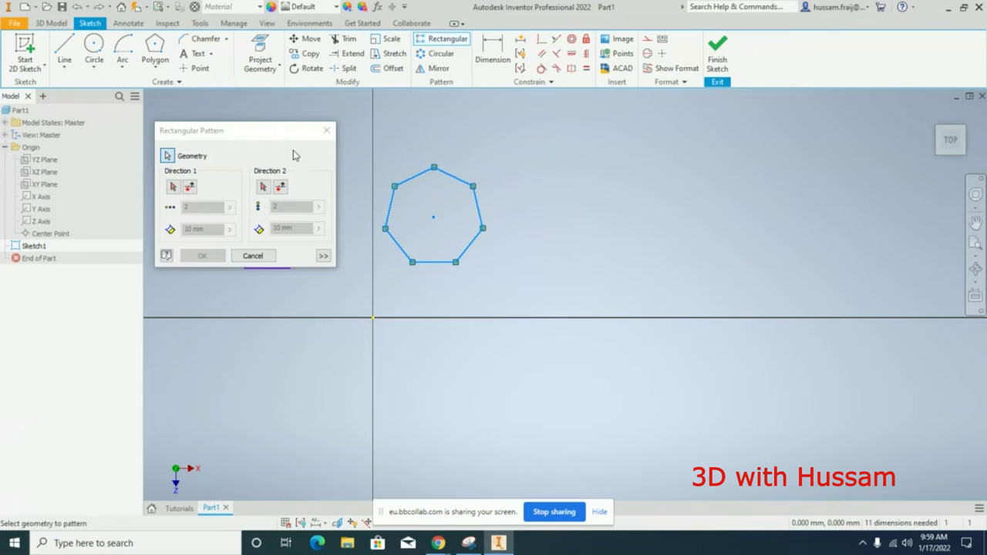
{"action": "left_click_drag", "start_coordinate": [290, 131], "coordinate": [697, 234]}
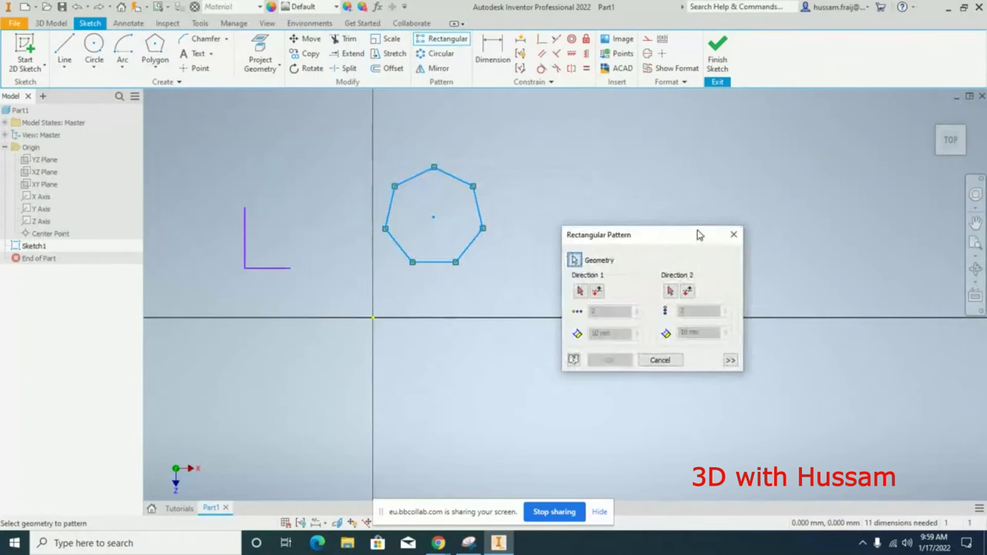
{"action": "left_click", "coordinate": [580, 290]}
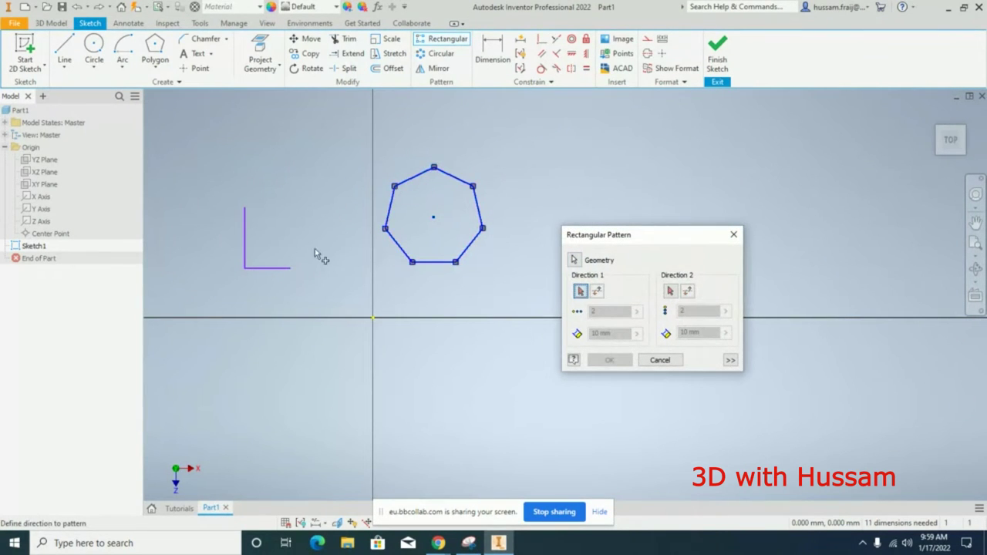
{"action": "left_click", "coordinate": [245, 228]}
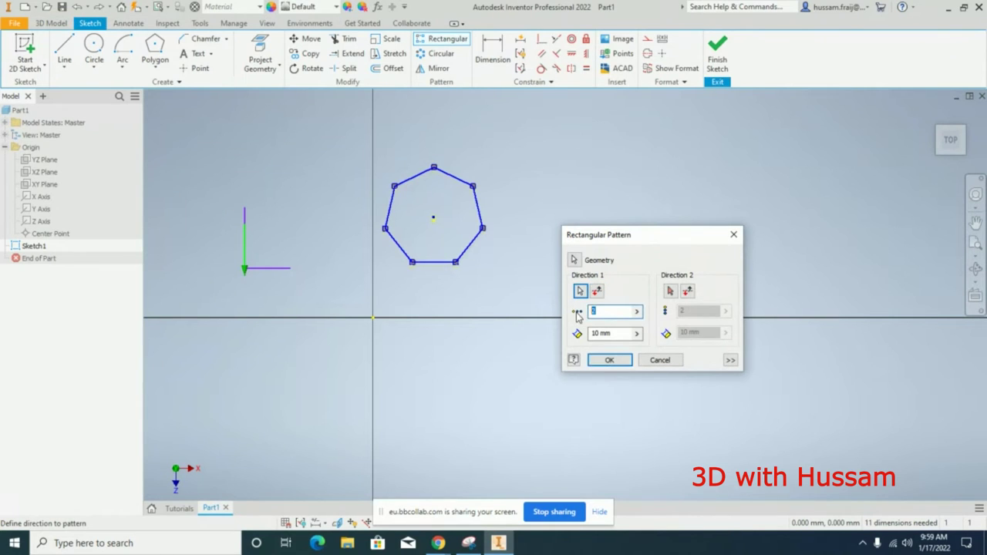
Set spacing 400, flip upward, create the column, then undo it.
{"action": "left_click", "coordinate": [637, 333]}
{"action": "left_click_drag", "start_coordinate": [621, 333], "coordinate": [600, 333]}
{"action": "type", "text": "400"}
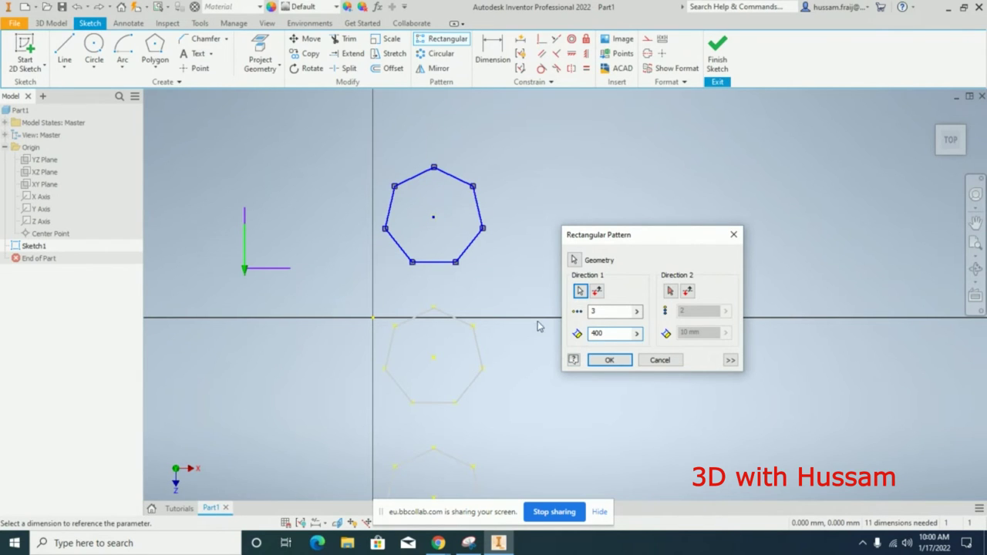
{"action": "left_click", "coordinate": [597, 296]}
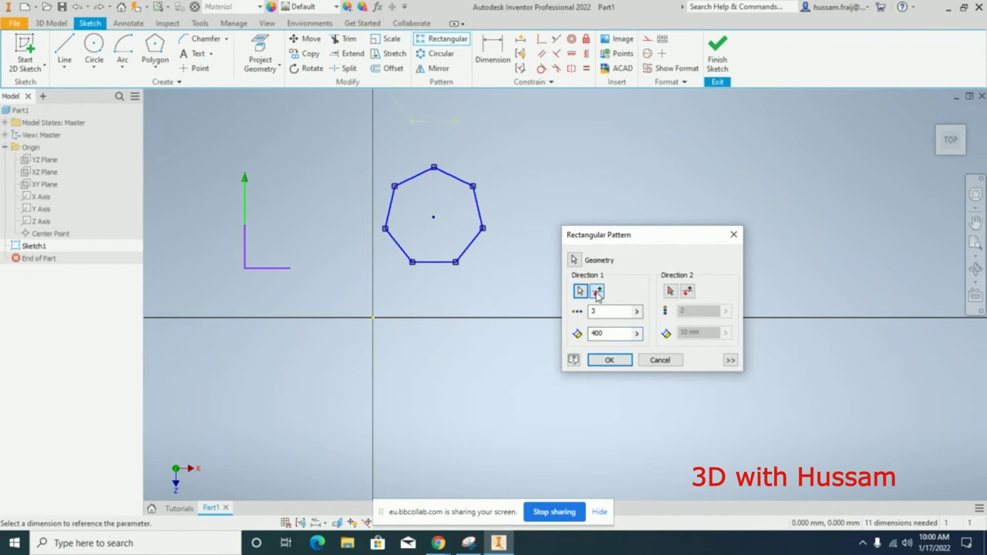
{"action": "left_click", "coordinate": [607, 360]}
{"action": "middle_click_drag", "start_coordinate": [539, 286], "coordinate": [508, 398]}
{"action": "scroll", "coordinate": [508, 394], "scroll_direction": "up", "scroll_amount": 2}
{"action": "scroll", "coordinate": [508, 394], "scroll_direction": "down", "scroll_amount": 2}
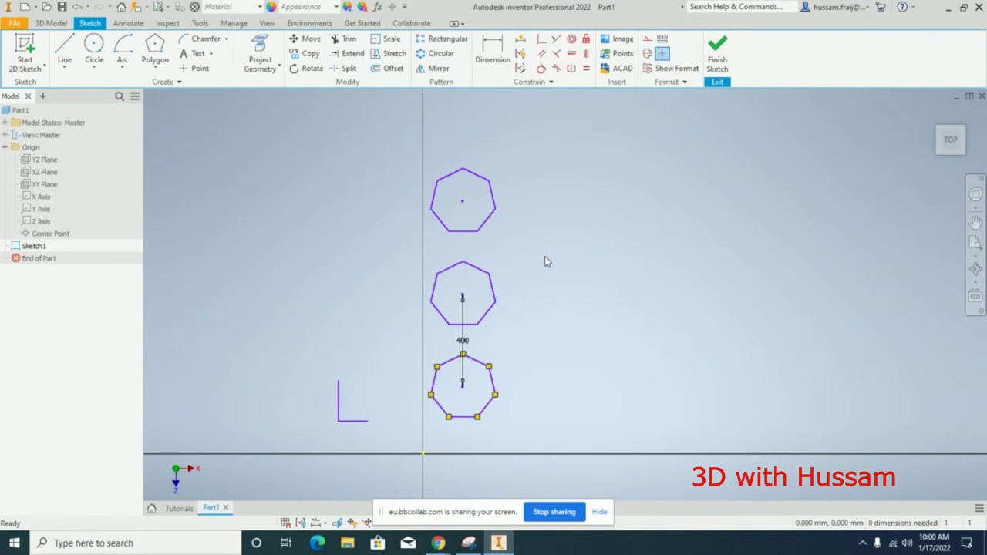
{"action": "key", "text": "ctrl+z"}
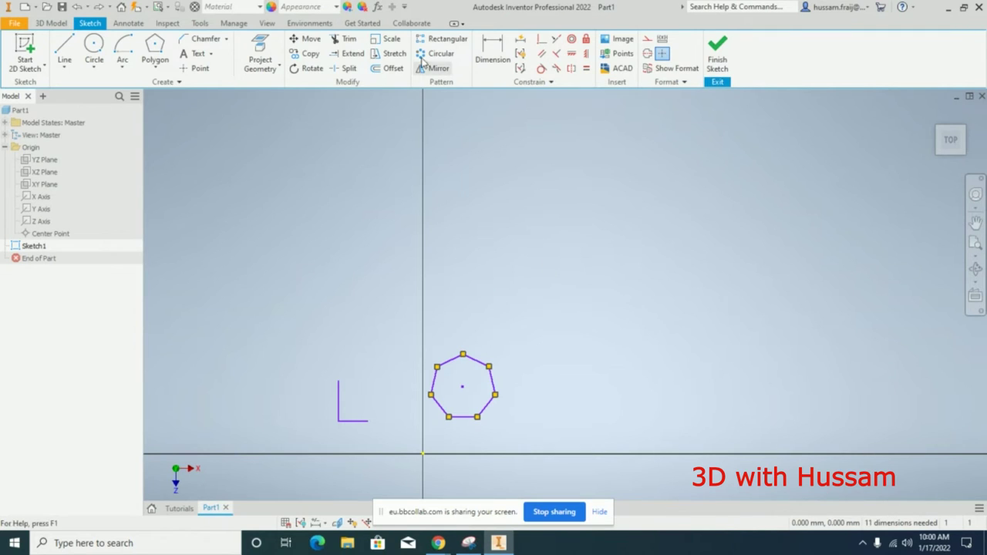
Set the L's vertical line as Direction 1 and horizontal line as Direction 2.
{"action": "left_click", "coordinate": [439, 39]}
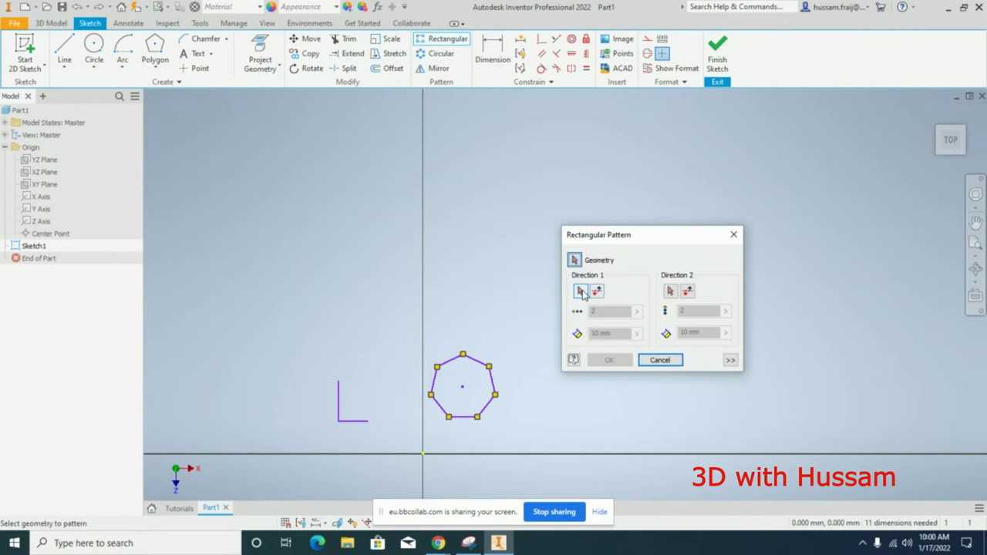
{"action": "left_click", "coordinate": [580, 291]}
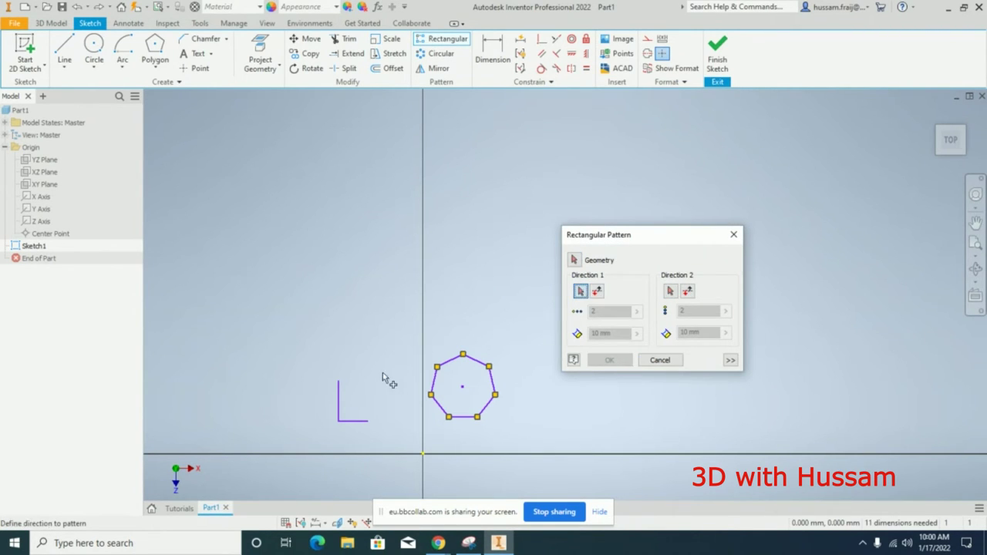
{"action": "left_click", "coordinate": [338, 397]}
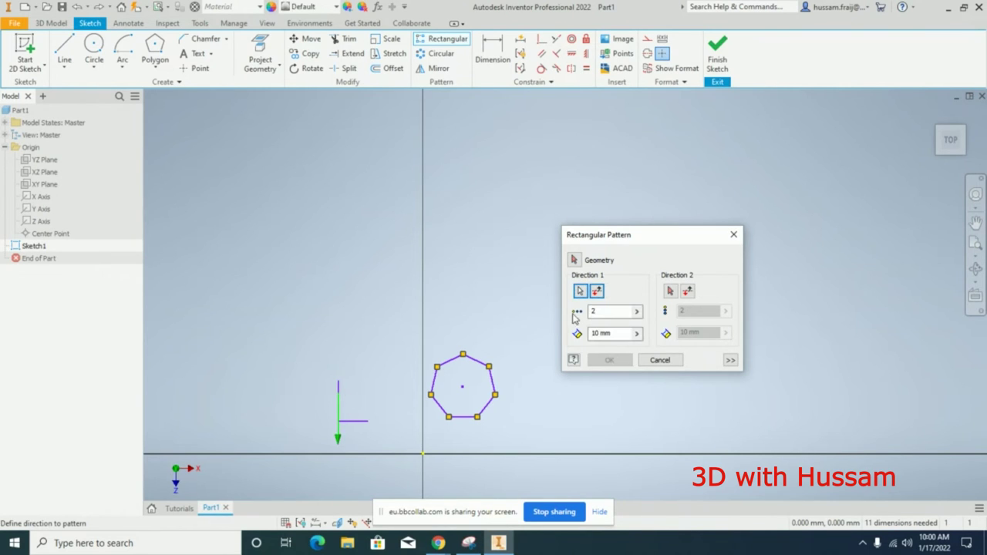
{"action": "left_click", "coordinate": [670, 291]}
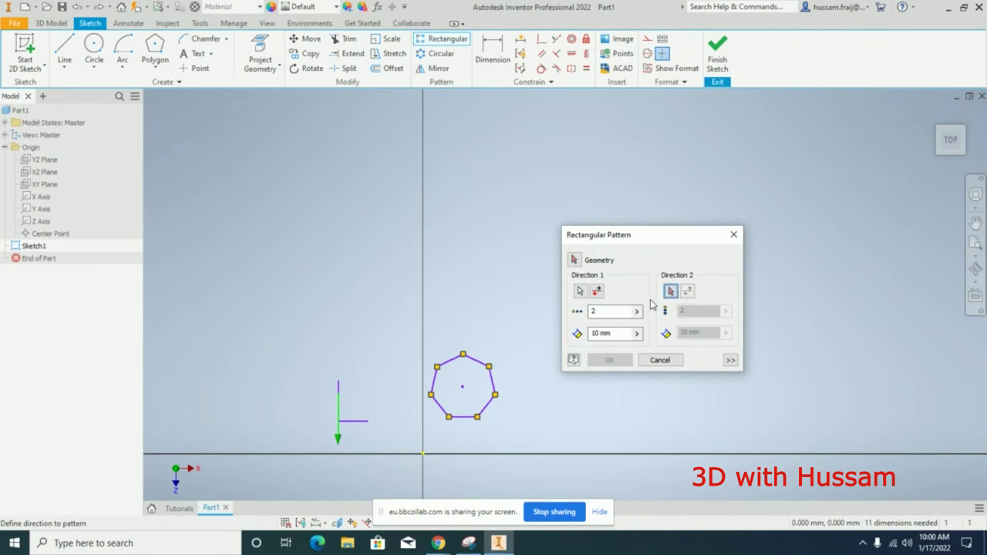
{"action": "left_click", "coordinate": [351, 421]}
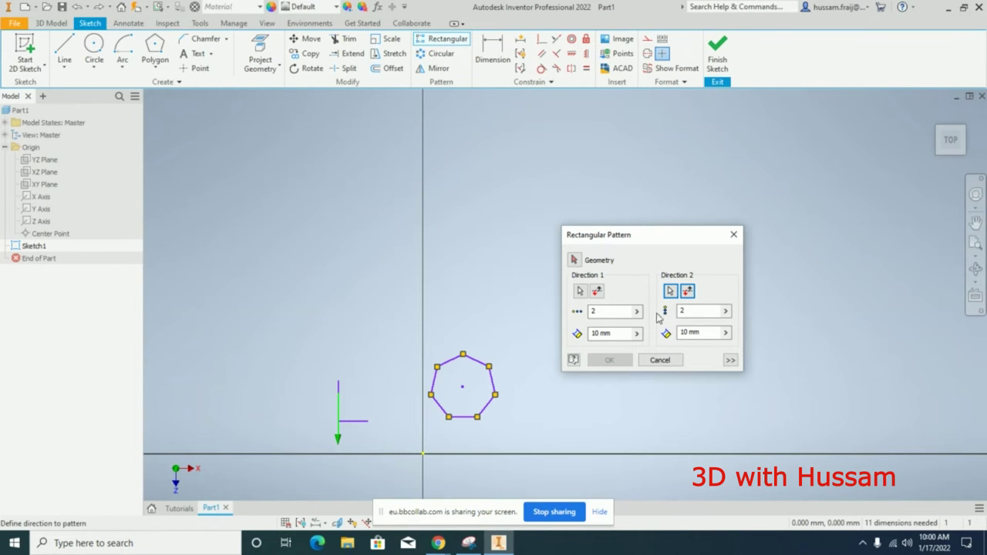
{"action": "left_click", "coordinate": [580, 292]}
Use 5 copies at 300 spacing both ways, select the heptagon, and create the grid.
{"action": "left_click", "coordinate": [592, 308]}
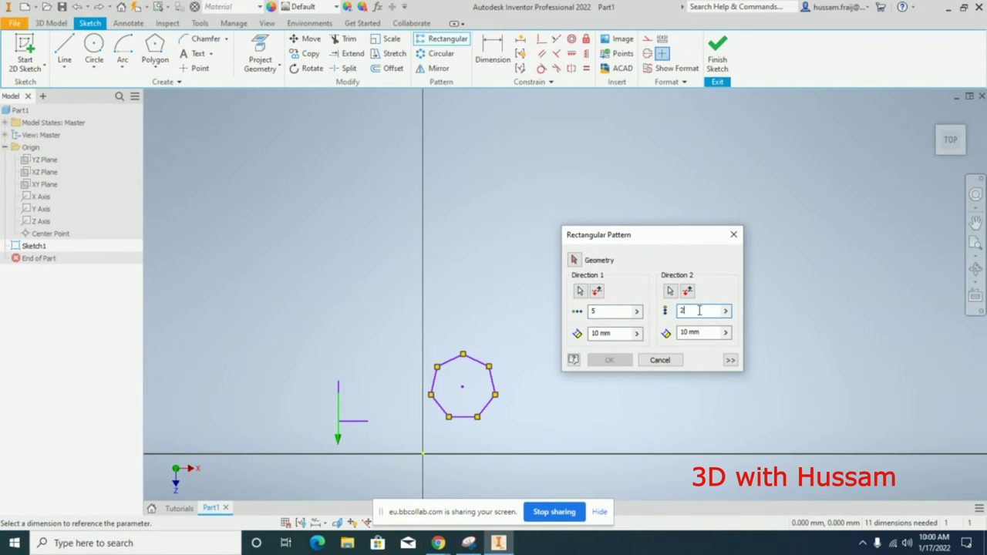
{"action": "left_click", "coordinate": [609, 333]}
{"action": "type", "text": "300"}
{"action": "left_click", "coordinate": [697, 332]}
{"action": "type", "text": "30"}
{"action": "left_click", "coordinate": [614, 310]}
{"action": "left_click", "coordinate": [628, 333]}
{"action": "left_click", "coordinate": [573, 259]}
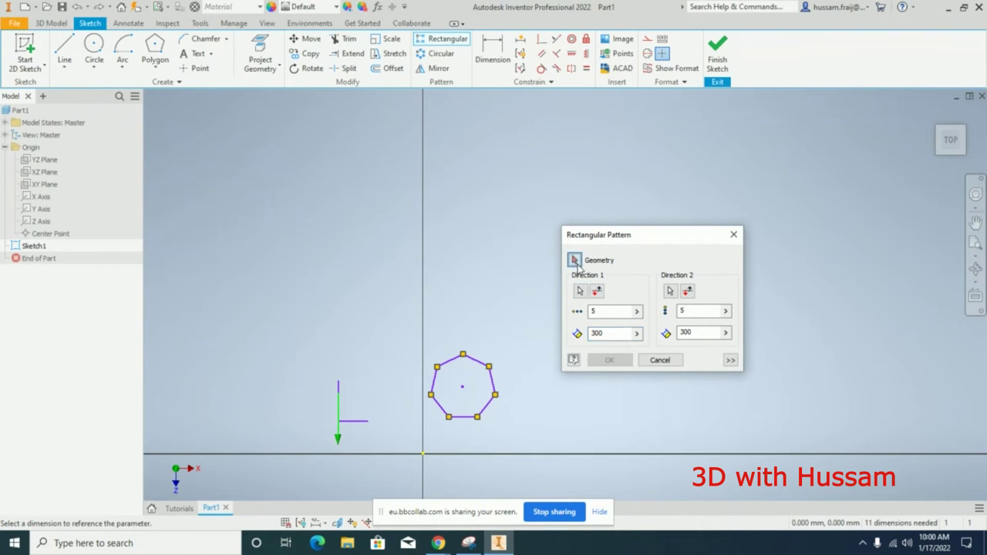
{"action": "left_click", "coordinate": [444, 349]}
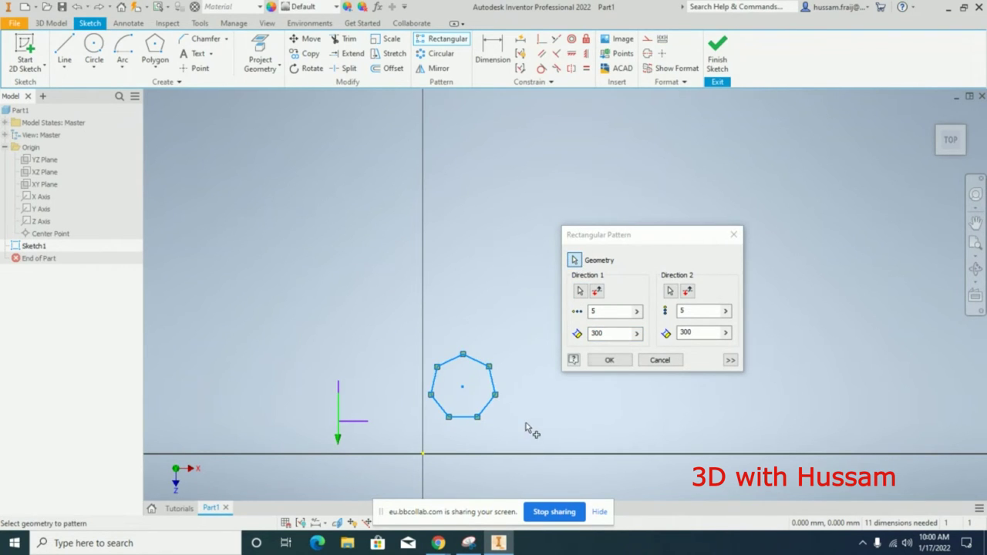
{"action": "left_click", "coordinate": [609, 360]}
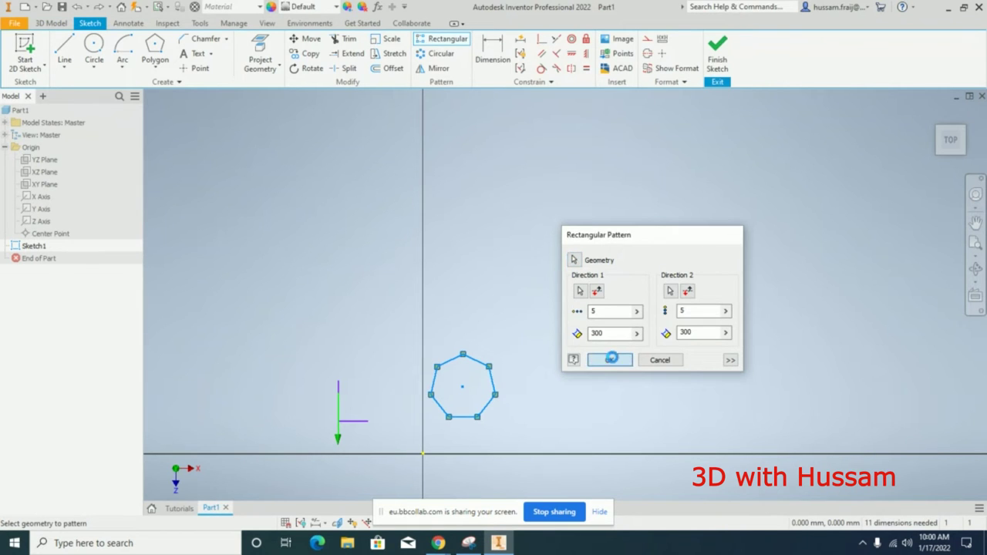
{"action": "scroll", "coordinate": [514, 302], "scroll_direction": "down", "scroll_amount": 3}
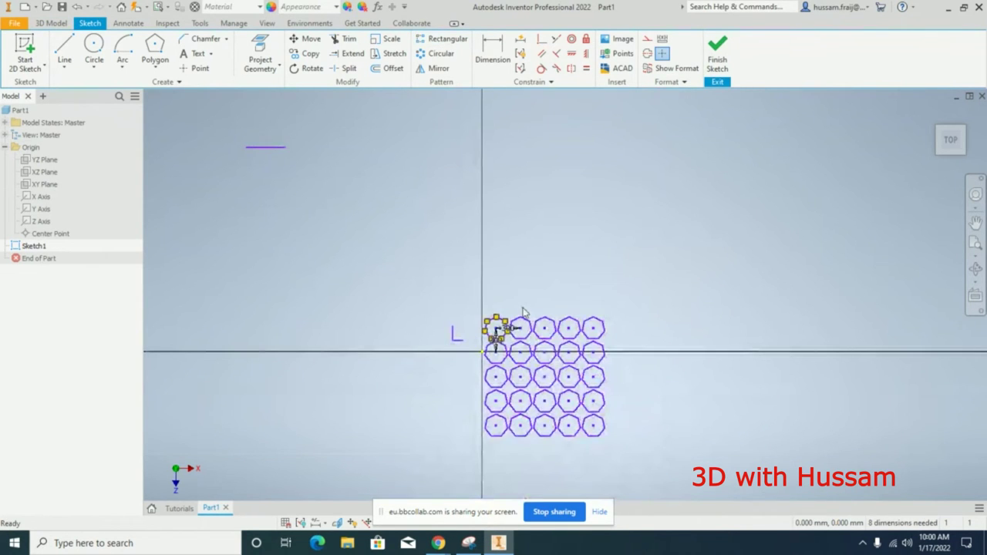
Check the context menus on the heptagon grid and its 300 dimension.
{"action": "scroll", "coordinate": [519, 315], "scroll_direction": "up", "scroll_amount": 3}
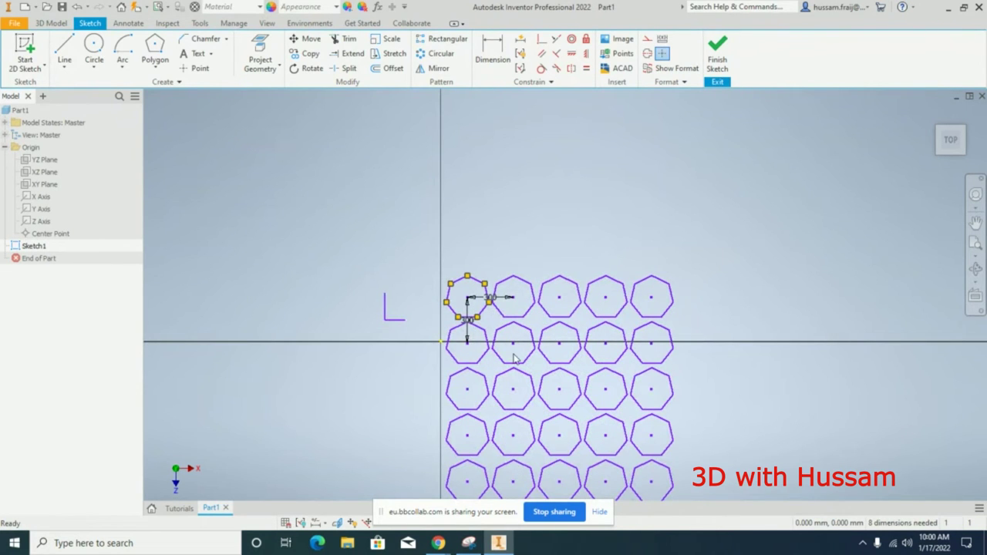
{"action": "scroll", "coordinate": [515, 356], "scroll_direction": "down", "scroll_amount": 2}
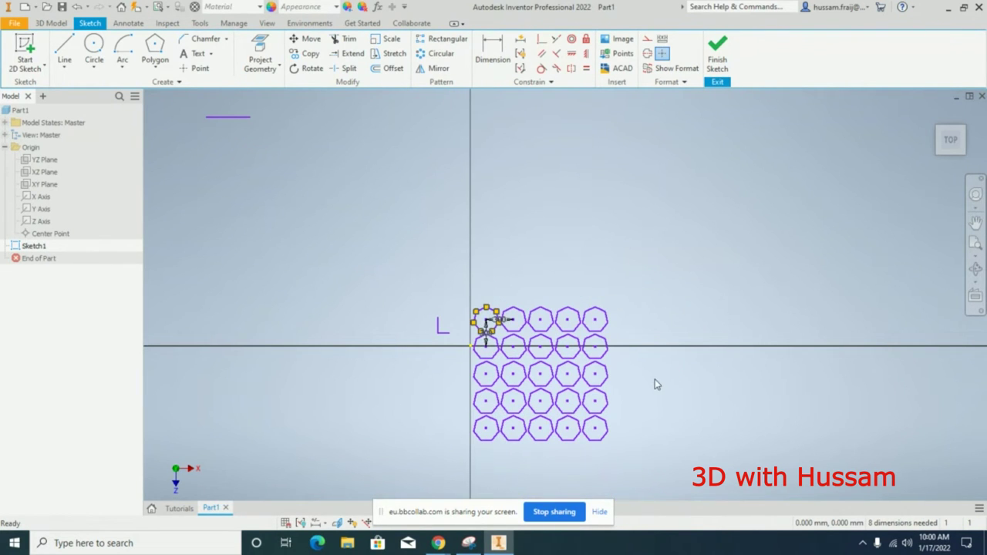
{"action": "right_click", "coordinate": [496, 316]}
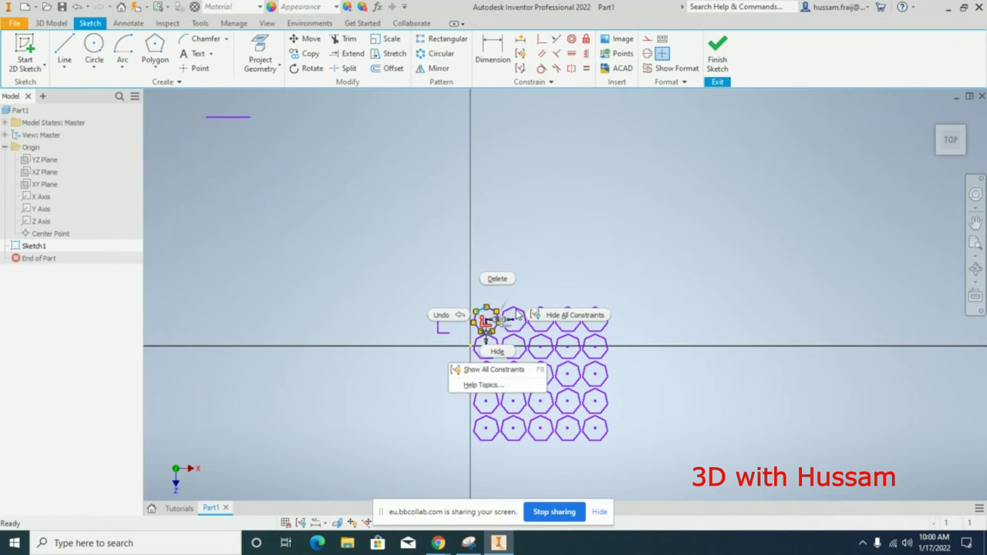
{"action": "left_click", "coordinate": [556, 294]}
{"action": "scroll", "coordinate": [524, 331], "scroll_direction": "up", "scroll_amount": 3}
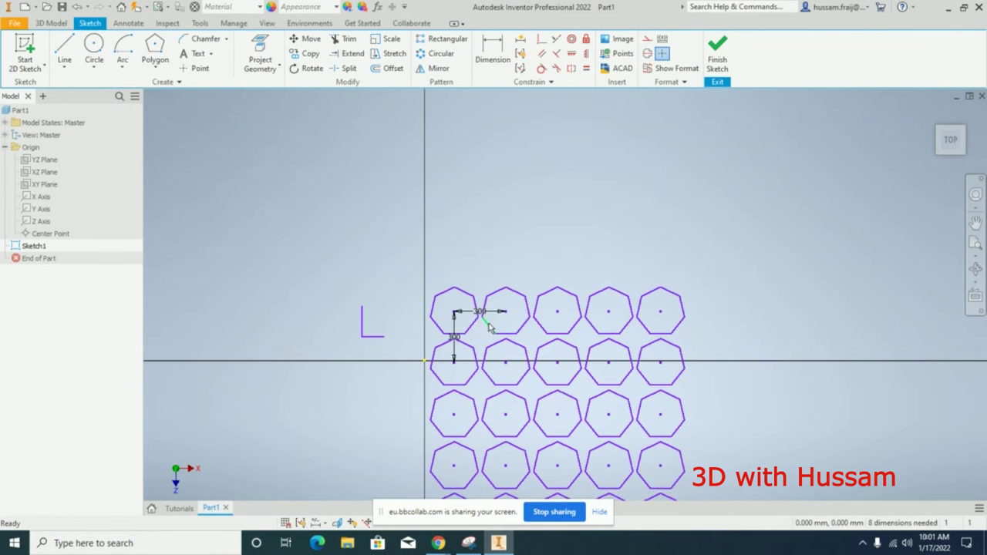
{"action": "right_click", "coordinate": [473, 315]}
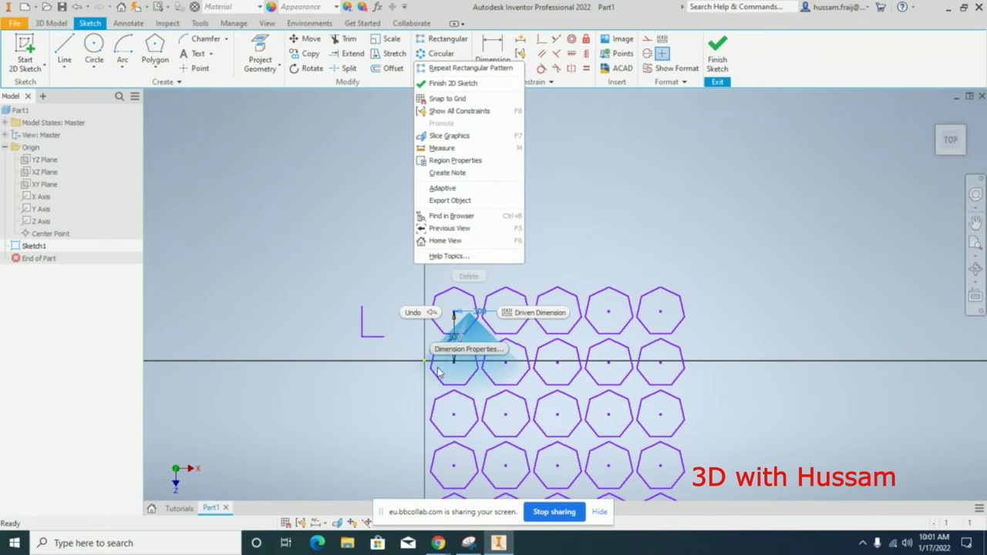
{"action": "left_click", "coordinate": [468, 353]}
Reopen and confirm the grid pattern, undo it, and start a new heptagon pattern.
{"action": "right_click", "coordinate": [470, 351]}
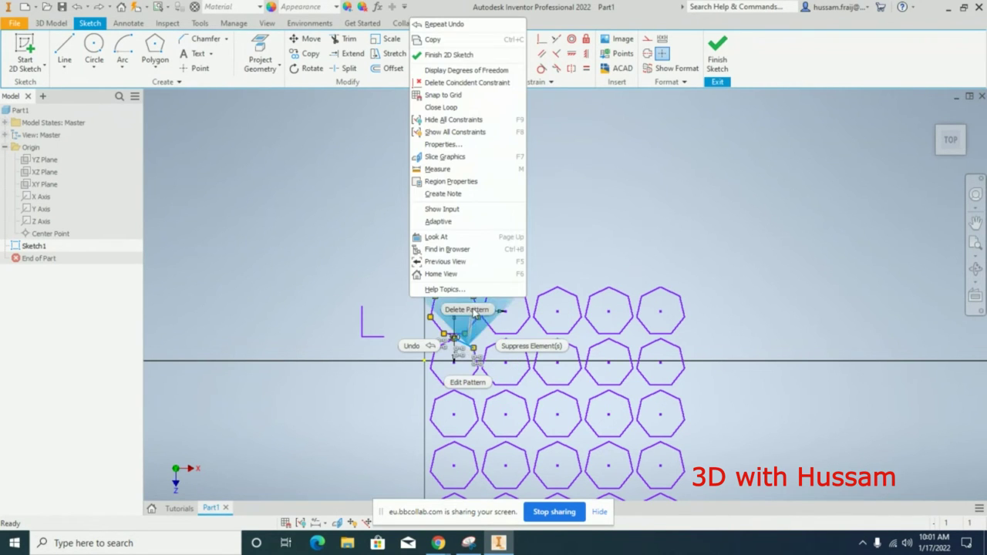
{"action": "left_click", "coordinate": [463, 381]}
{"action": "left_click_drag", "start_coordinate": [662, 234], "coordinate": [828, 157]}
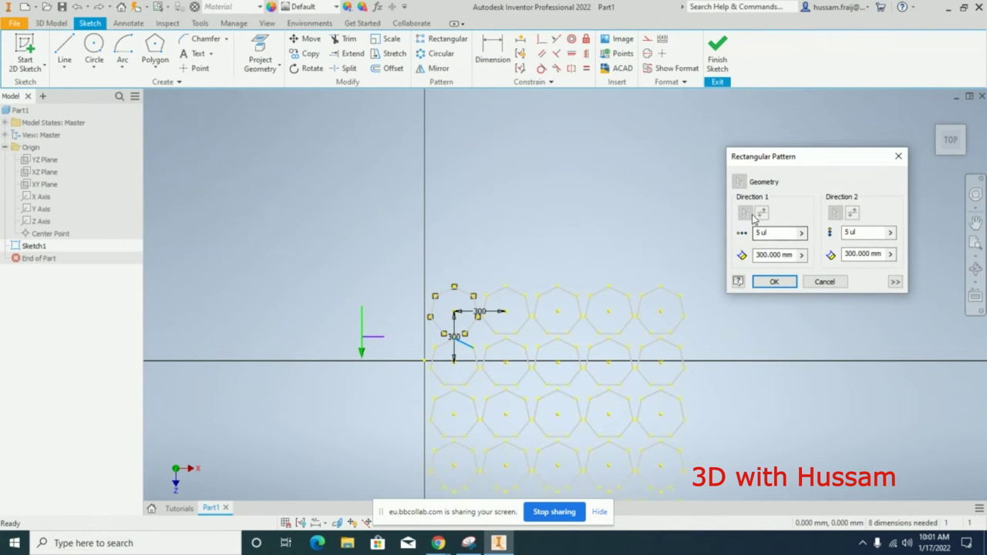
{"action": "left_click", "coordinate": [774, 281]}
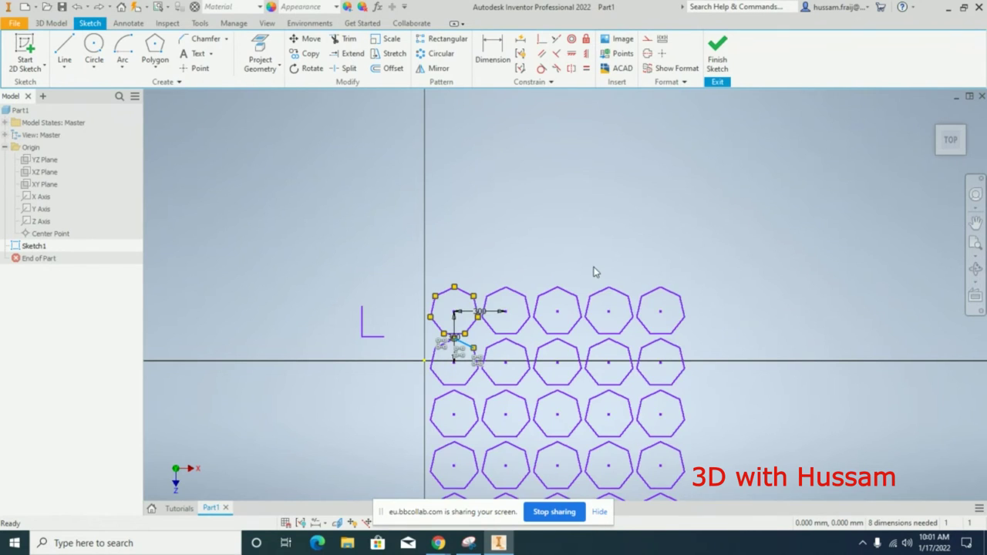
{"action": "key", "text": "ctrl+z"}
{"action": "left_click", "coordinate": [441, 39]}
{"action": "left_click_drag", "start_coordinate": [419, 262], "coordinate": [518, 366]}
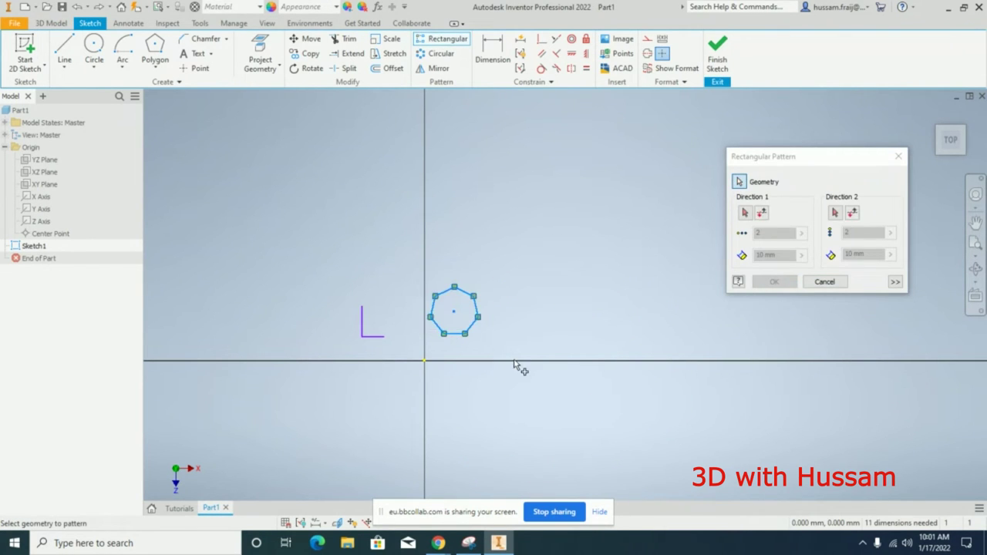
Set Direction 1 along the vertical line, flipped upward, with 4 copies at 400 spacing.
{"action": "left_click", "coordinate": [361, 320]}
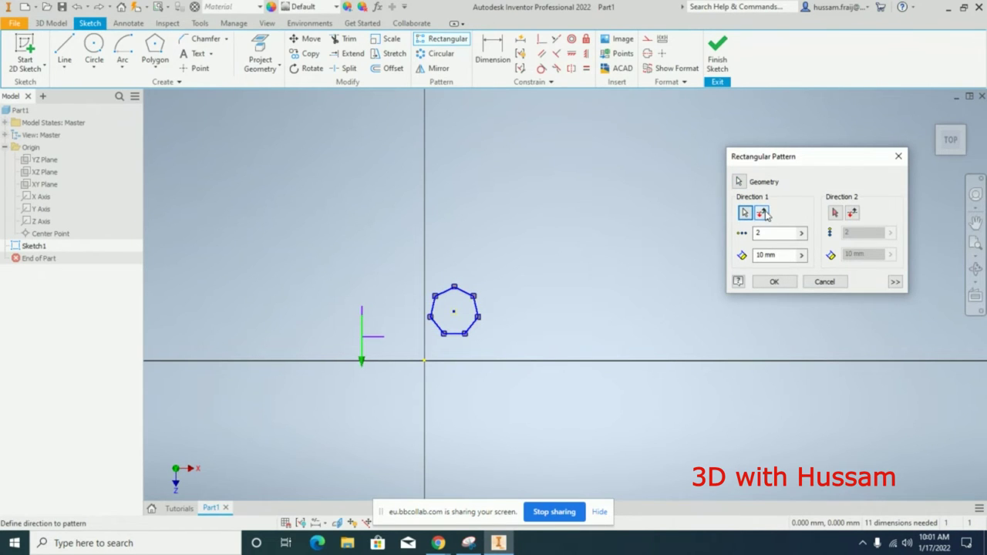
{"action": "left_click", "coordinate": [763, 213]}
{"action": "left_click", "coordinate": [768, 232]}
{"action": "type", "text": "4"}
{"action": "key", "text": "Tab"}
{"action": "type", "text": "400"}
Set Direction 2 along the x-axis with 400 spacing and create the 4×4 grid.
{"action": "left_click", "coordinate": [834, 212]}
{"action": "left_click", "coordinate": [371, 336]}
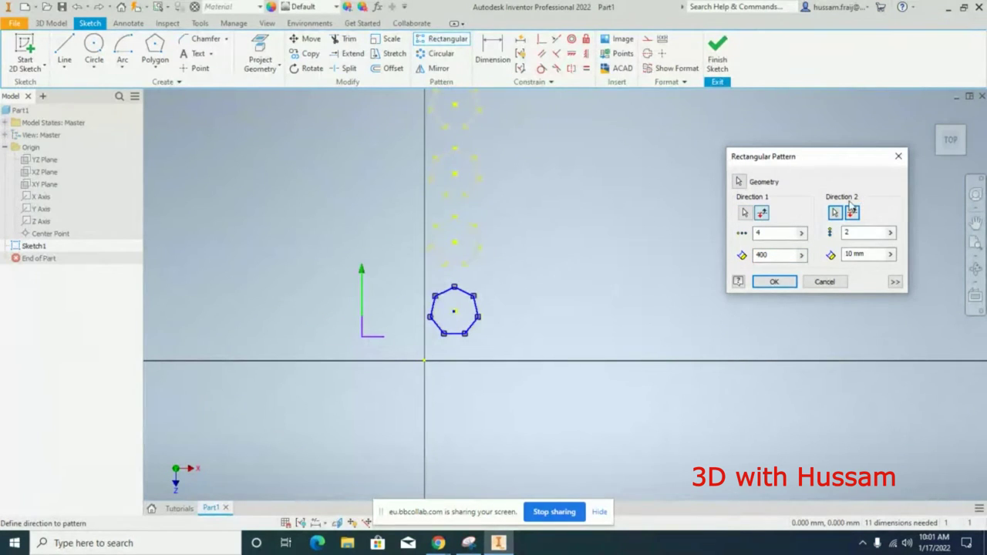
{"action": "left_click", "coordinate": [370, 338]}
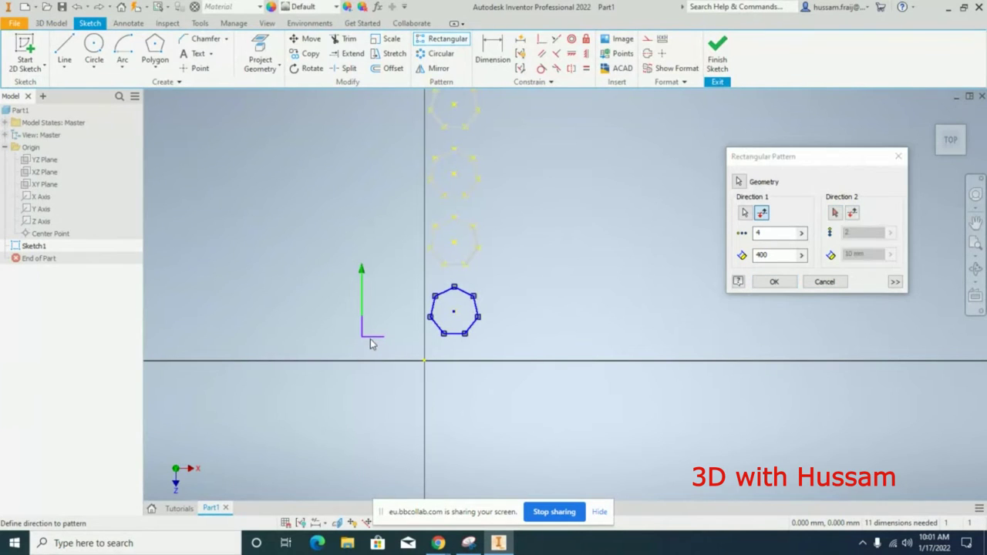
{"action": "left_click", "coordinate": [834, 212]}
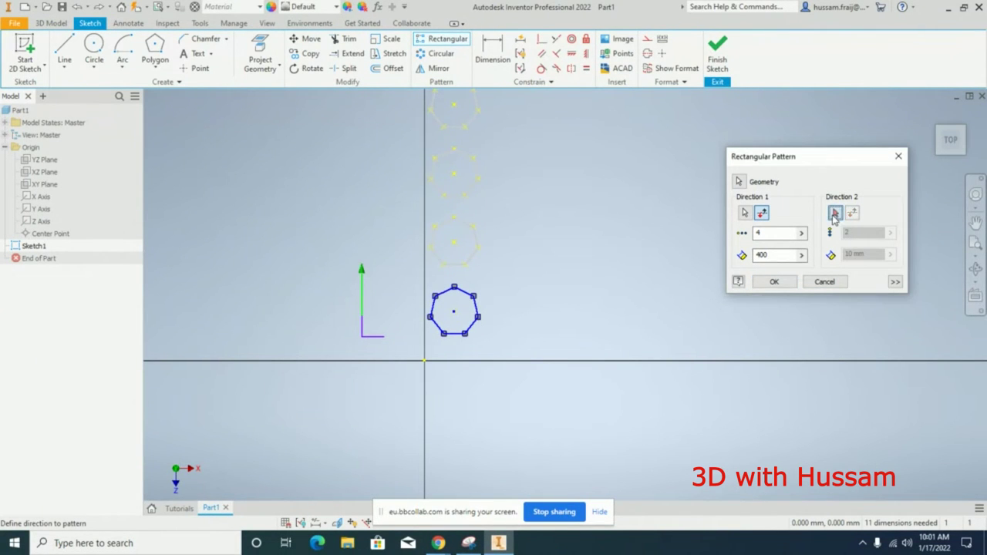
{"action": "left_click", "coordinate": [374, 338]}
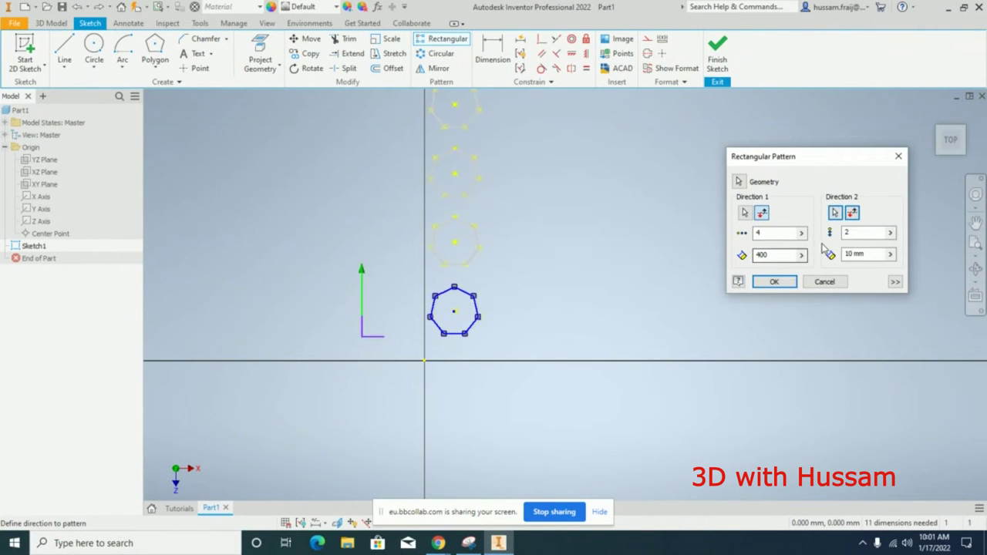
{"action": "left_click", "coordinate": [848, 232]}
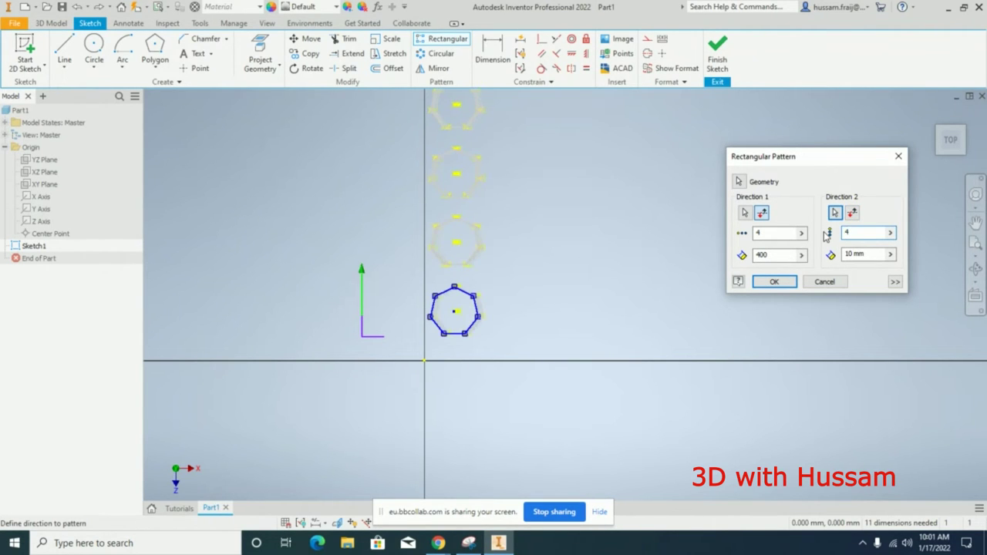
{"action": "left_click", "coordinate": [873, 256]}
{"action": "left_click_drag", "start_coordinate": [873, 249], "coordinate": [839, 248]}
{"action": "type", "text": "400"}
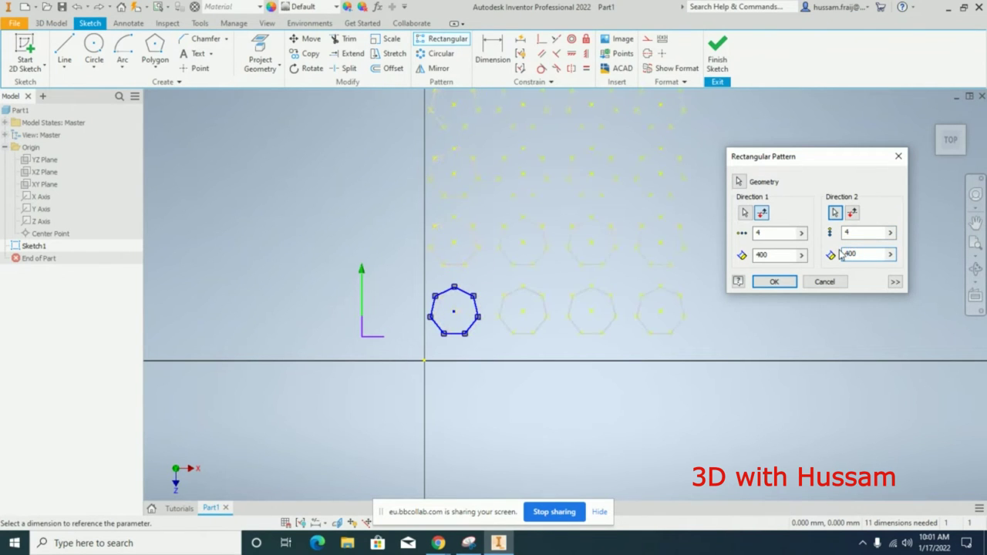
{"action": "left_click", "coordinate": [852, 213]}
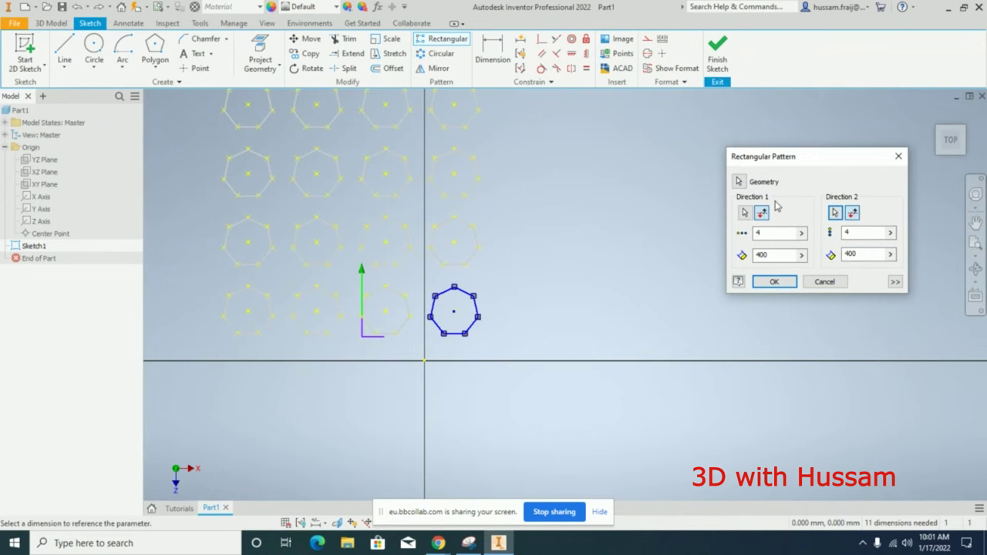
{"action": "left_click", "coordinate": [852, 213]}
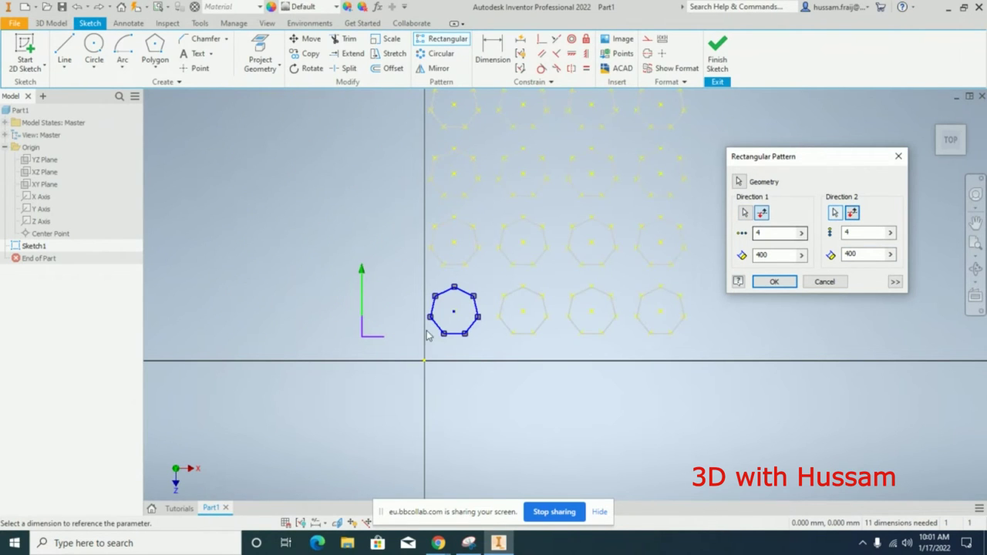
{"action": "left_click", "coordinate": [773, 281]}
{"action": "scroll", "coordinate": [671, 392], "scroll_direction": "down", "scroll_amount": 2}
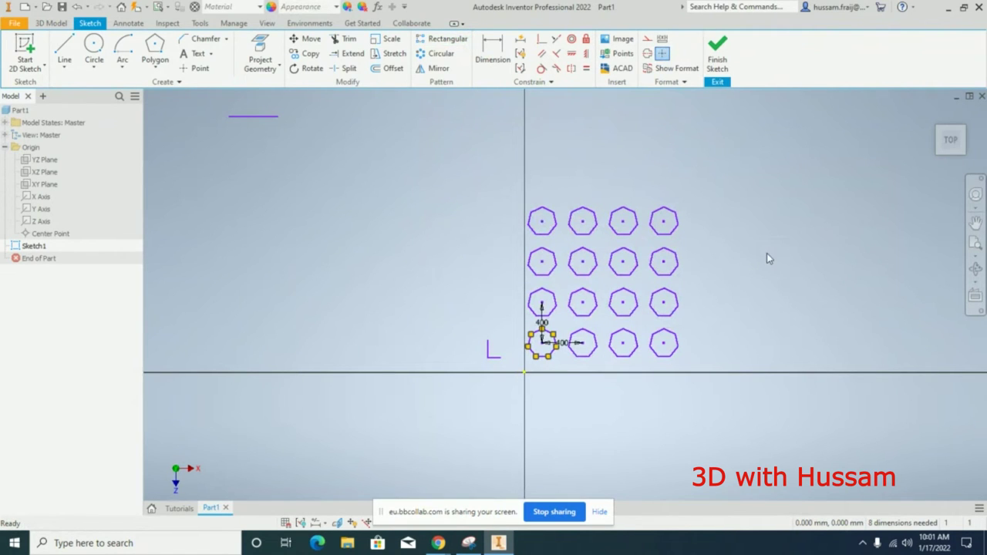
Draw a large circle centred to the upper left of the heptagon grid.
{"action": "scroll", "coordinate": [671, 236], "scroll_direction": "up", "scroll_amount": 1}
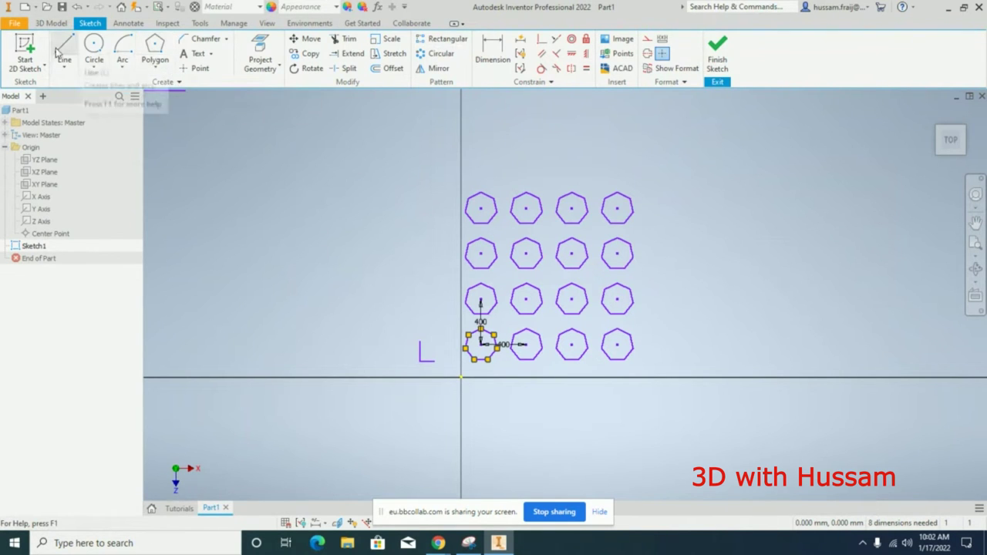
{"action": "left_click", "coordinate": [92, 47]}
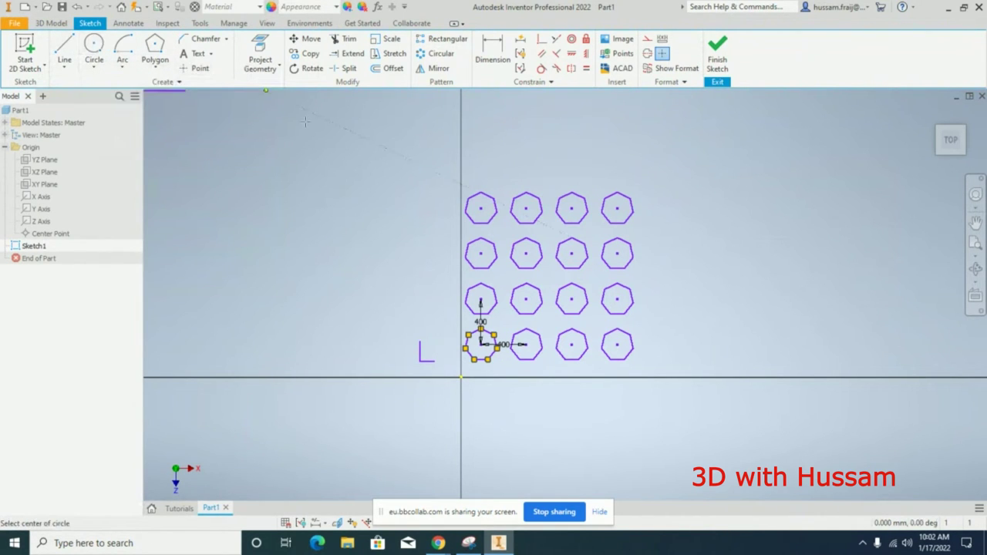
{"action": "left_click", "coordinate": [299, 227]}
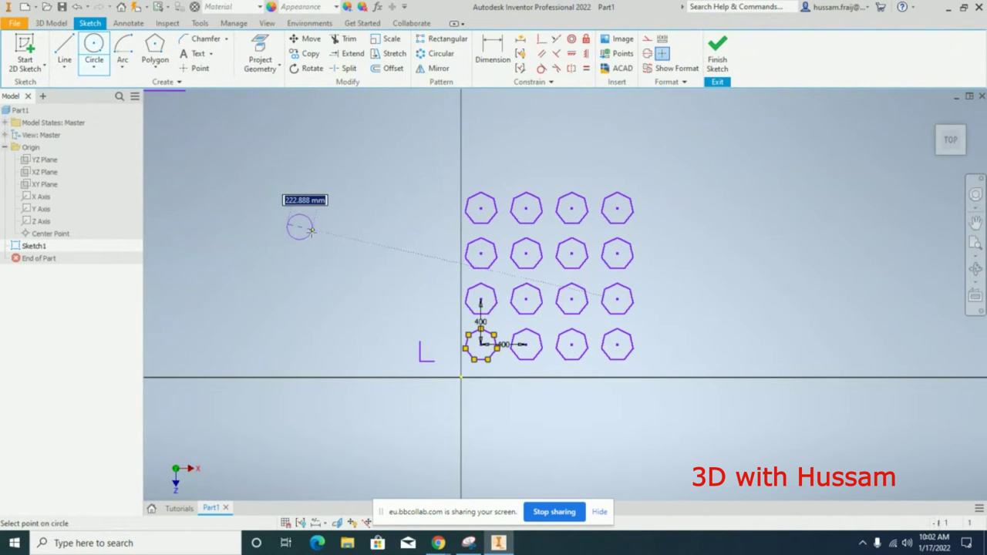
{"action": "left_click", "coordinate": [347, 292]}
{"action": "scroll", "coordinate": [308, 155], "scroll_direction": "down", "scroll_amount": 2}
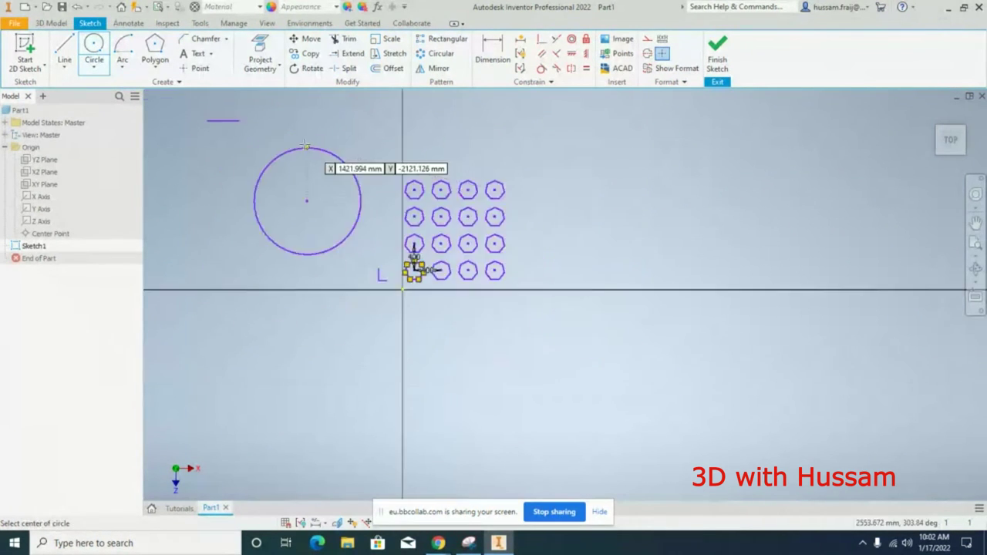
{"action": "scroll", "coordinate": [306, 146], "scroll_direction": "up", "scroll_amount": 3}
{"action": "left_click", "coordinate": [154, 48]}
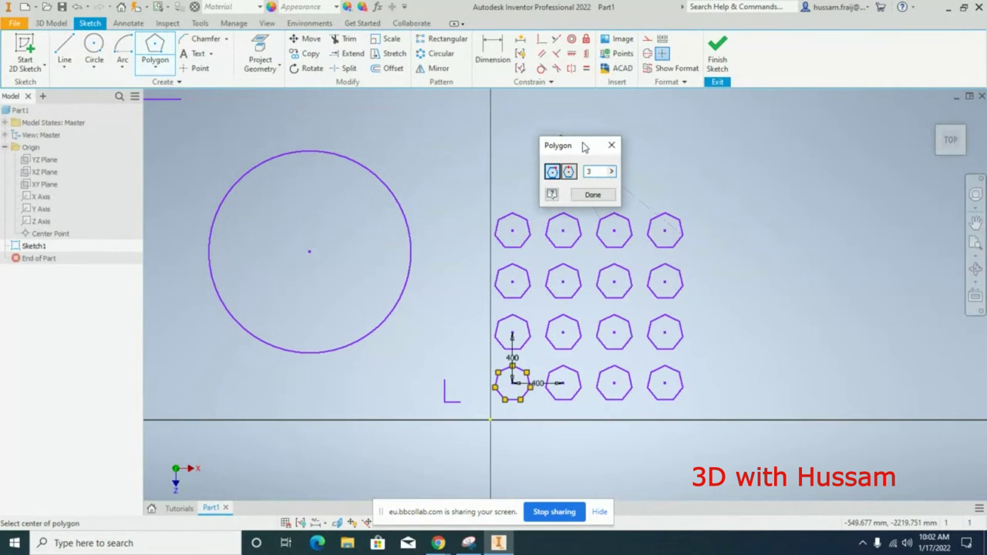
Draw a five-sided polygon centred on the top point of the large circle.
{"action": "type", "text": "5"}
{"action": "left_click", "coordinate": [308, 154]}
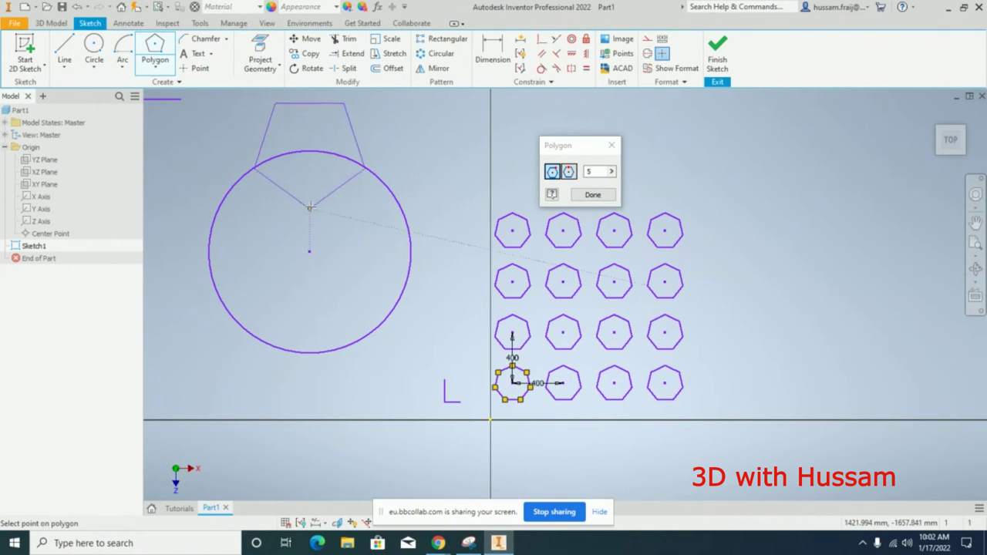
{"action": "left_click", "coordinate": [309, 206]}
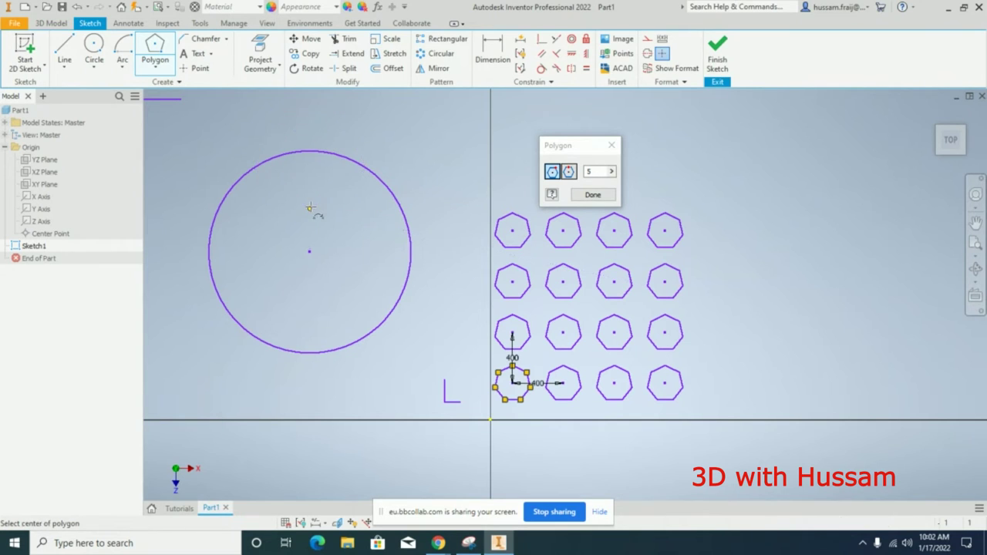
{"action": "left_click", "coordinate": [592, 194]}
{"action": "scroll", "coordinate": [509, 161], "scroll_direction": "up", "scroll_amount": 2}
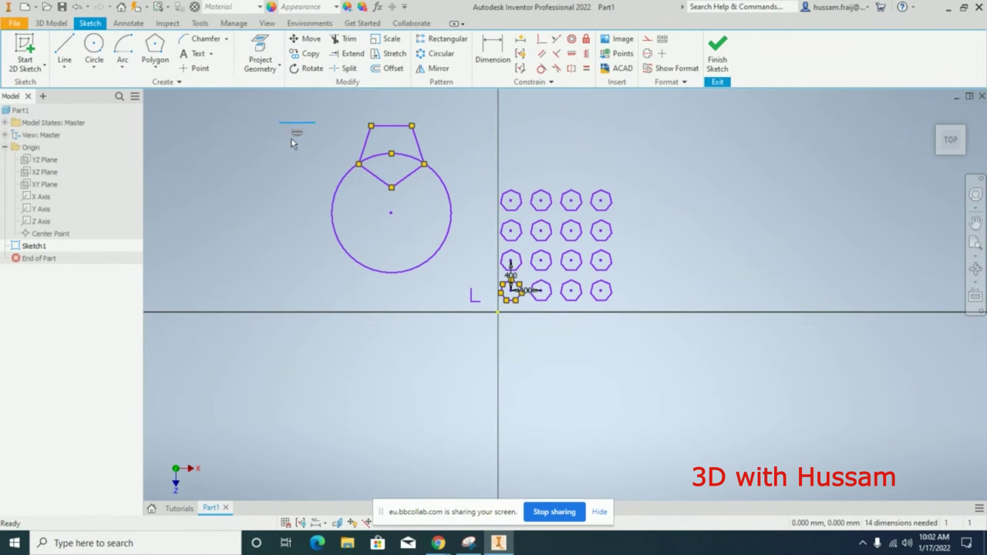
{"action": "left_click", "coordinate": [439, 56]}
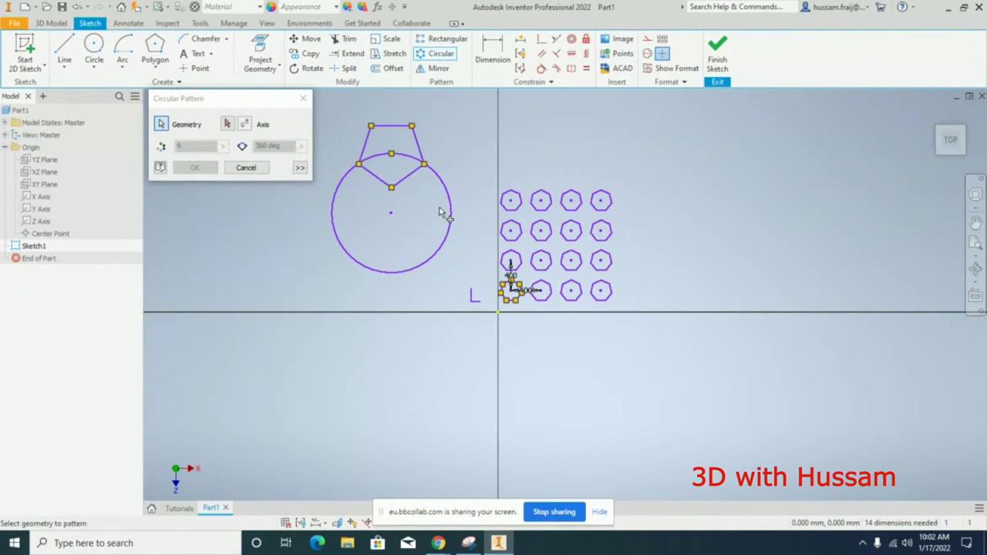
{"action": "left_click", "coordinate": [228, 124]}
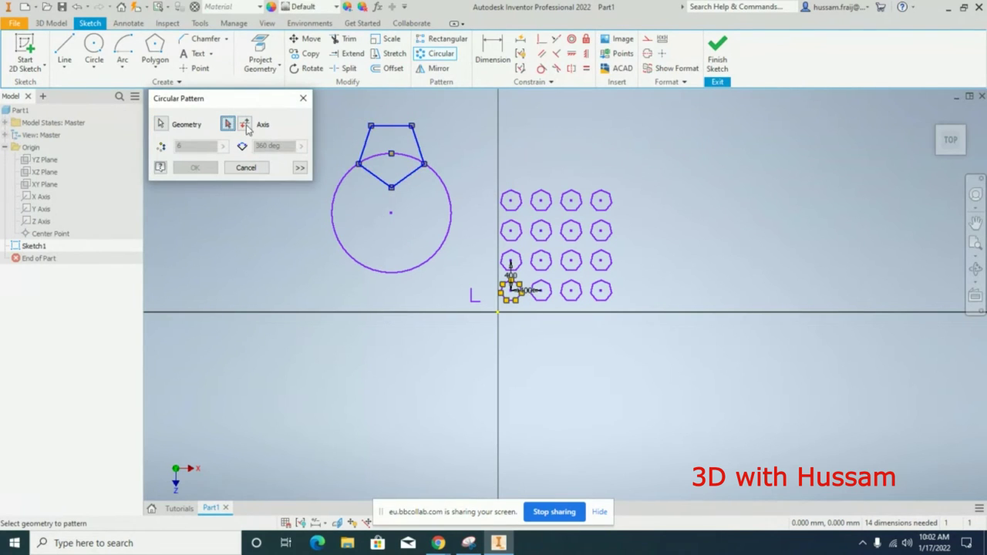
{"action": "left_click", "coordinate": [392, 213]}
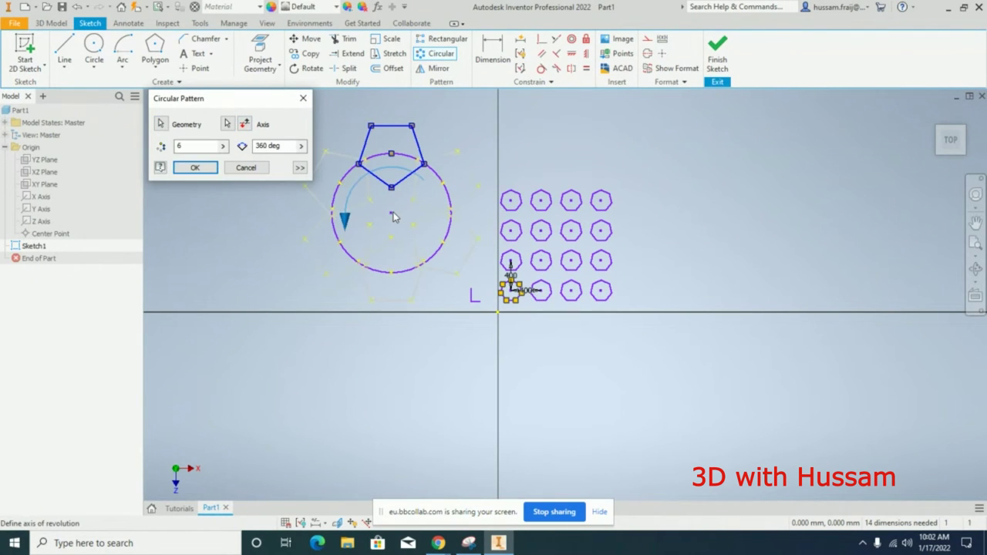
{"action": "double_click", "coordinate": [193, 147]}
{"action": "type", "text": "5"}
{"action": "left_click", "coordinate": [204, 169]}
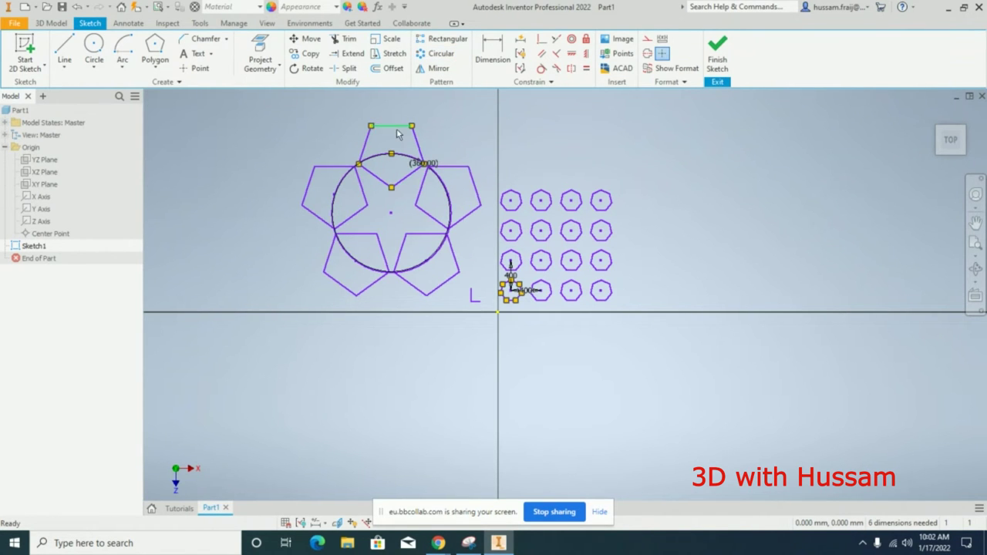
{"action": "scroll", "coordinate": [392, 143], "scroll_direction": "up", "scroll_amount": 3}
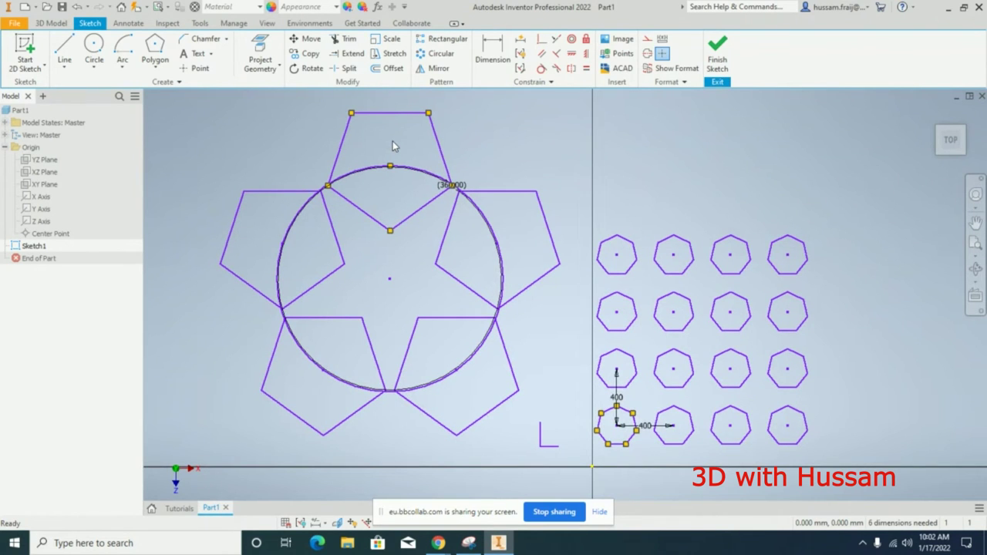
{"action": "scroll", "coordinate": [393, 145], "scroll_direction": "down", "scroll_amount": 2}
{"action": "key", "text": "ctrl+z"}
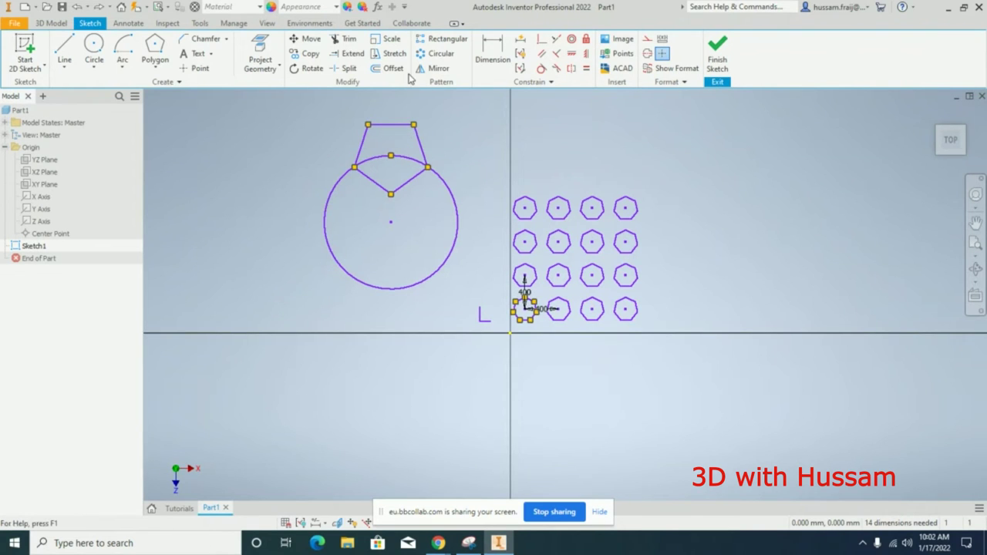
Circular-pattern the pentagon about the circle's centre: 5 copies spread over 180°.
{"action": "left_click", "coordinate": [428, 56]}
{"action": "left_click_drag", "start_coordinate": [343, 101], "coordinate": [435, 215]}
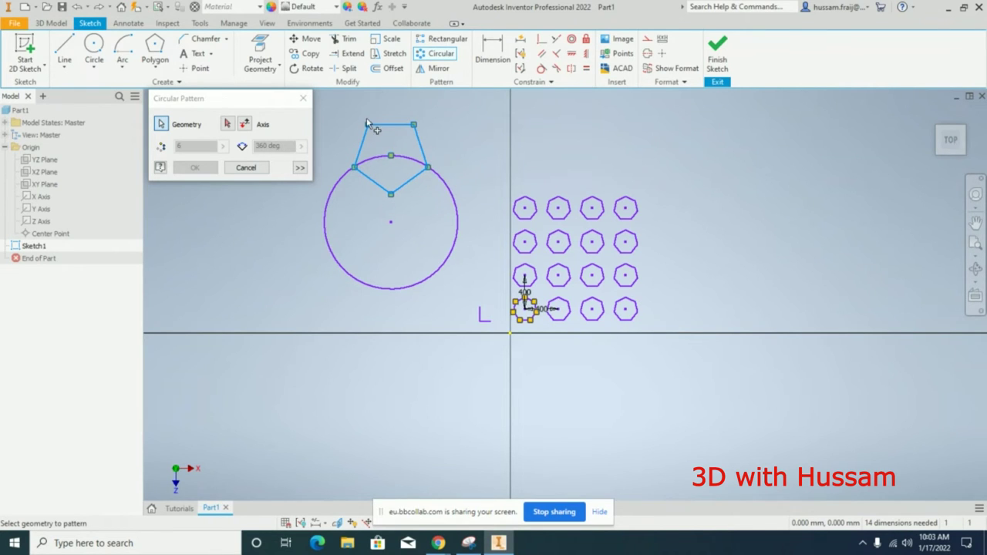
{"action": "left_click", "coordinate": [226, 124]}
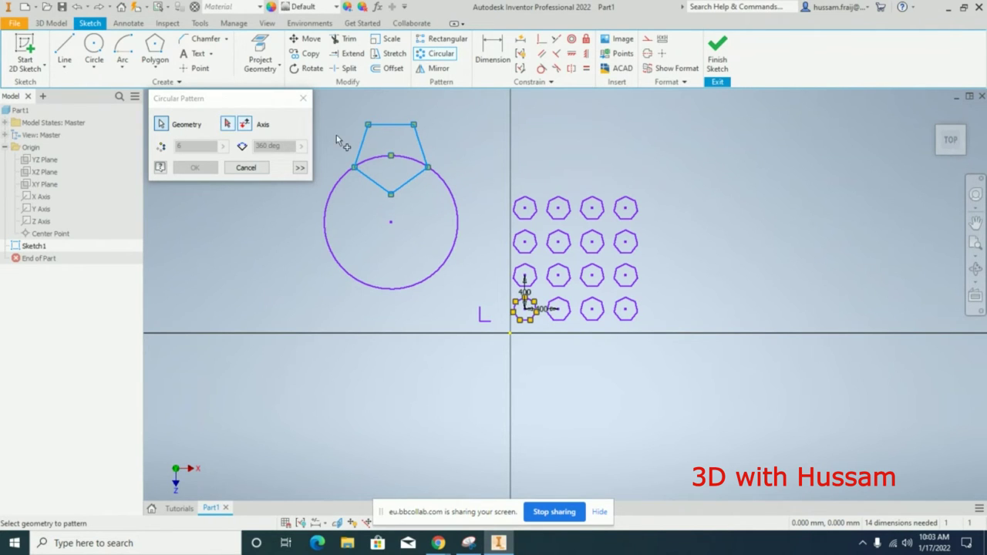
{"action": "left_click", "coordinate": [228, 126]}
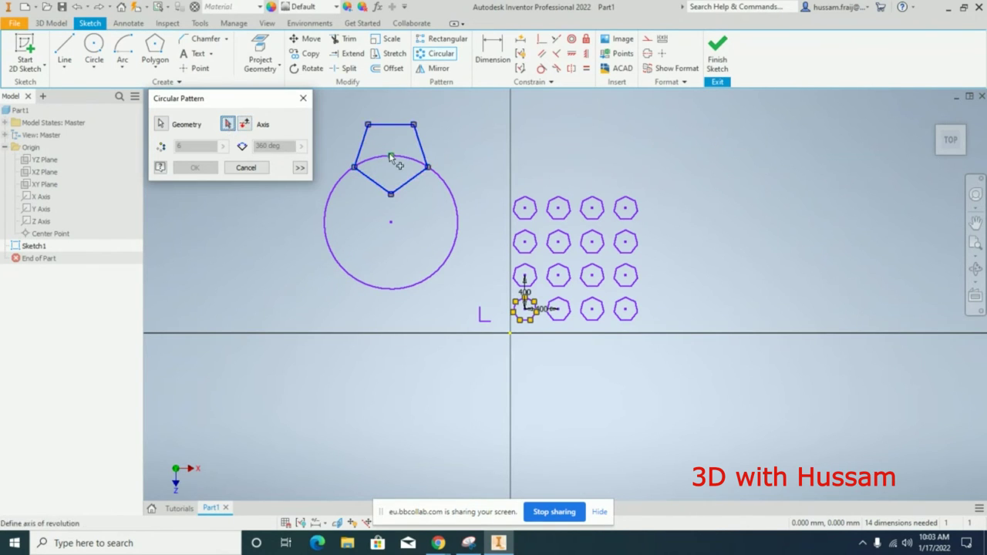
{"action": "left_click", "coordinate": [390, 223]}
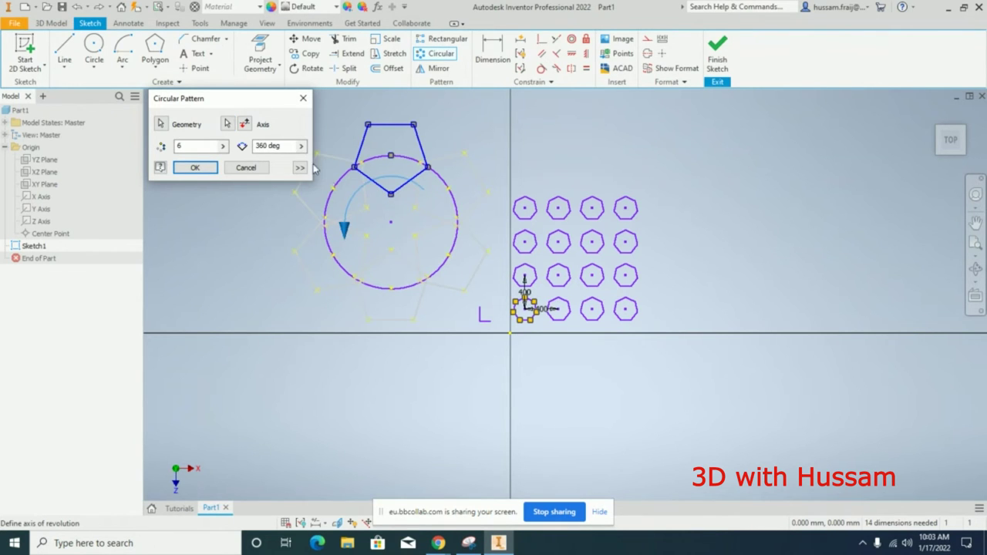
{"action": "left_click", "coordinate": [182, 144]}
{"action": "left_click_drag", "start_coordinate": [182, 145], "coordinate": [173, 150]}
{"action": "key", "text": "Tab"}
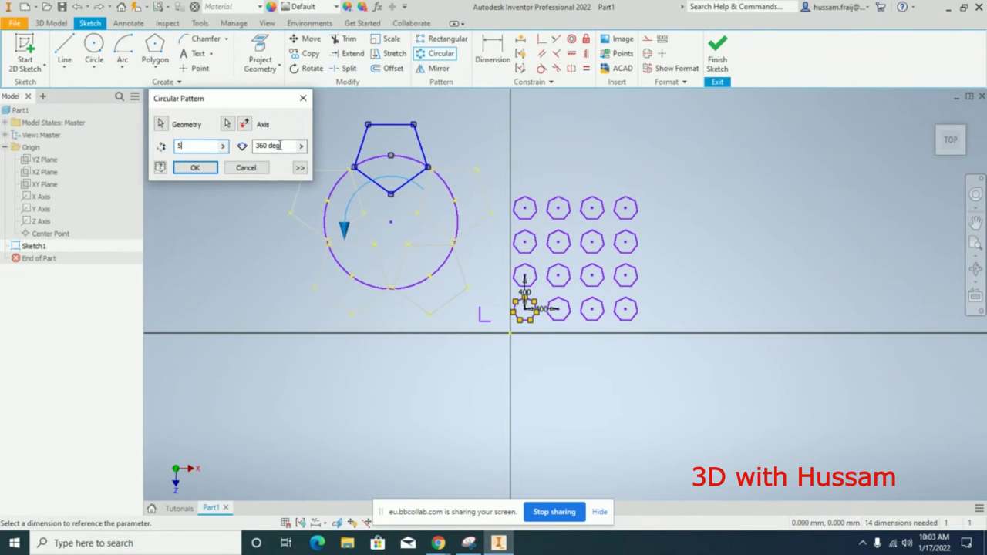
{"action": "left_click", "coordinate": [282, 145]}
{"action": "type", "text": "180"}
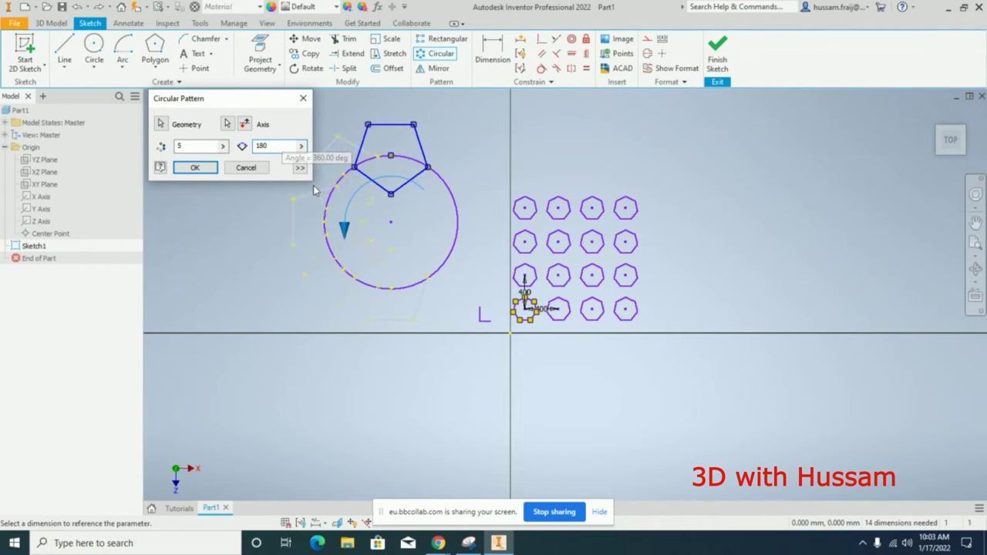
{"action": "left_click", "coordinate": [195, 168]}
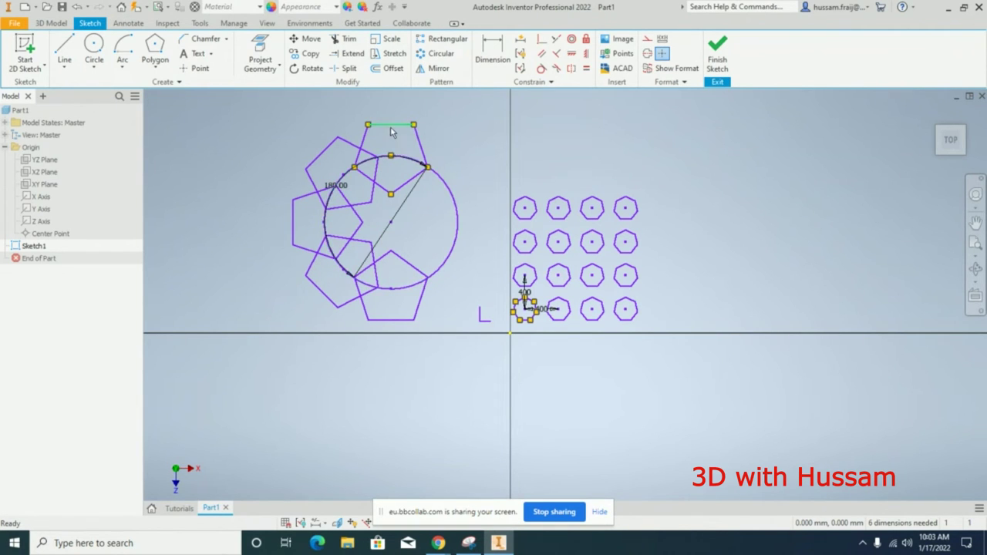
{"action": "right_click", "coordinate": [343, 185]}
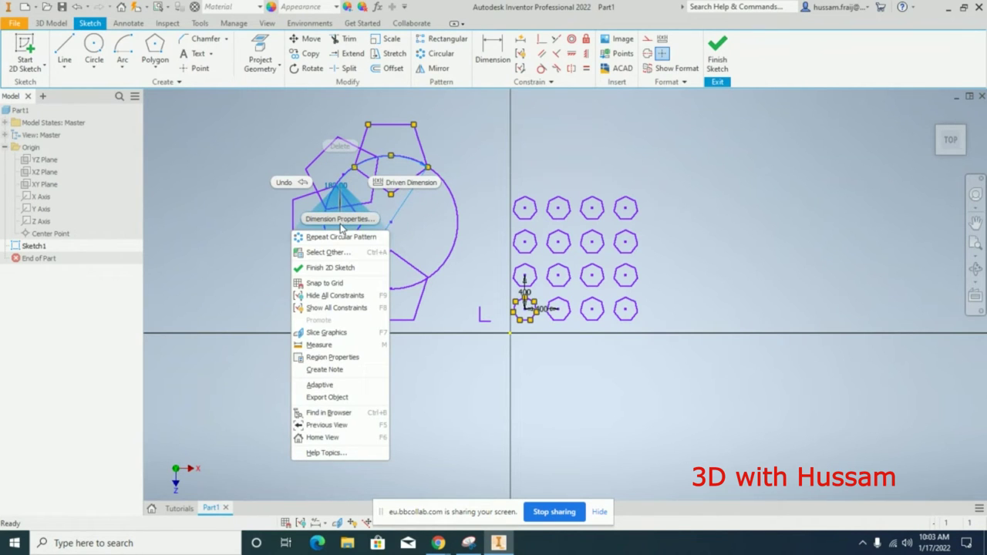
Back out of the pattern and Mirror tool, then window-select and delete the circle and pentagon.
{"action": "key", "text": "Escape"}
{"action": "scroll", "coordinate": [270, 177], "scroll_direction": "down", "scroll_amount": 2}
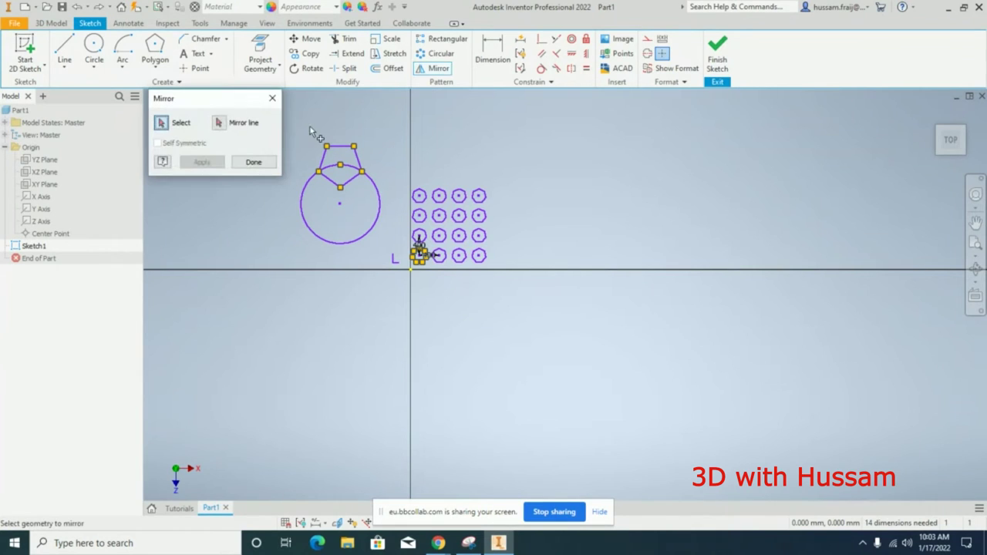
{"action": "left_click", "coordinate": [272, 98]}
{"action": "mouse_move", "coordinate": [286, 127]}
{"action": "left_mouse_down"}
{"action": "mouse_move", "coordinate": [434, 333]}
{"action": "mouse_move", "coordinate": [398, 264]}
{"action": "left_mouse_up"}
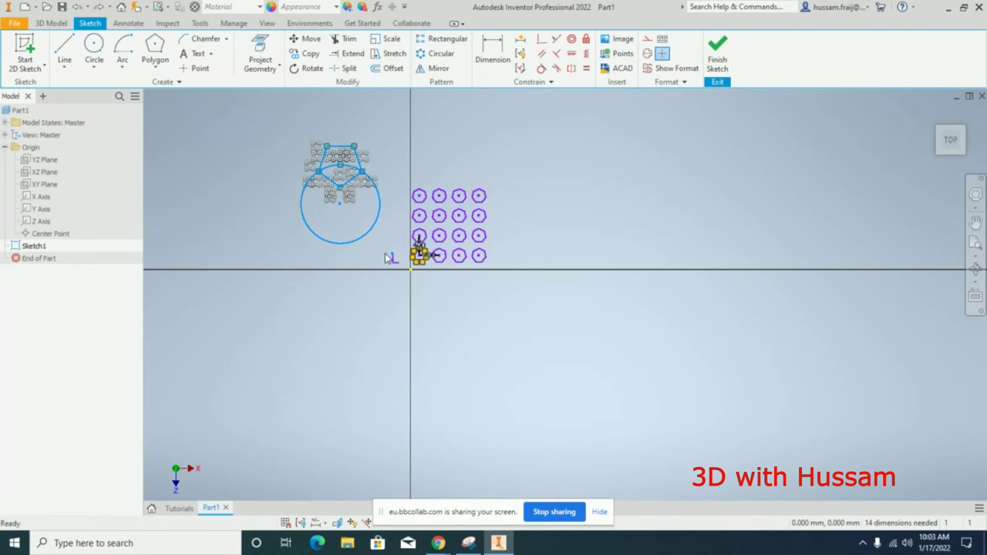
{"action": "key", "text": "Delete"}
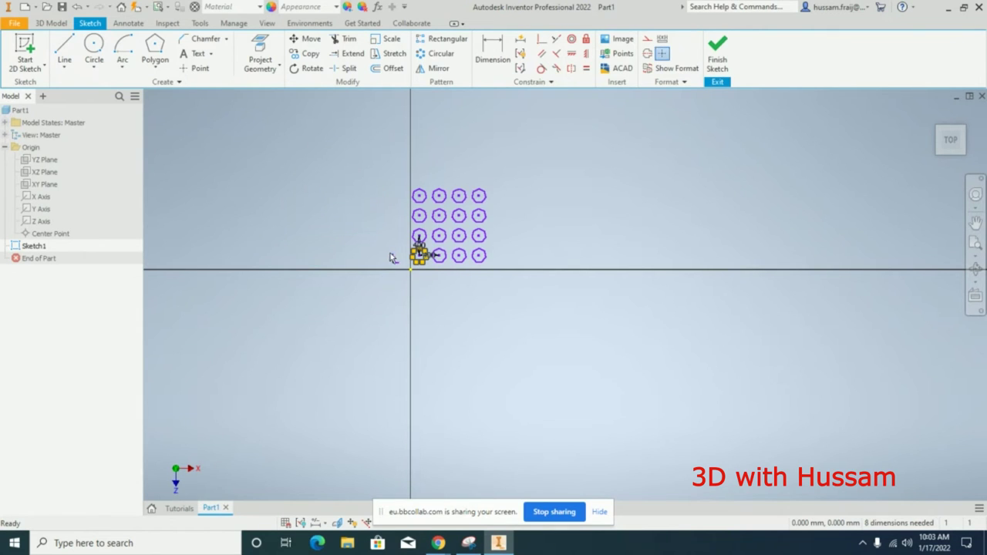
{"action": "scroll", "coordinate": [394, 153], "scroll_direction": "up", "scroll_amount": 3}
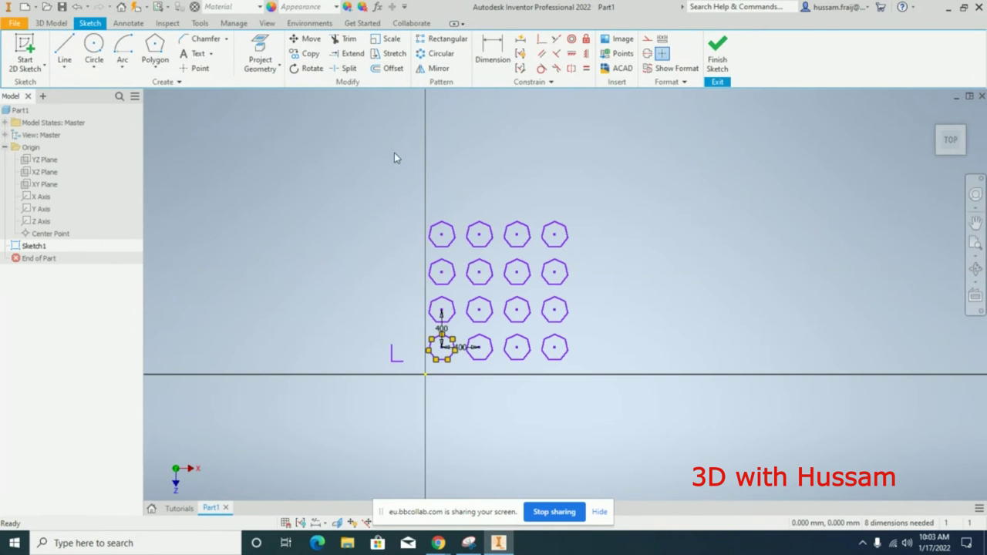
Mirror all 16 heptagons to the left across the small L line.
{"action": "left_click", "coordinate": [436, 68]}
{"action": "left_click_drag", "start_coordinate": [417, 206], "coordinate": [624, 418]}
{"action": "left_click", "coordinate": [218, 125]}
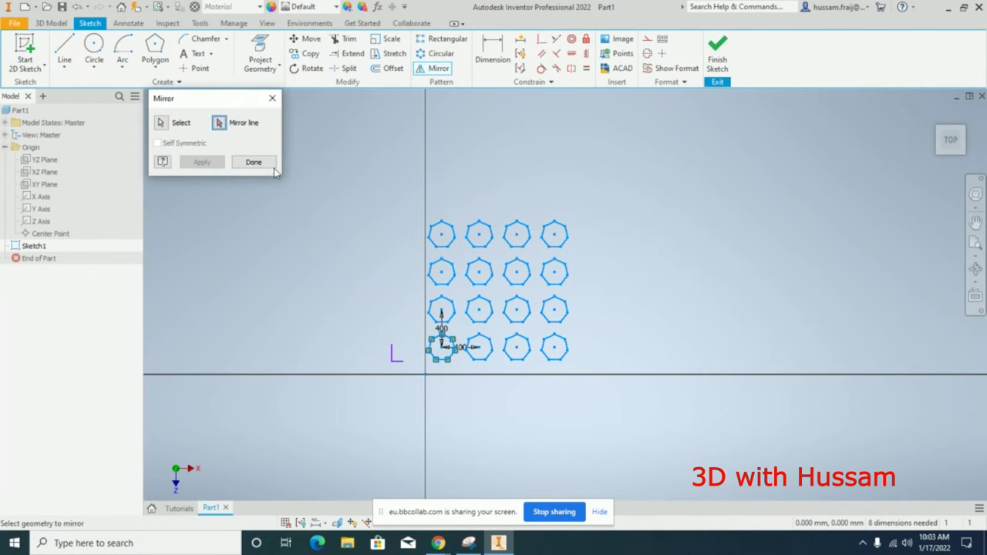
{"action": "left_click", "coordinate": [392, 353]}
{"action": "left_click", "coordinate": [203, 163]}
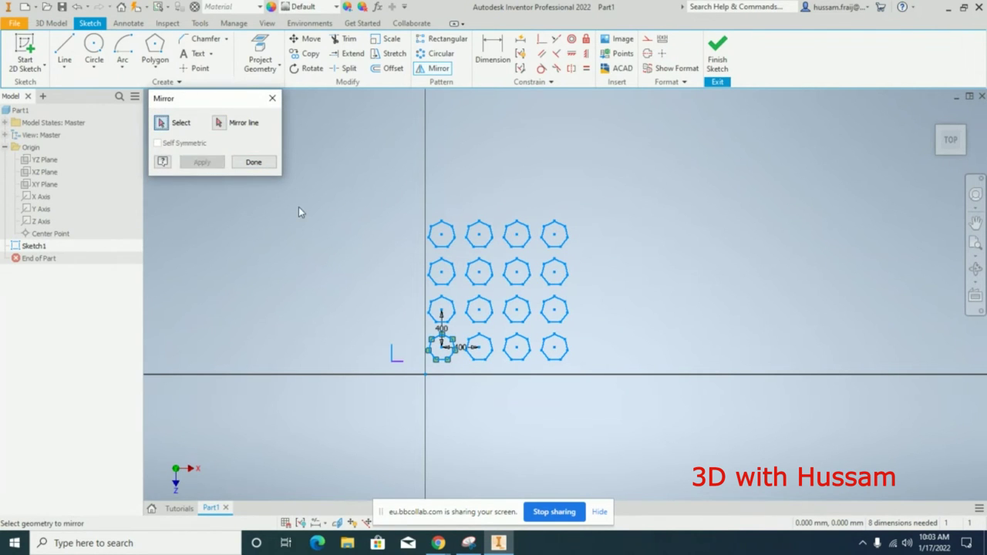
{"action": "left_click", "coordinate": [253, 163]}
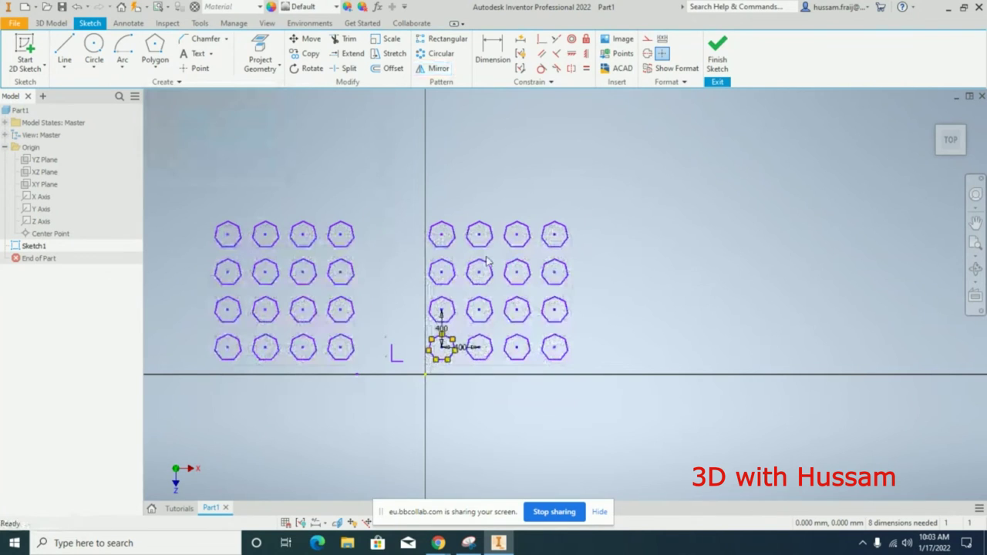
{"action": "scroll", "coordinate": [522, 188], "scroll_direction": "down", "scroll_amount": 3}
Mirror both heptagon arrays below the horizontal axis line.
{"action": "left_click", "coordinate": [437, 67]}
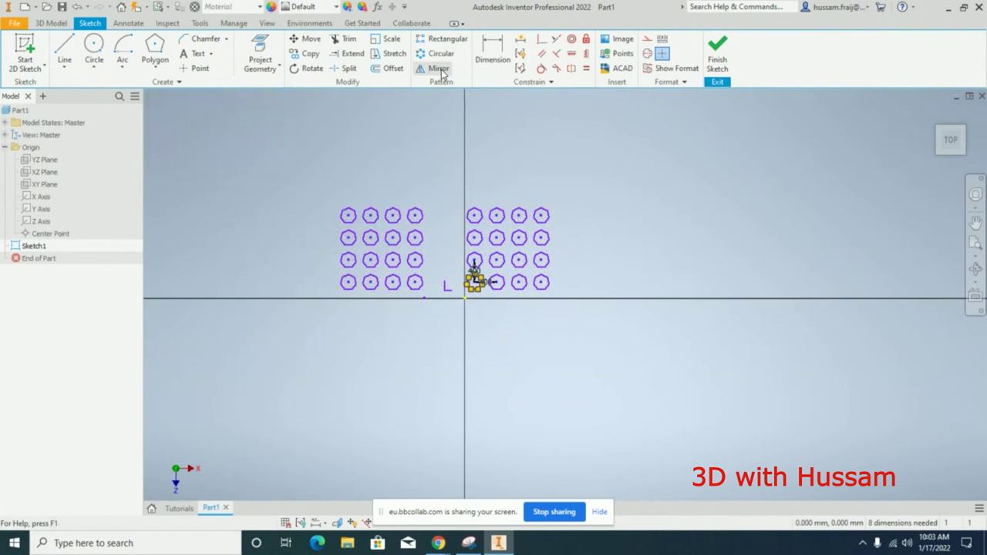
{"action": "mouse_move", "coordinate": [320, 185]}
{"action": "left_mouse_down"}
{"action": "mouse_move", "coordinate": [524, 265]}
{"action": "mouse_move", "coordinate": [579, 303]}
{"action": "left_mouse_up"}
{"action": "left_click", "coordinate": [463, 292]}
{"action": "left_click", "coordinate": [208, 162]}
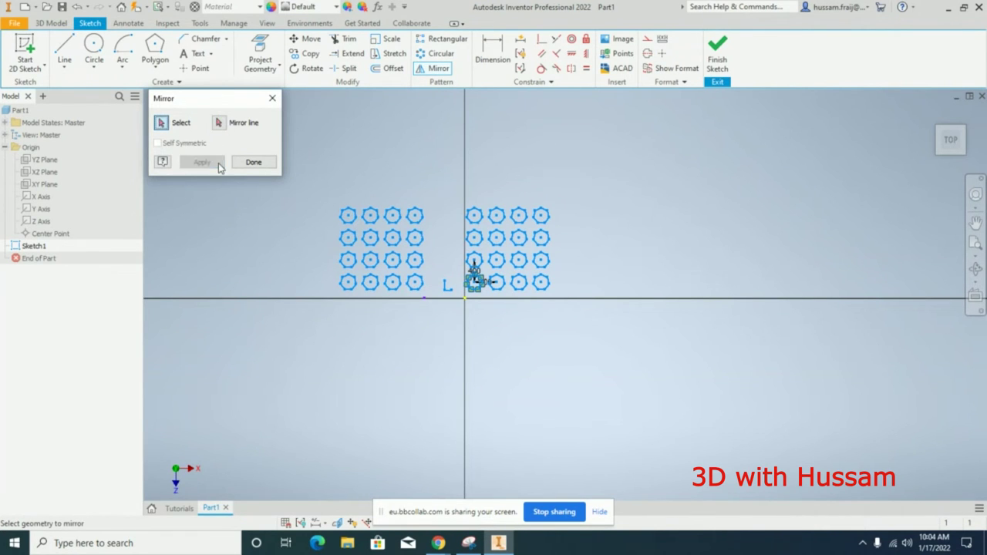
{"action": "left_click", "coordinate": [252, 164]}
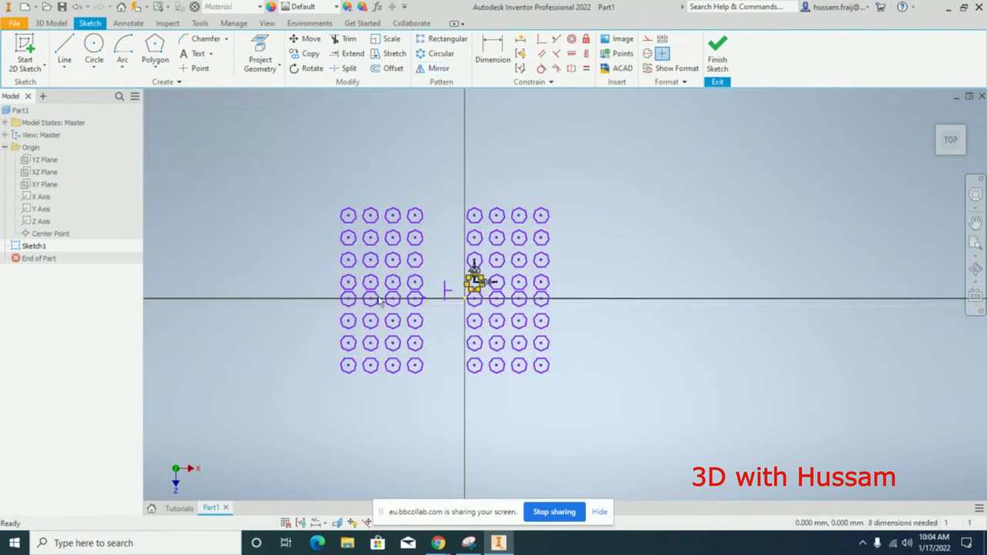
{"action": "scroll", "coordinate": [362, 301], "scroll_direction": "up", "scroll_amount": 3}
{"action": "scroll", "coordinate": [400, 285], "scroll_direction": "down", "scroll_amount": 3}
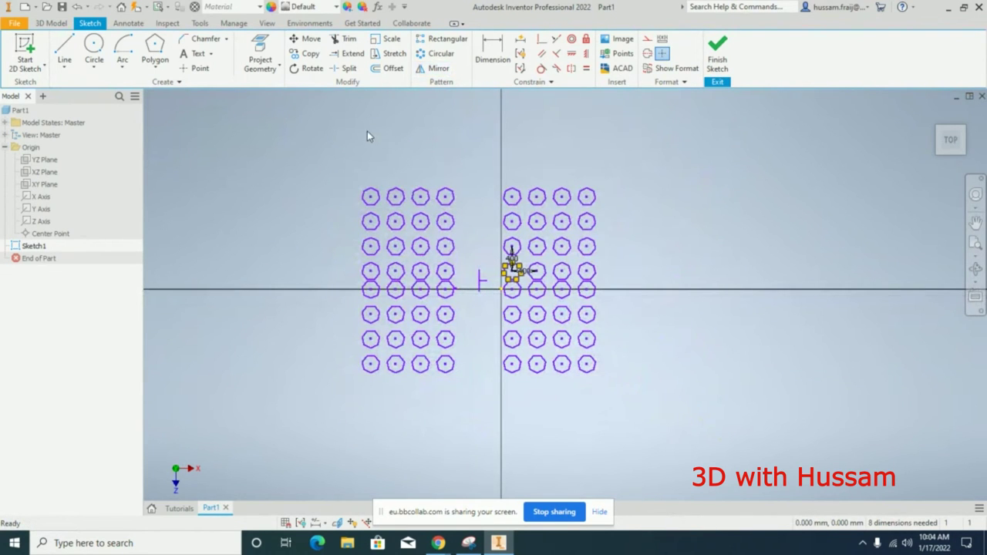
{"action": "left_click_drag", "start_coordinate": [302, 108], "coordinate": [778, 453]}
{"action": "left_click", "coordinate": [981, 96]}
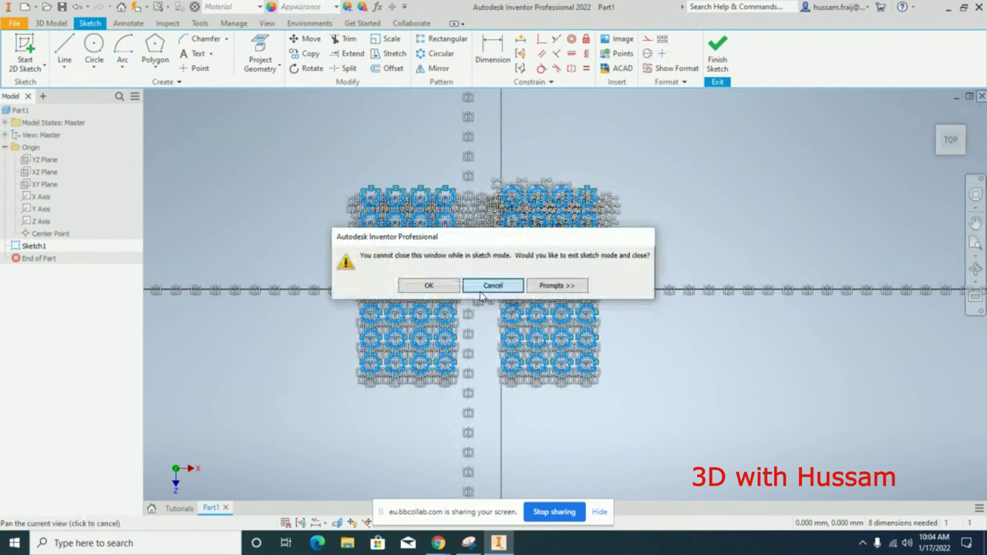
Finish the sketch and close Part1 without saving changes.
{"action": "left_click", "coordinate": [493, 284]}
{"action": "left_click", "coordinate": [717, 54]}
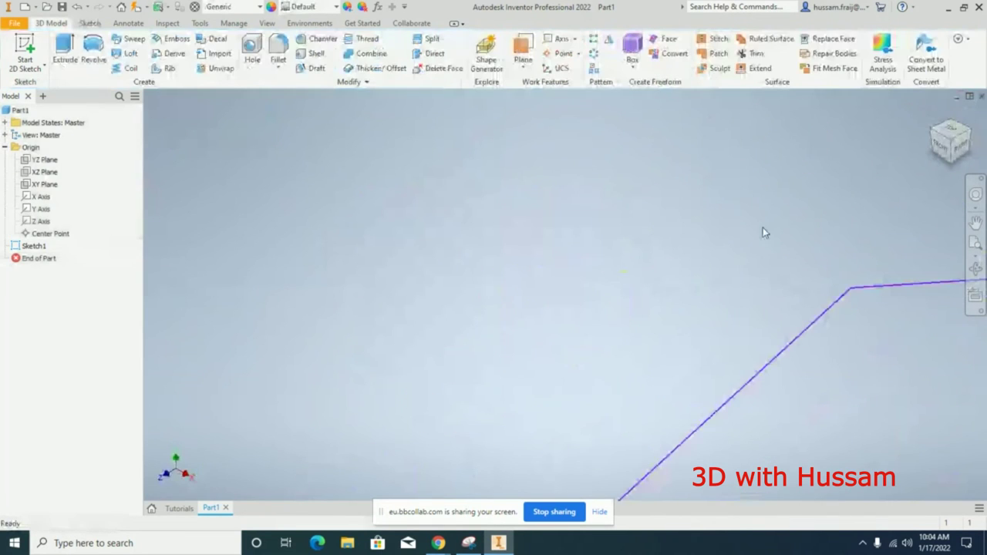
{"action": "left_click", "coordinate": [981, 97]}
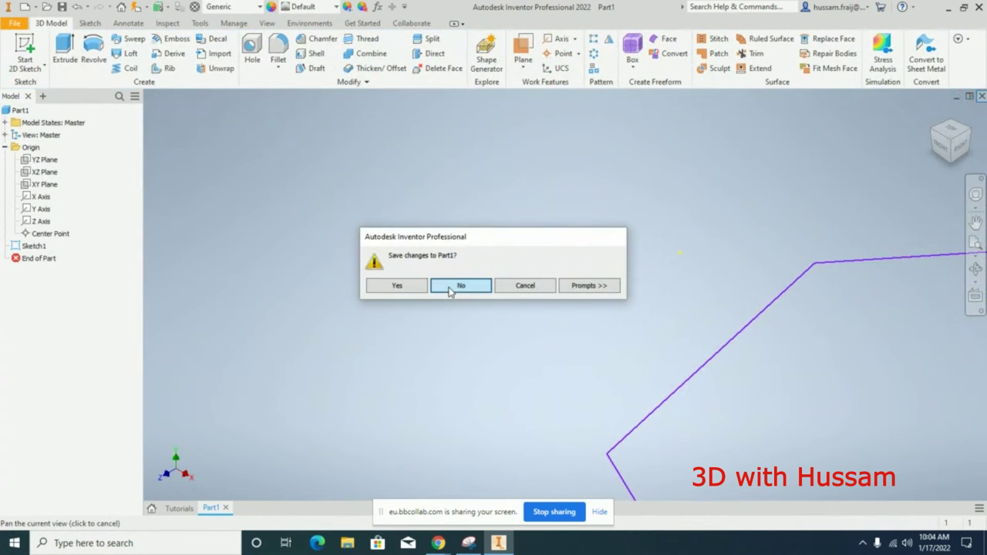
{"action": "left_click", "coordinate": [452, 287]}
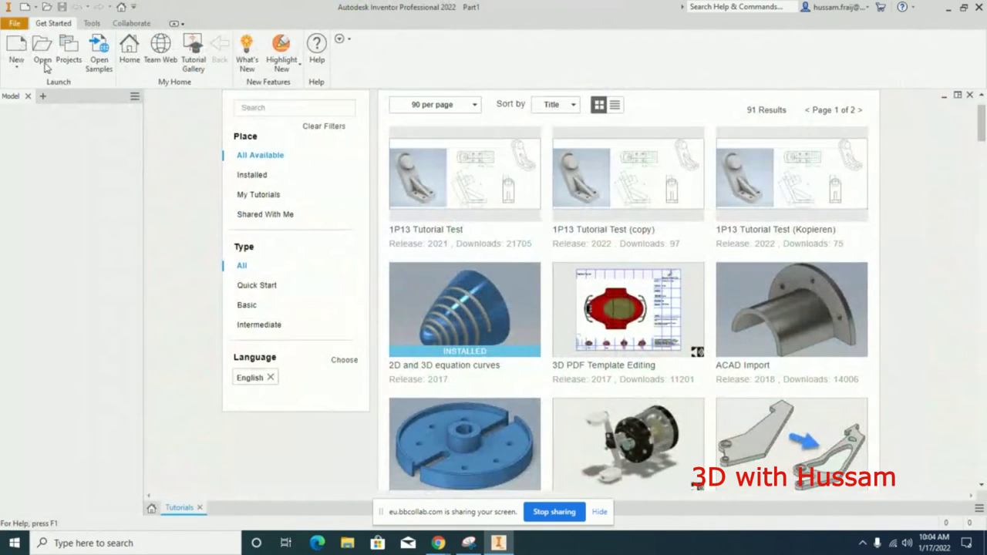
Create a new part, Part2, from the Standard (mm).ipt template in isometric view.
{"action": "left_click", "coordinate": [14, 24]}
{"action": "left_click", "coordinate": [13, 25]}
{"action": "left_click", "coordinate": [14, 25]}
{"action": "left_click", "coordinate": [27, 72]}
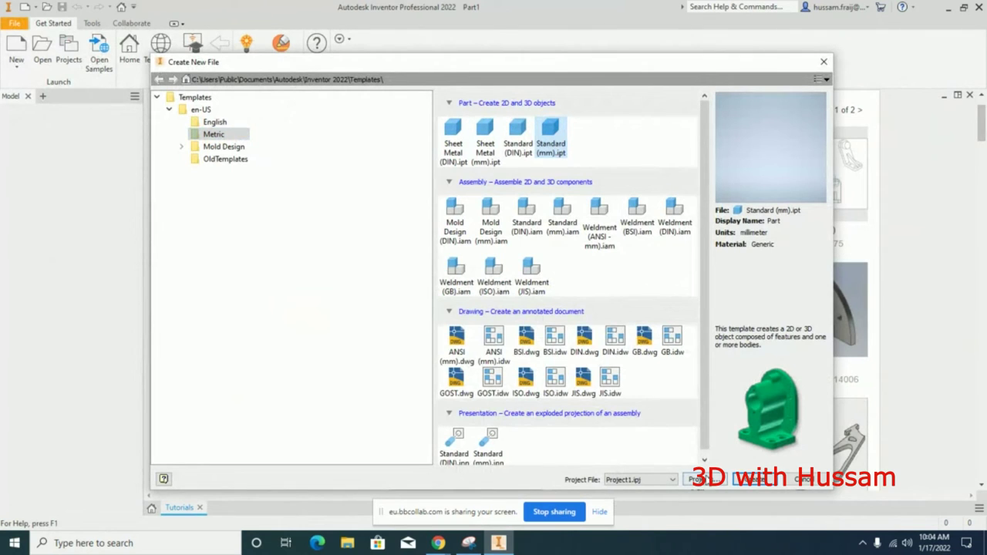
{"action": "left_click", "coordinate": [770, 481]}
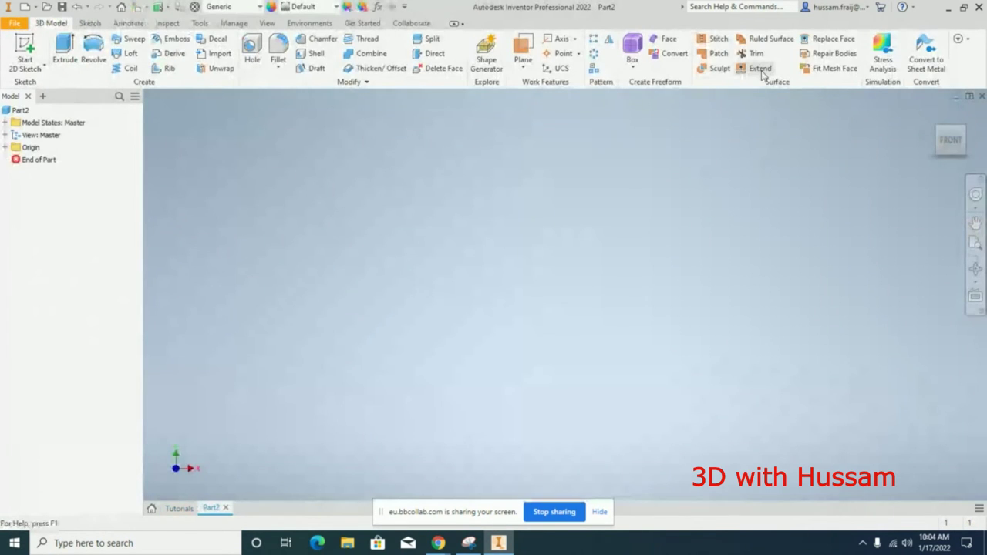
{"action": "left_click", "coordinate": [931, 115]}
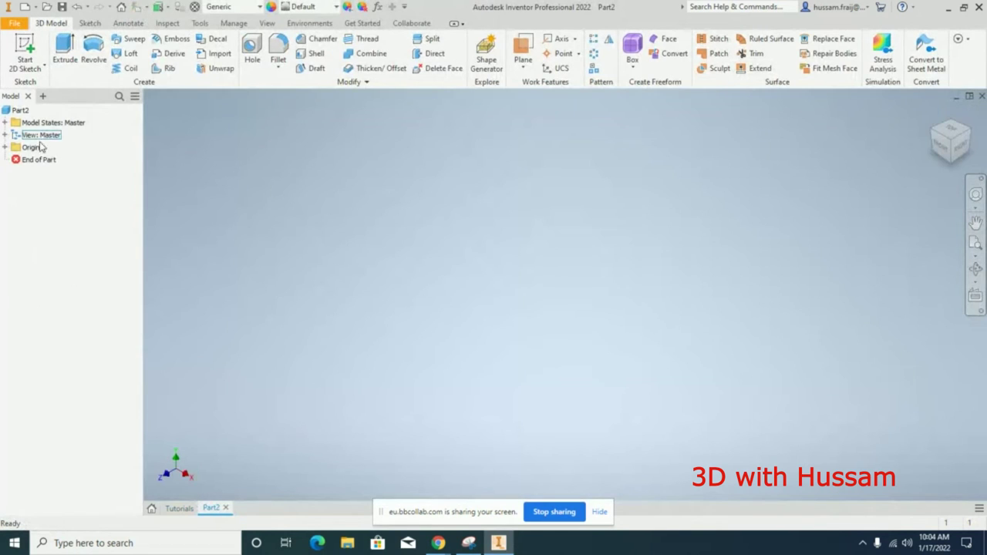
Start a 2D sketch on the XZ Plane.
{"action": "left_click", "coordinate": [5, 147]}
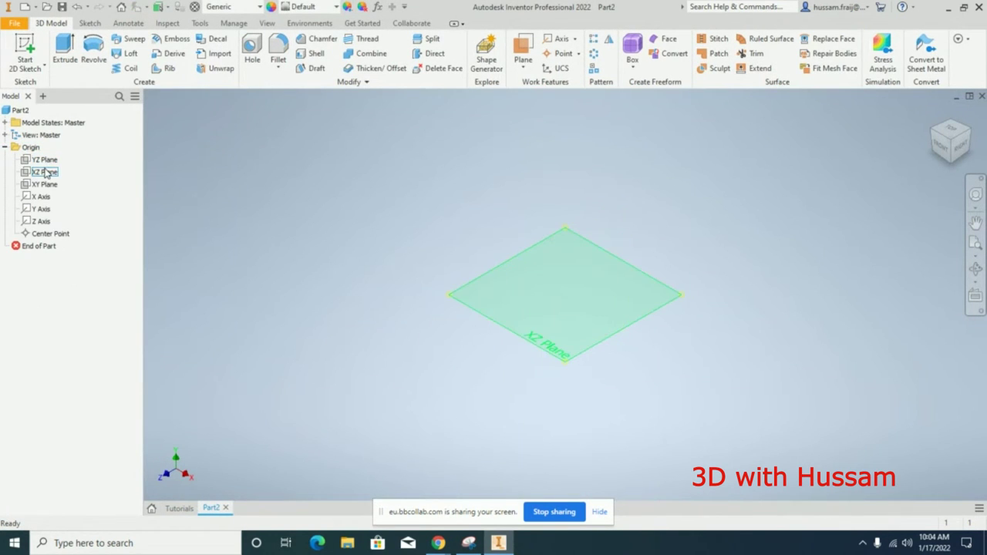
{"action": "left_click", "coordinate": [44, 172]}
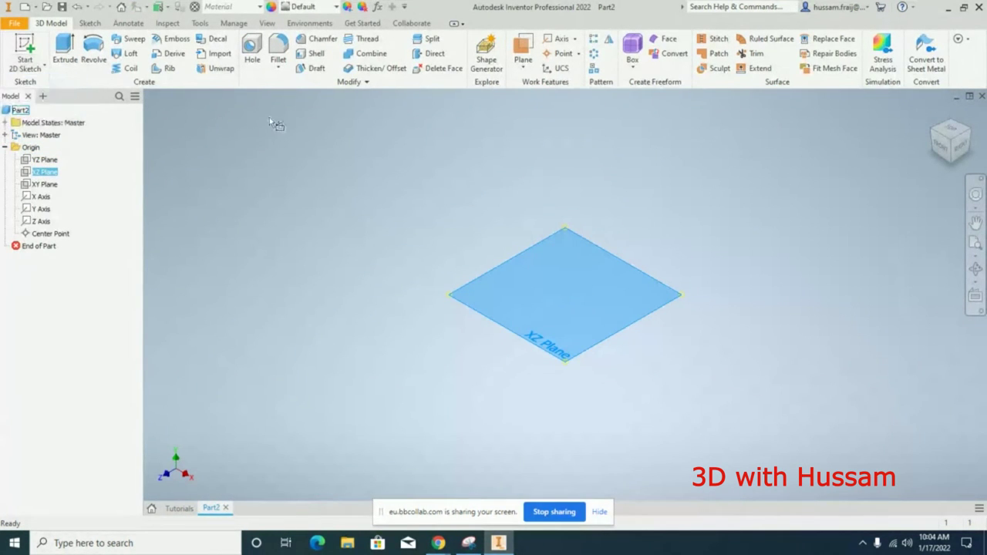
{"action": "key", "text": "s"}
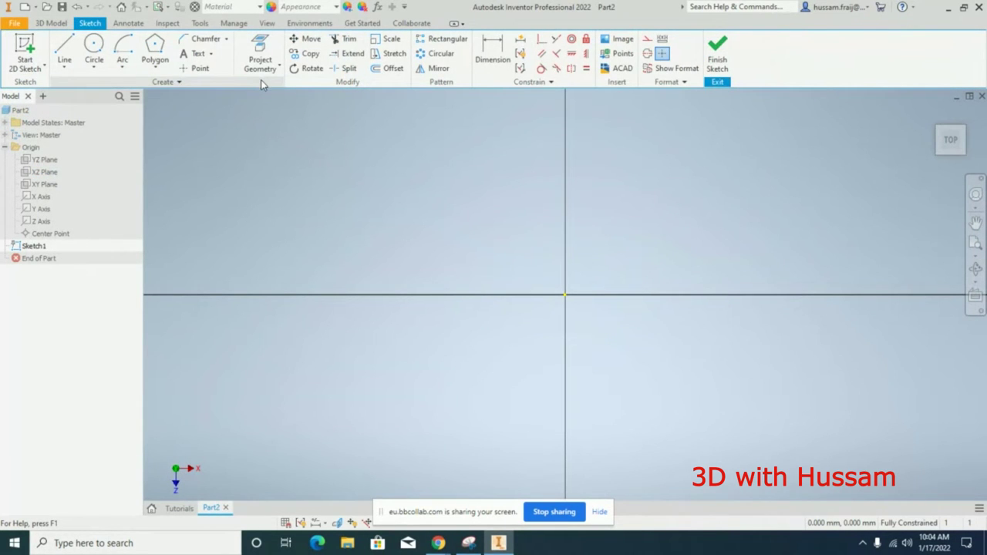
Draw a 30 × 20 centre-point rectangle at the origin and finish the sketch.
{"action": "left_click", "coordinate": [164, 69]}
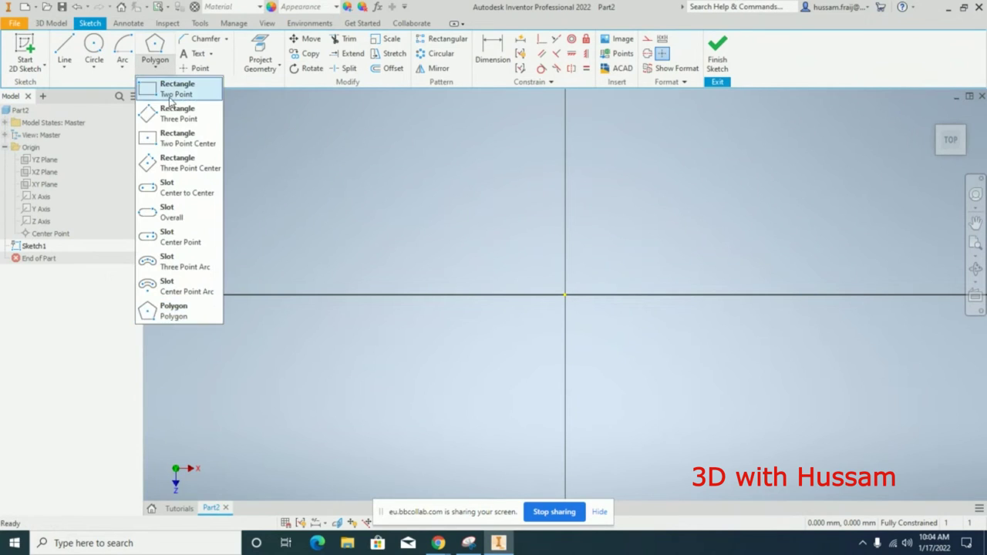
{"action": "left_click", "coordinate": [176, 140]}
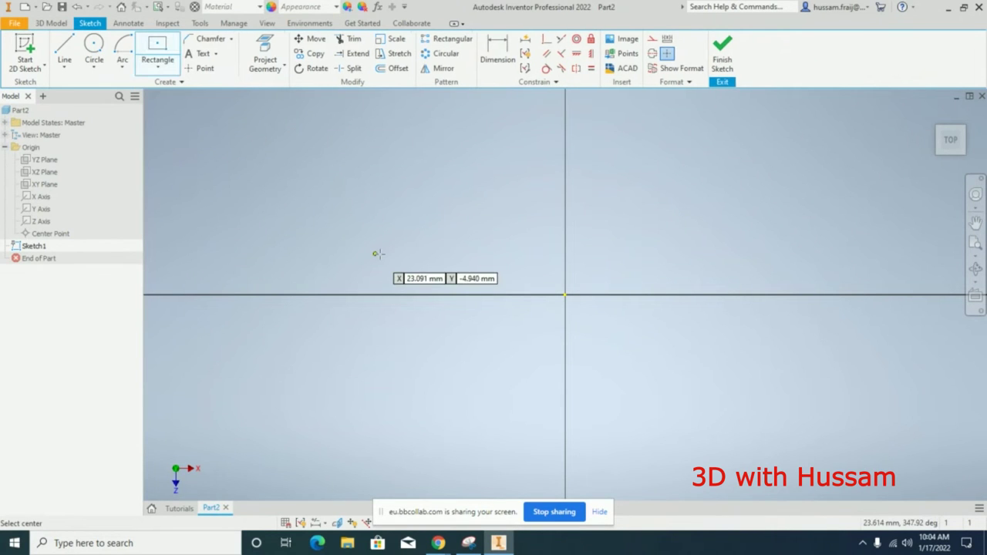
{"action": "left_click", "coordinate": [565, 294]}
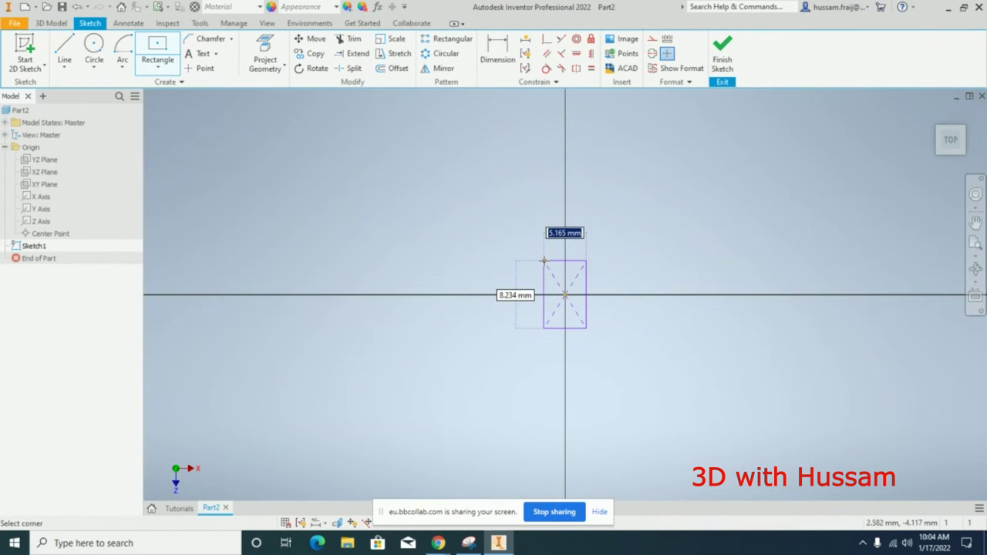
{"action": "type", "text": "30"}
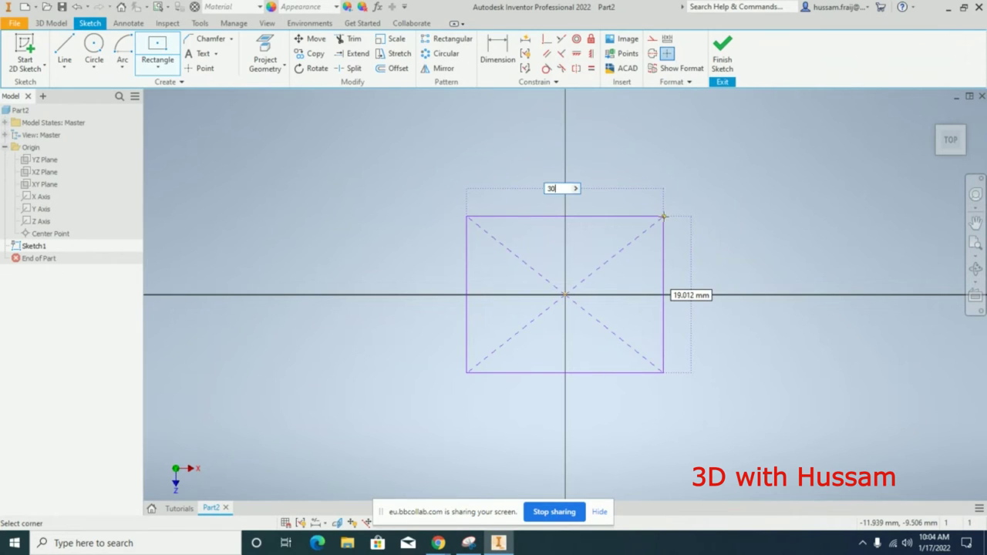
{"action": "key", "text": "Tab"}
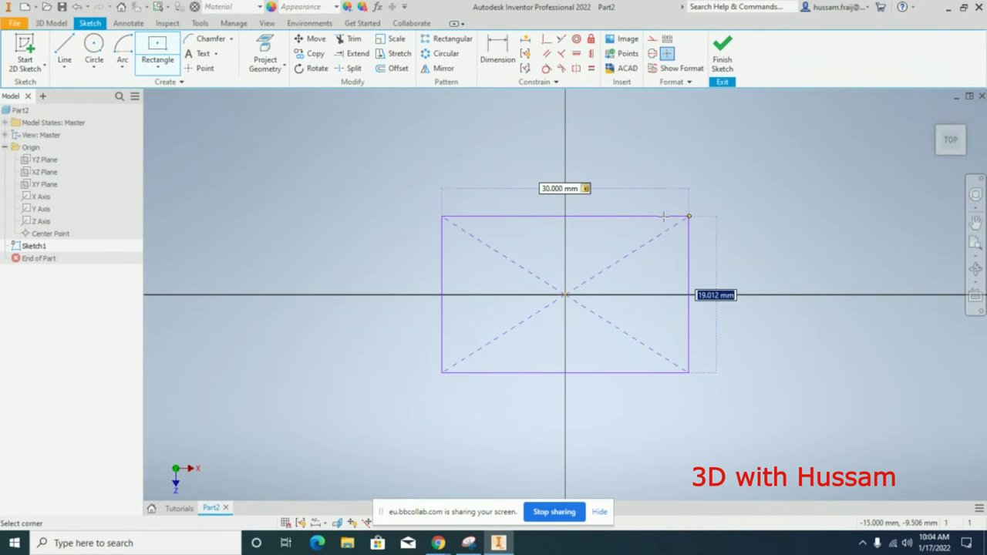
{"action": "type", "text": "20"}
{"action": "key", "text": "Return"}
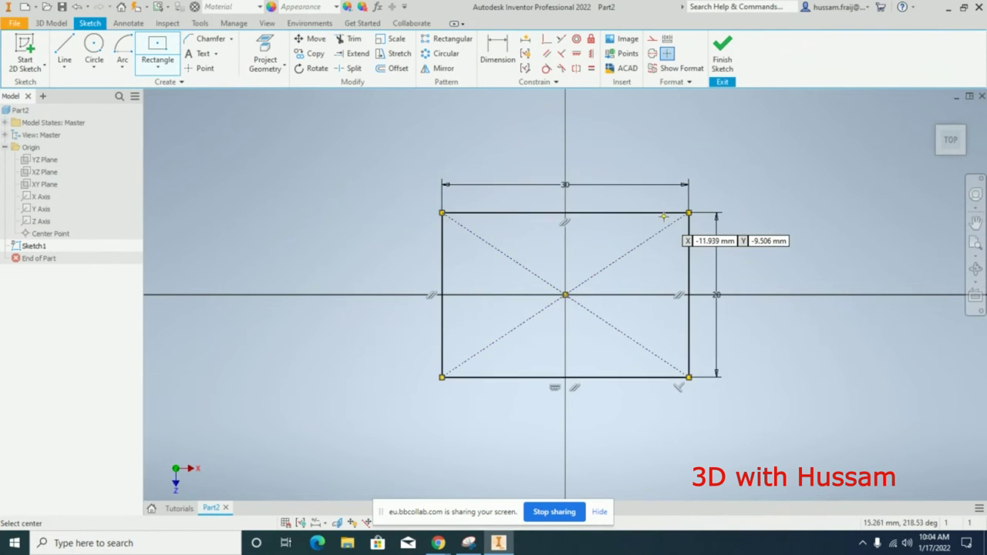
{"action": "left_click", "coordinate": [723, 52]}
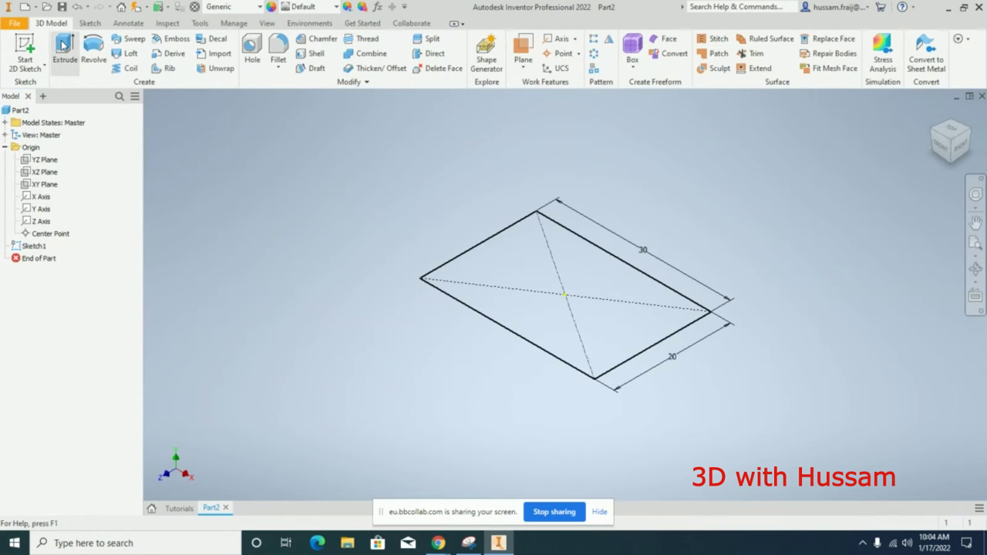
Extrude the rectangle with its distance linked to the 30 mm dimension (d0).
{"action": "left_click", "coordinate": [66, 45]}
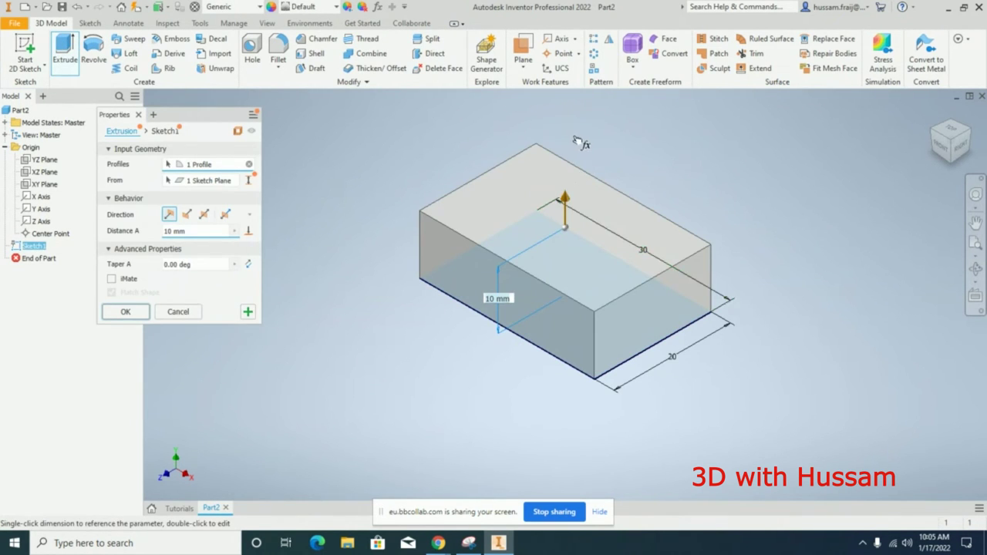
{"action": "left_click", "coordinate": [578, 213]}
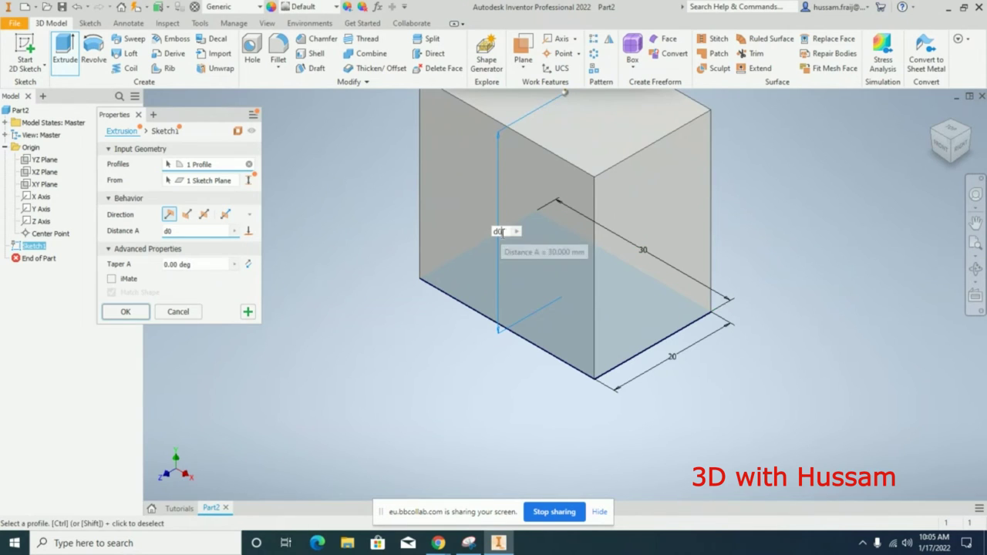
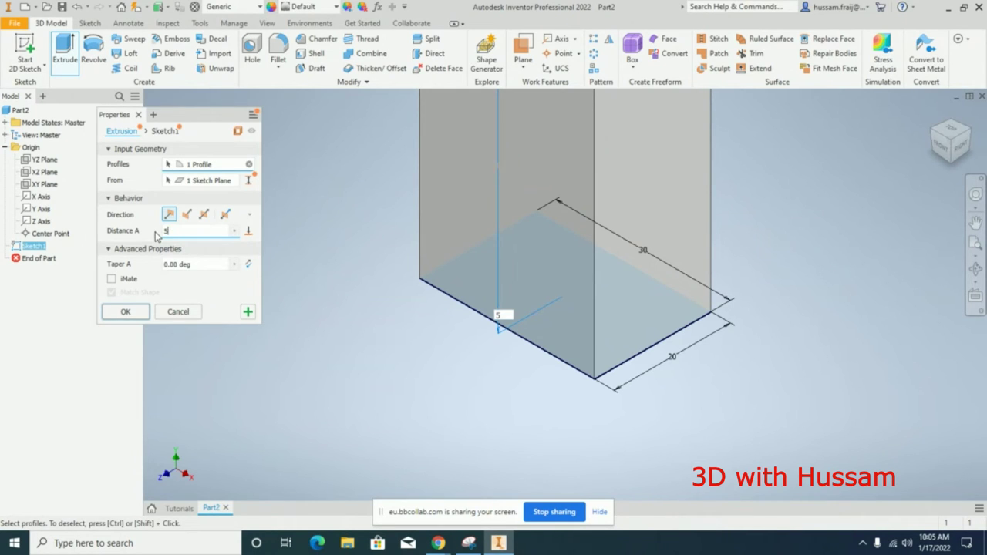
Commit the 5 mm extrusion, orbit the block to inspect it, and return to the home view.
{"action": "key", "text": "Return"}
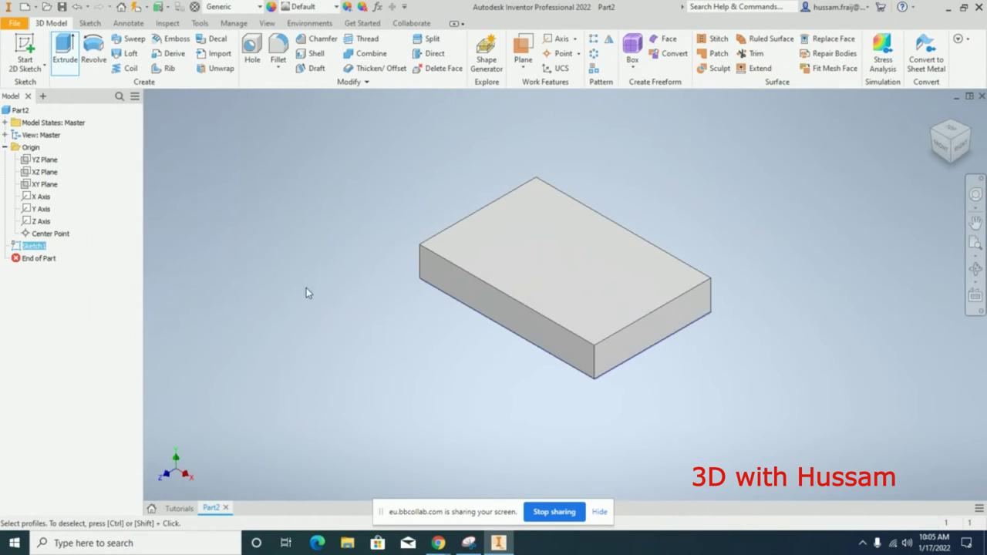
{"action": "left_click", "coordinate": [975, 271]}
{"action": "left_click_drag", "start_coordinate": [610, 266], "coordinate": [654, 173]}
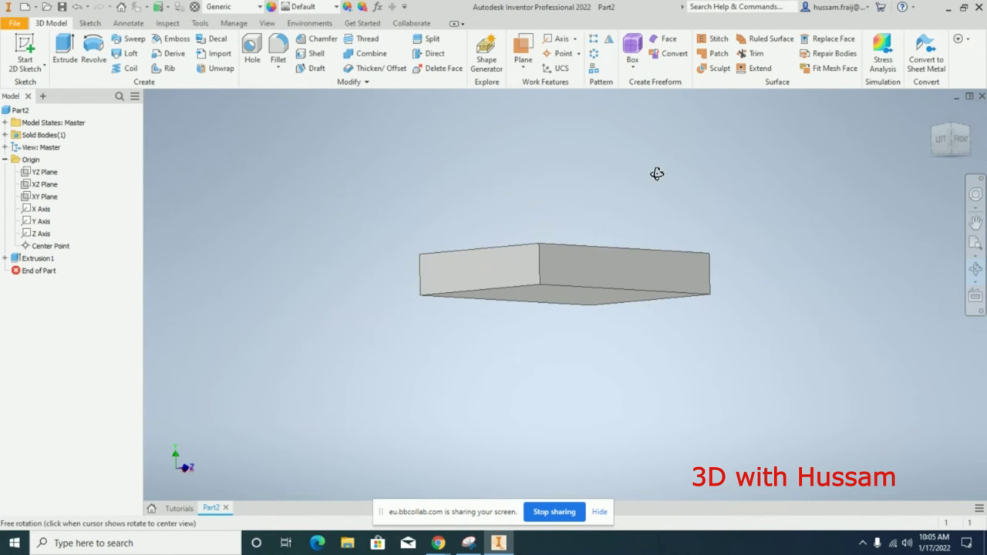
{"action": "key", "text": "Escape"}
{"action": "left_click", "coordinate": [932, 112]}
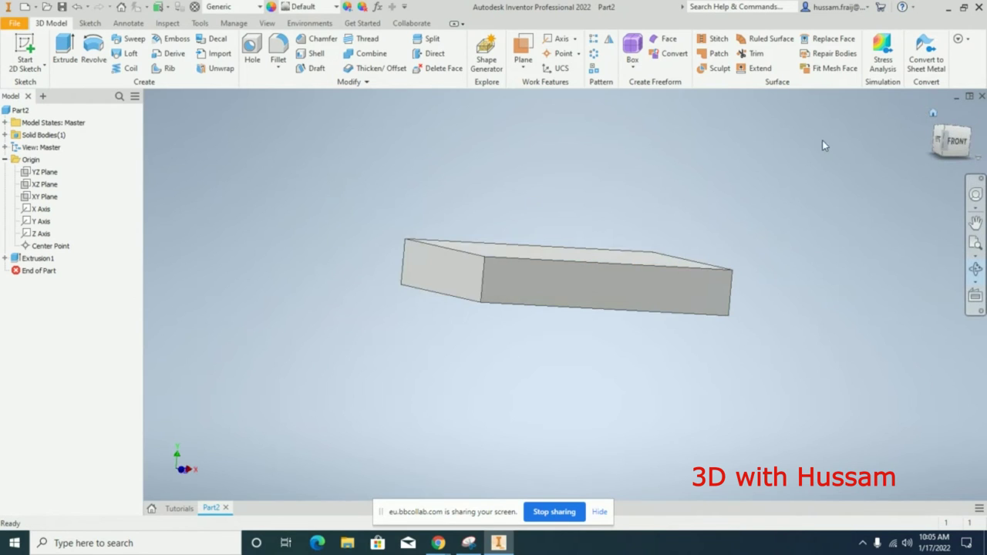
{"action": "key", "text": "Escape"}
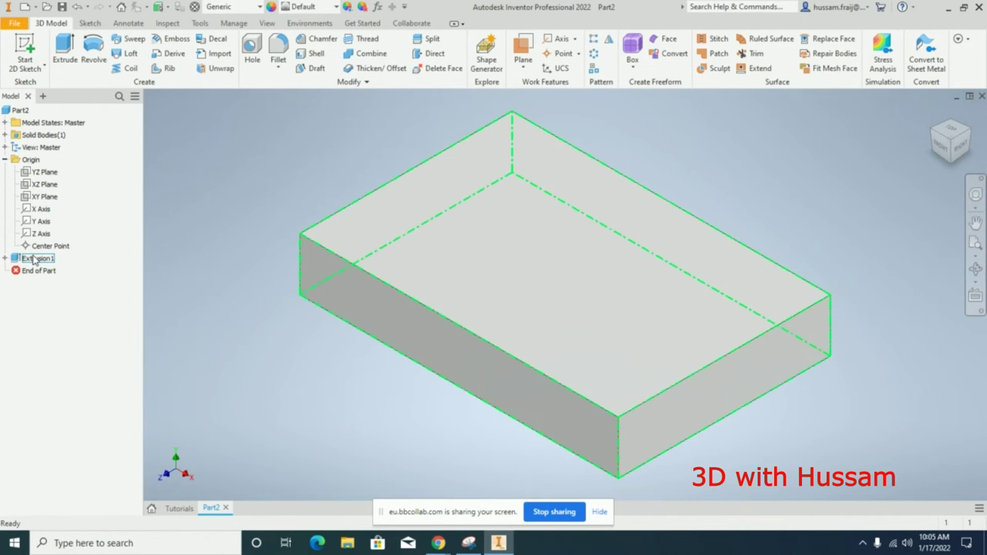
Delete the Extrusion1 feature together with its sketch.
{"action": "right_click", "coordinate": [34, 260]}
{"action": "left_click", "coordinate": [67, 319]}
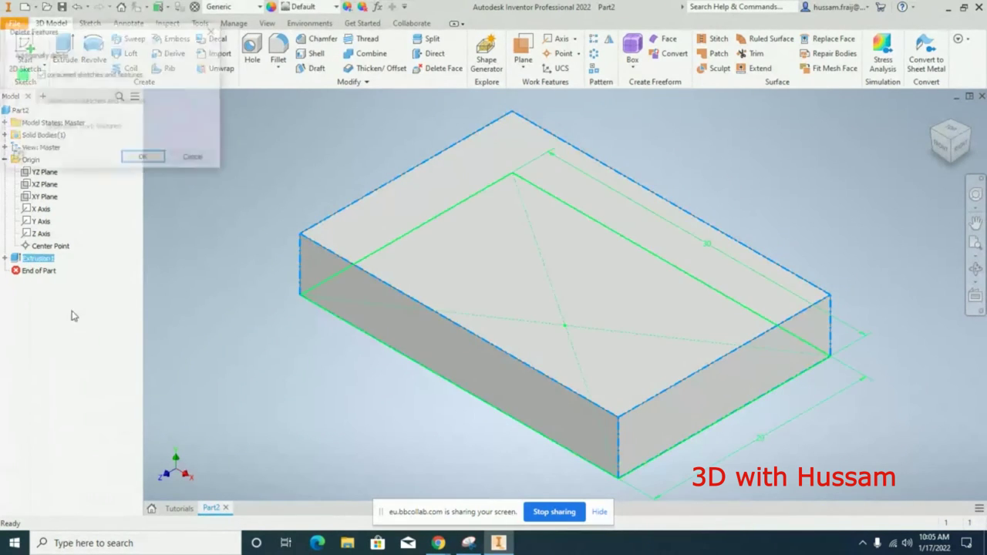
{"action": "left_click", "coordinate": [140, 159]}
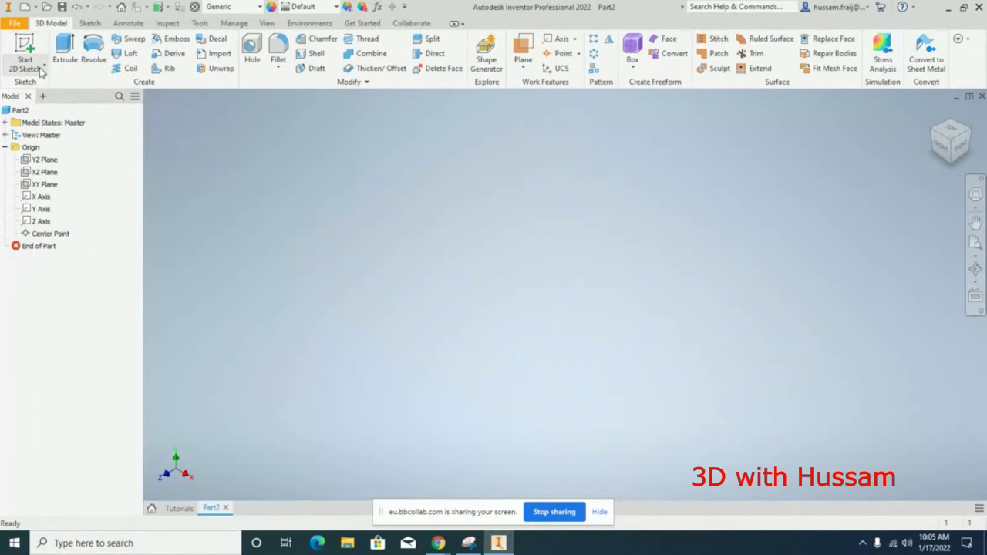
Start a 2D sketch on the XZ plane and draw a 40 by 20 center rectangle at the origin.
{"action": "left_click", "coordinate": [44, 68]}
{"action": "left_click", "coordinate": [49, 89]}
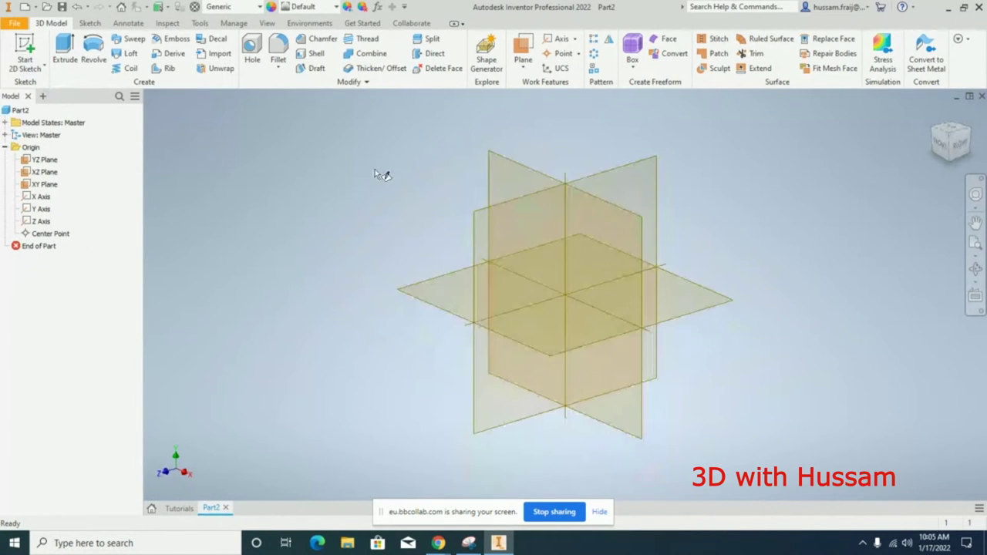
{"action": "left_click", "coordinate": [429, 287]}
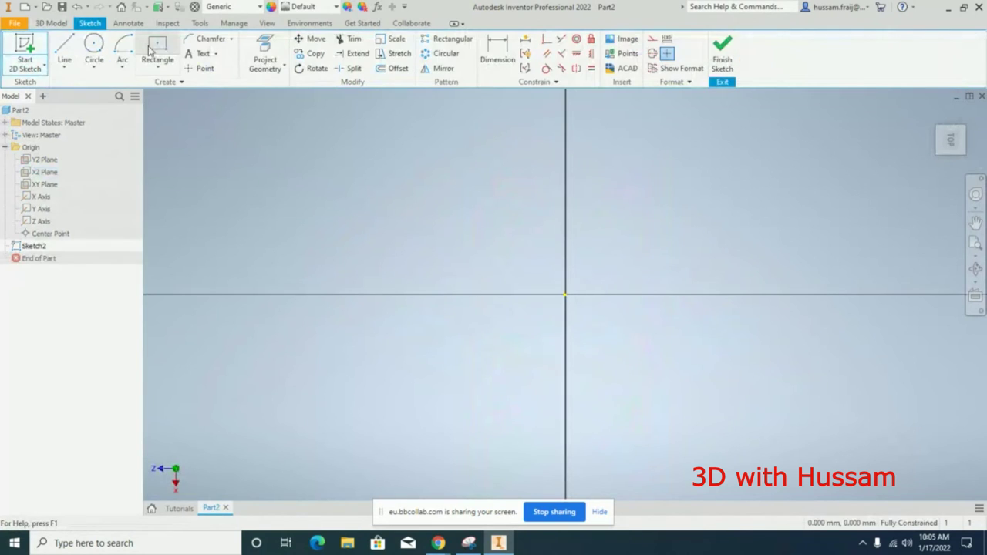
{"action": "left_click", "coordinate": [161, 48]}
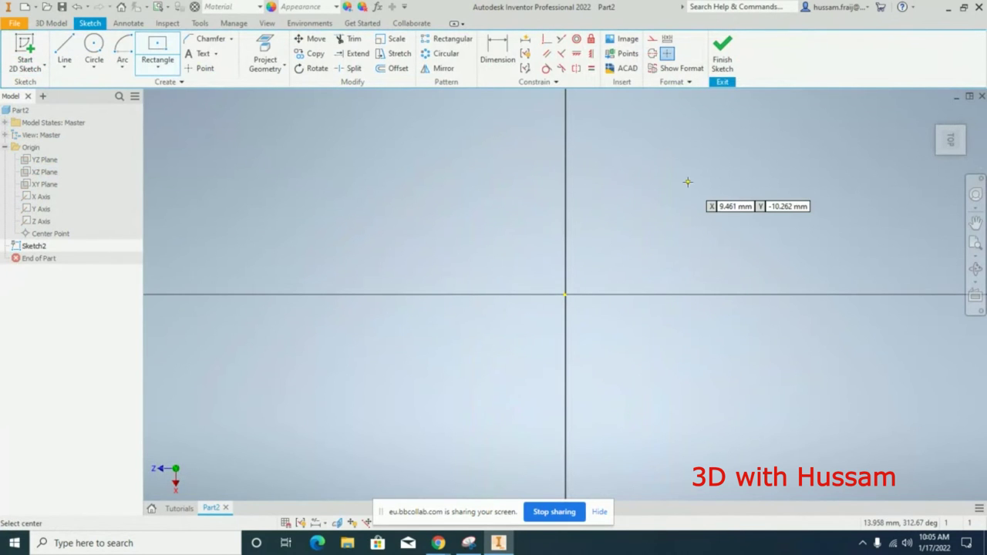
{"action": "left_click", "coordinate": [565, 295]}
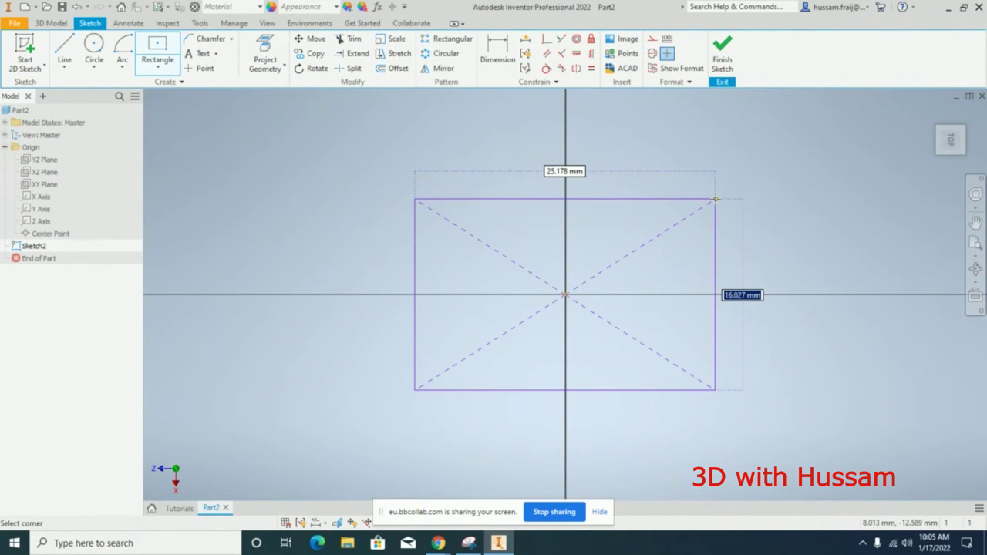
{"action": "type", "text": "20"}
{"action": "key", "text": "Tab"}
{"action": "type", "text": "40"}
{"action": "key", "text": "Return"}
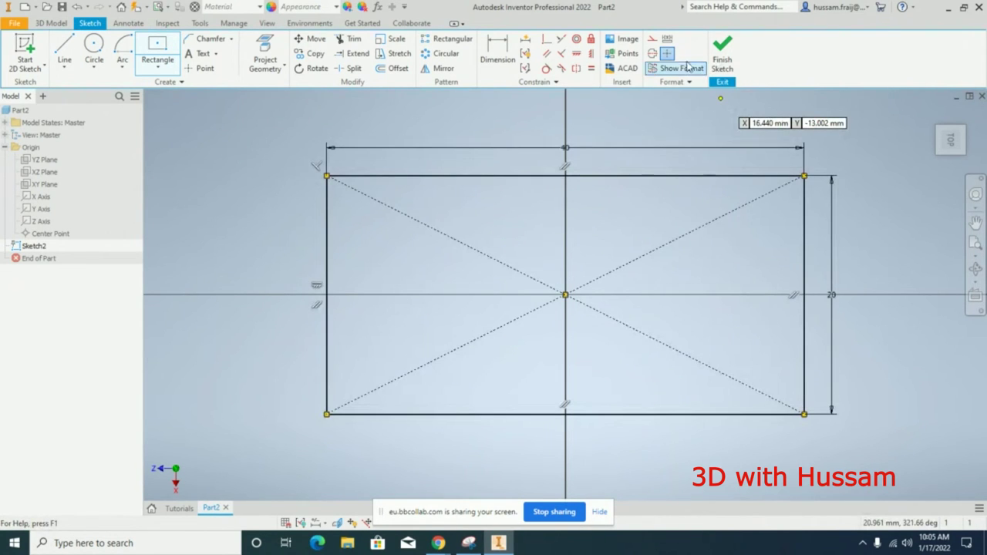
Finish the sketch and extrude the rectangle 5 mm into a block.
{"action": "left_click", "coordinate": [720, 59]}
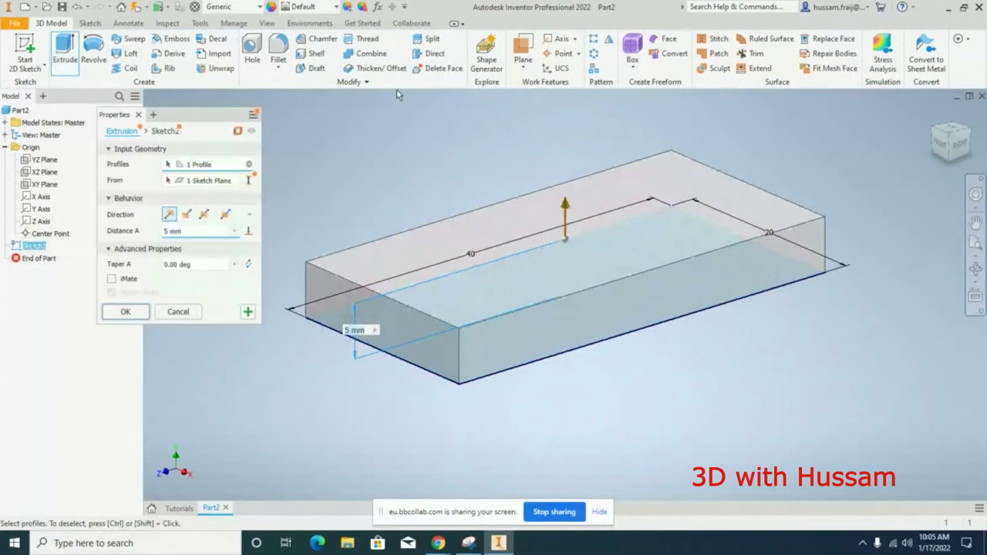
{"action": "key", "text": "Return"}
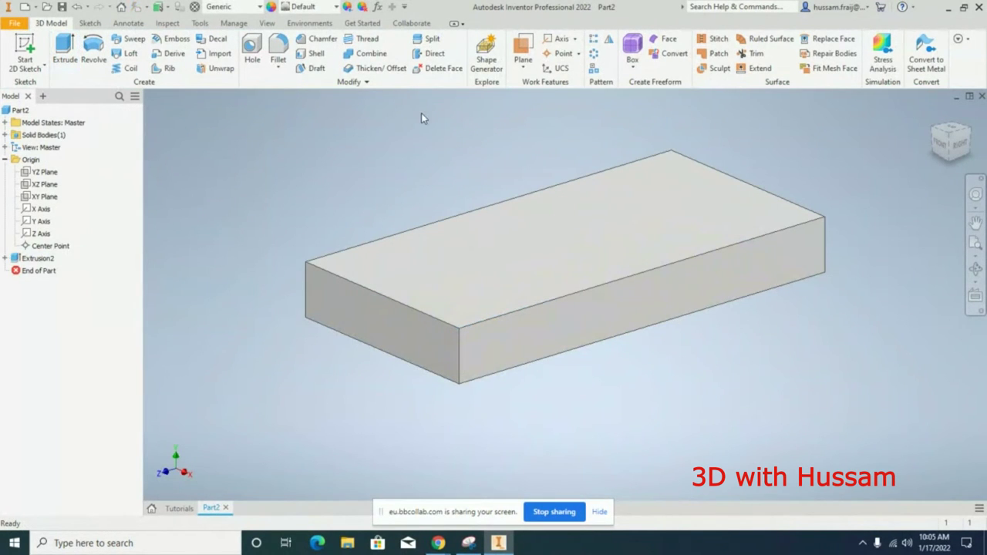
{"action": "left_click", "coordinate": [931, 114]}
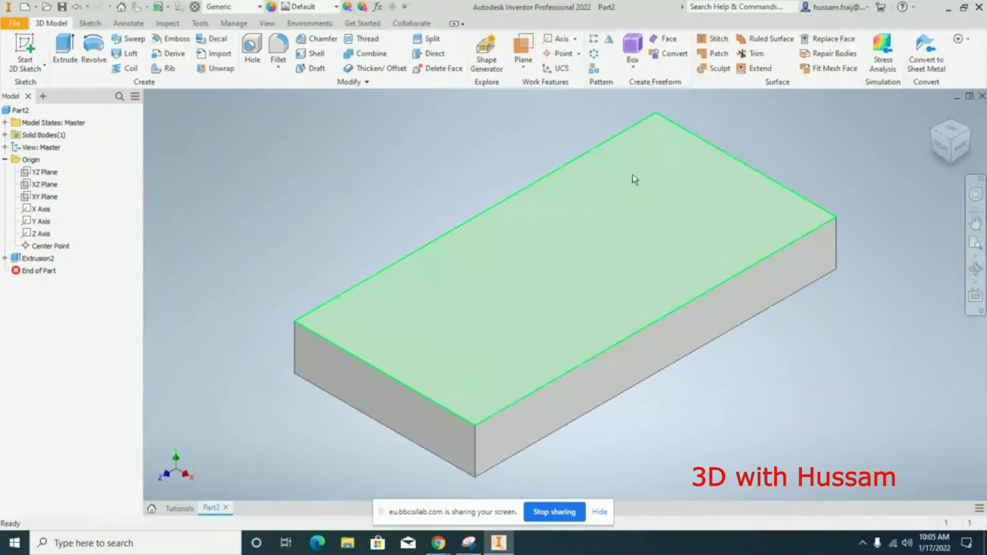
{"action": "scroll", "coordinate": [353, 144], "scroll_direction": "down", "scroll_amount": 3}
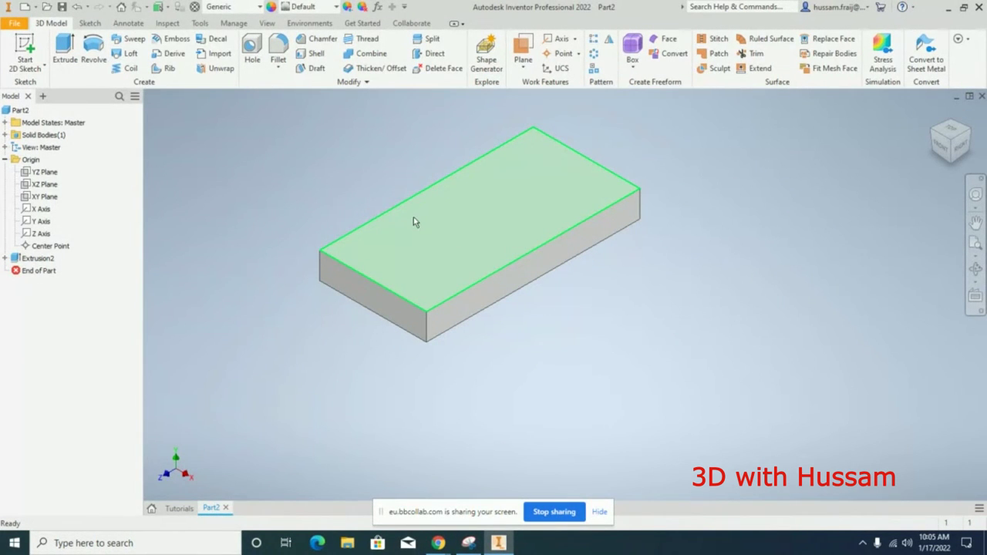
Edit Sketch2 and change the 20 mm dimension to 40 mm, making the block square.
{"action": "left_click", "coordinate": [5, 258]}
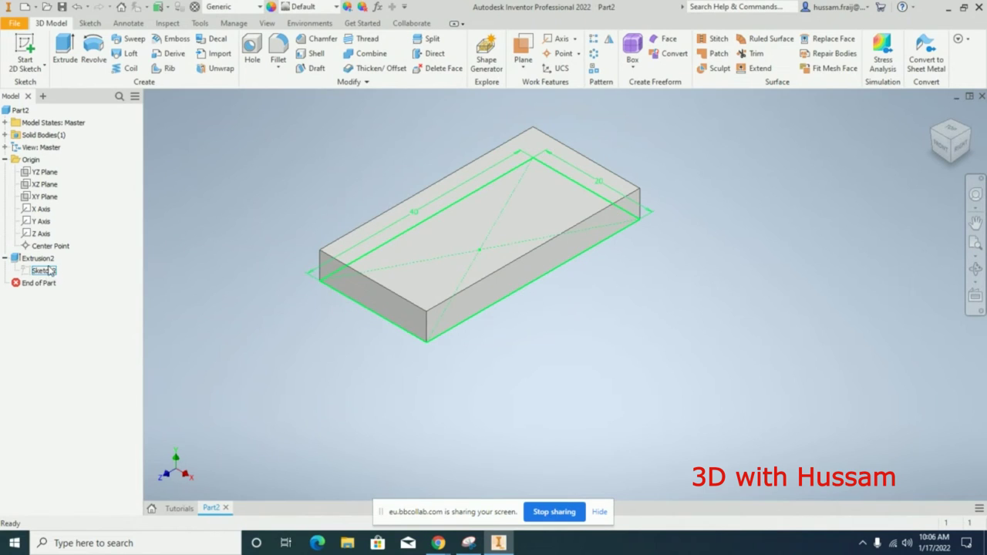
{"action": "left_click", "coordinate": [5, 258]}
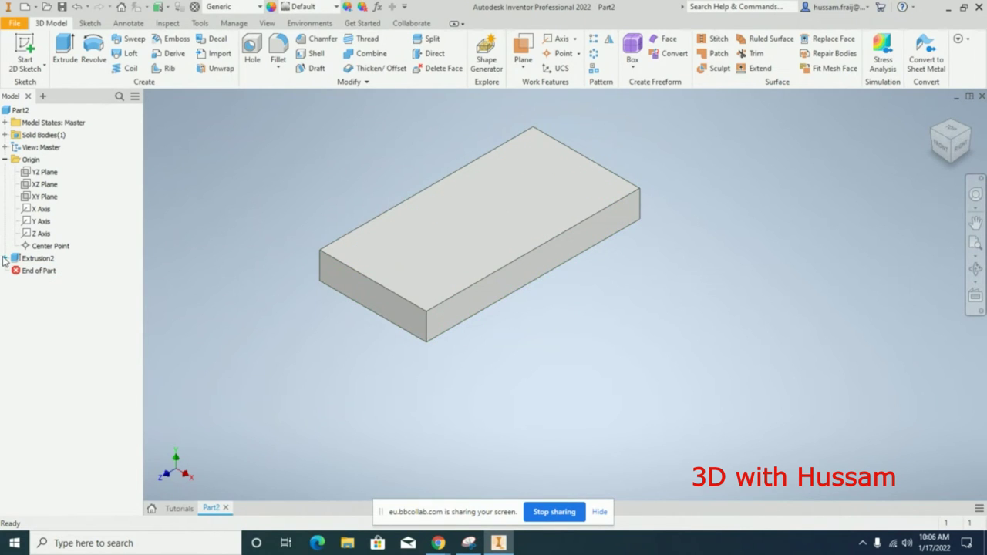
{"action": "left_click", "coordinate": [5, 259]}
{"action": "right_click", "coordinate": [53, 272]}
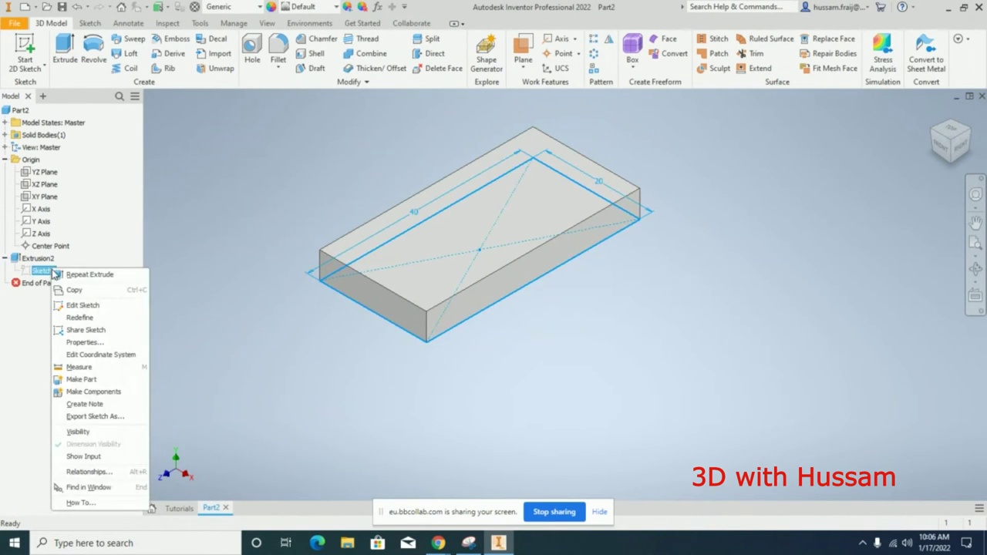
{"action": "left_click", "coordinate": [77, 304]}
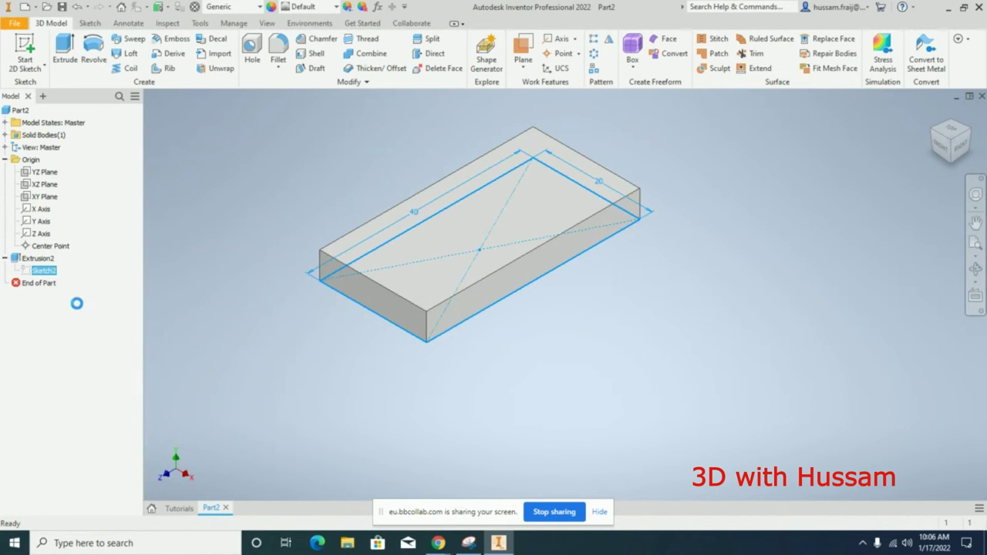
{"action": "double_click", "coordinate": [578, 139]}
{"action": "type", "text": "40"}
{"action": "key", "text": "Return"}
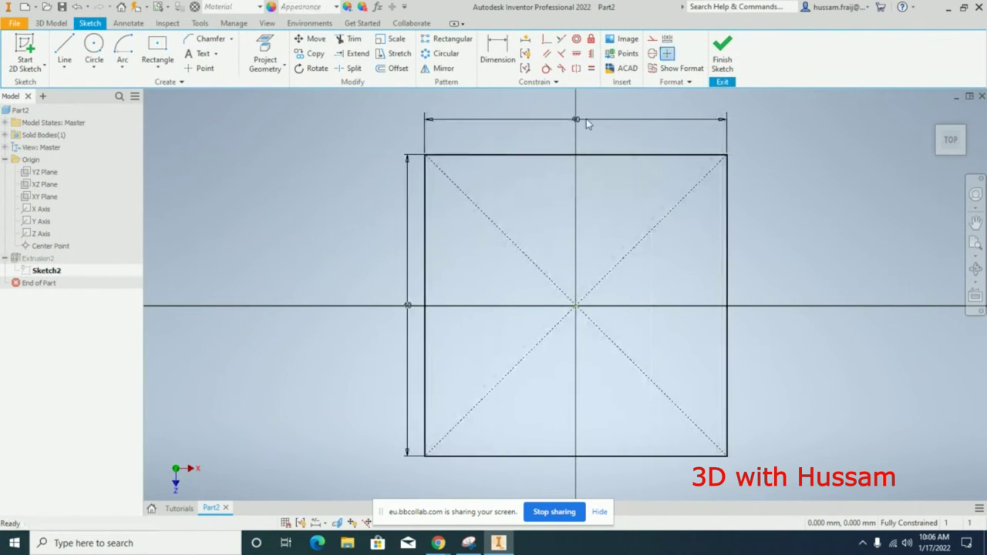
{"action": "left_click", "coordinate": [728, 40]}
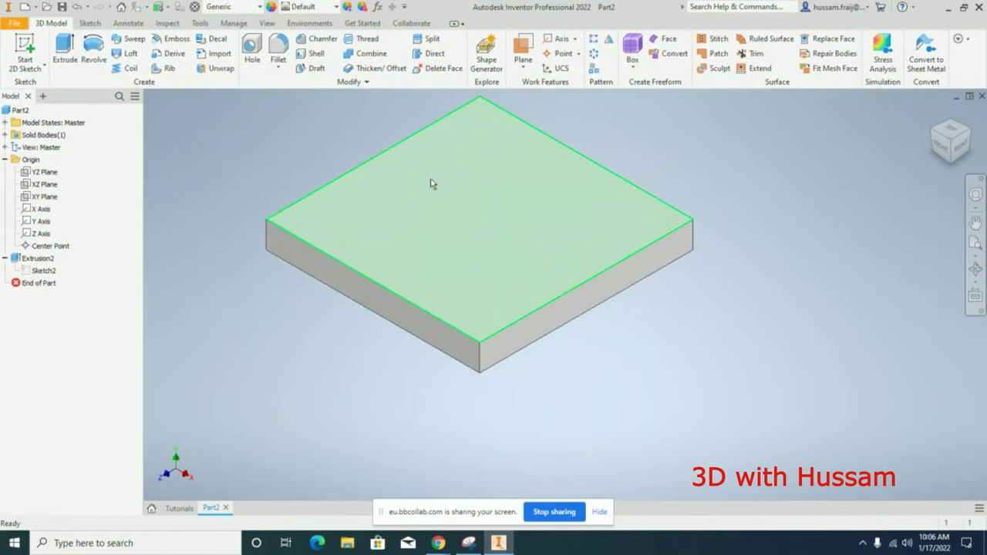
Reopen Sketch2 and draw a circle centred on the square's right edge midpoint.
{"action": "right_click", "coordinate": [45, 271]}
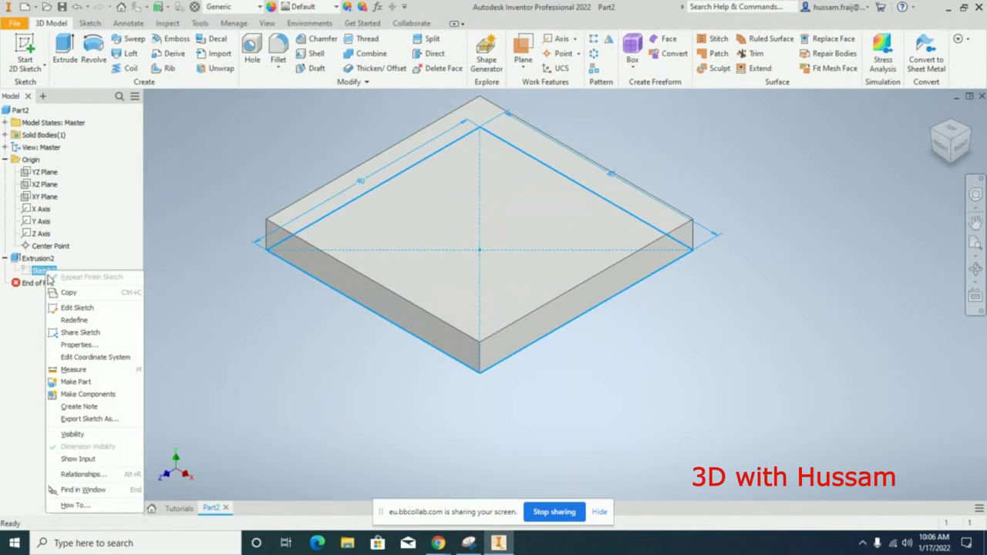
{"action": "key", "text": "Escape"}
{"action": "double_click", "coordinate": [45, 270]}
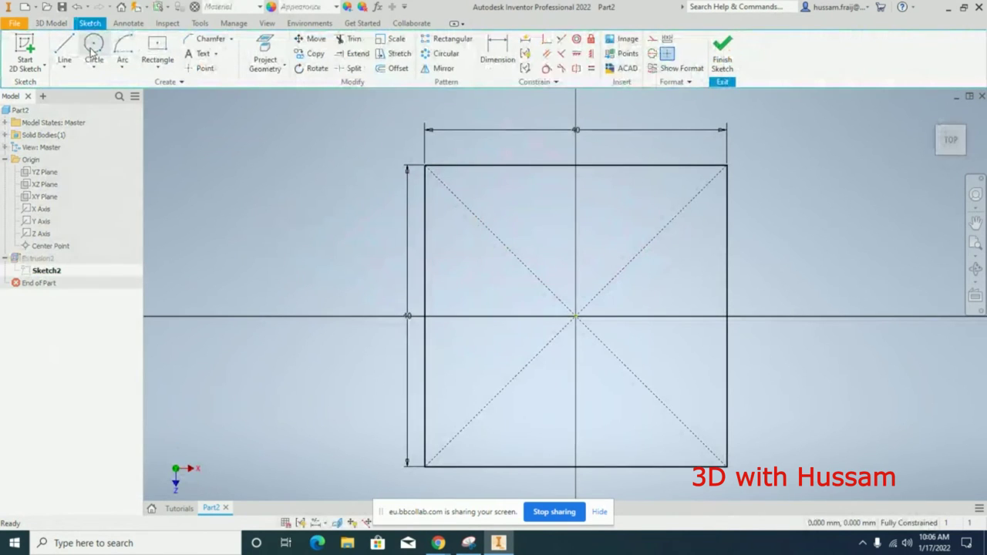
{"action": "key", "text": "c"}
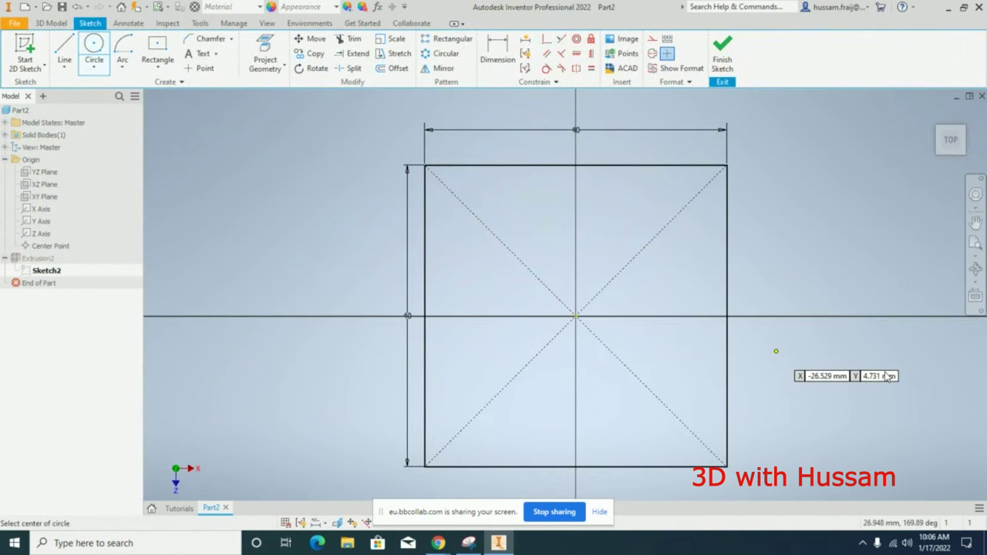
{"action": "left_click", "coordinate": [726, 315]}
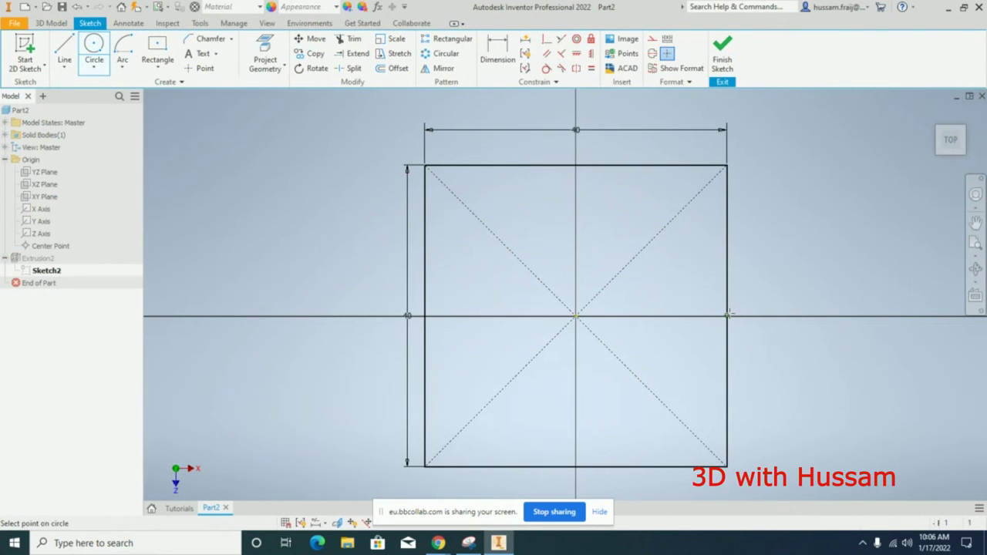
{"action": "left_click", "coordinate": [808, 336]}
{"action": "key", "text": "Escape"}
Trim away the inner arc and edge segment inside the circle, then finish the sketch.
{"action": "left_click", "coordinate": [353, 38]}
{"action": "left_click", "coordinate": [705, 231]}
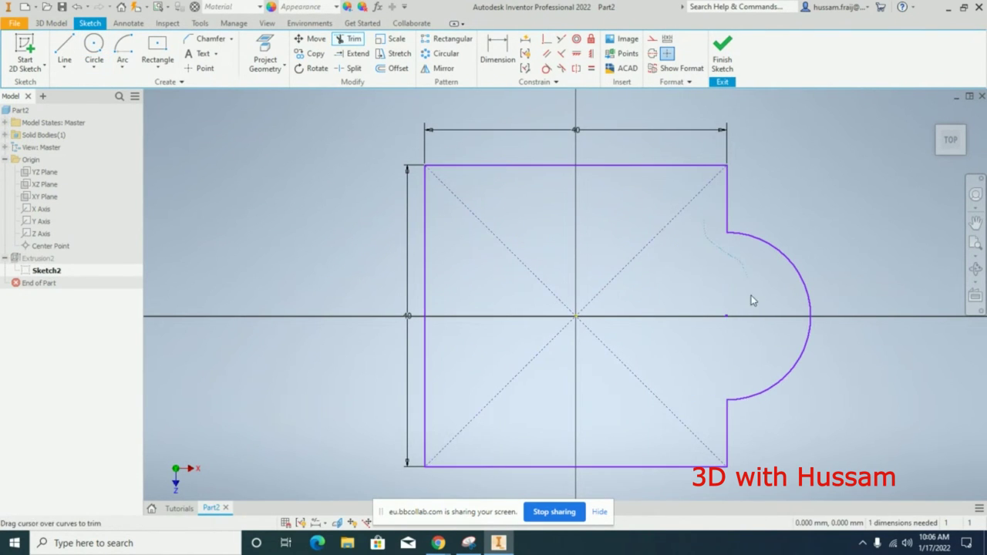
{"action": "right_click", "coordinate": [821, 178]}
{"action": "left_click", "coordinate": [856, 171]}
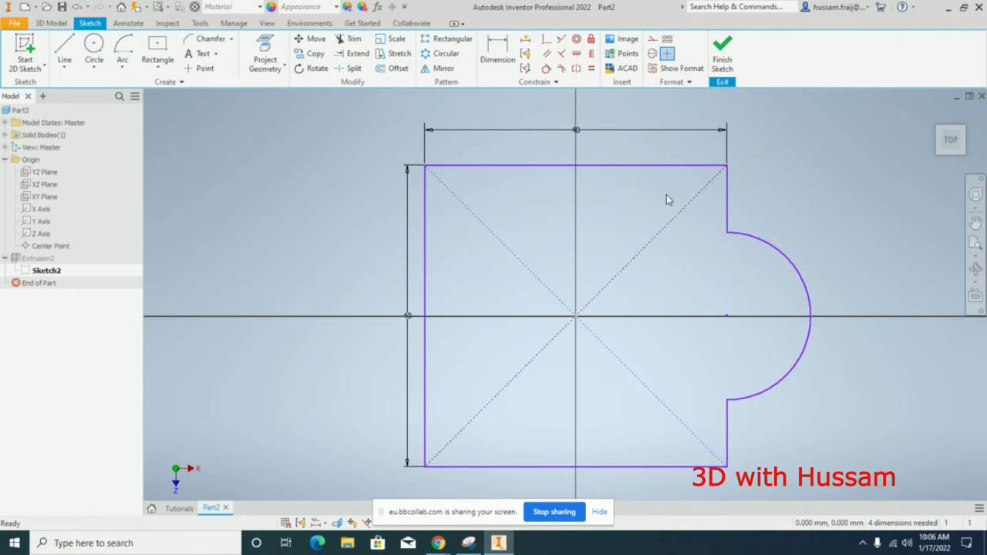
{"action": "left_click", "coordinate": [724, 49]}
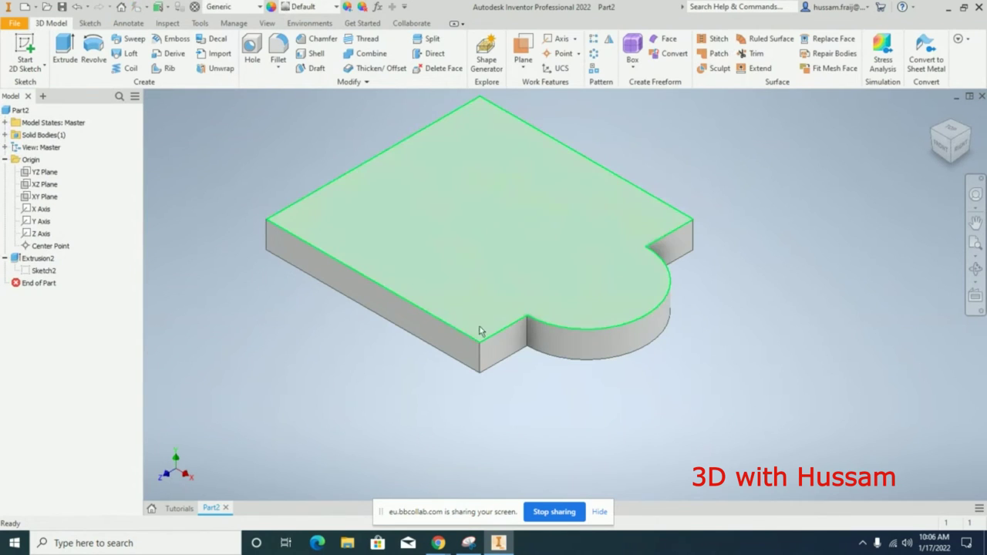
{"action": "scroll", "coordinate": [494, 246], "scroll_direction": "up", "scroll_amount": 2}
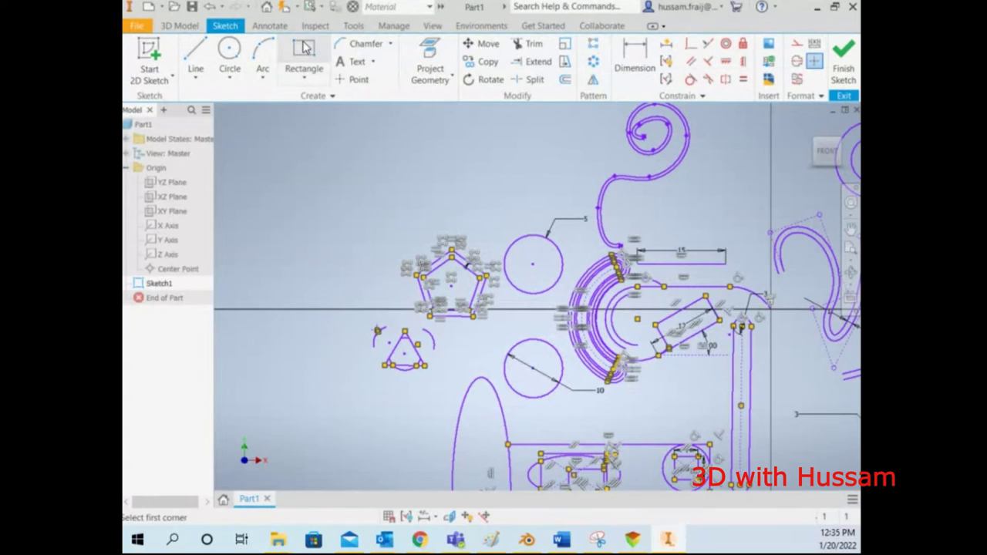
{"action": "scroll", "coordinate": [464, 209], "scroll_direction": "down", "scroll_amount": 2}
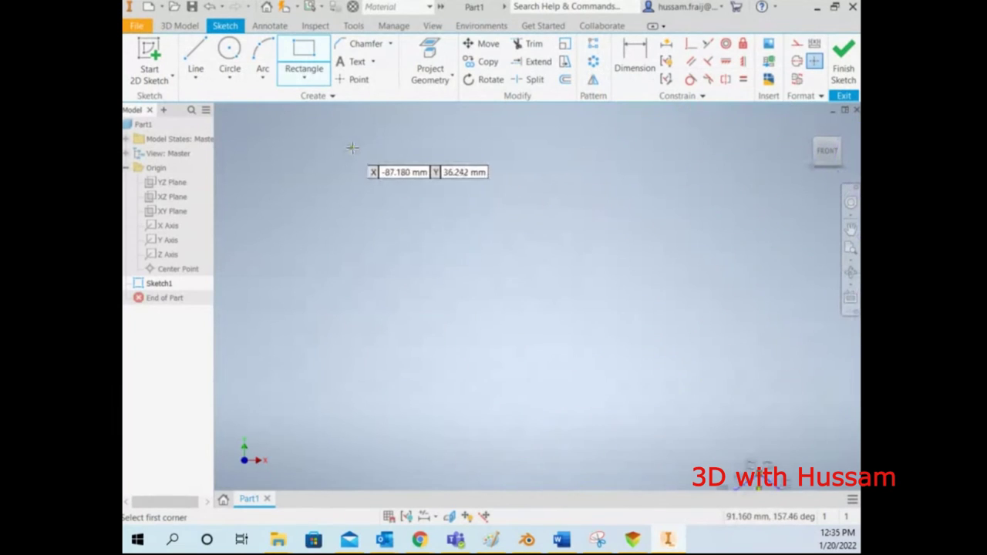
Complete the rectangle and draw two concentric circles on its top-left corner.
{"action": "left_click", "coordinate": [404, 170]}
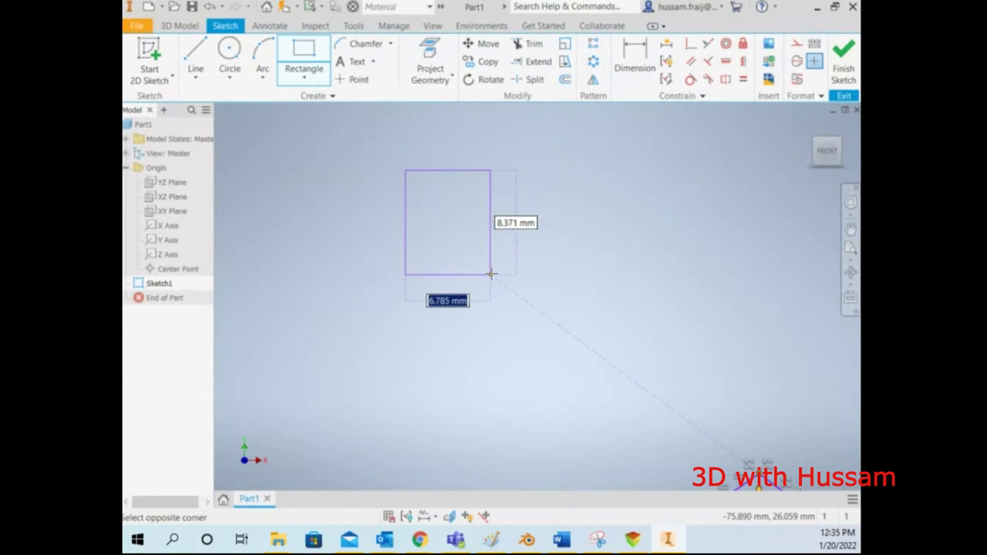
{"action": "left_click", "coordinate": [491, 273]}
{"action": "left_click", "coordinate": [229, 55]}
{"action": "left_click", "coordinate": [406, 170]}
{"action": "left_click", "coordinate": [395, 139]}
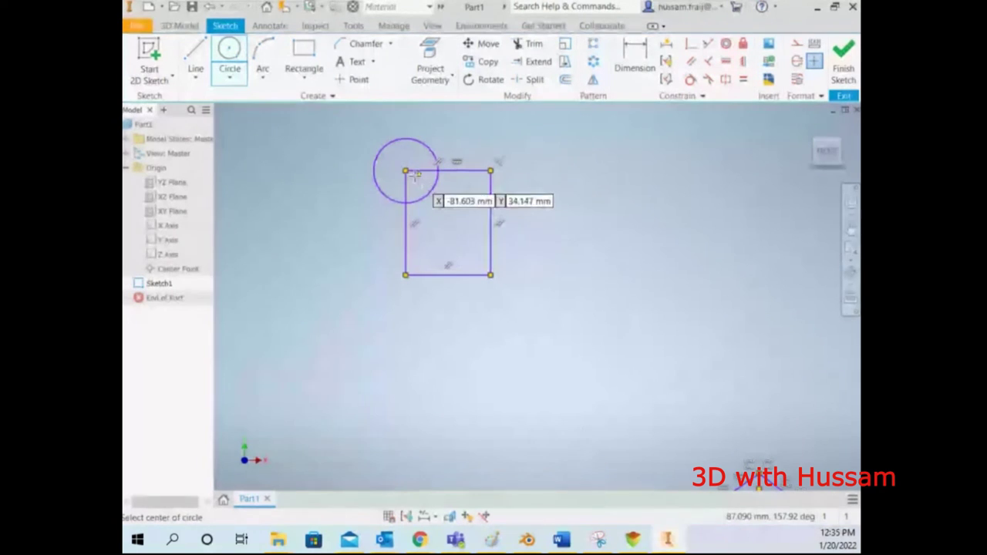
{"action": "left_click", "coordinate": [406, 170]}
{"action": "left_click", "coordinate": [420, 182]}
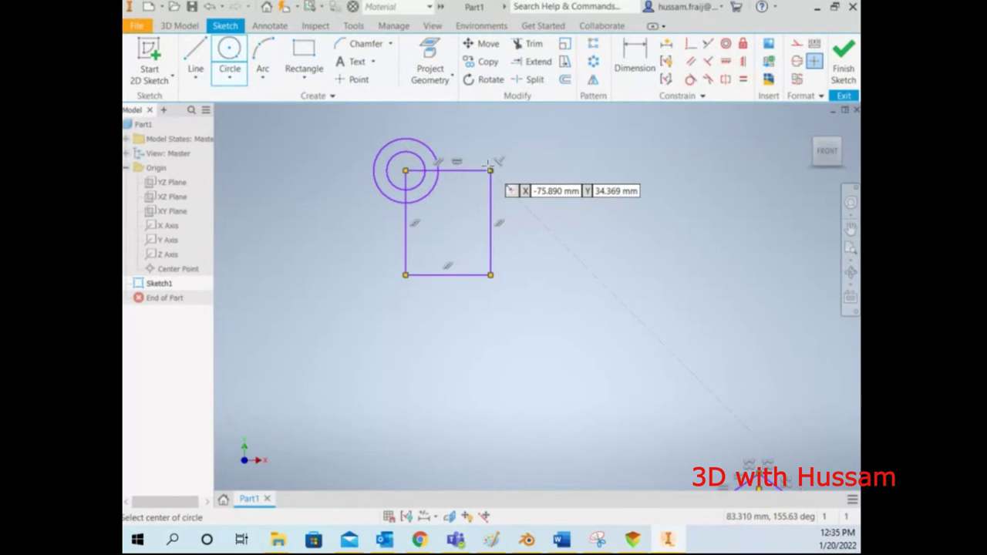
Draw a circle centred on the right edge midpoint through the right corners, then select everything to pattern.
{"action": "left_click", "coordinate": [490, 170]}
{"action": "right_click", "coordinate": [516, 184]}
{"action": "left_click", "coordinate": [559, 185]}
{"action": "left_click", "coordinate": [229, 53]}
{"action": "left_click", "coordinate": [489, 222]}
{"action": "left_click", "coordinate": [490, 170]}
{"action": "key", "text": "Escape"}
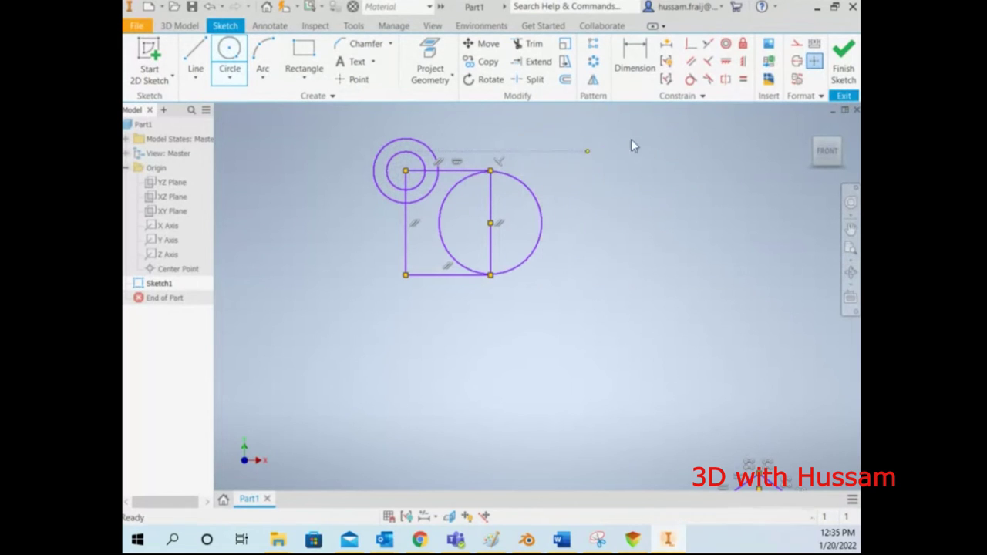
{"action": "left_click", "coordinate": [592, 62]}
{"action": "mouse_move", "coordinate": [591, 323]}
{"action": "left_mouse_down"}
{"action": "mouse_move", "coordinate": [403, 141]}
{"action": "mouse_move", "coordinate": [259, 125]}
{"action": "left_mouse_up"}
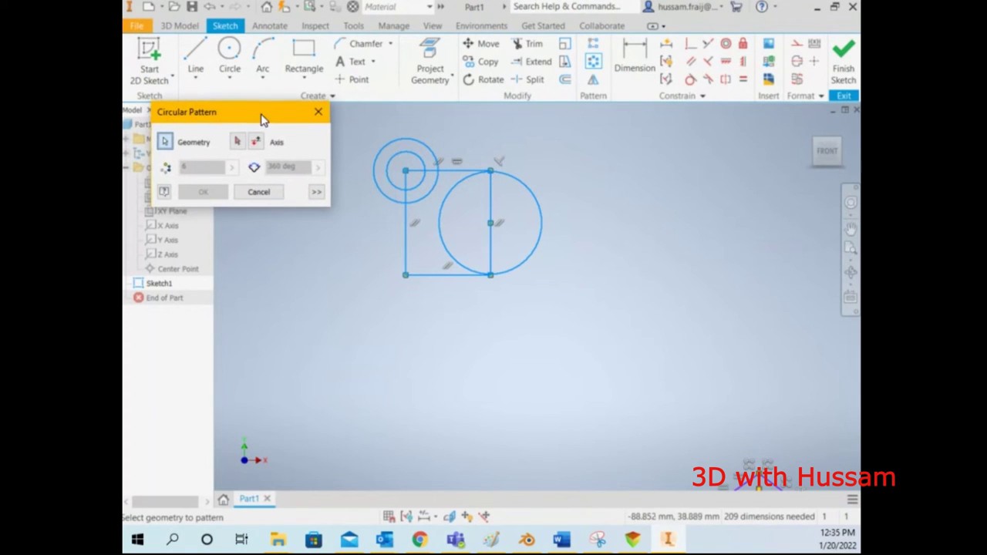
Create a trial six-copy circular pattern centred on the rectangle's bottom-right corner.
{"action": "left_click", "coordinate": [236, 146]}
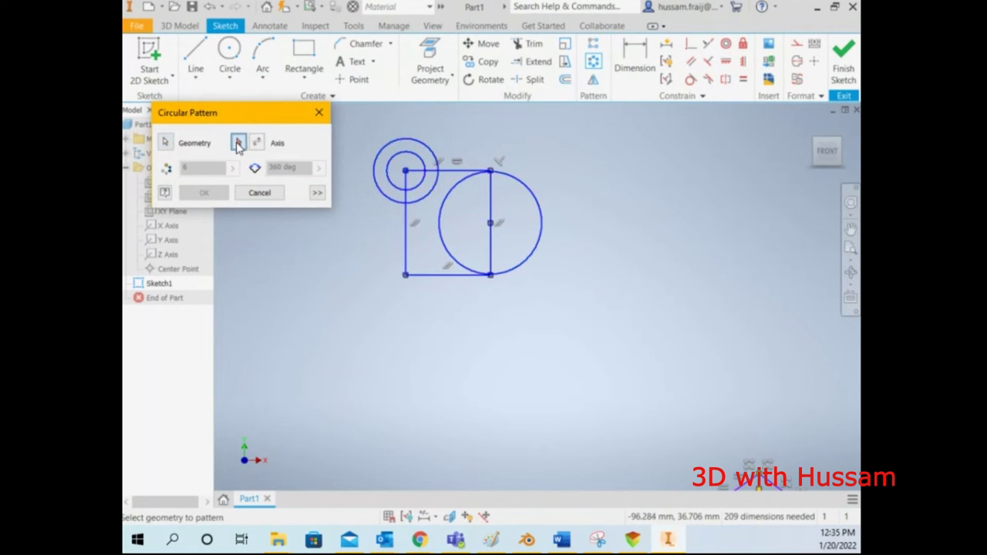
{"action": "left_click", "coordinate": [494, 279]}
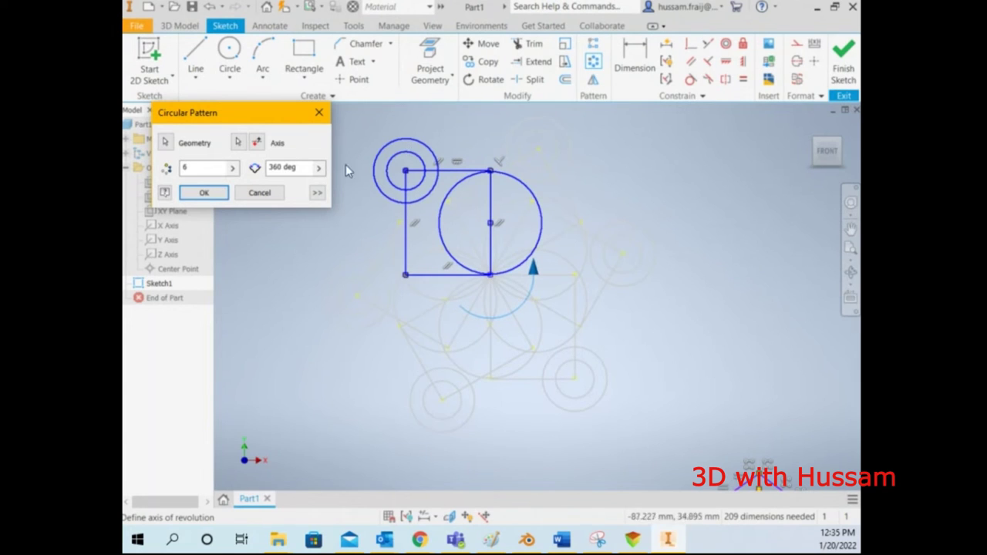
{"action": "left_click", "coordinate": [213, 194]}
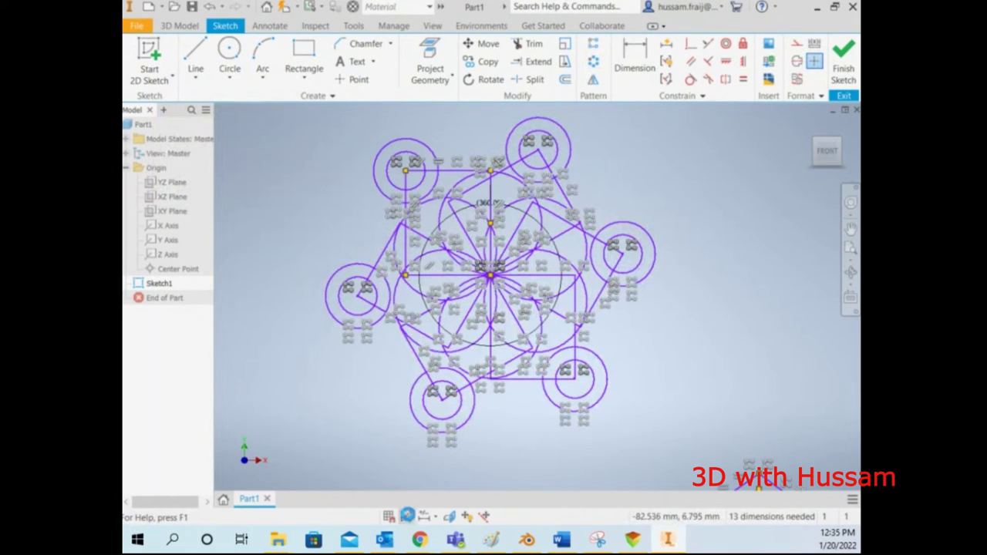
{"action": "left_click", "coordinate": [408, 518]}
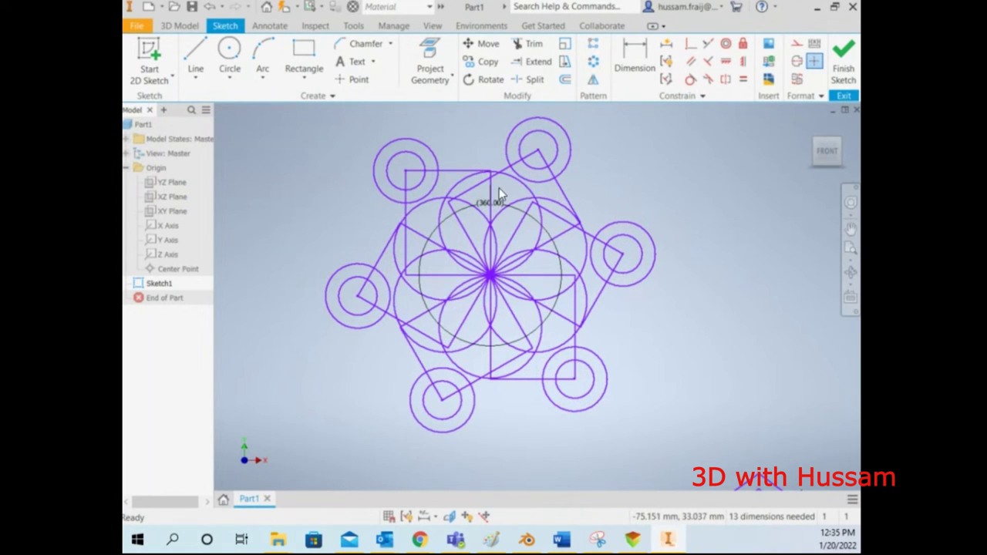
{"action": "key", "text": "F8"}
Undo the circular pattern and delete the large circle on the right edge.
{"action": "key", "text": "ctrl+z"}
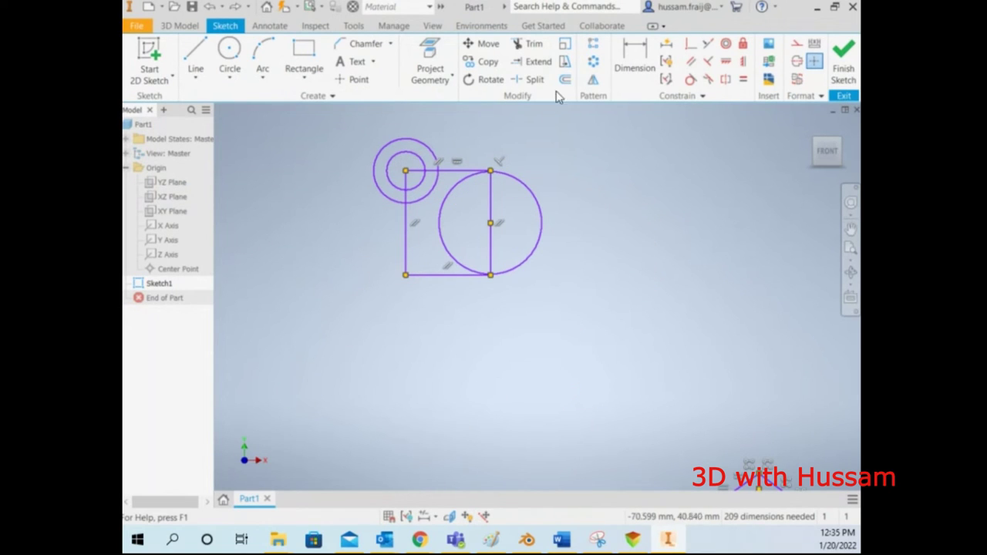
{"action": "left_click", "coordinate": [453, 199]}
{"action": "key", "text": "Delete"}
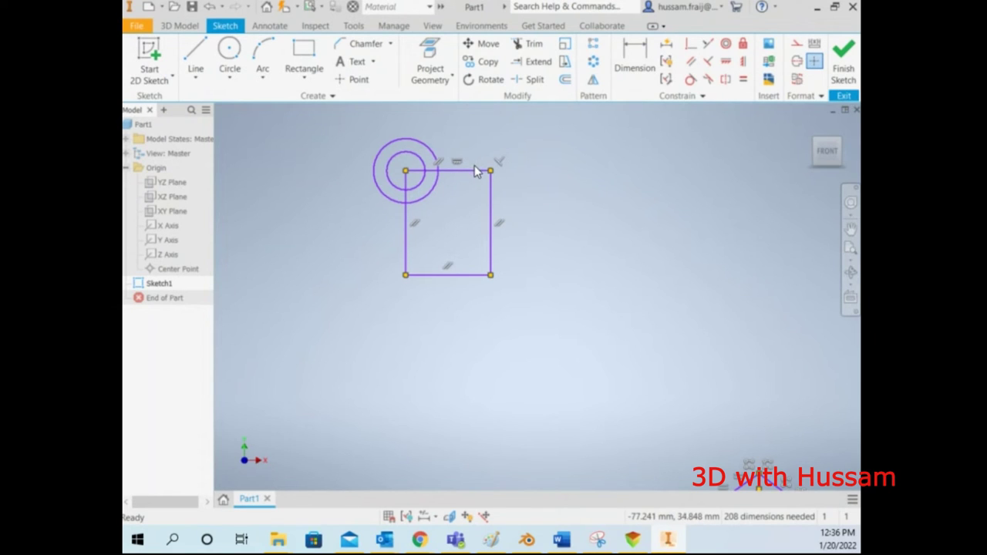
Draw a large circle centred on the bottom-right corner passing through the top-left corner.
{"action": "left_click_drag", "start_coordinate": [526, 298], "coordinate": [459, 166]}
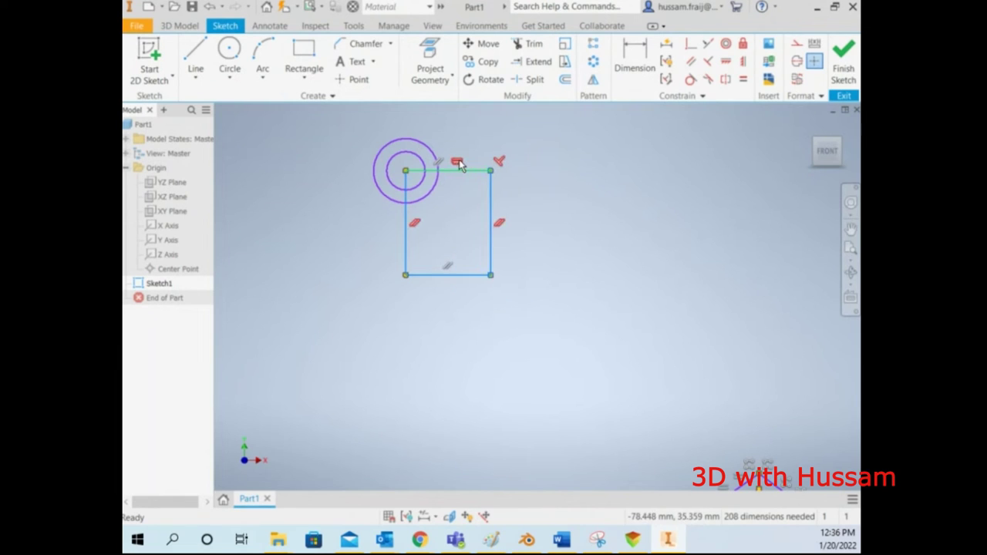
{"action": "key", "text": "Escape"}
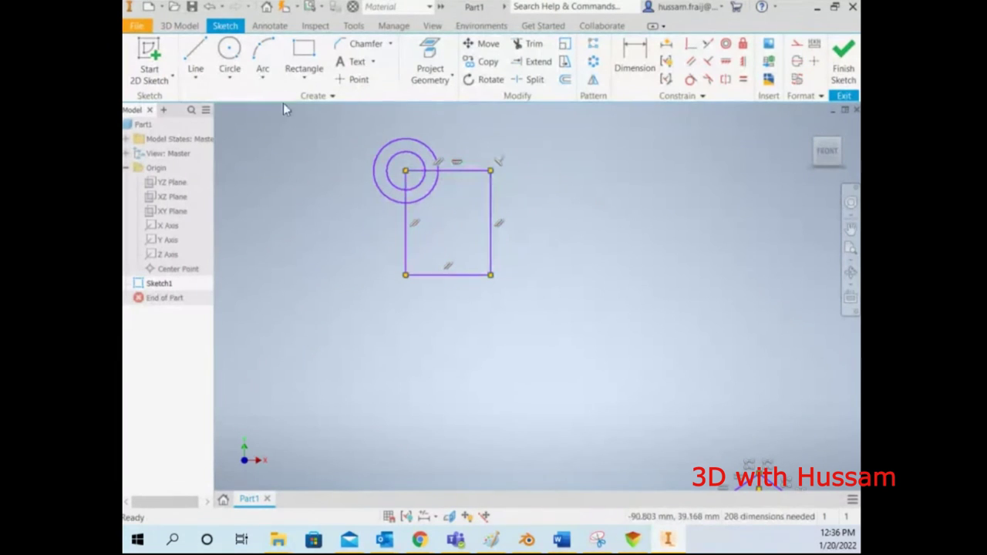
{"action": "left_click", "coordinate": [229, 54]}
{"action": "left_click", "coordinate": [491, 275]}
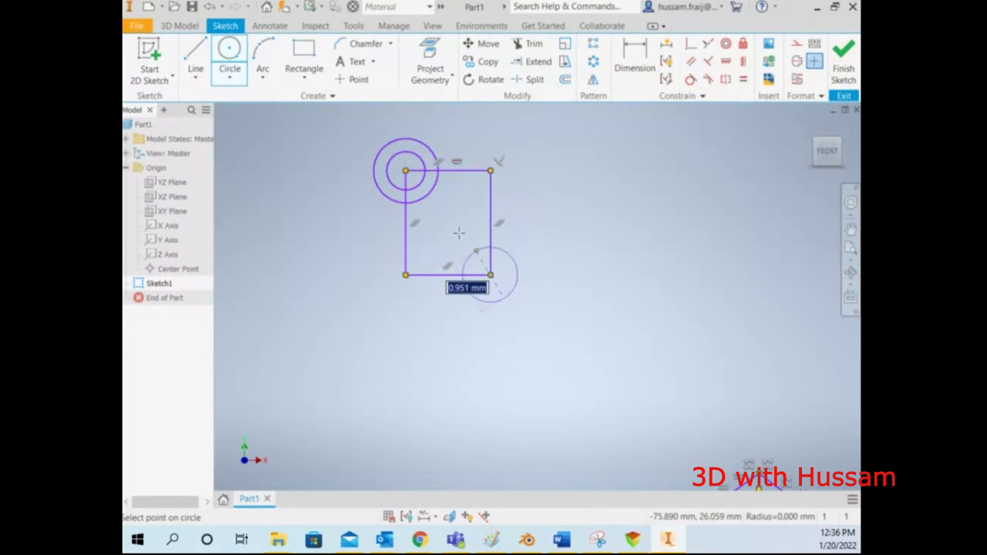
{"action": "left_click", "coordinate": [406, 171]}
{"action": "right_click", "coordinate": [540, 207]}
{"action": "left_click", "coordinate": [587, 206]}
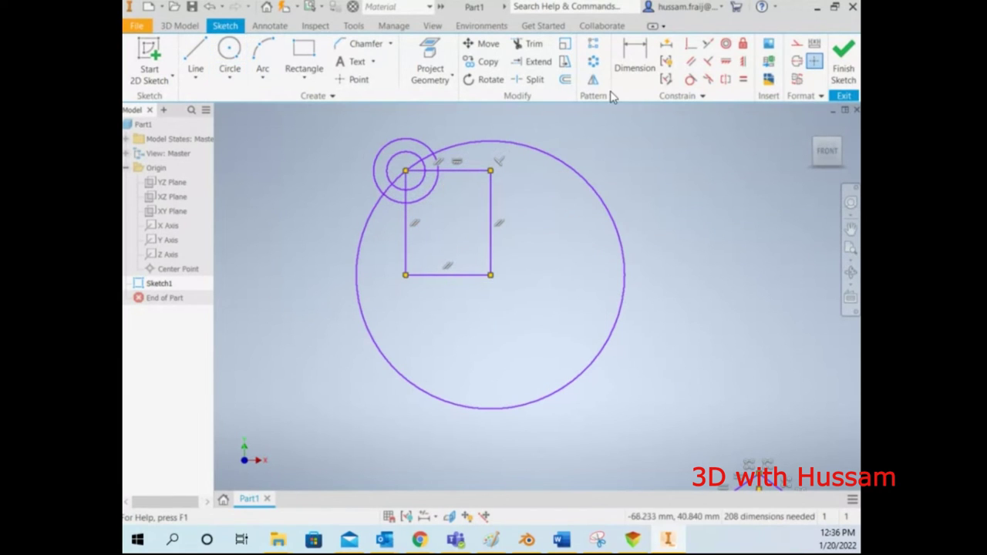
Circular-pattern the rectangle and small circles seven times about the bottom-right corner.
{"action": "left_click", "coordinate": [591, 63]}
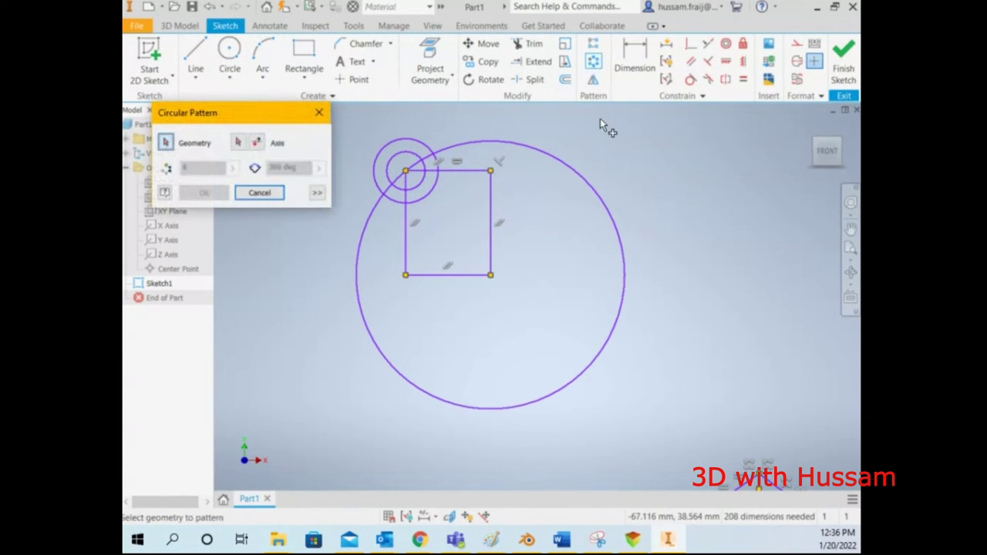
{"action": "left_click_drag", "start_coordinate": [363, 121], "coordinate": [512, 279]}
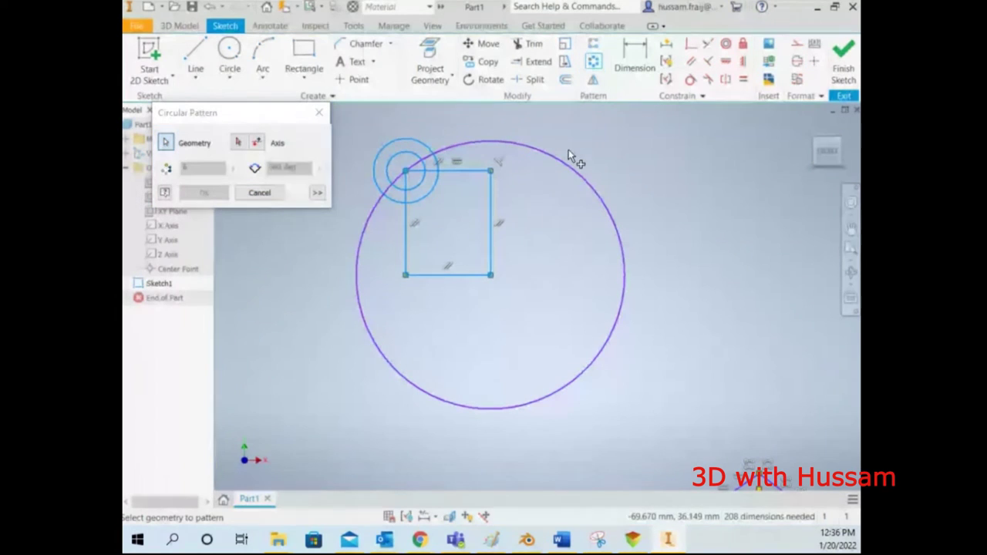
{"action": "left_click", "coordinate": [238, 142]}
{"action": "left_click", "coordinate": [491, 276]}
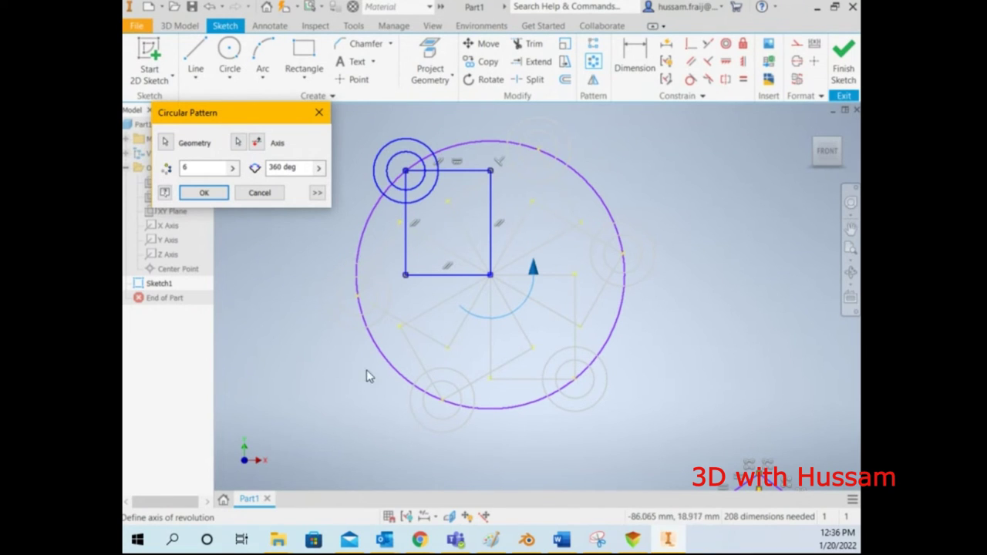
{"action": "left_click", "coordinate": [205, 166]}
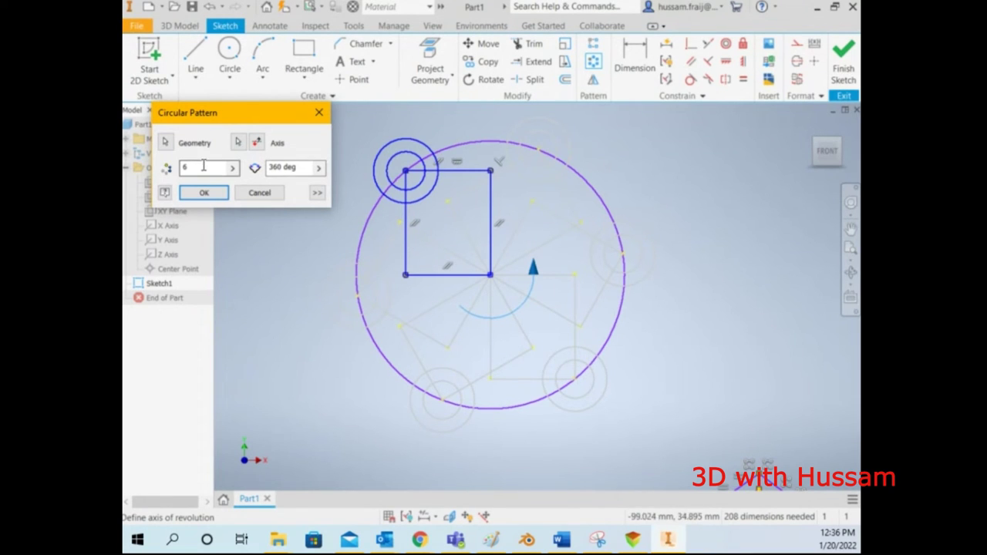
{"action": "type", "text": "4"}
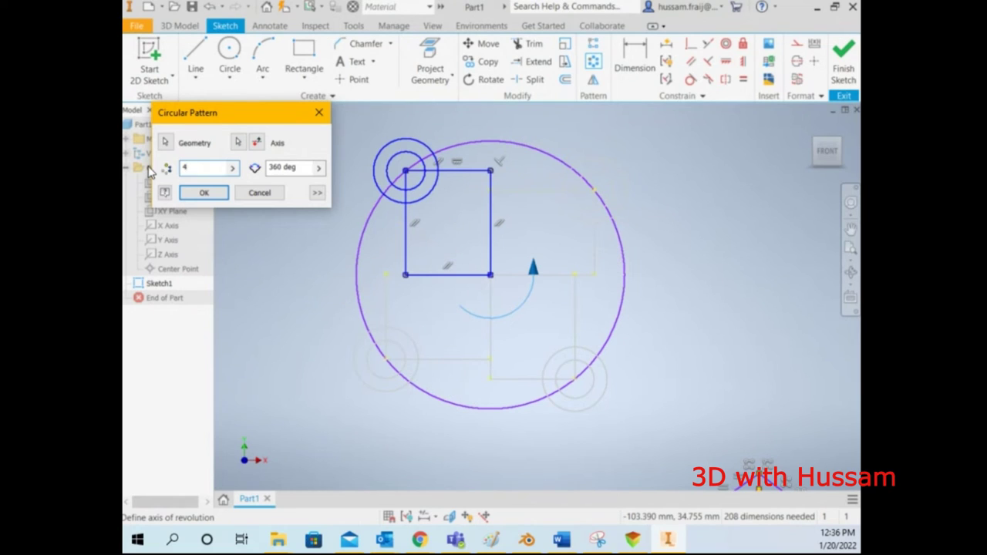
{"action": "type", "text": "57"}
{"action": "left_click", "coordinate": [200, 193]}
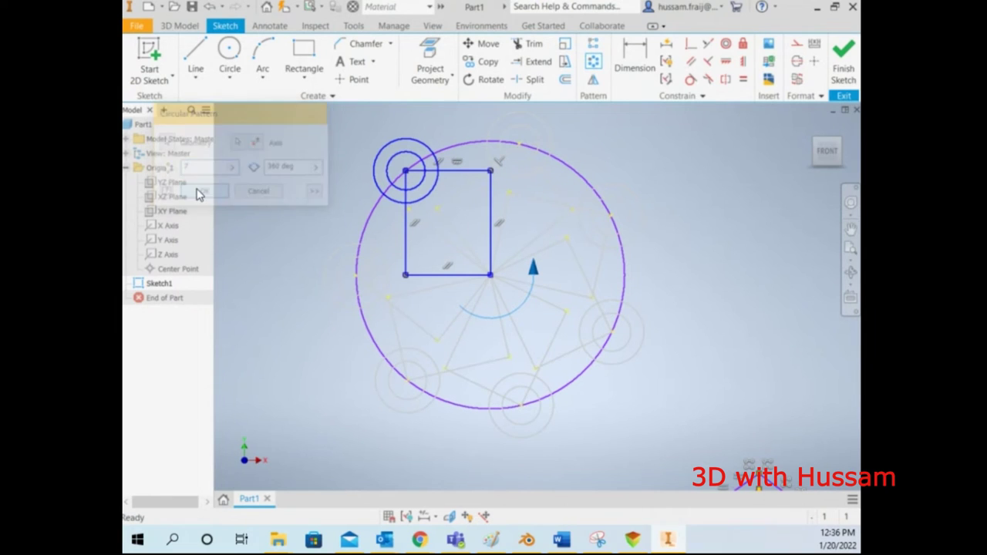
{"action": "left_click", "coordinate": [406, 516]}
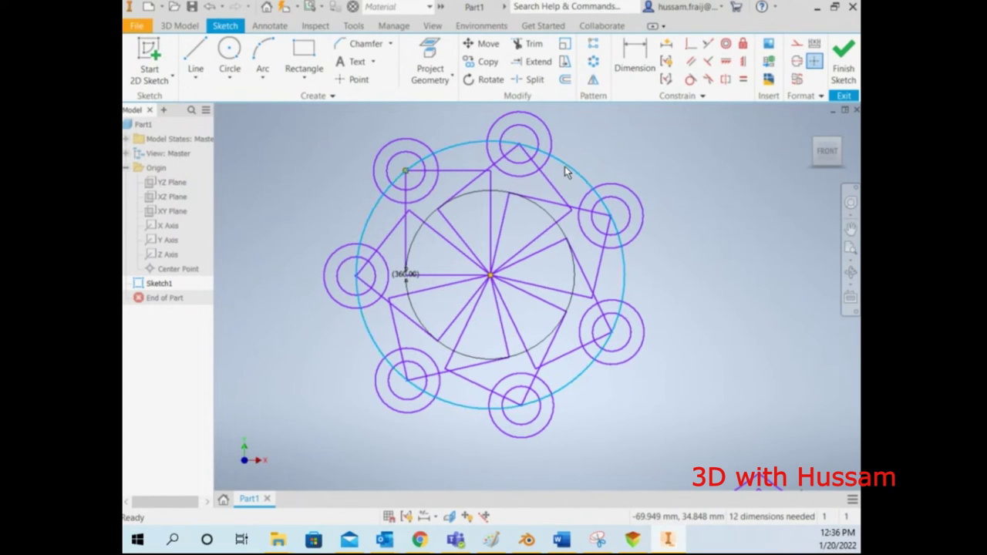
{"action": "scroll", "coordinate": [484, 249], "scroll_direction": "down", "scroll_amount": 3}
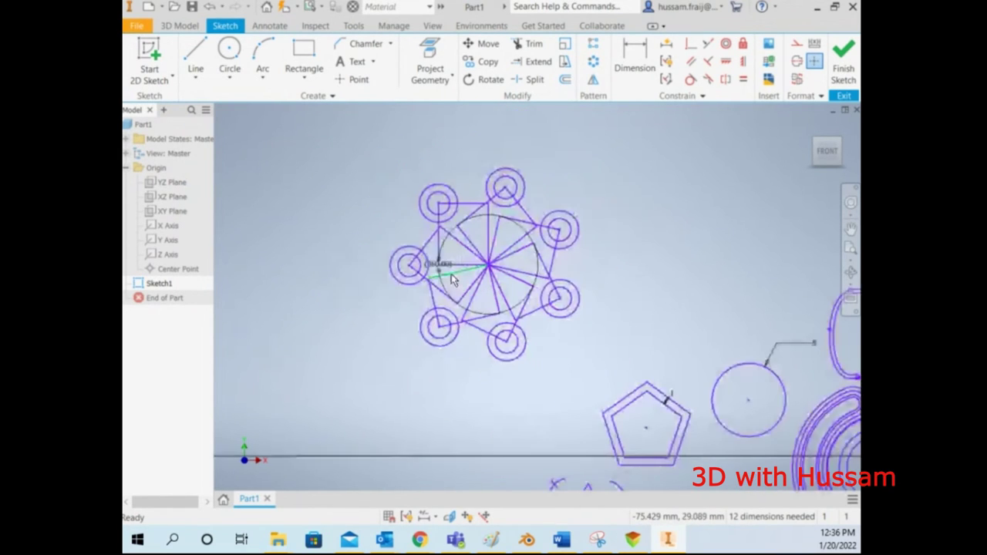
Draw a new circle in empty space beside the pattern.
{"action": "left_click", "coordinate": [229, 53]}
{"action": "scroll", "coordinate": [282, 185], "scroll_direction": "down", "scroll_amount": 3}
{"action": "scroll", "coordinate": [451, 192], "scroll_direction": "up", "scroll_amount": 3}
{"action": "left_click", "coordinate": [495, 231]}
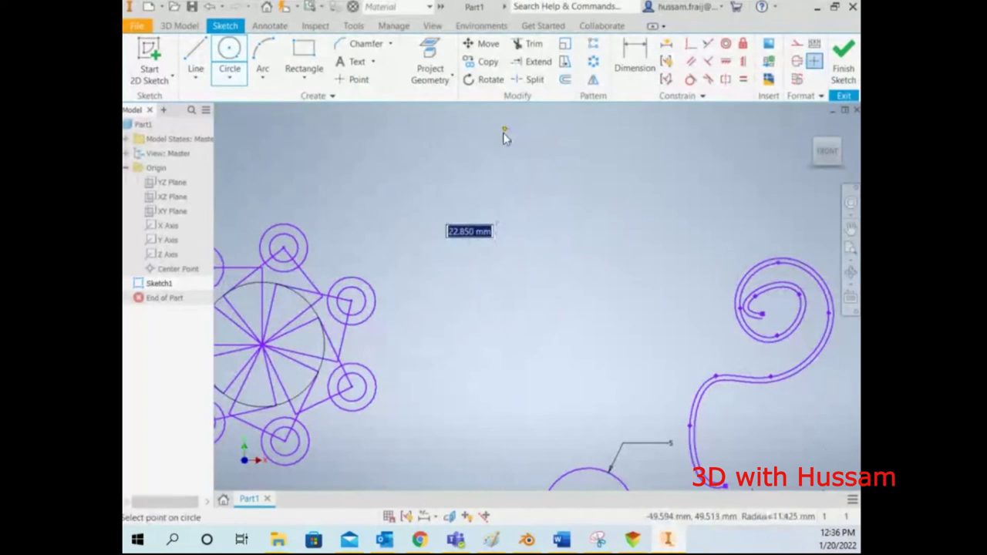
{"action": "left_click", "coordinate": [504, 131]}
{"action": "scroll", "coordinate": [501, 264], "scroll_direction": "down", "scroll_amount": 2}
{"action": "scroll", "coordinate": [488, 177], "scroll_direction": "up", "scroll_amount": 4}
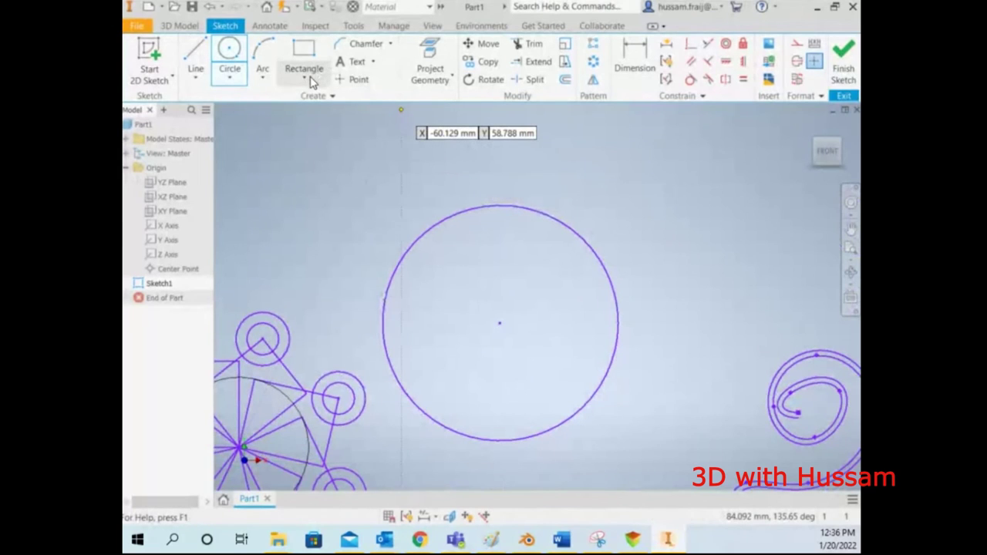
Draw a center-point arc slot centred on the circle's centre.
{"action": "left_click", "coordinate": [311, 80]}
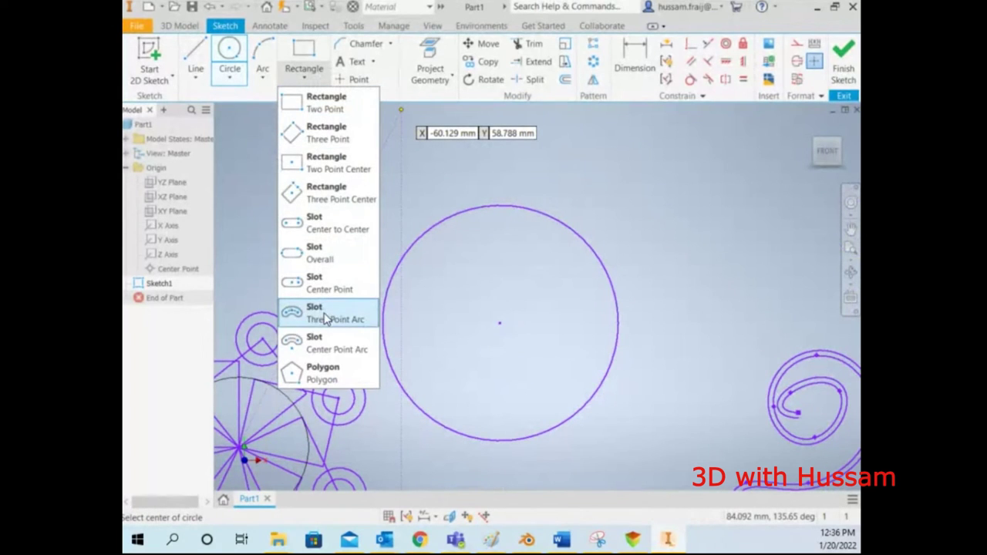
{"action": "left_click", "coordinate": [328, 343]}
{"action": "left_click", "coordinate": [500, 322]}
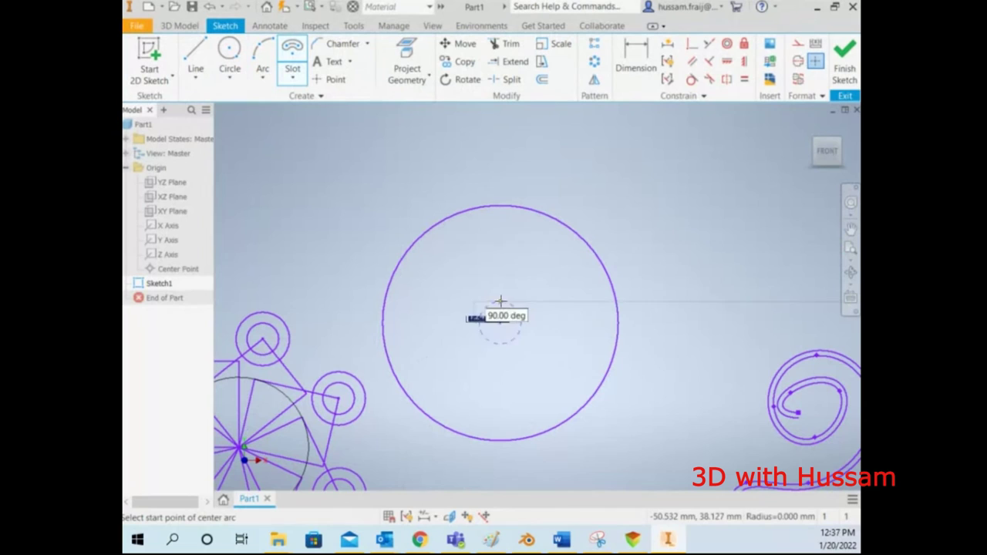
{"action": "left_click", "coordinate": [502, 178]}
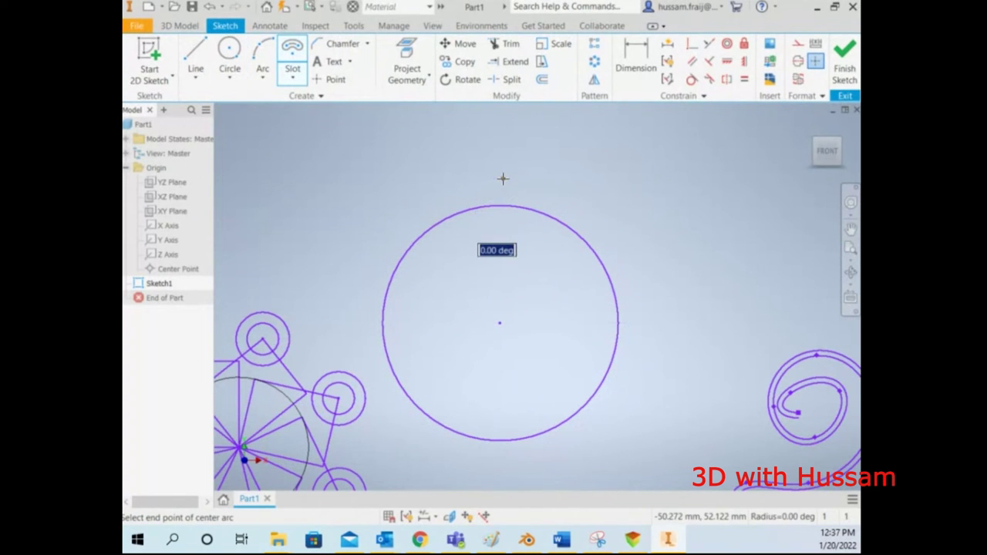
{"action": "left_click", "coordinate": [569, 190]}
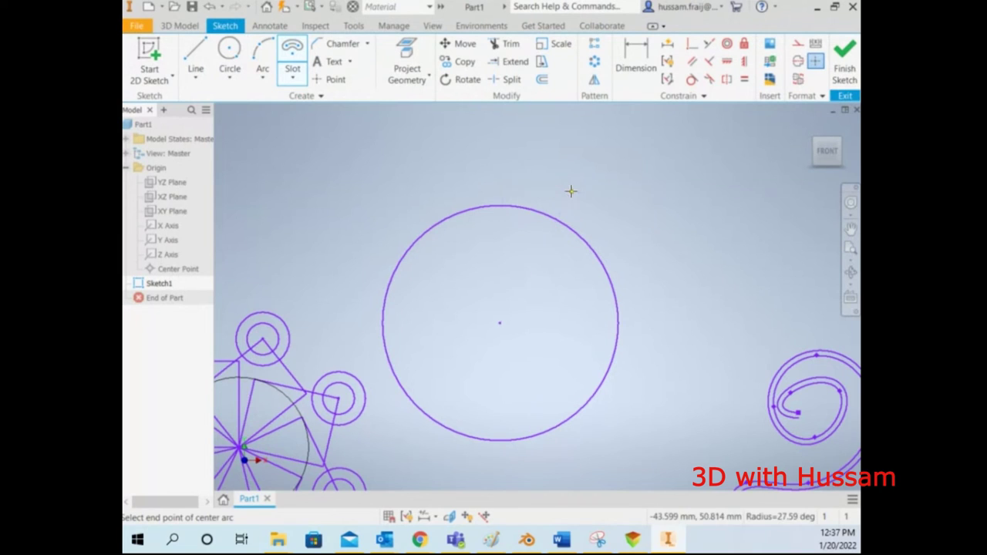
{"action": "left_click", "coordinate": [573, 186]}
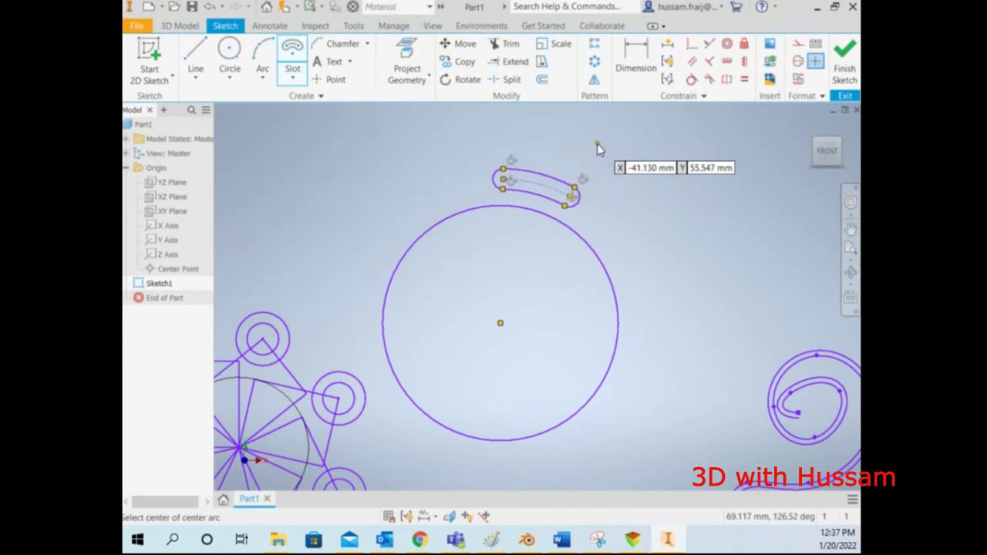
{"action": "key", "text": "Escape"}
Pattern the slot six times over 360° around the big circle's centre.
{"action": "left_click", "coordinate": [593, 61]}
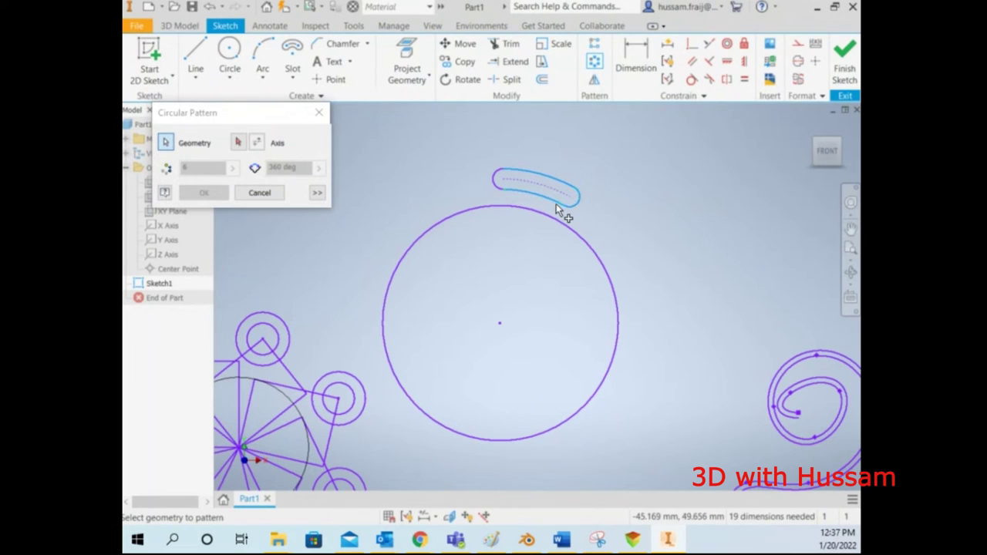
{"action": "left_click", "coordinate": [238, 142]}
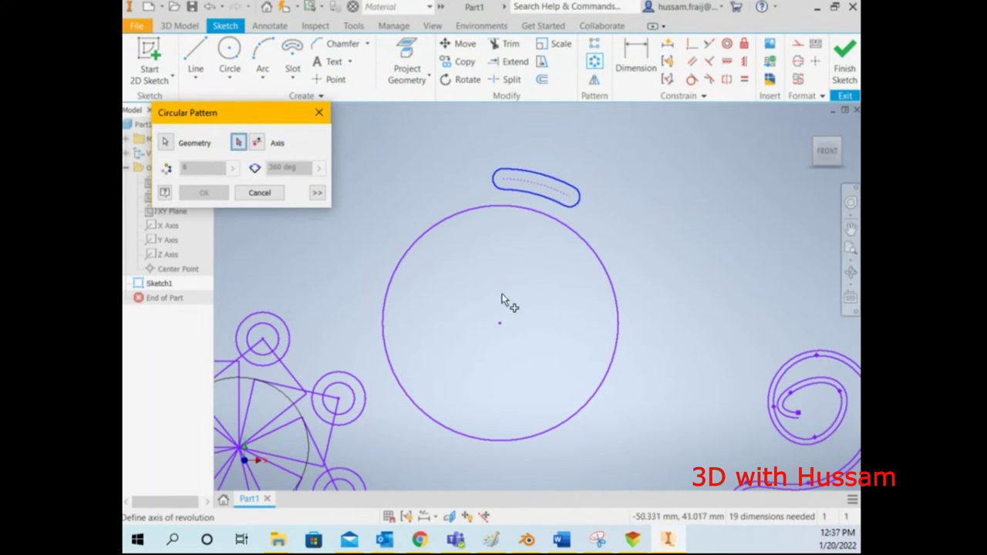
{"action": "left_click", "coordinate": [500, 323]}
{"action": "left_click", "coordinate": [225, 198]}
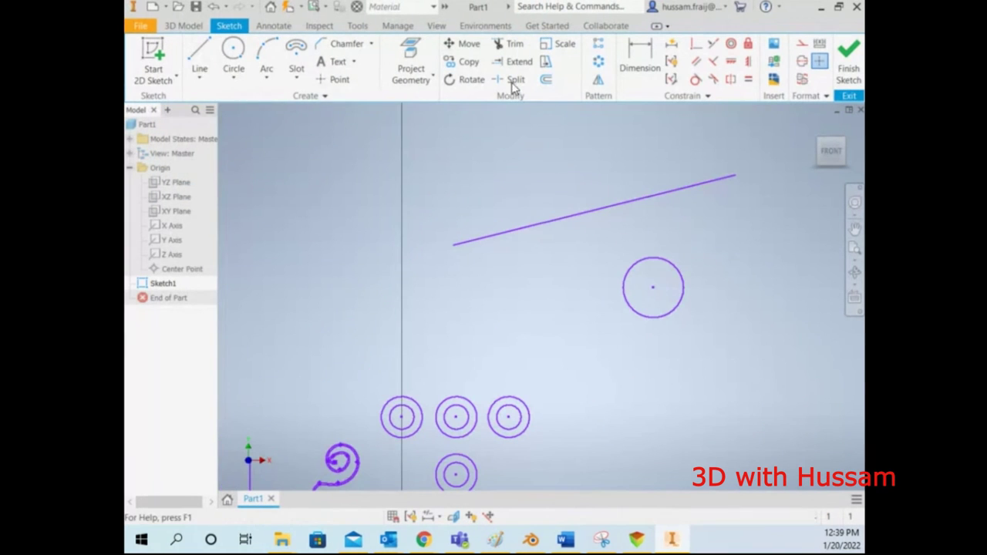
Move the small circle, using its centre as the base point, closer to the slanted line.
{"action": "left_click", "coordinate": [462, 43]}
{"action": "left_click_drag", "start_coordinate": [704, 254], "coordinate": [621, 353]}
{"action": "left_click", "coordinate": [264, 121]}
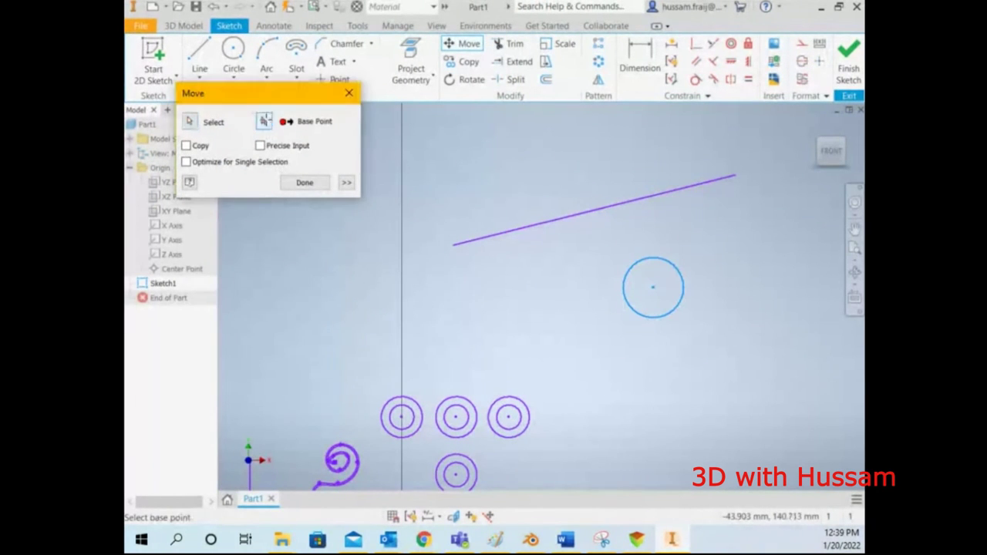
{"action": "left_click", "coordinate": [657, 289]}
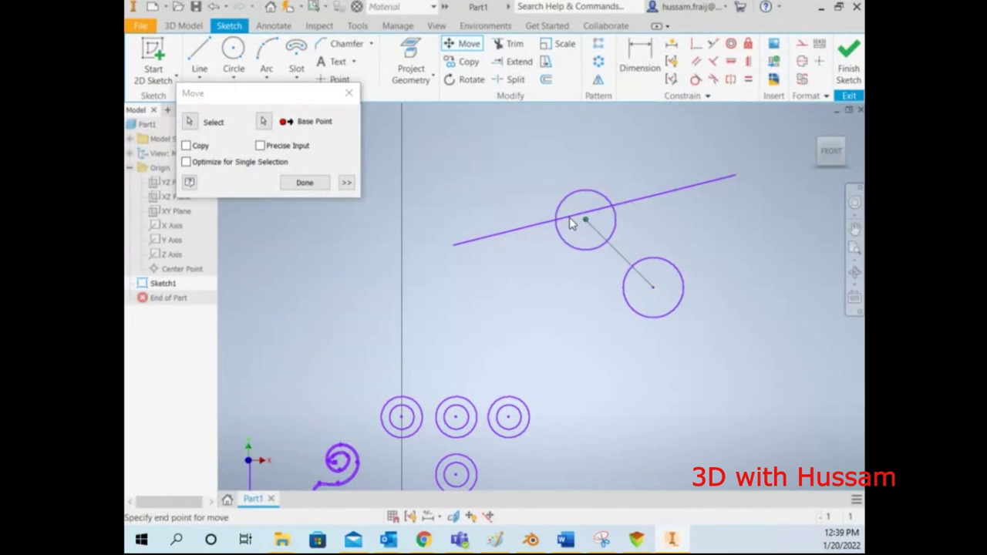
{"action": "left_click", "coordinate": [713, 271]}
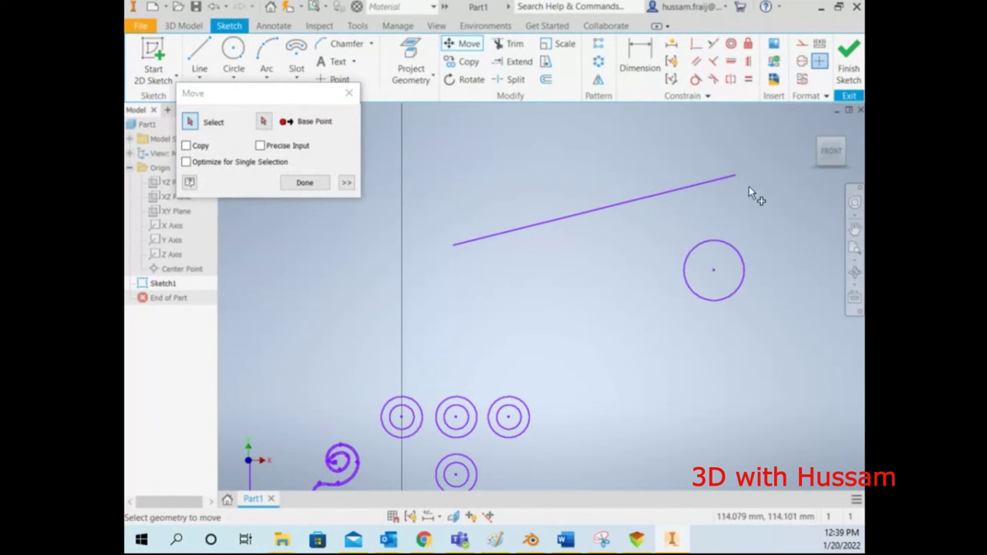
Constrain the small circle's centre coincident with the slanted line's midpoint.
{"action": "left_click", "coordinate": [696, 44]}
{"action": "left_click", "coordinate": [713, 270]}
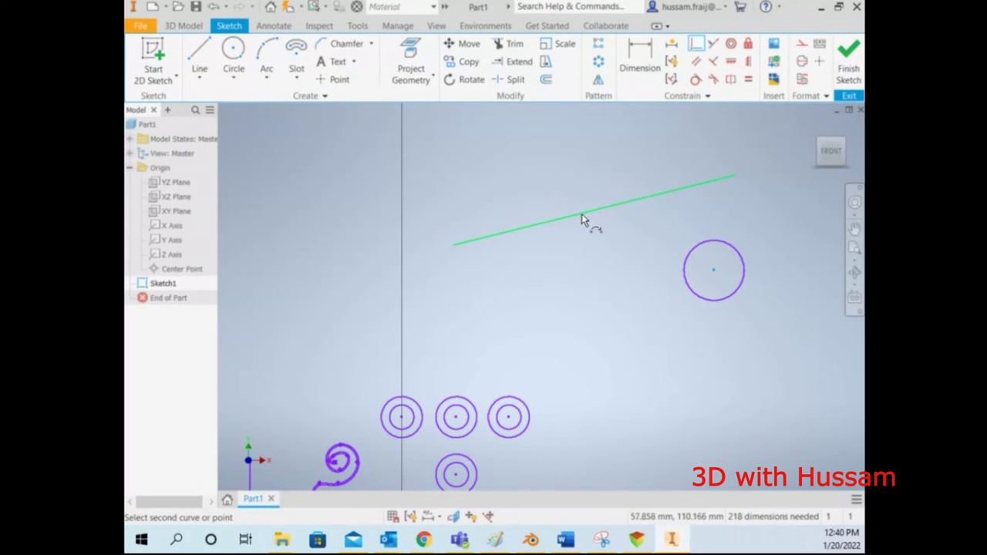
{"action": "left_click", "coordinate": [595, 211]}
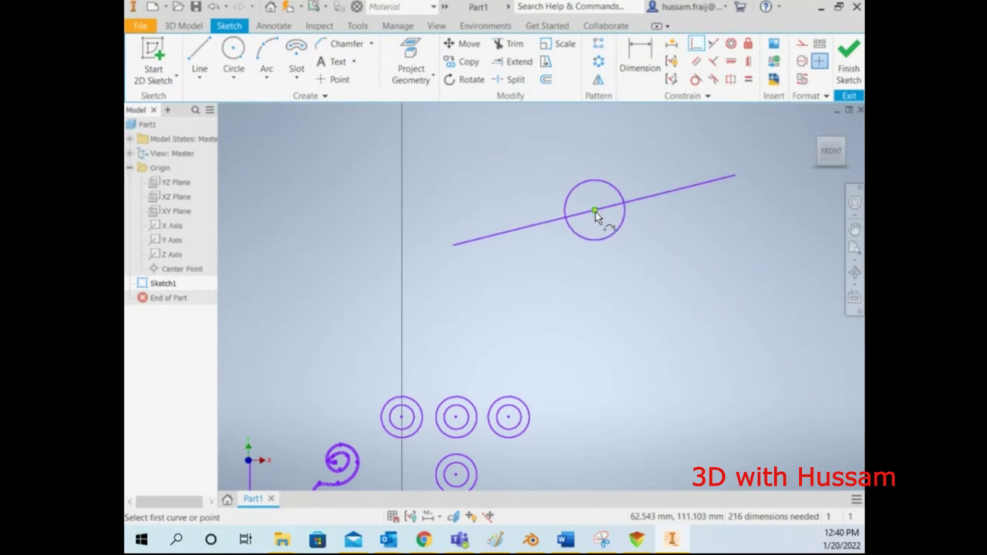
{"action": "key", "text": "Escape"}
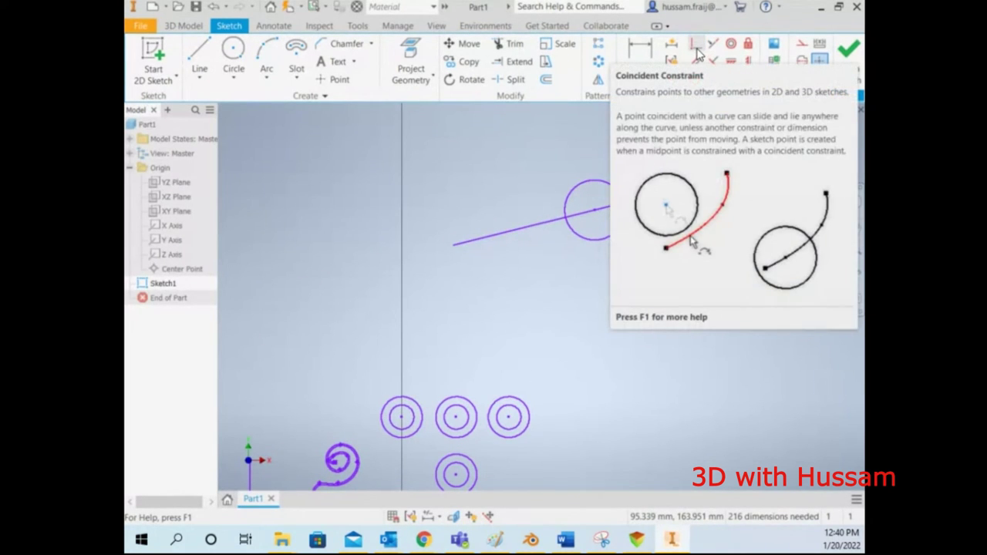
Draw a short horizontal line and a second horizontal line at the lower right.
{"action": "left_click", "coordinate": [189, 70]}
{"action": "left_click", "coordinate": [472, 321]}
{"action": "left_click", "coordinate": [565, 320]}
{"action": "key", "text": "Escape"}
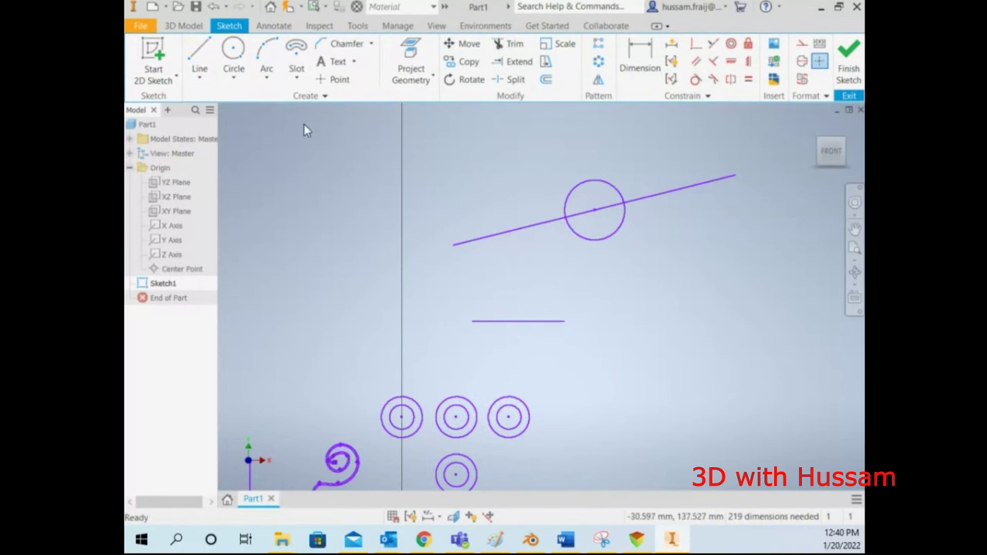
{"action": "left_click", "coordinate": [199, 55]}
{"action": "left_click", "coordinate": [642, 402]}
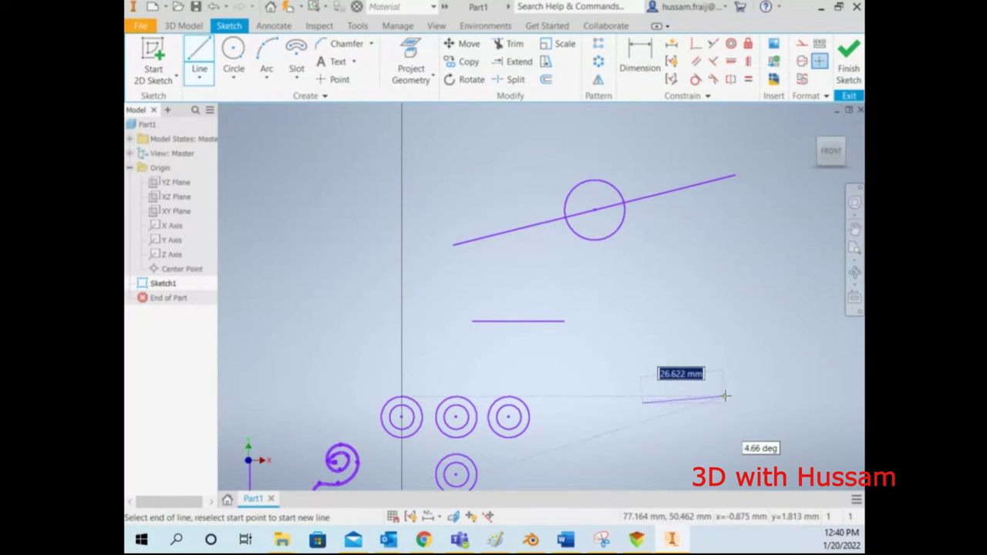
{"action": "left_click", "coordinate": [753, 402]}
{"action": "left_click", "coordinate": [734, 333]}
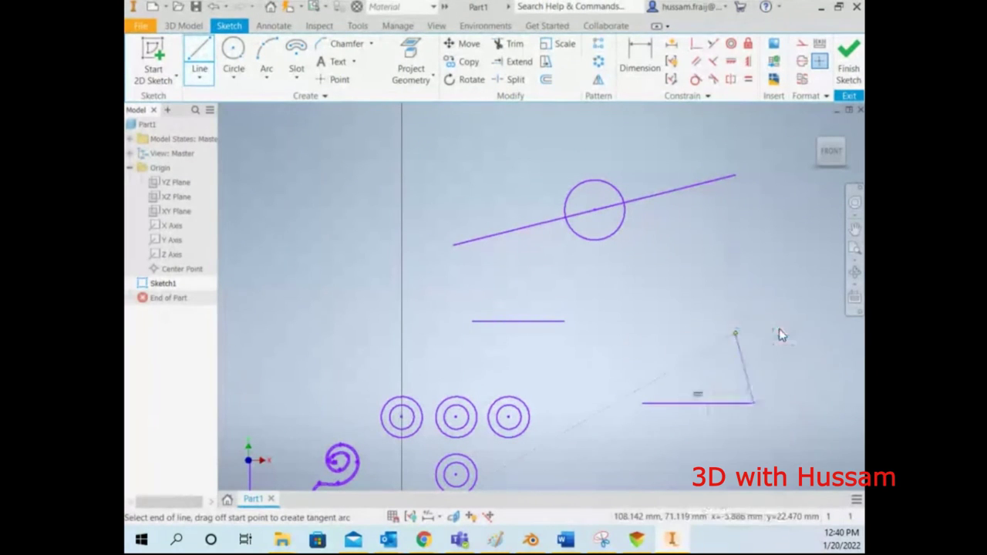
{"action": "key", "text": "Escape"}
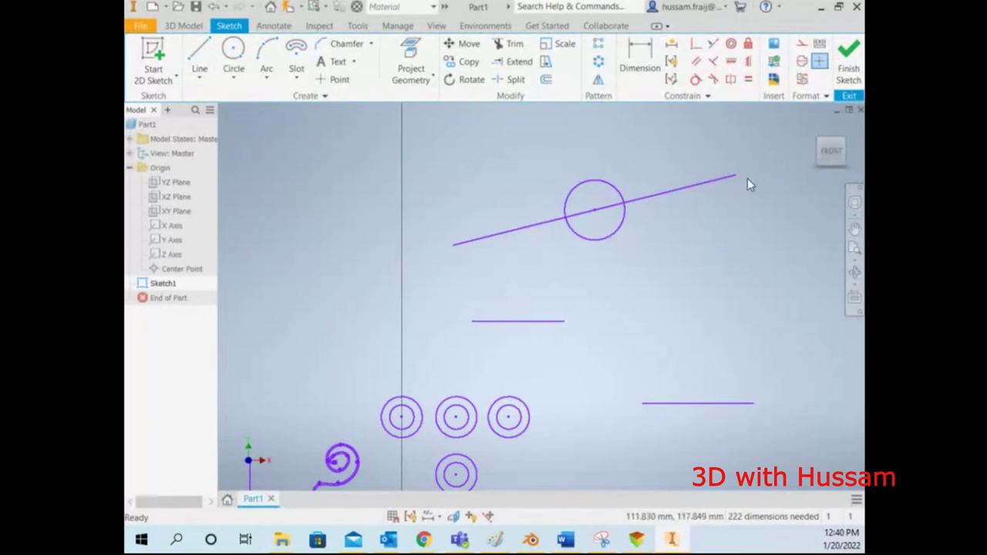
Make the lower-right line collinear with the left line, then undo it.
{"action": "left_click", "coordinate": [713, 43]}
{"action": "left_click", "coordinate": [703, 409]}
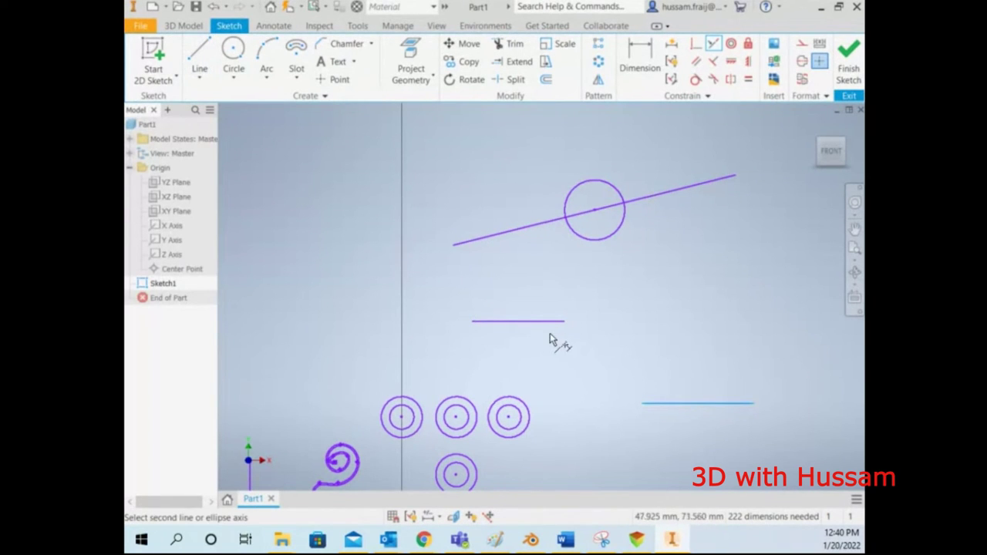
{"action": "left_click", "coordinate": [542, 329]}
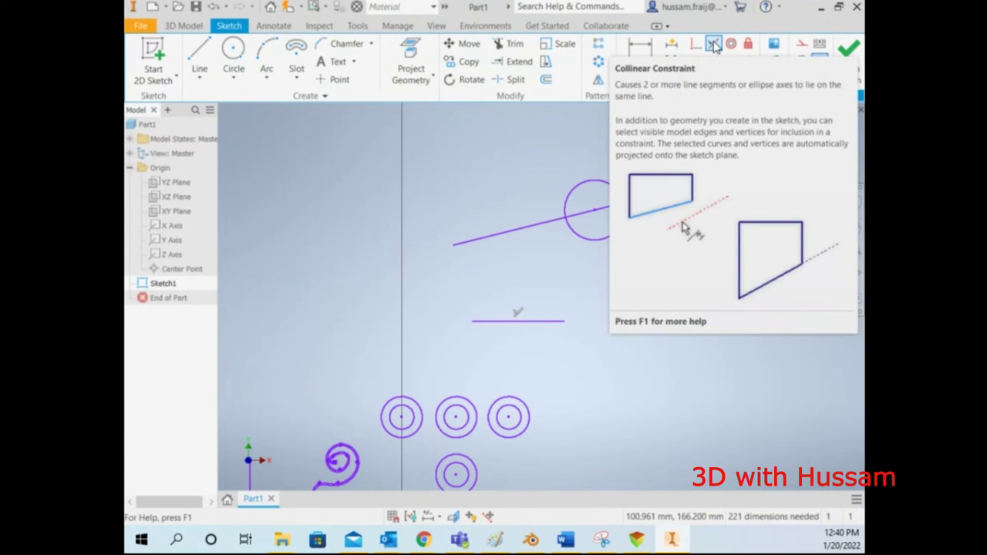
{"action": "key", "text": "ctrl+z"}
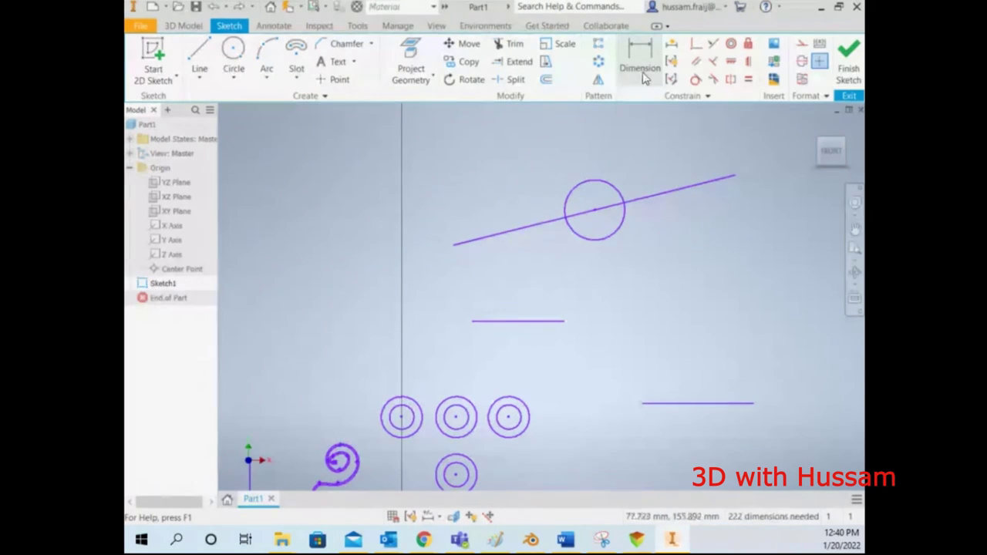
Dimension the short horizontal line to 15 mm.
{"action": "left_click", "coordinate": [640, 56]}
{"action": "left_click", "coordinate": [520, 322]}
{"action": "left_click", "coordinate": [525, 269]}
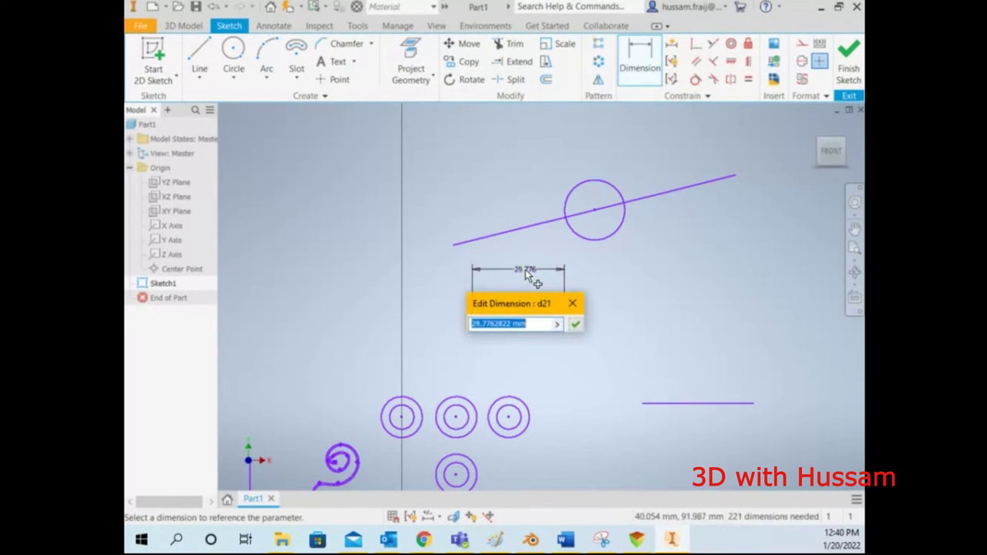
{"action": "type", "text": "15"}
{"action": "key", "text": "Return"}
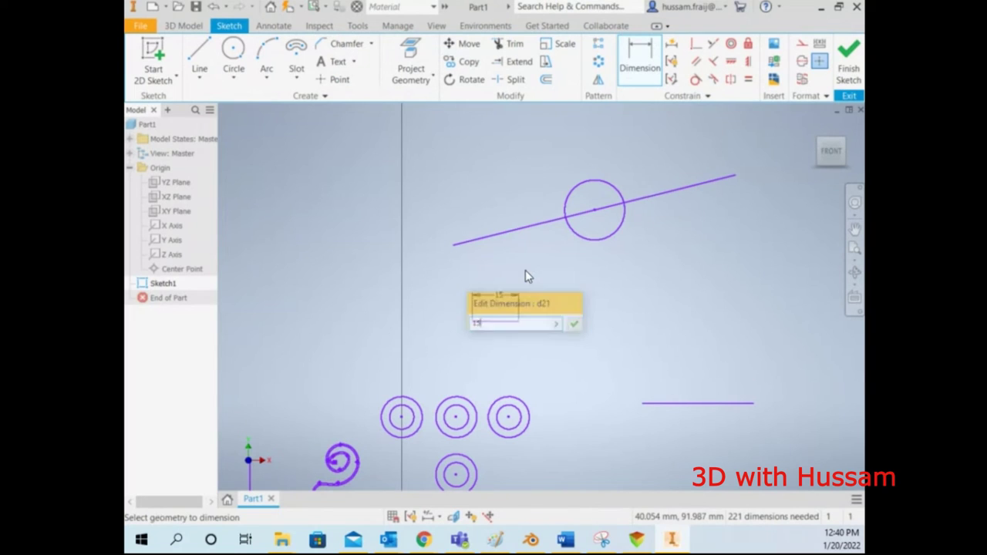
Make the lower-right line equal to the 15 mm line, and make the two circles equal in size.
{"action": "left_click", "coordinate": [750, 80]}
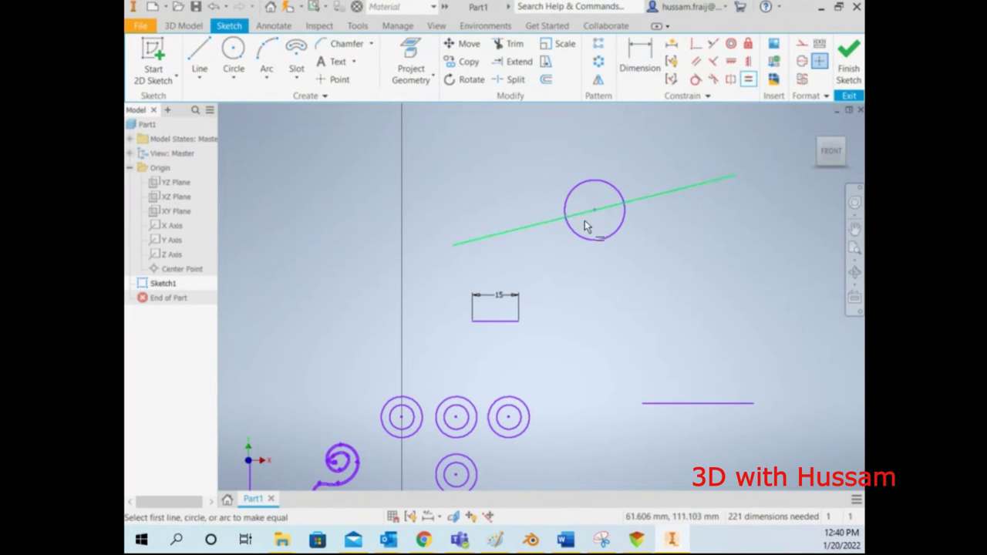
{"action": "left_click", "coordinate": [500, 321]}
{"action": "left_click", "coordinate": [675, 402]}
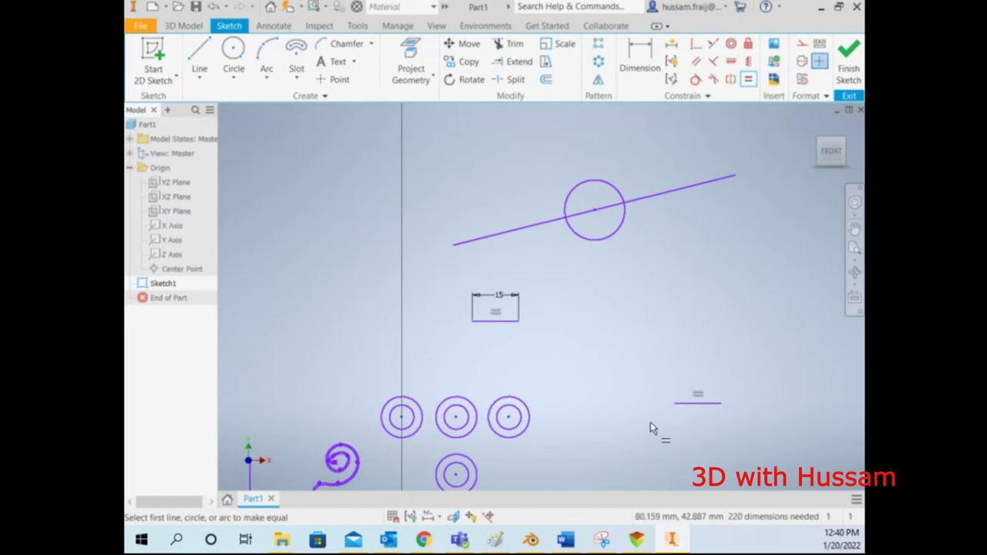
{"action": "key", "text": "Escape"}
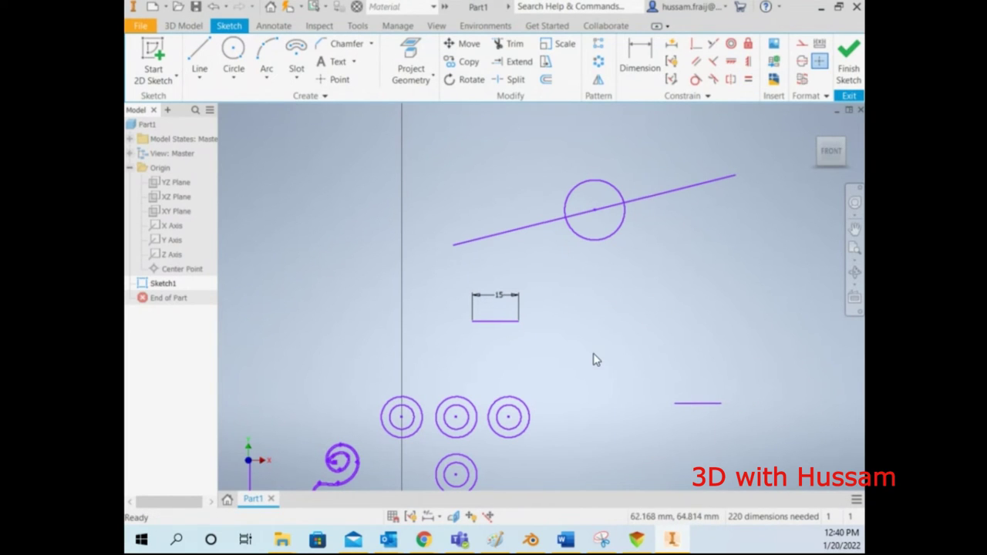
{"action": "left_click", "coordinate": [747, 78]}
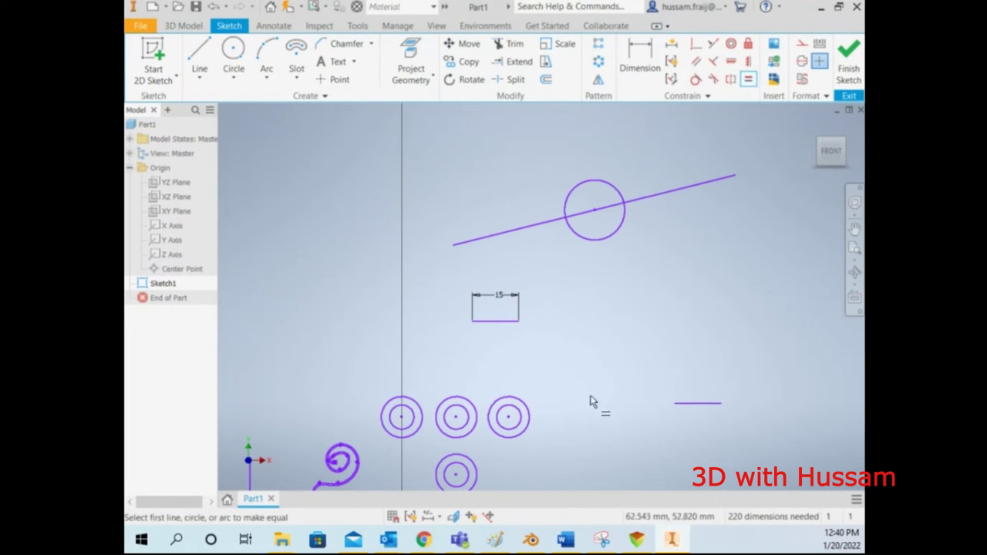
{"action": "left_click", "coordinate": [527, 432]}
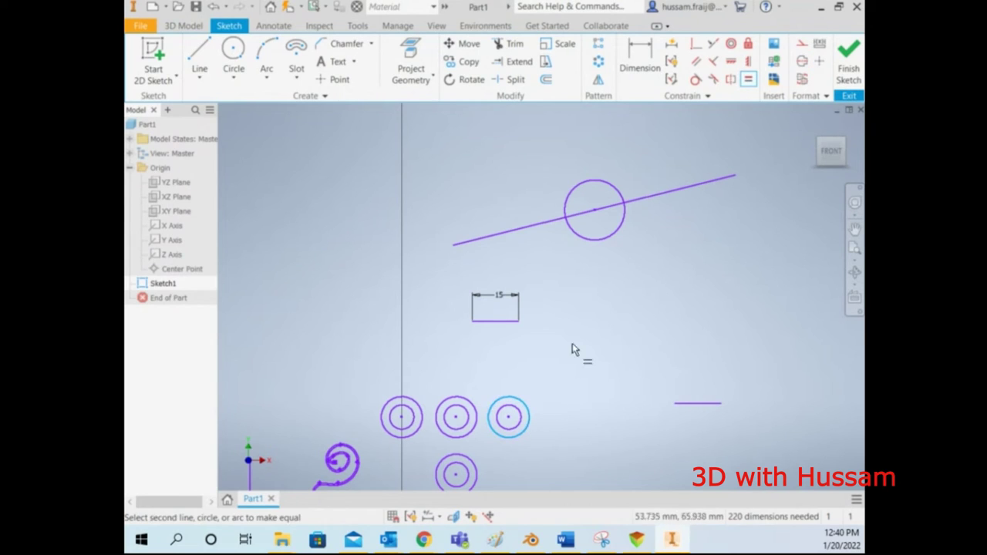
{"action": "left_click", "coordinate": [609, 236]}
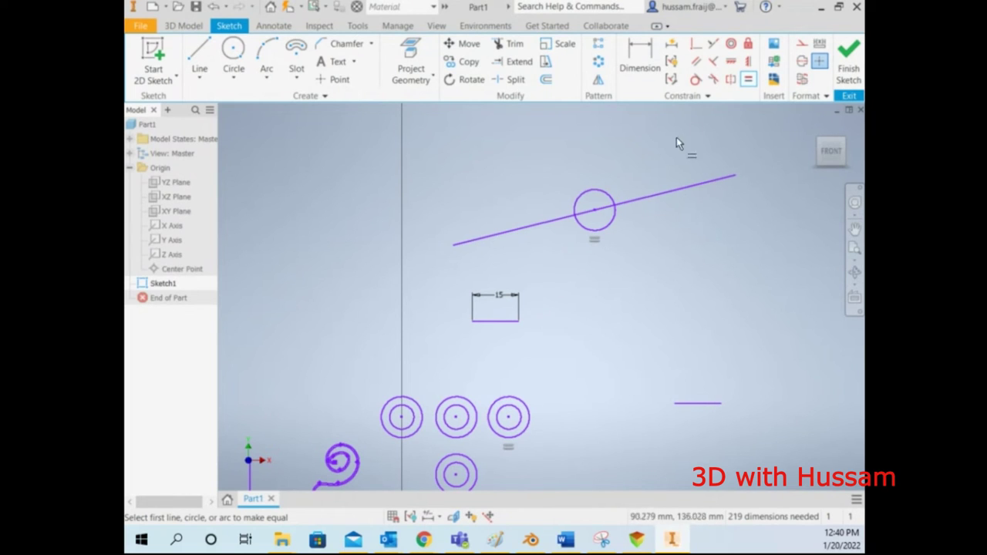
Make the short right line collinear with the 15 mm line and drag it upward.
{"action": "left_click", "coordinate": [713, 44]}
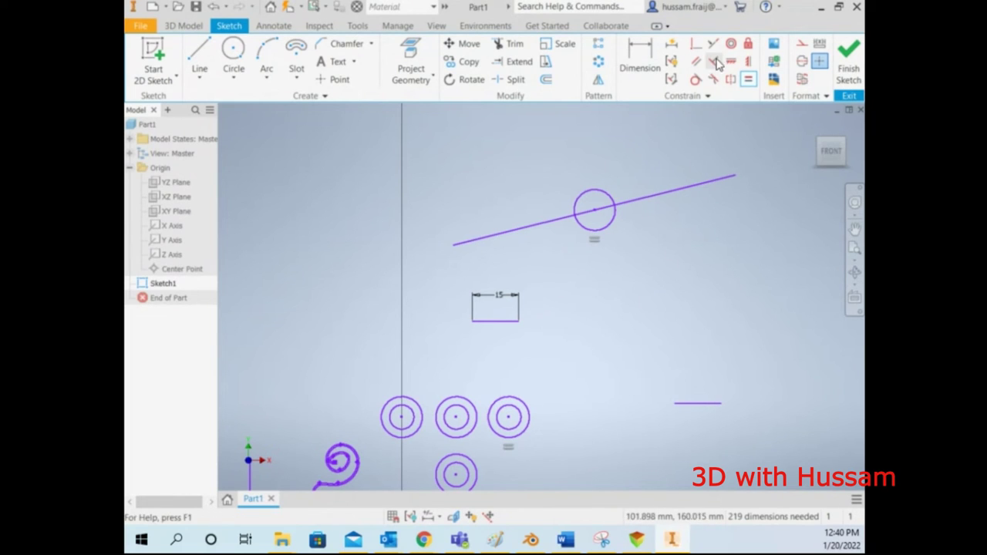
{"action": "left_click", "coordinate": [697, 402]}
{"action": "left_click", "coordinate": [506, 331]}
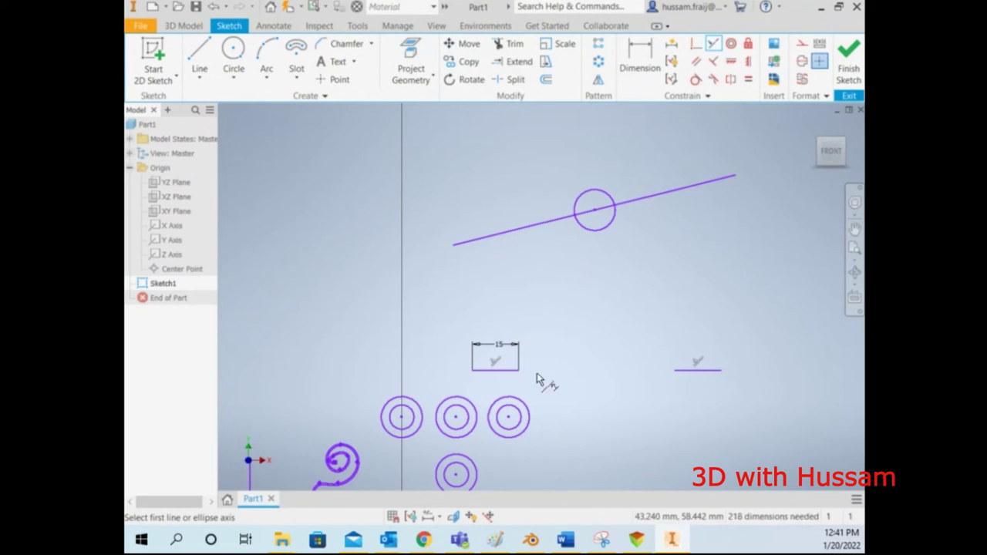
{"action": "right_click", "coordinate": [664, 345]}
{"action": "left_click", "coordinate": [697, 375]}
{"action": "left_click_drag", "start_coordinate": [696, 373], "coordinate": [623, 328]}
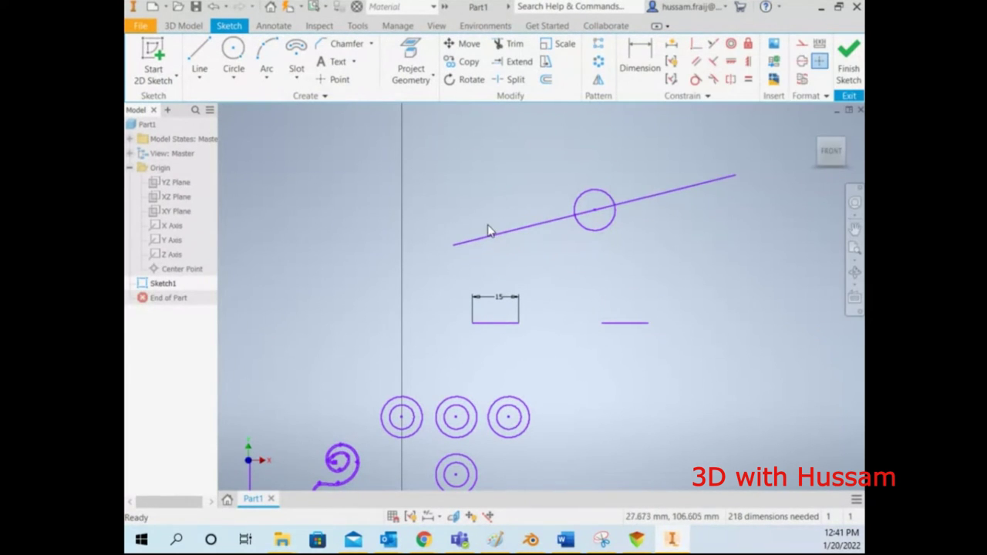
Draw a large circle and a small circle beside it.
{"action": "scroll", "coordinate": [488, 230], "scroll_direction": "down", "scroll_amount": 2}
{"action": "left_click", "coordinate": [233, 54]}
{"action": "left_click", "coordinate": [353, 193]}
{"action": "left_click", "coordinate": [391, 222]}
{"action": "left_click", "coordinate": [430, 165]}
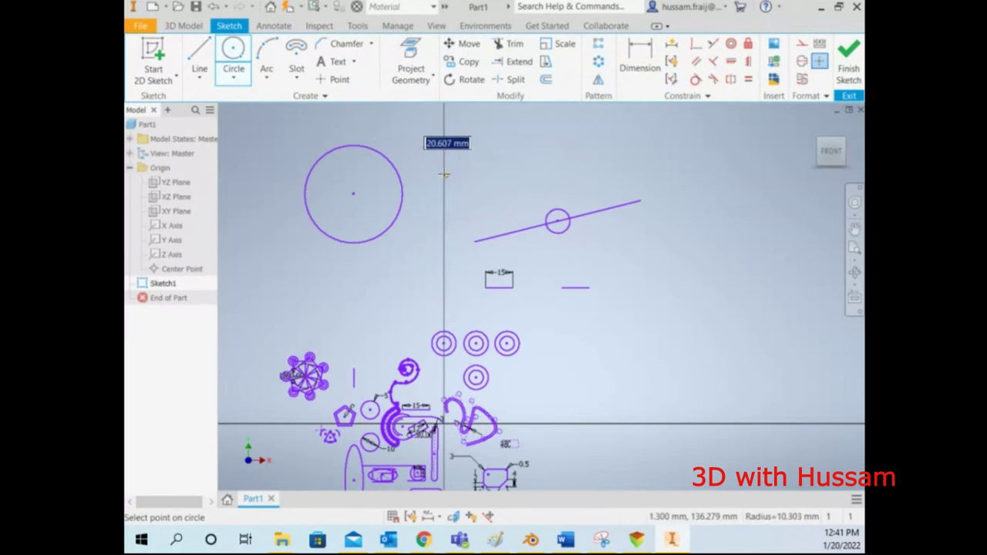
{"action": "left_click", "coordinate": [444, 175]}
{"action": "key", "text": "Escape"}
Make the small circle concentric with the large one.
{"action": "left_click", "coordinate": [732, 45]}
{"action": "left_click", "coordinate": [450, 159]}
{"action": "left_click", "coordinate": [385, 158]}
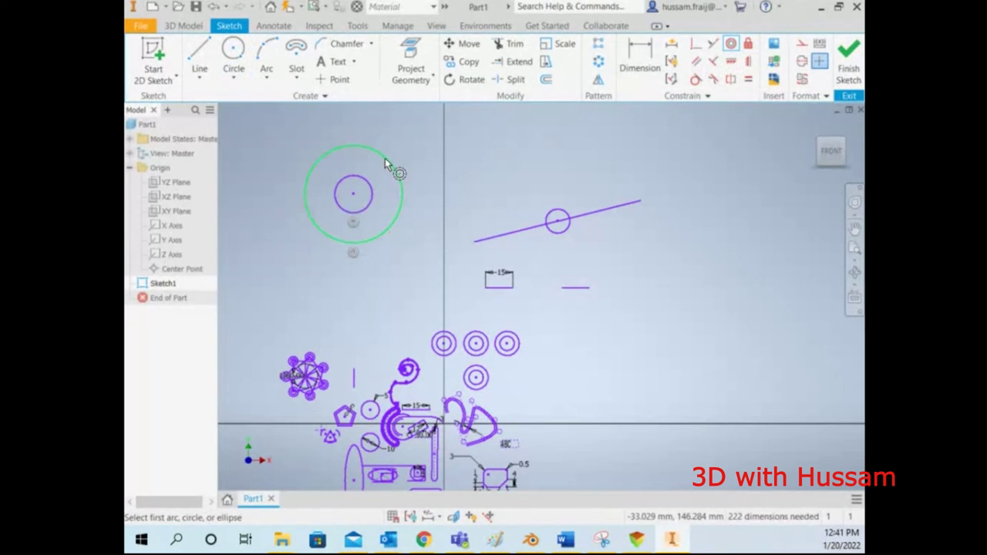
{"action": "key", "text": "Escape"}
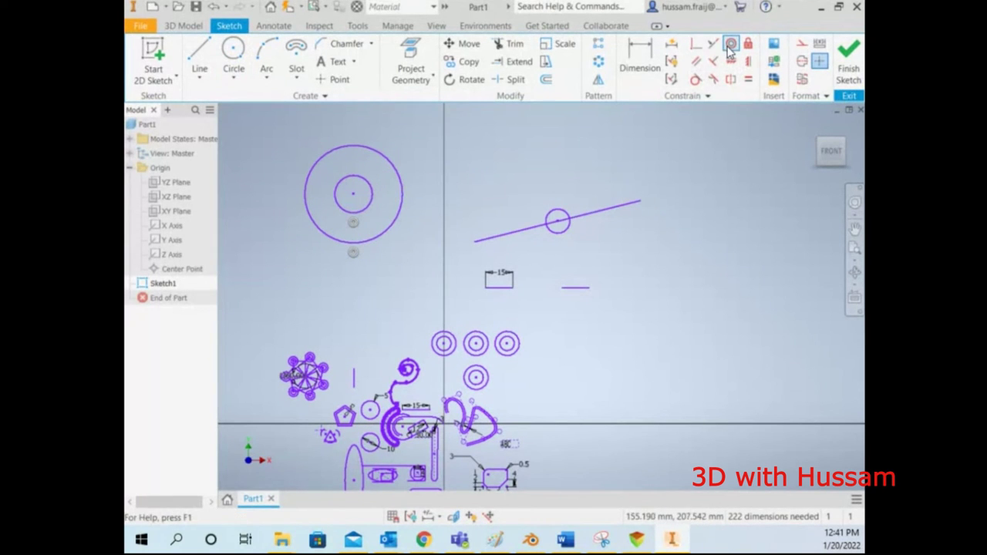
Draw a new slanted line below the long angled line.
{"action": "left_click", "coordinate": [202, 49]}
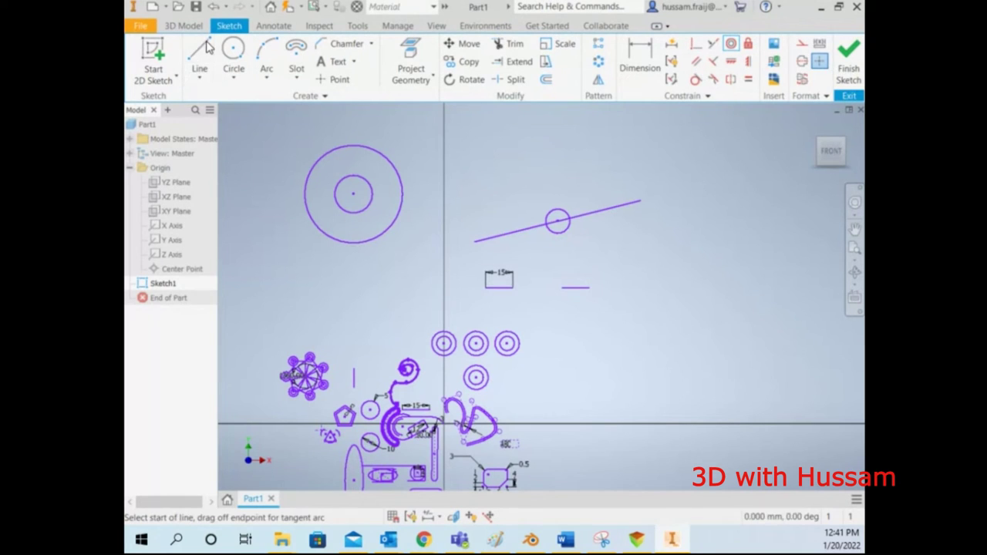
{"action": "left_click", "coordinate": [588, 248]}
{"action": "right_click", "coordinate": [702, 192]}
{"action": "left_click", "coordinate": [733, 187]}
{"action": "scroll", "coordinate": [583, 224], "scroll_direction": "up", "scroll_amount": 5}
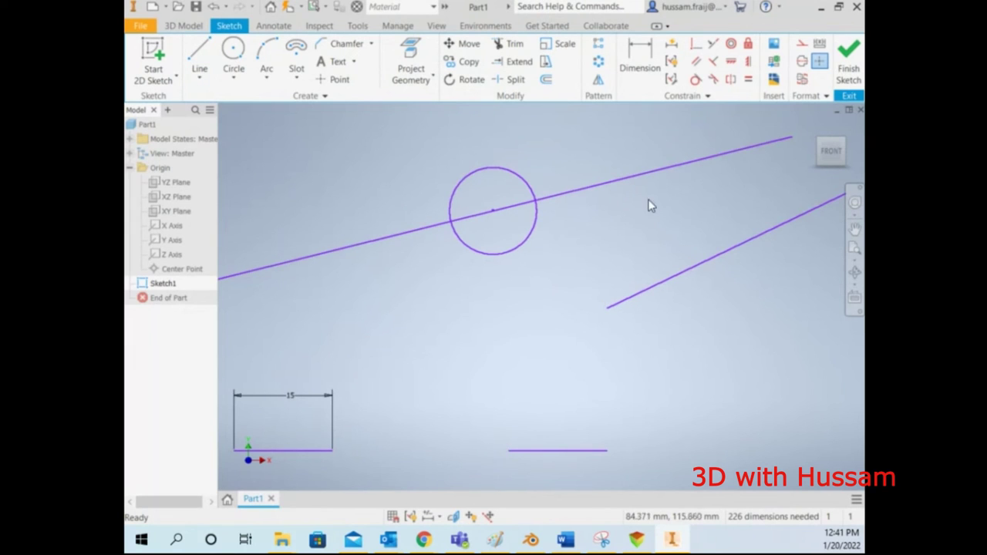
Make the new line parallel to the long angled line and drag it just below.
{"action": "left_click", "coordinate": [695, 63]}
{"action": "left_click", "coordinate": [665, 169]}
{"action": "left_click", "coordinate": [691, 264]}
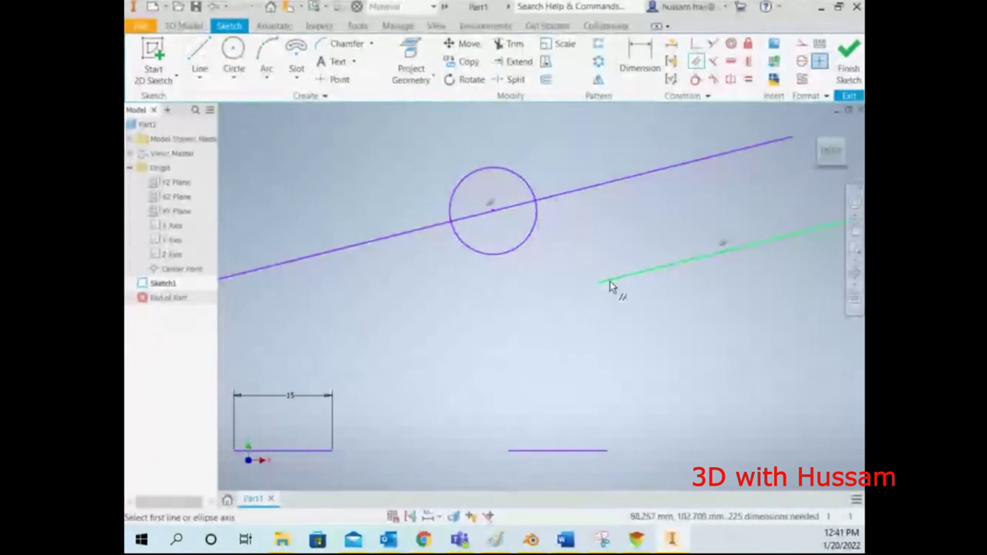
{"action": "right_click", "coordinate": [710, 208]}
{"action": "left_click", "coordinate": [748, 203]}
{"action": "mouse_move", "coordinate": [708, 256]}
{"action": "left_mouse_down"}
{"action": "mouse_move", "coordinate": [544, 323]}
{"action": "mouse_move", "coordinate": [512, 323]}
{"action": "mouse_move", "coordinate": [639, 360]}
{"action": "mouse_move", "coordinate": [511, 202]}
{"action": "mouse_move", "coordinate": [508, 185]}
{"action": "mouse_move", "coordinate": [557, 207]}
{"action": "mouse_move", "coordinate": [578, 279]}
{"action": "left_mouse_up"}
{"action": "left_click", "coordinate": [587, 354]}
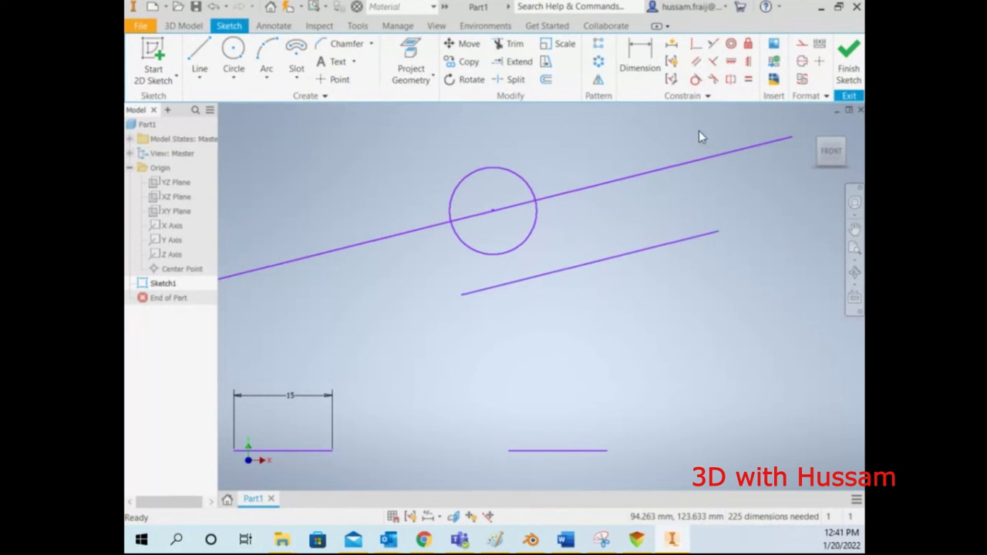
{"action": "scroll", "coordinate": [668, 222], "scroll_direction": "down", "scroll_amount": 5}
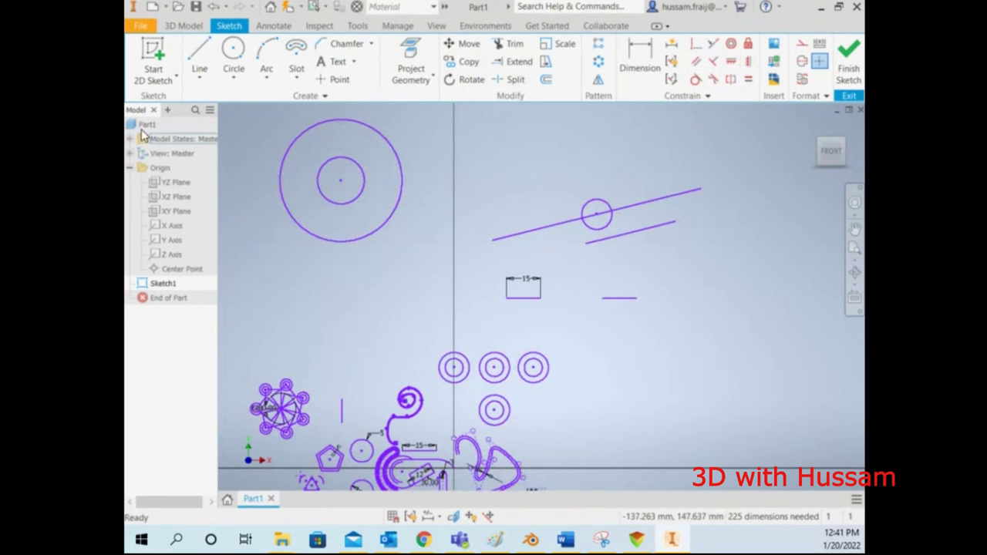
Draw a closed four-sided shape with the Line tool to the right of the sketch.
{"action": "left_click", "coordinate": [197, 62]}
{"action": "left_click", "coordinate": [700, 306]}
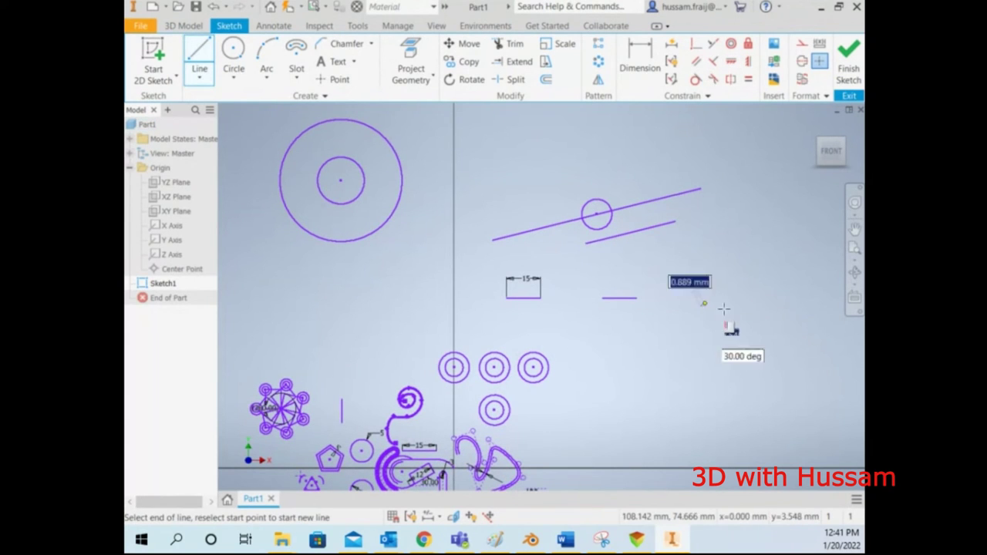
{"action": "left_click", "coordinate": [827, 338]}
{"action": "left_click", "coordinate": [832, 420]}
{"action": "left_click", "coordinate": [682, 443]}
{"action": "left_click", "coordinate": [700, 306]}
Make the shape's top edge horizontal and its left and right edges vertical.
{"action": "left_click", "coordinate": [731, 61]}
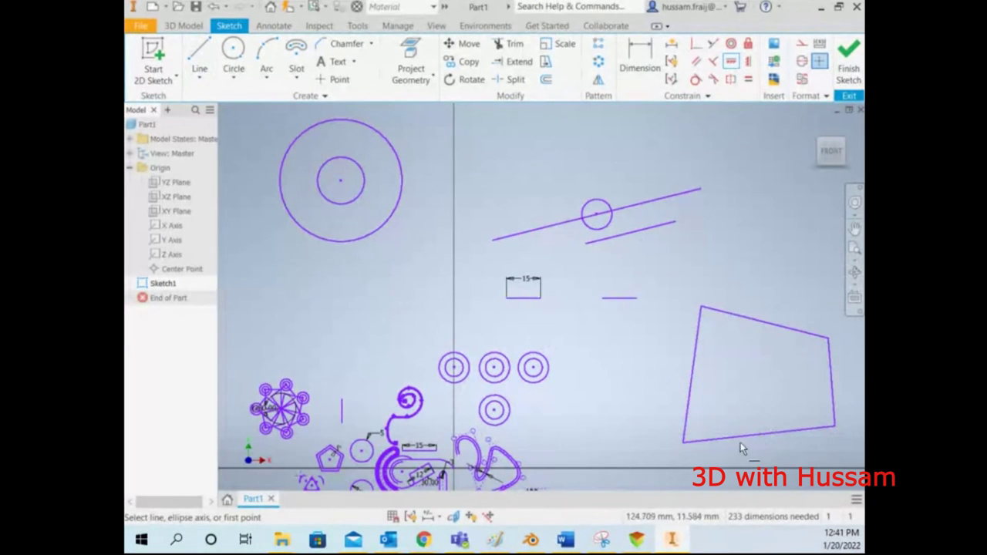
{"action": "left_click", "coordinate": [757, 330]}
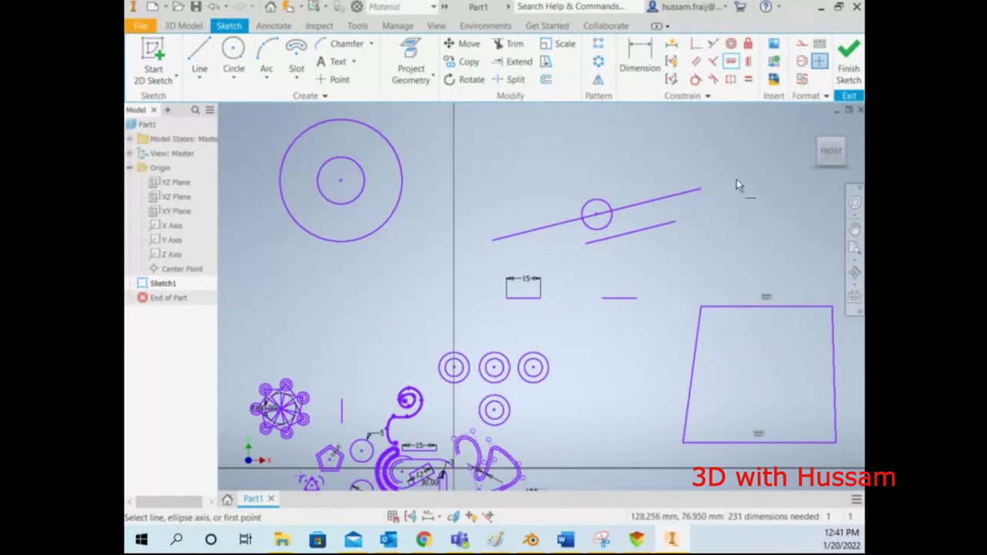
{"action": "left_click", "coordinate": [745, 61]}
{"action": "left_click", "coordinate": [696, 372]}
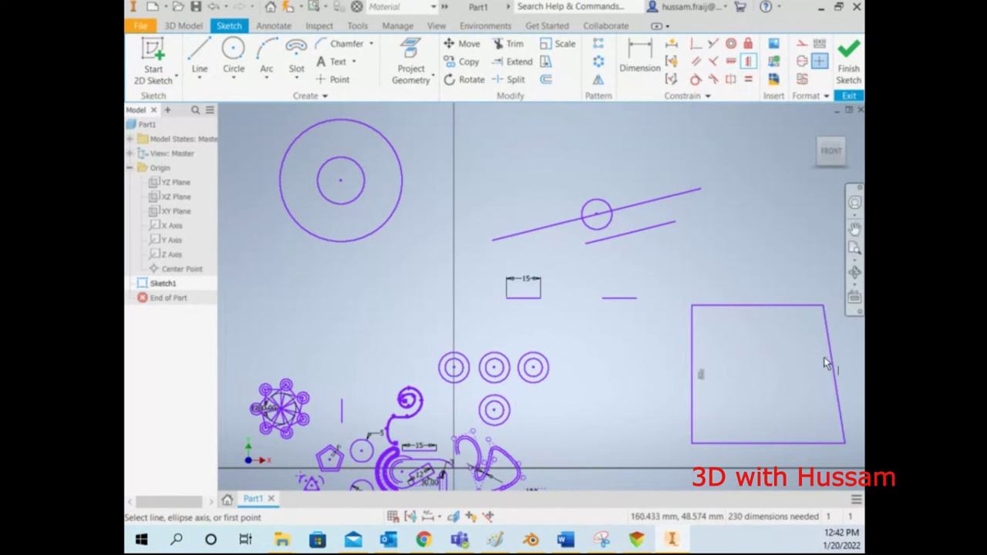
{"action": "left_click", "coordinate": [833, 356]}
{"action": "scroll", "coordinate": [674, 366], "scroll_direction": "down", "scroll_amount": 2}
{"action": "scroll", "coordinate": [765, 397], "scroll_direction": "up", "scroll_amount": 2}
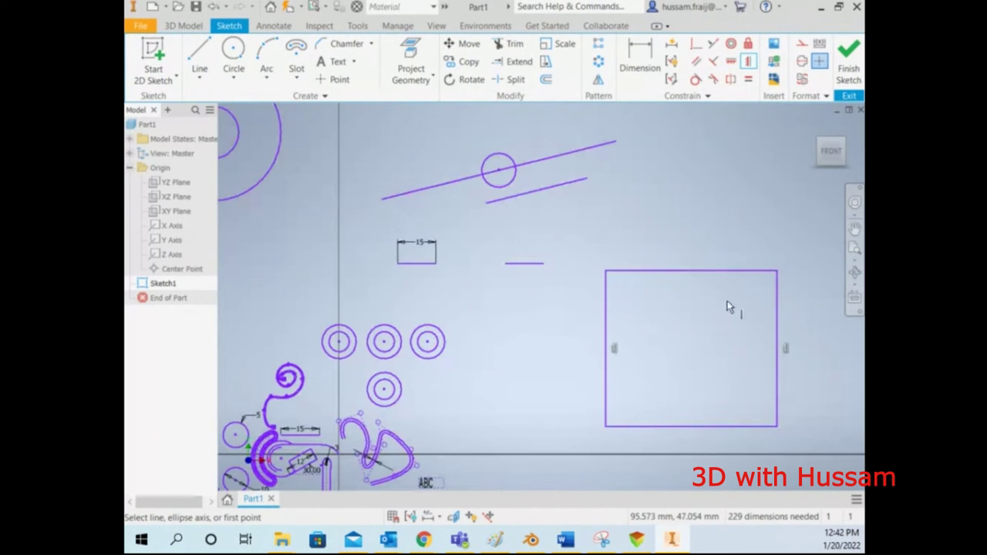
{"action": "right_click", "coordinate": [705, 255]}
{"action": "left_click", "coordinate": [737, 248]}
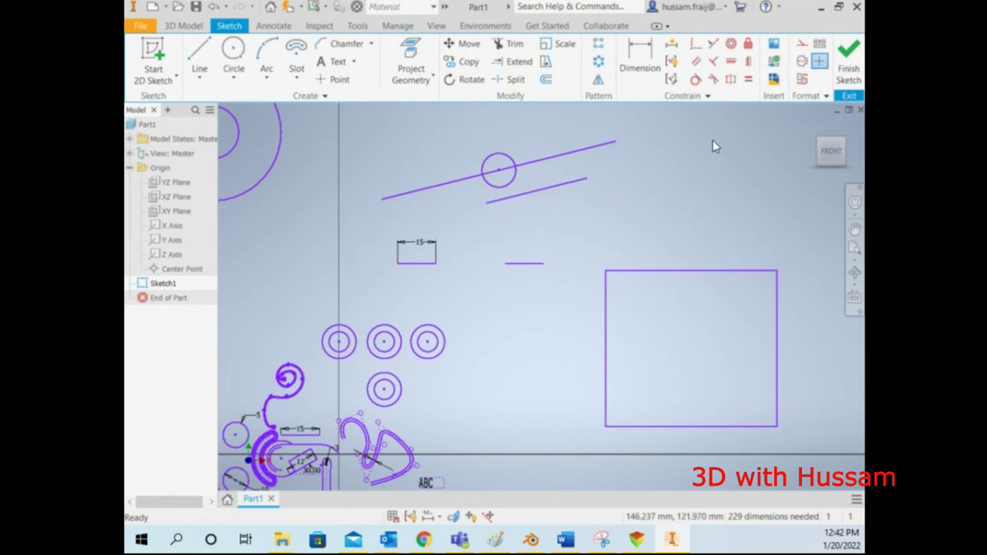
{"action": "scroll", "coordinate": [686, 257], "scroll_direction": "down", "scroll_amount": 3}
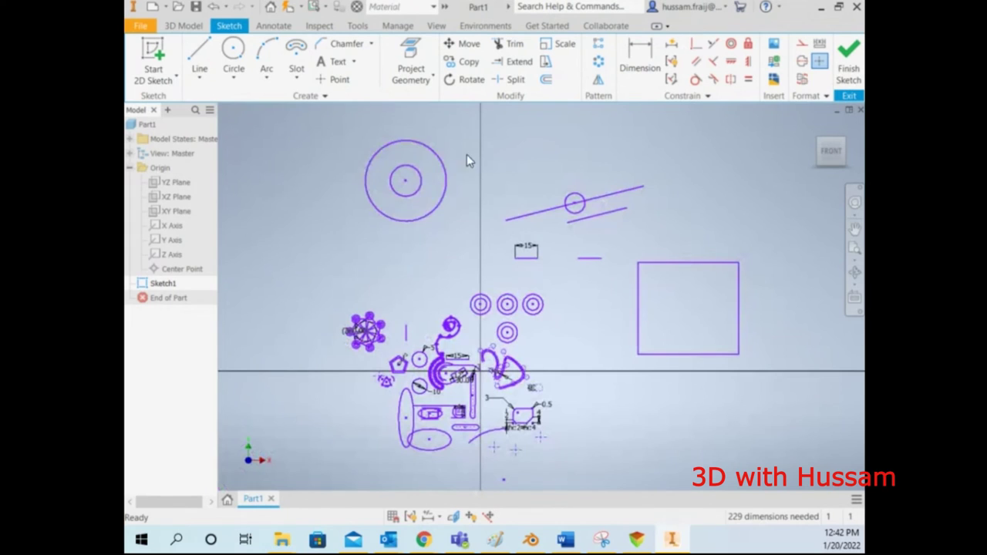
Draw four small circles inside the rectangle, two on the left and two on the right.
{"action": "left_click", "coordinate": [233, 54]}
{"action": "scroll", "coordinate": [844, 320], "scroll_direction": "up", "scroll_amount": 3}
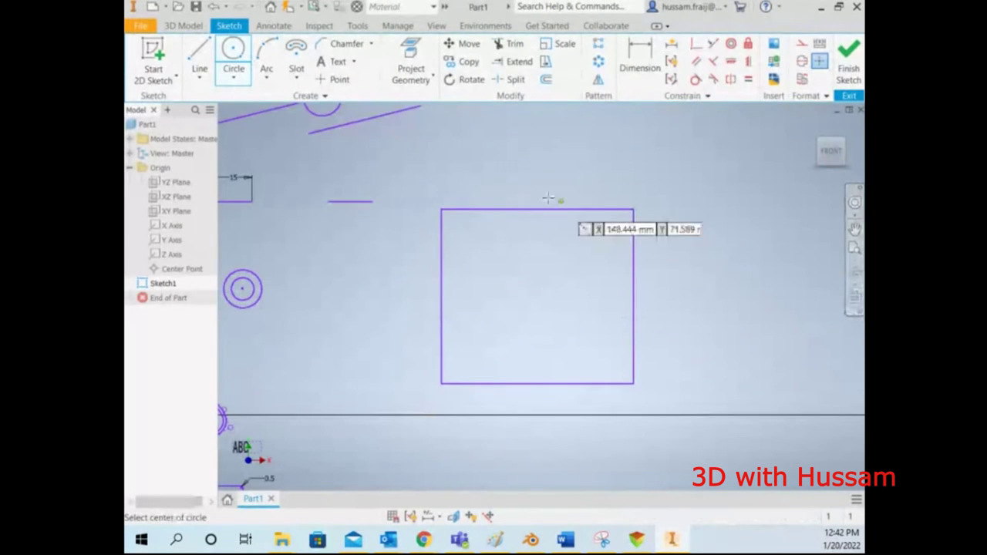
{"action": "left_click", "coordinate": [474, 250]}
{"action": "left_click", "coordinate": [495, 253]}
{"action": "left_click", "coordinate": [509, 345]}
{"action": "left_click", "coordinate": [522, 358]}
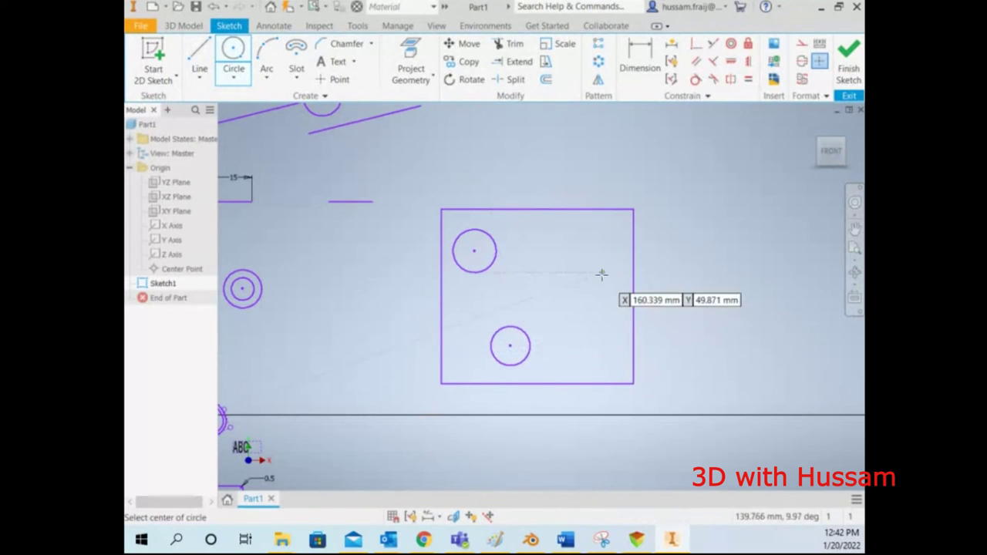
{"action": "left_click", "coordinate": [586, 238]}
{"action": "left_click", "coordinate": [599, 239]}
{"action": "left_click", "coordinate": [586, 318]}
{"action": "left_click", "coordinate": [599, 309]}
{"action": "right_click", "coordinate": [683, 260]}
{"action": "left_click", "coordinate": [727, 257]}
Align the circle centres vertically and horizontally into a grid.
{"action": "left_click", "coordinate": [752, 65]}
{"action": "left_click", "coordinate": [586, 241]}
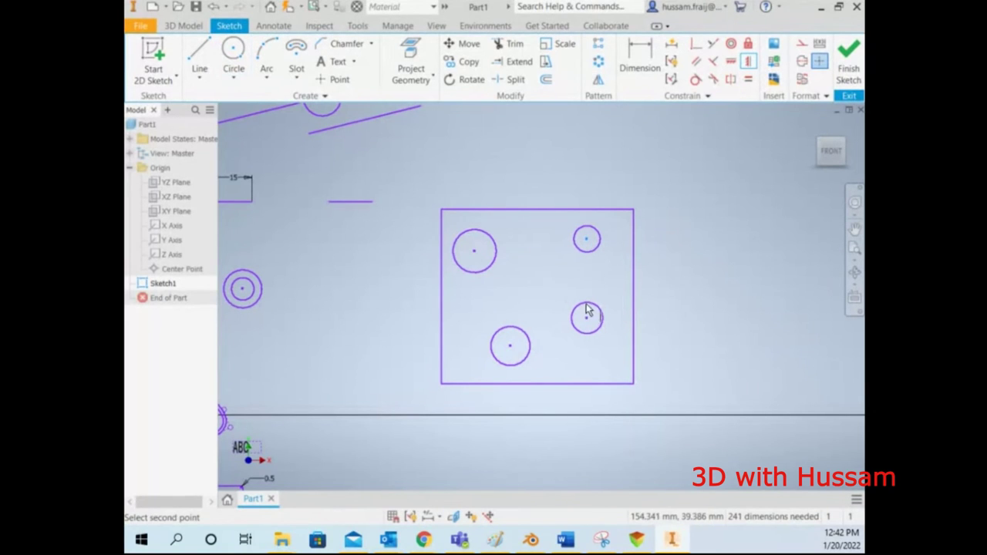
{"action": "left_click", "coordinate": [495, 266]}
{"action": "left_click", "coordinate": [512, 347]}
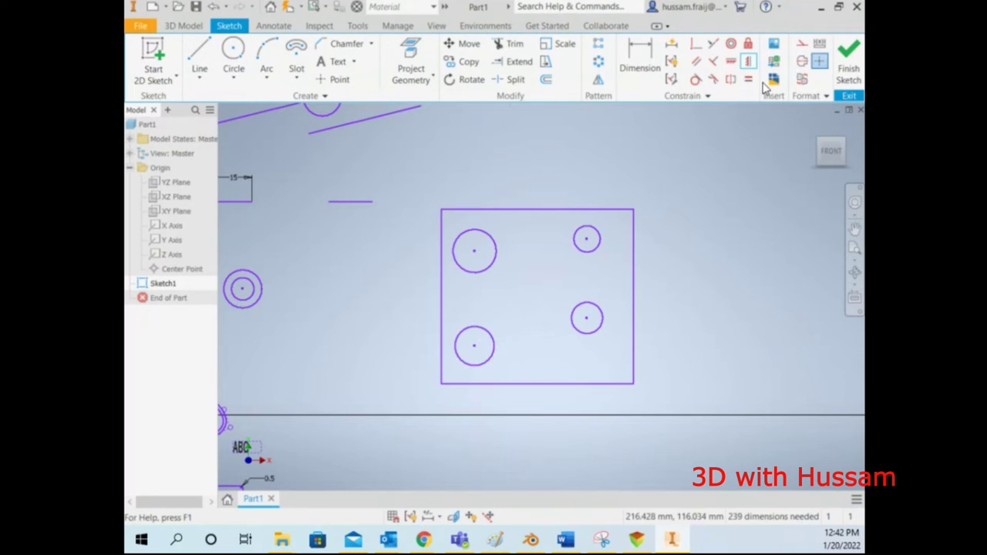
{"action": "left_click", "coordinate": [731, 62]}
{"action": "left_click", "coordinate": [475, 251]}
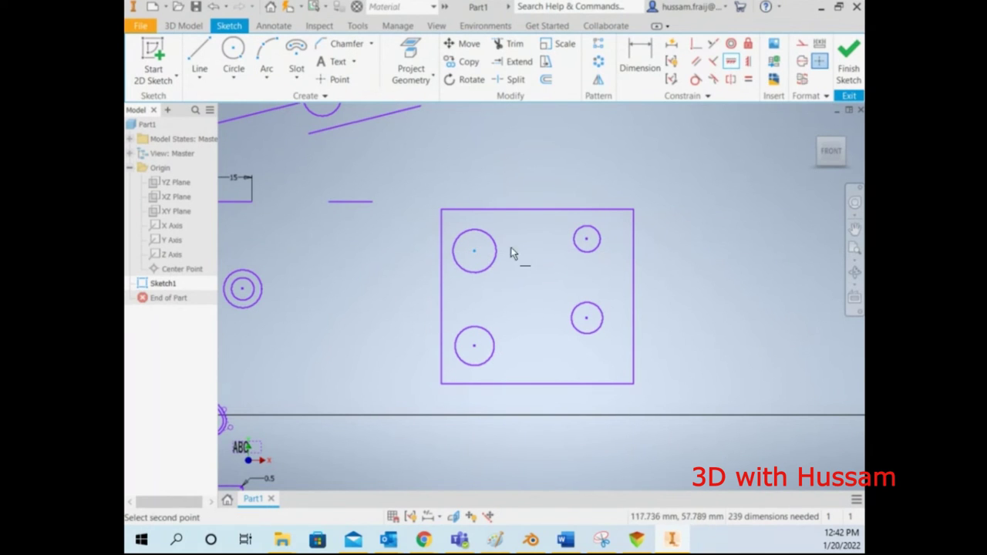
{"action": "left_click", "coordinate": [591, 241]}
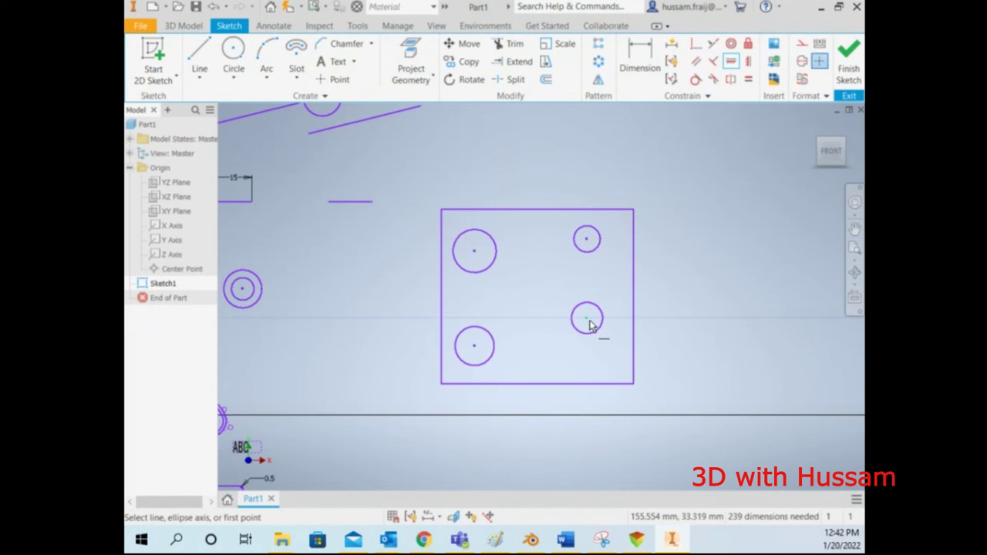
{"action": "left_click", "coordinate": [475, 349]}
{"action": "left_click", "coordinate": [475, 252]}
{"action": "left_click", "coordinate": [587, 268]}
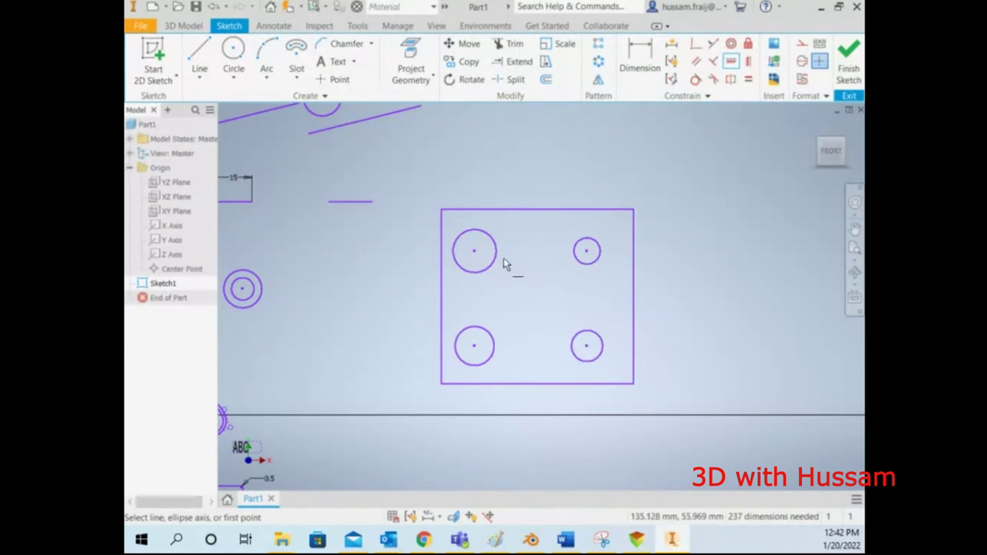
Apply Equal between the four circles and dismiss the over-constraint warning.
{"action": "left_click", "coordinate": [748, 80]}
{"action": "left_click", "coordinate": [594, 246]}
{"action": "left_click", "coordinate": [495, 252]}
{"action": "left_click", "coordinate": [490, 330]}
{"action": "left_click", "coordinate": [573, 333]}
{"action": "left_click", "coordinate": [596, 272]}
{"action": "left_click", "coordinate": [481, 331]}
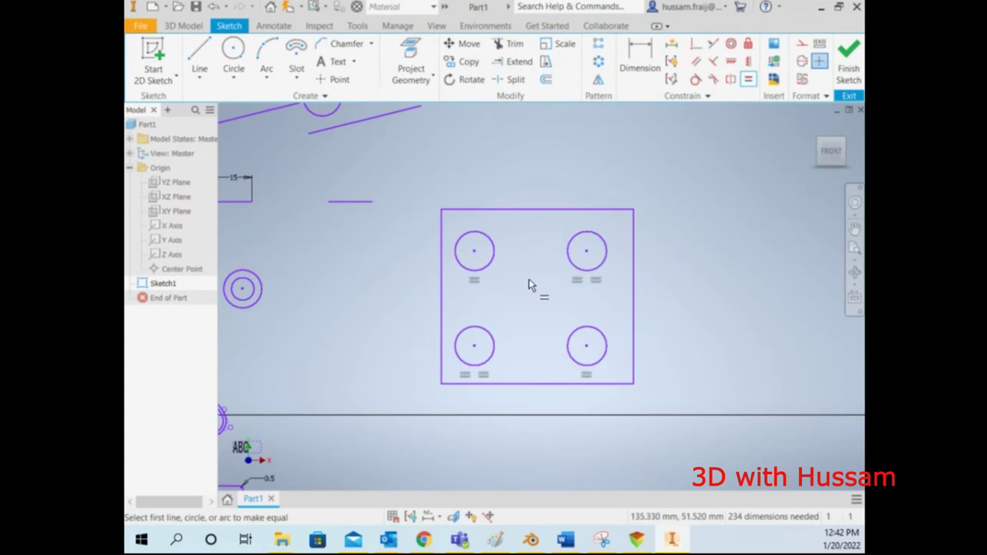
{"action": "left_click", "coordinate": [598, 333]}
{"action": "left_click", "coordinate": [494, 252]}
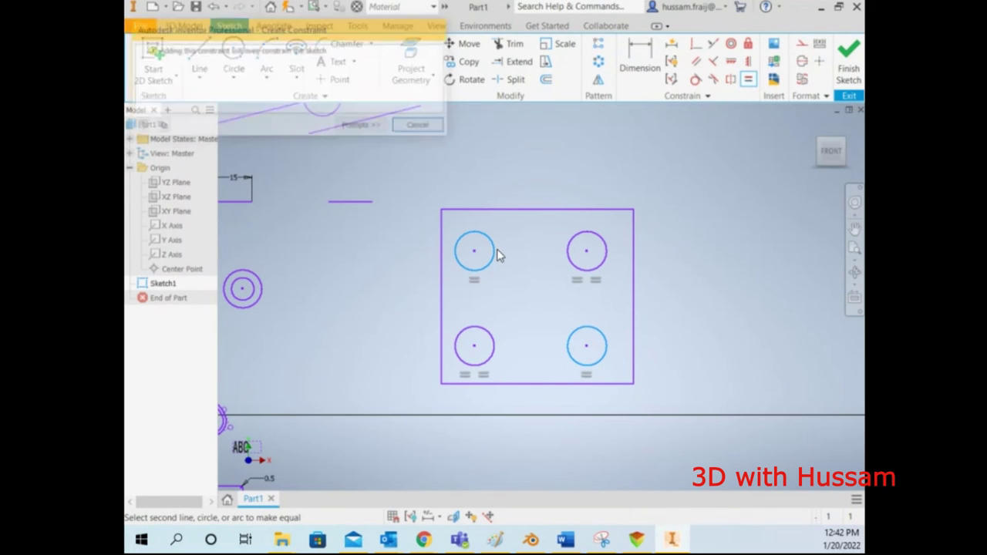
{"action": "left_click", "coordinate": [420, 127]}
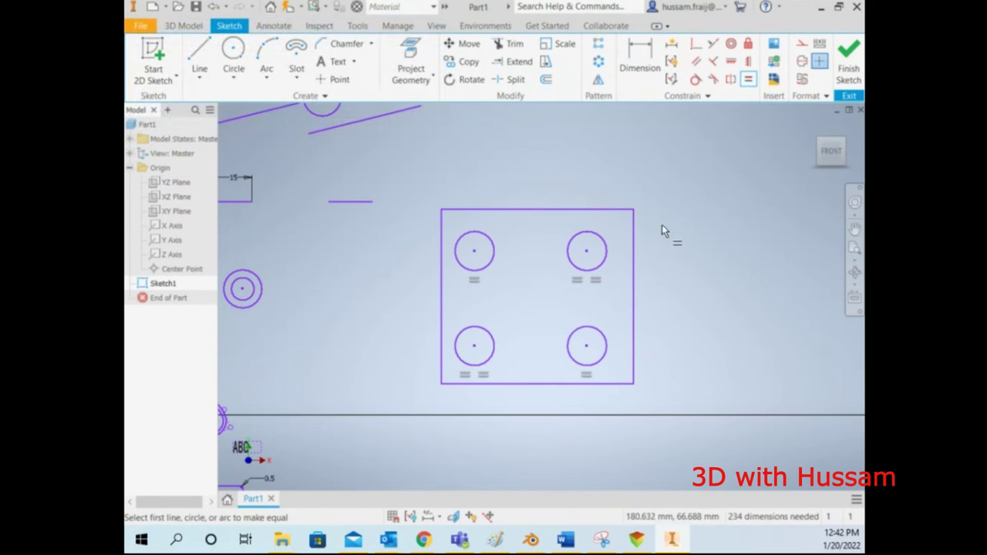
Shrink the four equal circles together and spread them toward the rectangle's corners.
{"action": "key", "text": "r"}
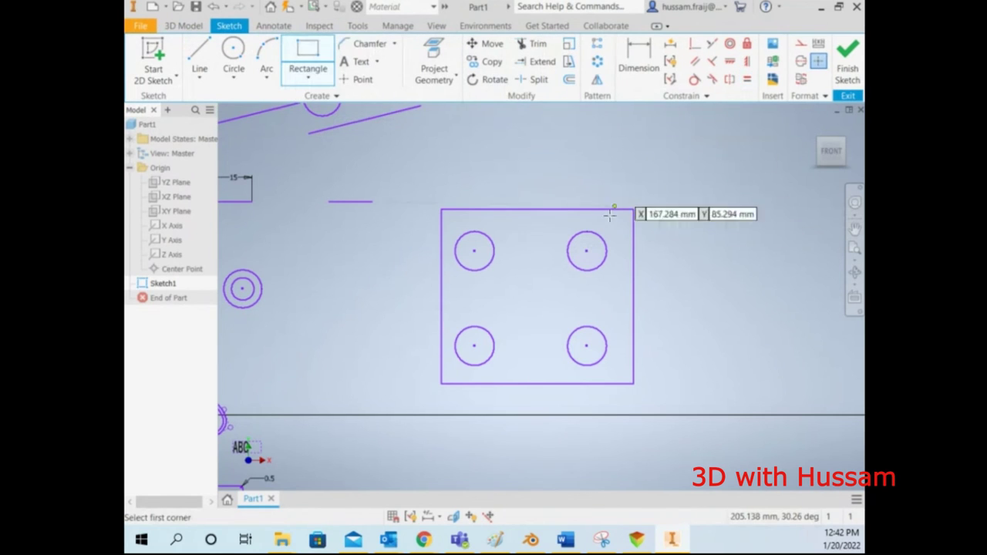
{"action": "key", "text": "Escape"}
{"action": "mouse_move", "coordinate": [607, 249]}
{"action": "left_mouse_down"}
{"action": "mouse_move", "coordinate": [627, 247]}
{"action": "mouse_move", "coordinate": [592, 250]}
{"action": "mouse_move", "coordinate": [685, 199]}
{"action": "mouse_move", "coordinate": [598, 247]}
{"action": "mouse_move", "coordinate": [606, 253]}
{"action": "mouse_move", "coordinate": [604, 236]}
{"action": "mouse_move", "coordinate": [603, 244]}
{"action": "left_mouse_up"}
{"action": "mouse_move", "coordinate": [476, 348]}
{"action": "left_mouse_down"}
{"action": "mouse_move", "coordinate": [473, 323]}
{"action": "mouse_move", "coordinate": [474, 352]}
{"action": "left_mouse_up"}
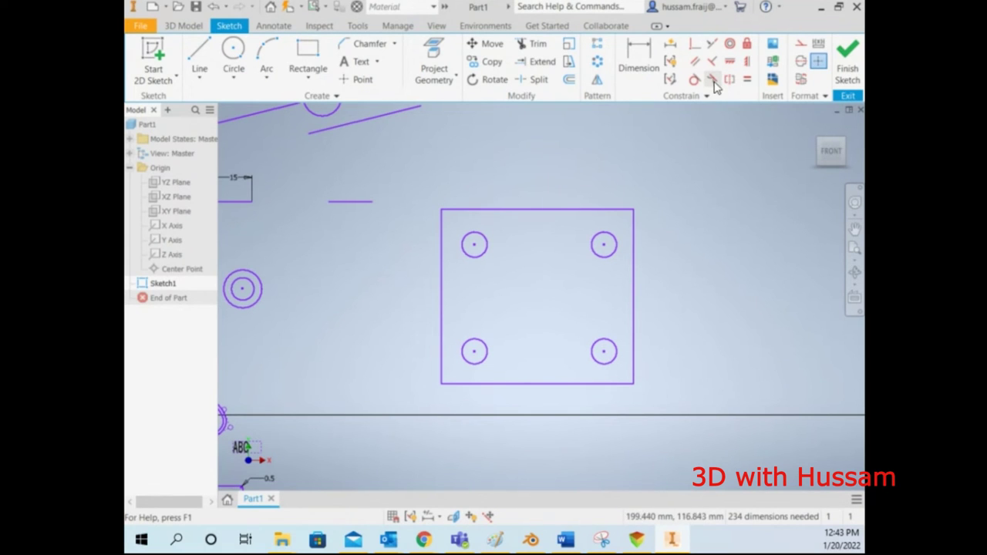
{"action": "scroll", "coordinate": [601, 175], "scroll_direction": "down", "scroll_amount": 3}
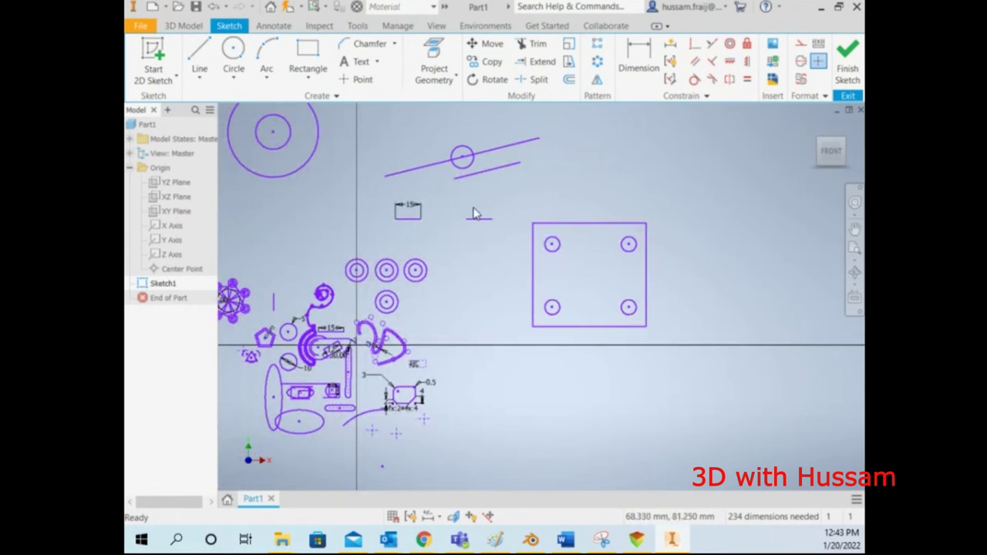
Make the outer and inner circles tangent to the long angled line.
{"action": "left_click", "coordinate": [696, 78]}
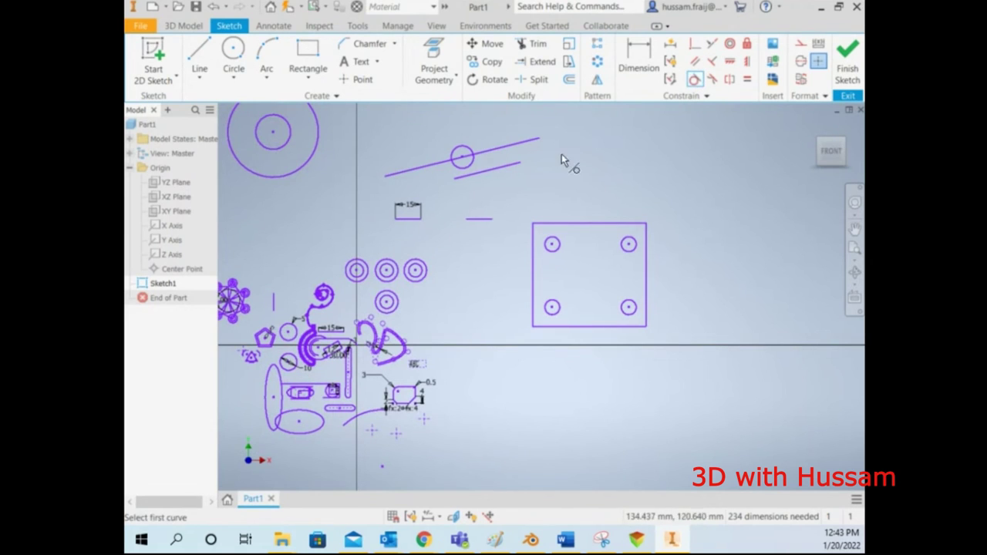
{"action": "left_click", "coordinate": [427, 266]}
{"action": "left_click", "coordinate": [401, 172]}
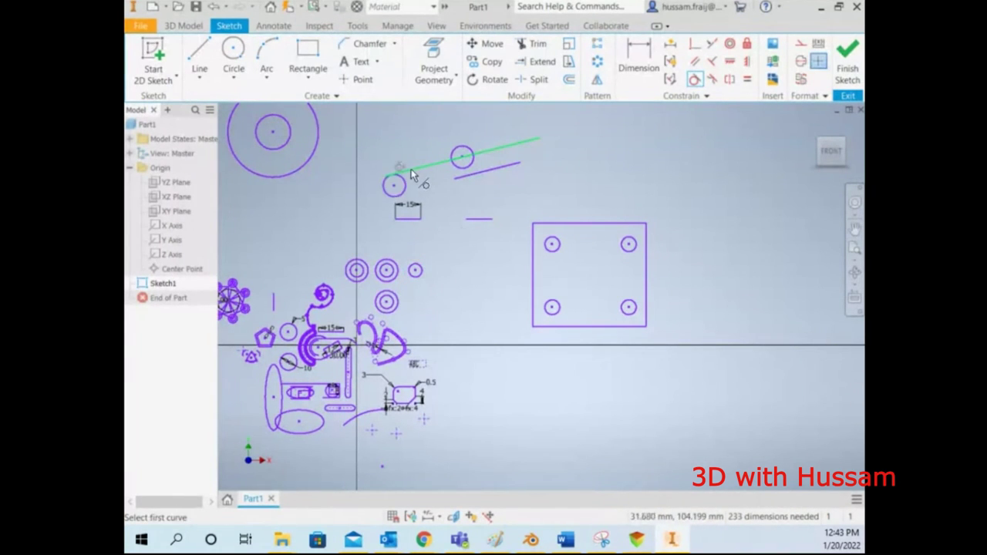
{"action": "left_click", "coordinate": [417, 268]}
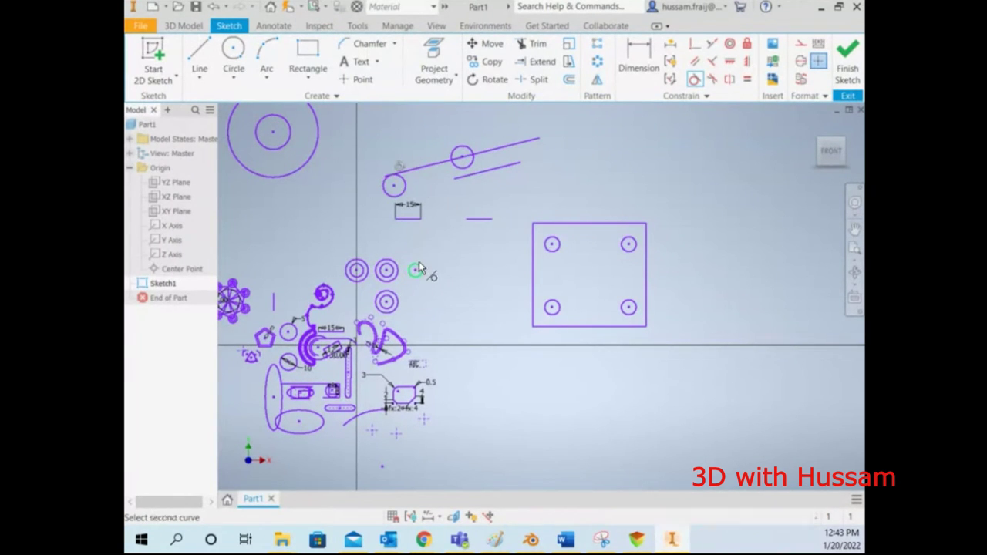
{"action": "left_click", "coordinate": [426, 164]}
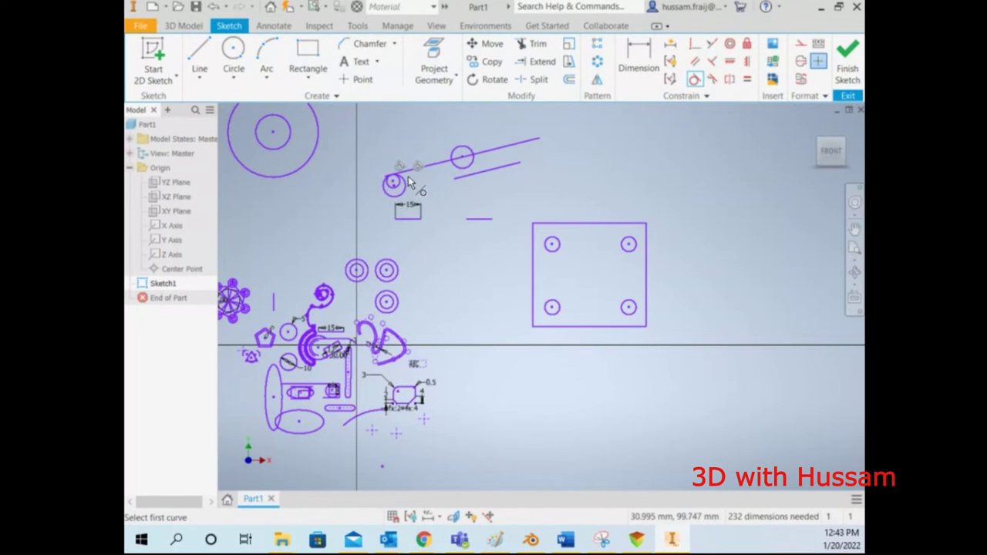
{"action": "scroll", "coordinate": [408, 183], "scroll_direction": "up", "scroll_amount": 5}
{"action": "scroll", "coordinate": [440, 194], "scroll_direction": "down", "scroll_amount": 4}
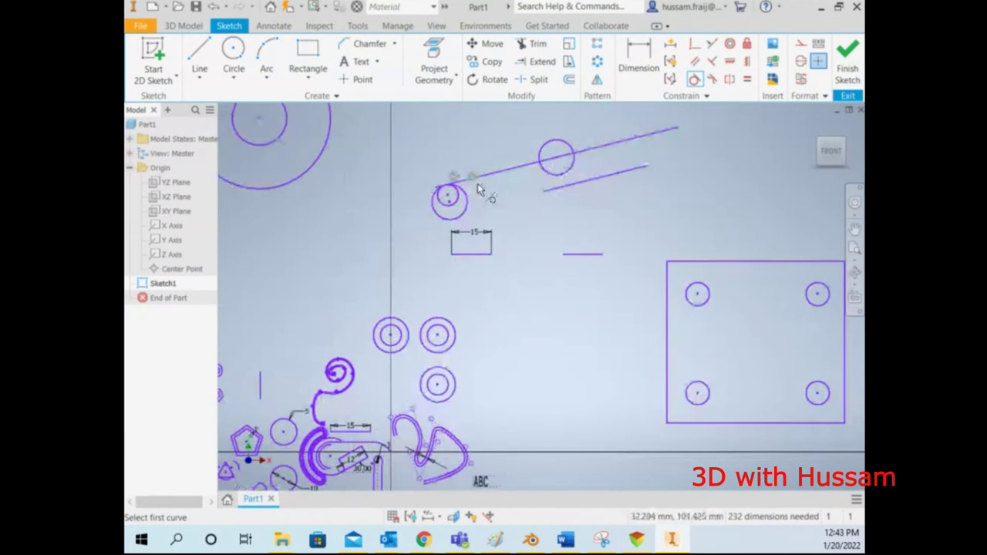
Start a Smooth (G2) constraint on the spiral, then exit the command.
{"action": "left_click", "coordinate": [713, 80]}
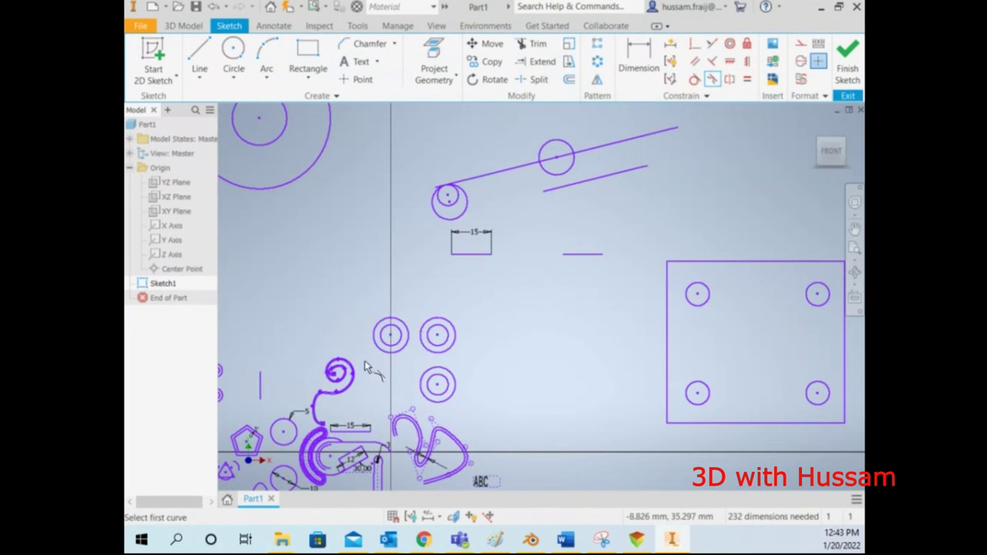
{"action": "scroll", "coordinate": [336, 393], "scroll_direction": "up", "scroll_amount": 5}
{"action": "left_click", "coordinate": [342, 395]}
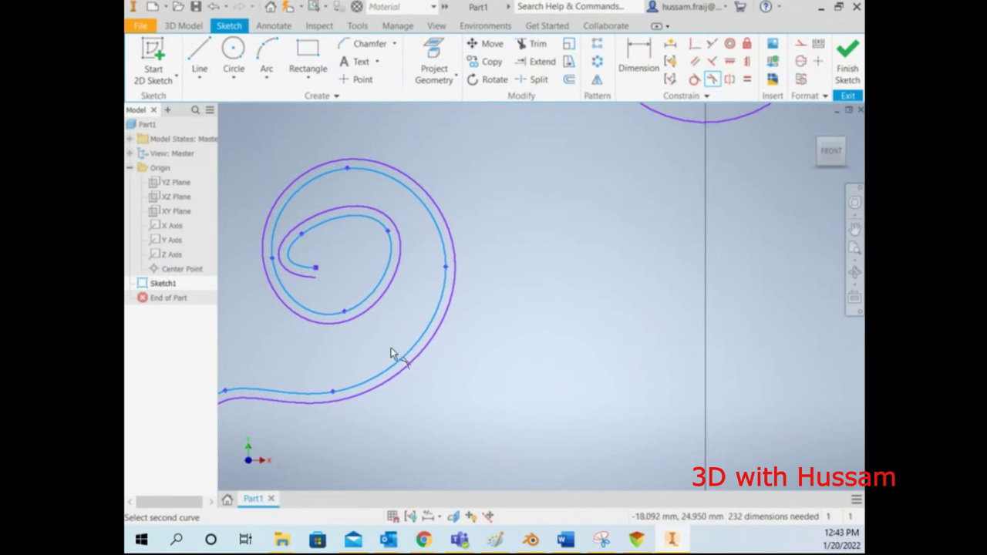
{"action": "scroll", "coordinate": [391, 354], "scroll_direction": "down", "scroll_amount": 5}
{"action": "right_click", "coordinate": [470, 271]}
{"action": "left_click", "coordinate": [483, 231]}
{"action": "scroll", "coordinate": [569, 183], "scroll_direction": "down", "scroll_amount": 3}
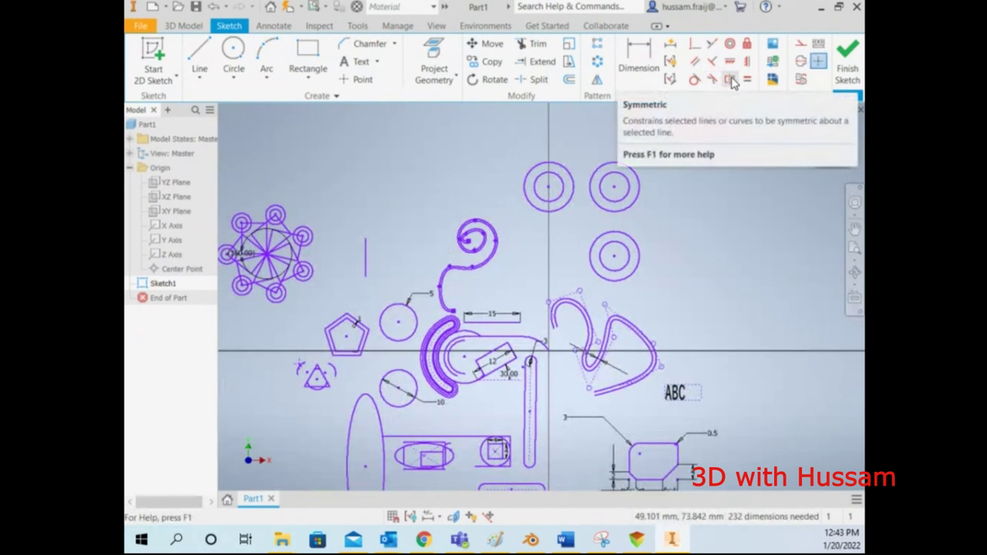
Draw a tall rectangle and a small square, then move the square into its lower half.
{"action": "left_click", "coordinate": [307, 53]}
{"action": "scroll", "coordinate": [596, 241], "scroll_direction": "down", "scroll_amount": 5}
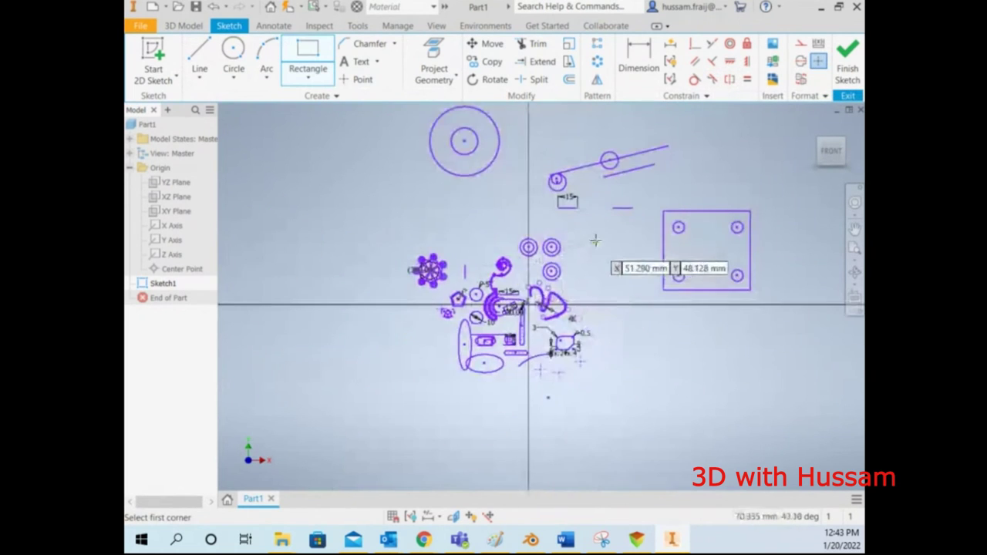
{"action": "scroll", "coordinate": [595, 241], "scroll_direction": "up", "scroll_amount": 4}
{"action": "left_click", "coordinate": [572, 256]}
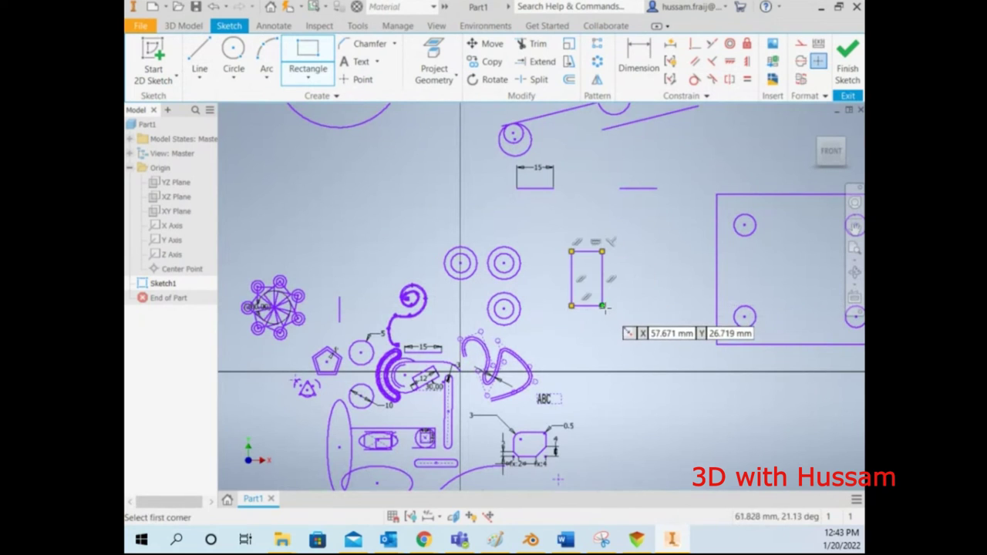
{"action": "left_click", "coordinate": [602, 306]}
{"action": "left_click", "coordinate": [572, 254]}
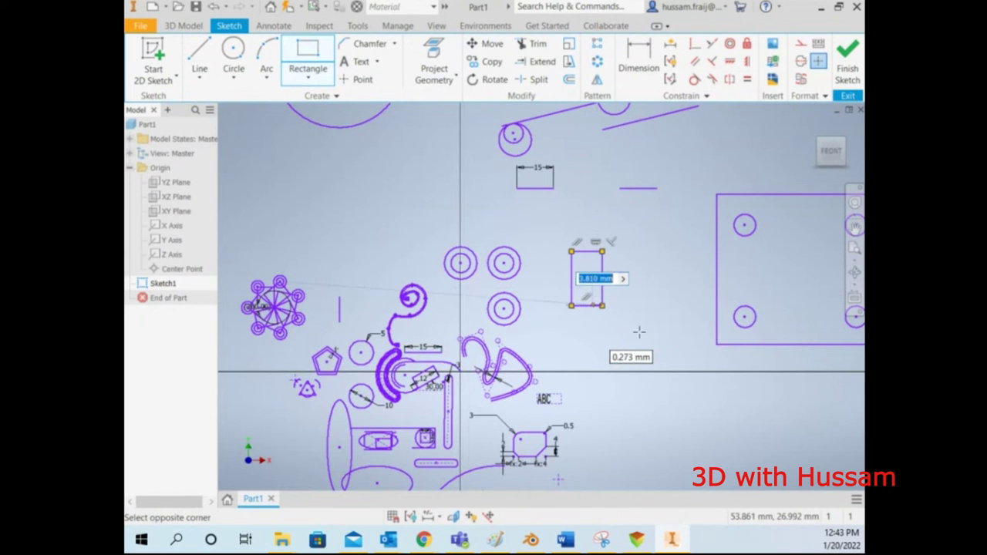
{"action": "scroll", "coordinate": [623, 299], "scroll_direction": "up", "scroll_amount": 3}
{"action": "left_click", "coordinate": [655, 359]}
{"action": "right_click", "coordinate": [627, 266]}
{"action": "key", "text": "Escape"}
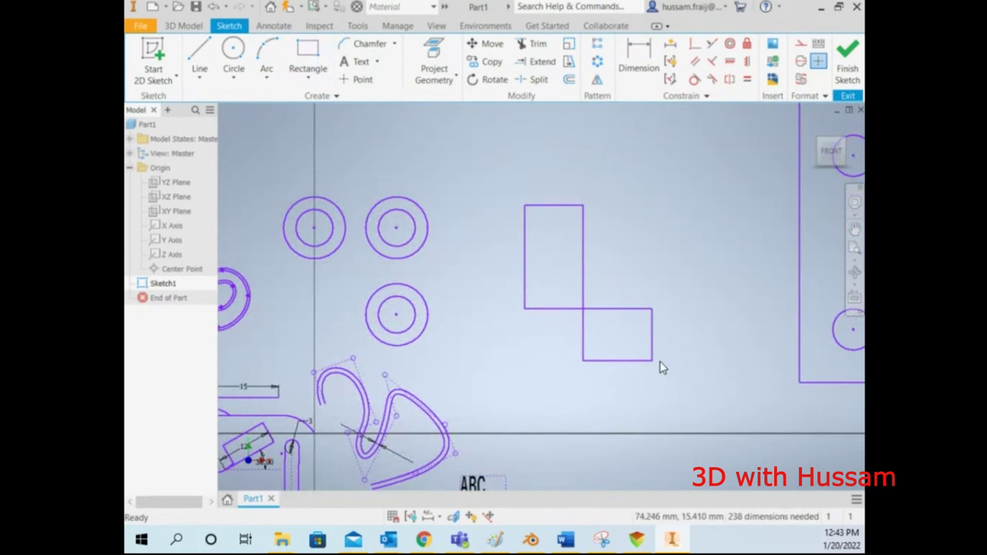
{"action": "left_click_drag", "start_coordinate": [585, 331], "coordinate": [554, 264]}
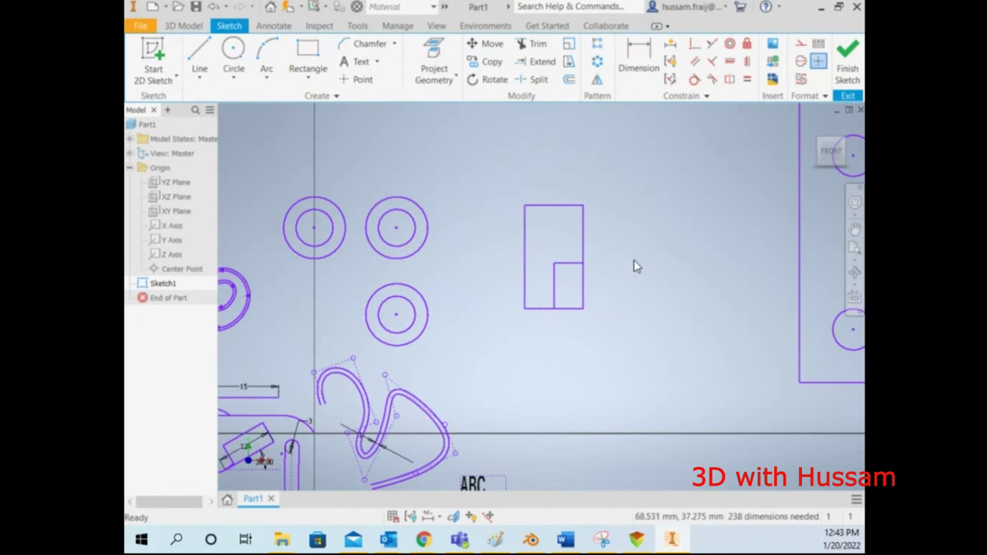
Draw a standalone vertical line to the right of the rectangle.
{"action": "left_click", "coordinate": [199, 58]}
{"action": "left_click", "coordinate": [623, 279]}
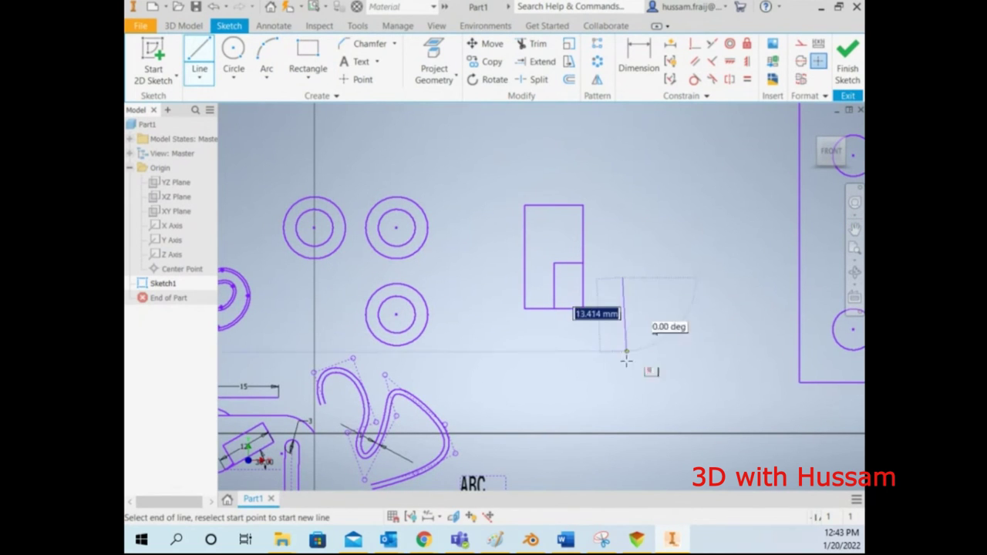
{"action": "left_click", "coordinate": [623, 382]}
{"action": "key", "text": "Escape"}
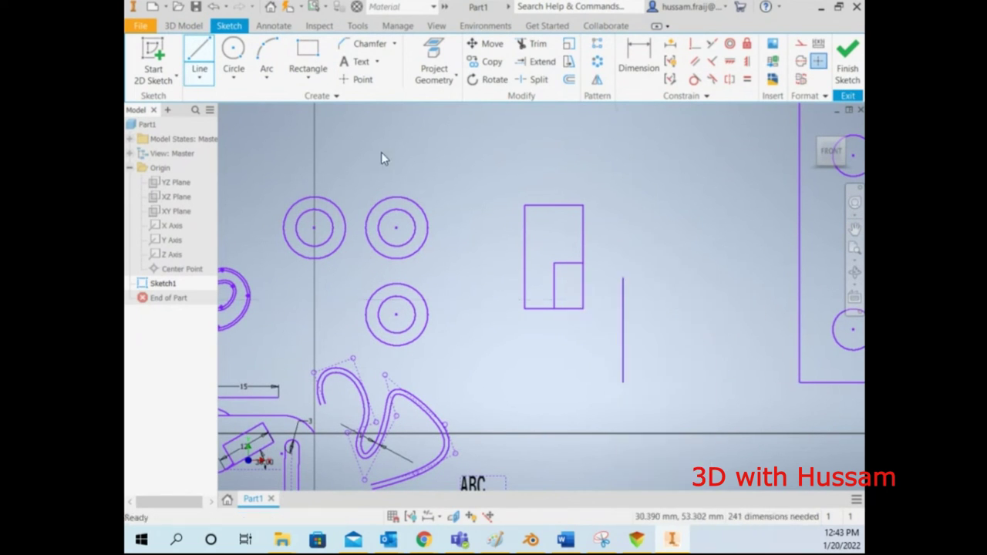
Draw a second pair: a small rectangle with a taller rectangle around it.
{"action": "left_click", "coordinate": [308, 58]}
{"action": "left_click", "coordinate": [674, 251]}
{"action": "left_click", "coordinate": [700, 299]}
{"action": "left_click", "coordinate": [675, 299]}
{"action": "left_click", "coordinate": [713, 188]}
{"action": "key", "text": "Escape"}
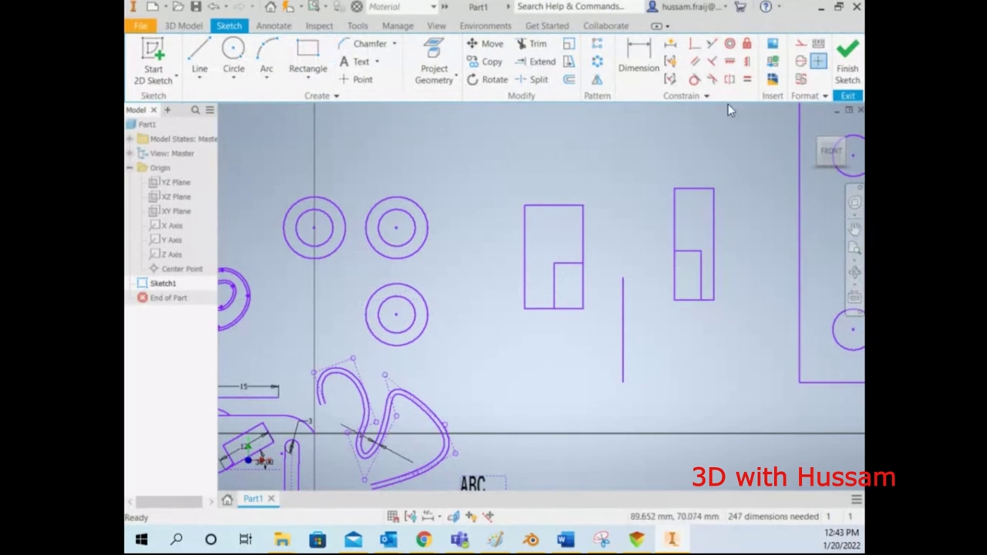
{"action": "left_click_drag", "start_coordinate": [509, 175], "coordinate": [595, 342]}
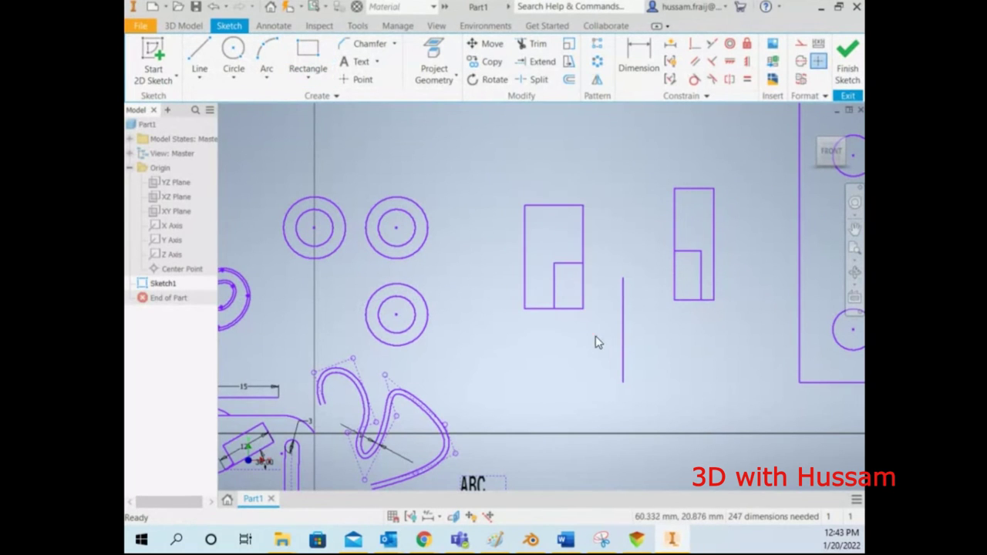
Try a Symmetric constraint on the right rectangle pair, then cancel it as over-constraining.
{"action": "left_click", "coordinate": [729, 81]}
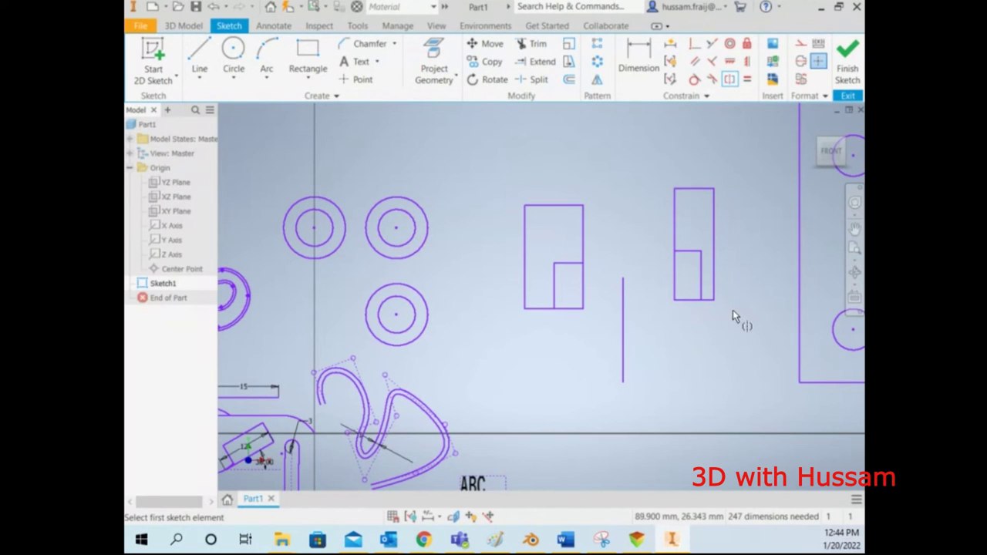
{"action": "left_click", "coordinate": [674, 276]}
{"action": "left_click", "coordinate": [674, 223]}
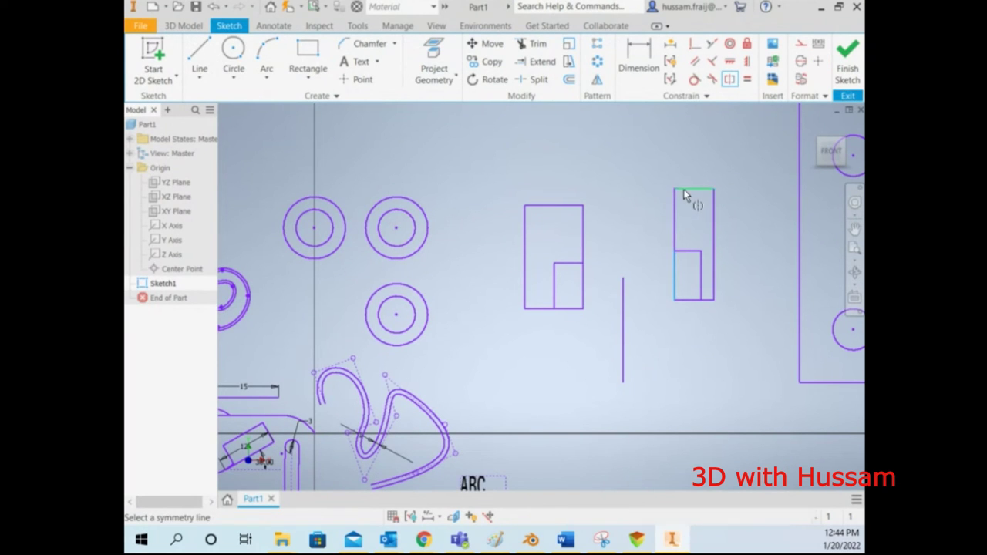
{"action": "left_click", "coordinate": [713, 214]}
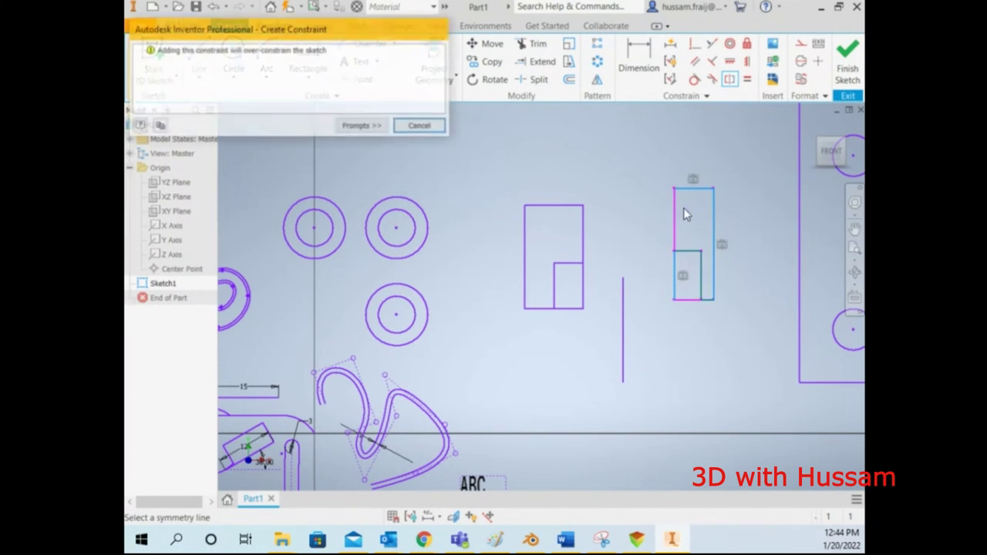
{"action": "left_click", "coordinate": [418, 125]}
{"action": "scroll", "coordinate": [640, 262], "scroll_direction": "down", "scroll_amount": 2}
{"action": "scroll", "coordinate": [653, 251], "scroll_direction": "down", "scroll_amount": 2}
{"action": "key", "text": "Escape"}
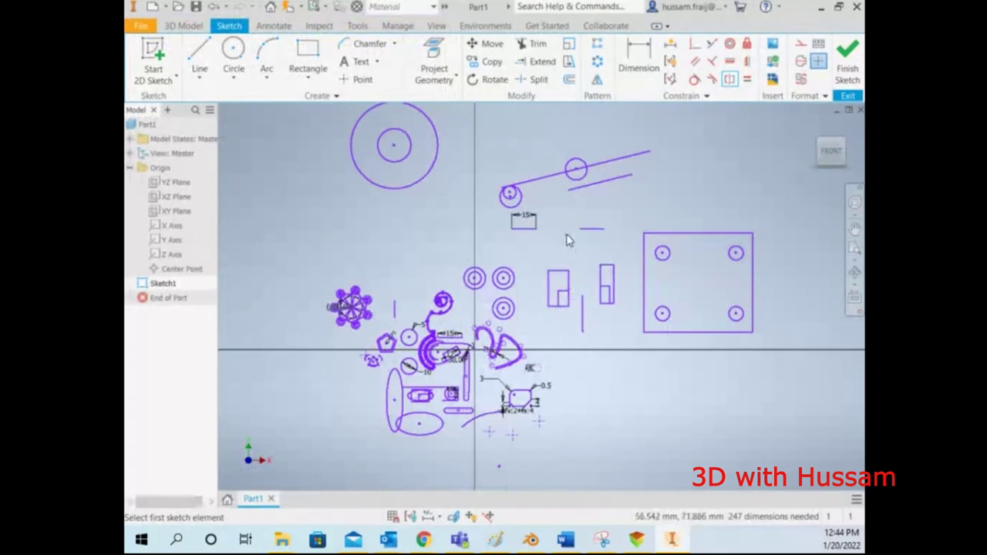
Window-select the rectangle pairs and vertical line and delete them.
{"action": "left_click_drag", "start_coordinate": [540, 249], "coordinate": [620, 342]}
{"action": "key", "text": "Delete"}
{"action": "left_click", "coordinate": [312, 55]}
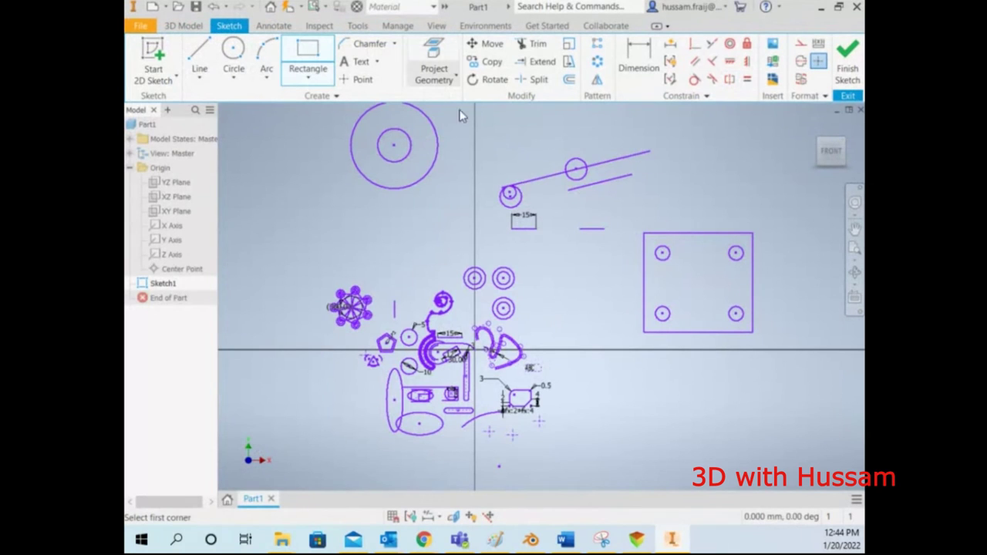
Draw a short vertical line up from the large rectangle's bottom edge.
{"action": "scroll", "coordinate": [580, 275], "scroll_direction": "up", "scroll_amount": 3}
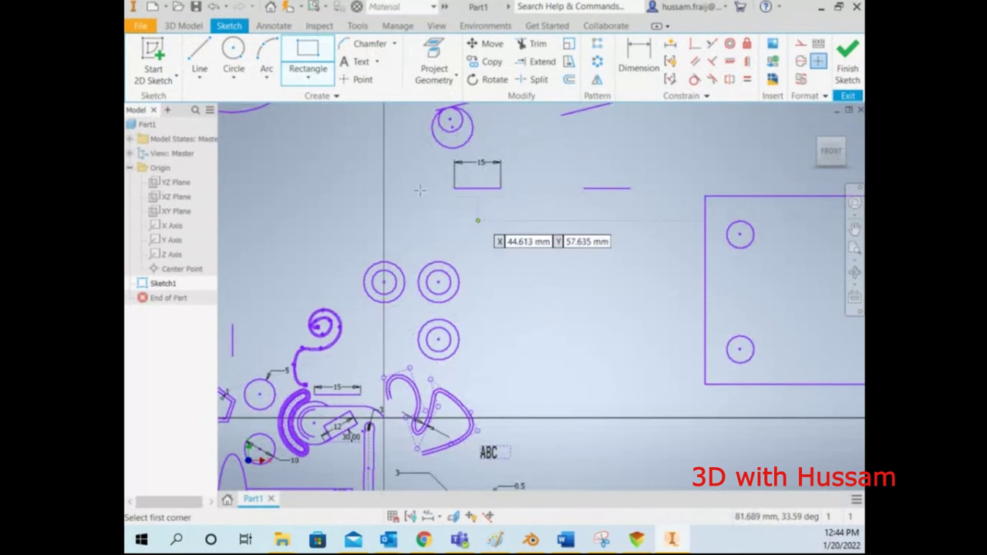
{"action": "left_click", "coordinate": [199, 56]}
{"action": "scroll", "coordinate": [649, 326], "scroll_direction": "down", "scroll_amount": 5}
{"action": "scroll", "coordinate": [733, 339], "scroll_direction": "up", "scroll_amount": 5}
{"action": "left_click", "coordinate": [633, 386]}
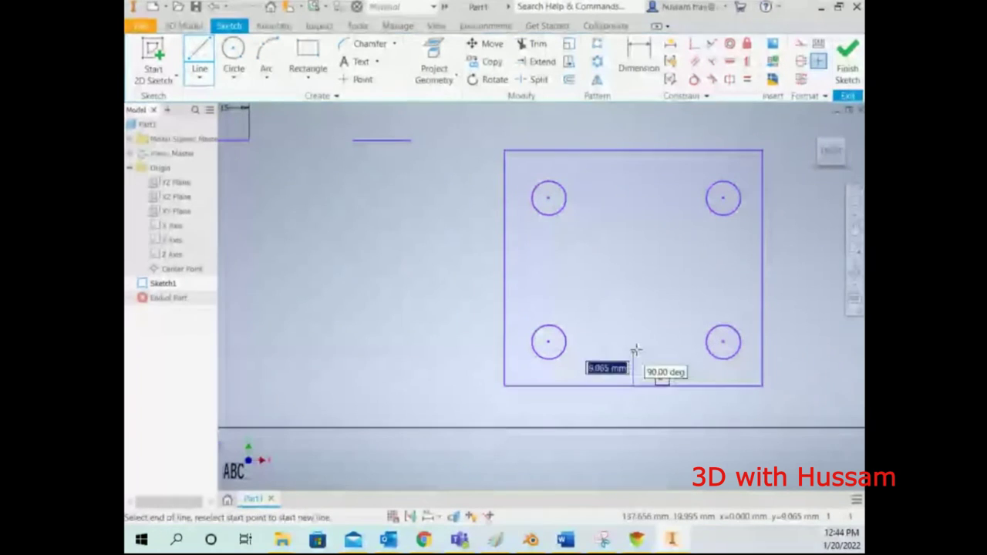
{"action": "left_click", "coordinate": [634, 334]}
{"action": "right_click", "coordinate": [633, 334]}
{"action": "left_click", "coordinate": [718, 276]}
Make the top circles symmetric about the vertical line, then enlarge the equal circles.
{"action": "left_click_drag", "start_coordinate": [723, 199], "coordinate": [659, 204]}
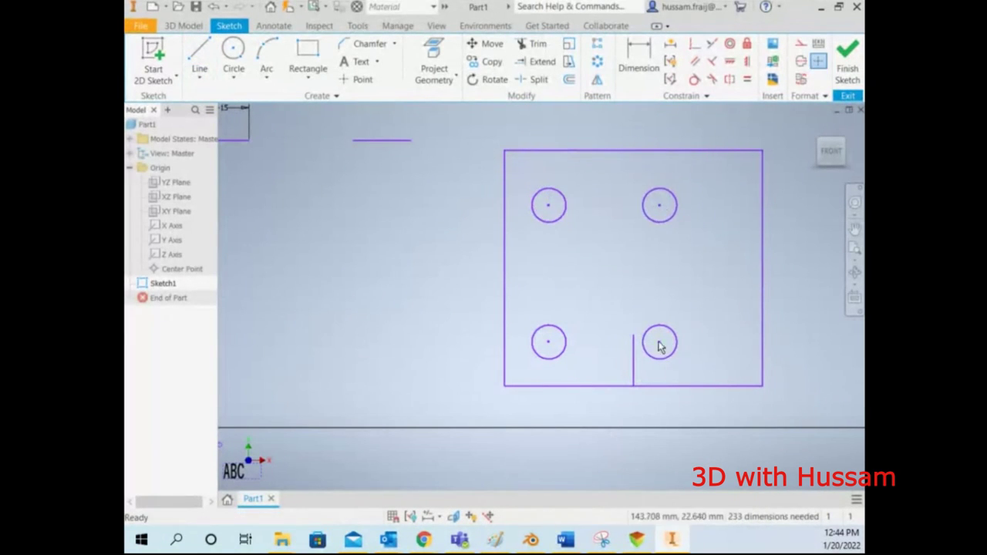
{"action": "mouse_move", "coordinate": [550, 346]}
{"action": "left_mouse_down"}
{"action": "mouse_move", "coordinate": [581, 341]}
{"action": "mouse_move", "coordinate": [535, 341]}
{"action": "left_mouse_up"}
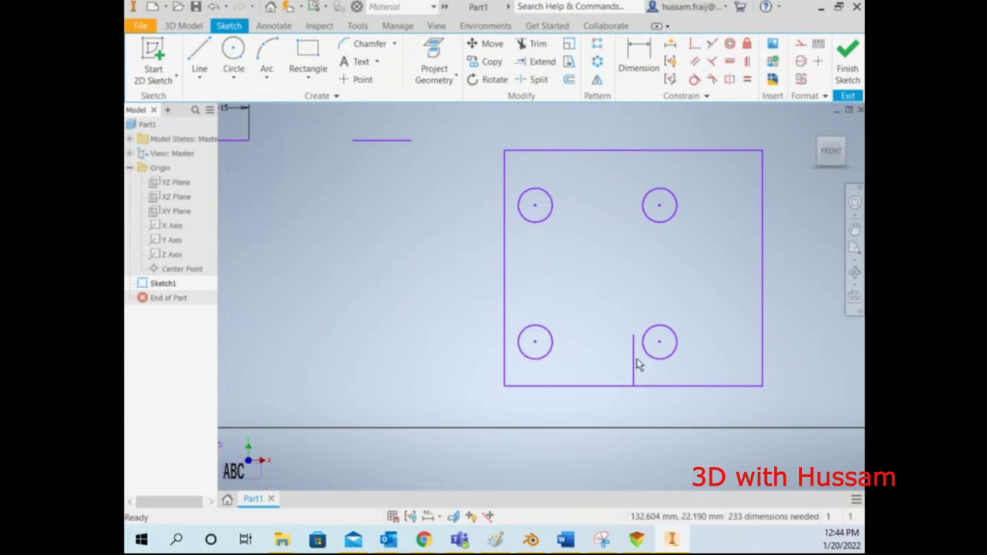
{"action": "left_click", "coordinate": [729, 79]}
{"action": "left_click", "coordinate": [671, 200]}
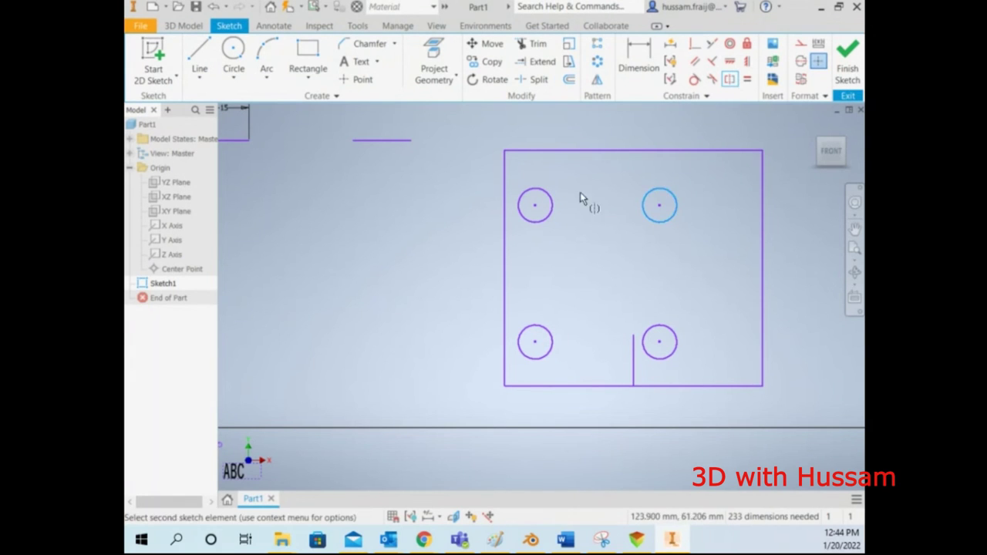
{"action": "left_click", "coordinate": [552, 202]}
{"action": "left_click", "coordinate": [634, 356]}
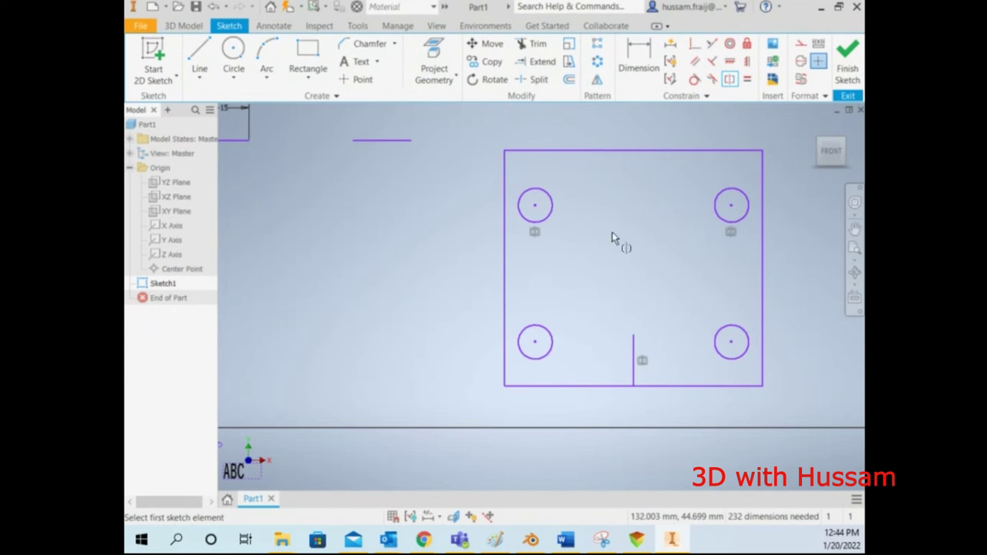
{"action": "left_click_drag", "start_coordinate": [717, 196], "coordinate": [682, 216]}
Dimension the top-right circle 15 from the vertical line.
{"action": "left_click", "coordinate": [639, 73]}
{"action": "left_click", "coordinate": [696, 196]}
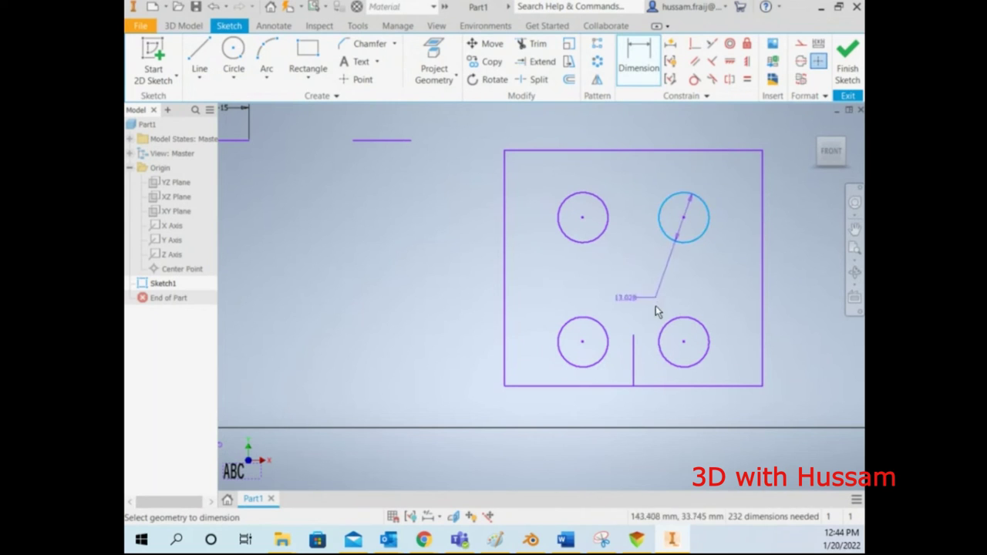
{"action": "left_click", "coordinate": [633, 353]}
{"action": "left_click", "coordinate": [660, 168]}
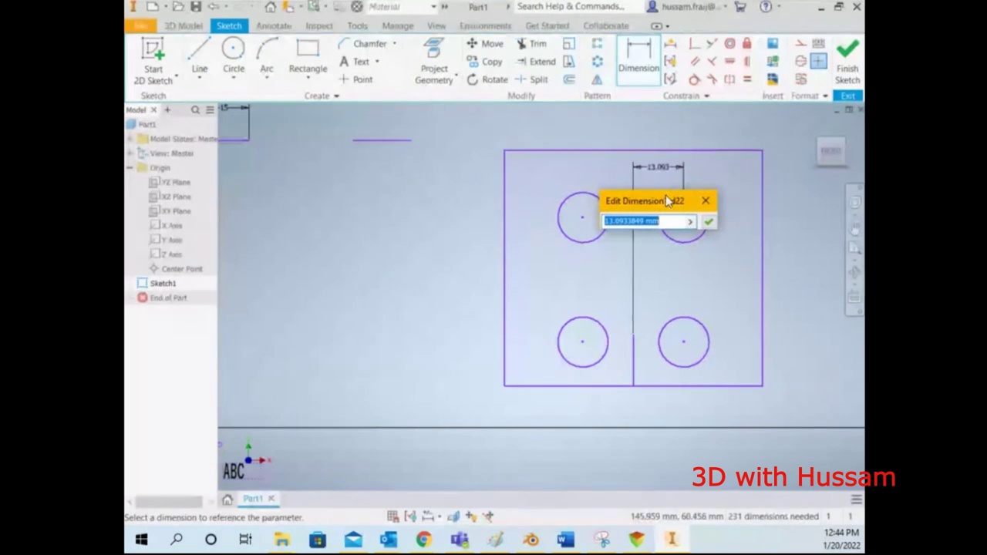
{"action": "type", "text": "15"}
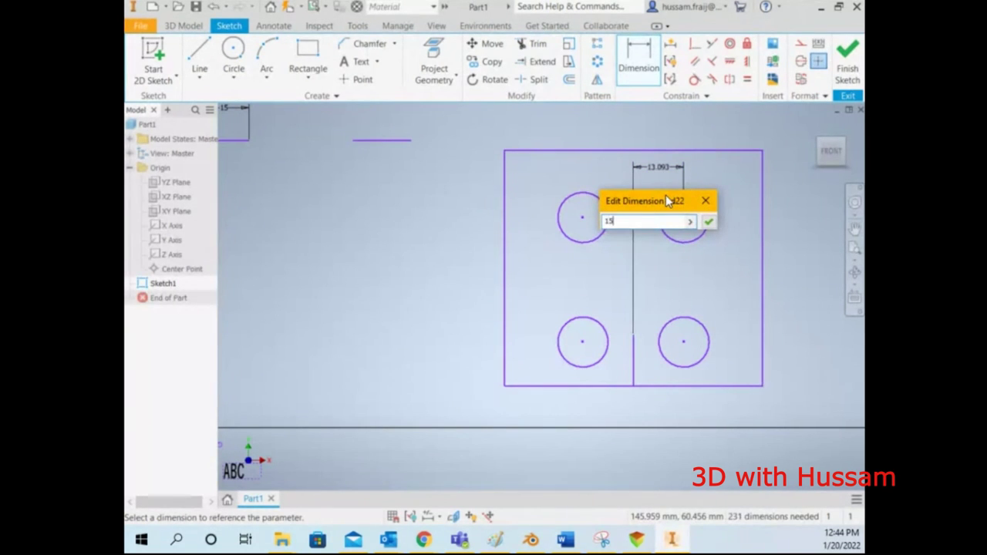
{"action": "key", "text": "Return"}
{"action": "left_click", "coordinate": [632, 356]}
{"action": "left_click", "coordinate": [594, 233]}
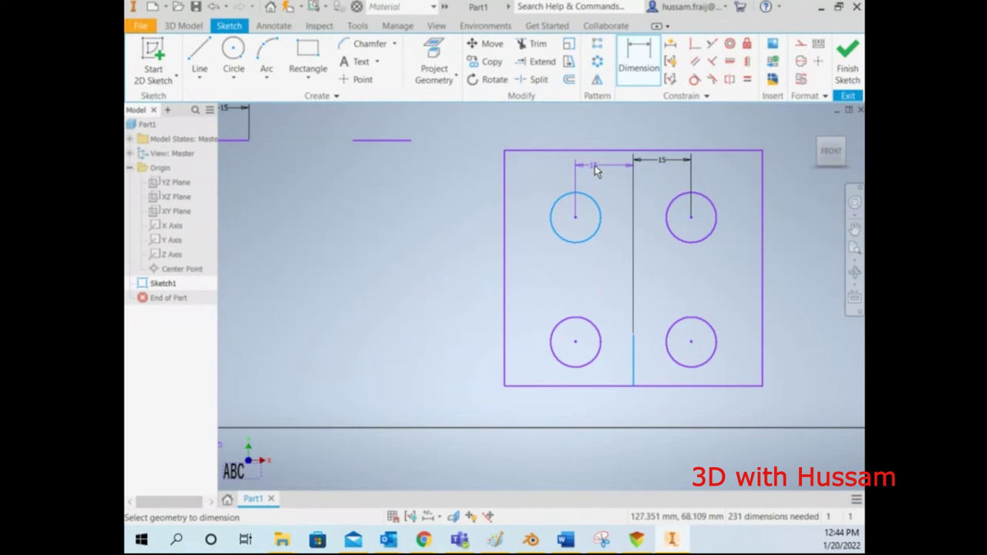
{"action": "key", "text": "Escape"}
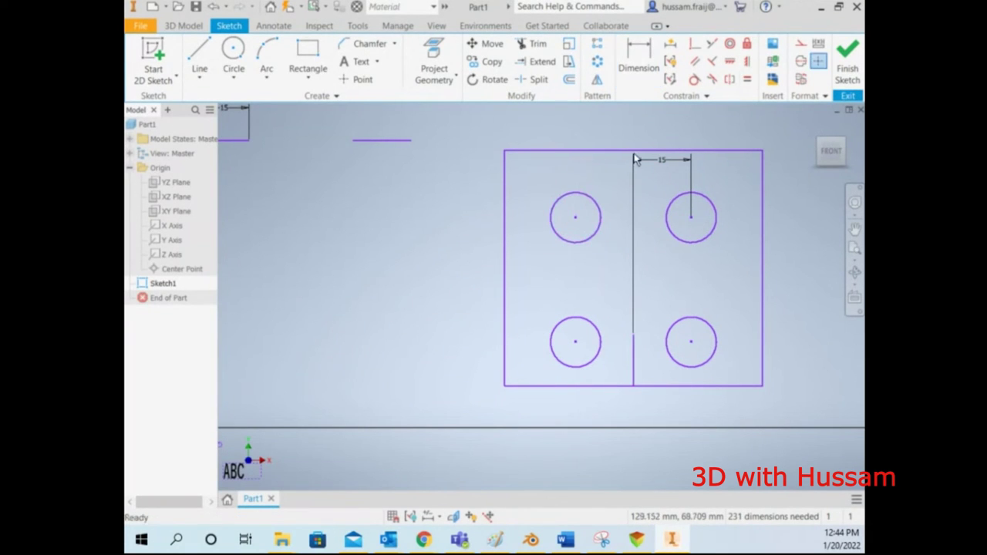
Draw a short horizontal line at the rectangle's left edge and reposition the left circles.
{"action": "left_click", "coordinate": [199, 56]}
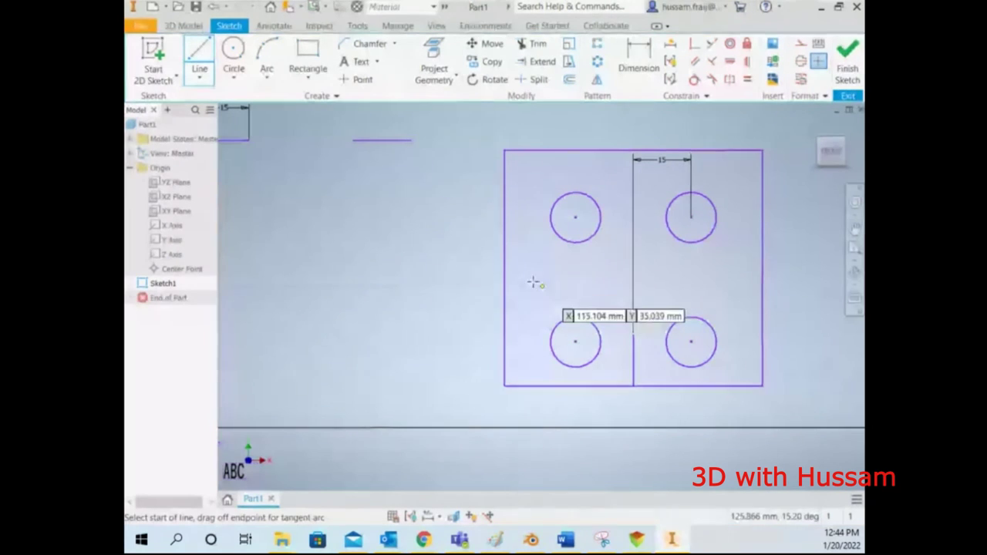
{"action": "left_click", "coordinate": [505, 269]}
{"action": "right_click", "coordinate": [470, 209]}
{"action": "left_click", "coordinate": [497, 212]}
{"action": "left_click_drag", "start_coordinate": [574, 224], "coordinate": [572, 287]}
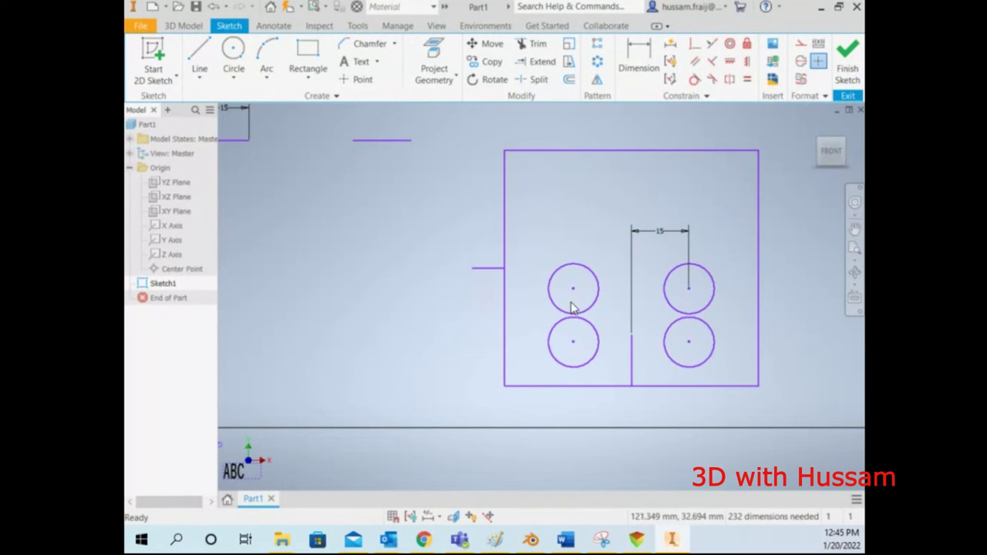
{"action": "left_click_drag", "start_coordinate": [573, 293], "coordinate": [562, 179]}
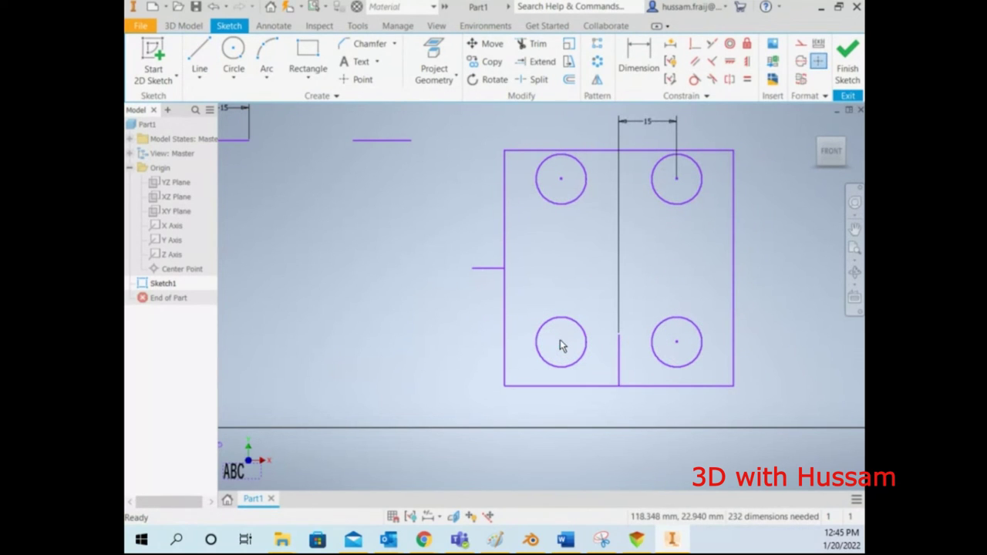
{"action": "left_click_drag", "start_coordinate": [562, 348], "coordinate": [560, 330]}
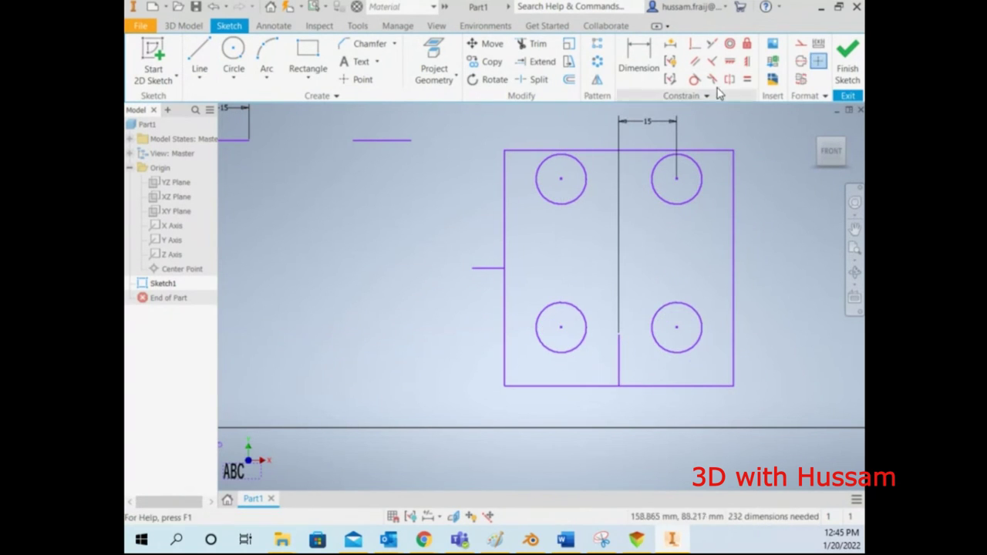
Make the top-left and bottom-left circles symmetric about the horizontal line.
{"action": "left_click", "coordinate": [729, 79]}
{"action": "left_click", "coordinate": [580, 201]}
{"action": "left_click", "coordinate": [585, 325]}
{"action": "left_click", "coordinate": [489, 269]}
{"action": "right_click", "coordinate": [585, 247]}
{"action": "left_click", "coordinate": [634, 251]}
{"action": "mouse_move", "coordinate": [566, 180]}
{"action": "left_mouse_down"}
{"action": "mouse_move", "coordinate": [560, 233]}
{"action": "mouse_move", "coordinate": [541, 179]}
{"action": "mouse_move", "coordinate": [553, 266]}
{"action": "mouse_move", "coordinate": [548, 197]}
{"action": "mouse_move", "coordinate": [557, 193]}
{"action": "left_mouse_up"}
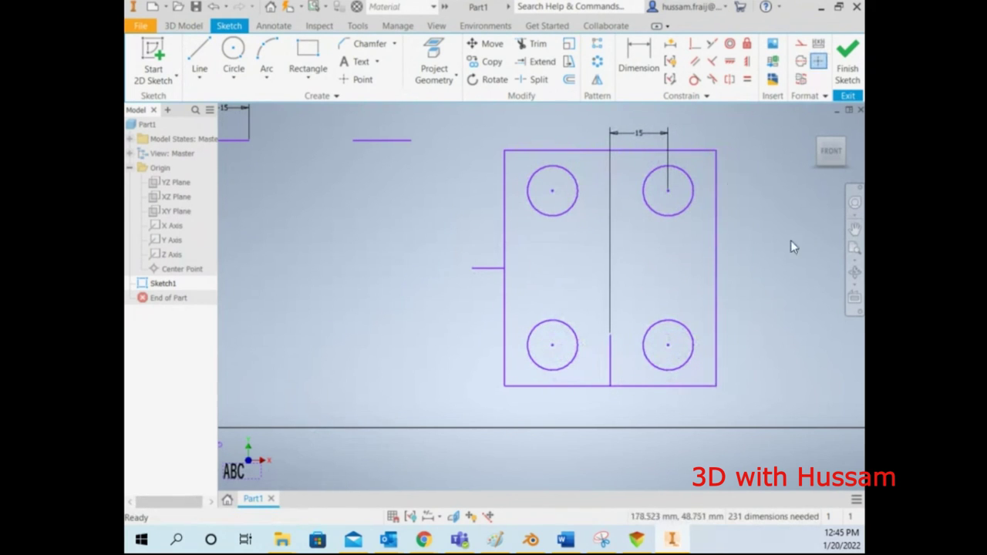
{"action": "scroll", "coordinate": [702, 266], "scroll_direction": "up", "scroll_amount": 3}
Try Equal constraints on rectangle edges, cancel the over-constrain warnings, and drag the rectangle left.
{"action": "left_click", "coordinate": [746, 79]}
{"action": "left_click", "coordinate": [689, 199]}
{"action": "left_click", "coordinate": [704, 228]}
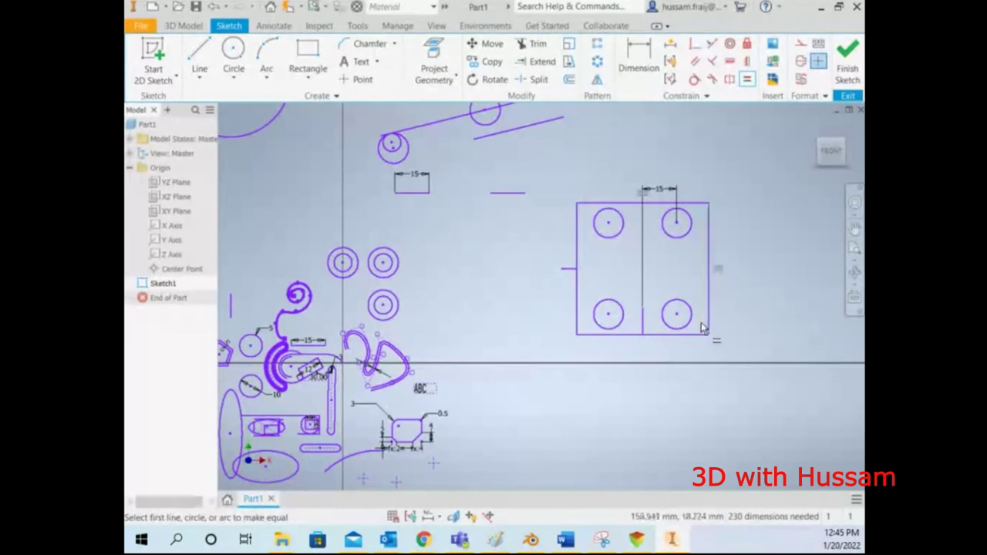
{"action": "left_click", "coordinate": [625, 334]}
{"action": "left_click", "coordinate": [576, 265]}
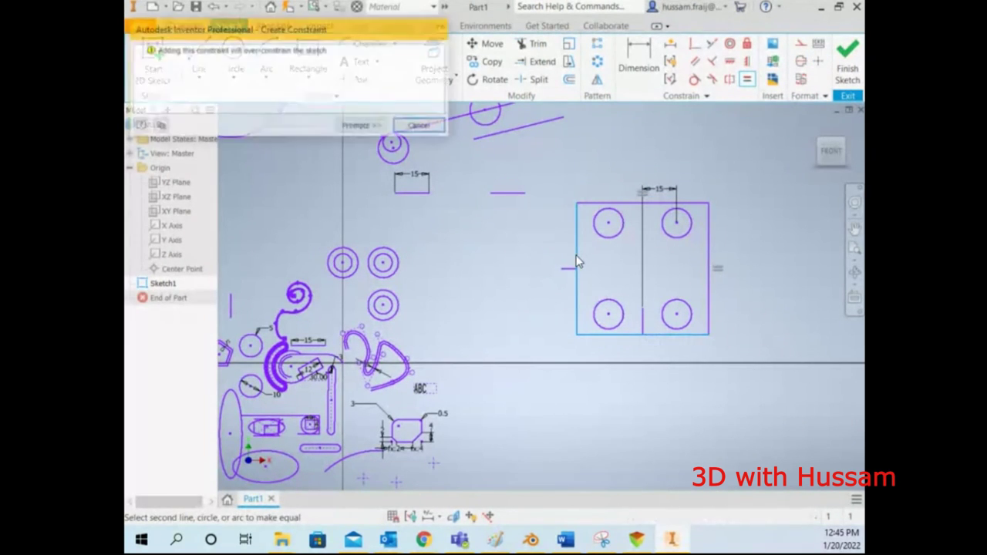
{"action": "left_click", "coordinate": [443, 129]}
{"action": "left_click", "coordinate": [579, 218]}
{"action": "left_click", "coordinate": [589, 204]}
{"action": "left_click", "coordinate": [420, 127]}
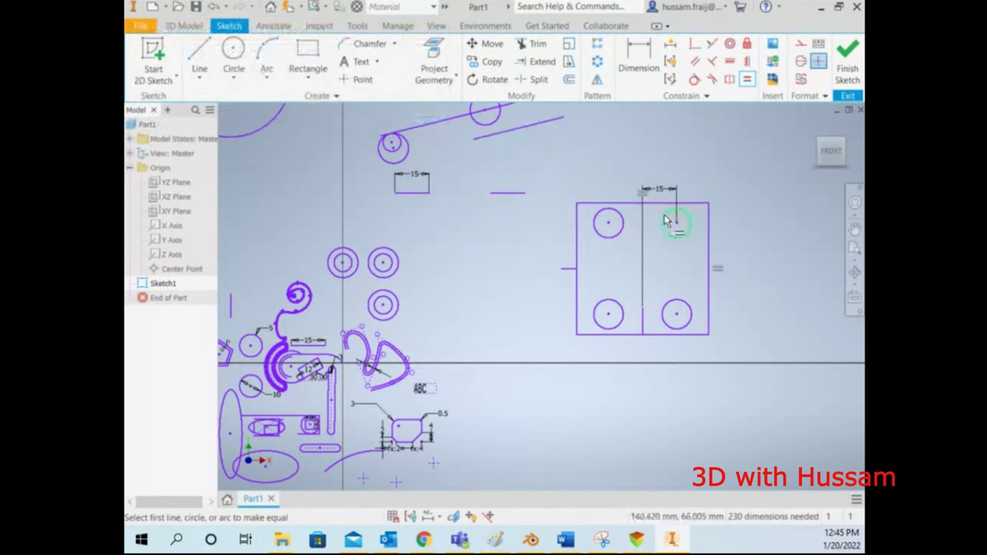
{"action": "key", "text": "Escape"}
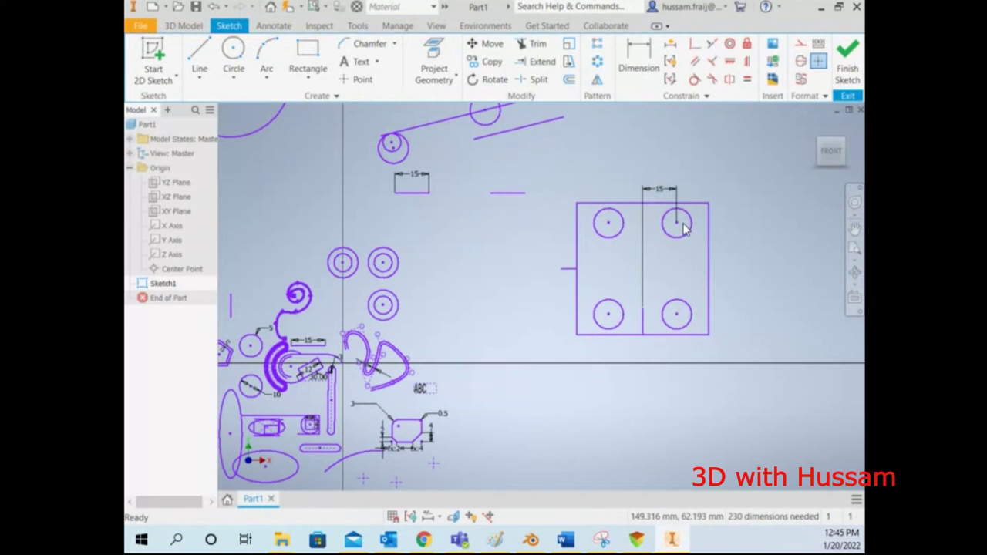
{"action": "mouse_move", "coordinate": [681, 228]}
{"action": "left_mouse_down"}
{"action": "mouse_move", "coordinate": [682, 259]}
{"action": "mouse_move", "coordinate": [695, 232]}
{"action": "mouse_move", "coordinate": [660, 235]}
{"action": "left_mouse_up"}
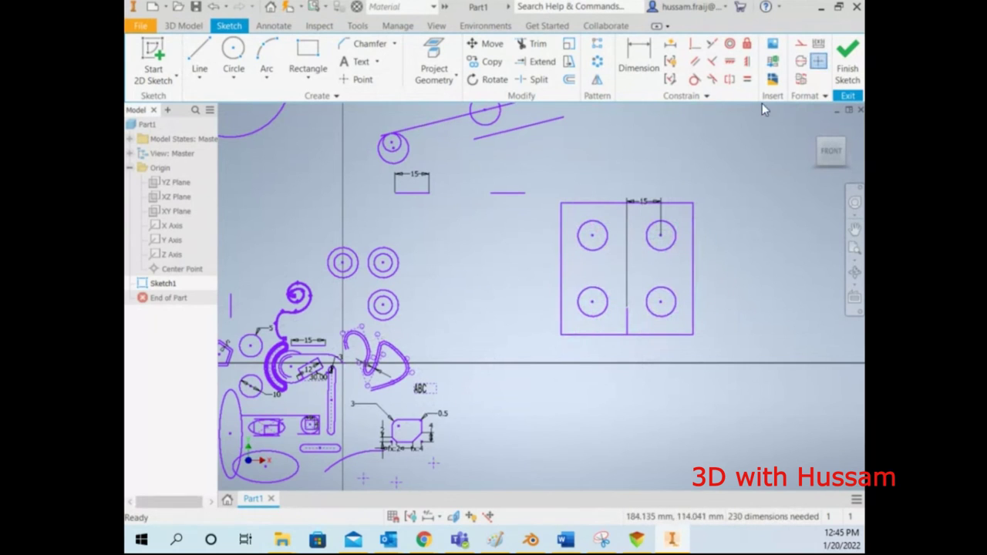
{"action": "left_click", "coordinate": [643, 55]}
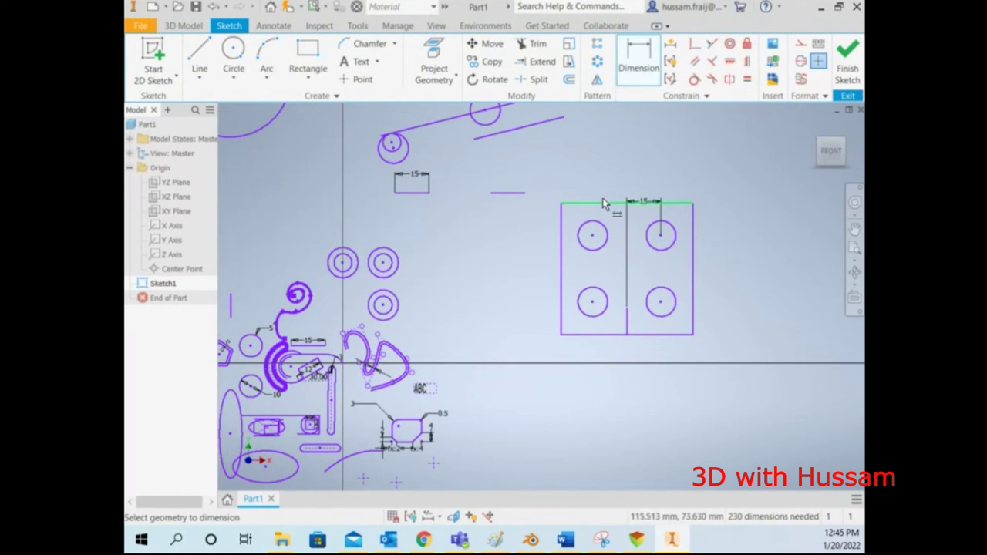
Dimension the rectangle's top edge to a width of 50.
{"action": "left_click", "coordinate": [609, 176]}
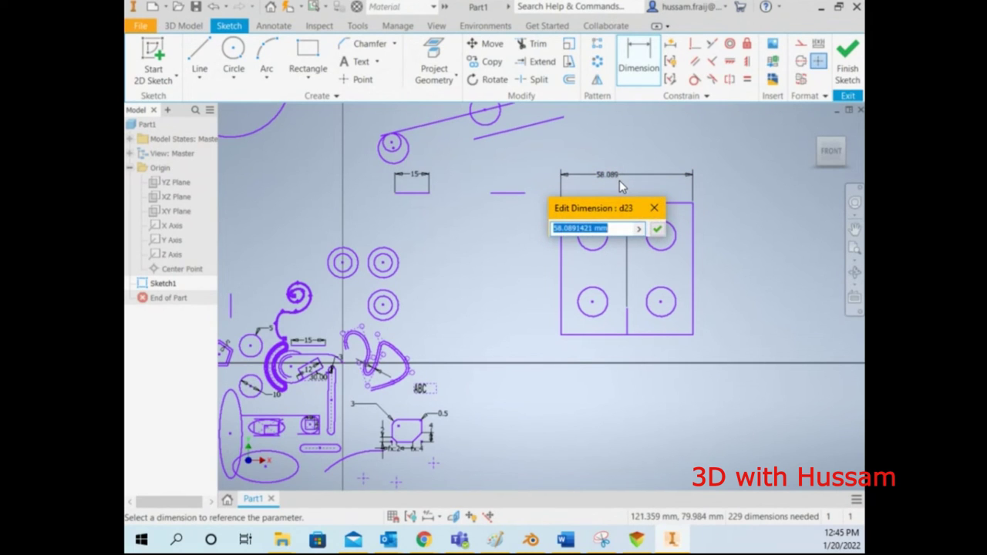
{"action": "type", "text": "50"}
{"action": "key", "text": "Return"}
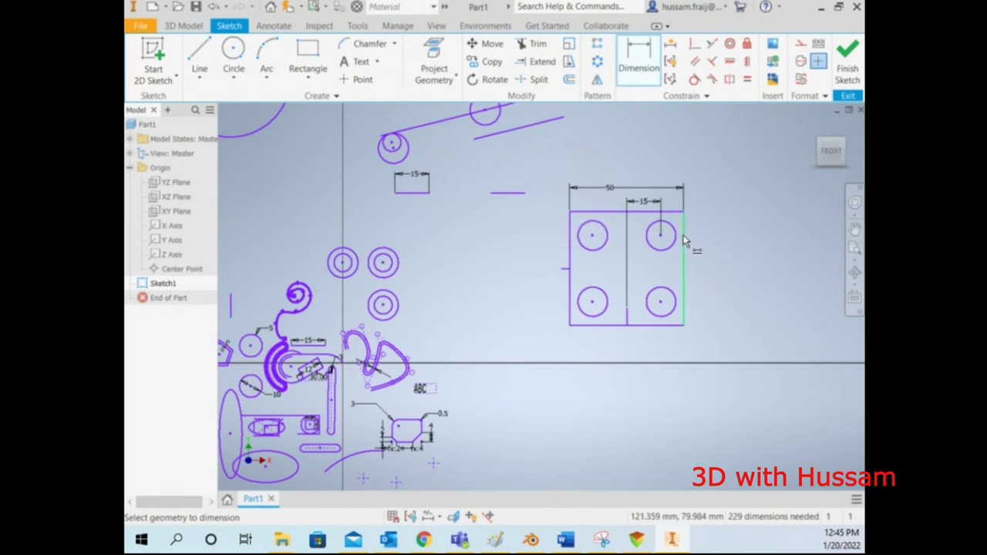
{"action": "left_click", "coordinate": [684, 242]}
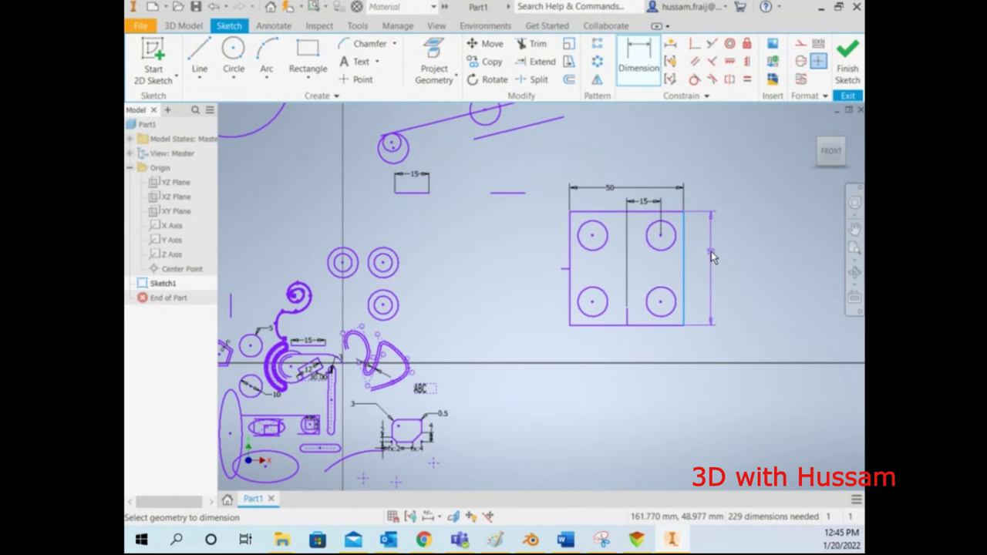
{"action": "key", "text": "Escape"}
{"action": "key", "text": "Escape"}
{"action": "scroll", "coordinate": [613, 208], "scroll_direction": "down", "scroll_amount": 3}
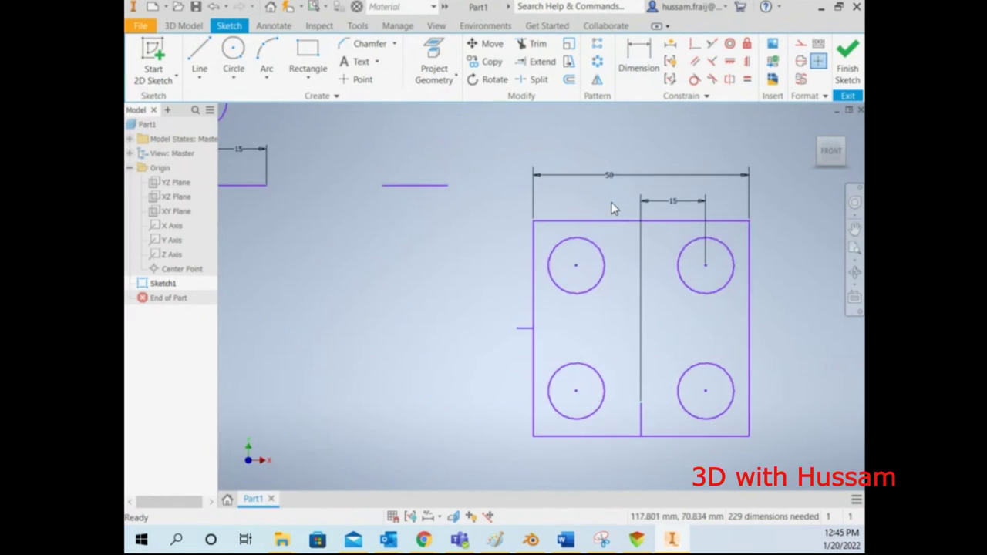
{"action": "scroll", "coordinate": [612, 208], "scroll_direction": "up", "scroll_amount": 3}
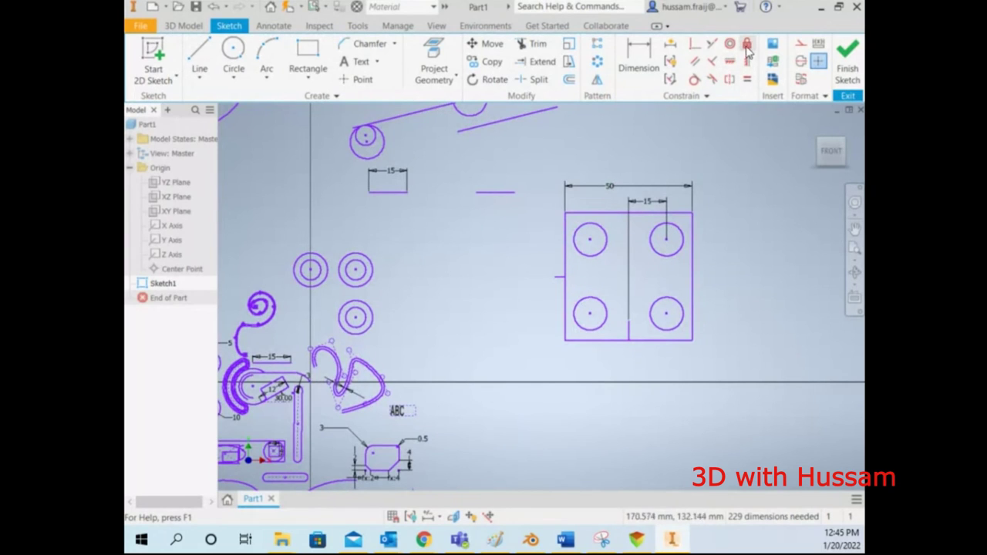
Draw a circle and make a sketch point coincident with its centre.
{"action": "scroll", "coordinate": [649, 273], "scroll_direction": "up", "scroll_amount": 2}
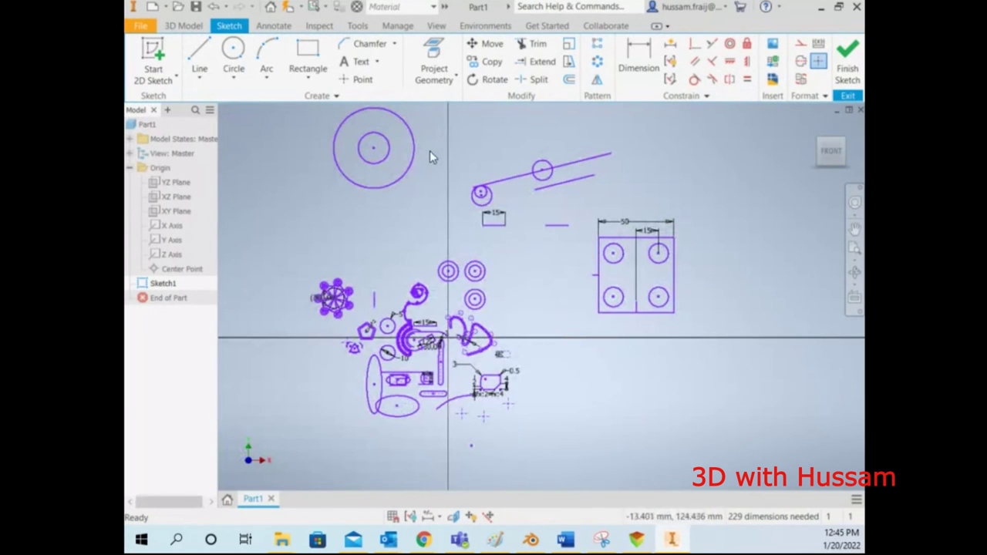
{"action": "left_click", "coordinate": [233, 51]}
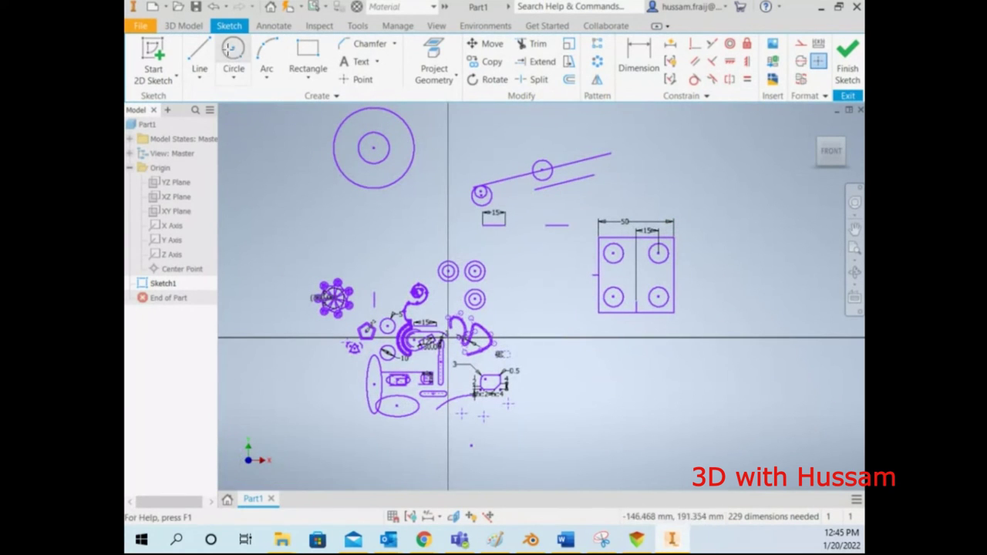
{"action": "left_click", "coordinate": [632, 370]}
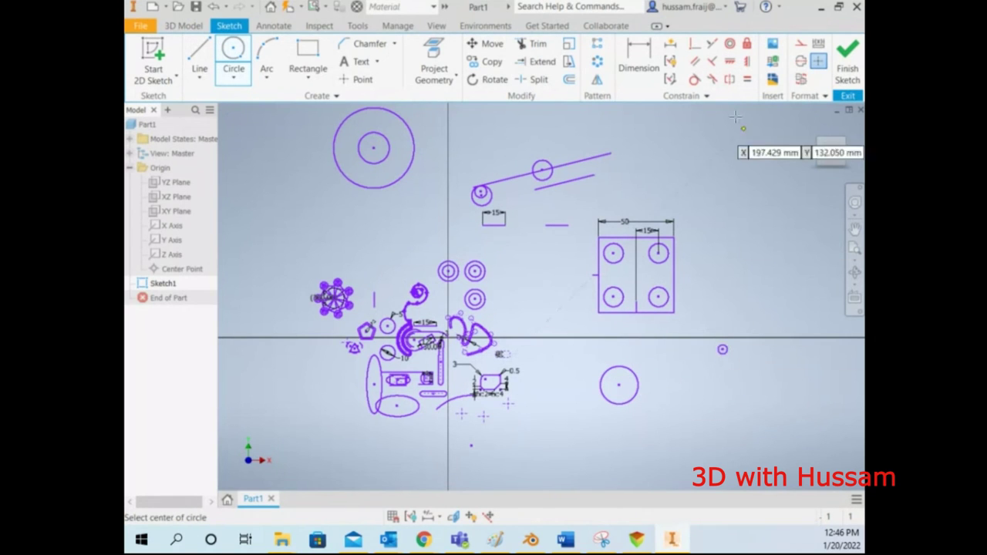
{"action": "left_click", "coordinate": [710, 46]}
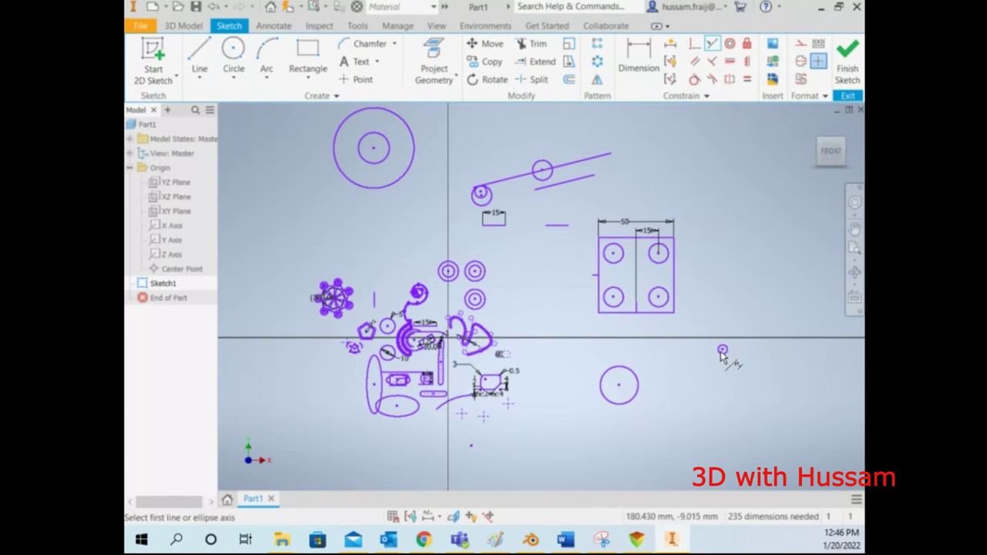
{"action": "left_click", "coordinate": [693, 45]}
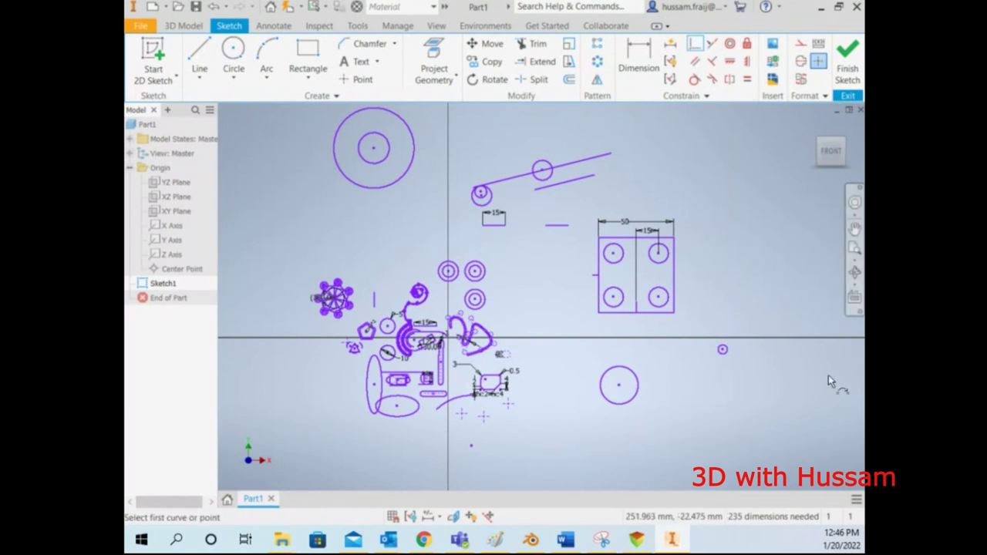
{"action": "left_click", "coordinate": [722, 349]}
{"action": "left_click", "coordinate": [619, 386]}
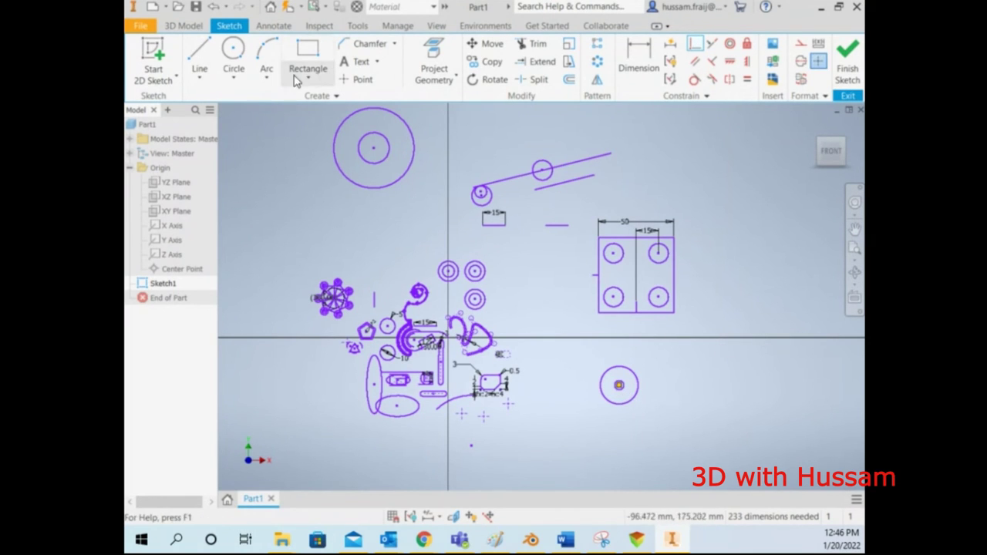
Draw a small circle and a larger circle to its left.
{"action": "left_click", "coordinate": [233, 50]}
{"action": "left_click", "coordinate": [766, 375]}
{"action": "left_click", "coordinate": [772, 373]}
{"action": "left_click", "coordinate": [689, 389]}
{"action": "left_click", "coordinate": [714, 415]}
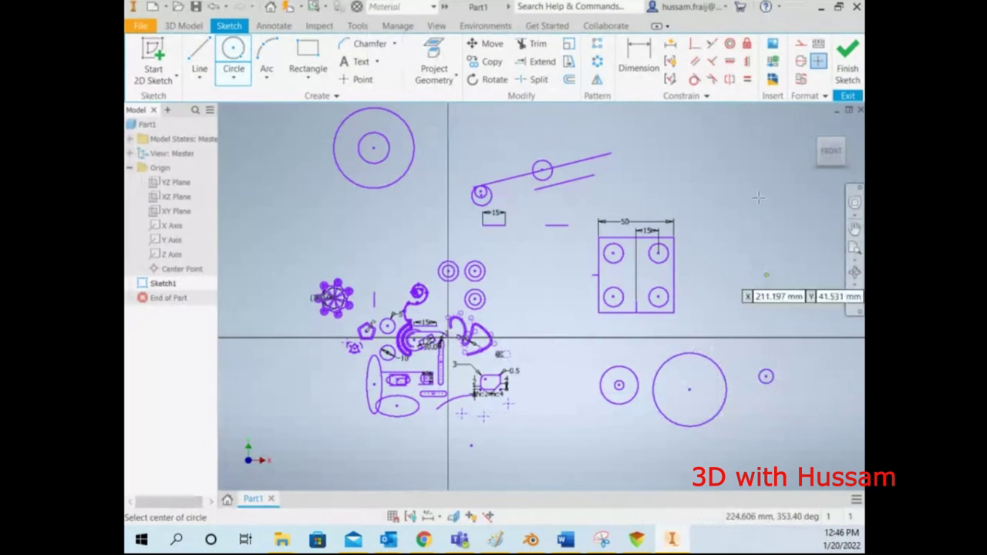
Test Coincident between the small and large circle centres, then undo it.
{"action": "left_click", "coordinate": [694, 44]}
{"action": "left_click", "coordinate": [767, 376]}
{"action": "left_click", "coordinate": [689, 390]}
{"action": "key", "text": "Escape"}
{"action": "key", "text": "ctrl+z"}
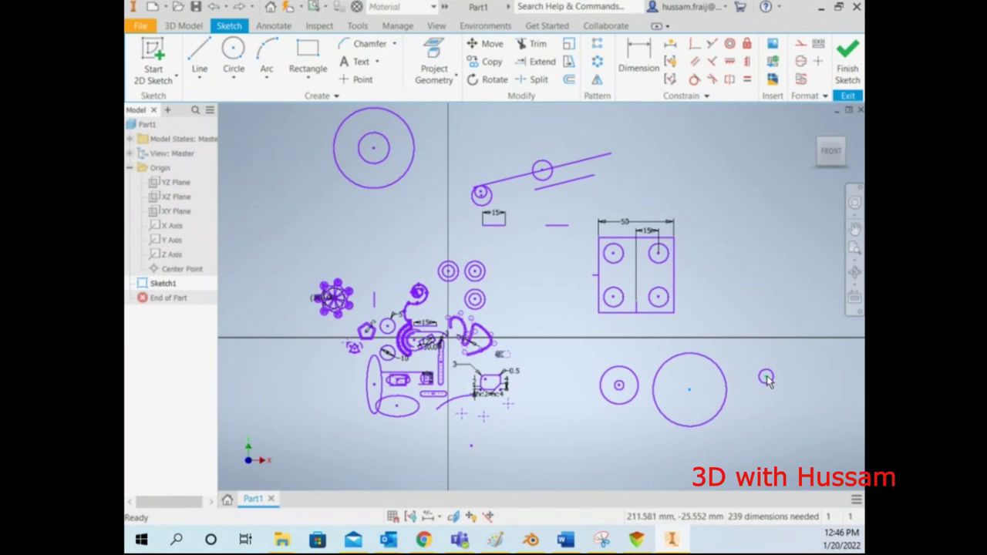
{"action": "left_click", "coordinate": [696, 44]}
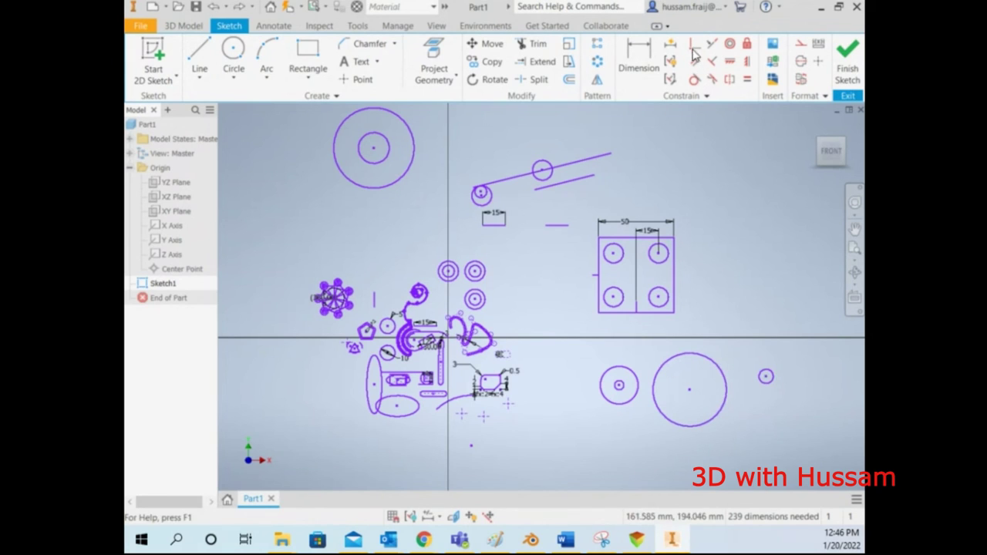
{"action": "left_click", "coordinate": [688, 426]}
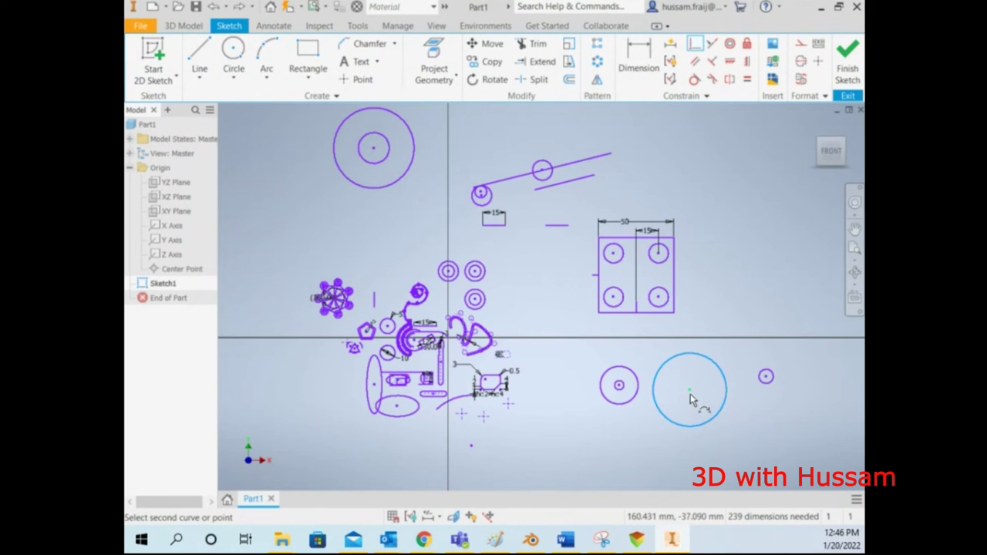
{"action": "left_click", "coordinate": [690, 394]}
{"action": "left_click", "coordinate": [419, 127]}
{"action": "left_click", "coordinate": [690, 390]}
{"action": "left_click", "coordinate": [766, 376]}
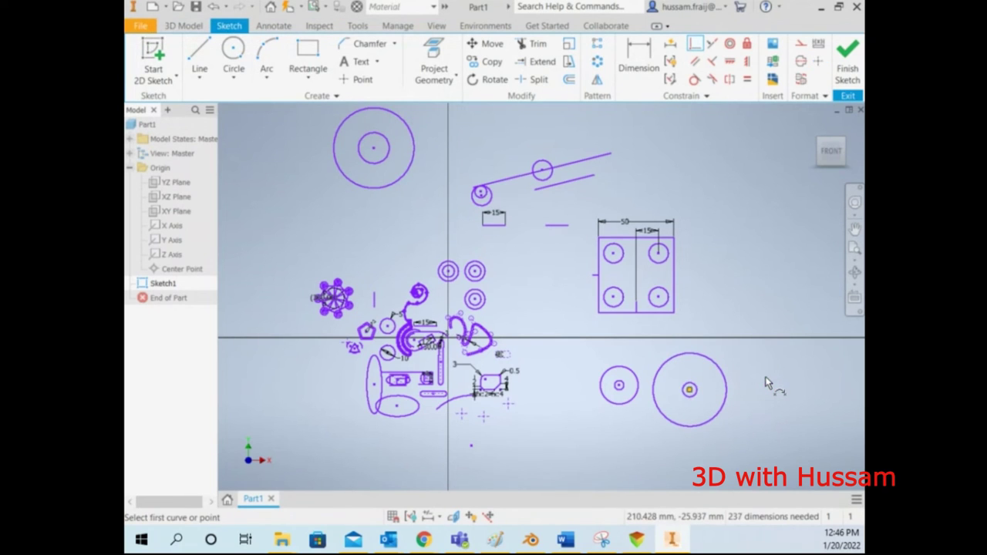
{"action": "key", "text": "ctrl+z"}
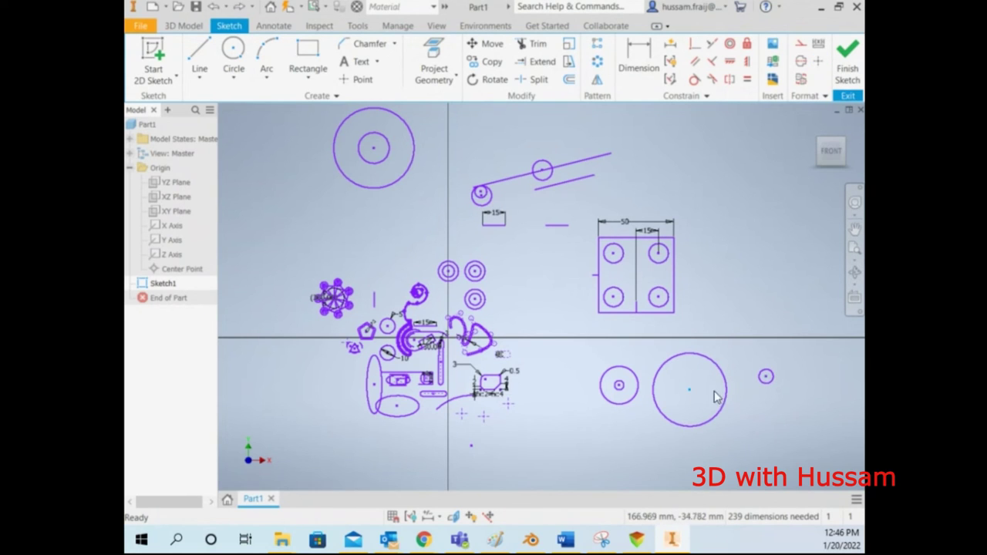
Apply a Fix constraint to the small circle's centre.
{"action": "left_click", "coordinate": [757, 383]}
{"action": "left_click", "coordinate": [746, 45]}
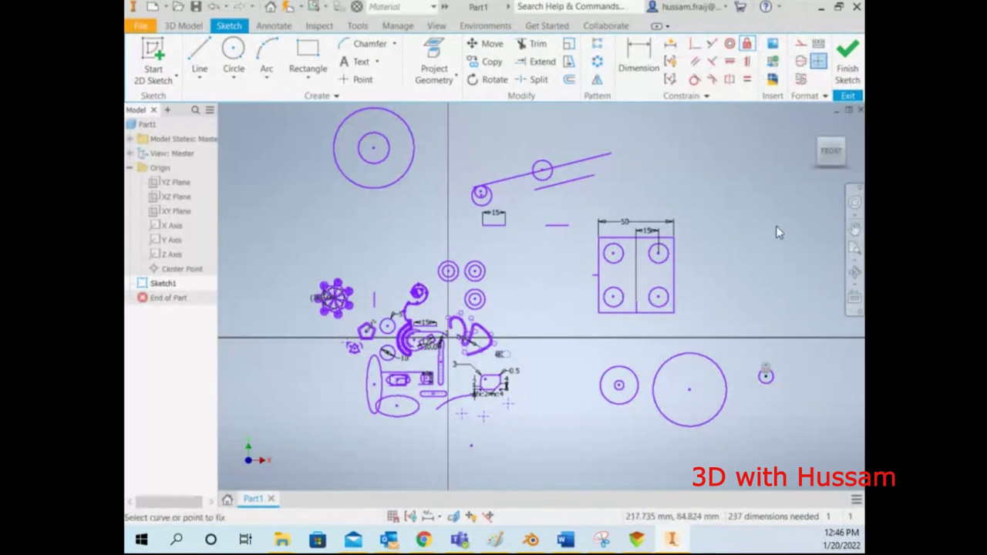
{"action": "left_click", "coordinate": [712, 43]}
{"action": "right_click", "coordinate": [736, 326]}
{"action": "left_click", "coordinate": [775, 319]}
{"action": "left_click", "coordinate": [746, 44]}
{"action": "left_click", "coordinate": [766, 376]}
{"action": "right_click", "coordinate": [774, 342]}
{"action": "left_click", "coordinate": [784, 337]}
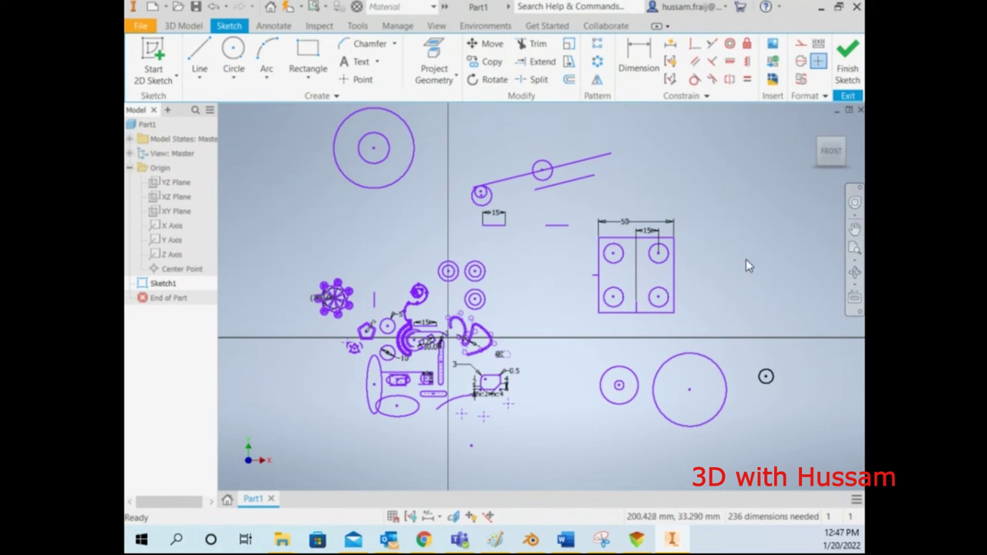
Make the large circle's centre coincident with the fixed small circle's centre.
{"action": "left_click", "coordinate": [694, 43]}
{"action": "left_click", "coordinate": [690, 390]}
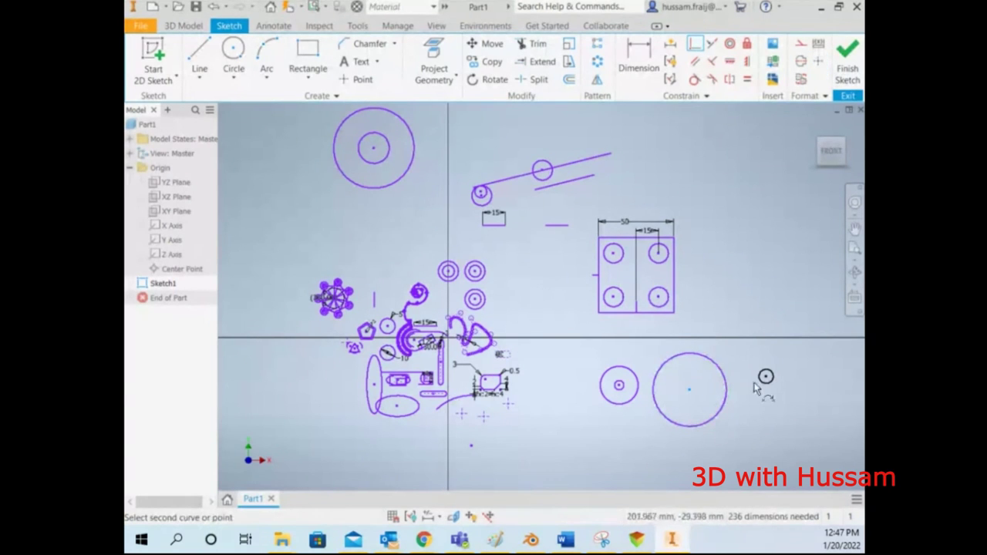
{"action": "left_click", "coordinate": [766, 376]}
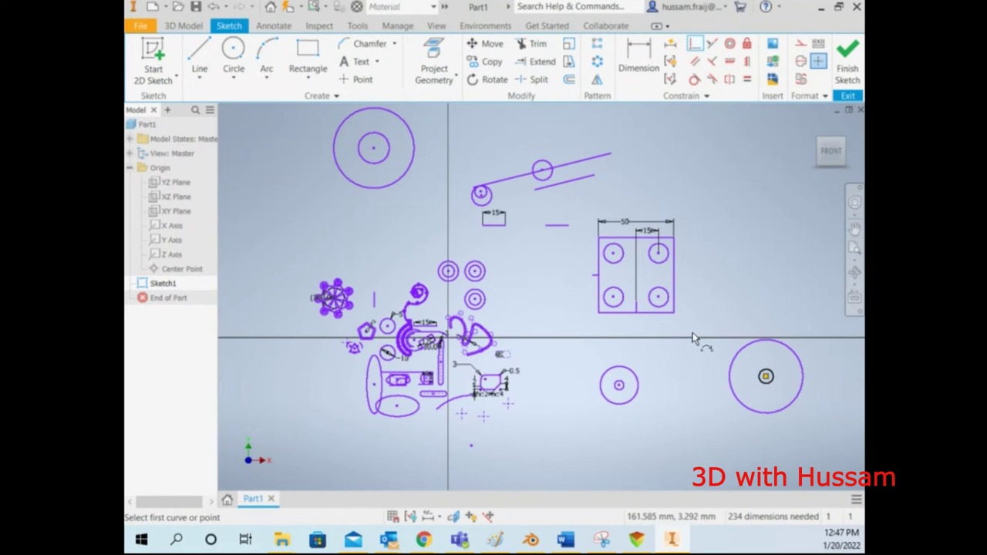
End the active constraint command.
{"action": "scroll", "coordinate": [674, 372], "scroll_direction": "up", "scroll_amount": 3}
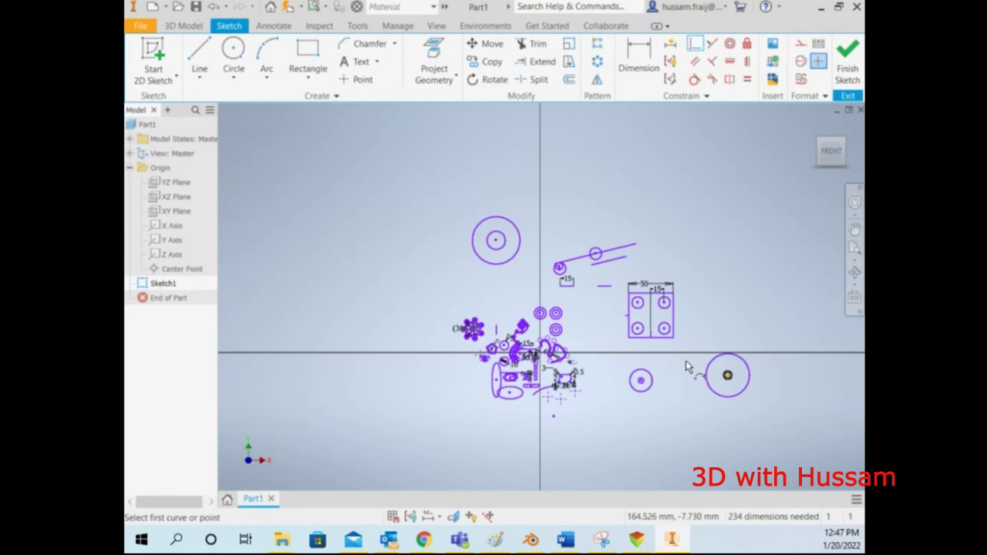
{"action": "scroll", "coordinate": [678, 366], "scroll_direction": "down", "scroll_amount": 4}
{"action": "scroll", "coordinate": [616, 339], "scroll_direction": "up", "scroll_amount": 3}
{"action": "right_click", "coordinate": [677, 199]}
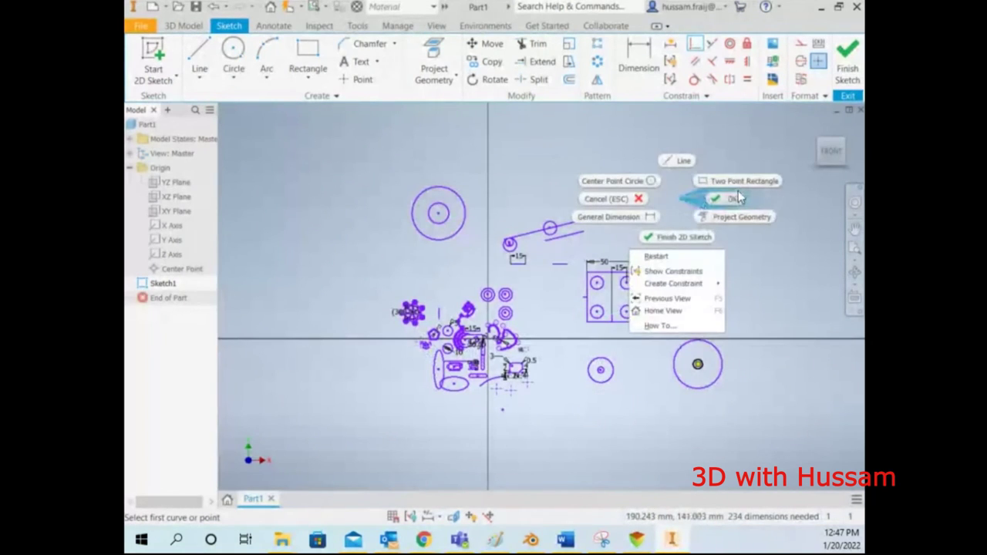
{"action": "left_click", "coordinate": [723, 200]}
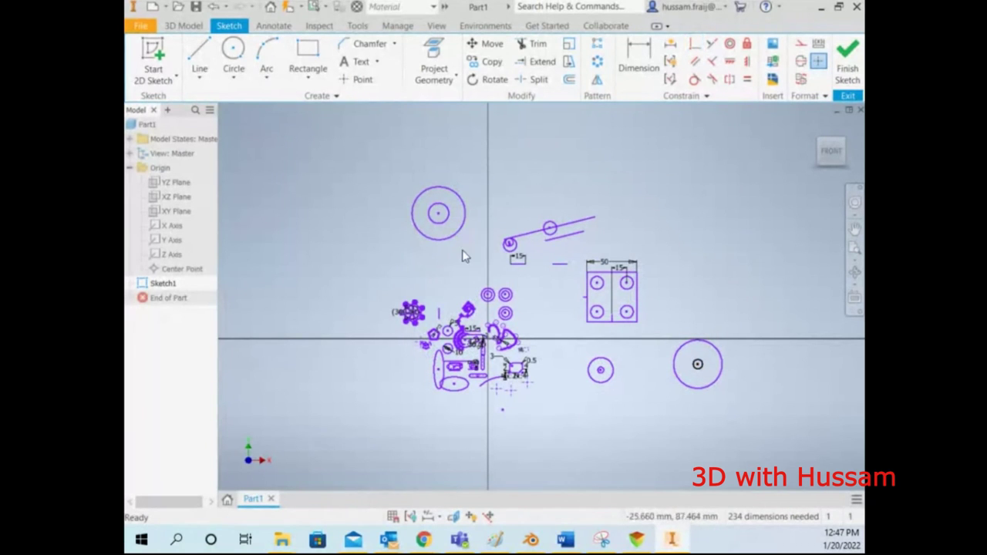
Try moving and stretching the four-circle rectangle, then undo the move.
{"action": "scroll", "coordinate": [484, 356], "scroll_direction": "down", "scroll_amount": 2}
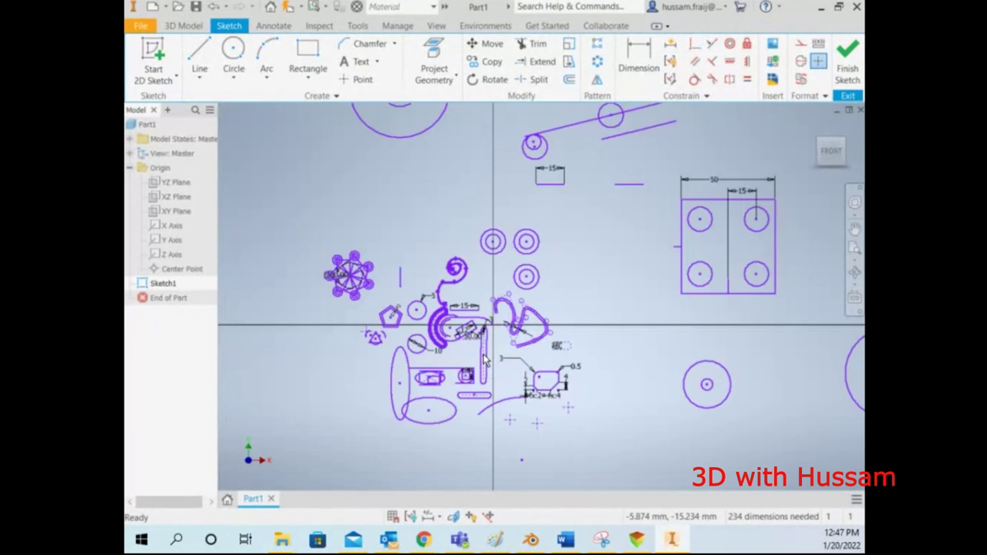
{"action": "scroll", "coordinate": [484, 356], "scroll_direction": "up", "scroll_amount": 2}
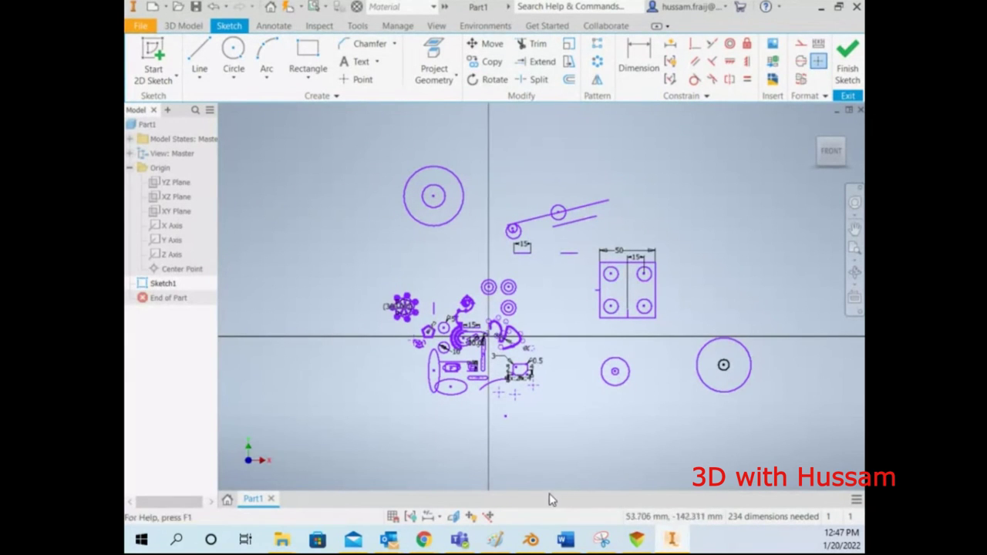
{"action": "left_click_drag", "start_coordinate": [655, 296], "coordinate": [807, 232]}
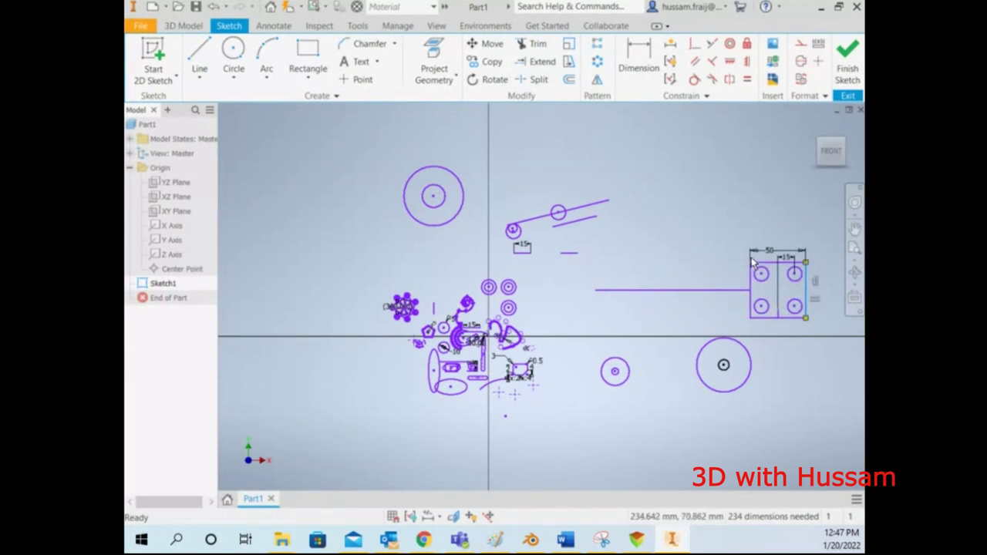
{"action": "left_click_drag", "start_coordinate": [775, 275], "coordinate": [747, 166]}
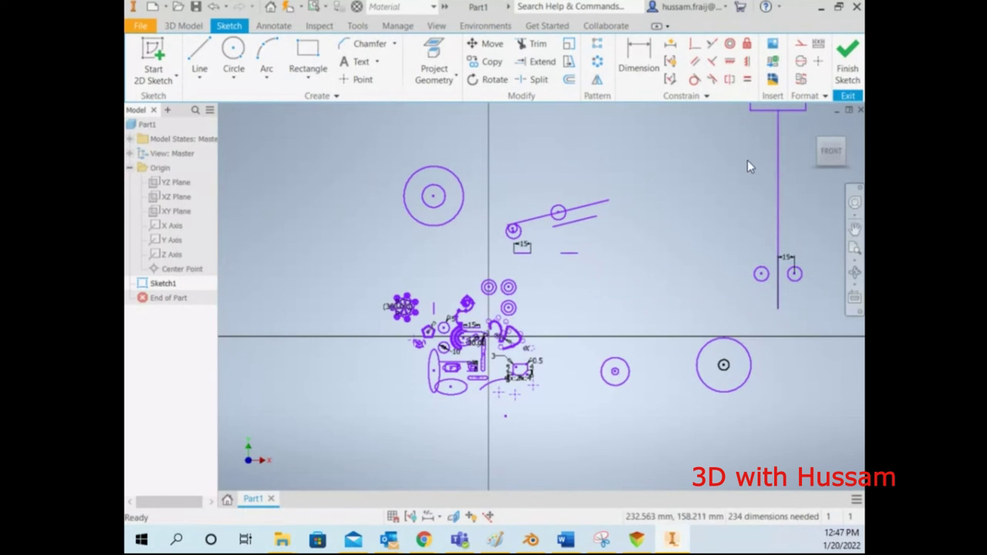
{"action": "scroll", "coordinate": [747, 193], "scroll_direction": "down", "scroll_amount": 2}
{"action": "scroll", "coordinate": [746, 272], "scroll_direction": "down", "scroll_amount": 2}
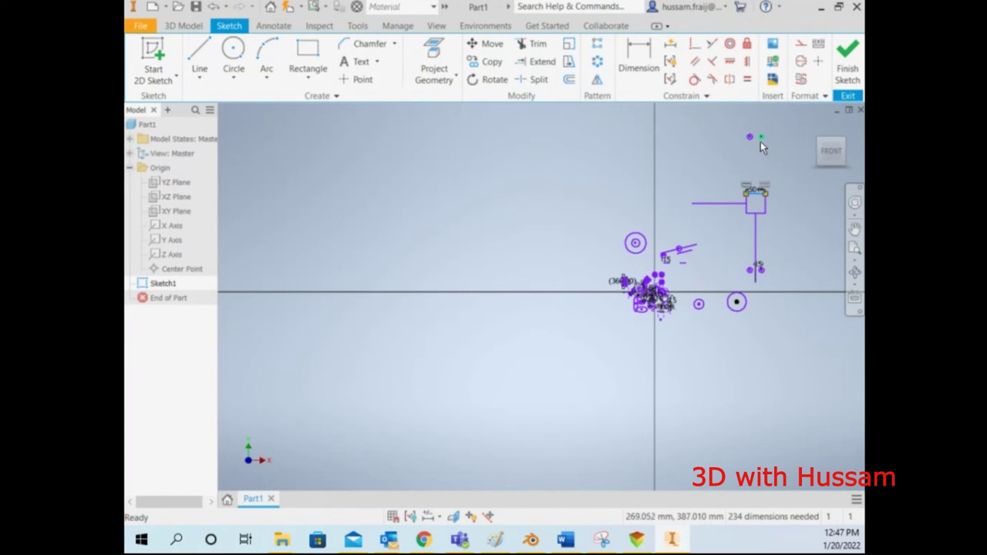
{"action": "key", "text": "ctrl+z"}
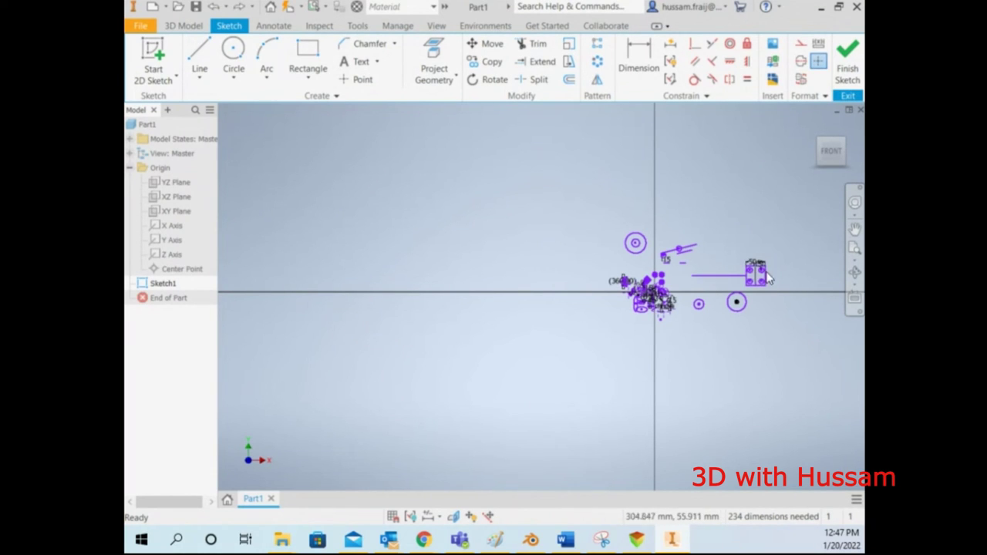
Window-select the old sketch geometry except the flower pattern and delete it.
{"action": "scroll", "coordinate": [729, 275], "scroll_direction": "up", "scroll_amount": 2}
{"action": "scroll", "coordinate": [448, 365], "scroll_direction": "down", "scroll_amount": 2}
{"action": "scroll", "coordinate": [532, 329], "scroll_direction": "up", "scroll_amount": 3}
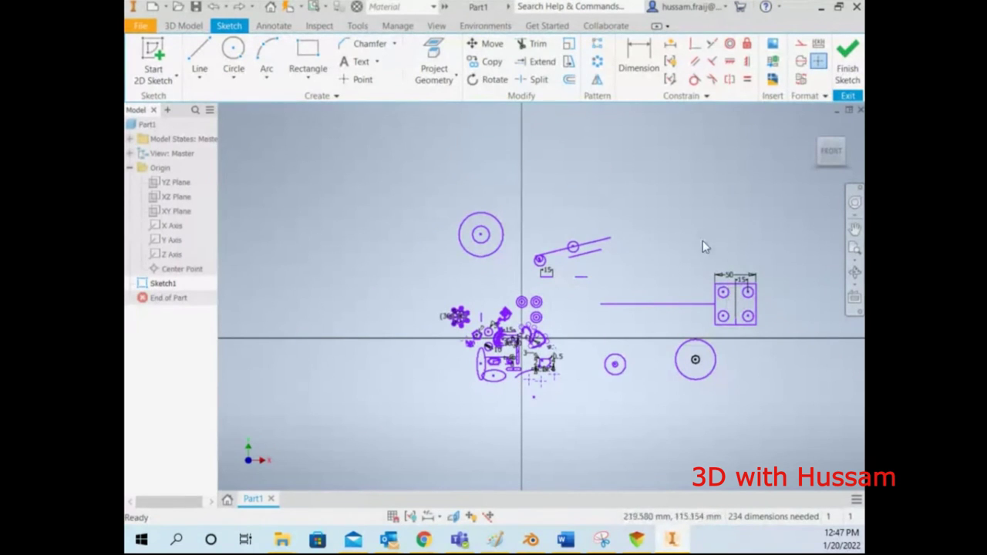
{"action": "mouse_move", "coordinate": [398, 158]}
{"action": "left_mouse_down"}
{"action": "mouse_move", "coordinate": [600, 277]}
{"action": "mouse_move", "coordinate": [764, 352]}
{"action": "mouse_move", "coordinate": [781, 428]}
{"action": "left_mouse_up"}
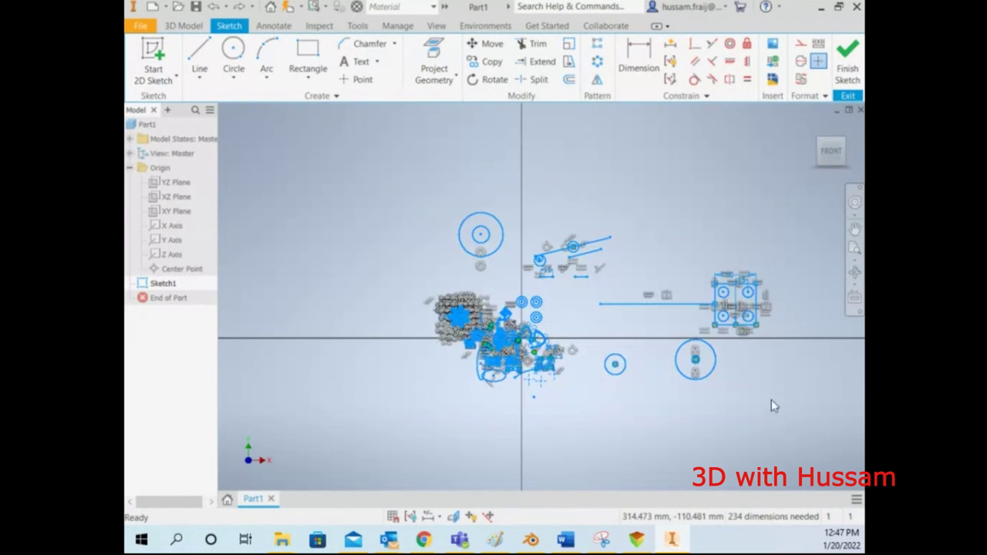
{"action": "left_click", "coordinate": [630, 154]}
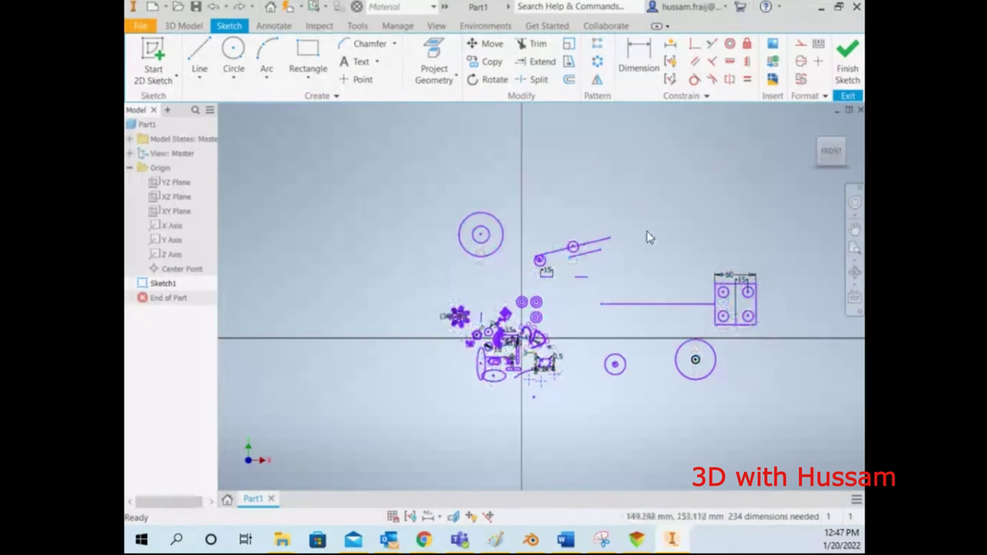
{"action": "mouse_move", "coordinate": [403, 204]}
{"action": "left_mouse_down"}
{"action": "mouse_move", "coordinate": [815, 375]}
{"action": "mouse_move", "coordinate": [817, 425]}
{"action": "left_mouse_up"}
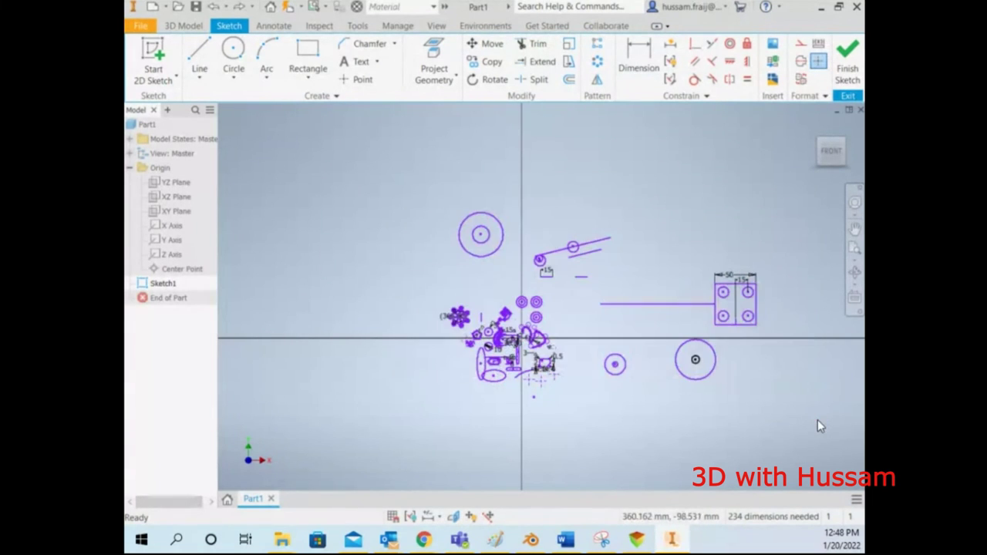
{"action": "key", "text": "Delete"}
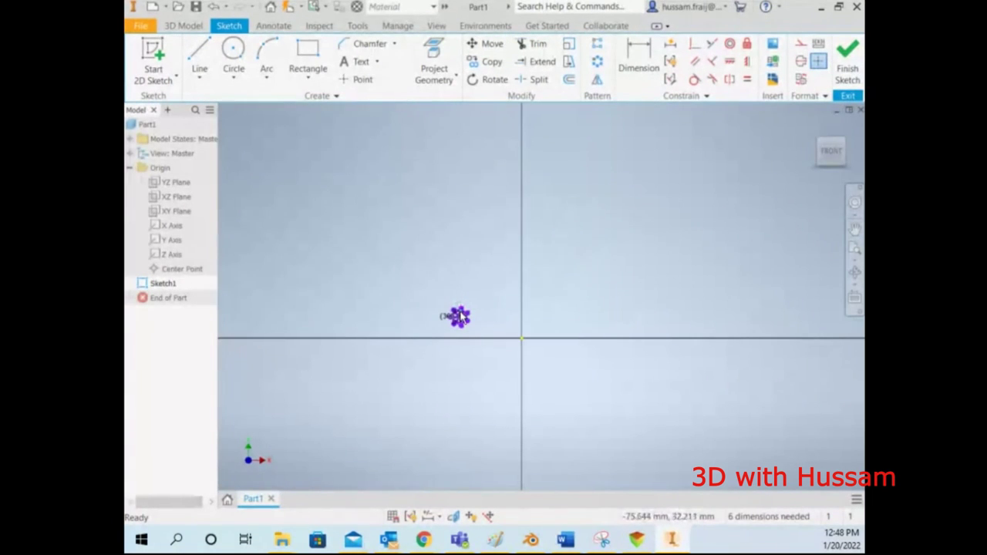
Delete the flower's circular pattern using Delete Pattern.
{"action": "scroll", "coordinate": [459, 316], "scroll_direction": "up", "scroll_amount": 8}
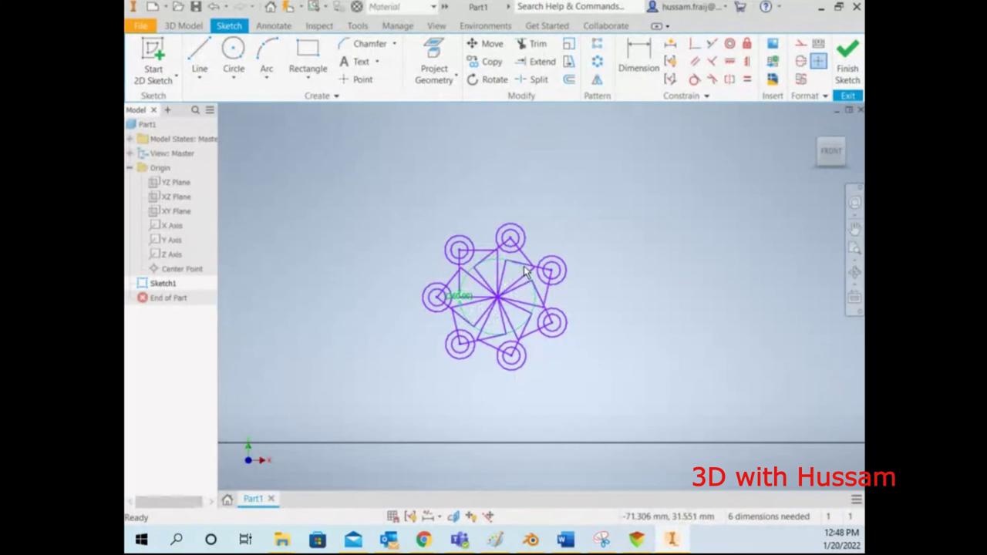
{"action": "right_click", "coordinate": [525, 265]}
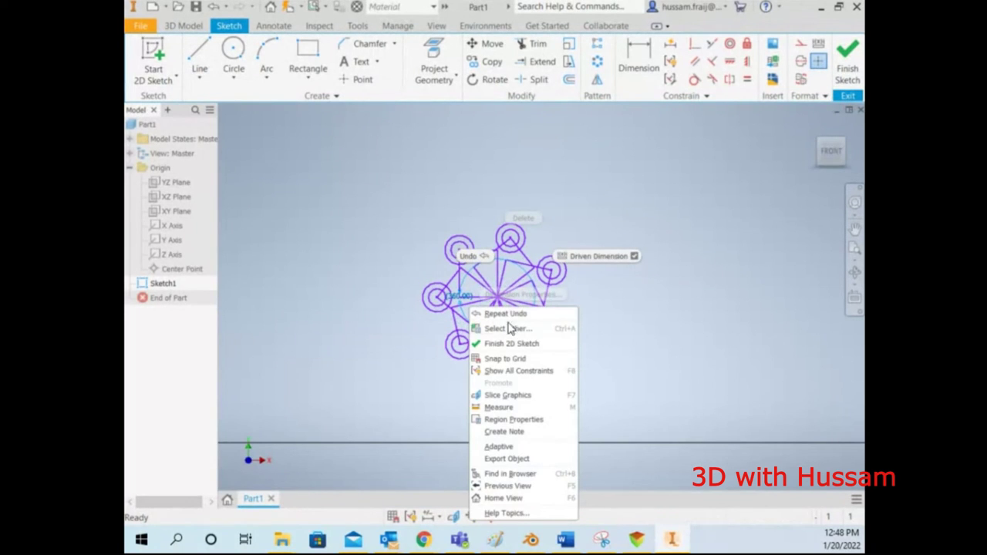
{"action": "left_click", "coordinate": [481, 257]}
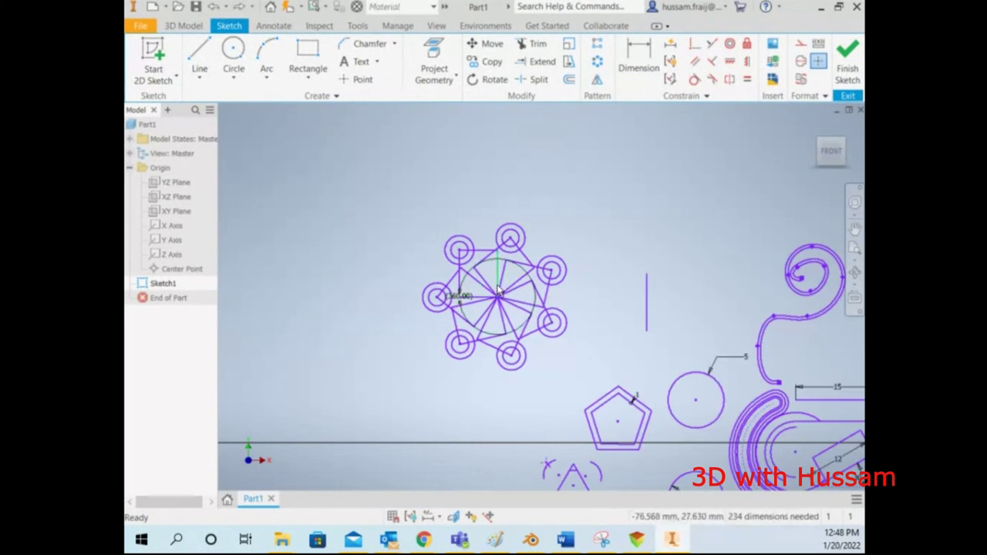
{"action": "right_click", "coordinate": [497, 286]}
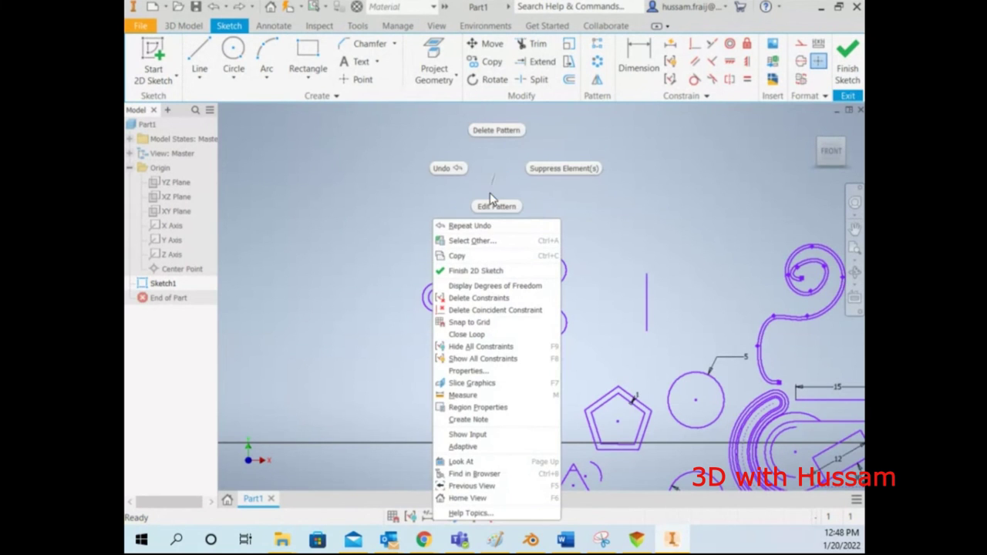
{"action": "left_click", "coordinate": [496, 131]}
Window-select all remaining sketch geometry and delete it.
{"action": "scroll", "coordinate": [496, 238], "scroll_direction": "down", "scroll_amount": 5}
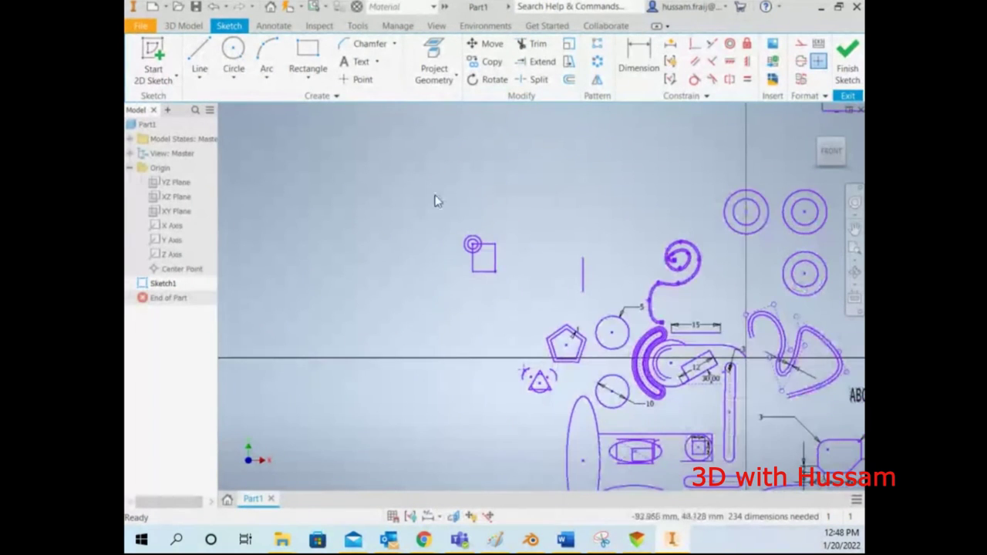
{"action": "scroll", "coordinate": [494, 295], "scroll_direction": "down", "scroll_amount": 3}
{"action": "left_click_drag", "start_coordinate": [781, 368], "coordinate": [355, 140]}
{"action": "key", "text": "Delete"}
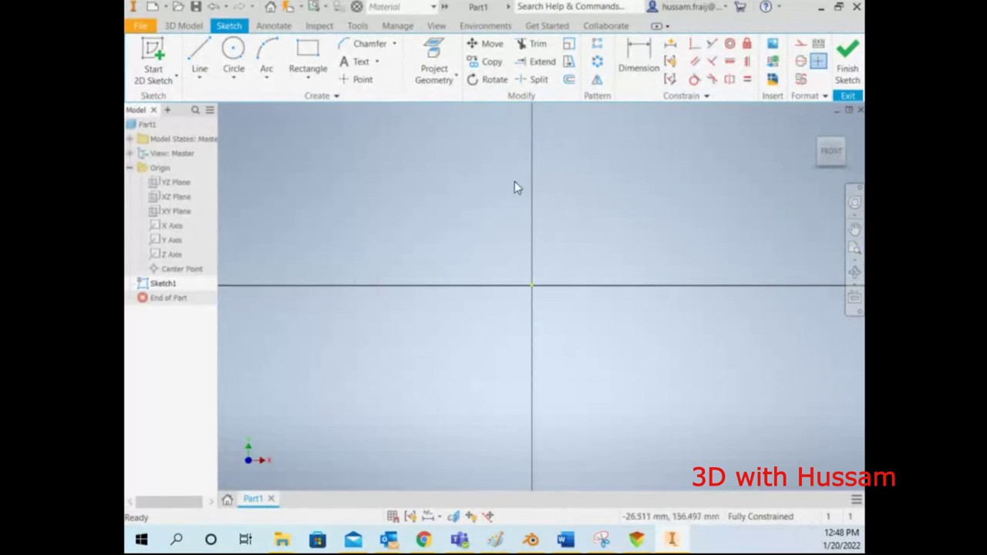
{"action": "scroll", "coordinate": [522, 270], "scroll_direction": "up", "scroll_amount": 3}
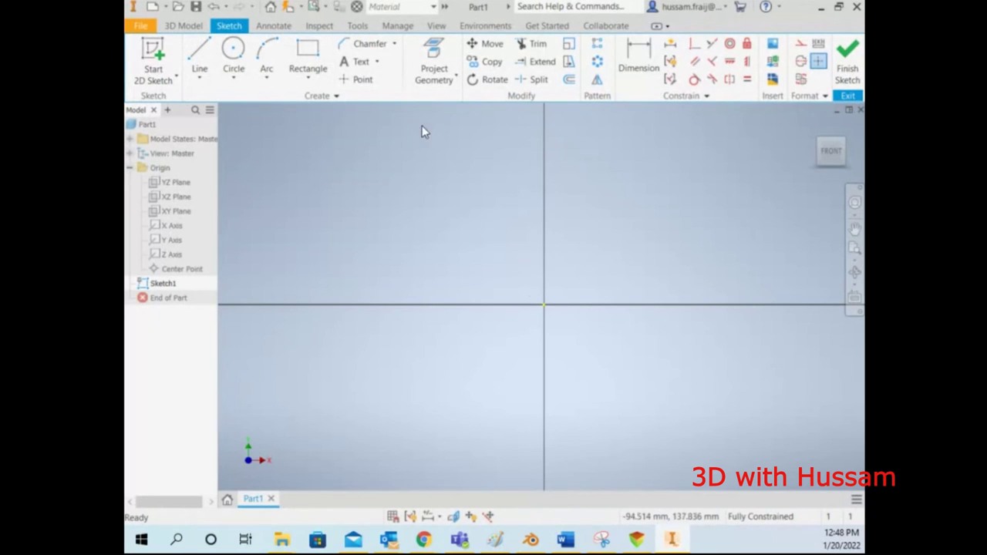
Draw a small two-point rectangle near the sketch origin.
{"action": "left_click", "coordinate": [309, 75]}
{"action": "left_click", "coordinate": [571, 212]}
{"action": "left_click", "coordinate": [617, 272]}
{"action": "right_click", "coordinate": [660, 231]}
{"action": "left_click", "coordinate": [718, 228]}
Dimension the rectangle 20 from the origin, both horizontally and vertically.
{"action": "left_click", "coordinate": [640, 58]}
{"action": "left_click", "coordinate": [572, 250]}
{"action": "left_click", "coordinate": [553, 273]}
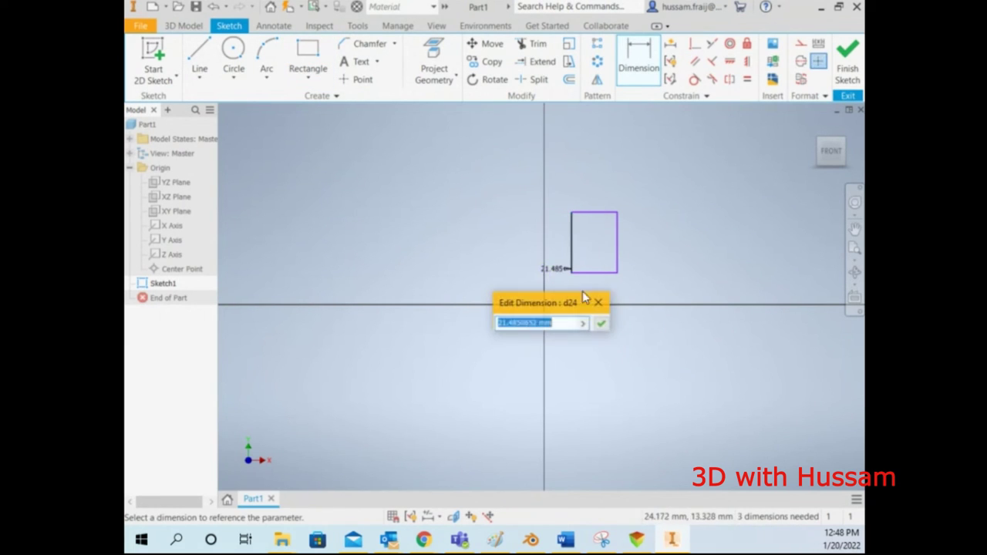
{"action": "type", "text": "20"}
{"action": "key", "text": "Return"}
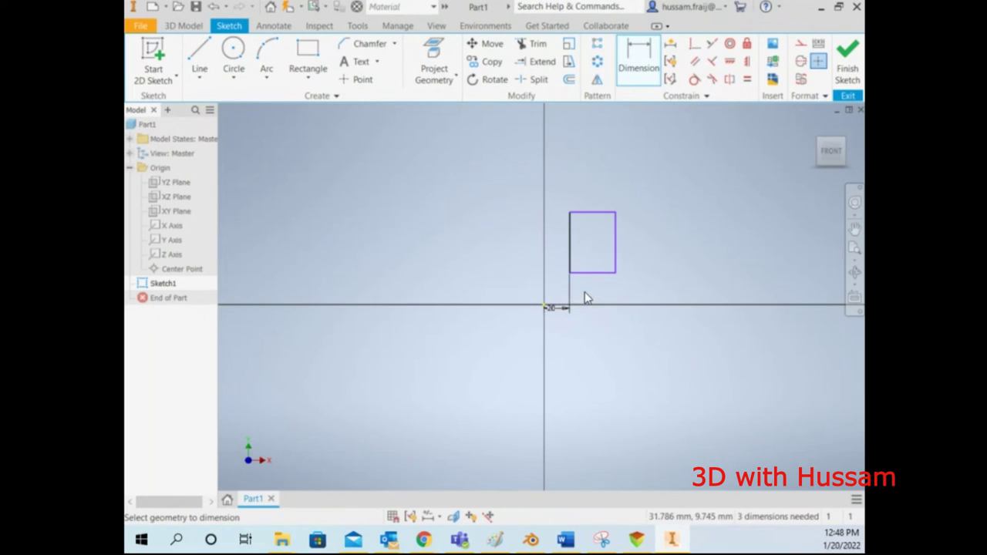
{"action": "left_click", "coordinate": [584, 272]}
{"action": "left_click", "coordinate": [548, 306]}
{"action": "left_click", "coordinate": [533, 287]}
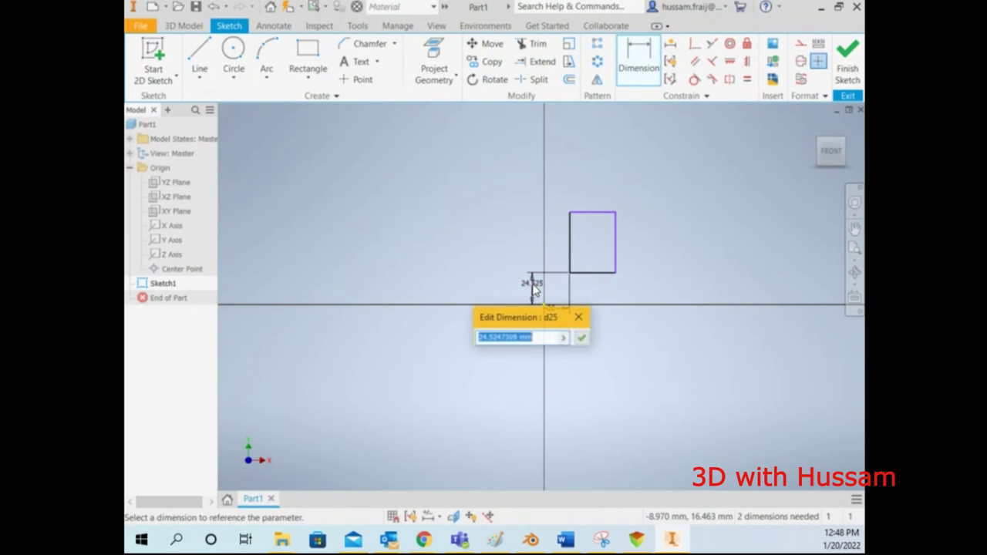
{"action": "type", "text": "20"}
{"action": "key", "text": "Return"}
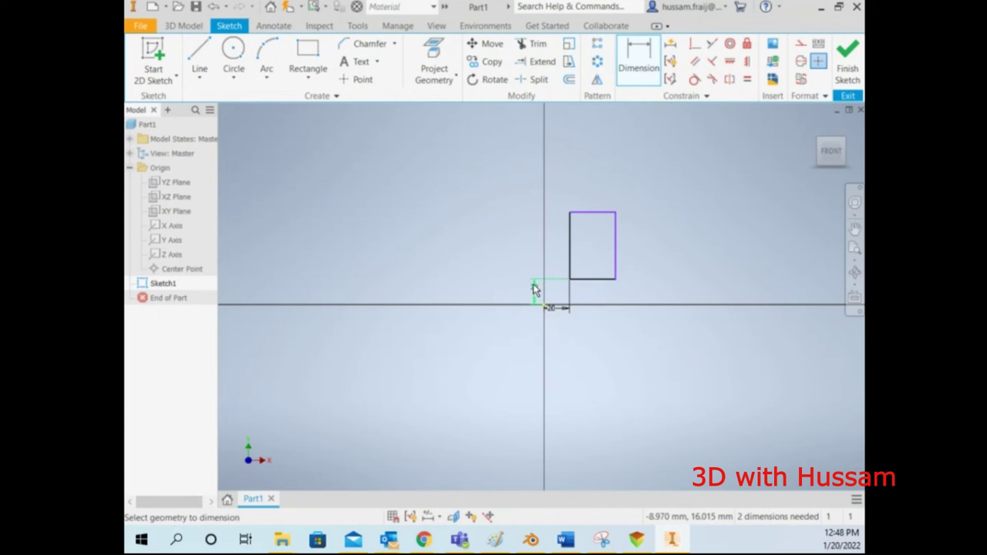
{"action": "key", "text": "Escape"}
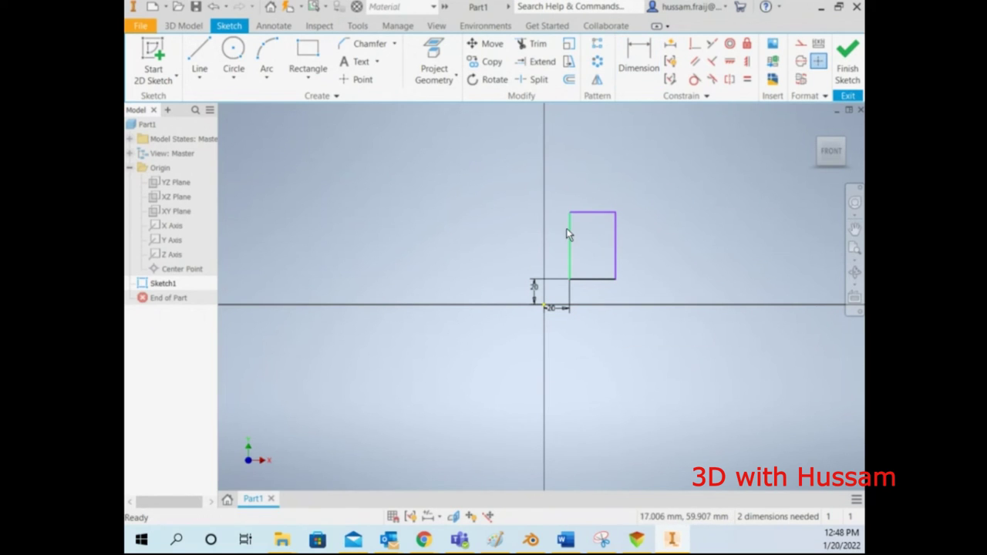
Widen and heighten the rectangle, then make its top edge construction geometry.
{"action": "scroll", "coordinate": [545, 311], "scroll_direction": "down", "scroll_amount": 3}
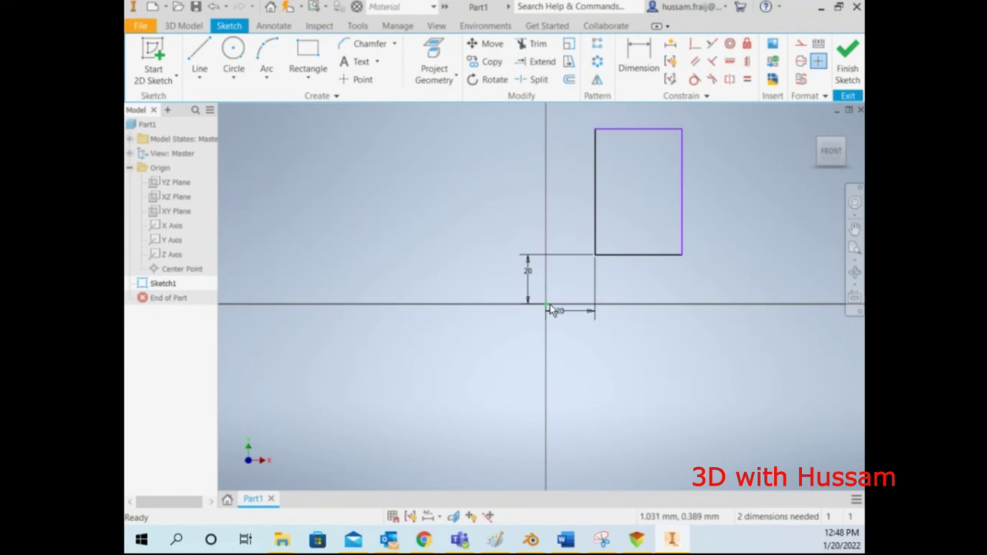
{"action": "scroll", "coordinate": [591, 368], "scroll_direction": "up", "scroll_amount": 2}
{"action": "scroll", "coordinate": [637, 271], "scroll_direction": "down", "scroll_amount": 2}
{"action": "scroll", "coordinate": [602, 279], "scroll_direction": "up", "scroll_amount": 2}
{"action": "left_click_drag", "start_coordinate": [632, 256], "coordinate": [752, 252]}
{"action": "left_click_drag", "start_coordinate": [650, 221], "coordinate": [654, 146]}
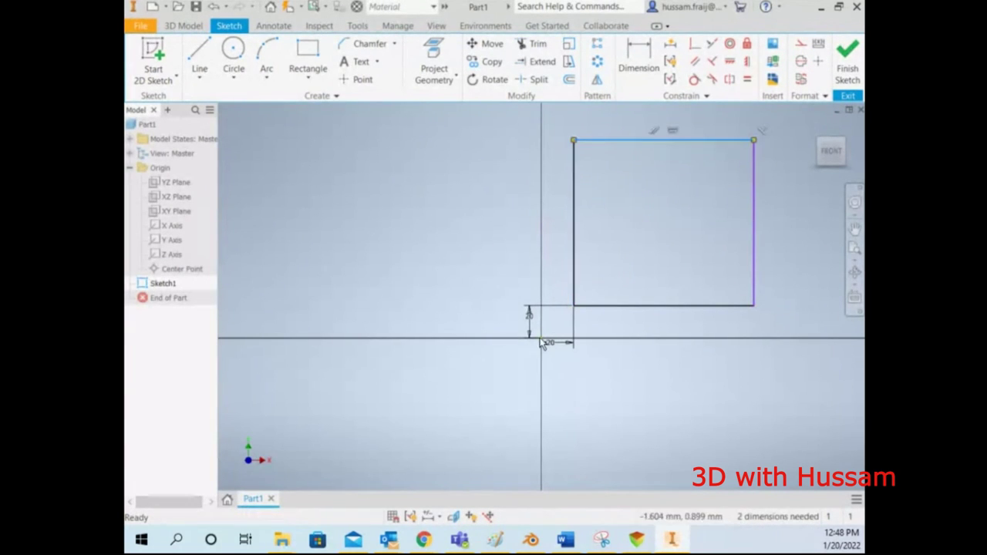
{"action": "right_click", "coordinate": [472, 196]}
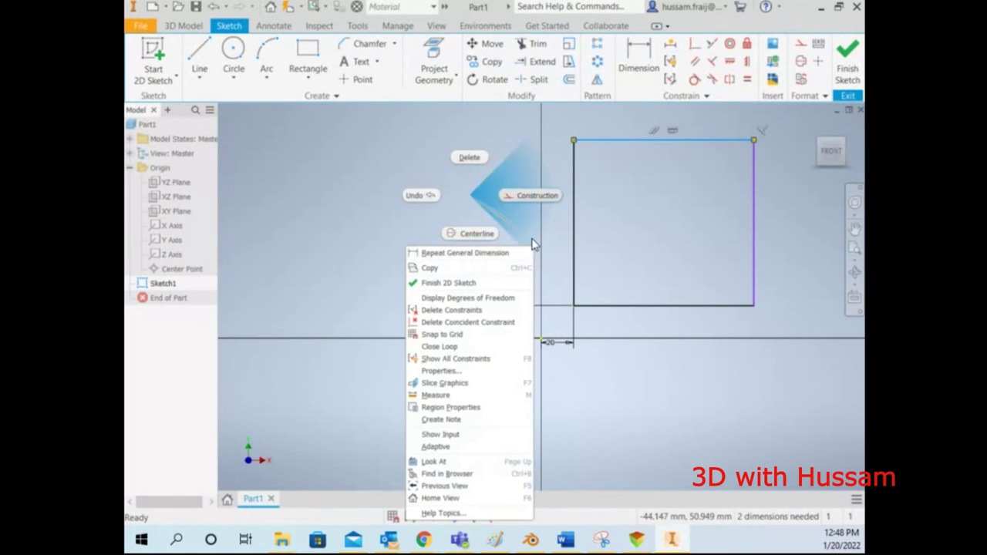
{"action": "left_click", "coordinate": [532, 195]}
Change both origin distance dimensions from 20 to 100.
{"action": "scroll", "coordinate": [529, 325], "scroll_direction": "up", "scroll_amount": 4}
{"action": "scroll", "coordinate": [622, 261], "scroll_direction": "down", "scroll_amount": 3}
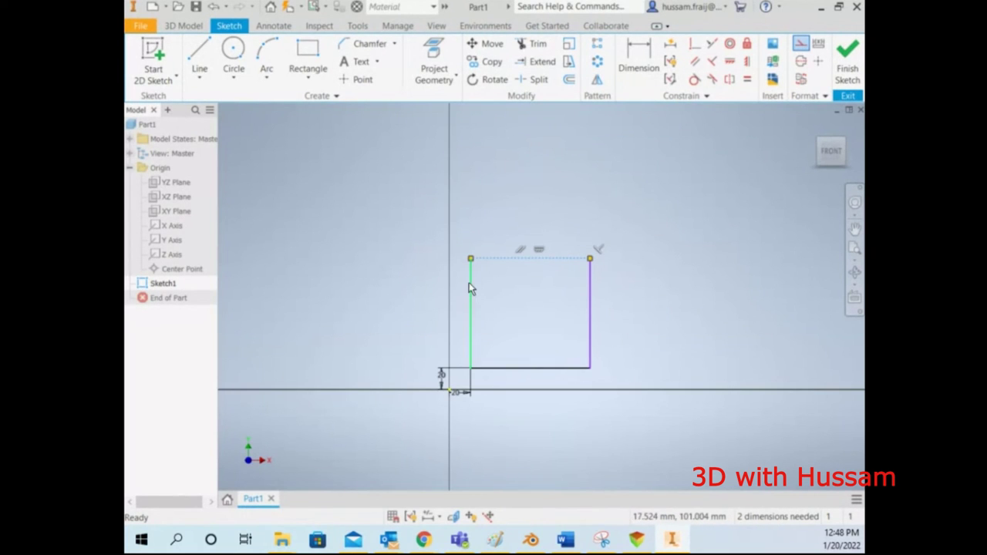
{"action": "double_click", "coordinate": [441, 375]}
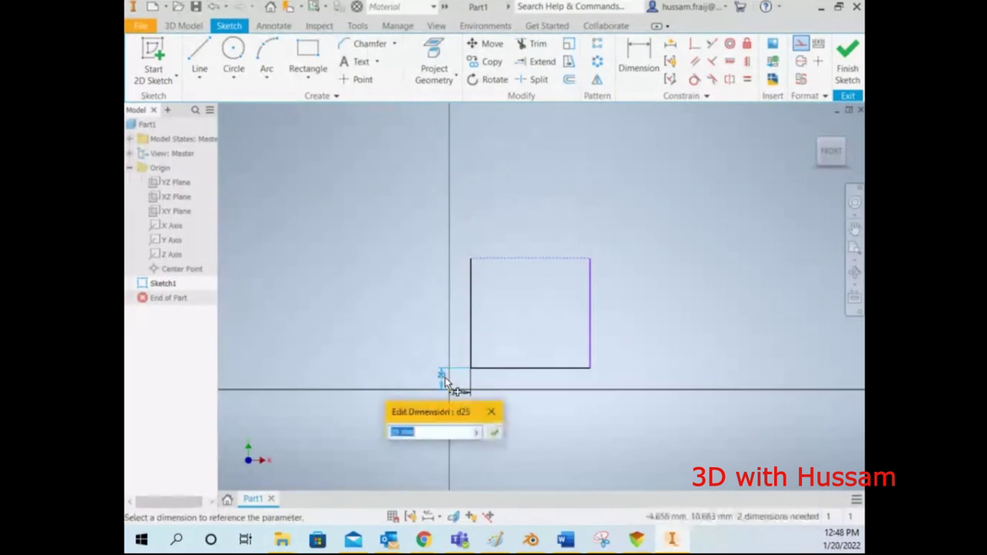
{"action": "type", "text": "100"}
{"action": "key", "text": "Return"}
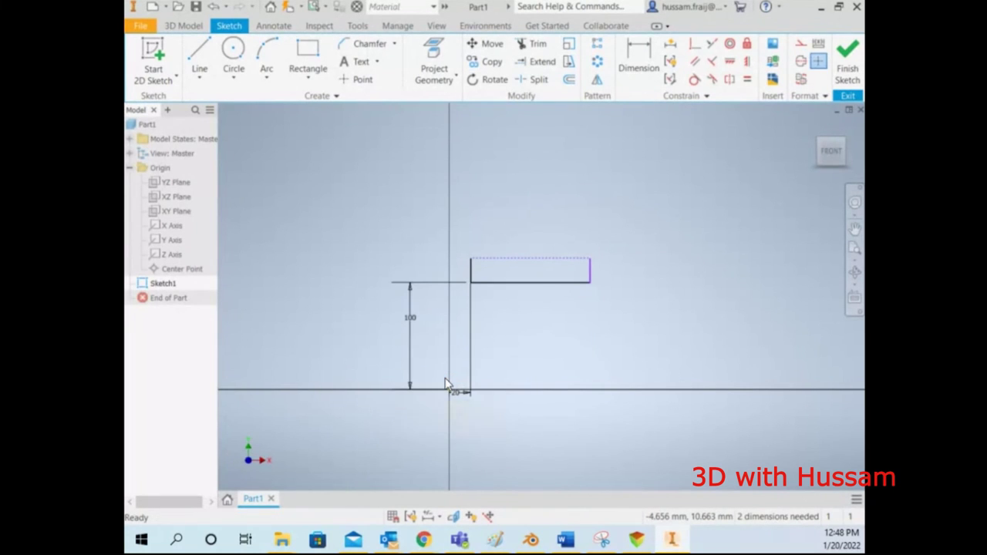
{"action": "left_click", "coordinate": [463, 395]}
{"action": "left_click", "coordinate": [459, 394]}
{"action": "type", "text": "1"}
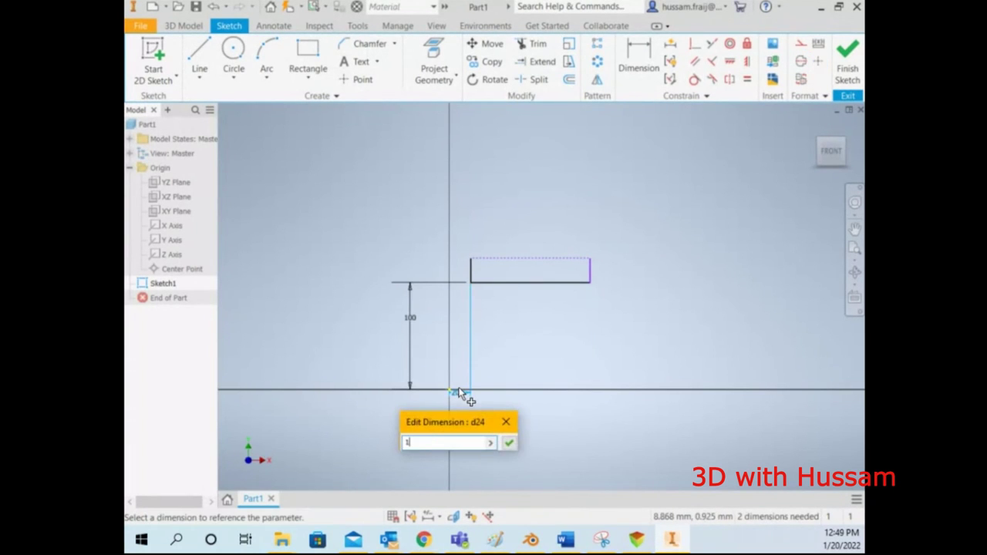
{"action": "type", "text": "00"}
{"action": "key", "text": "Return"}
Window-select all four sides of the square and delete them.
{"action": "right_click", "coordinate": [664, 307]}
{"action": "key", "text": "Escape"}
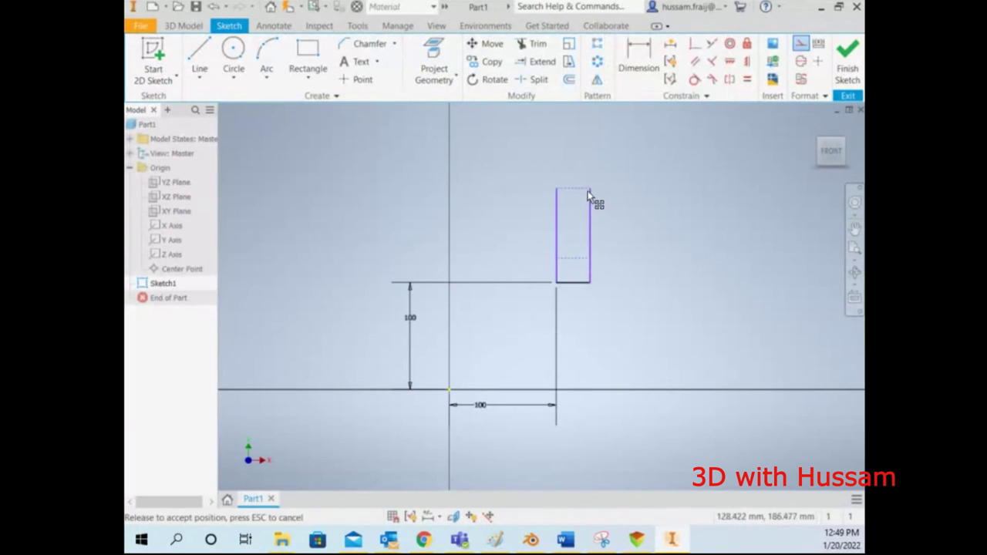
{"action": "left_click", "coordinate": [670, 141]}
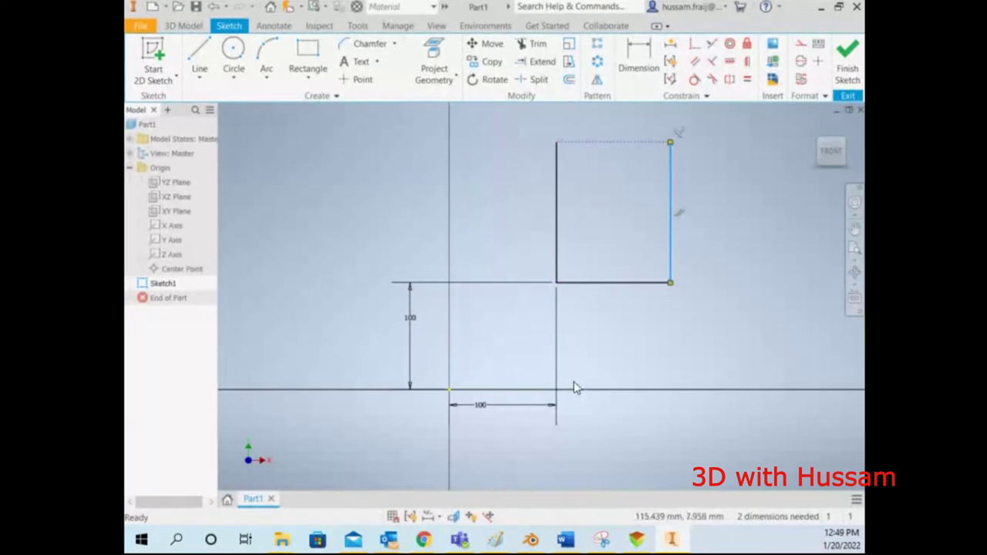
{"action": "scroll", "coordinate": [572, 381], "scroll_direction": "down", "scroll_amount": 2}
{"action": "right_click", "coordinate": [672, 234]}
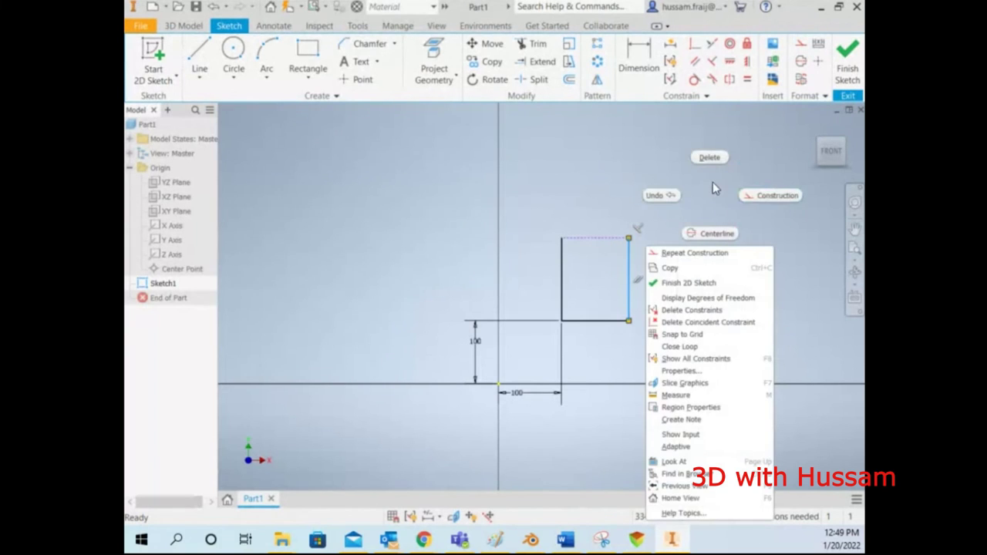
{"action": "key", "text": "Escape"}
{"action": "left_click_drag", "start_coordinate": [422, 195], "coordinate": [737, 438]}
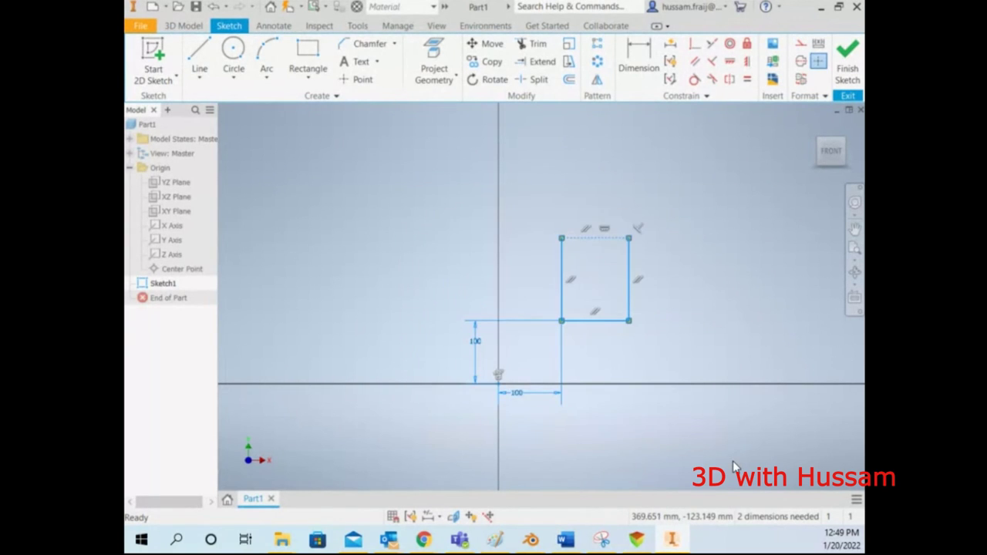
{"action": "key", "text": "Delete"}
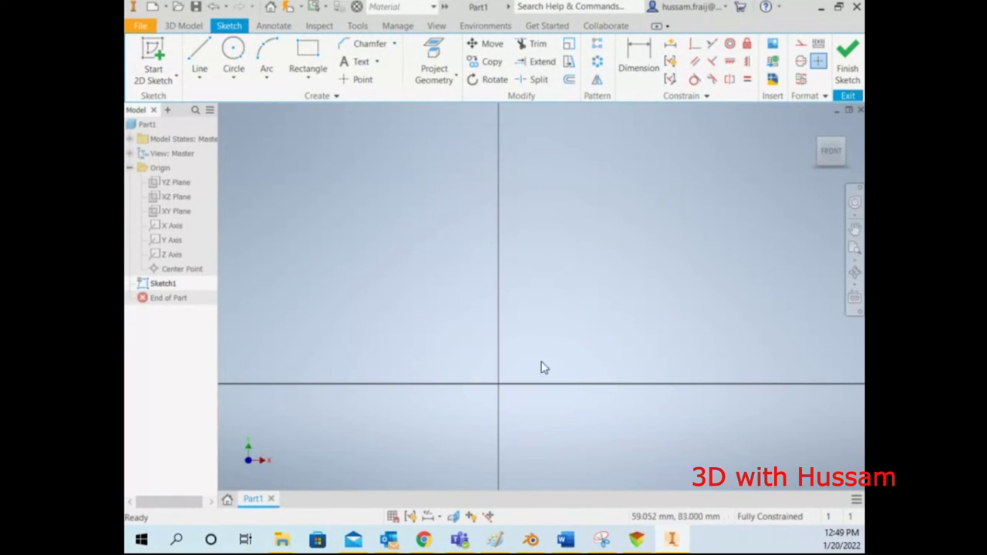
Draw a circle centred on the sketch origin, then shrink it.
{"action": "left_click", "coordinate": [234, 53]}
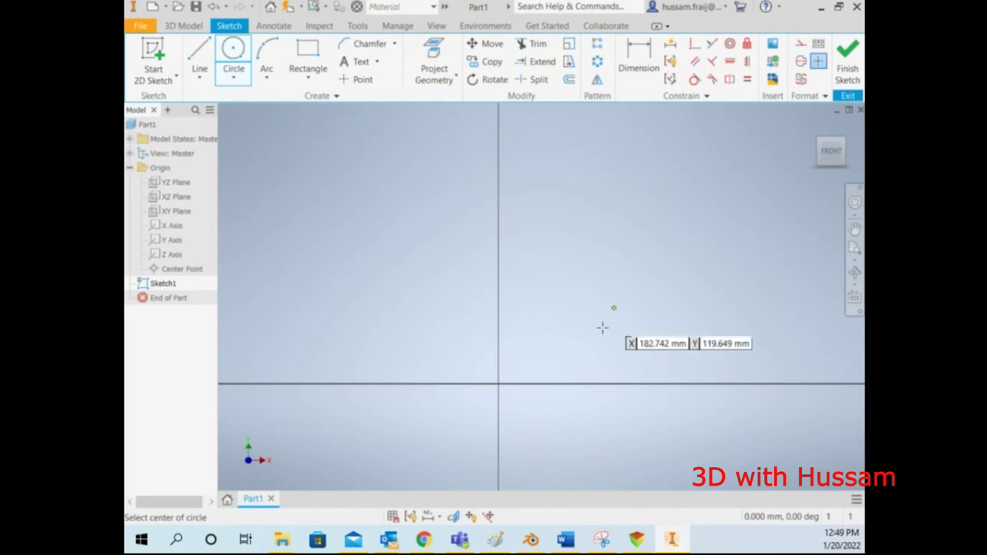
{"action": "left_click", "coordinate": [497, 382]}
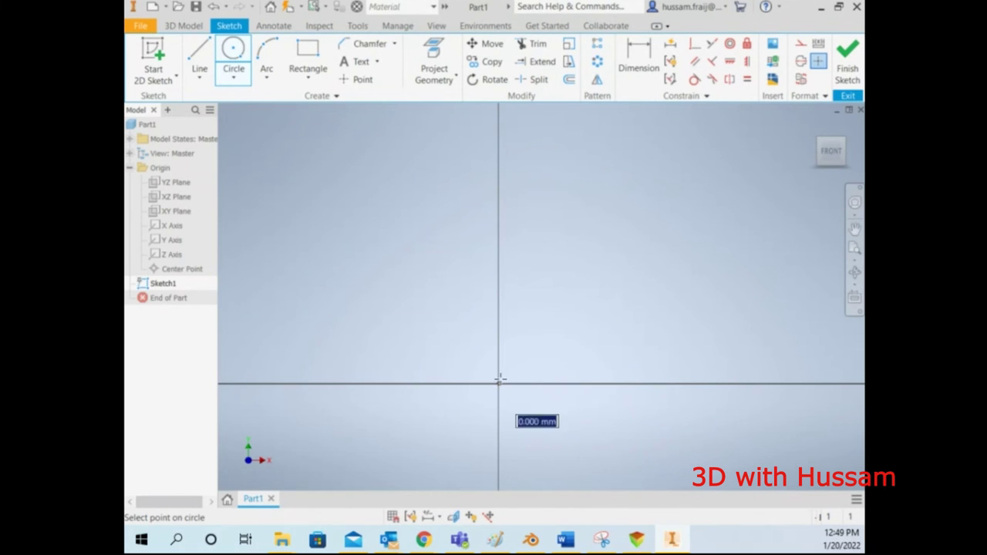
{"action": "left_click", "coordinate": [620, 227]}
{"action": "scroll", "coordinate": [679, 172], "scroll_direction": "down", "scroll_amount": 3}
{"action": "right_click", "coordinate": [678, 172]}
{"action": "left_click", "coordinate": [721, 165]}
{"action": "left_click_drag", "start_coordinate": [647, 206], "coordinate": [616, 273]}
{"action": "mouse_move", "coordinate": [575, 304]}
{"action": "left_mouse_down"}
{"action": "mouse_move", "coordinate": [648, 239]}
{"action": "mouse_move", "coordinate": [572, 298]}
{"action": "left_mouse_up"}
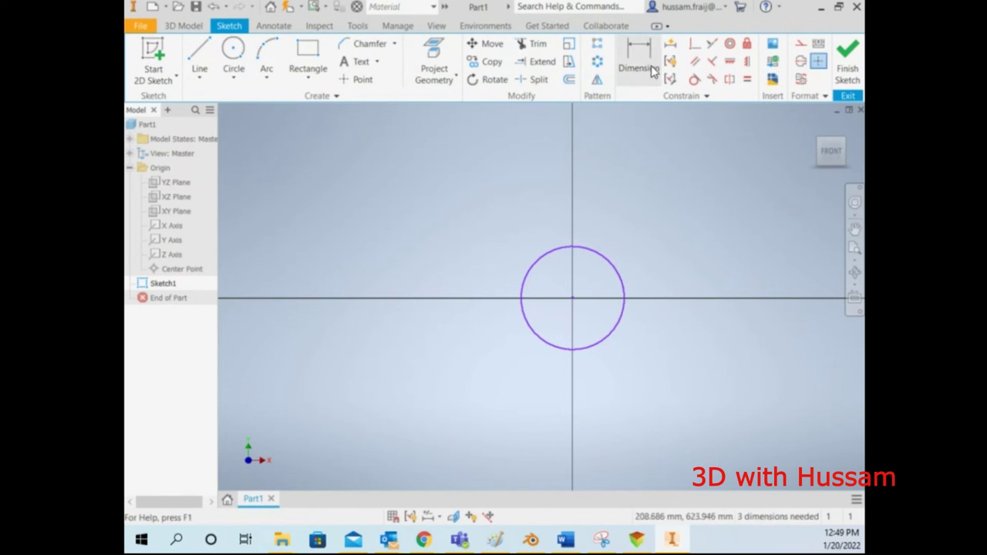
Apply a Fix constraint to the circle.
{"action": "left_click", "coordinate": [746, 43]}
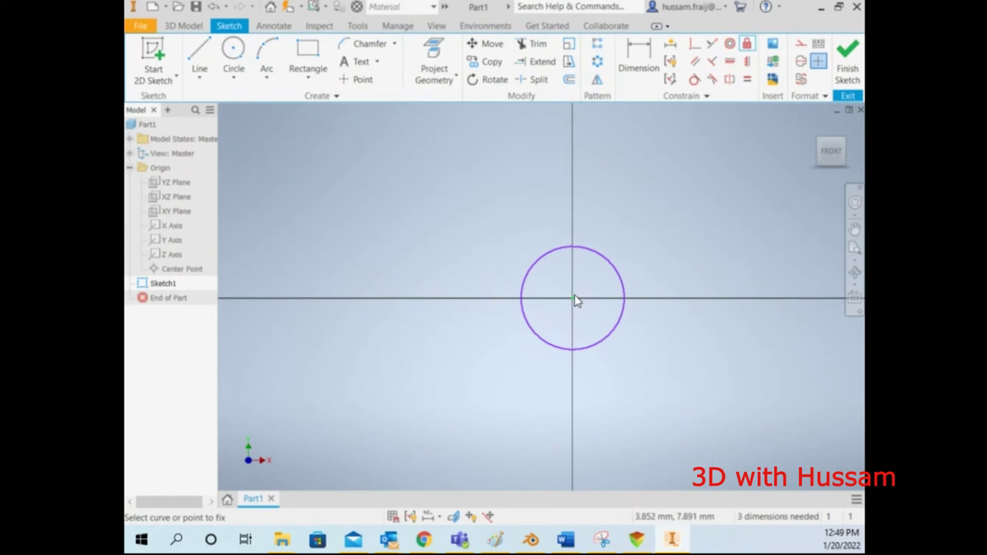
{"action": "left_click", "coordinate": [605, 260]}
{"action": "right_click", "coordinate": [633, 216]}
{"action": "left_click", "coordinate": [685, 214]}
{"action": "left_click", "coordinate": [612, 262]}
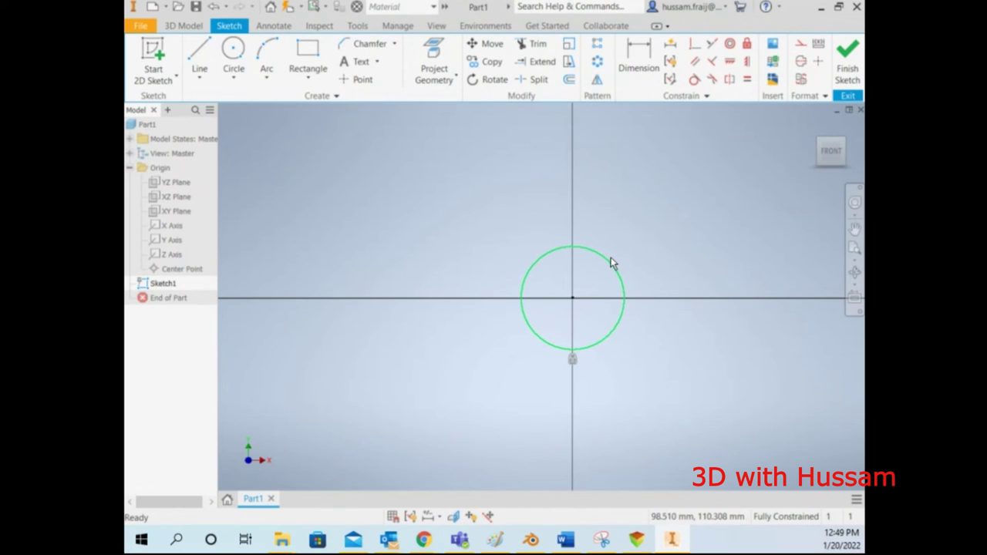
{"action": "left_click", "coordinate": [612, 264]}
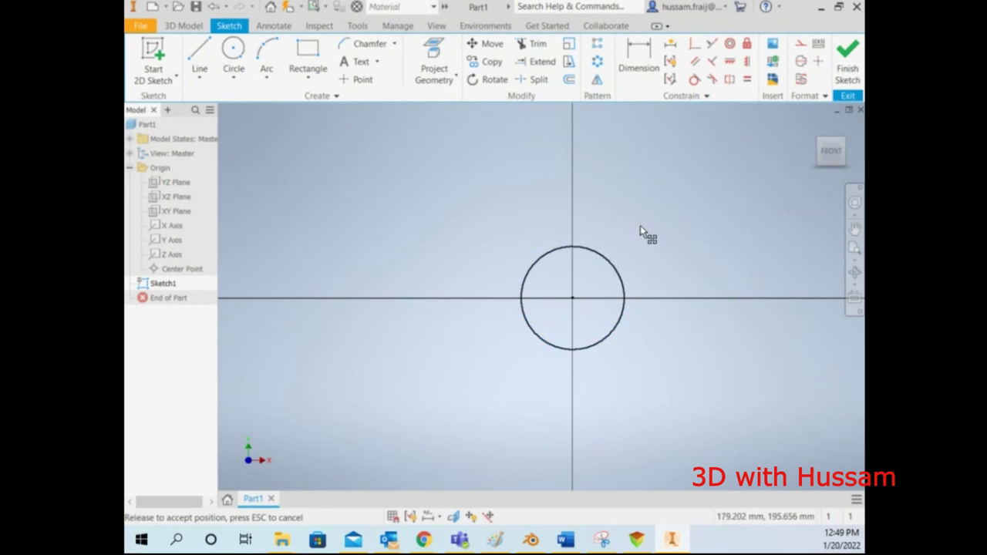
Delete the circle's Fix constraint and drag its edge to enlarge it.
{"action": "left_click", "coordinate": [411, 518]}
{"action": "right_click", "coordinate": [573, 359]}
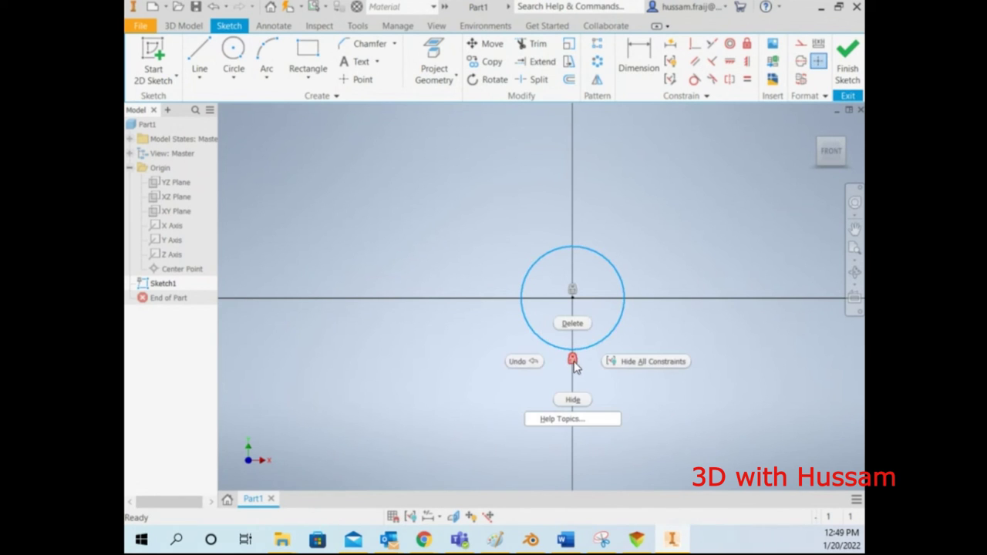
{"action": "left_click", "coordinate": [574, 325]}
{"action": "left_click_drag", "start_coordinate": [609, 334], "coordinate": [564, 370]}
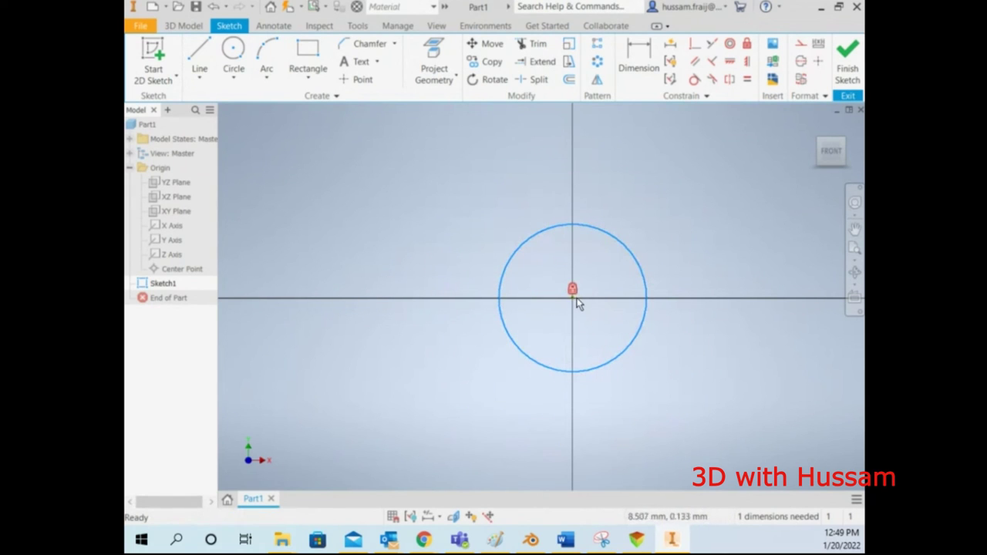
{"action": "left_click_drag", "start_coordinate": [573, 300], "coordinate": [634, 306]}
{"action": "left_click_drag", "start_coordinate": [597, 228], "coordinate": [574, 326]}
{"action": "left_click_drag", "start_coordinate": [665, 209], "coordinate": [662, 224]}
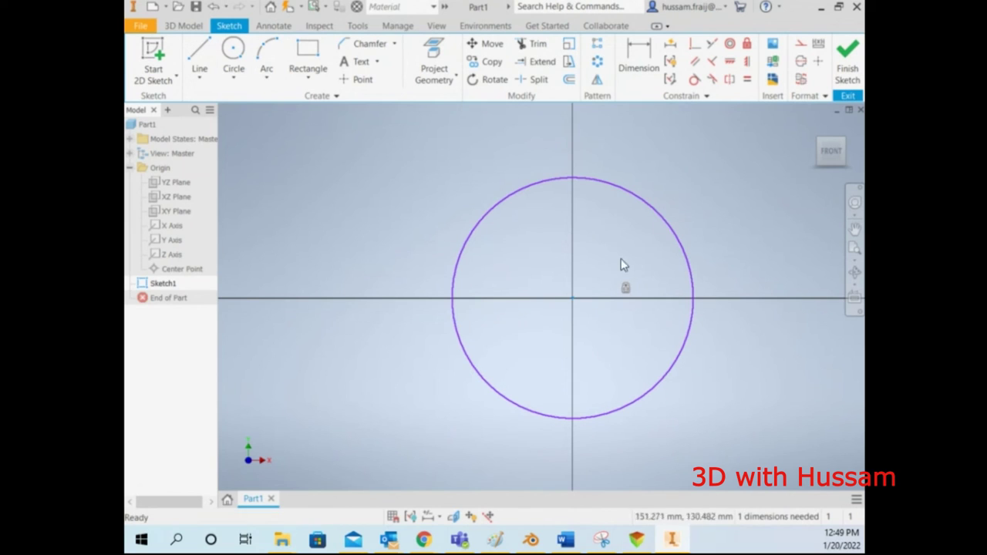
{"action": "left_click", "coordinate": [411, 518]}
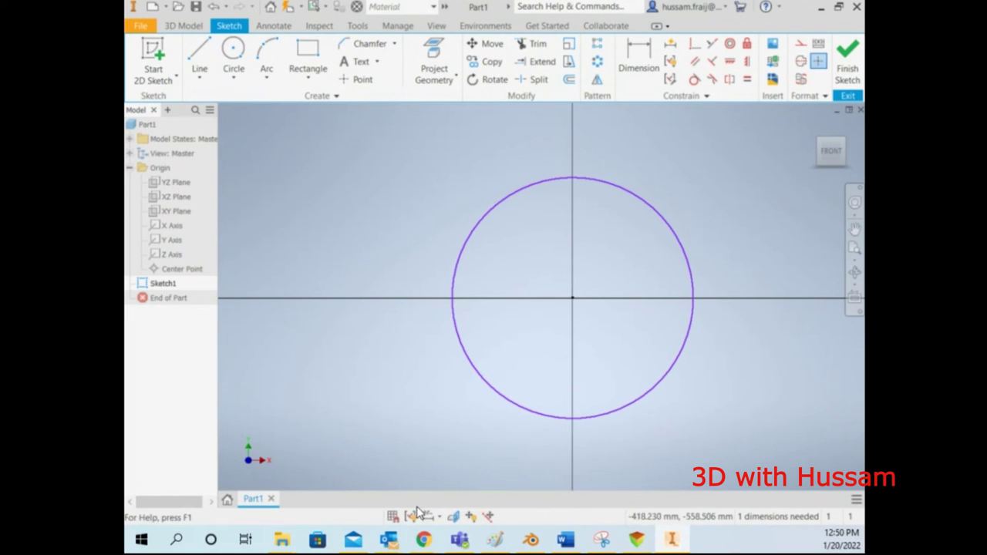
Draw two small circles above the big circle, upper left and upper right.
{"action": "scroll", "coordinate": [558, 347], "scroll_direction": "down", "scroll_amount": 5}
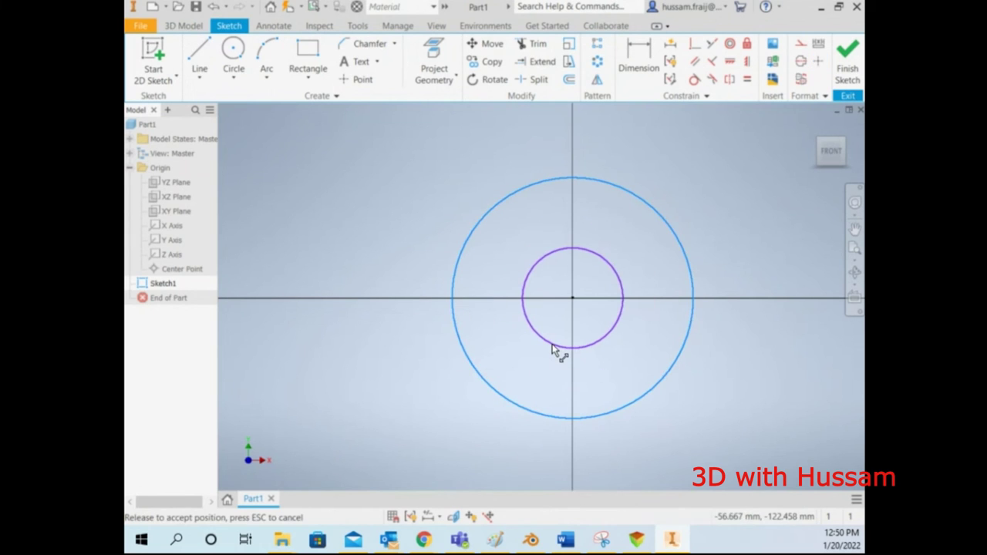
{"action": "scroll", "coordinate": [543, 290], "scroll_direction": "up", "scroll_amount": 3}
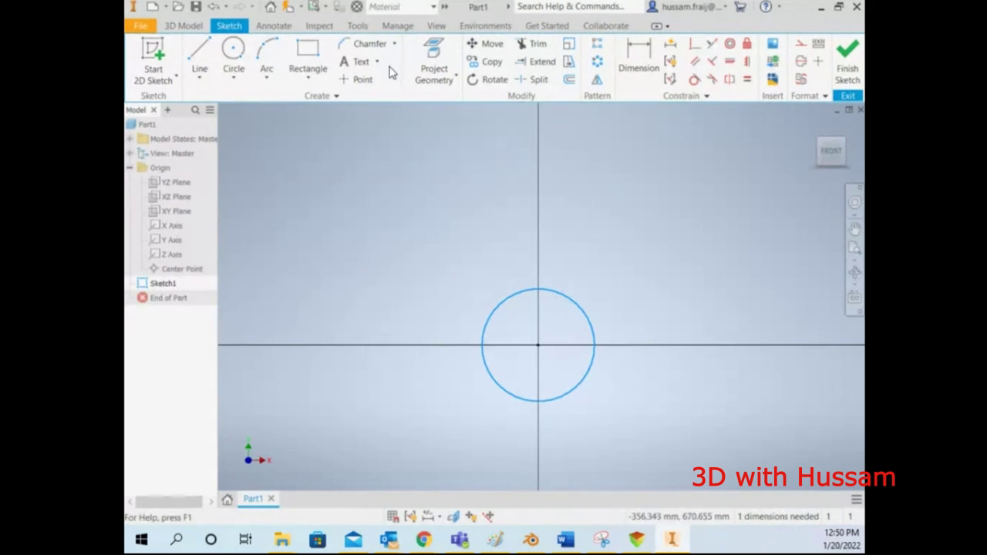
{"action": "left_click", "coordinate": [233, 51]}
{"action": "left_click", "coordinate": [447, 223]}
{"action": "left_click", "coordinate": [465, 244]}
{"action": "left_click", "coordinate": [594, 220]}
{"action": "left_click", "coordinate": [611, 236]}
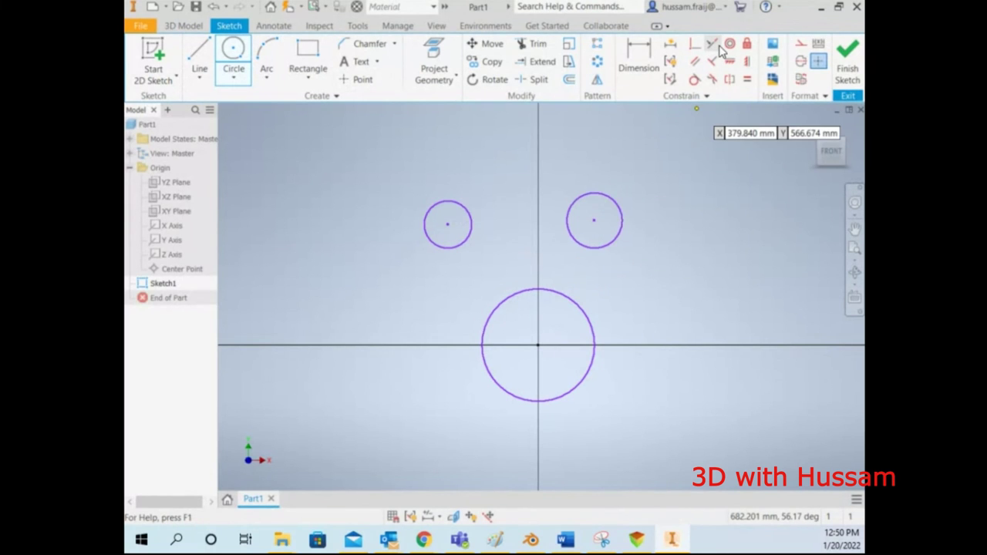
Make both small circles tangent to the big circle.
{"action": "left_click", "coordinate": [693, 44]}
{"action": "left_click", "coordinate": [595, 217]}
{"action": "left_click", "coordinate": [580, 306]}
{"action": "left_click", "coordinate": [459, 240]}
{"action": "left_click", "coordinate": [491, 317]}
{"action": "right_click", "coordinate": [652, 249]}
{"action": "left_click", "coordinate": [705, 248]}
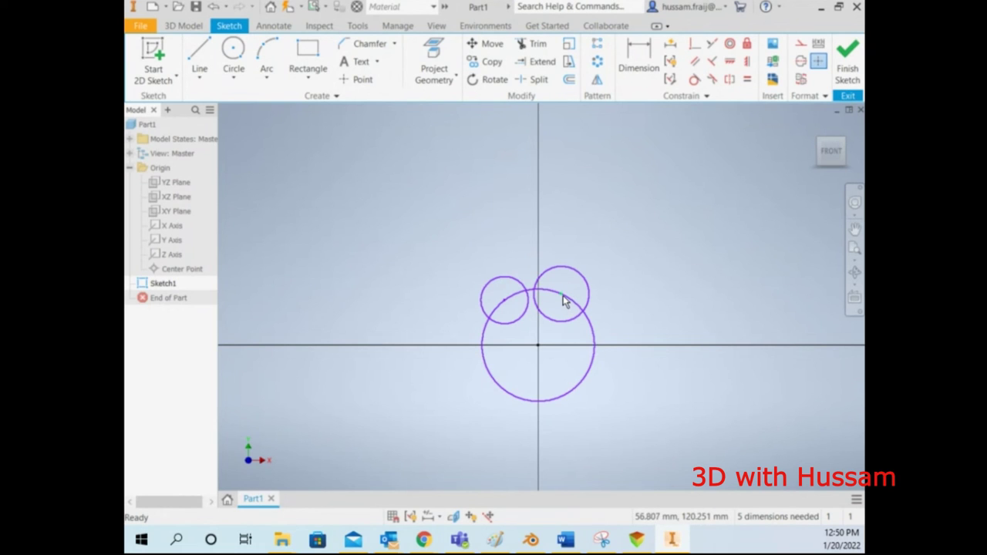
Draw a two-point rectangle to the lower right, undoing an accidental circle drag.
{"action": "left_click", "coordinate": [307, 58]}
{"action": "left_click", "coordinate": [652, 322]}
{"action": "left_click", "coordinate": [709, 395]}
{"action": "right_click", "coordinate": [732, 297]}
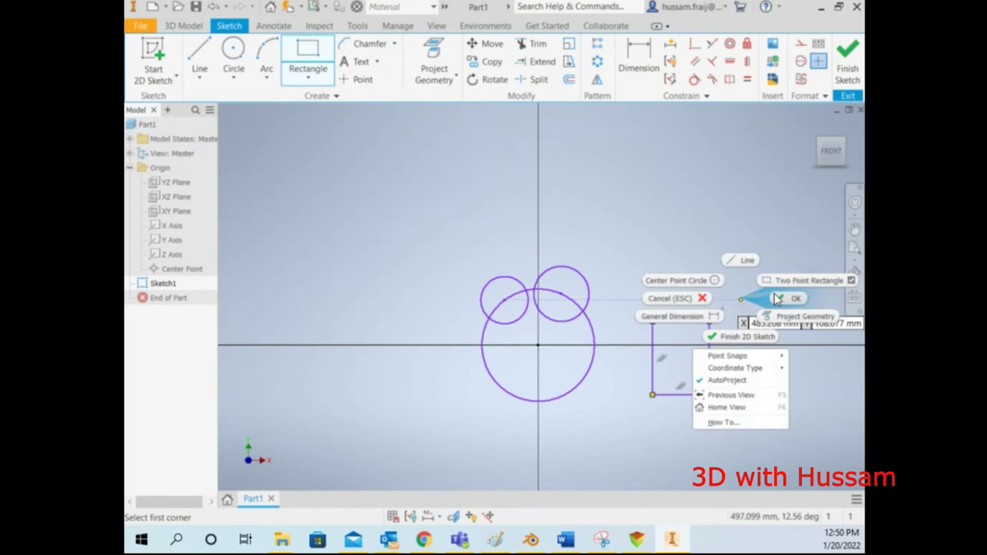
{"action": "left_click", "coordinate": [667, 324]}
{"action": "scroll", "coordinate": [656, 309], "scroll_direction": "up", "scroll_amount": 3}
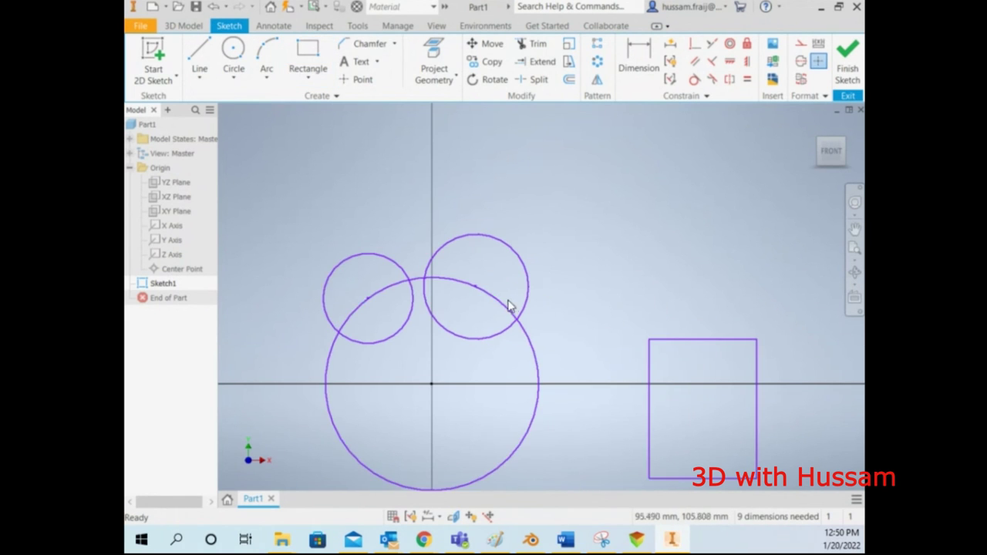
{"action": "mouse_move", "coordinate": [475, 291]}
{"action": "left_mouse_down"}
{"action": "mouse_move", "coordinate": [578, 267]}
{"action": "mouse_move", "coordinate": [637, 269]}
{"action": "mouse_move", "coordinate": [661, 319]}
{"action": "mouse_move", "coordinate": [652, 348]}
{"action": "left_mouse_up"}
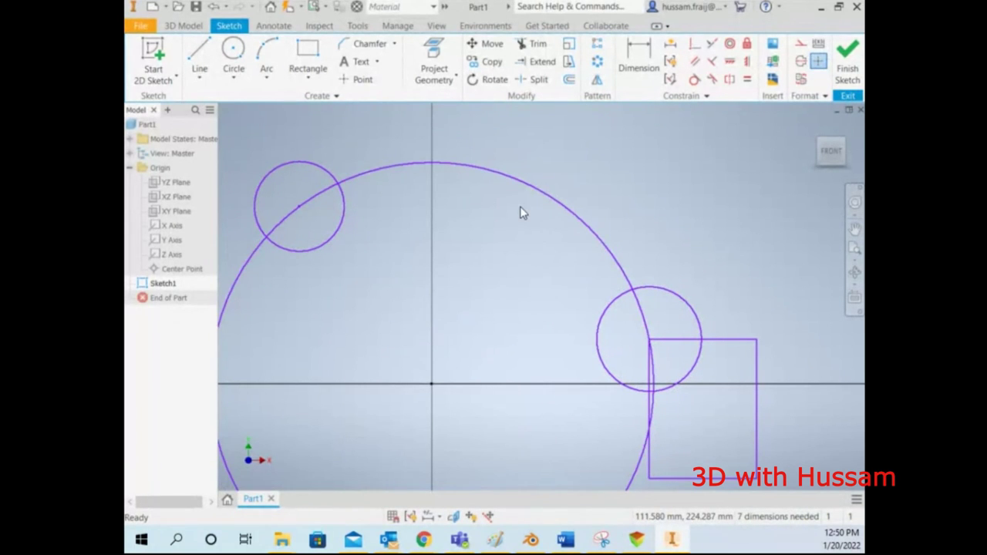
{"action": "key", "text": "ctrl+z"}
Fix the big circle in place and slide the upper circle around it.
{"action": "left_click", "coordinate": [746, 43]}
{"action": "left_click", "coordinate": [531, 346]}
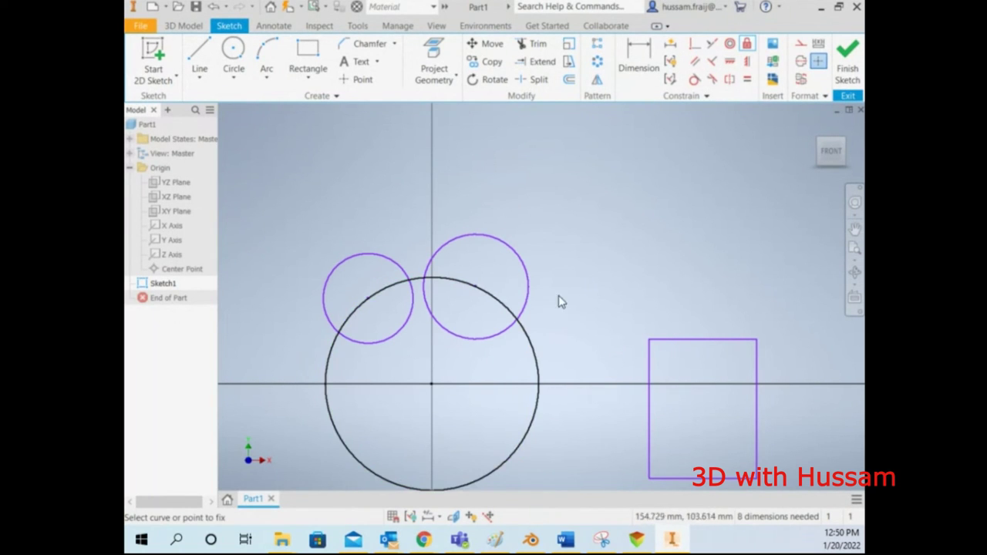
{"action": "right_click", "coordinate": [625, 242]}
{"action": "left_click", "coordinate": [656, 243]}
{"action": "left_click_drag", "start_coordinate": [475, 292], "coordinate": [528, 231]}
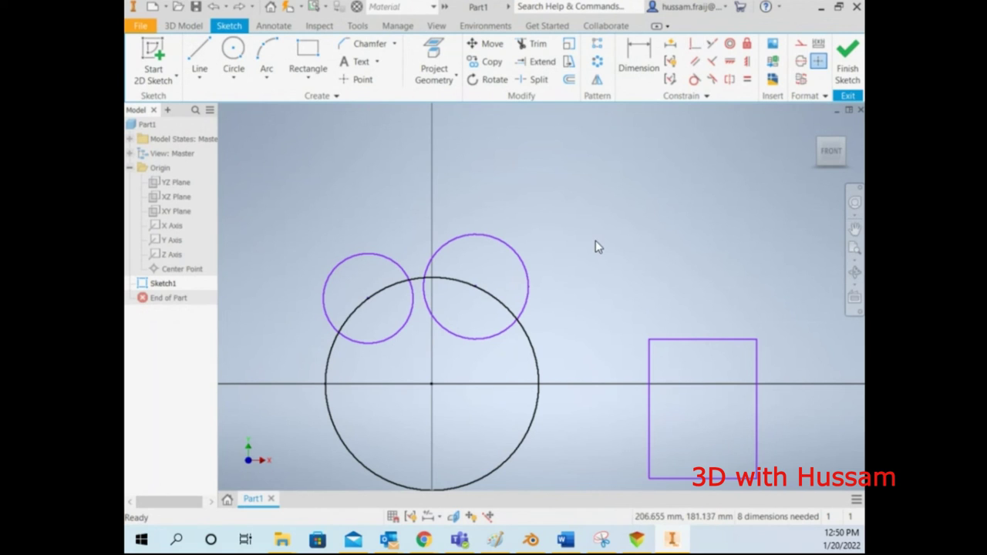
Show all constraints, then select the right small circle and the big circle.
{"action": "left_click", "coordinate": [411, 518]}
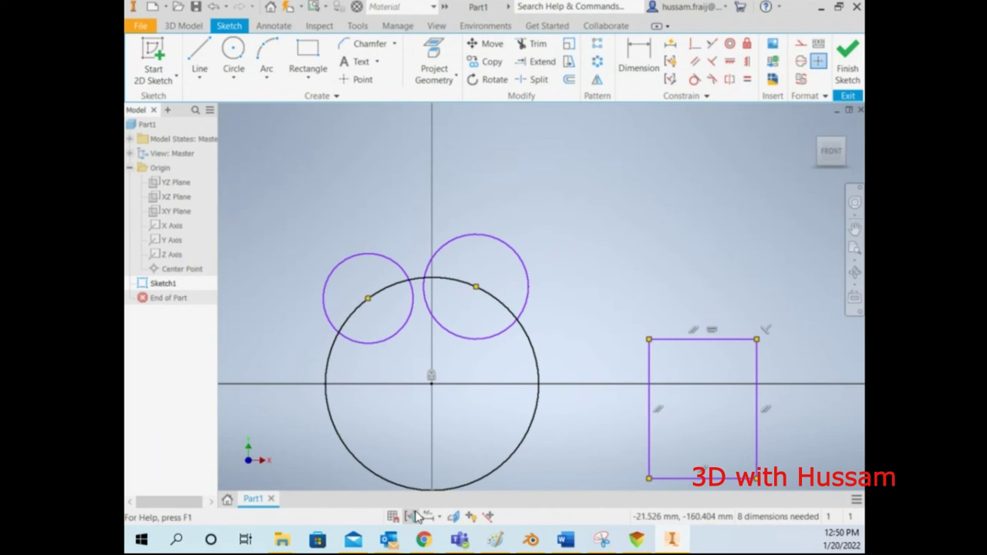
{"action": "left_click", "coordinate": [509, 253]}
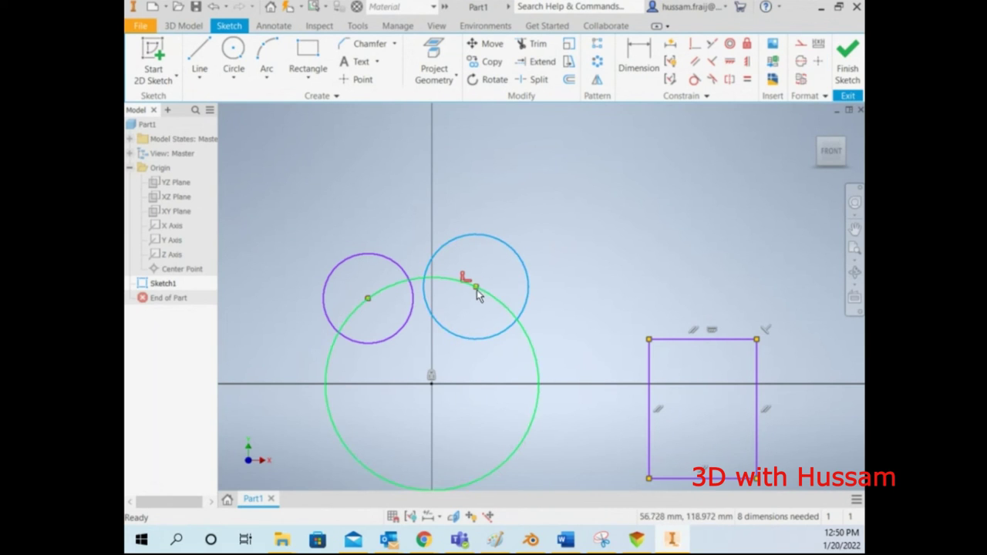
{"action": "left_click", "coordinate": [476, 290]}
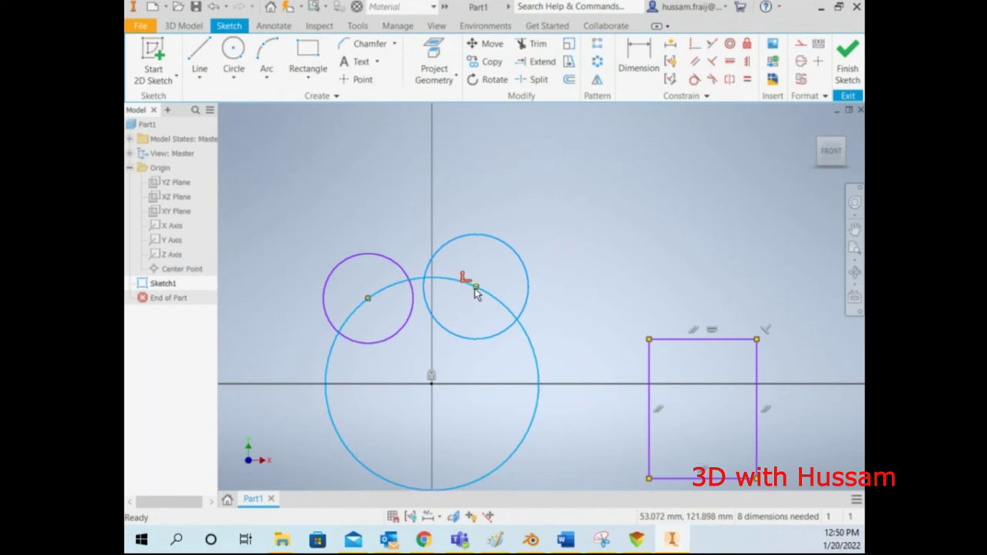
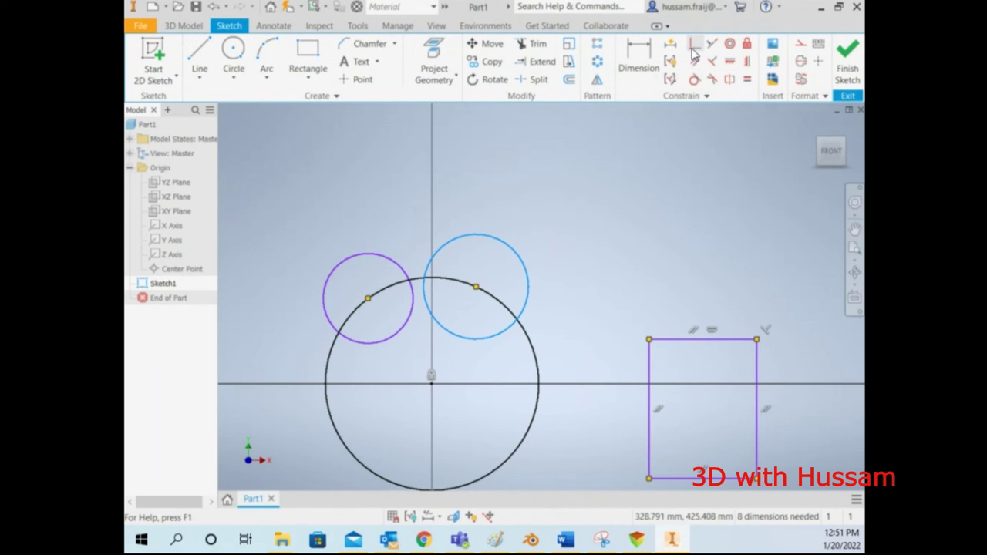
Remove the tangency constraint between the circles and try repositioning the small circles.
{"action": "right_click", "coordinate": [466, 282]}
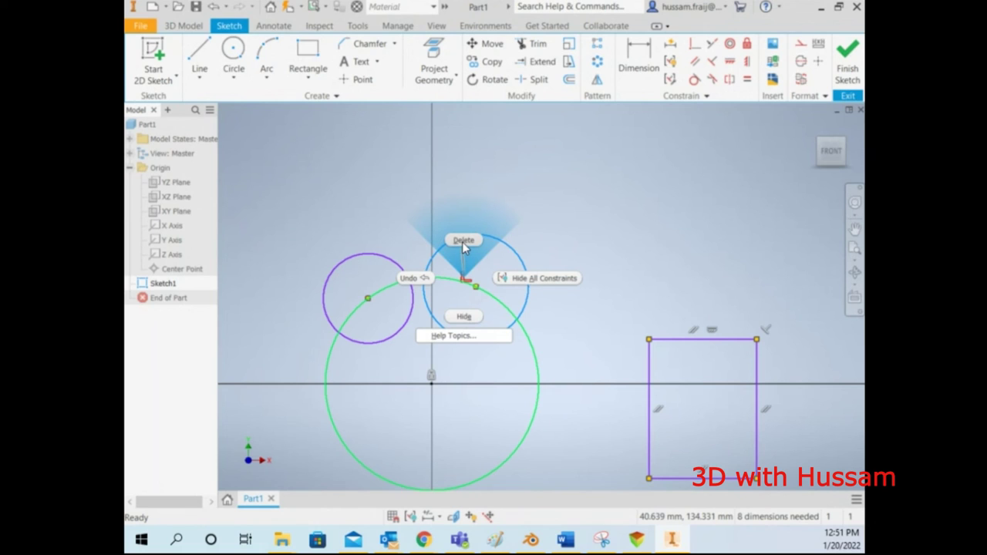
{"action": "left_click", "coordinate": [463, 241]}
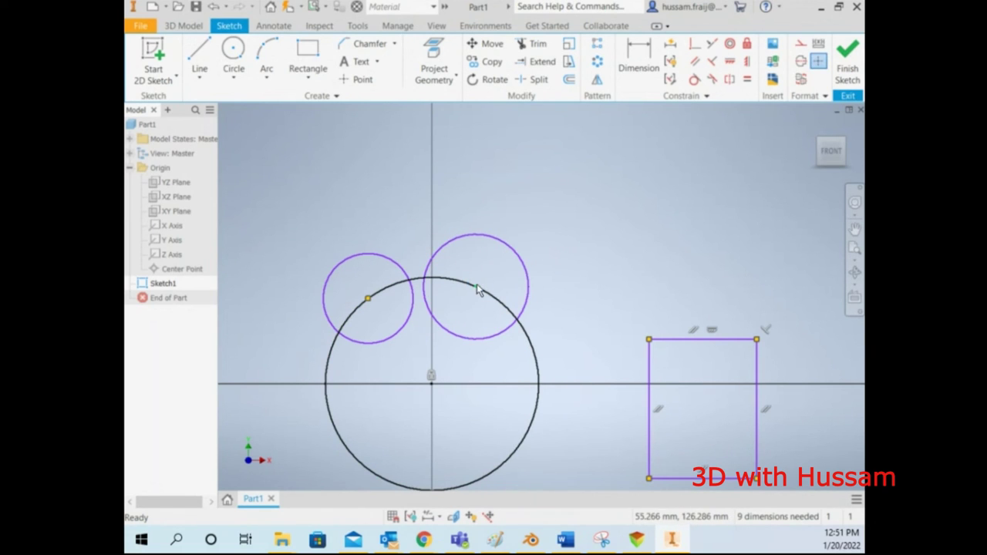
{"action": "left_click_drag", "start_coordinate": [476, 284], "coordinate": [649, 339]}
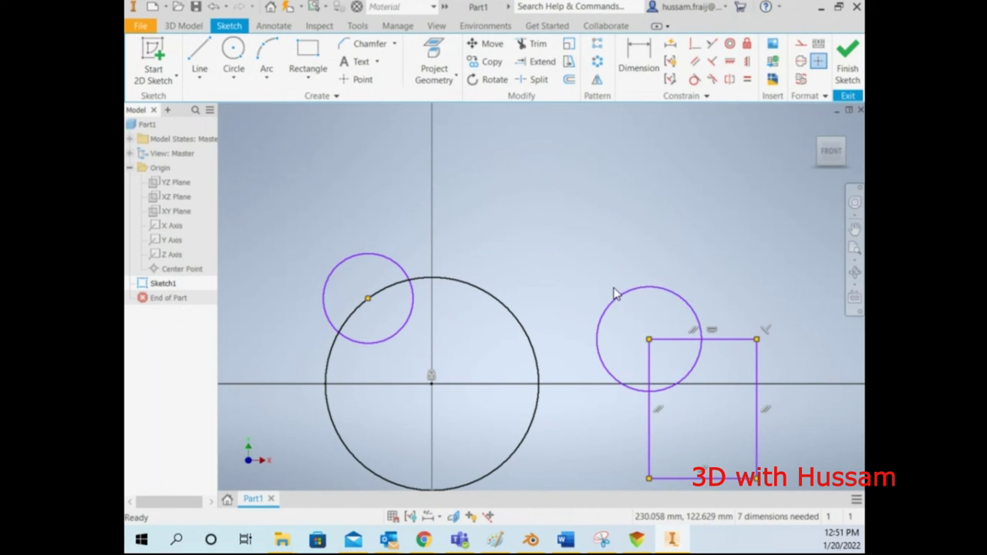
{"action": "key", "text": "ctrl+z"}
{"action": "key", "text": "ctrl+z"}
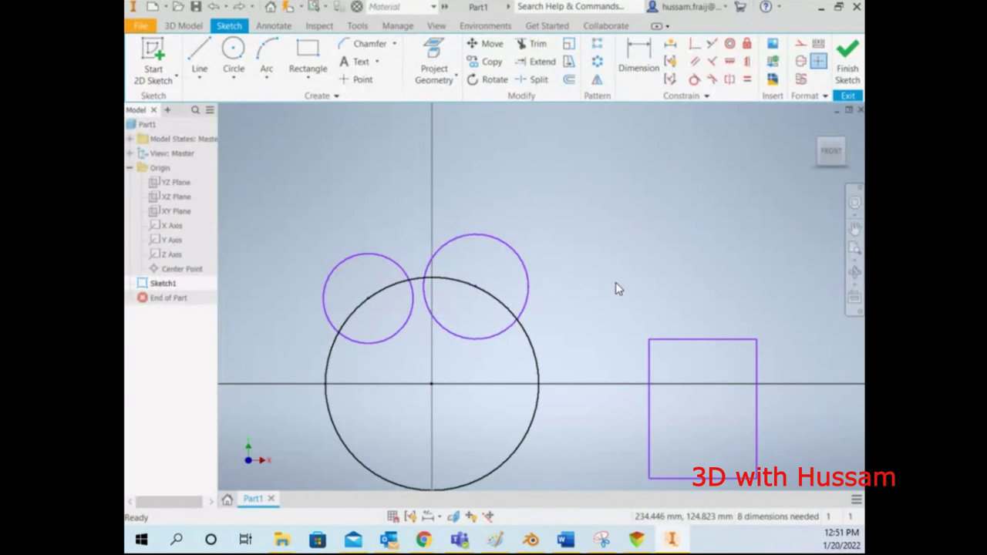
{"action": "scroll", "coordinate": [561, 264], "scroll_direction": "up", "scroll_amount": 3}
{"action": "scroll", "coordinate": [531, 281], "scroll_direction": "down", "scroll_amount": 4}
{"action": "mouse_move", "coordinate": [499, 300]}
{"action": "left_mouse_down"}
{"action": "mouse_move", "coordinate": [727, 363]}
{"action": "mouse_move", "coordinate": [330, 297]}
{"action": "mouse_move", "coordinate": [646, 411]}
{"action": "mouse_move", "coordinate": [627, 420]}
{"action": "left_mouse_up"}
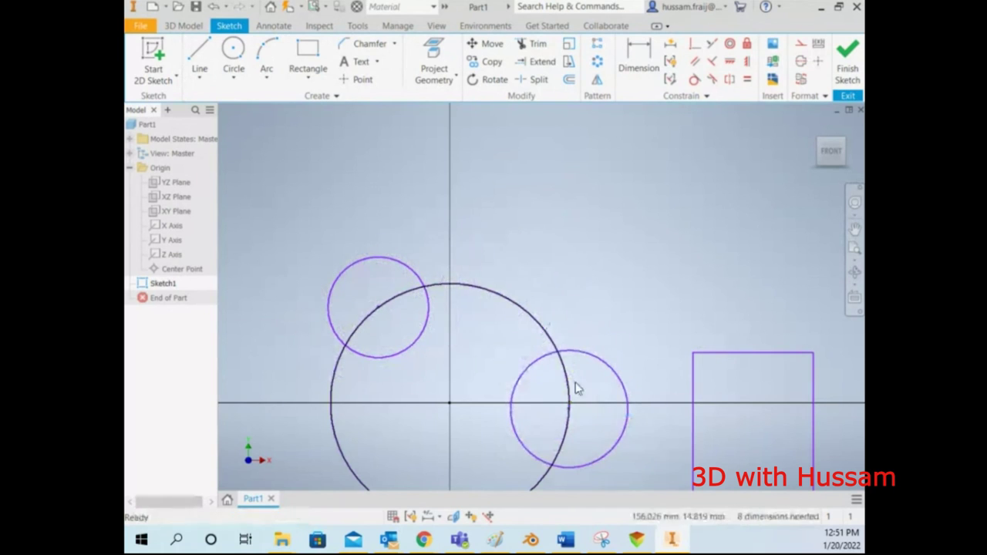
Window-select all the sketch's circles, rectangle and dimensions and delete them.
{"action": "left_click", "coordinate": [551, 346]}
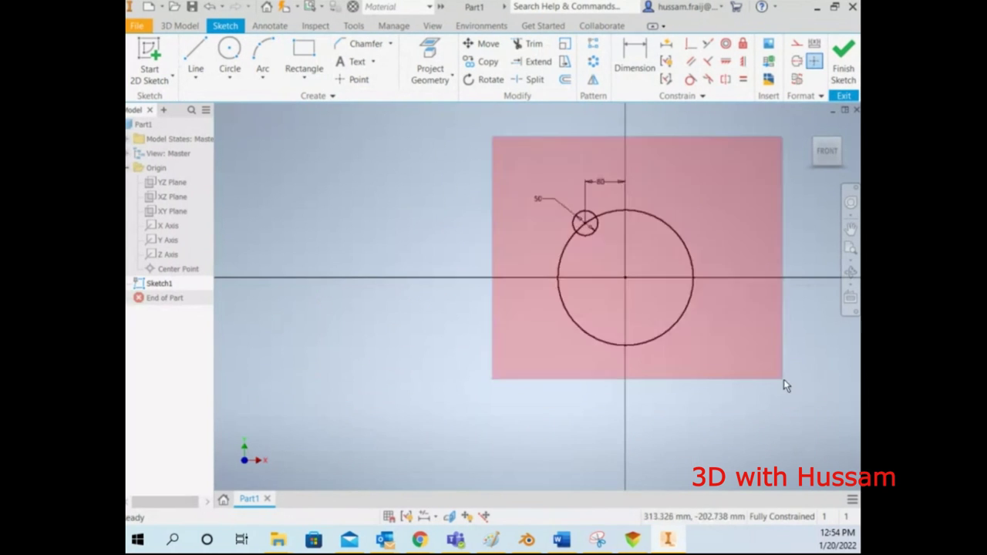
{"action": "left_click_drag", "start_coordinate": [783, 379], "coordinate": [782, 376]}
{"action": "key", "text": "Delete"}
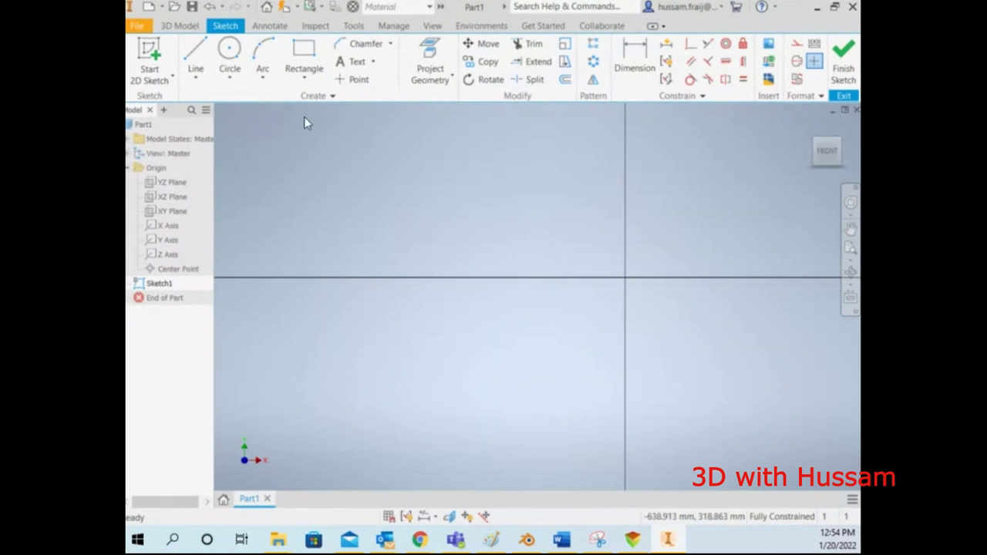
Cancel a stray centre-point rectangle and toggle the origin Center Point's visibility.
{"action": "left_click", "coordinate": [305, 81]}
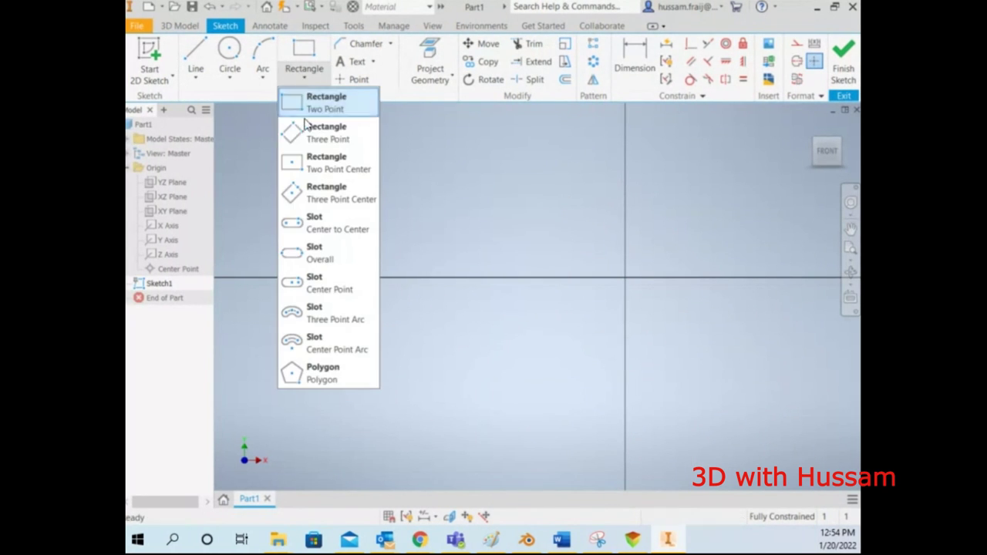
{"action": "left_click", "coordinate": [320, 173]}
{"action": "right_click", "coordinate": [550, 219]}
{"action": "left_click", "coordinate": [604, 214]}
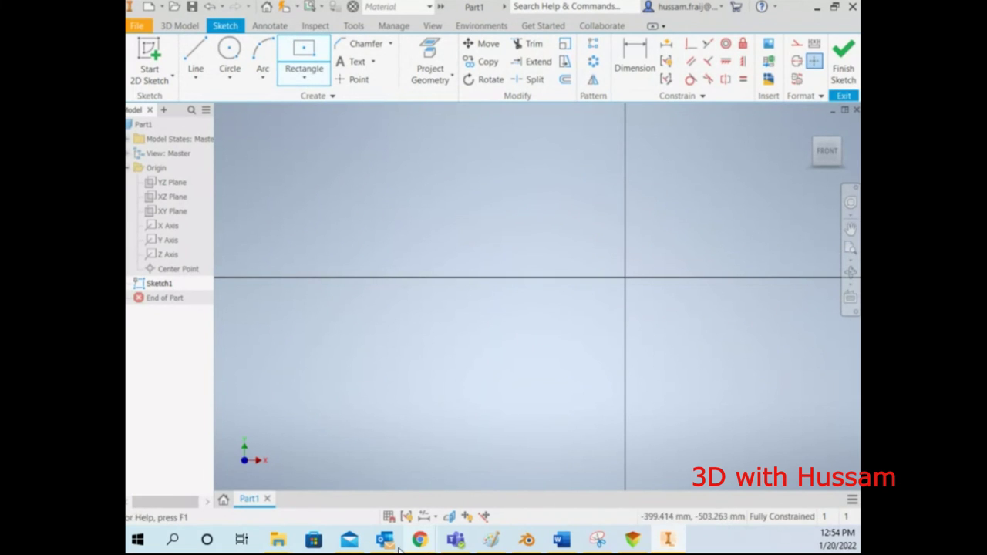
{"action": "right_click", "coordinate": [195, 274]}
{"action": "left_click", "coordinate": [222, 394]}
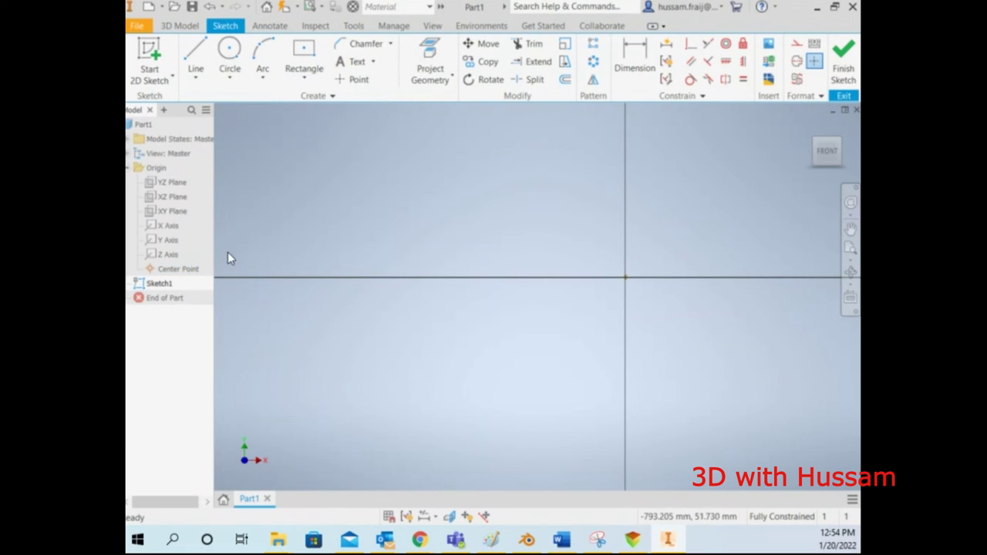
Make the origin X Axis and Y Axis visible in the sketch.
{"action": "left_click", "coordinate": [171, 227]}
{"action": "left_click", "coordinate": [169, 239], "text": "ctrl"}
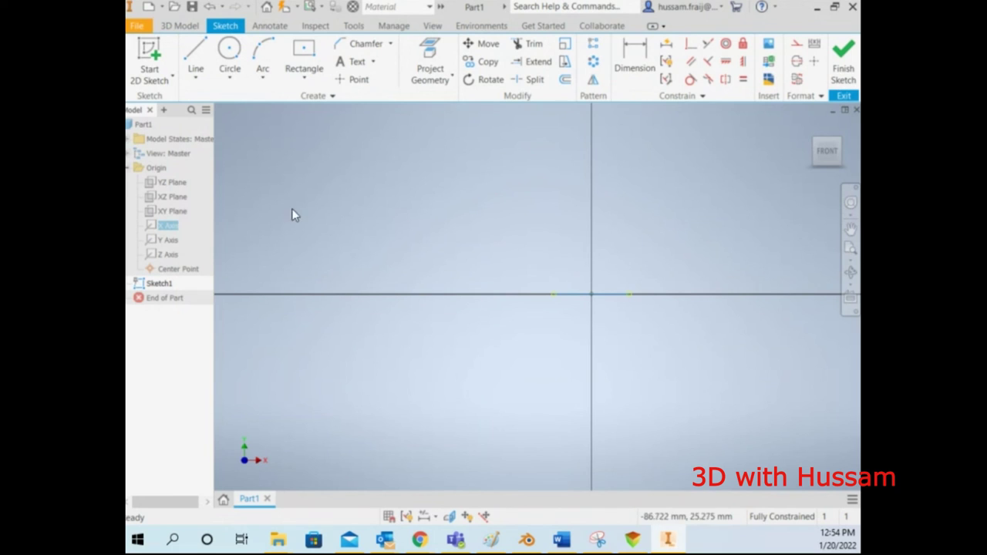
{"action": "left_click", "coordinate": [175, 242]}
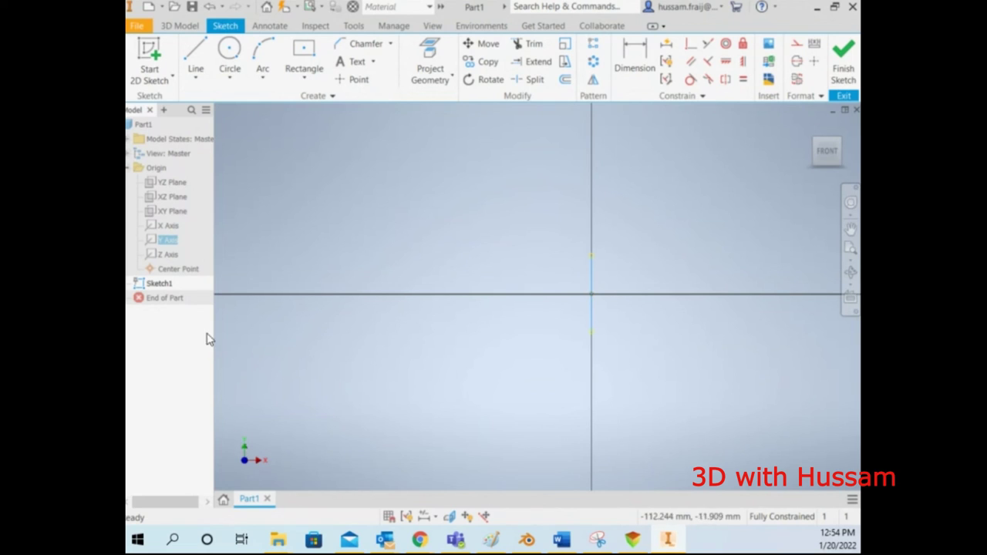
{"action": "left_click", "coordinate": [172, 229]}
{"action": "right_click", "coordinate": [172, 228]}
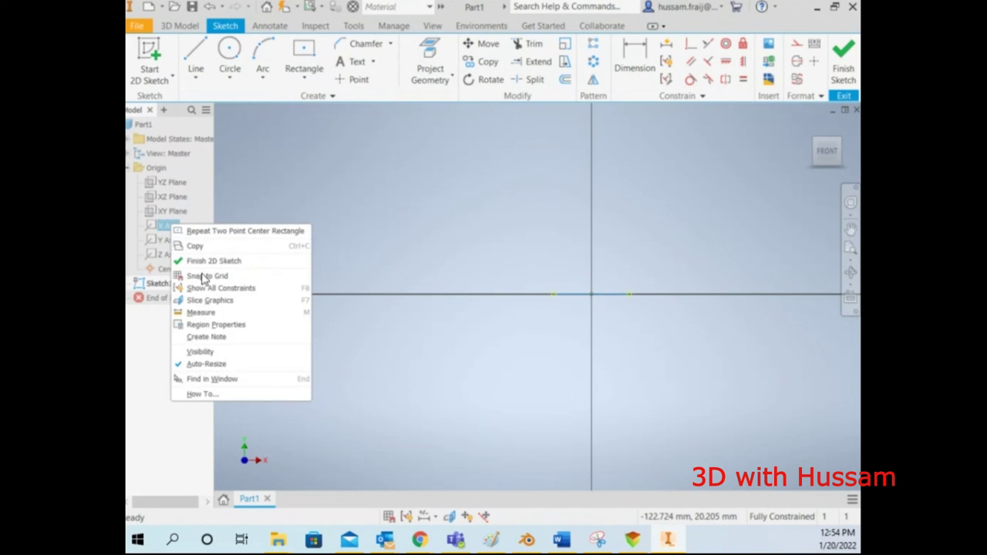
{"action": "left_click", "coordinate": [209, 357]}
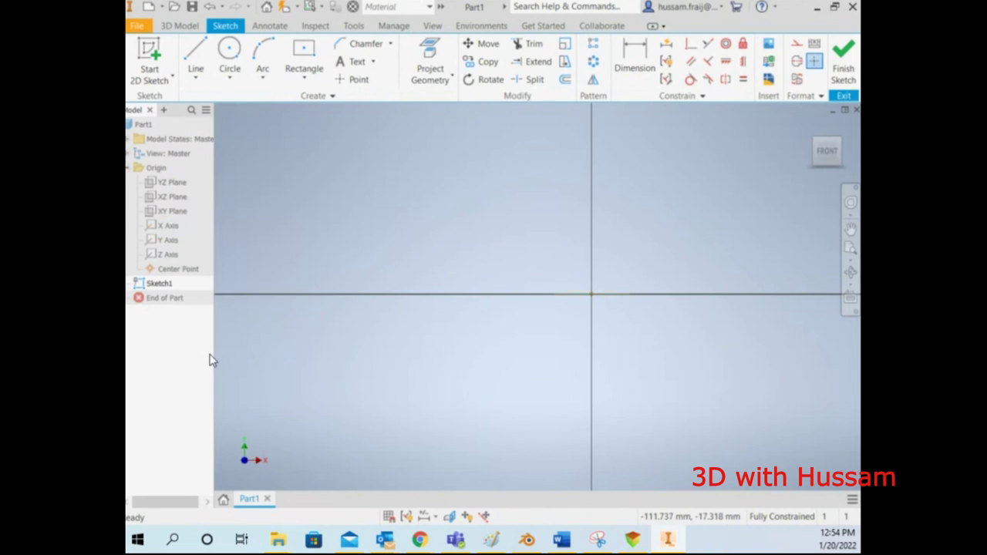
{"action": "right_click", "coordinate": [174, 241]}
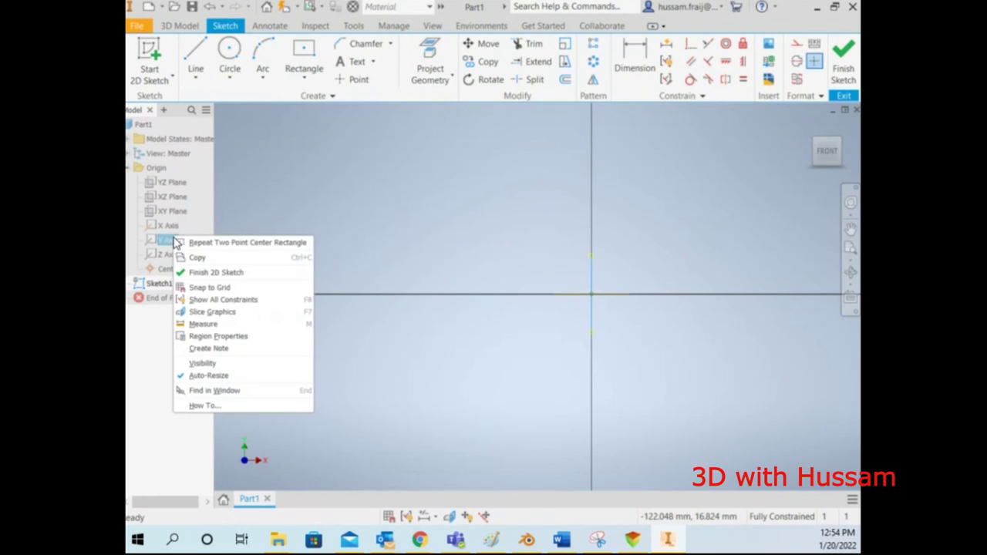
{"action": "left_click", "coordinate": [197, 360]}
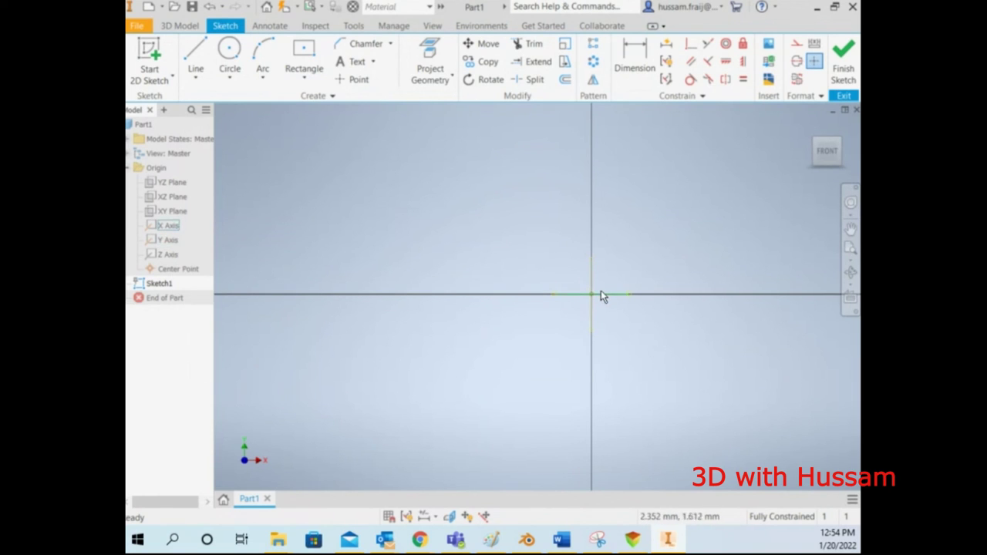
{"action": "left_click", "coordinate": [304, 63]}
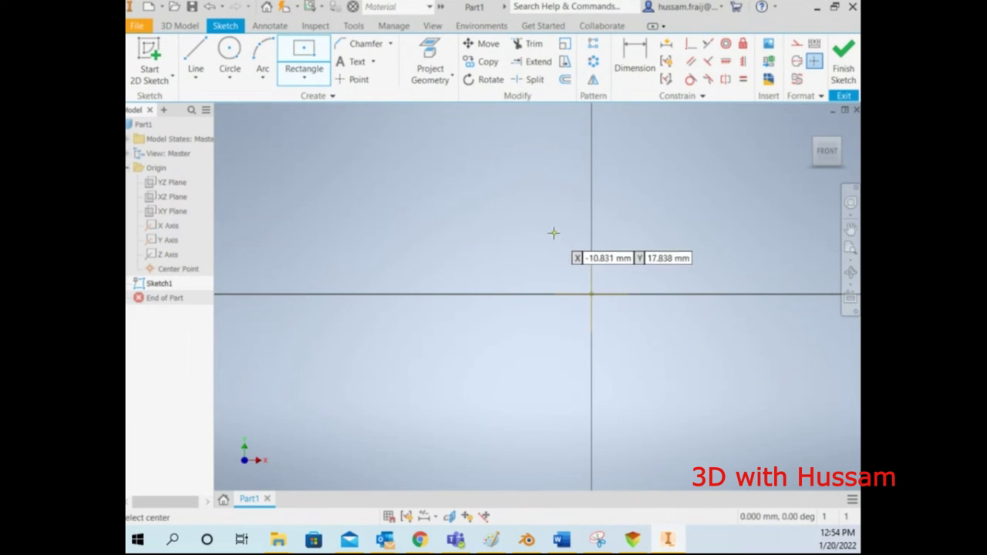
Draw a 50 × 50 mm centre-point rectangle at the origin.
{"action": "left_click", "coordinate": [591, 294]}
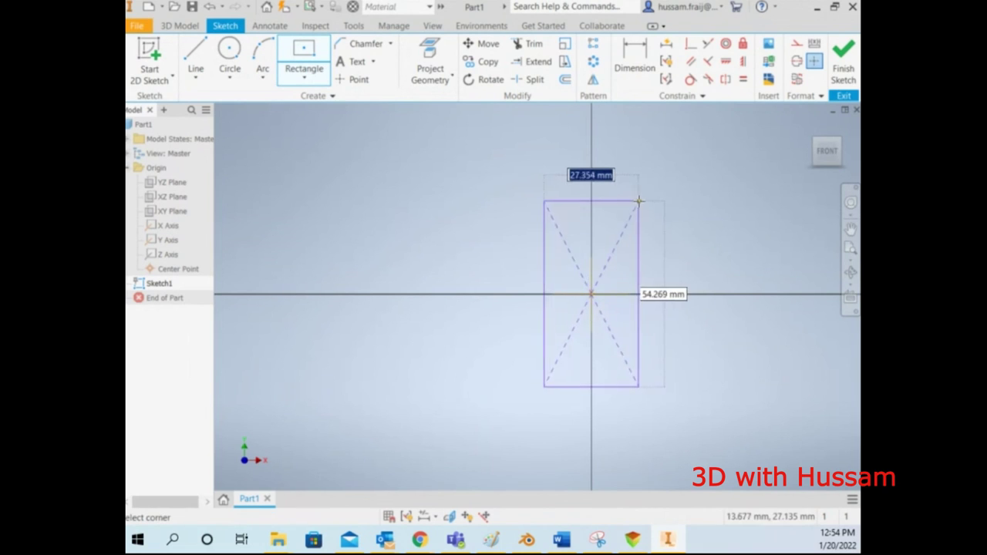
{"action": "type", "text": "50"}
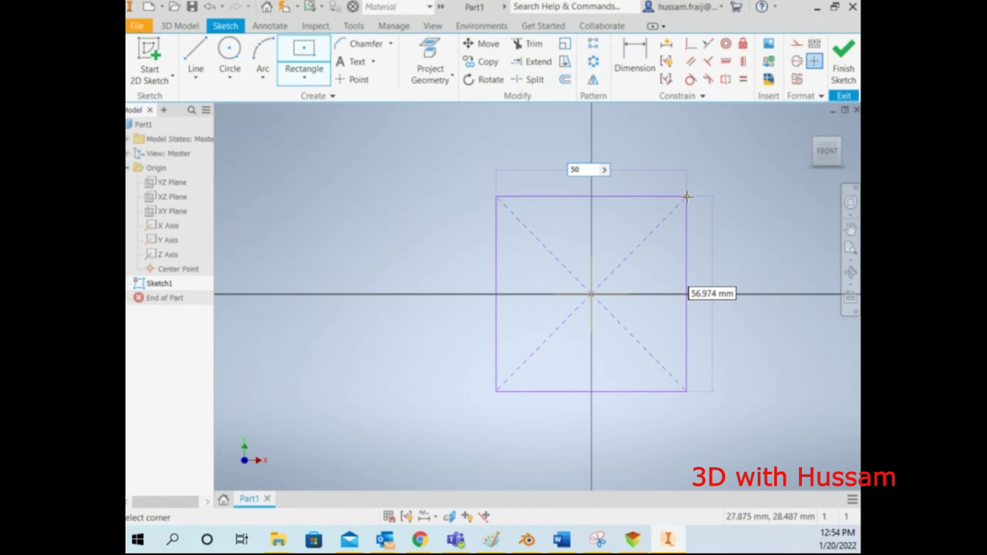
{"action": "key", "text": "Tab"}
{"action": "type", "text": "50"}
{"action": "key", "text": "Return"}
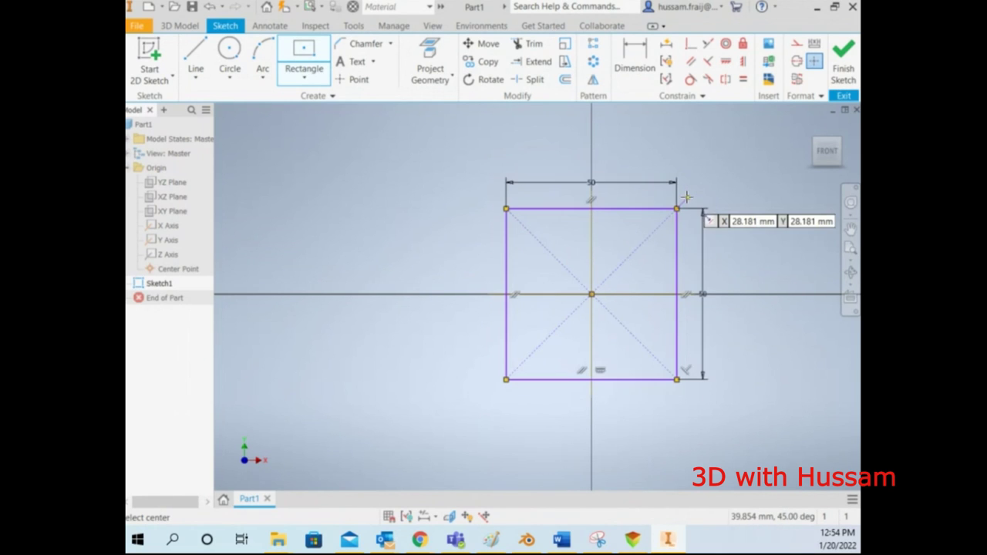
{"action": "key", "text": "Escape"}
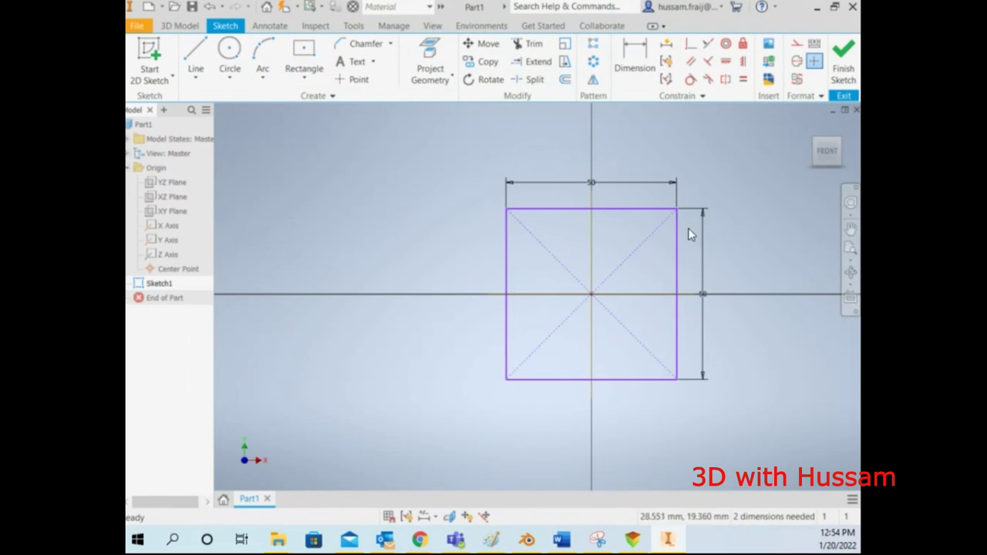
Make the square's diagonal midpoint coincident with the origin Center Point.
{"action": "mouse_move", "coordinate": [676, 233]}
{"action": "left_mouse_down"}
{"action": "mouse_move", "coordinate": [520, 260]}
{"action": "mouse_move", "coordinate": [676, 245]}
{"action": "mouse_move", "coordinate": [774, 248]}
{"action": "mouse_move", "coordinate": [518, 270]}
{"action": "mouse_move", "coordinate": [679, 288]}
{"action": "mouse_move", "coordinate": [716, 306]}
{"action": "mouse_move", "coordinate": [614, 321]}
{"action": "mouse_move", "coordinate": [713, 332]}
{"action": "left_mouse_up"}
{"action": "left_click", "coordinate": [690, 44]}
{"action": "left_click", "coordinate": [622, 293]}
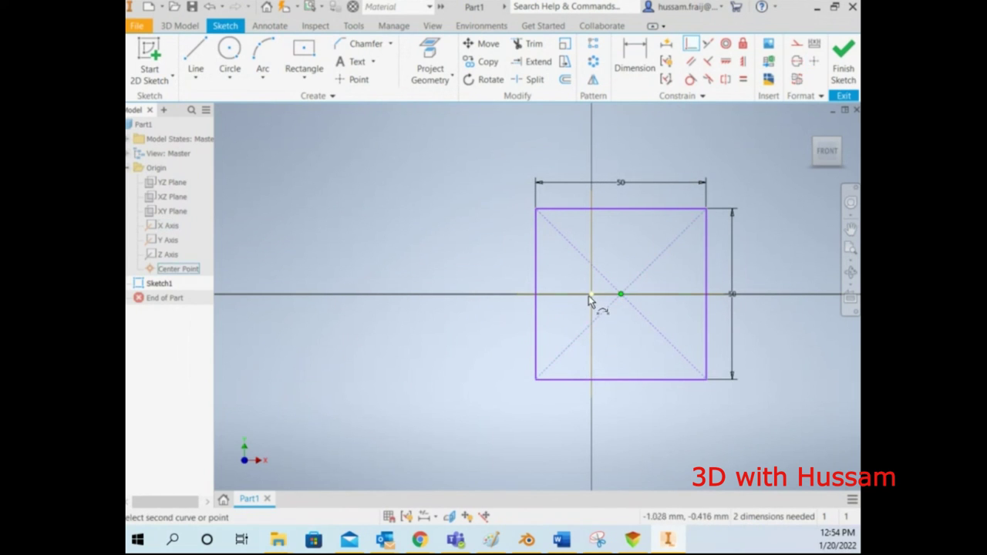
{"action": "left_click", "coordinate": [590, 295]}
{"action": "right_click", "coordinate": [680, 284]}
{"action": "left_click", "coordinate": [747, 256]}
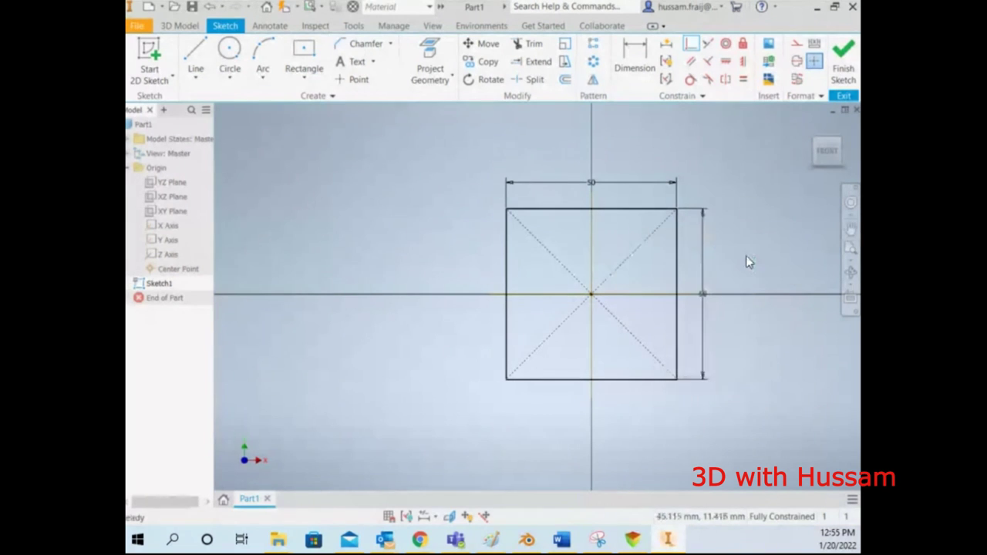
{"action": "scroll", "coordinate": [605, 281], "scroll_direction": "down", "scroll_amount": 3}
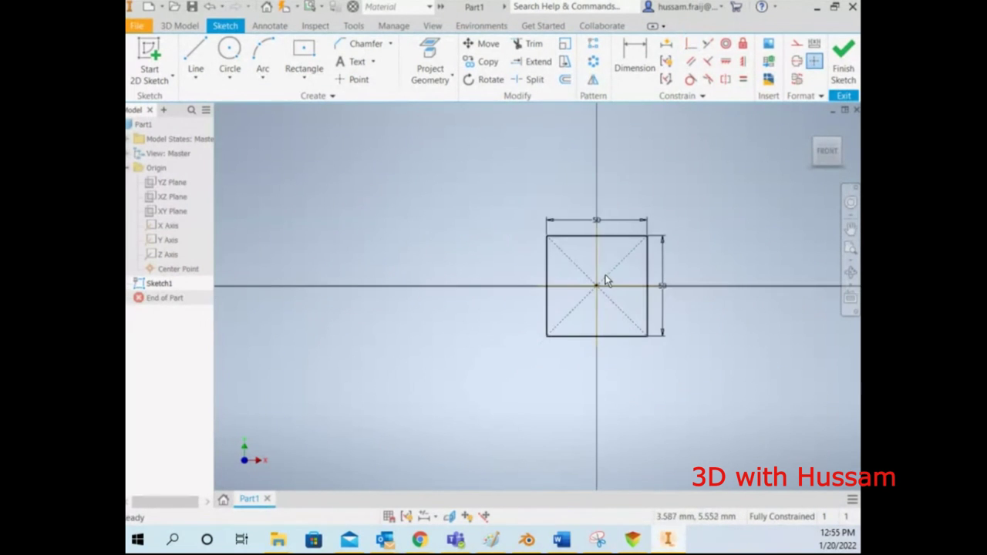
Draw a circle 20 mm in diameter with its centre 70 mm above the horizontal axis.
{"action": "left_click", "coordinate": [222, 68]}
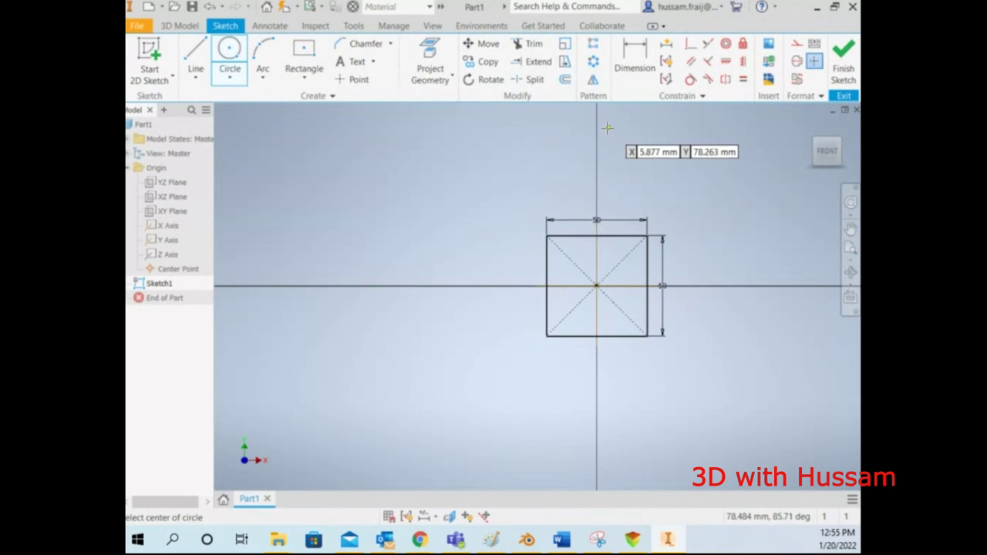
{"action": "left_click", "coordinate": [635, 58]}
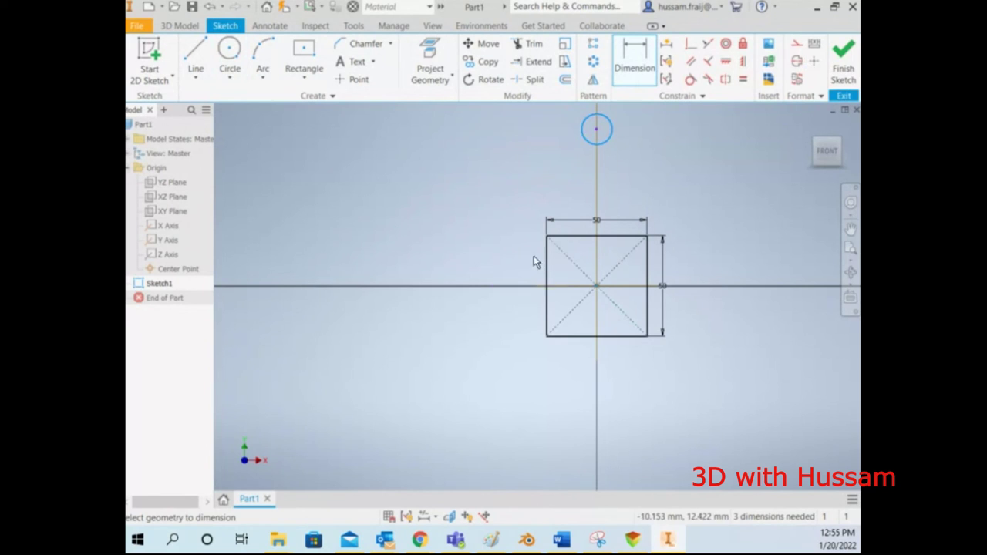
{"action": "left_click", "coordinate": [483, 251]}
{"action": "type", "text": "70"}
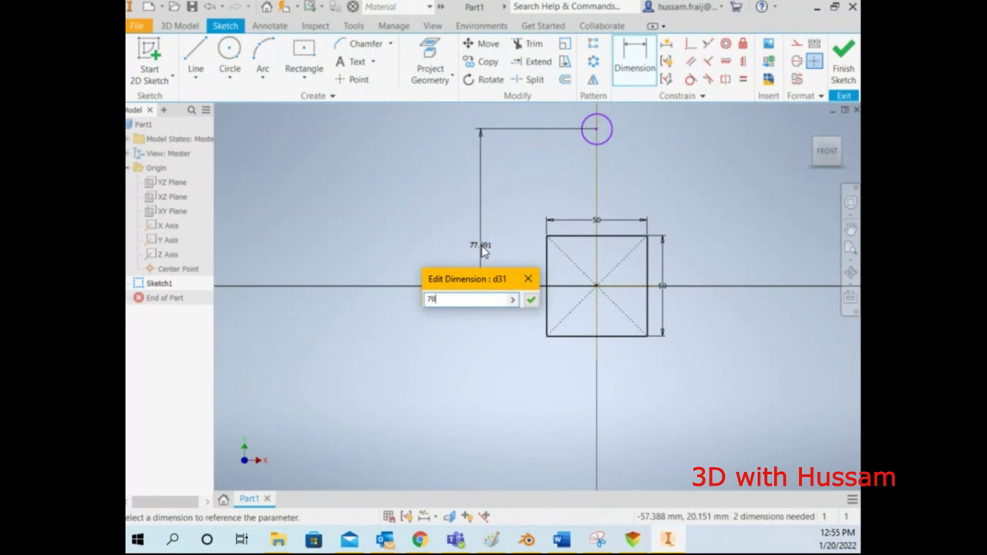
{"action": "key", "text": "Return"}
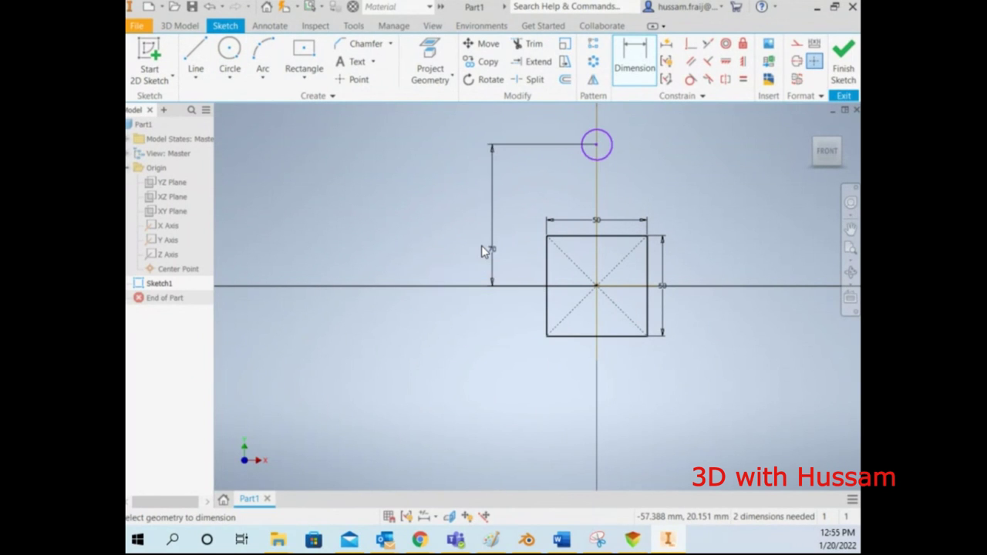
{"action": "left_click", "coordinate": [613, 153]}
{"action": "left_click", "coordinate": [634, 166]}
{"action": "type", "text": "20"}
{"action": "key", "text": "Return"}
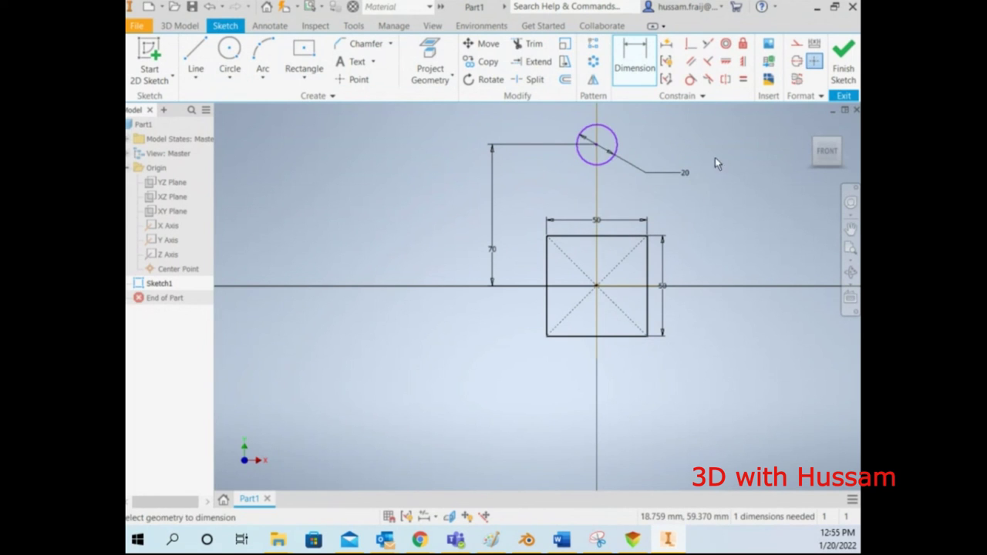
{"action": "right_click", "coordinate": [678, 166]}
{"action": "left_click", "coordinate": [646, 149]}
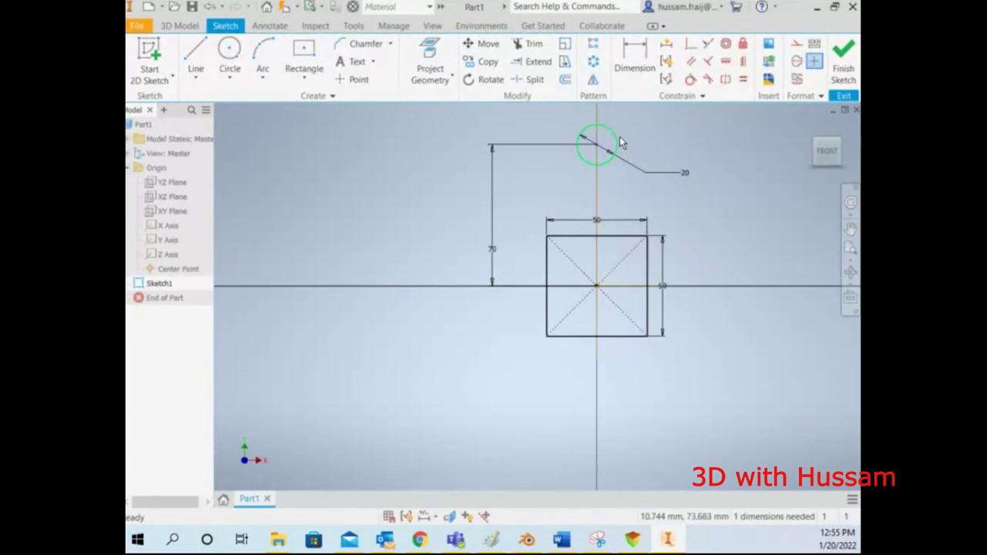
Drag the circle on its 70 mm line until it sits straight above the origin.
{"action": "left_click", "coordinate": [607, 160]}
{"action": "mouse_move", "coordinate": [595, 149]}
{"action": "left_mouse_down"}
{"action": "mouse_move", "coordinate": [501, 183]}
{"action": "mouse_move", "coordinate": [750, 157]}
{"action": "mouse_move", "coordinate": [336, 219]}
{"action": "mouse_move", "coordinate": [626, 160]}
{"action": "mouse_move", "coordinate": [770, 169]}
{"action": "mouse_move", "coordinate": [732, 148]}
{"action": "mouse_move", "coordinate": [599, 156]}
{"action": "left_mouse_up"}
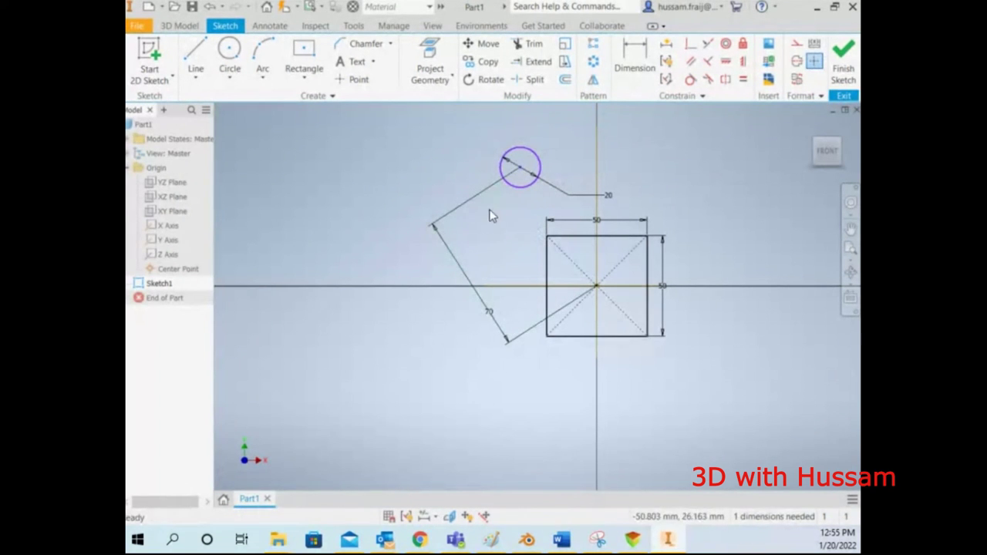
{"action": "left_click_drag", "start_coordinate": [508, 173], "coordinate": [604, 155]}
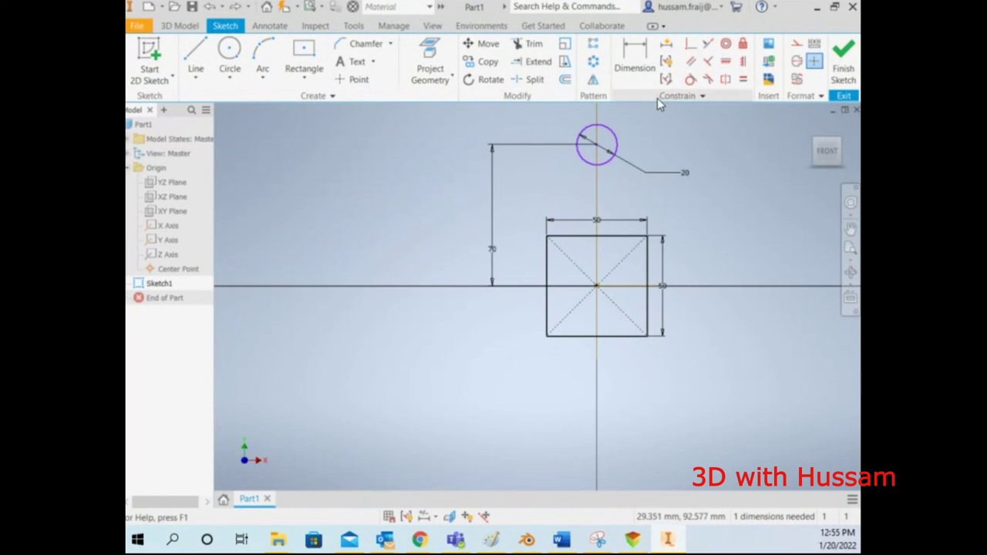
Undo the circle's vertical-axis constraint and remove the 70 mm dimension.
{"action": "left_click", "coordinate": [690, 46]}
{"action": "left_click", "coordinate": [601, 152]}
{"action": "left_click", "coordinate": [600, 255]}
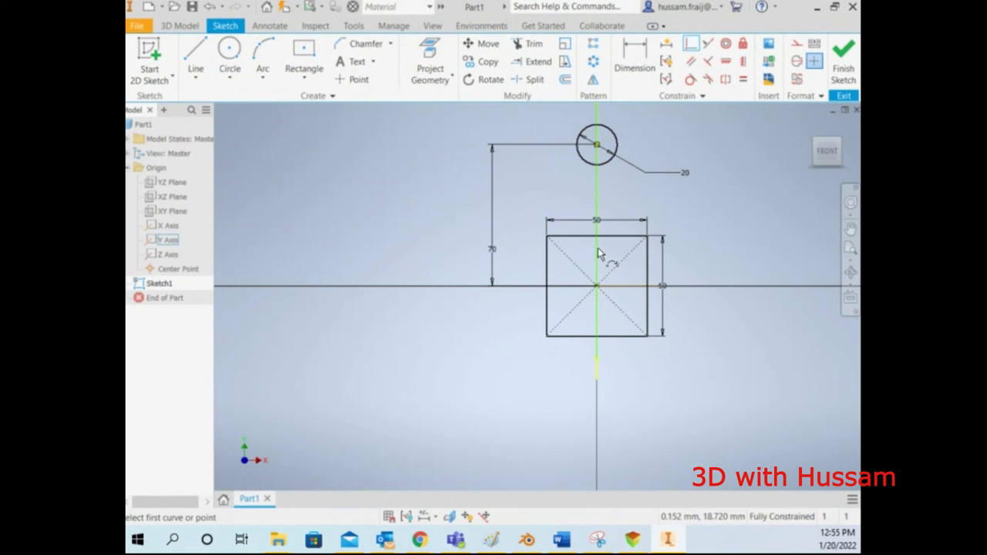
{"action": "right_click", "coordinate": [690, 202]}
{"action": "left_click", "coordinate": [732, 201]}
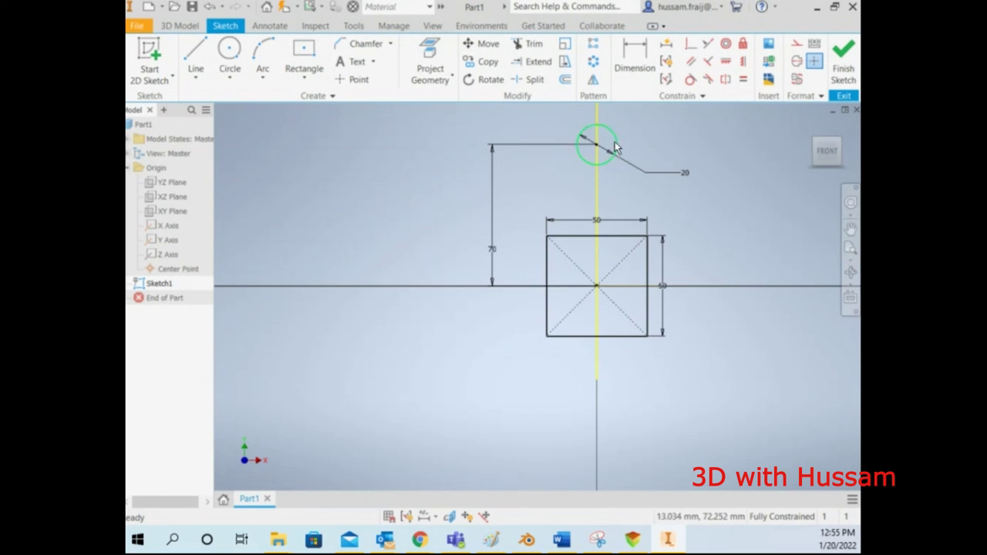
{"action": "key", "text": "ctrl+z"}
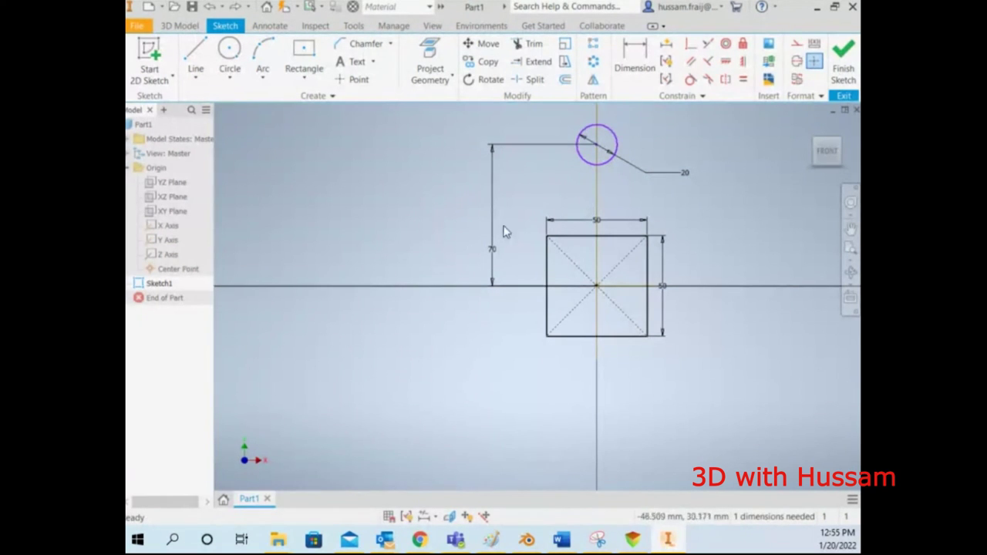
{"action": "key", "text": "ctrl+z"}
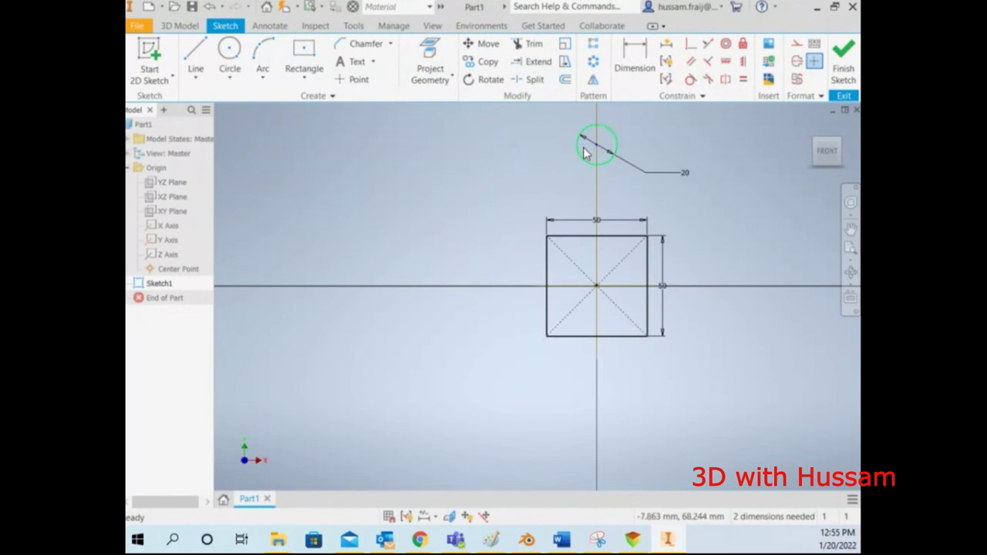
Move the circle left and dimension it 25 mm from the vertical axis.
{"action": "left_click_drag", "start_coordinate": [595, 147], "coordinate": [546, 156]}
{"action": "left_click", "coordinate": [634, 58]}
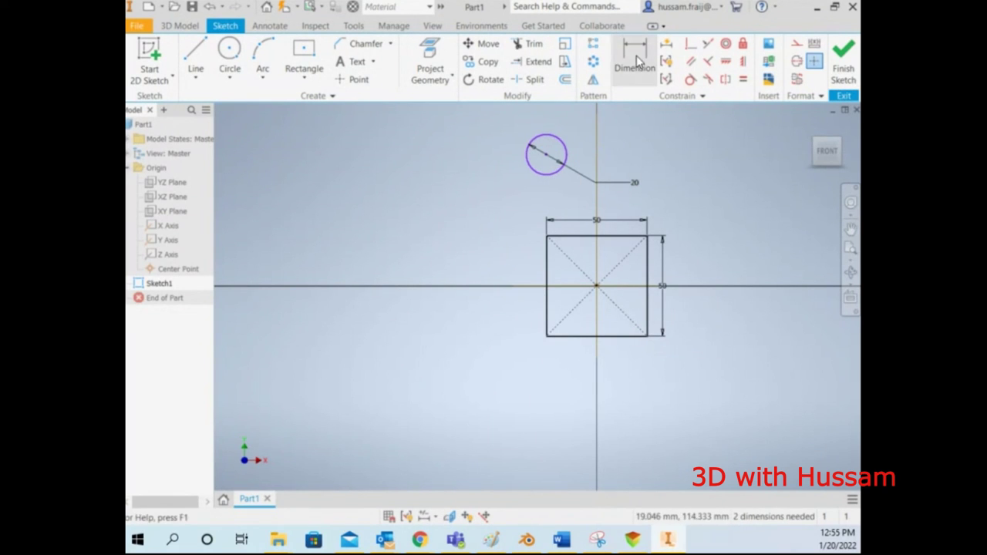
{"action": "left_click", "coordinate": [599, 251]}
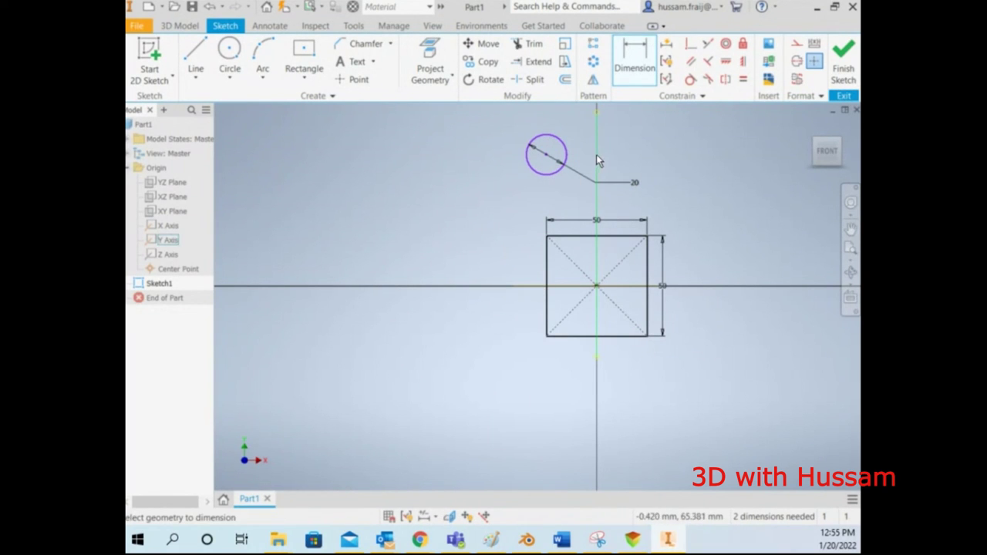
{"action": "left_click", "coordinate": [559, 157]}
{"action": "left_click", "coordinate": [171, 244]}
{"action": "left_click", "coordinate": [568, 129]}
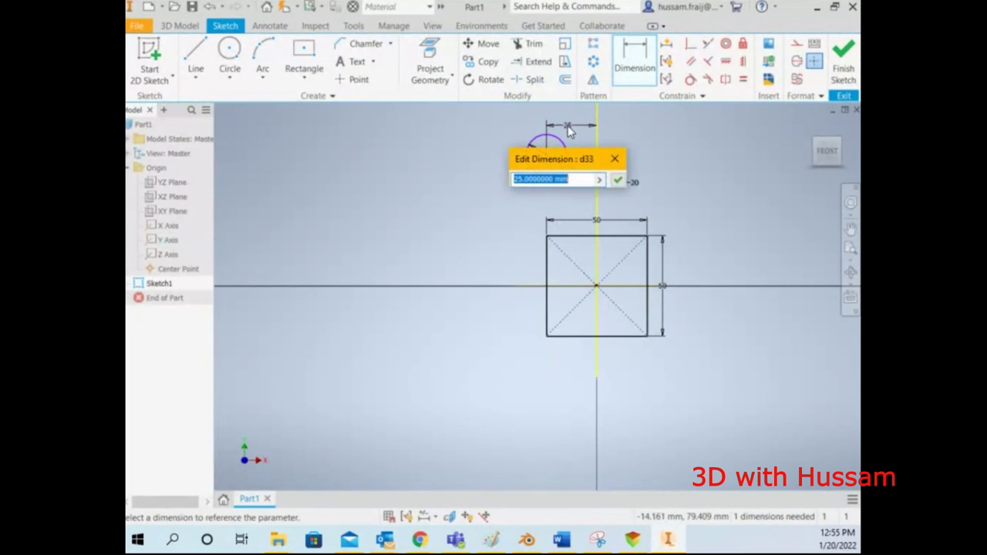
{"action": "left_click", "coordinate": [617, 180]}
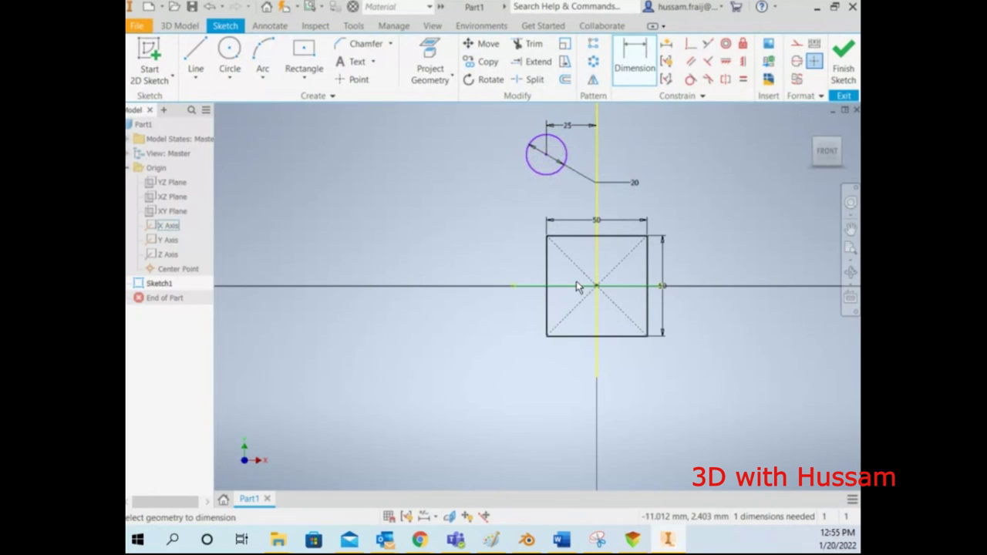
Dimension the circle 60 mm above the horizontal axis.
{"action": "left_click", "coordinate": [167, 225]}
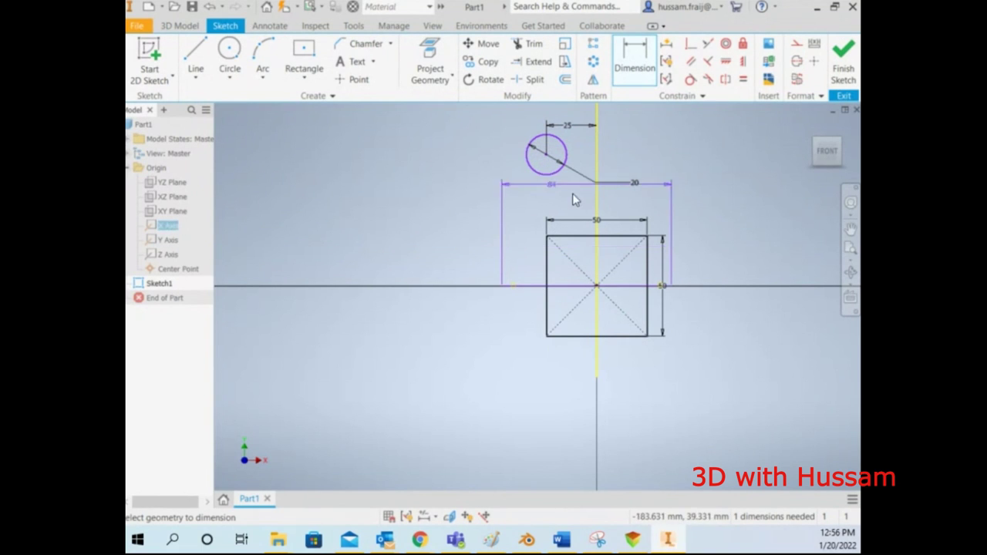
{"action": "left_click", "coordinate": [494, 175]}
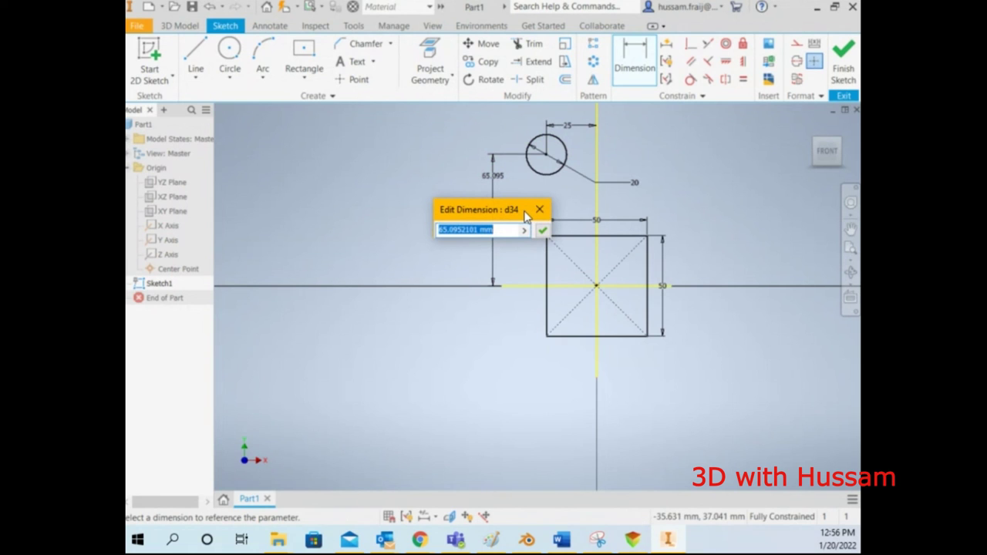
{"action": "type", "text": "60"}
{"action": "key", "text": "Return"}
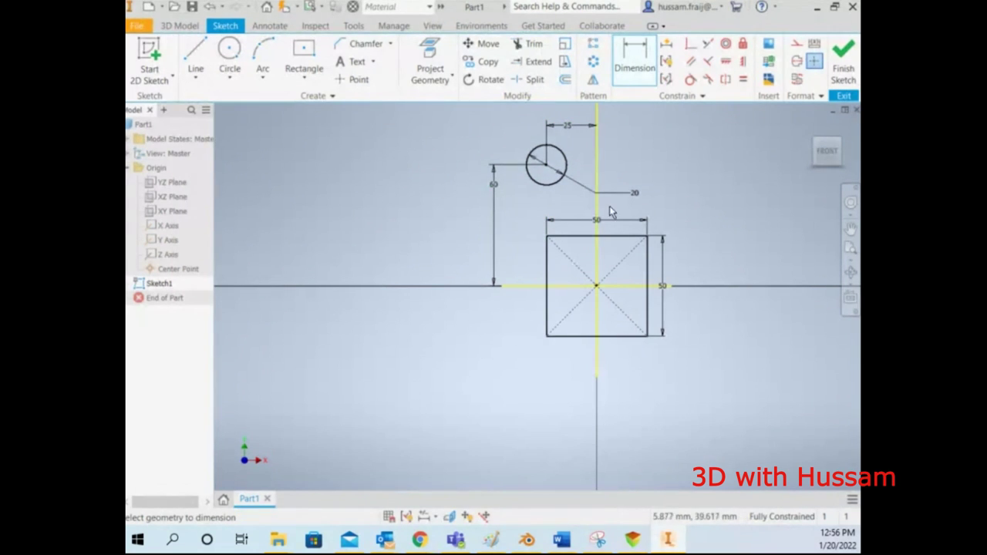
{"action": "scroll", "coordinate": [602, 247], "scroll_direction": "down", "scroll_amount": 2}
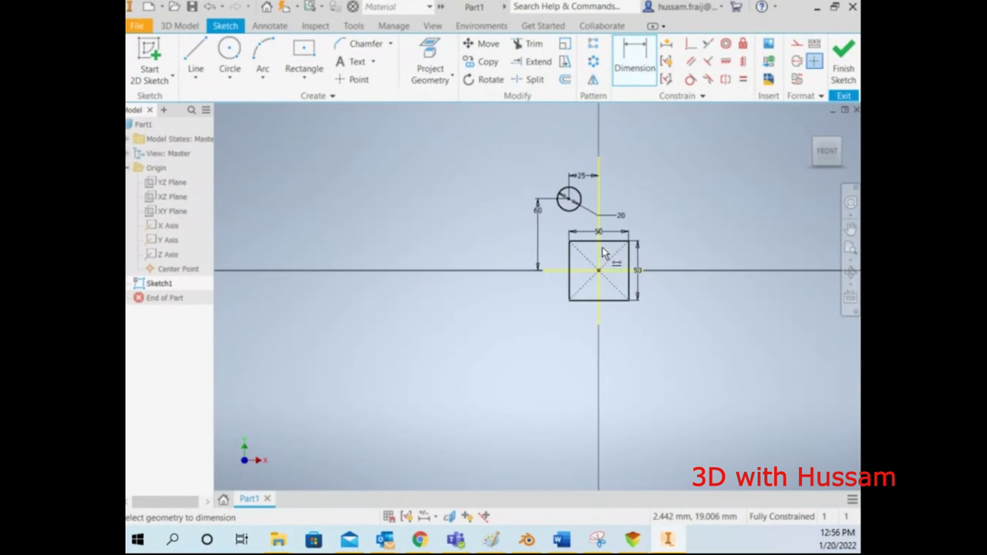
{"action": "scroll", "coordinate": [648, 172], "scroll_direction": "up", "scroll_amount": 3}
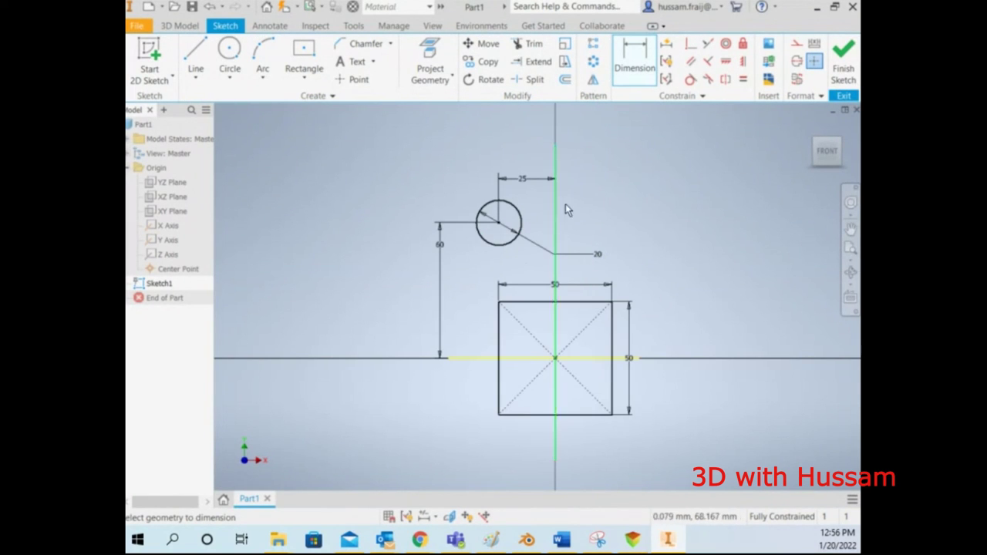
{"action": "right_click", "coordinate": [607, 189]}
{"action": "left_click", "coordinate": [655, 177]}
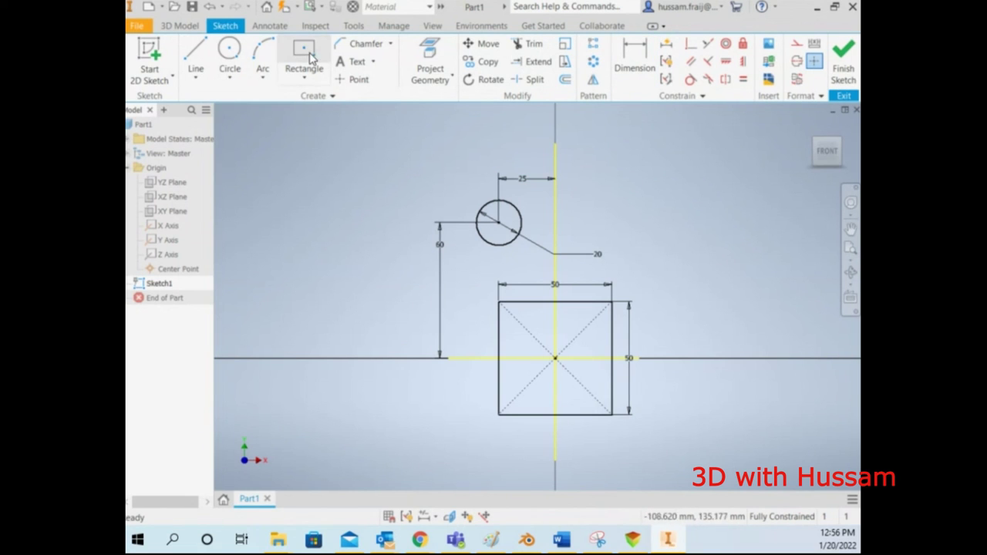
Start a centred rectangle at the square's centre, then cancel it.
{"action": "left_click", "coordinate": [293, 55]}
{"action": "left_click", "coordinate": [555, 358]}
{"action": "left_click", "coordinate": [660, 183]}
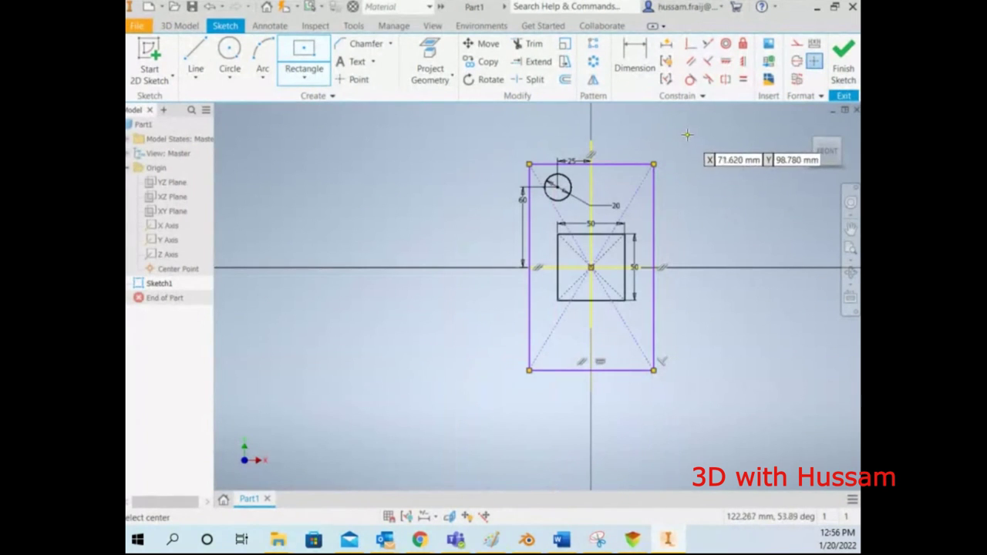
{"action": "key", "text": "Escape"}
{"action": "scroll", "coordinate": [671, 148], "scroll_direction": "down", "scroll_amount": 3}
{"action": "scroll", "coordinate": [676, 148], "scroll_direction": "up", "scroll_amount": 3}
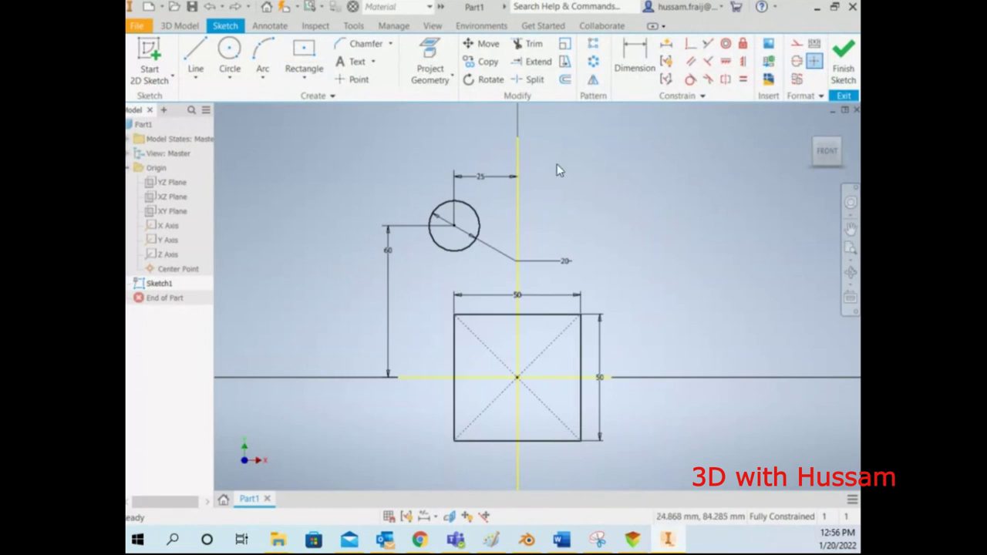
Draw a line up-right from the square's centre with a circle at its end.
{"action": "left_click", "coordinate": [195, 54]}
{"action": "left_click", "coordinate": [516, 377]}
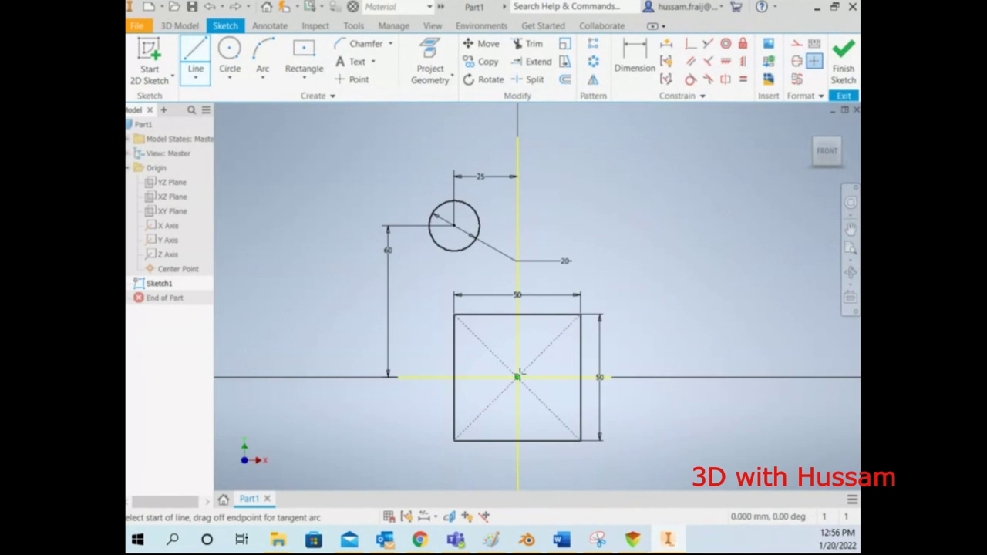
{"action": "left_click", "coordinate": [599, 189]}
{"action": "key", "text": "Escape"}
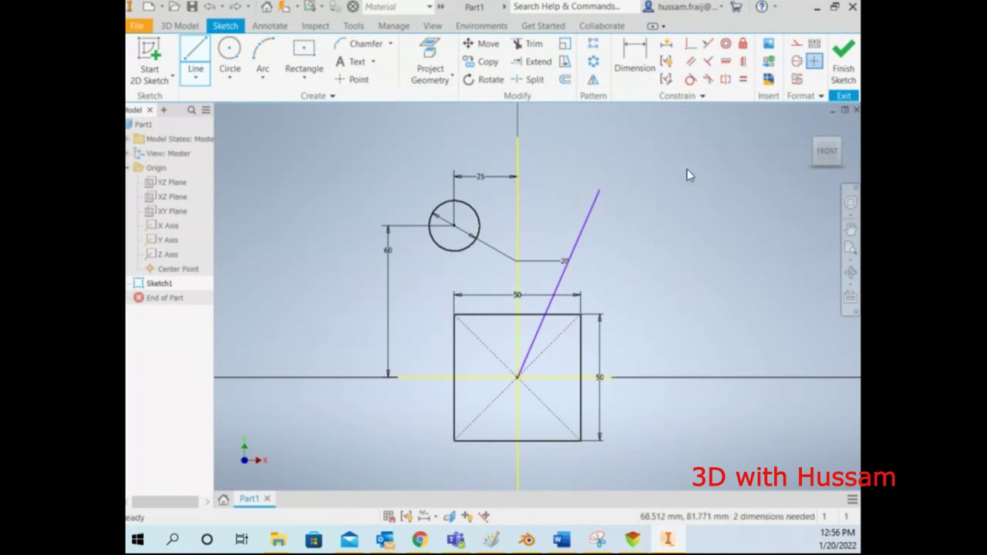
{"action": "left_click", "coordinate": [230, 49]}
{"action": "left_click", "coordinate": [599, 190]}
{"action": "left_click", "coordinate": [624, 194]}
{"action": "right_click", "coordinate": [674, 197]}
{"action": "left_click", "coordinate": [716, 192]}
Dimension the new circle 20 mm in diameter and its line 20° from the vertical axis.
{"action": "left_click", "coordinate": [633, 58]}
{"action": "left_click", "coordinate": [626, 180]}
{"action": "left_click", "coordinate": [658, 163]}
{"action": "type", "text": "20"}
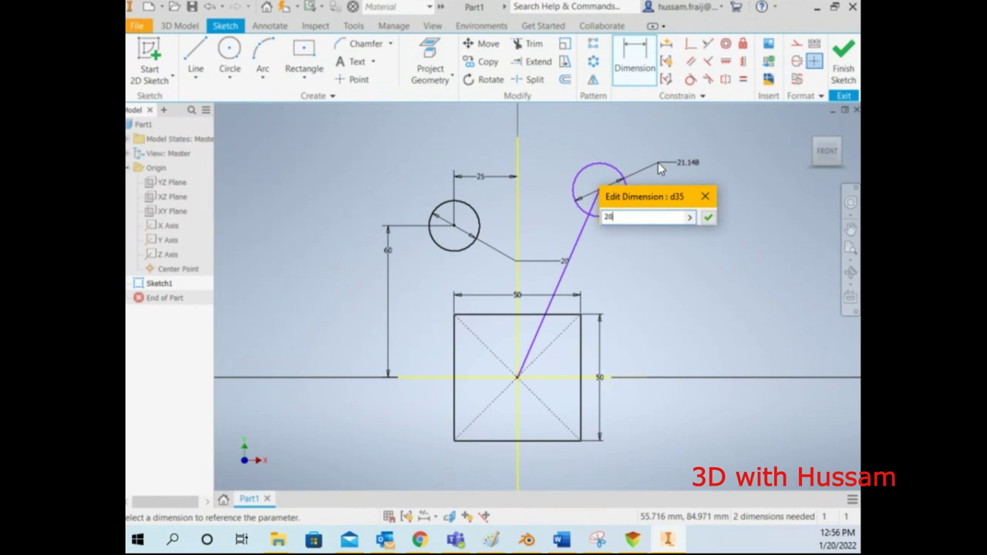
{"action": "key", "text": "Return"}
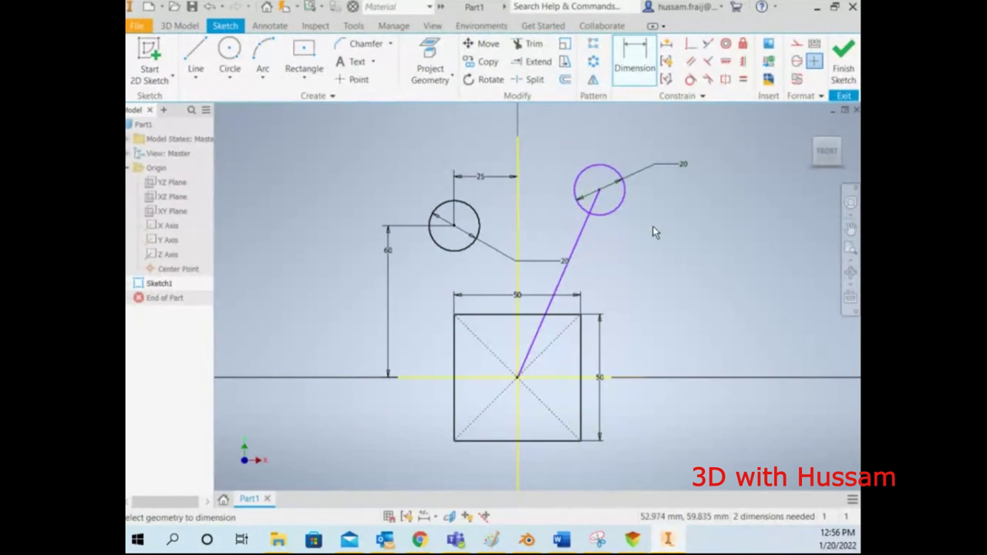
{"action": "left_click", "coordinate": [578, 251]}
{"action": "left_click", "coordinate": [518, 239]}
{"action": "left_click", "coordinate": [544, 234]}
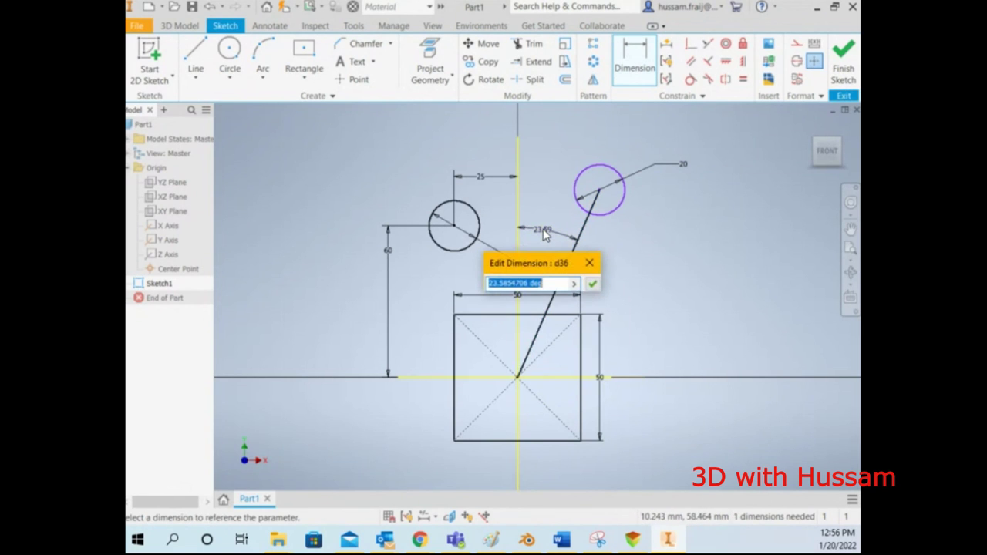
{"action": "type", "text": "20"}
{"action": "key", "text": "Return"}
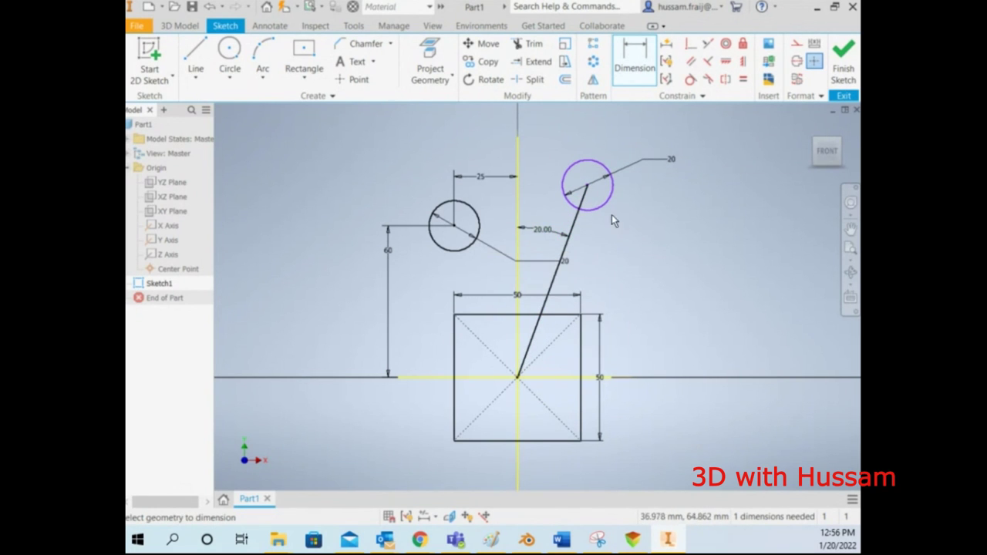
Convert the sloped line to construction geometry and finish the sketch.
{"action": "left_click", "coordinate": [579, 225]}
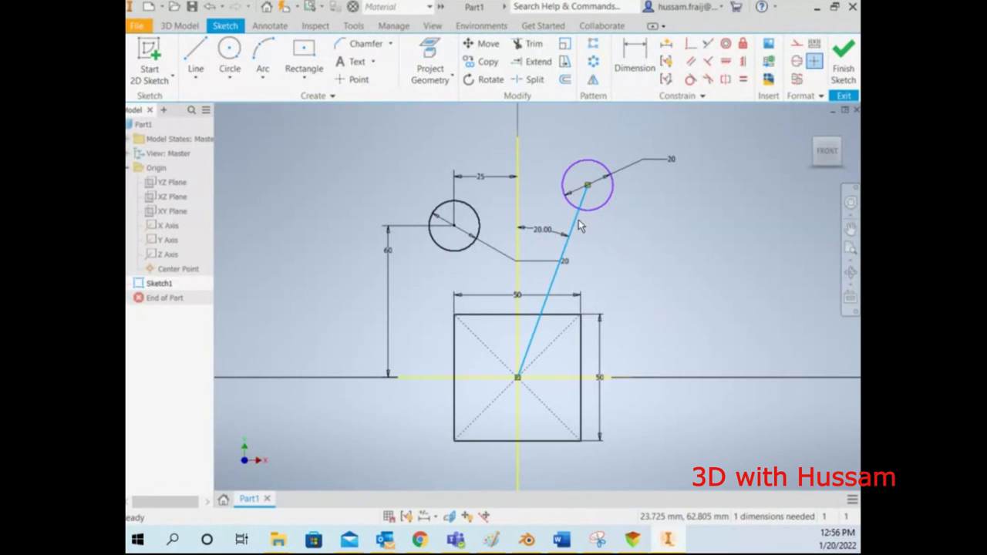
{"action": "left_click", "coordinate": [797, 47]}
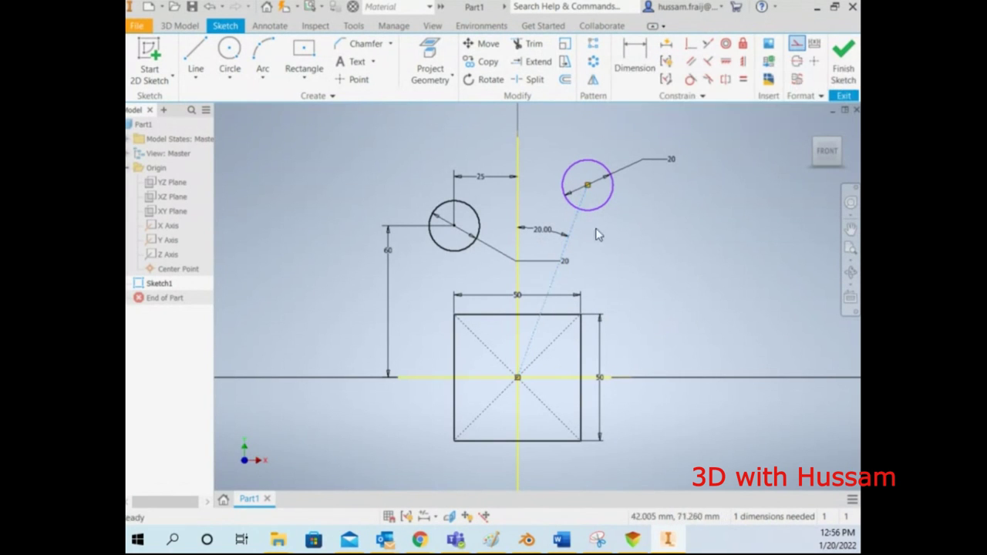
{"action": "scroll", "coordinate": [587, 240], "scroll_direction": "up", "scroll_amount": 5}
{"action": "scroll", "coordinate": [586, 255], "scroll_direction": "down", "scroll_amount": 5}
{"action": "left_click", "coordinate": [843, 56]}
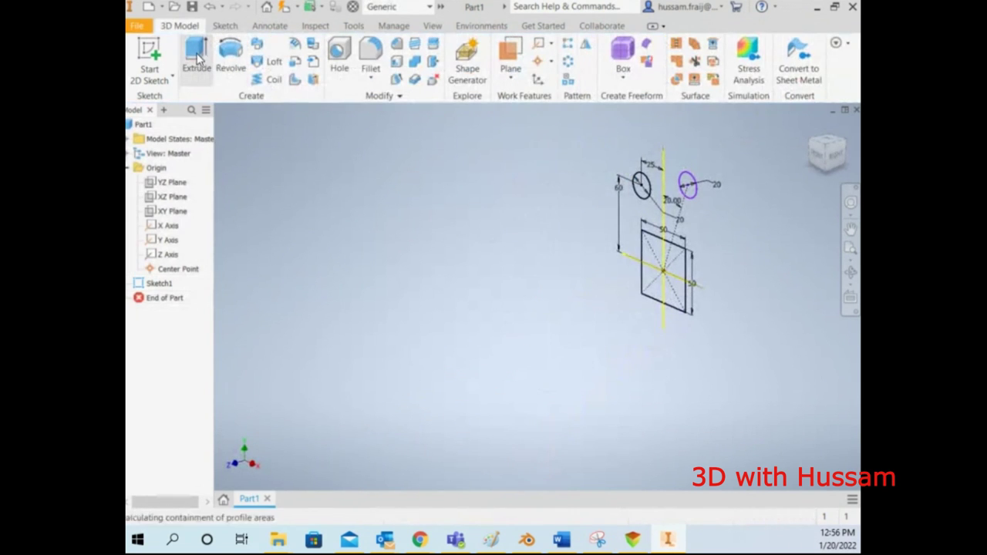
Pick both circles and two square regions for extrusion, then cancel it and view from the front.
{"action": "left_click", "coordinate": [197, 52]}
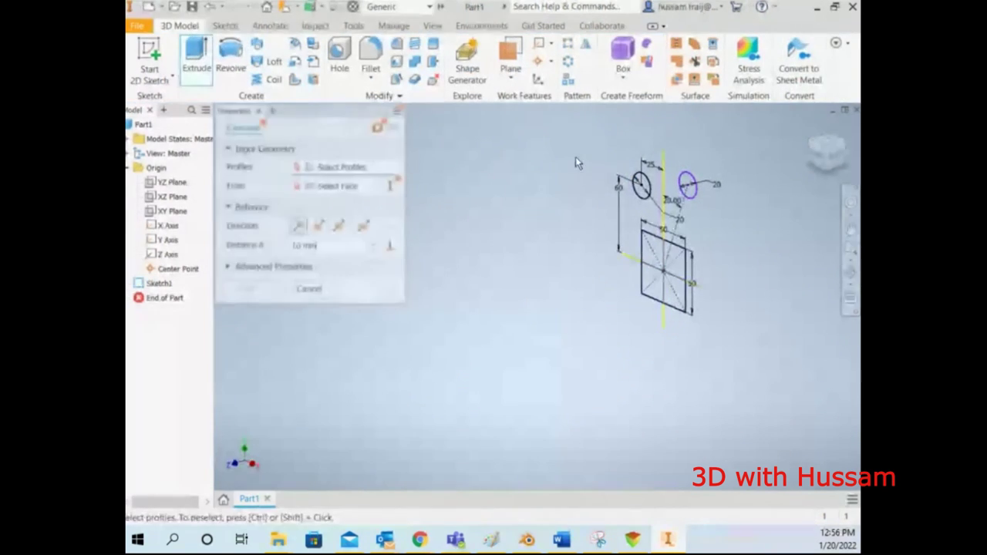
{"action": "left_click", "coordinate": [641, 192]}
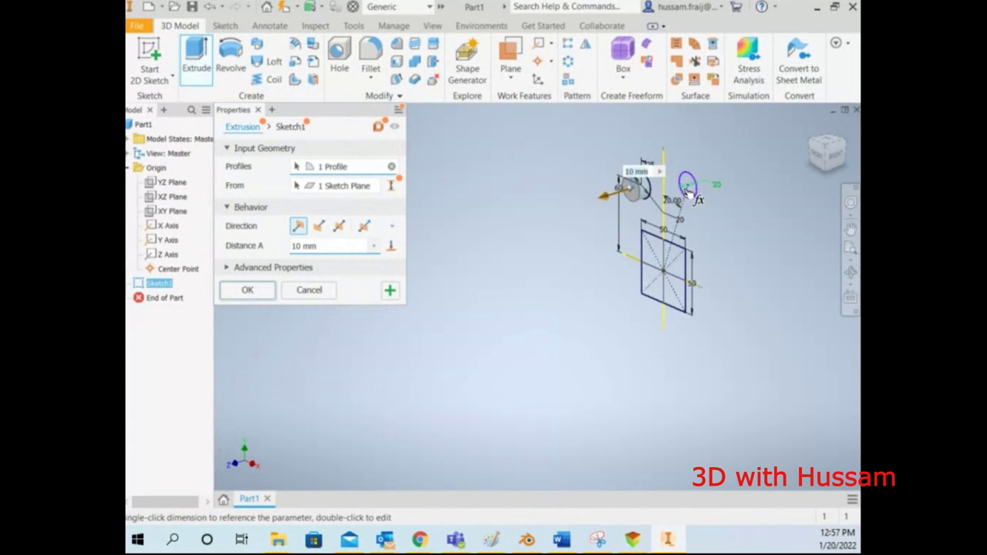
{"action": "scroll", "coordinate": [686, 183], "scroll_direction": "up", "scroll_amount": 5}
{"action": "left_click", "coordinate": [683, 186]}
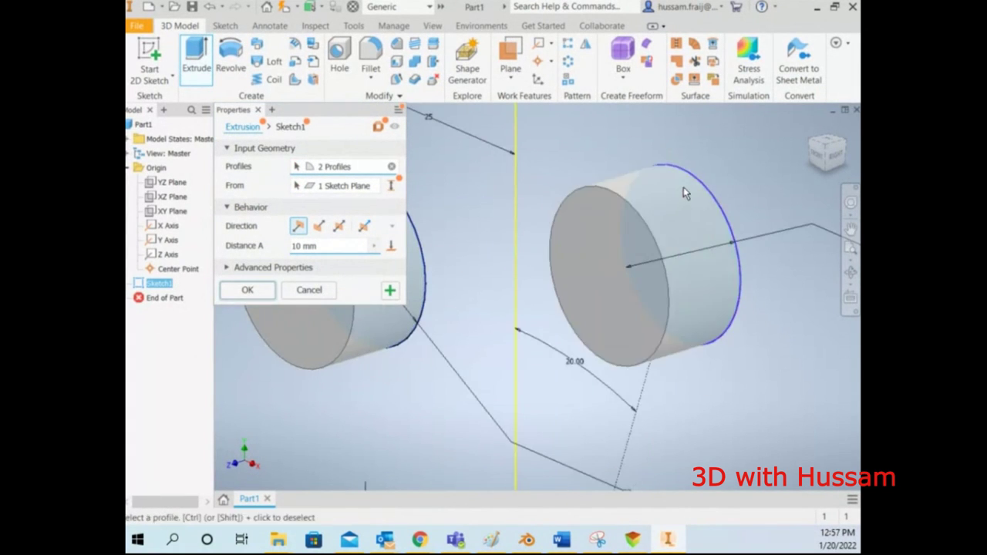
{"action": "scroll", "coordinate": [683, 187], "scroll_direction": "down", "scroll_amount": 4}
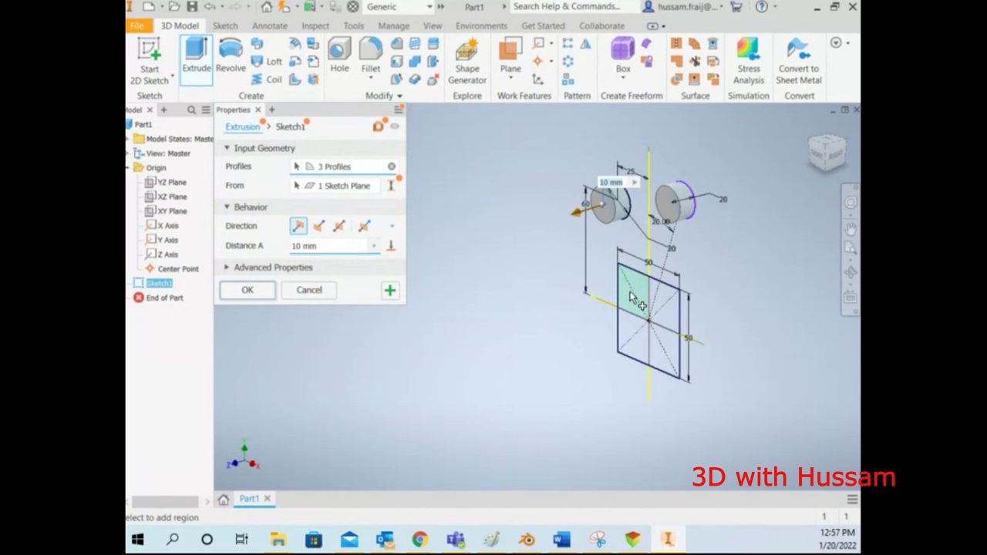
{"action": "left_click", "coordinate": [633, 327]}
{"action": "left_click", "coordinate": [658, 309]}
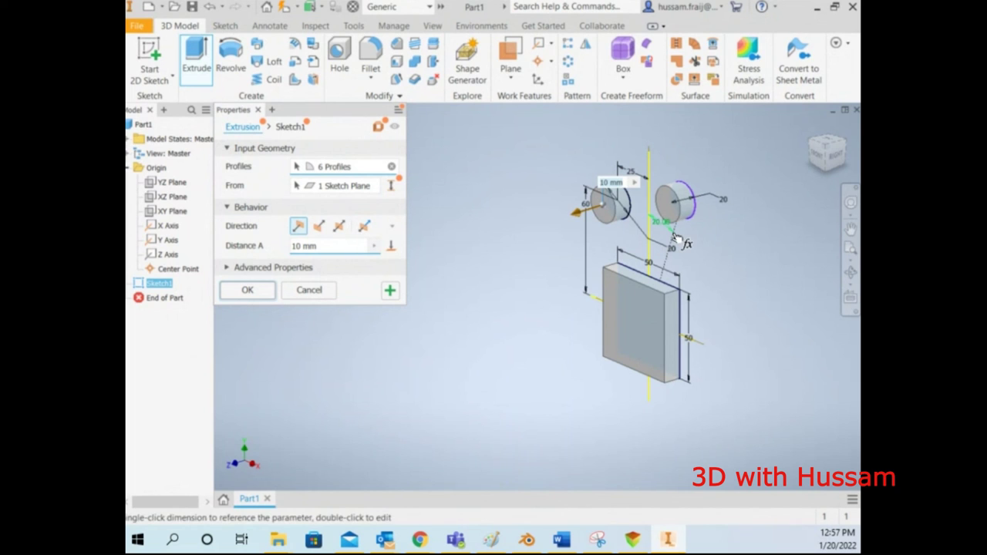
{"action": "left_click", "coordinate": [312, 291]}
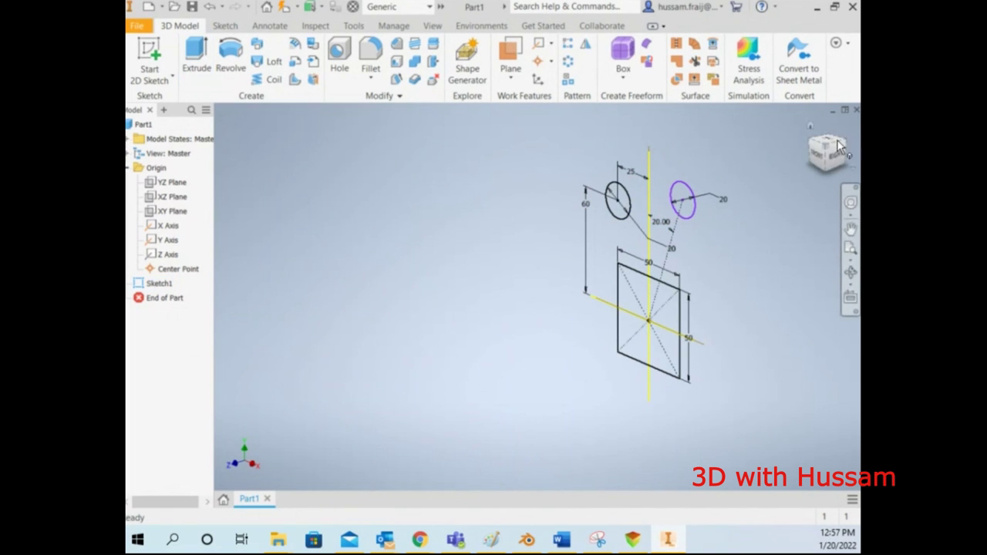
{"action": "left_click", "coordinate": [819, 159]}
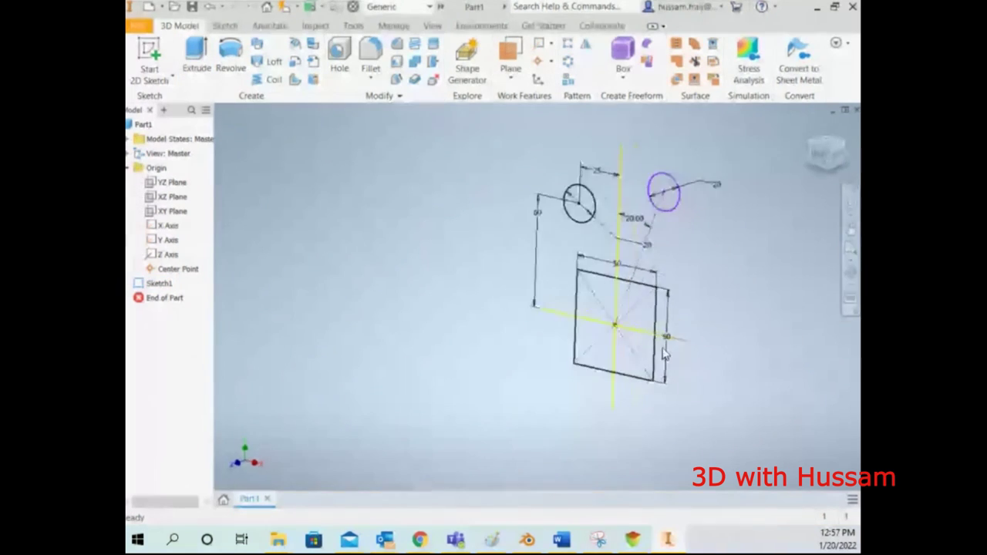
Reopen Sketch1 for editing and toggle the construction style on the square's diagonals.
{"action": "right_click", "coordinate": [159, 283]}
{"action": "left_click", "coordinate": [198, 302]}
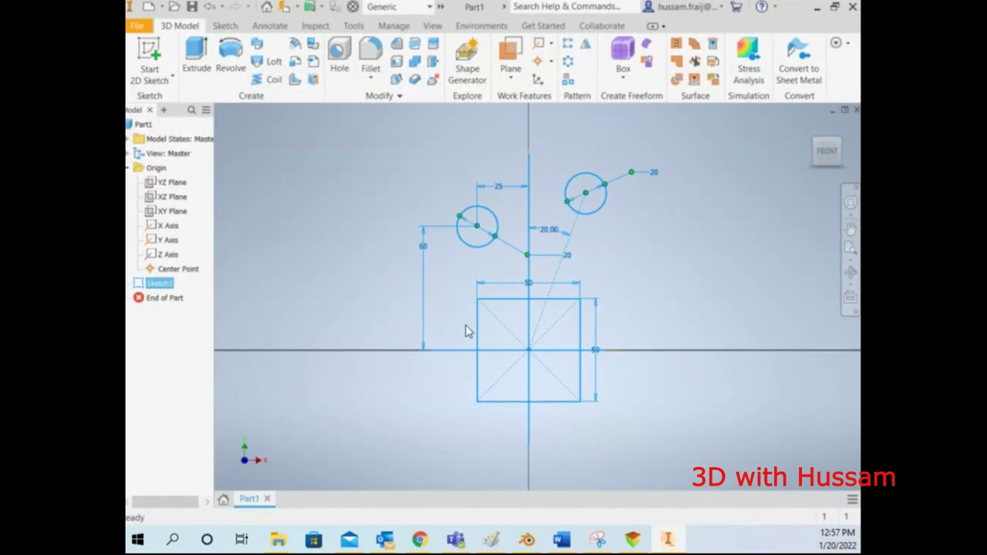
{"action": "scroll", "coordinate": [531, 322], "scroll_direction": "up", "scroll_amount": 3}
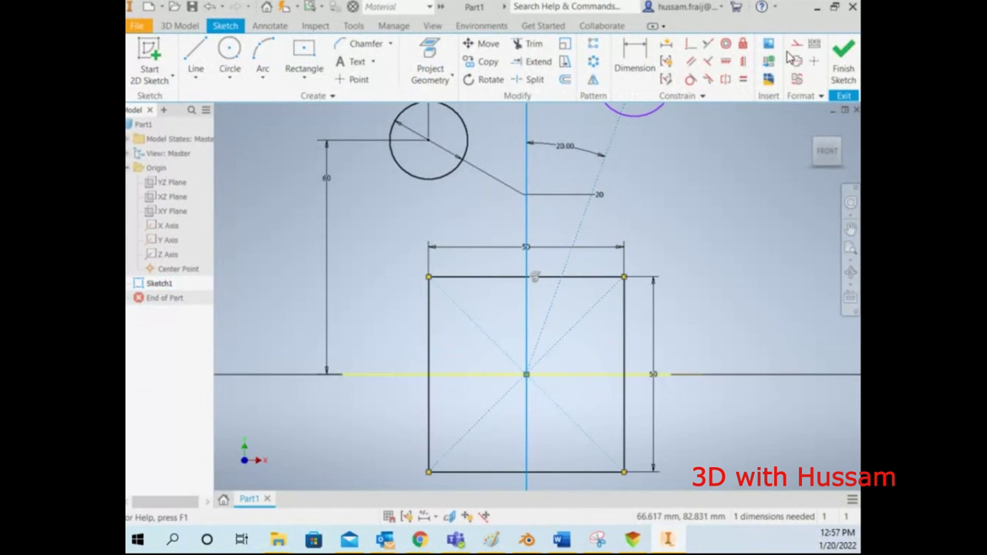
{"action": "left_click_drag", "start_coordinate": [586, 344], "coordinate": [563, 331]}
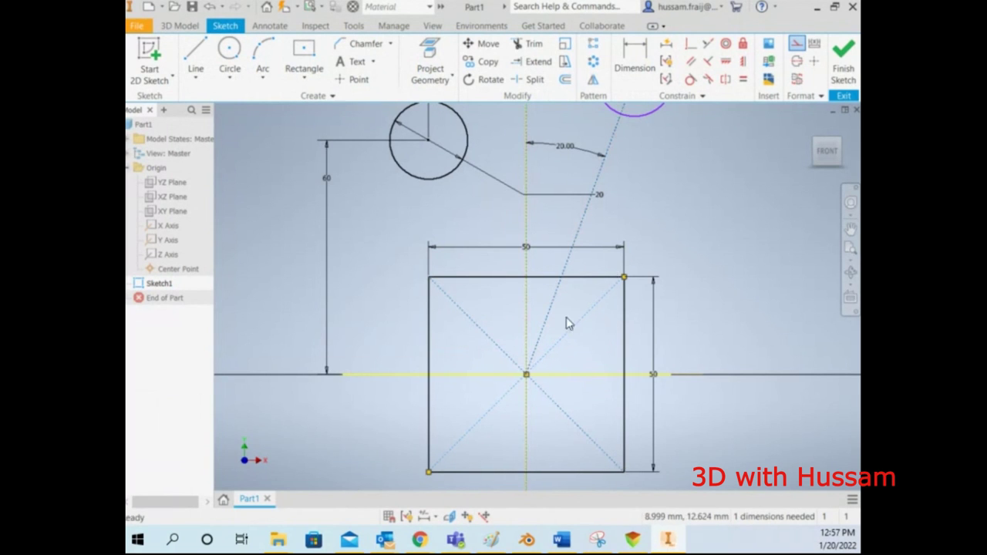
{"action": "left_click", "coordinate": [796, 46]}
{"action": "left_click", "coordinate": [553, 395]}
{"action": "left_click", "coordinate": [798, 48]}
{"action": "left_click", "coordinate": [578, 240]}
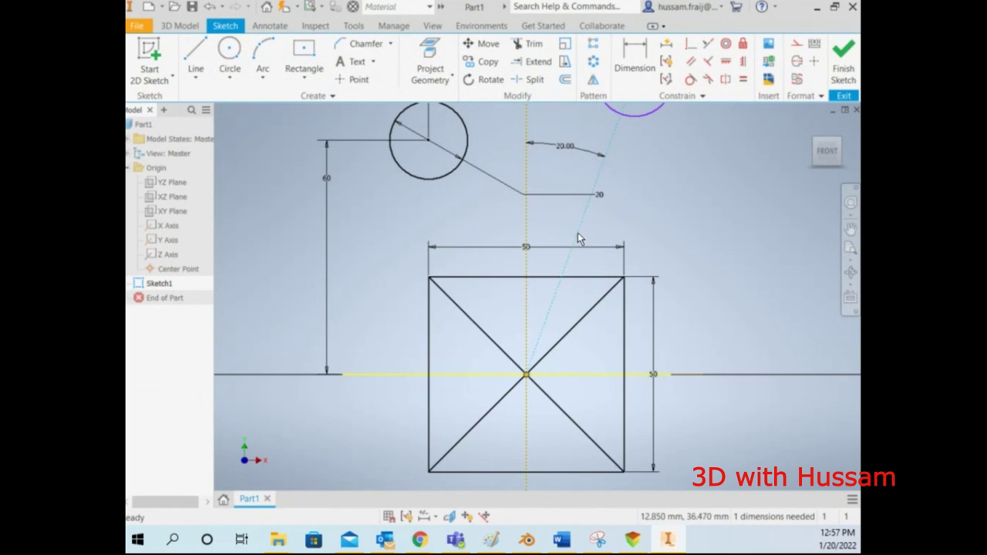
Set both square diagonals and the angled guide line to construction geometry.
{"action": "left_click", "coordinate": [797, 46]}
{"action": "left_click", "coordinate": [622, 316]}
{"action": "left_click_drag", "start_coordinate": [598, 341], "coordinate": [547, 299]}
{"action": "left_click", "coordinate": [796, 46]}
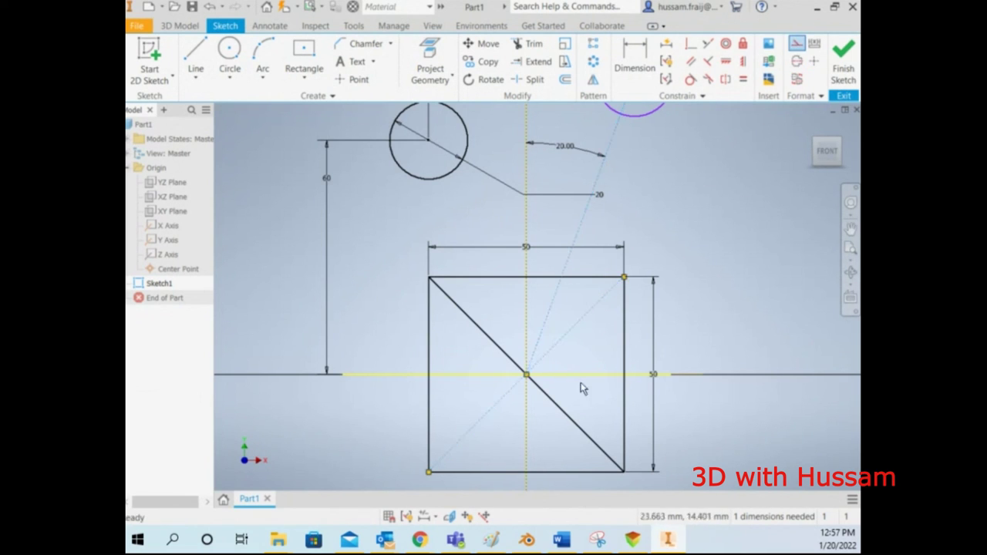
{"action": "left_click", "coordinate": [568, 416]}
{"action": "scroll", "coordinate": [454, 388], "scroll_direction": "down", "scroll_amount": 5}
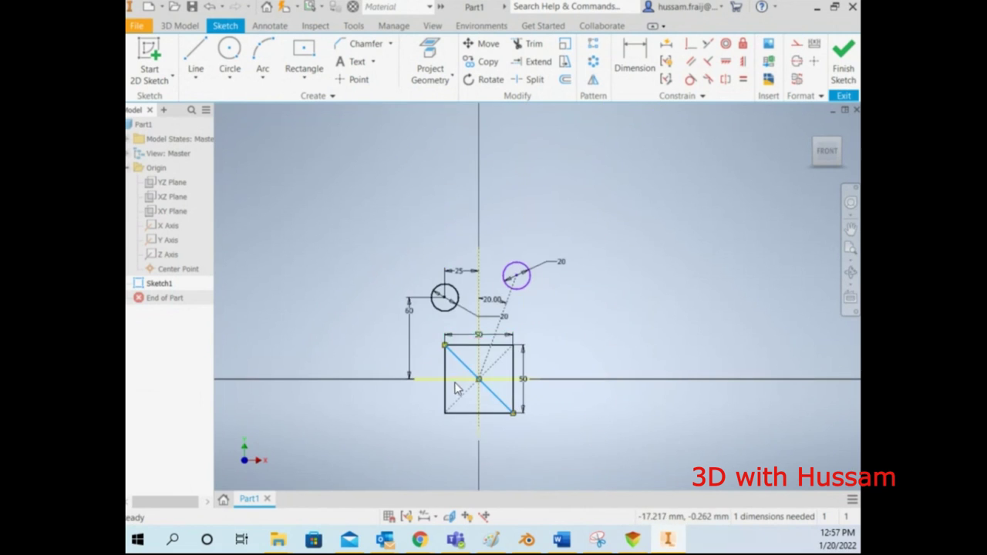
{"action": "scroll", "coordinate": [493, 343], "scroll_direction": "up", "scroll_amount": 3}
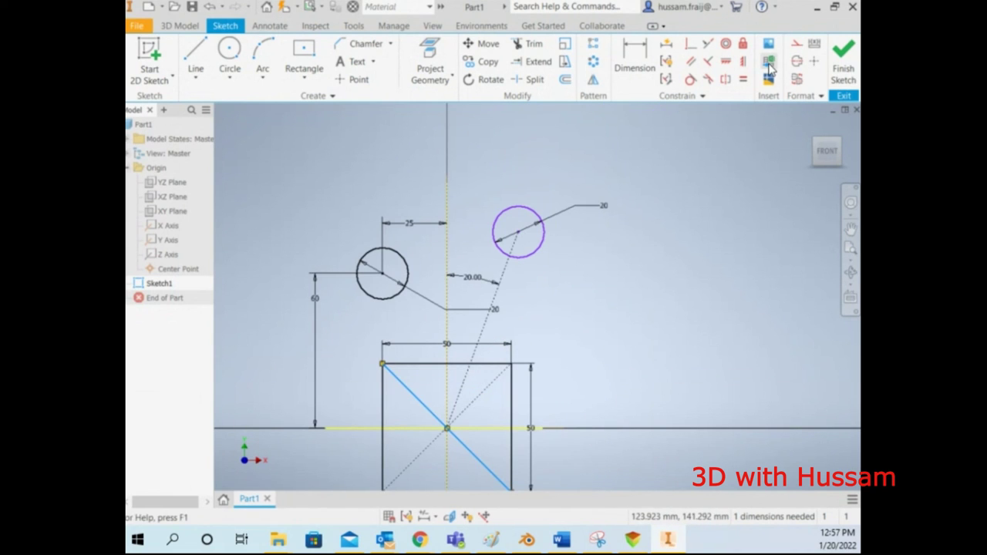
{"action": "left_click", "coordinate": [796, 43]}
{"action": "left_click", "coordinate": [300, 77]}
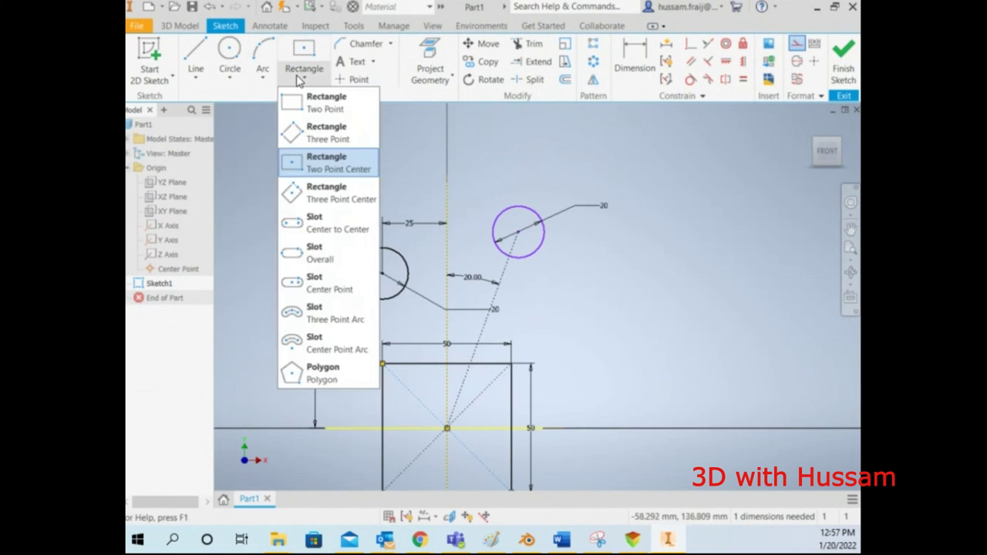
Abandon a first polygon attempt, then window-select and delete Sketch1's old square and circles.
{"action": "left_click", "coordinate": [293, 373]}
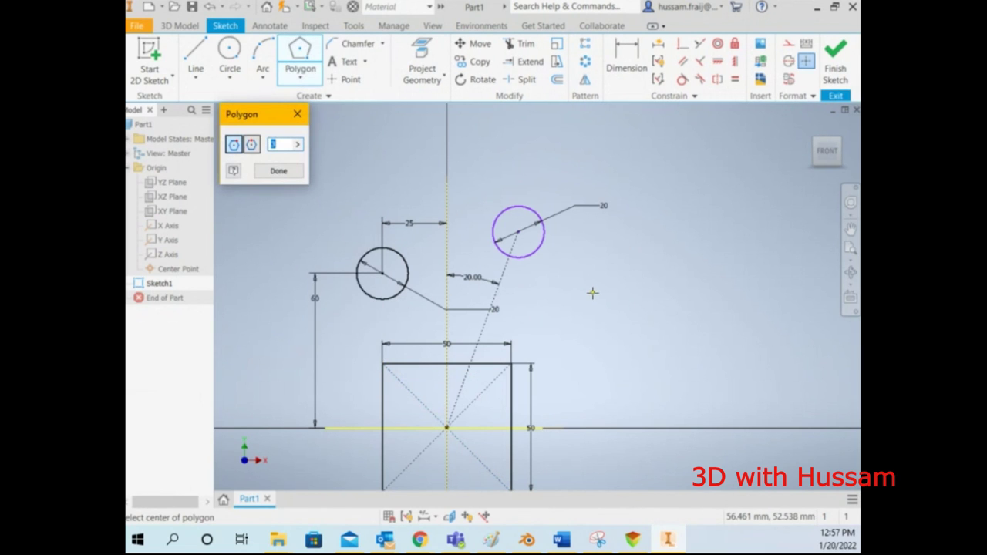
{"action": "key", "text": "Escape"}
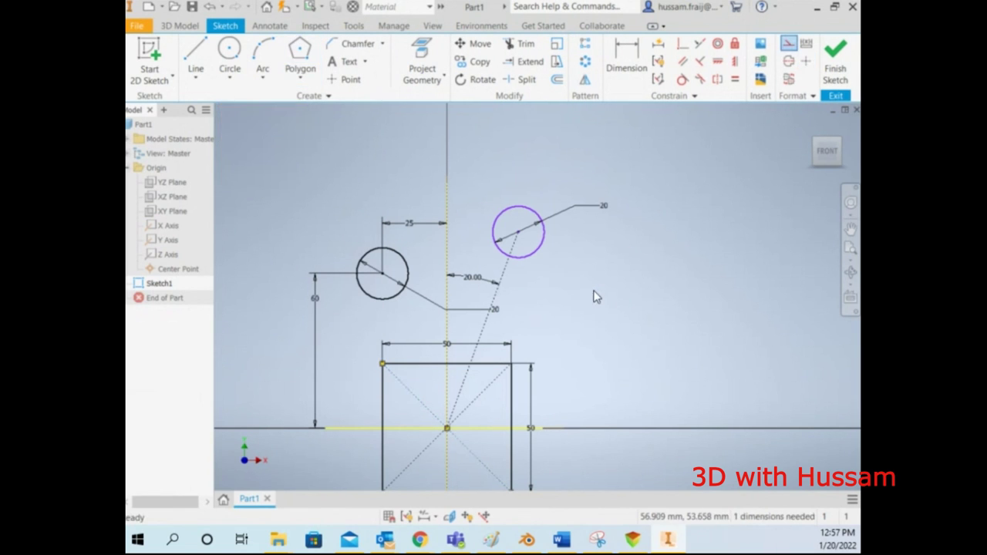
{"action": "left_click", "coordinate": [301, 77]}
{"action": "left_click", "coordinate": [295, 372]}
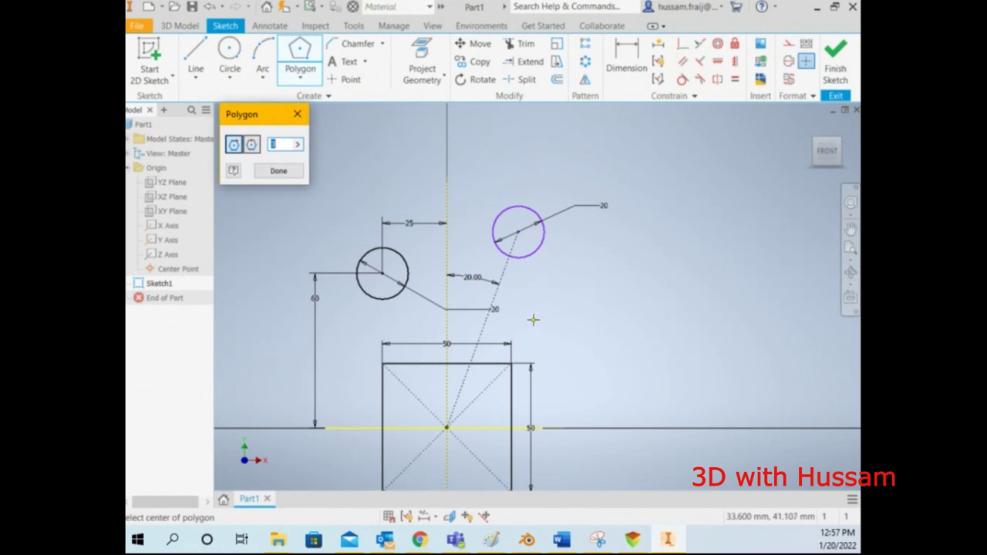
{"action": "left_click", "coordinate": [636, 328]}
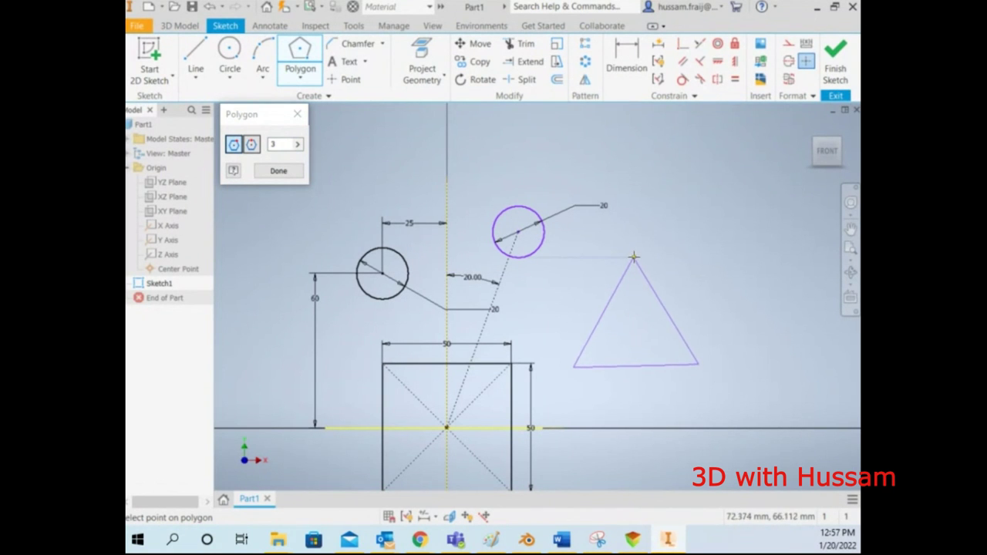
{"action": "key", "text": "Escape"}
{"action": "scroll", "coordinate": [590, 238], "scroll_direction": "down", "scroll_amount": 5}
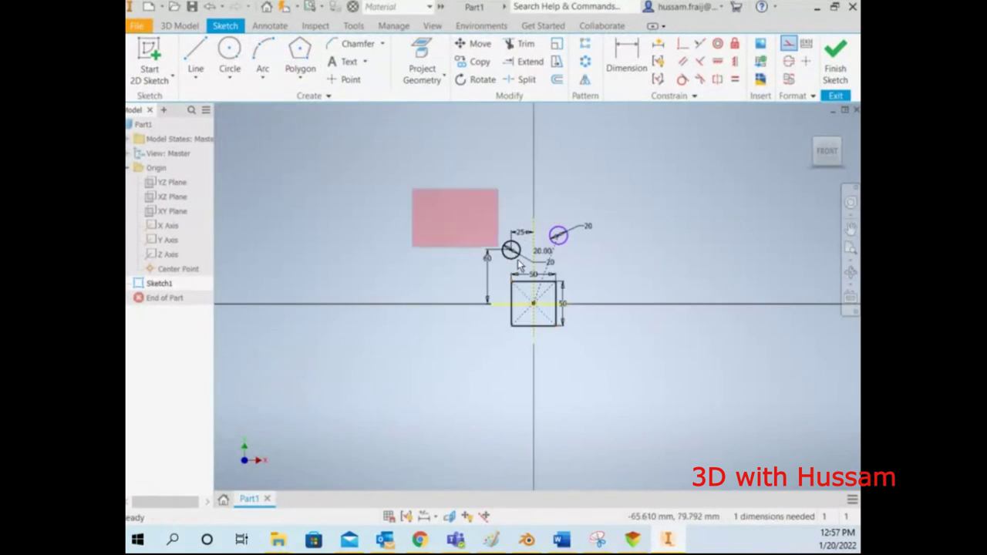
{"action": "left_click_drag", "start_coordinate": [413, 189], "coordinate": [633, 394]}
{"action": "key", "text": "Delete"}
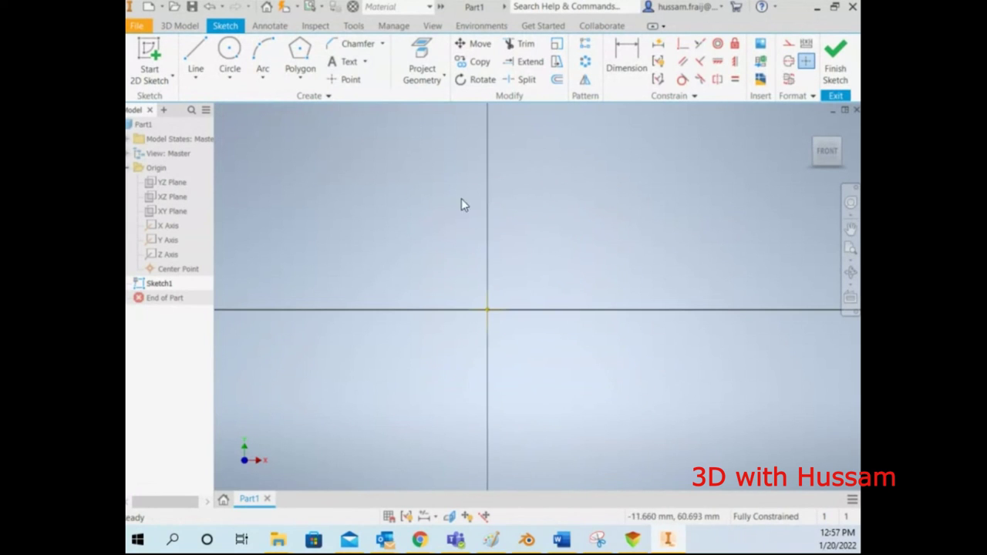
Draw a three-sided polygon centred on the origin with its top vertex above it.
{"action": "left_click", "coordinate": [300, 52]}
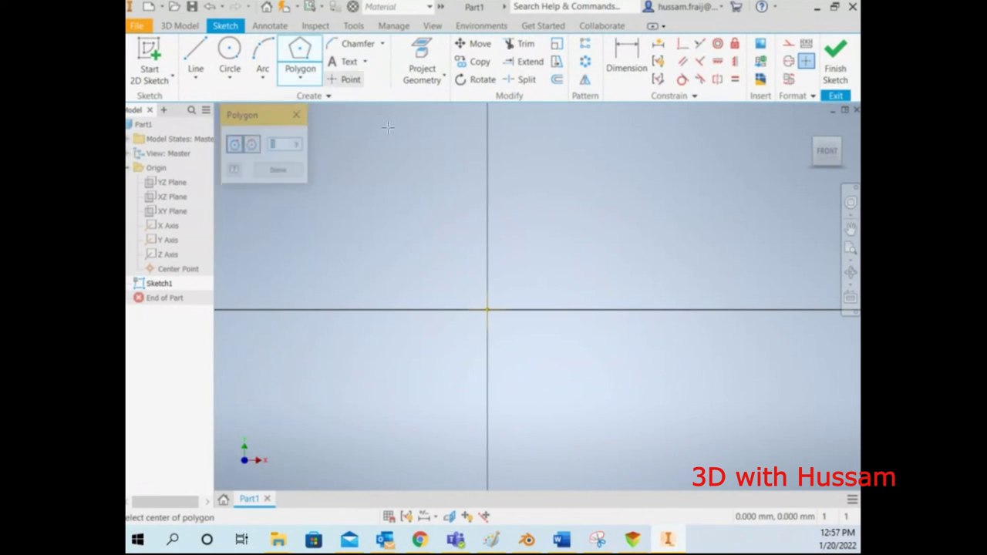
{"action": "left_click", "coordinate": [487, 310]}
{"action": "left_click", "coordinate": [488, 248]}
{"action": "right_click", "coordinate": [537, 218]}
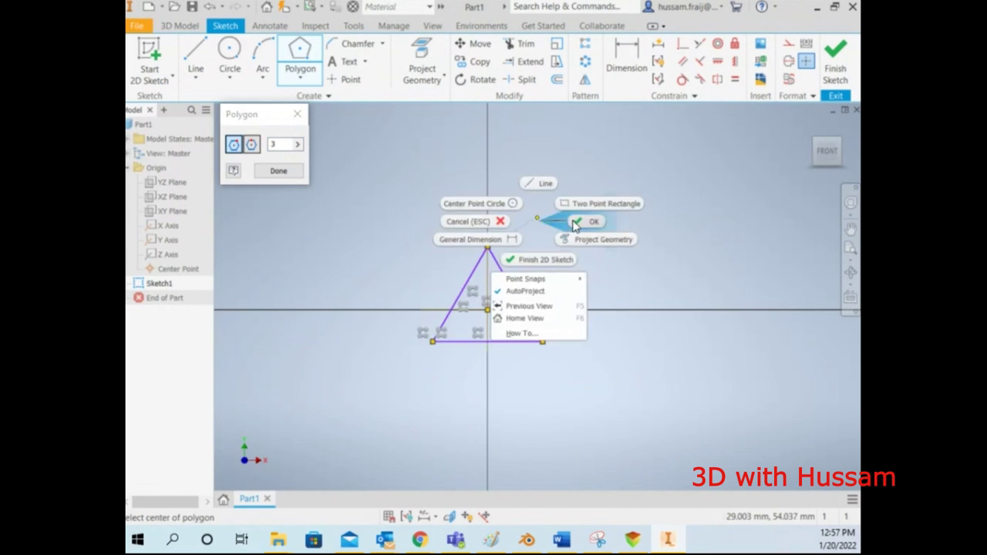
{"action": "left_click", "coordinate": [575, 221]}
{"action": "scroll", "coordinate": [455, 282], "scroll_direction": "up", "scroll_amount": 3}
Dimension the triangle's bottom edge to 60 mm.
{"action": "left_click", "coordinate": [626, 53]}
{"action": "left_click", "coordinate": [557, 395]}
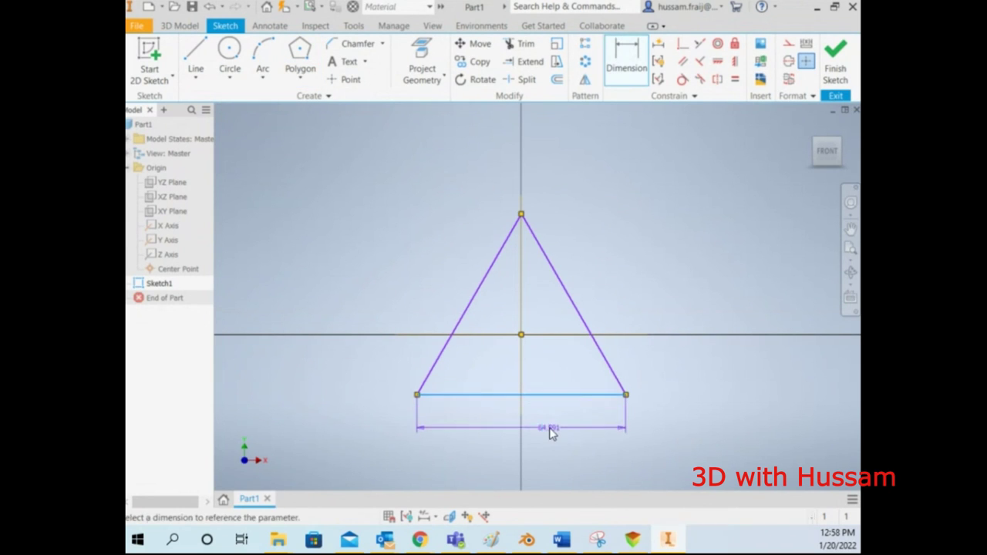
{"action": "left_click", "coordinate": [549, 428]}
{"action": "type", "text": "60"}
{"action": "key", "text": "Return"}
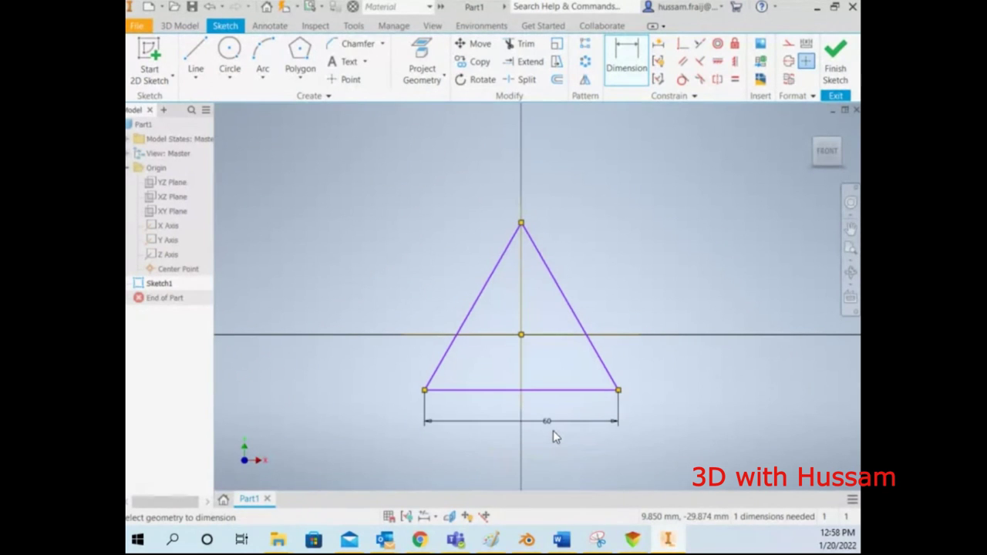
{"action": "key", "text": "Escape"}
Try an Equal constraint on the triangle's left and right sides and dismiss the over-constraint warning.
{"action": "left_click_drag", "start_coordinate": [575, 327], "coordinate": [511, 247]}
{"action": "key", "text": "d"}
{"action": "right_click", "coordinate": [578, 282]}
{"action": "key", "text": "Escape"}
{"action": "left_click", "coordinate": [735, 78]}
{"action": "left_click", "coordinate": [567, 287]}
{"action": "left_click", "coordinate": [488, 282]}
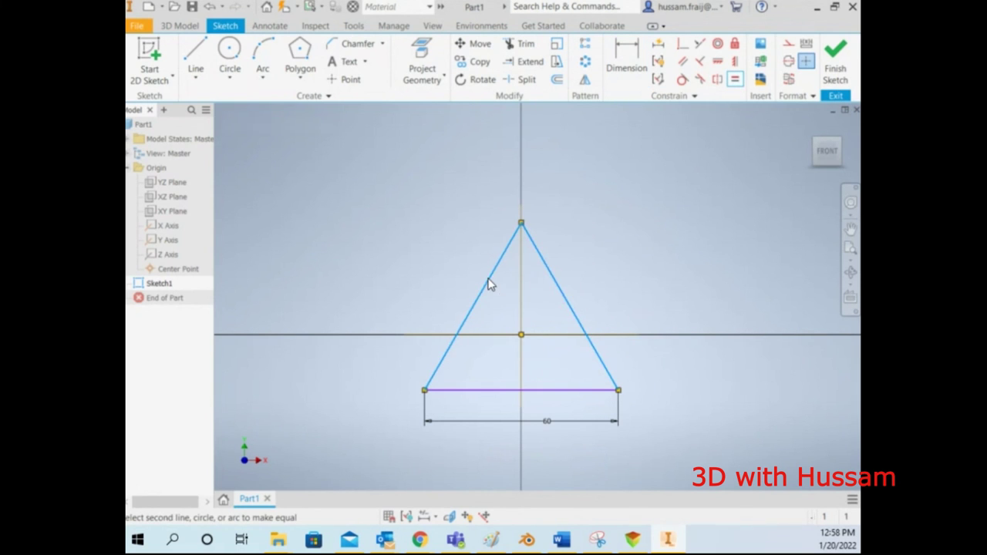
{"action": "left_click", "coordinate": [415, 126]}
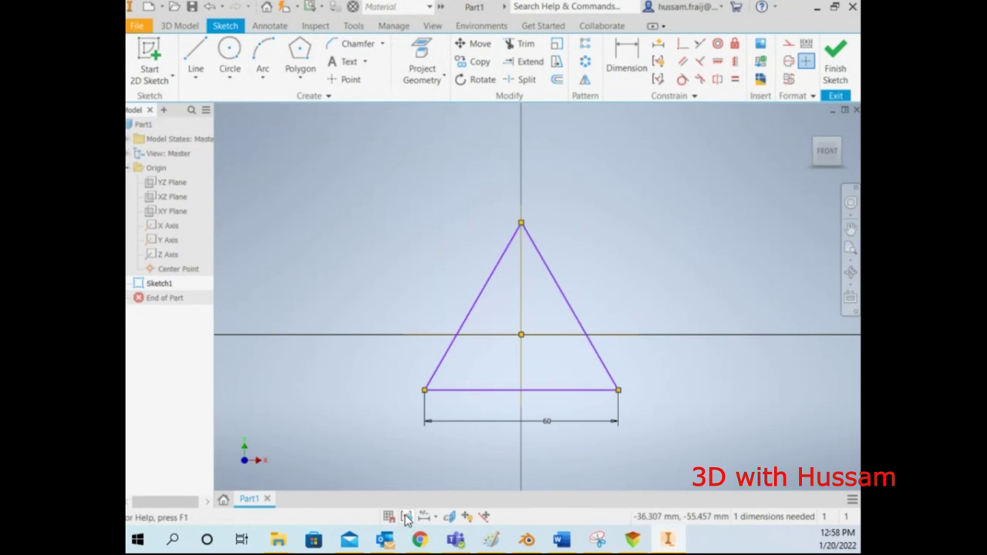
{"action": "left_click", "coordinate": [583, 332]}
{"action": "left_click", "coordinate": [434, 275]}
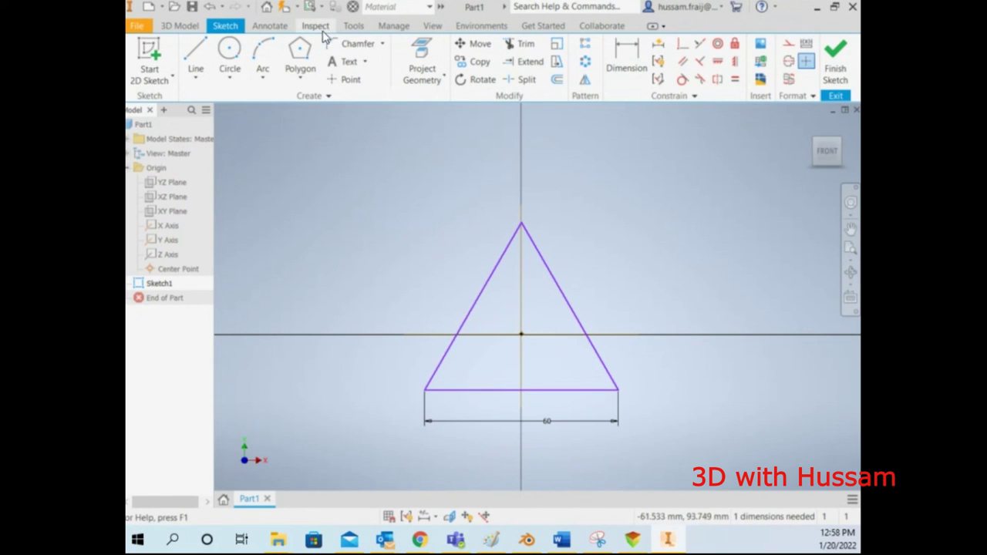
{"action": "left_click", "coordinate": [229, 52]}
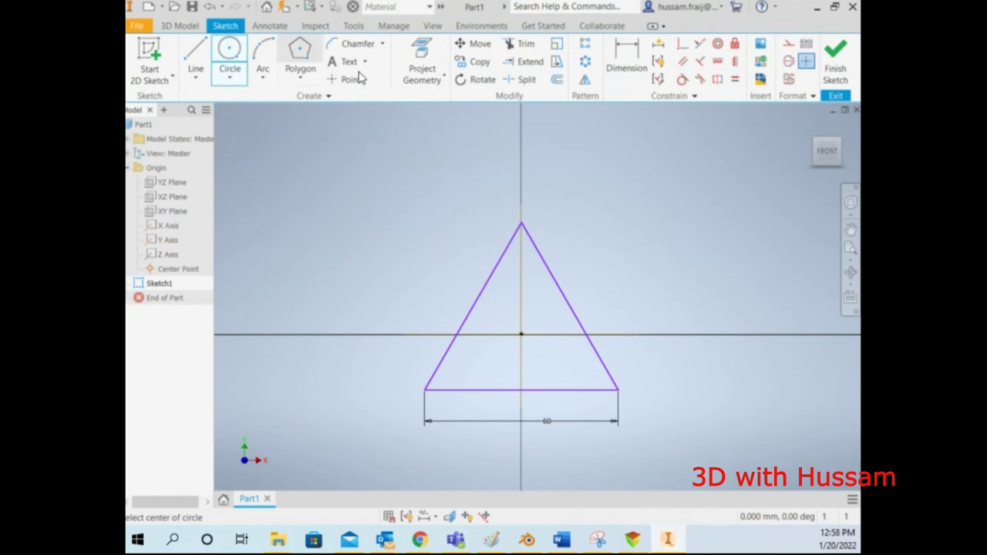
Draw circles centred on the triangle's top, bottom-left and bottom-right vertices.
{"action": "left_click", "coordinate": [520, 221]}
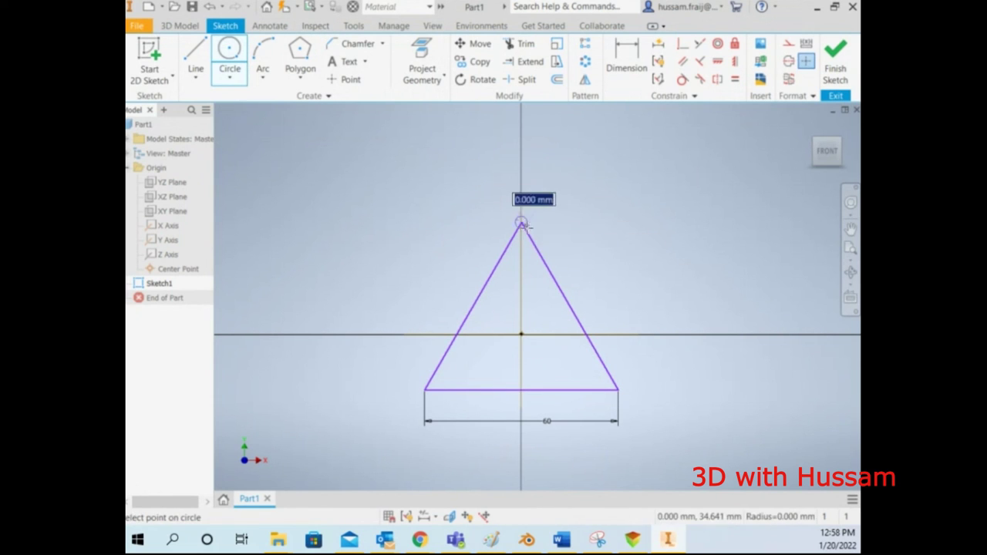
{"action": "left_click", "coordinate": [532, 265]}
{"action": "left_click", "coordinate": [424, 389]}
{"action": "left_click", "coordinate": [385, 374]}
{"action": "left_click", "coordinate": [617, 389]}
{"action": "left_click", "coordinate": [642, 358]}
Make the two bottom circles equal to the top one and dimension its diameter 20 mm.
{"action": "left_click", "coordinate": [734, 79]}
{"action": "left_click", "coordinate": [555, 194]}
{"action": "left_click", "coordinate": [435, 350]}
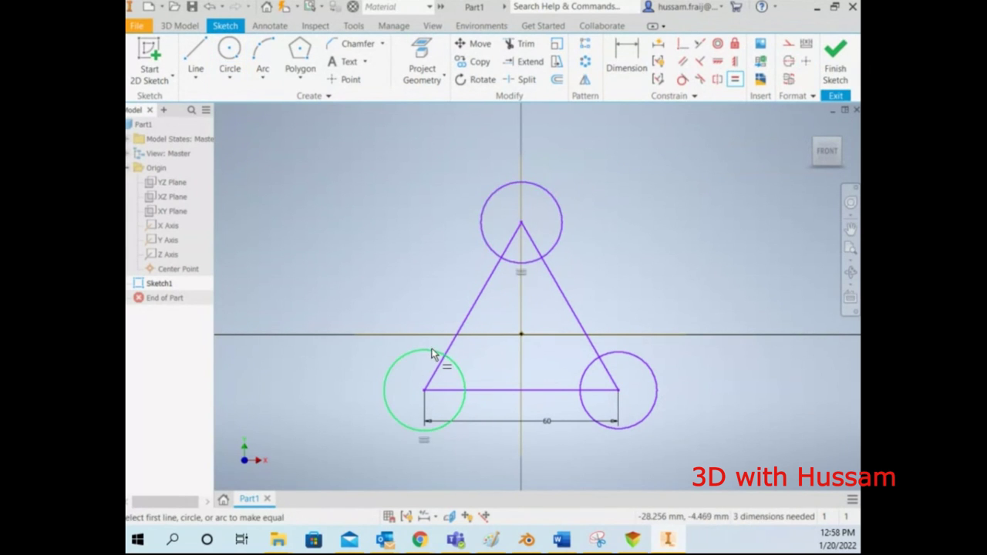
{"action": "left_click", "coordinate": [494, 252]}
{"action": "left_click", "coordinate": [633, 352]}
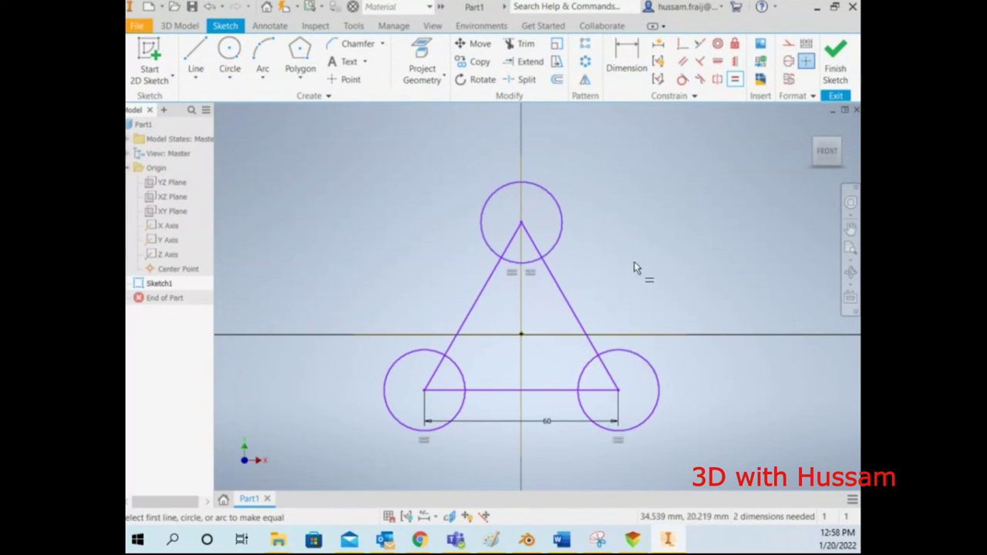
{"action": "left_click", "coordinate": [632, 77]}
{"action": "left_click", "coordinate": [554, 194]}
{"action": "left_click", "coordinate": [585, 160]}
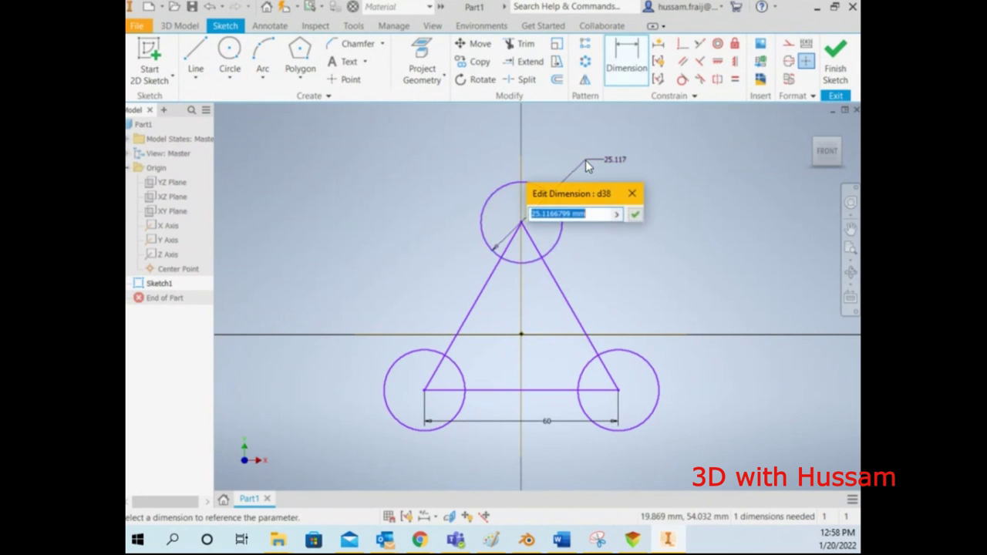
{"action": "type", "text": "20"}
{"action": "key", "text": "Return"}
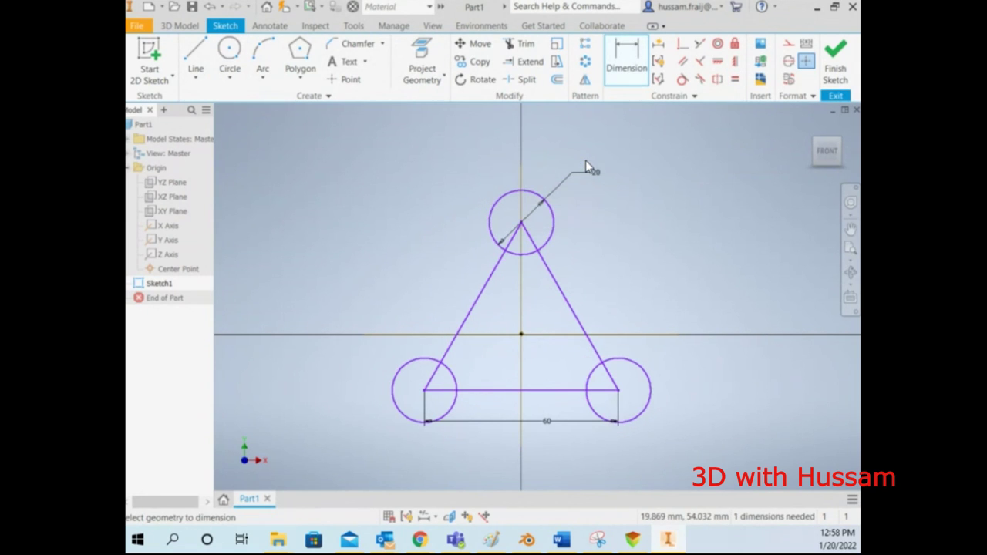
Add a central circle at the origin tangent to the triangle sides and finish the sketch.
{"action": "left_click", "coordinate": [229, 53]}
{"action": "left_click", "coordinate": [521, 334]}
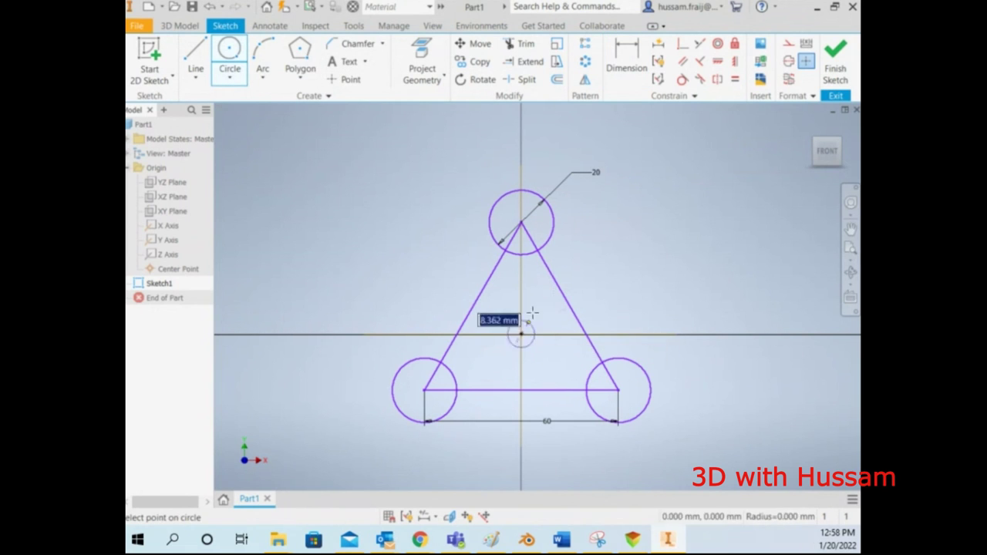
{"action": "left_click", "coordinate": [563, 297]}
{"action": "right_click", "coordinate": [622, 270]}
{"action": "left_click", "coordinate": [645, 264]}
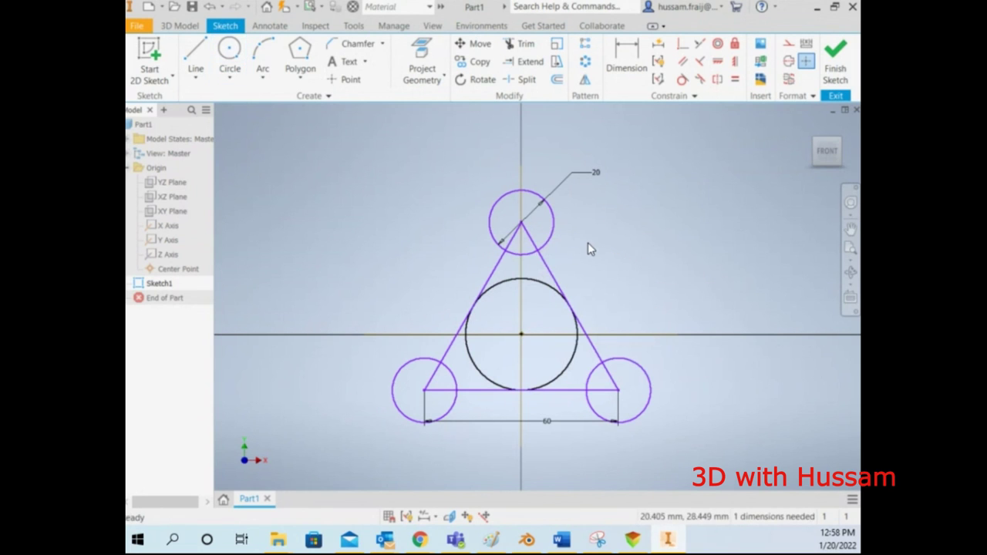
{"action": "left_click", "coordinate": [829, 48]}
Start an extrusion on the triangle's apex region, cancel it, and return to the home view.
{"action": "left_click", "coordinate": [198, 55]}
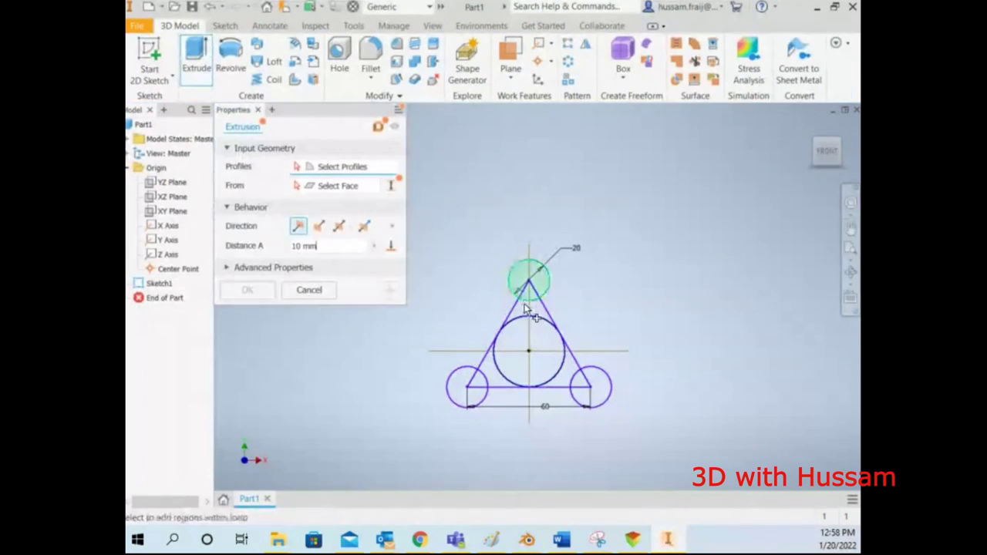
{"action": "left_click", "coordinate": [527, 310]}
{"action": "middle_click_drag", "start_coordinate": [625, 338], "coordinate": [614, 353]}
{"action": "left_click_drag", "start_coordinate": [614, 353], "coordinate": [623, 456]}
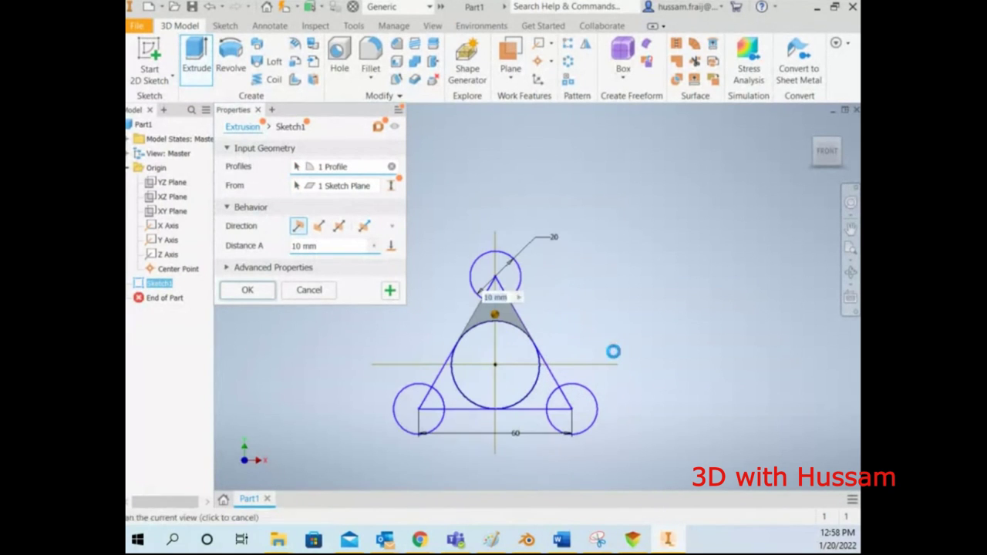
{"action": "key", "text": "Escape"}
{"action": "left_click_drag", "start_coordinate": [652, 390], "coordinate": [672, 342]}
{"action": "key", "text": "Escape"}
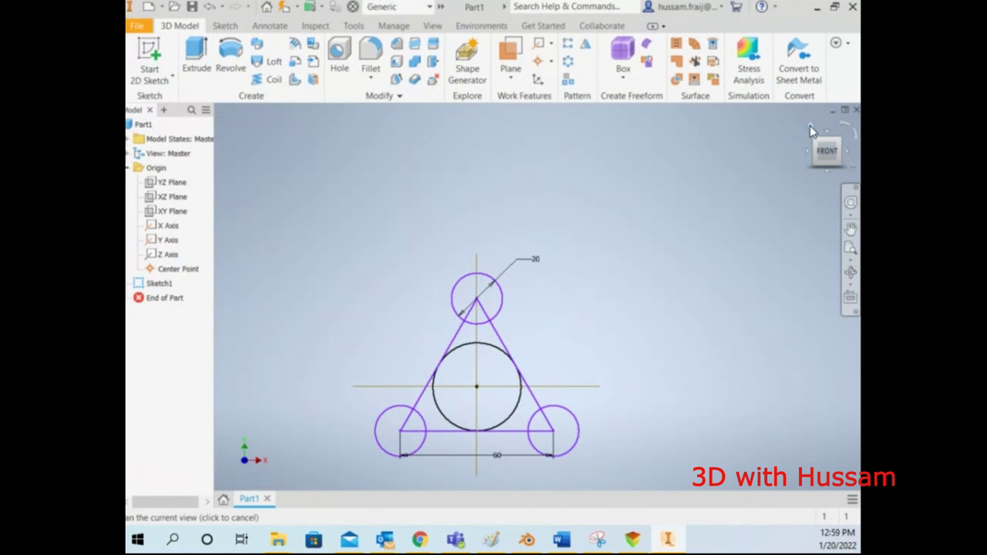
{"action": "left_click", "coordinate": [809, 130]}
Trial-extrude the triangle, left-circle and central regions, cancel, then reopen Sketch1 for editing.
{"action": "left_click", "coordinate": [196, 58]}
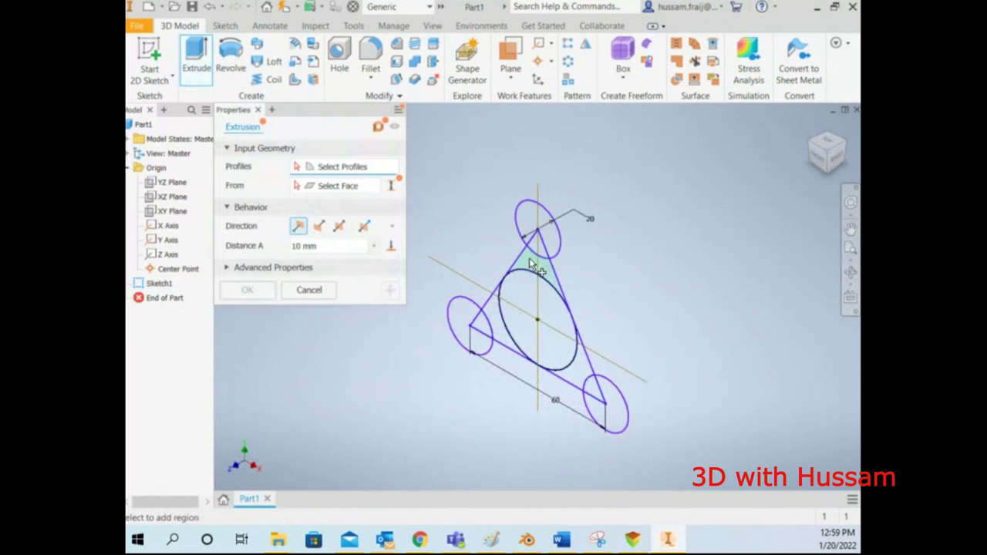
{"action": "left_click", "coordinate": [498, 306]}
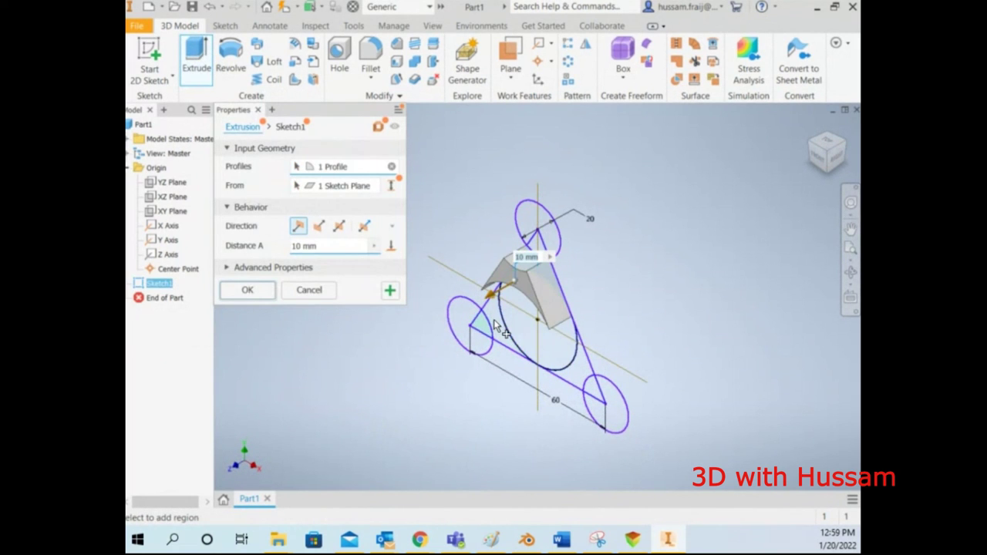
{"action": "left_click", "coordinate": [494, 326]}
{"action": "left_click", "coordinate": [508, 308]}
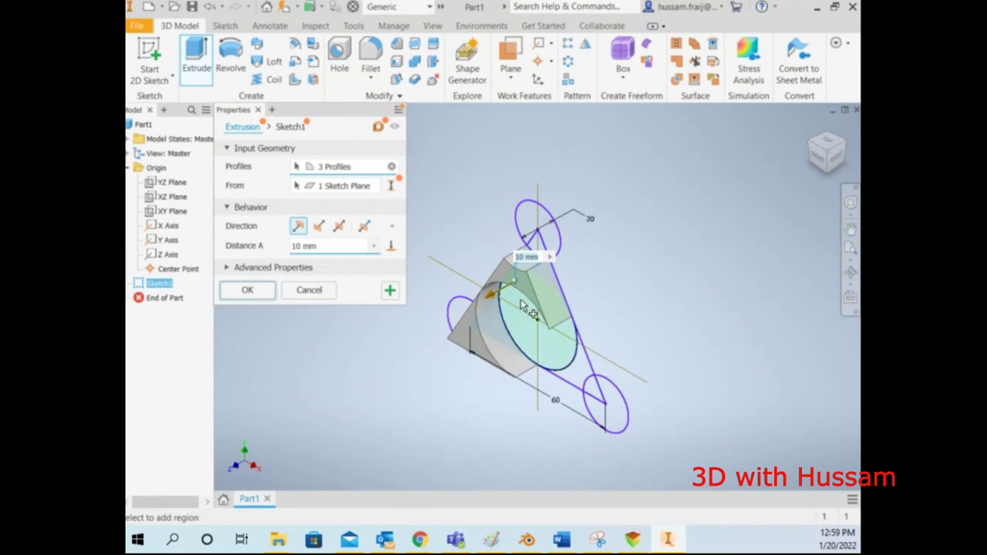
{"action": "left_click", "coordinate": [309, 289]}
{"action": "right_click", "coordinate": [160, 283]}
{"action": "left_click", "coordinate": [197, 305]}
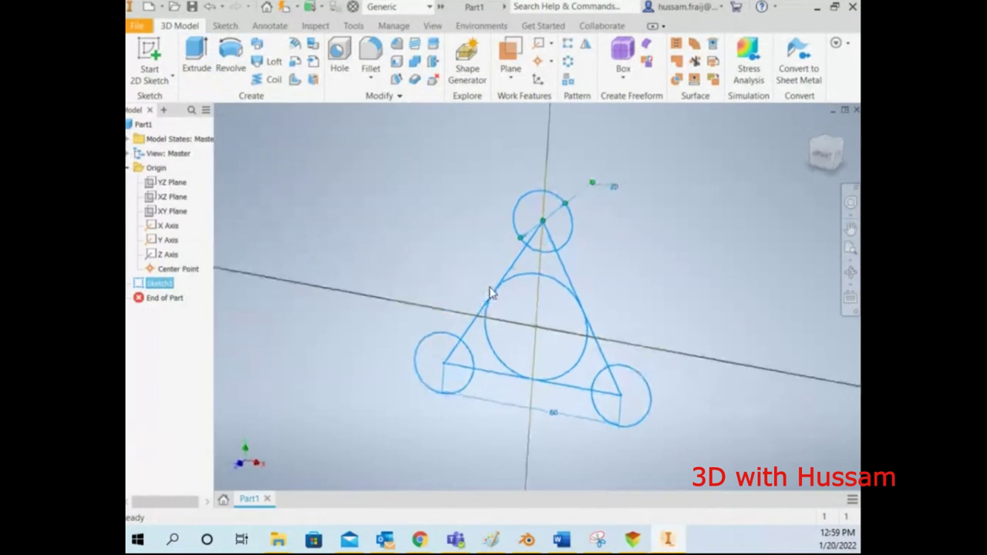
Convert all three triangle edges to construction lines and finish the sketch.
{"action": "left_click_drag", "start_coordinate": [612, 202], "coordinate": [430, 225]}
{"action": "left_click", "coordinate": [786, 46]}
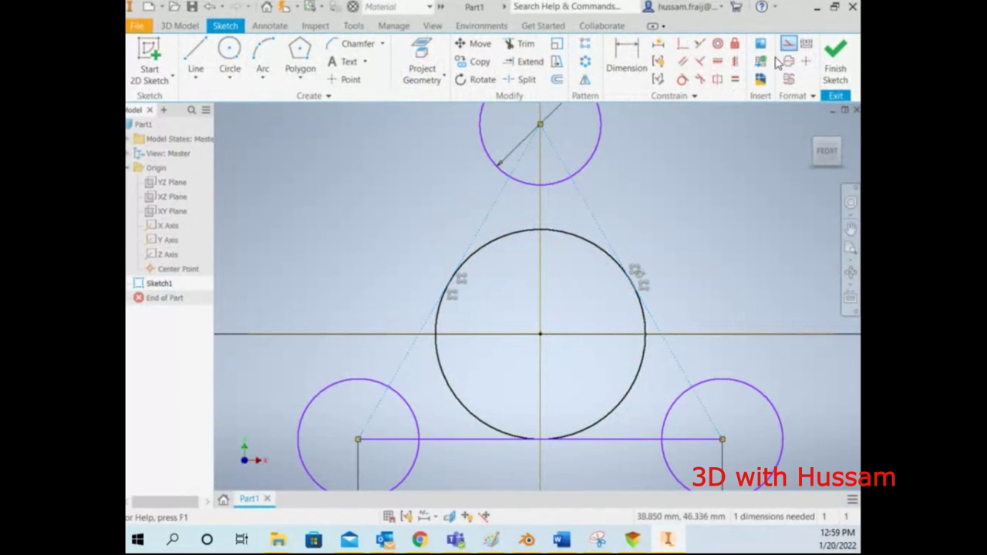
{"action": "left_click", "coordinate": [634, 440]}
{"action": "left_click", "coordinate": [786, 46]}
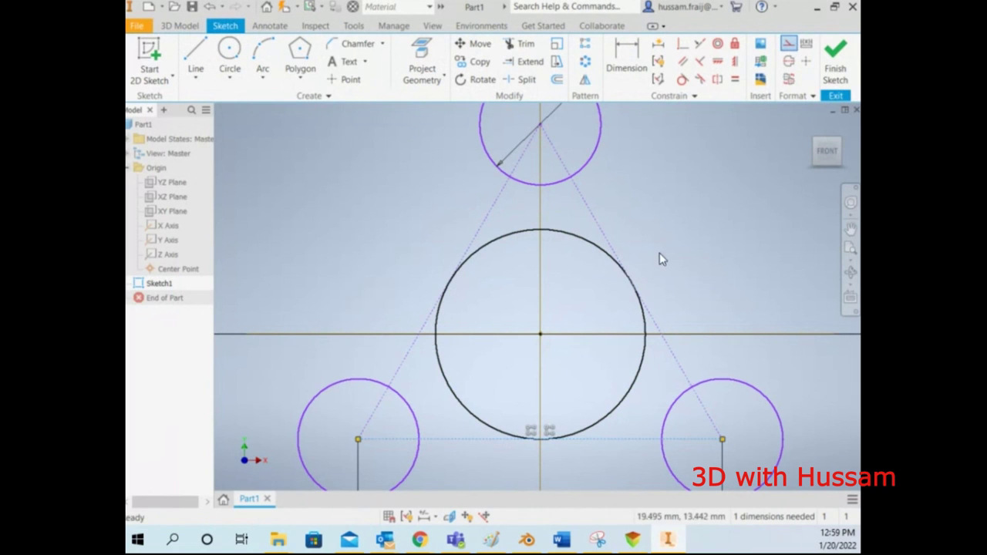
{"action": "left_click", "coordinate": [830, 58]}
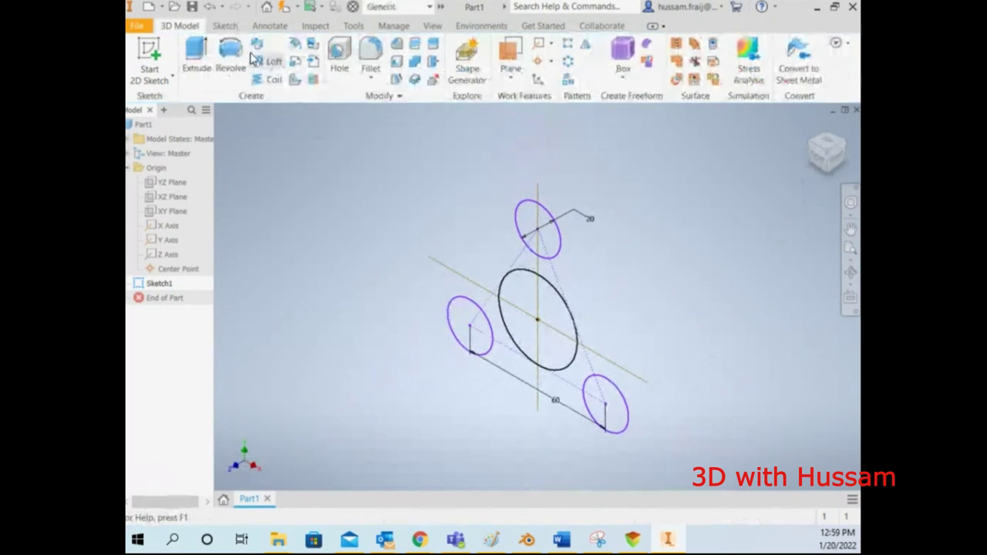
Extrude the top, left, central and lower-right circles 10 mm into one solid.
{"action": "left_click", "coordinate": [202, 56]}
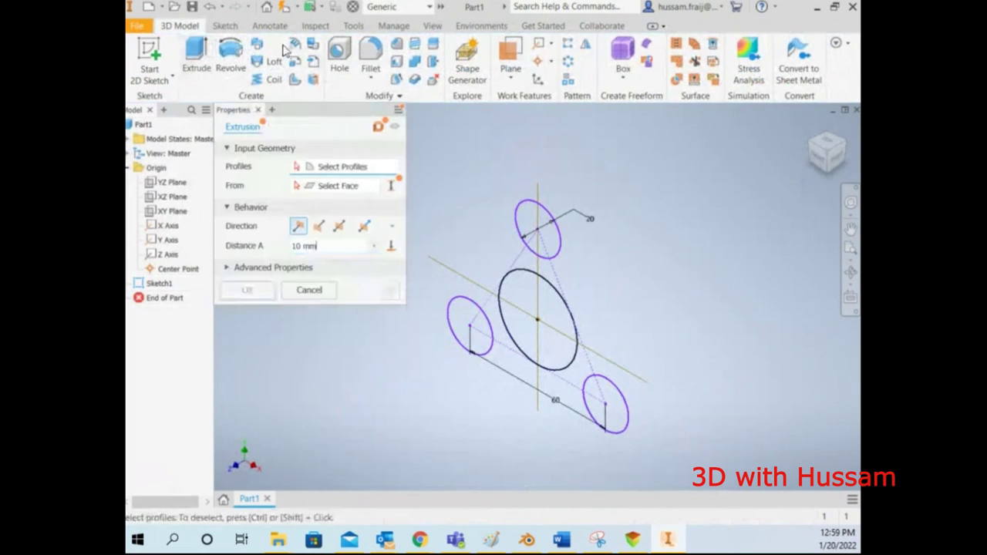
{"action": "left_click", "coordinate": [536, 227]}
{"action": "left_click", "coordinate": [469, 326]}
{"action": "left_click", "coordinate": [527, 331]}
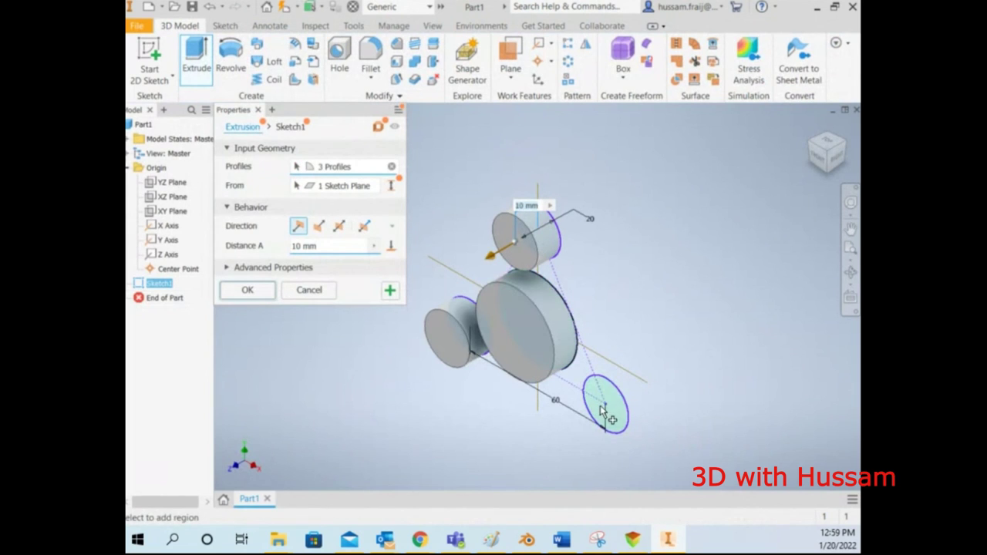
{"action": "left_click", "coordinate": [603, 405]}
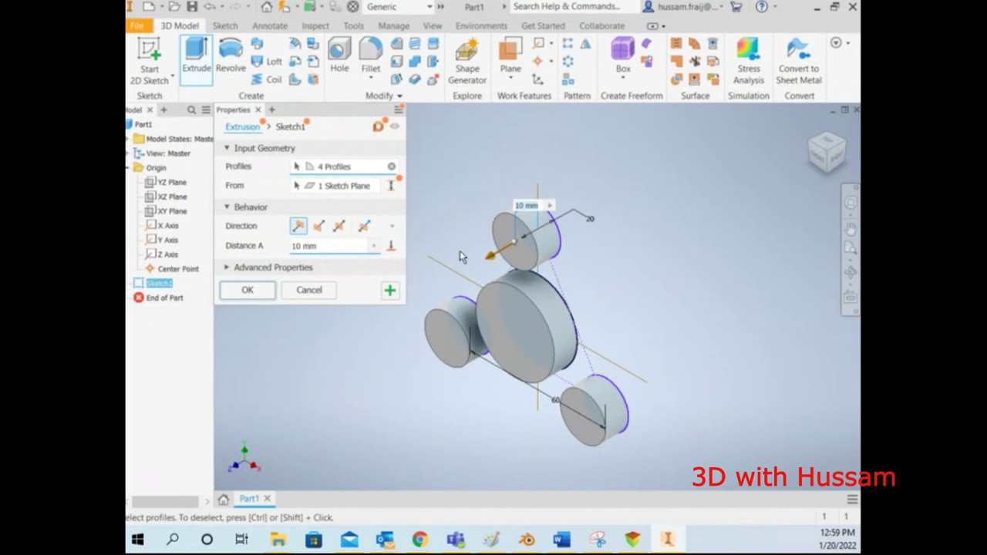
{"action": "left_click", "coordinate": [247, 292]}
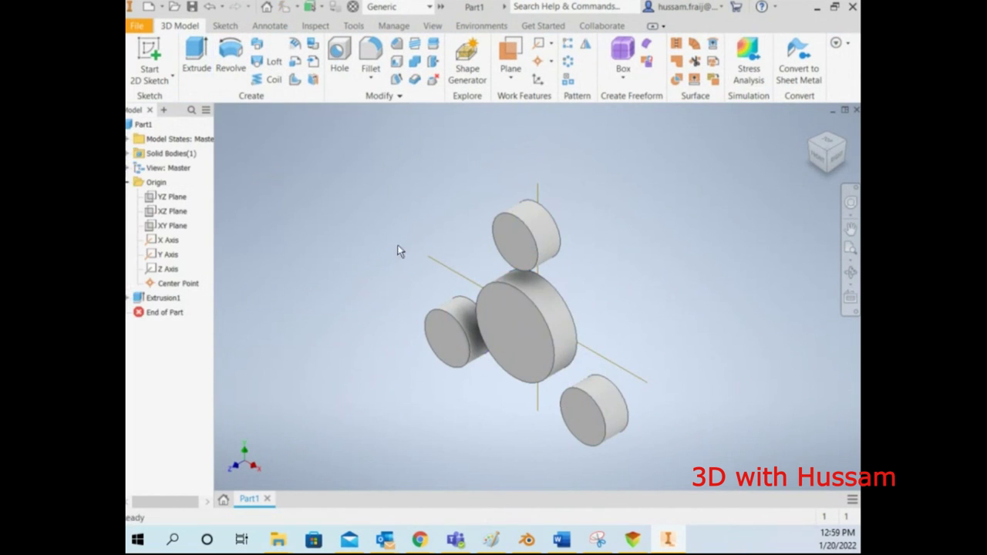
Edit Extrusion1's sketch and discard a trial 51.962 vertical dimension that over-constrains it.
{"action": "right_click", "coordinate": [158, 298]}
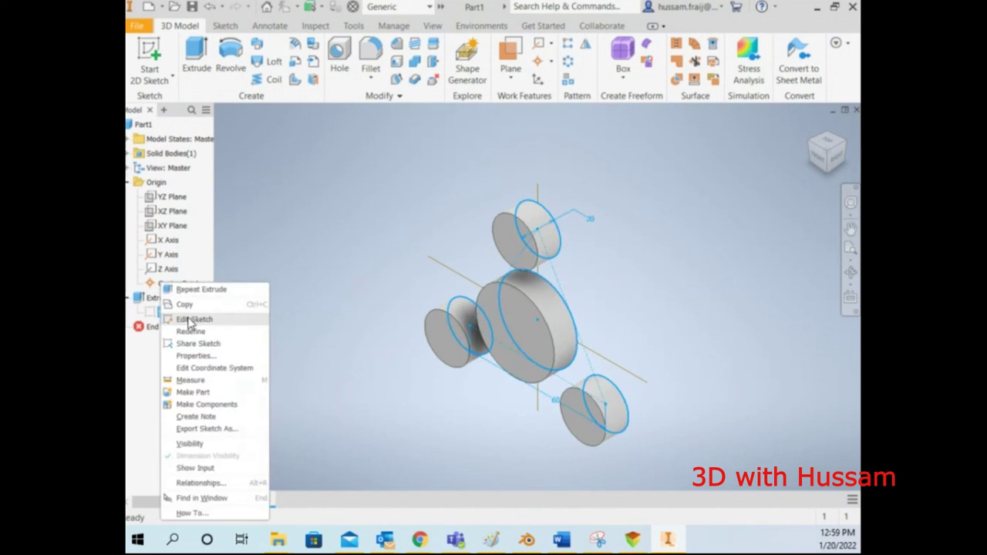
{"action": "left_click", "coordinate": [181, 319]}
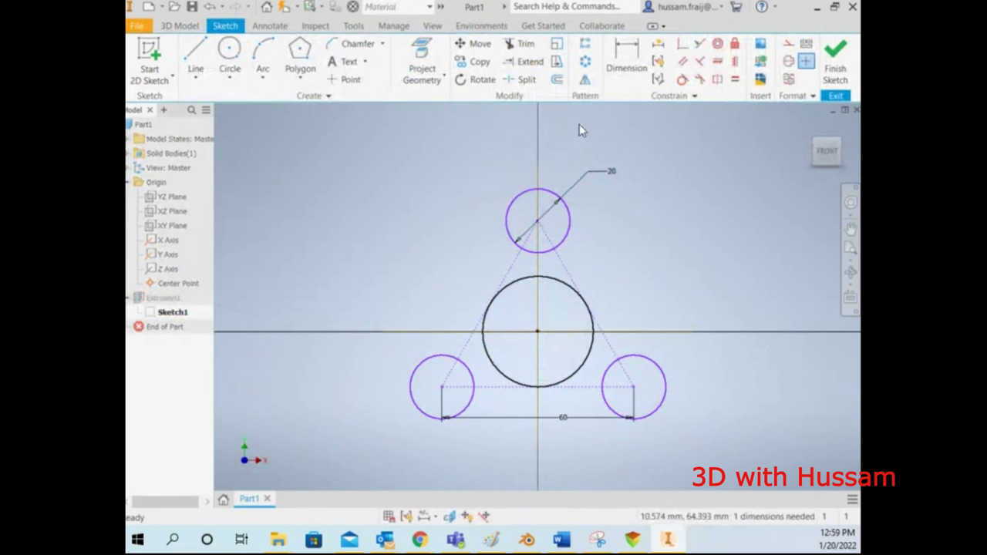
{"action": "left_click", "coordinate": [636, 63]}
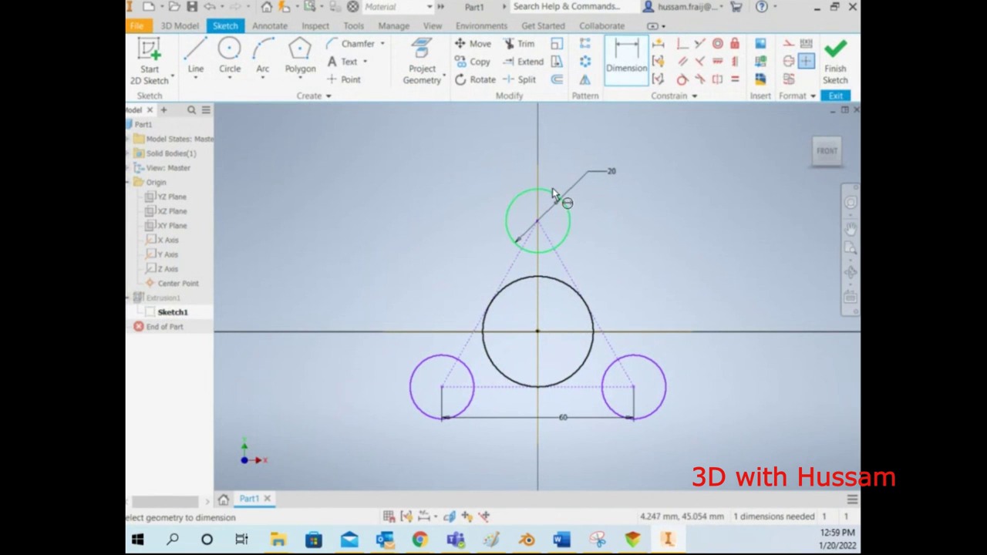
{"action": "left_click", "coordinate": [574, 387]}
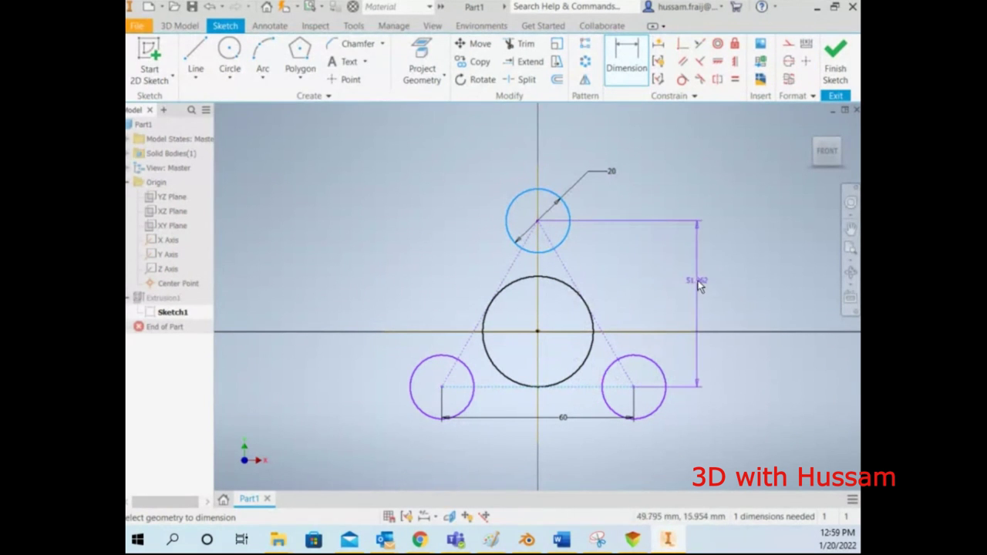
{"action": "left_click", "coordinate": [699, 285]}
{"action": "left_click", "coordinate": [358, 127]}
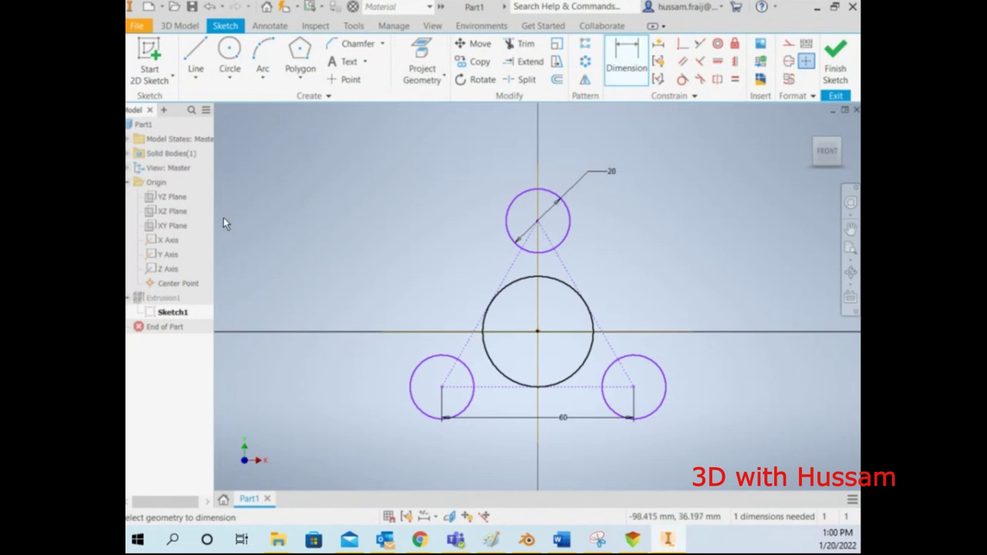
Project the X Axis and Y Axis into Sketch1.
{"action": "left_click", "coordinate": [172, 247]}
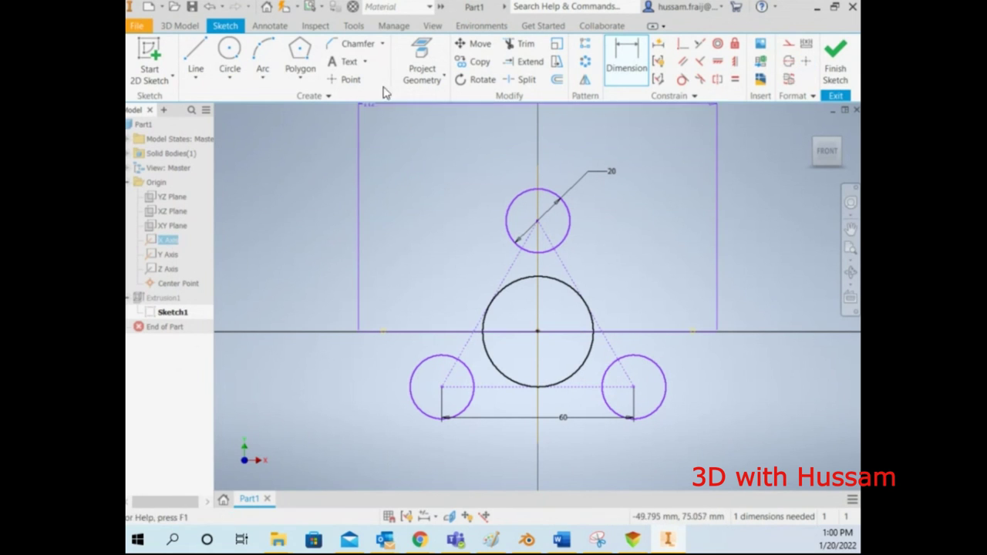
{"action": "key", "text": "Escape"}
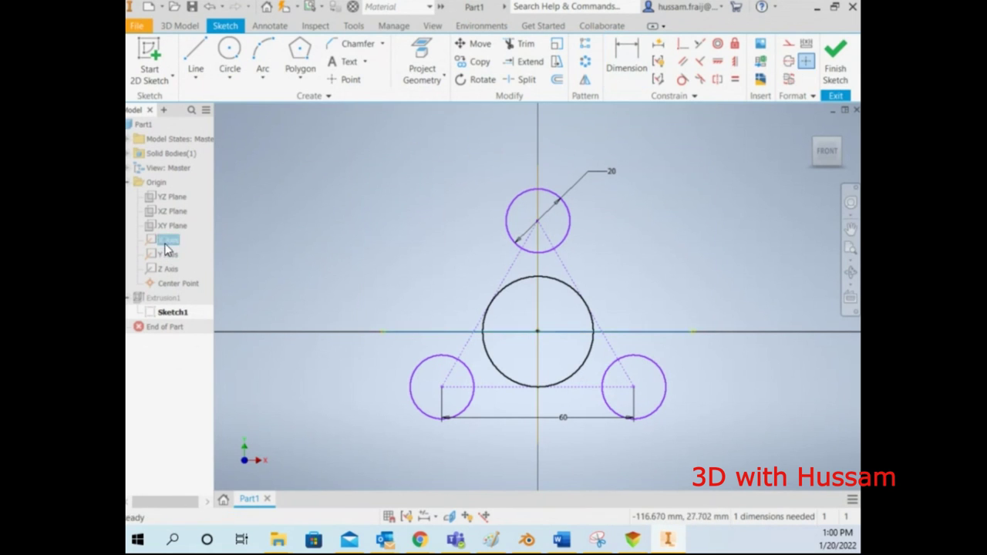
{"action": "left_click", "coordinate": [422, 48]}
{"action": "left_click", "coordinate": [422, 48]}
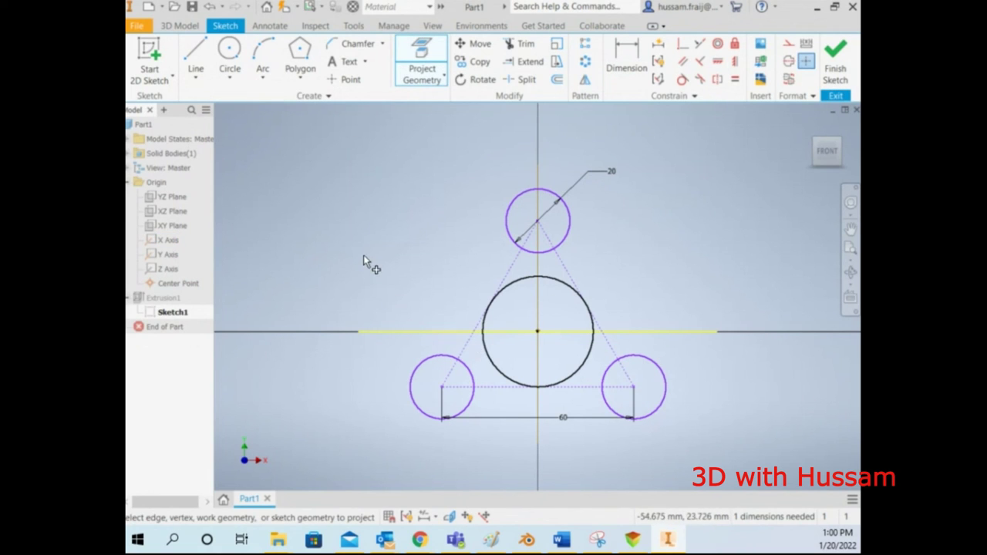
{"action": "left_click", "coordinate": [168, 255]}
{"action": "left_click", "coordinate": [422, 51]}
{"action": "left_click", "coordinate": [422, 51]}
{"action": "right_click", "coordinate": [402, 132]}
{"action": "left_click", "coordinate": [455, 128]}
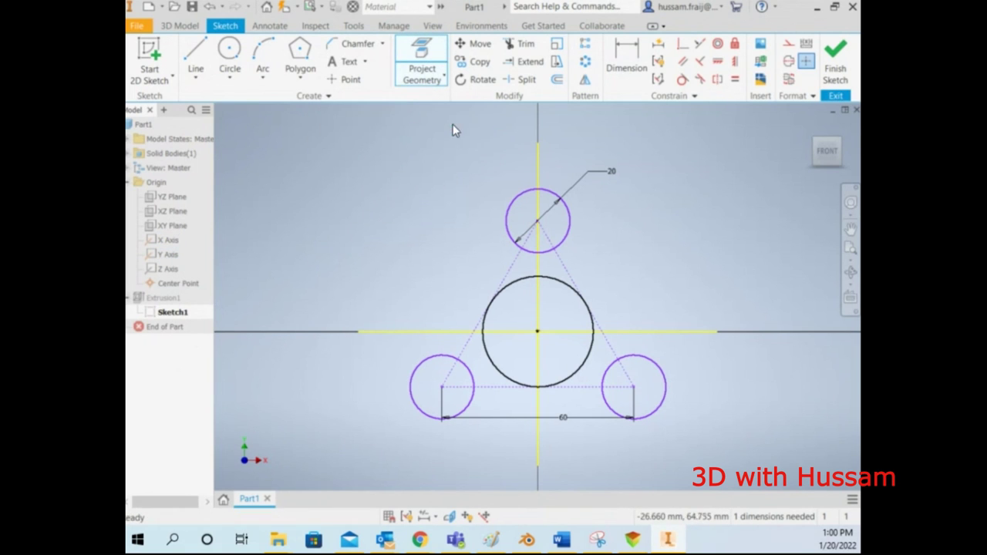
Offset the projected vertical axis line to add parallel lines on either side.
{"action": "mouse_move", "coordinate": [639, 333]}
{"action": "left_mouse_down"}
{"action": "mouse_move", "coordinate": [644, 298]}
{"action": "mouse_move", "coordinate": [543, 304]}
{"action": "left_mouse_up"}
{"action": "left_click", "coordinate": [540, 172]}
{"action": "left_click", "coordinate": [557, 79]}
{"action": "left_click", "coordinate": [540, 159]}
{"action": "left_click", "coordinate": [550, 158]}
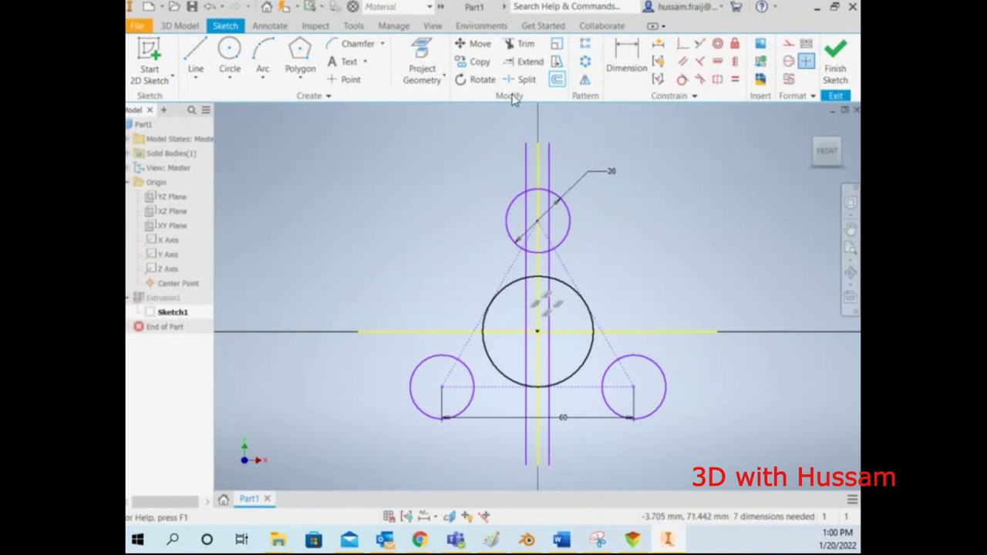
{"action": "right_click", "coordinate": [420, 137]}
{"action": "left_click", "coordinate": [470, 138]}
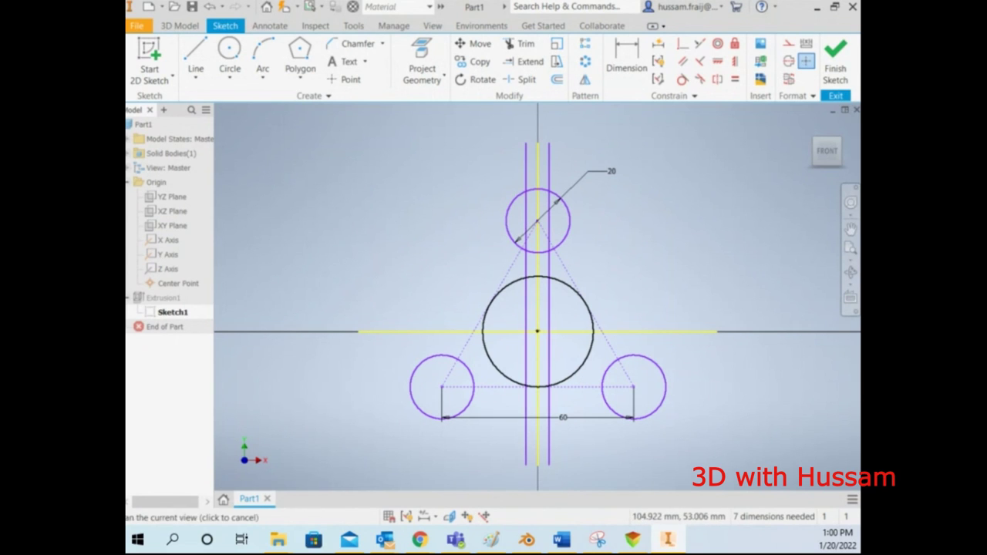
{"action": "scroll", "coordinate": [621, 269], "scroll_direction": "down", "scroll_amount": 3}
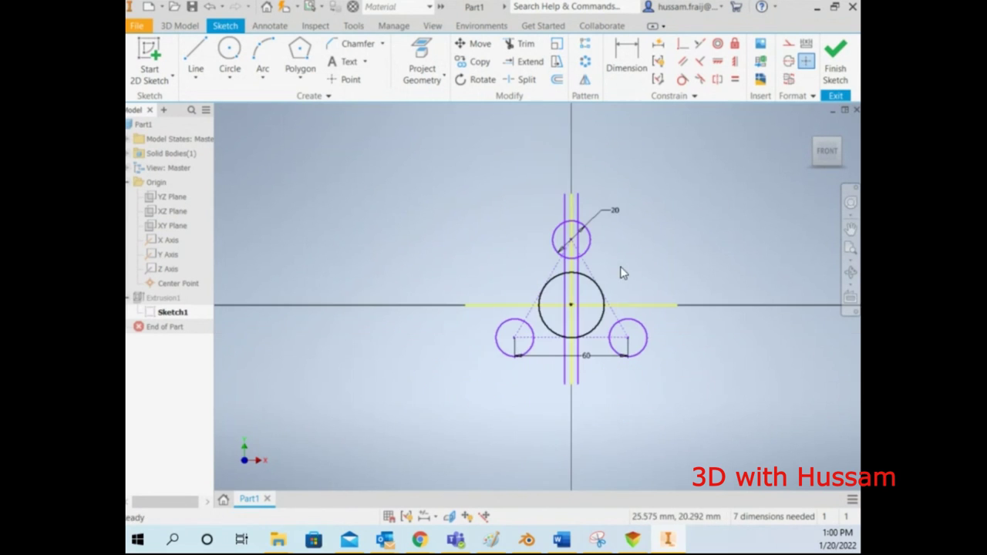